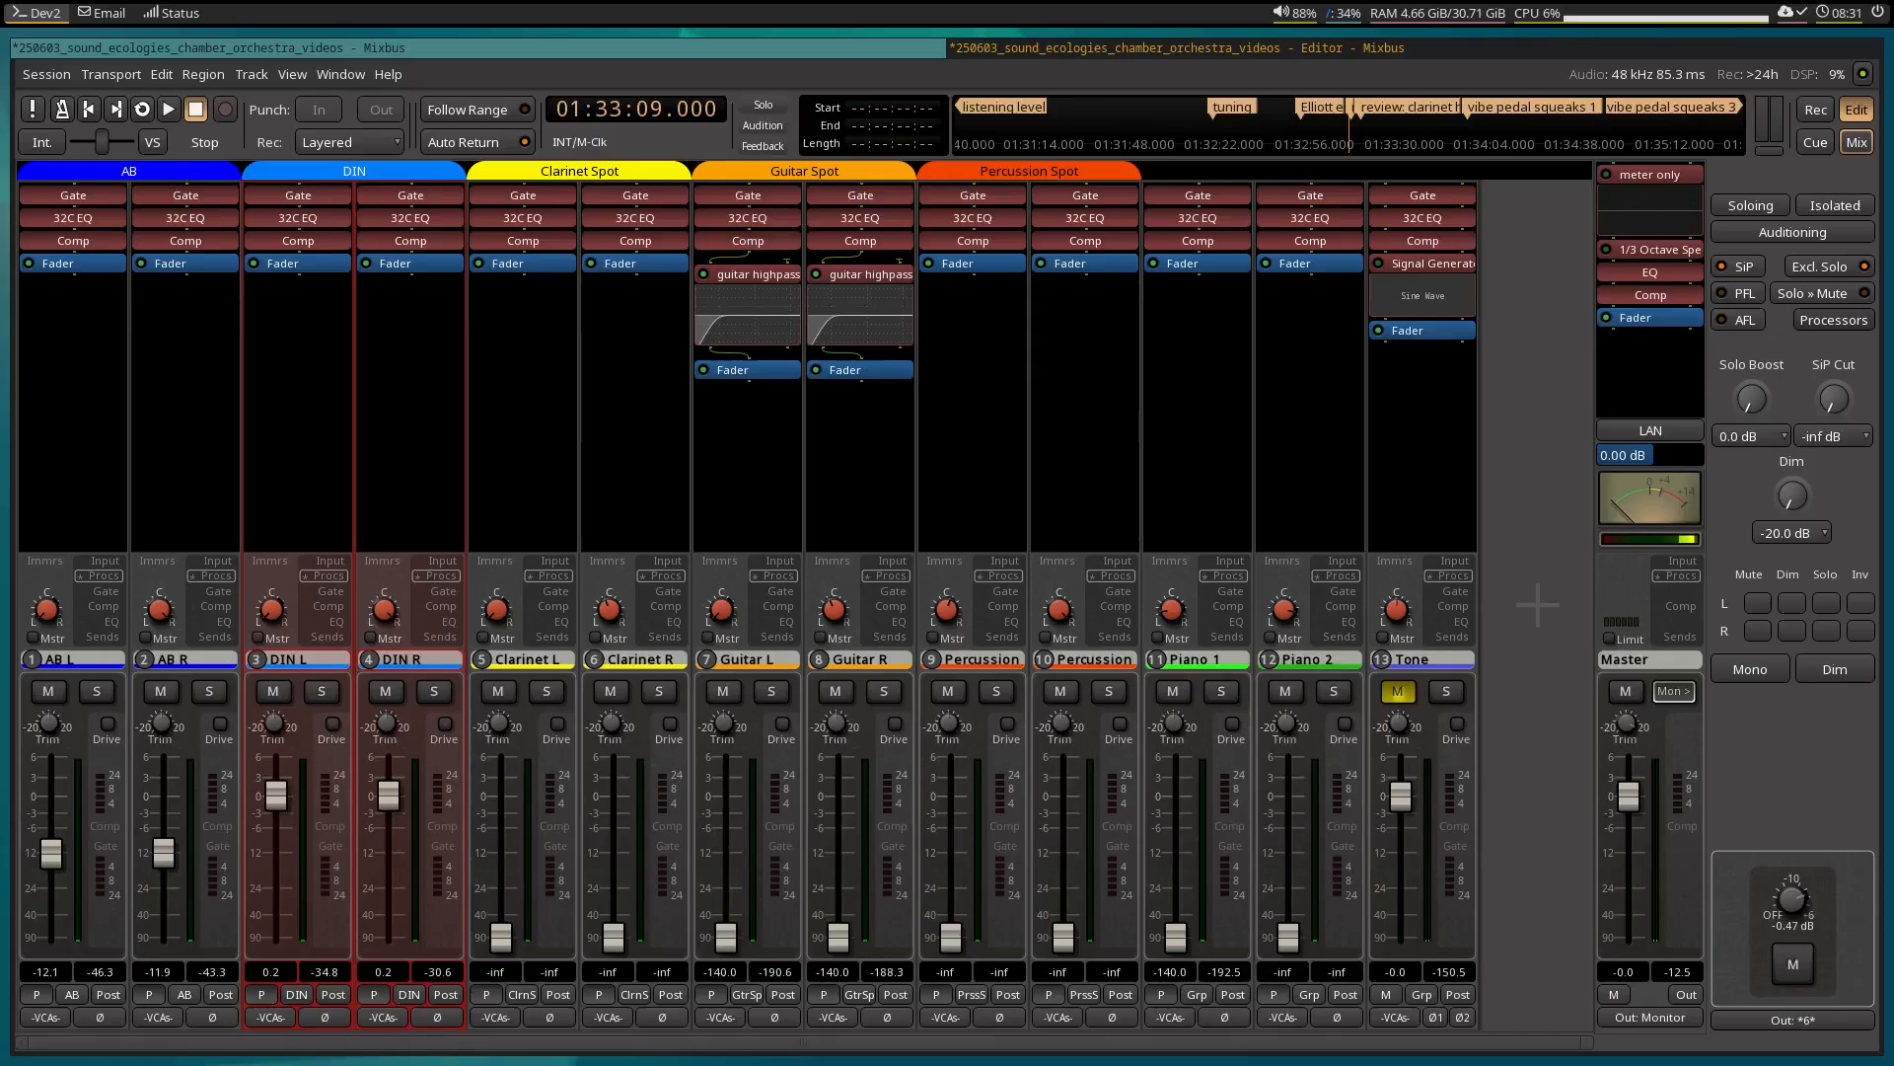
Examine the track strips group by group: AB, DIN, Clarinet Spot, Guitar Spot, Percussion Spot and the two piano tracks.
{"action": "left_click", "coordinate": [158, 456]}
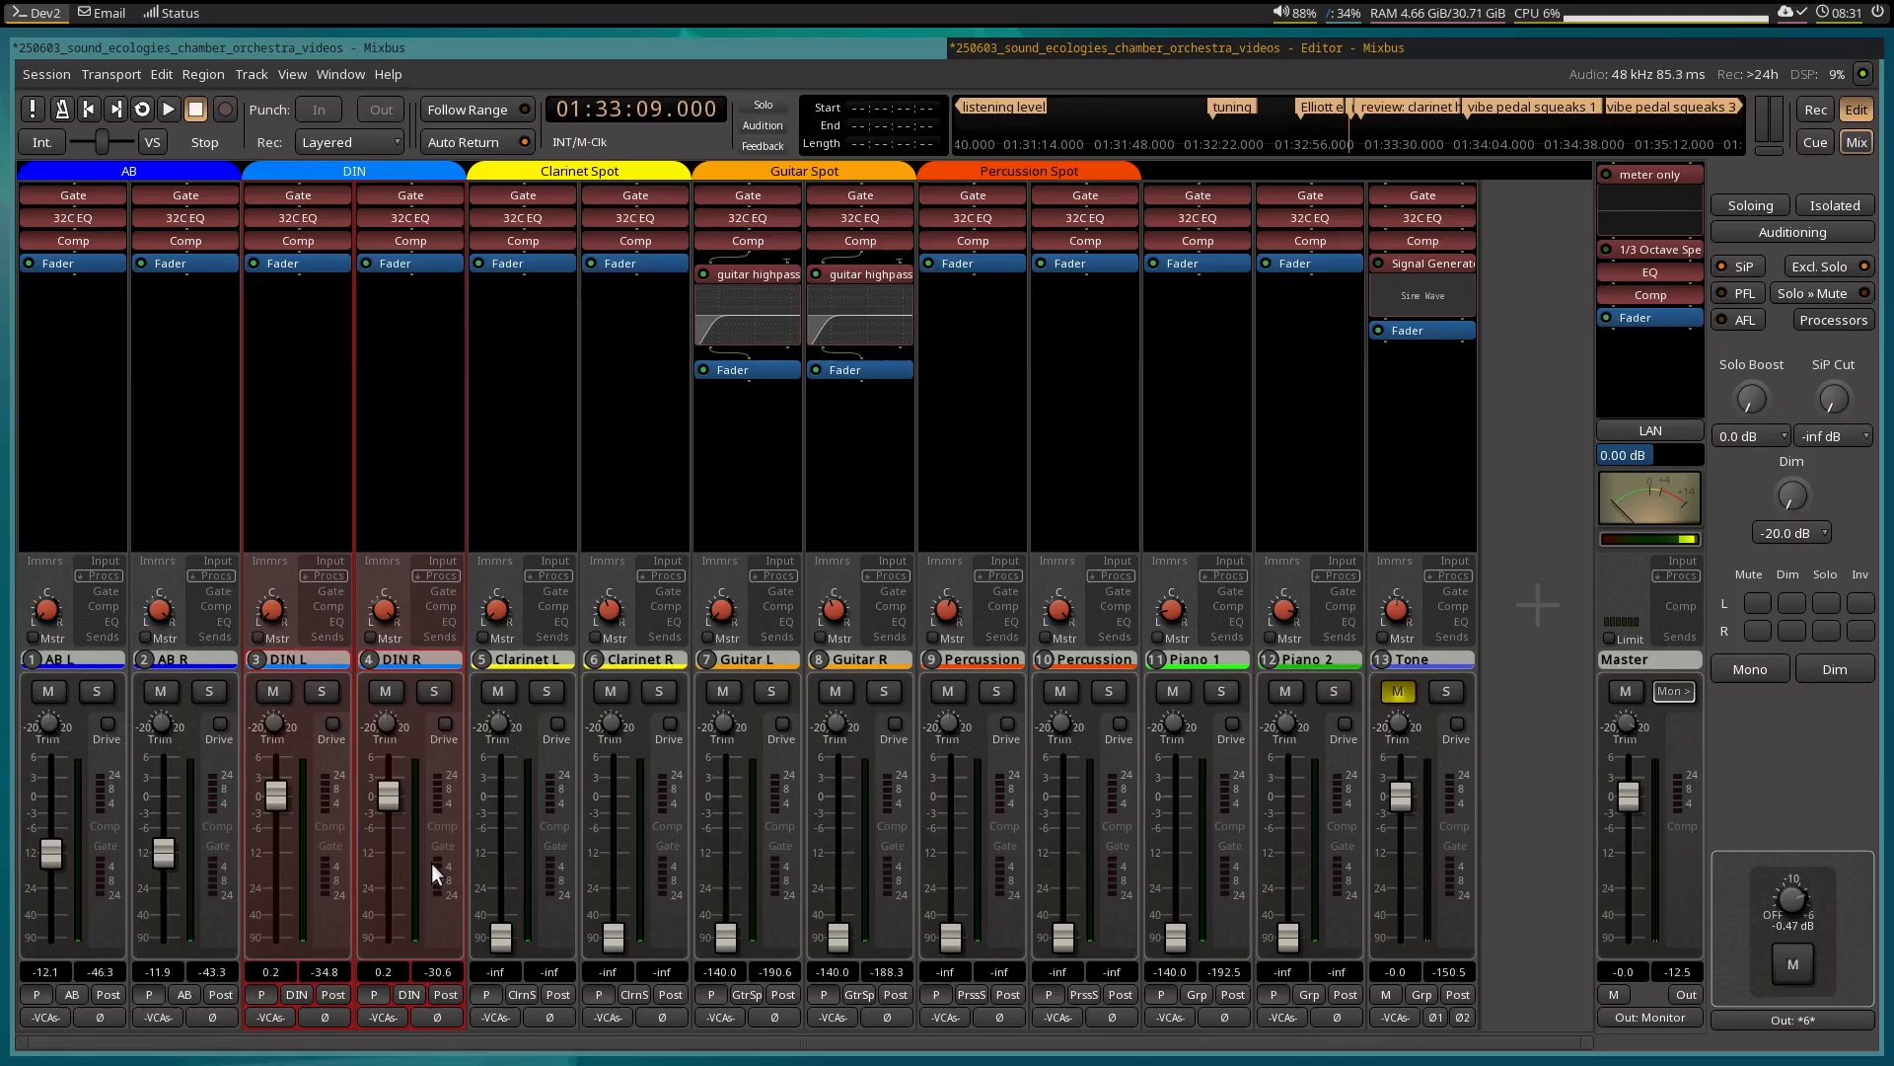
{"action": "left_click", "coordinate": [168, 436]}
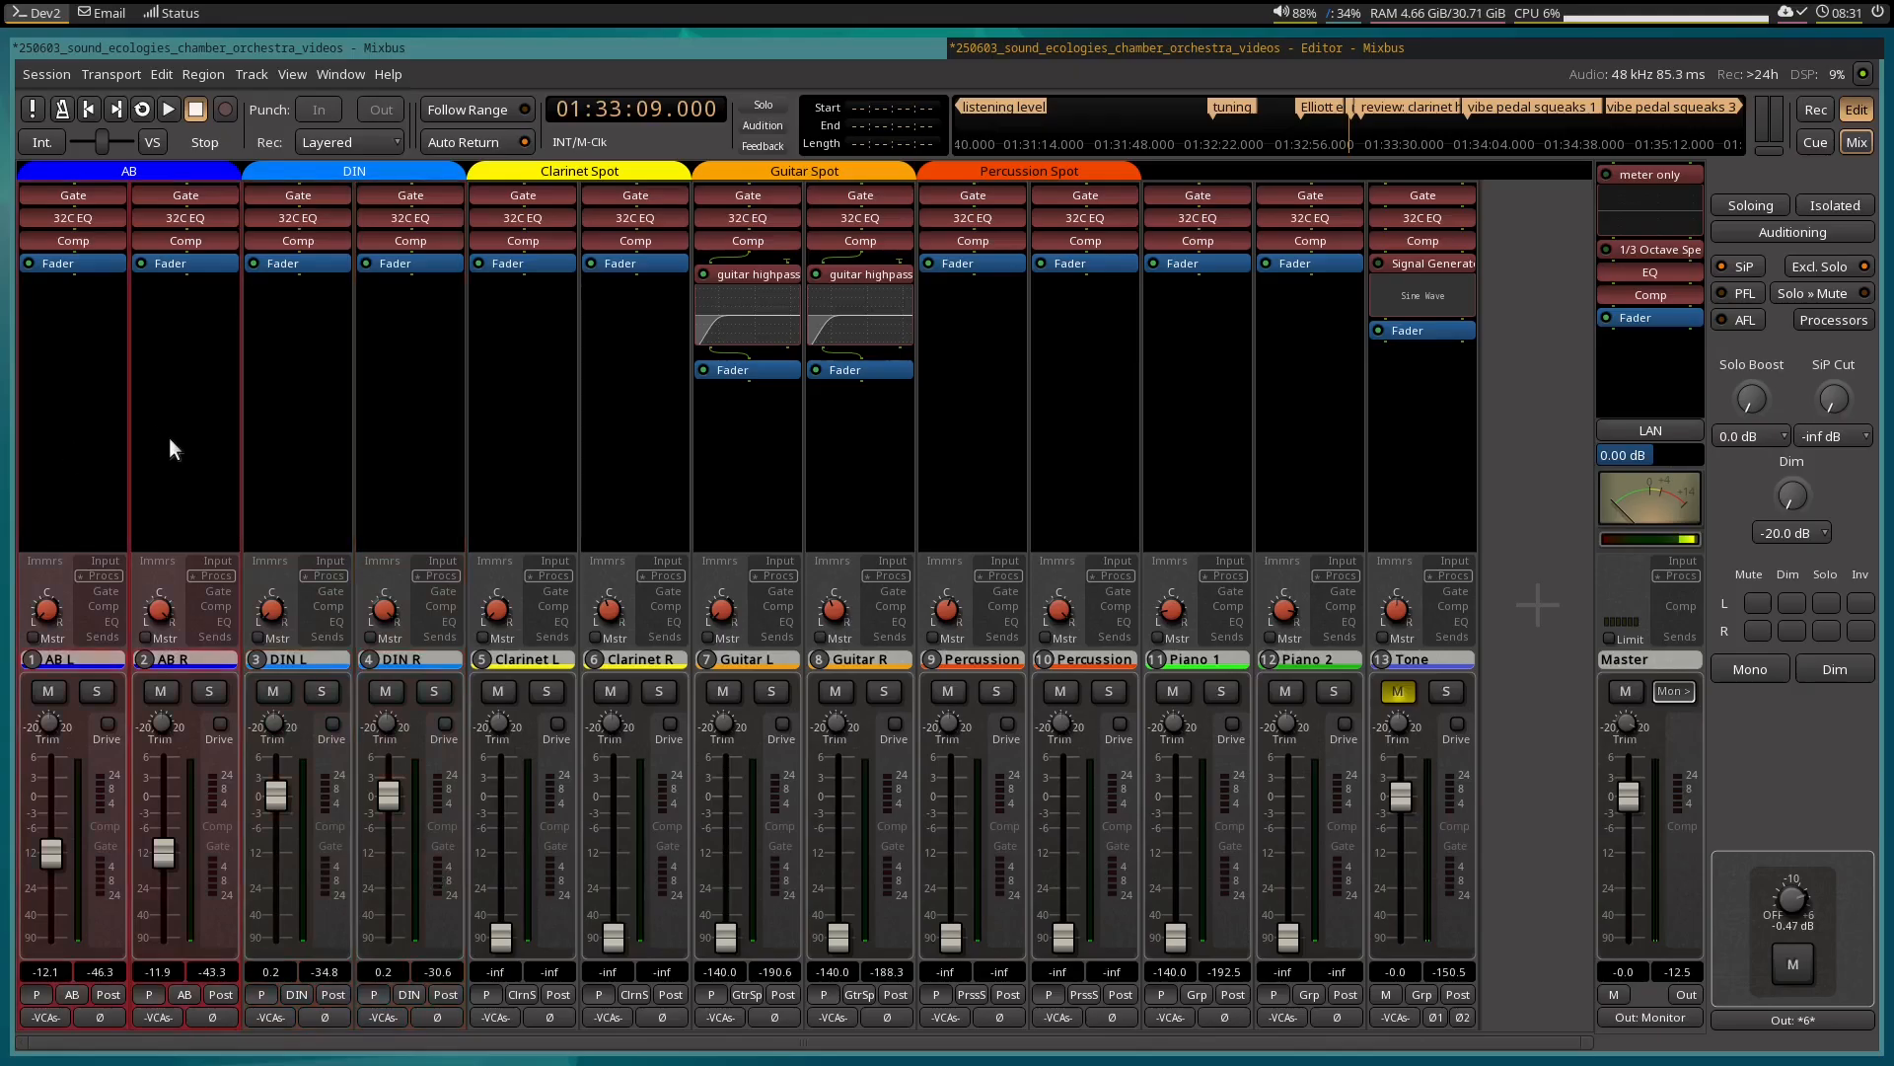
{"action": "left_click", "coordinate": [296, 465]}
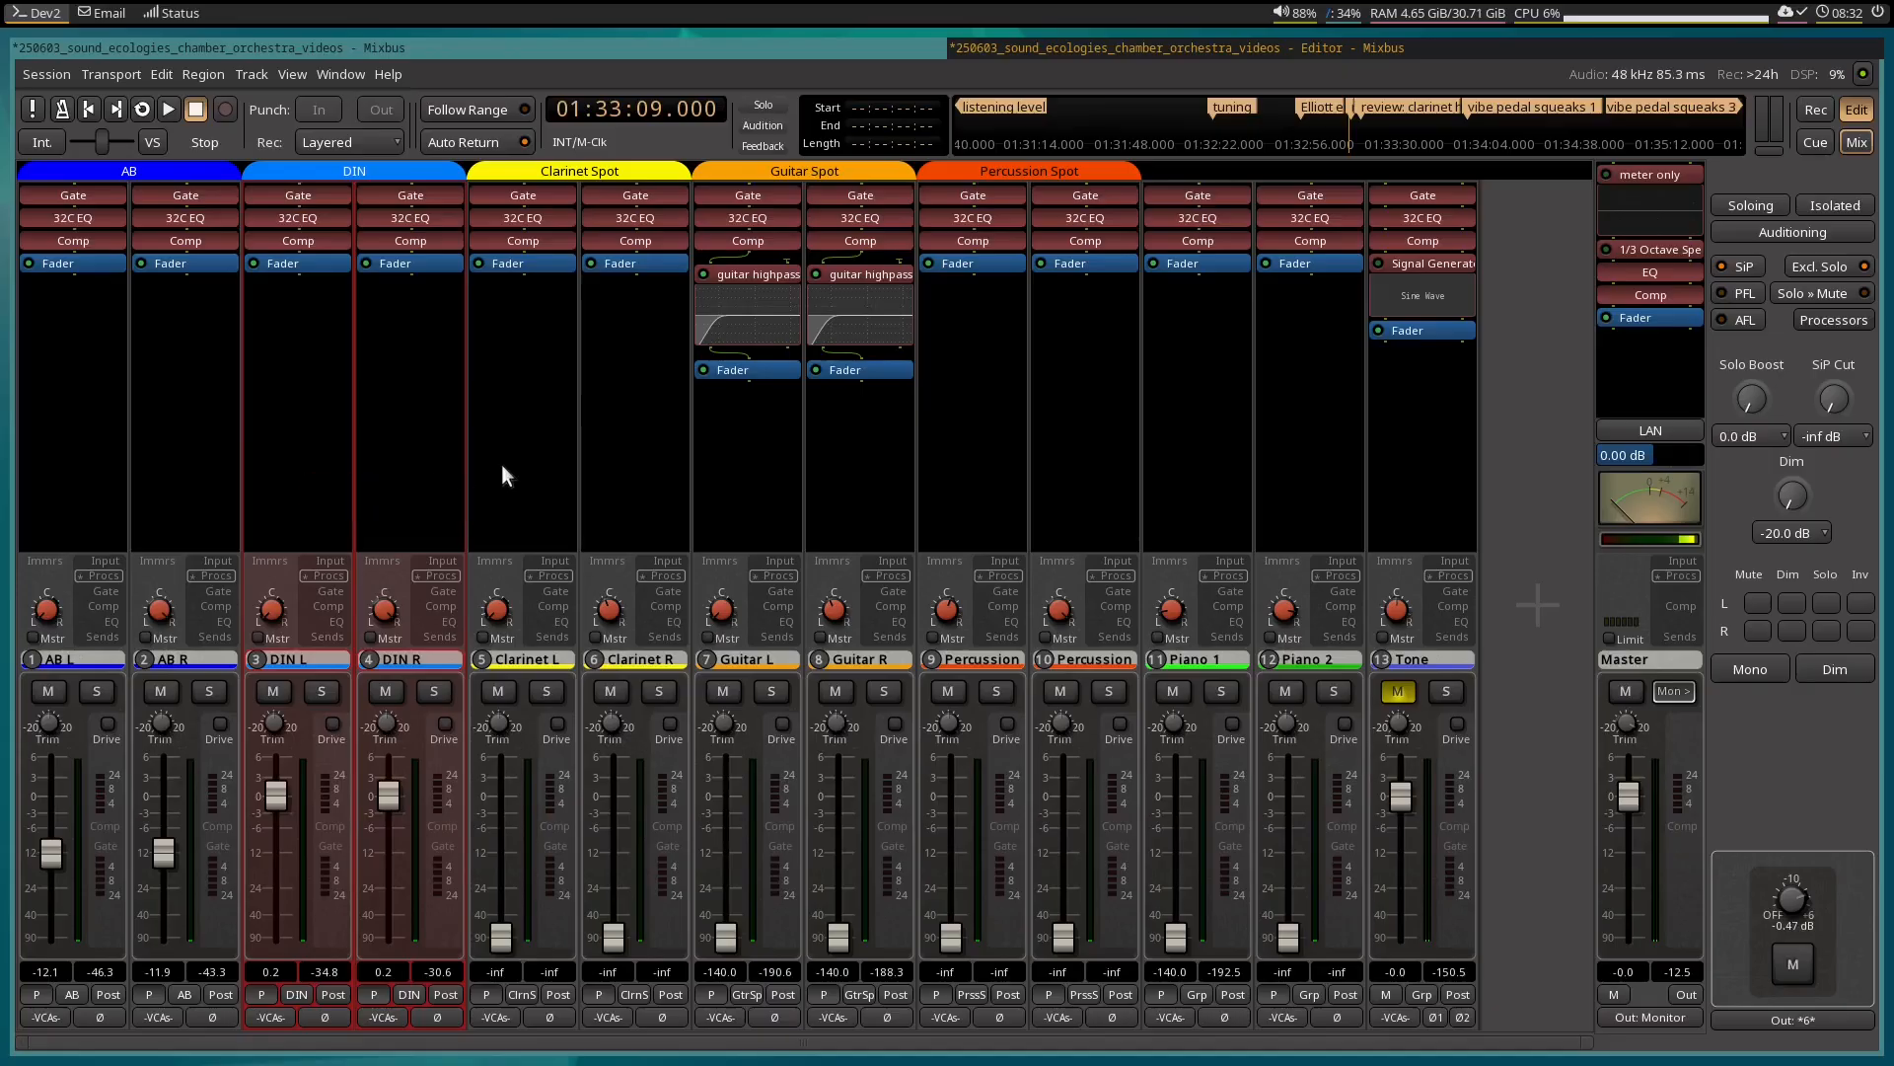
{"action": "left_click", "coordinate": [550, 462]}
{"action": "left_click", "coordinate": [779, 459]}
{"action": "left_click", "coordinate": [973, 454]}
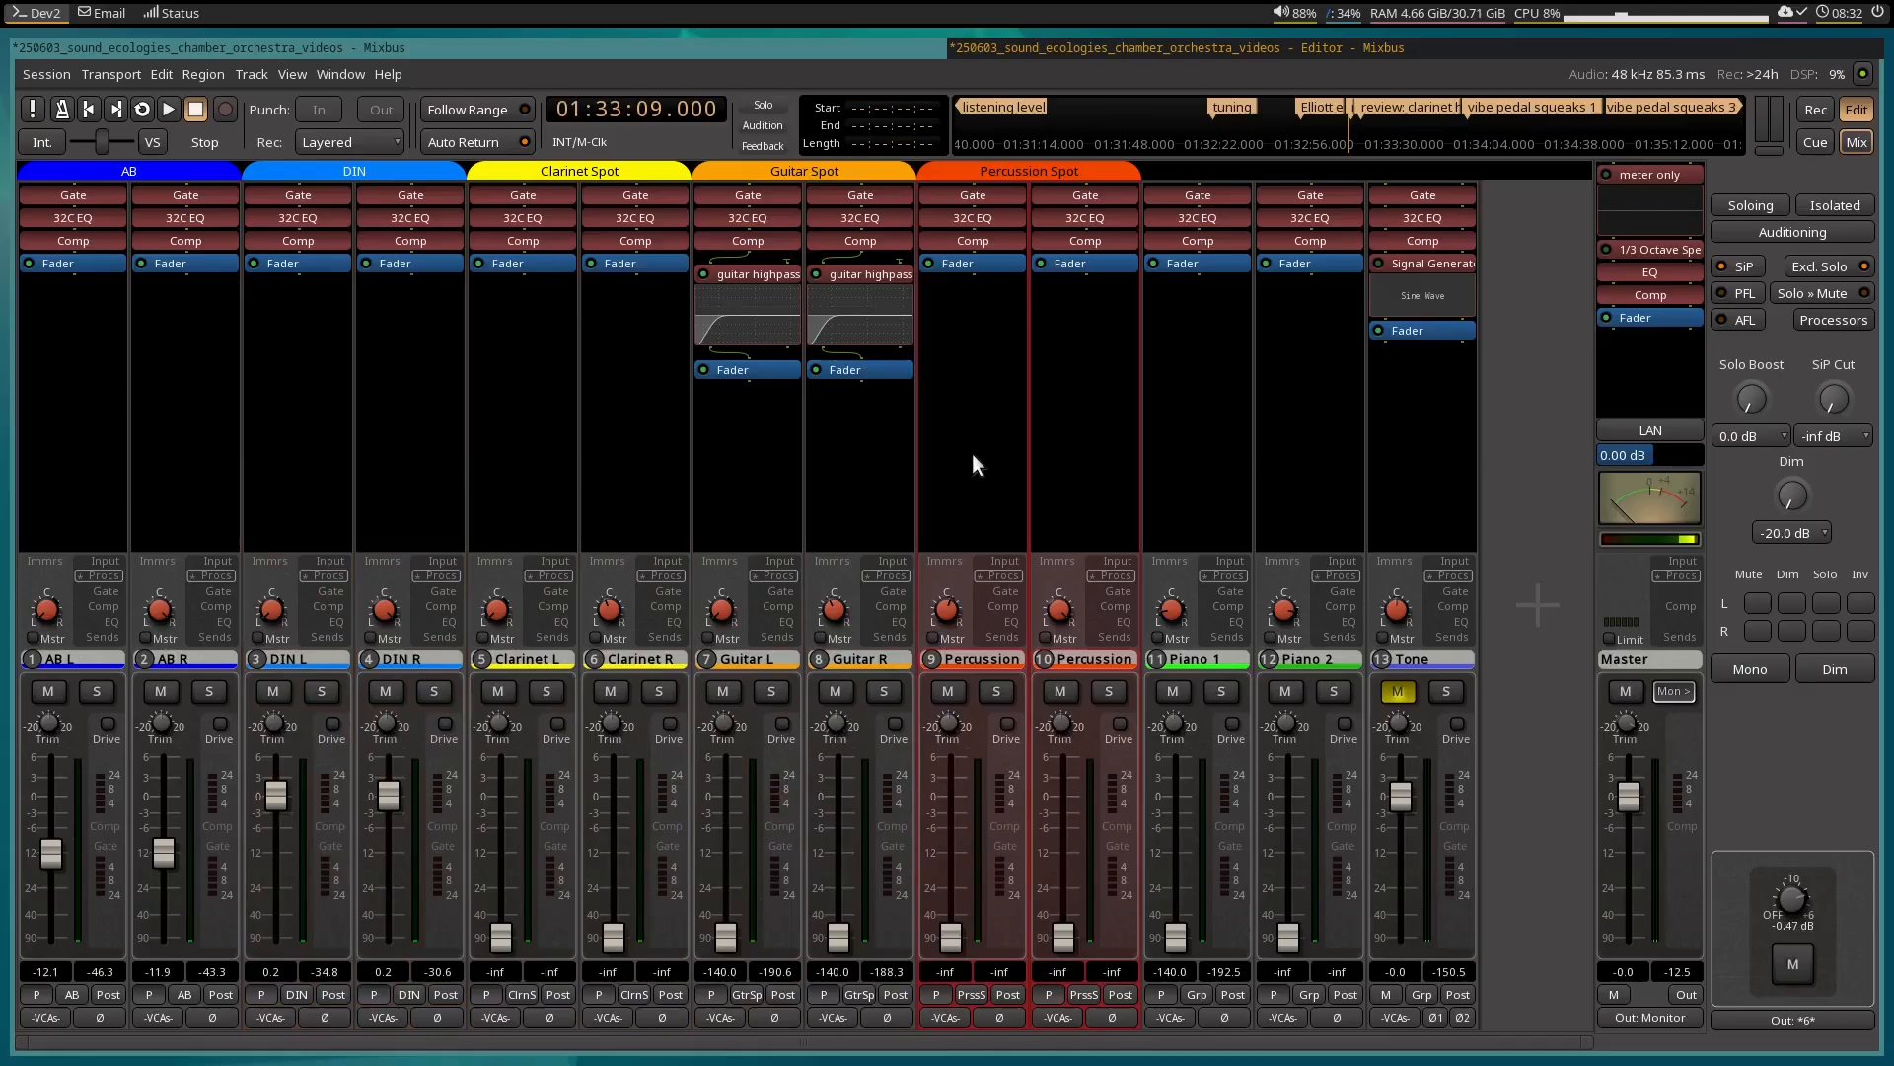
{"action": "left_click", "coordinate": [558, 501]}
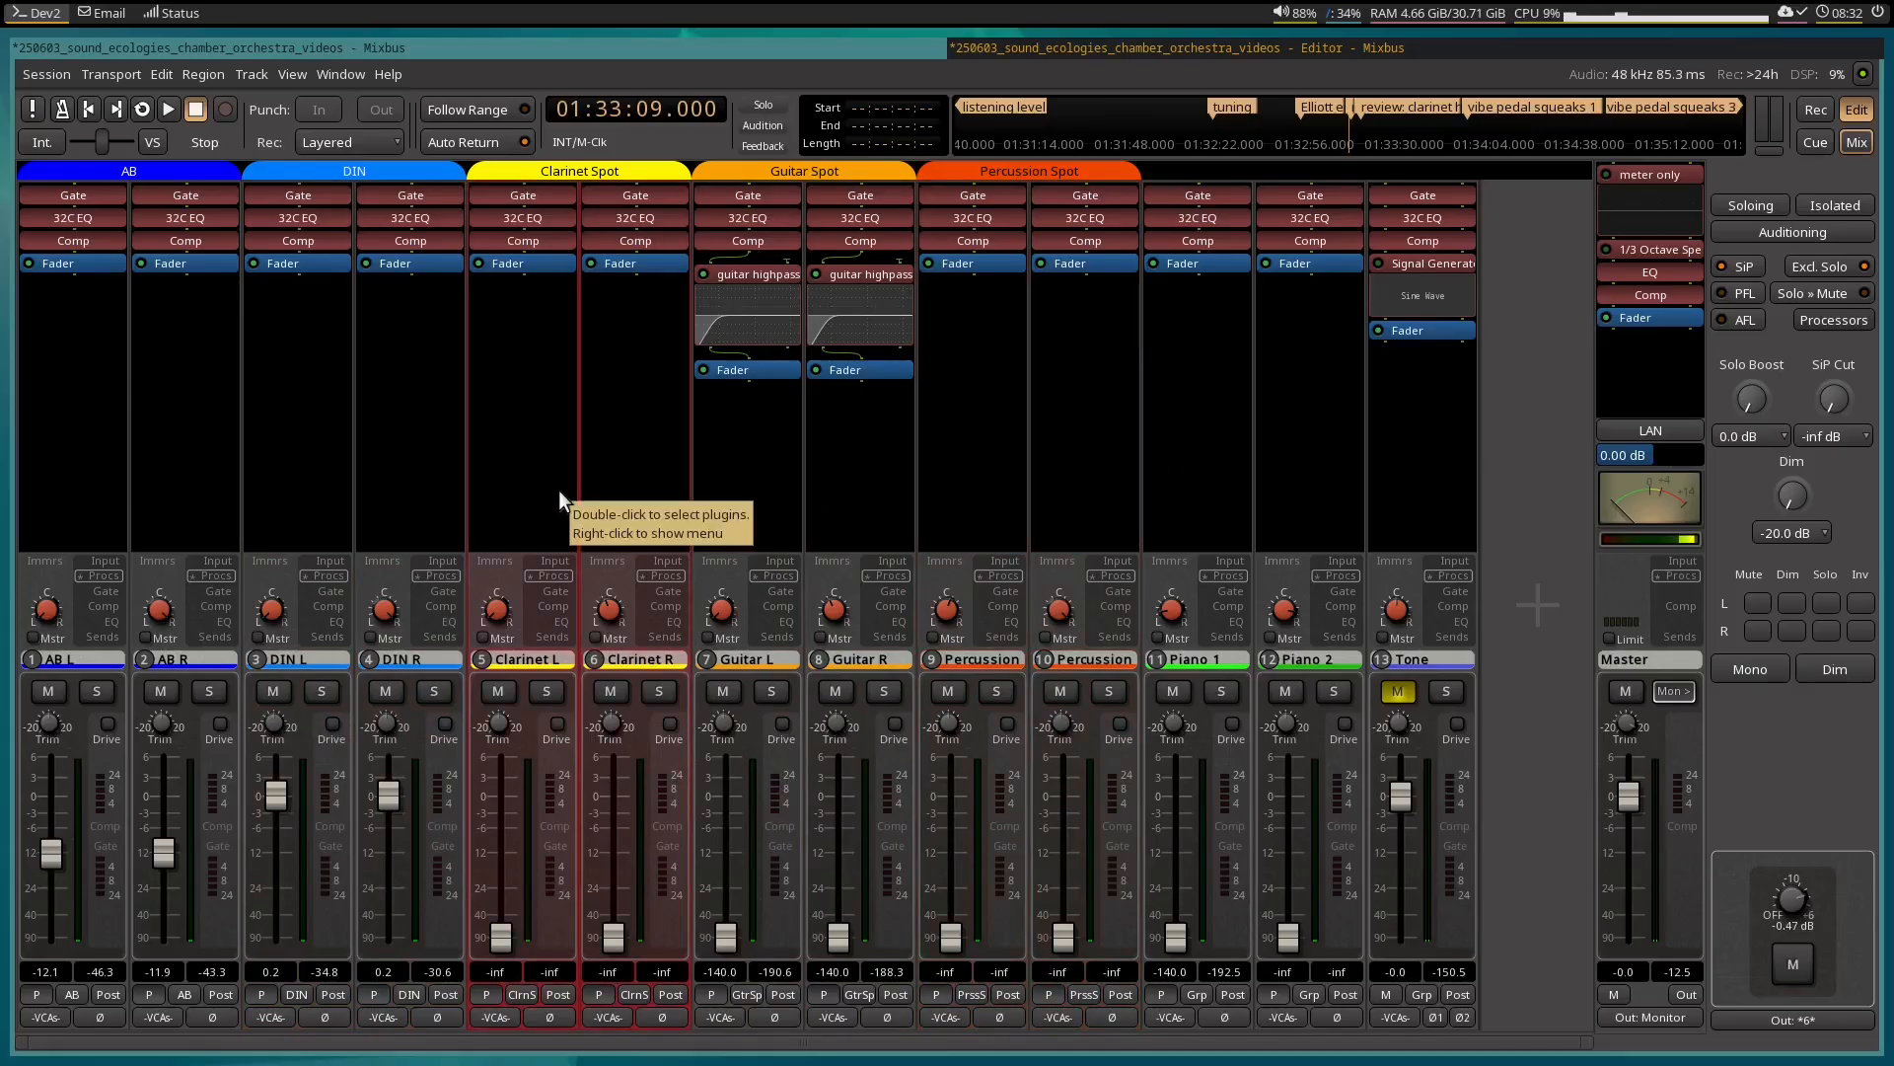
{"action": "left_click", "coordinate": [1197, 491]}
{"action": "left_click", "coordinate": [1334, 477]}
{"action": "left_click", "coordinate": [1198, 475]}
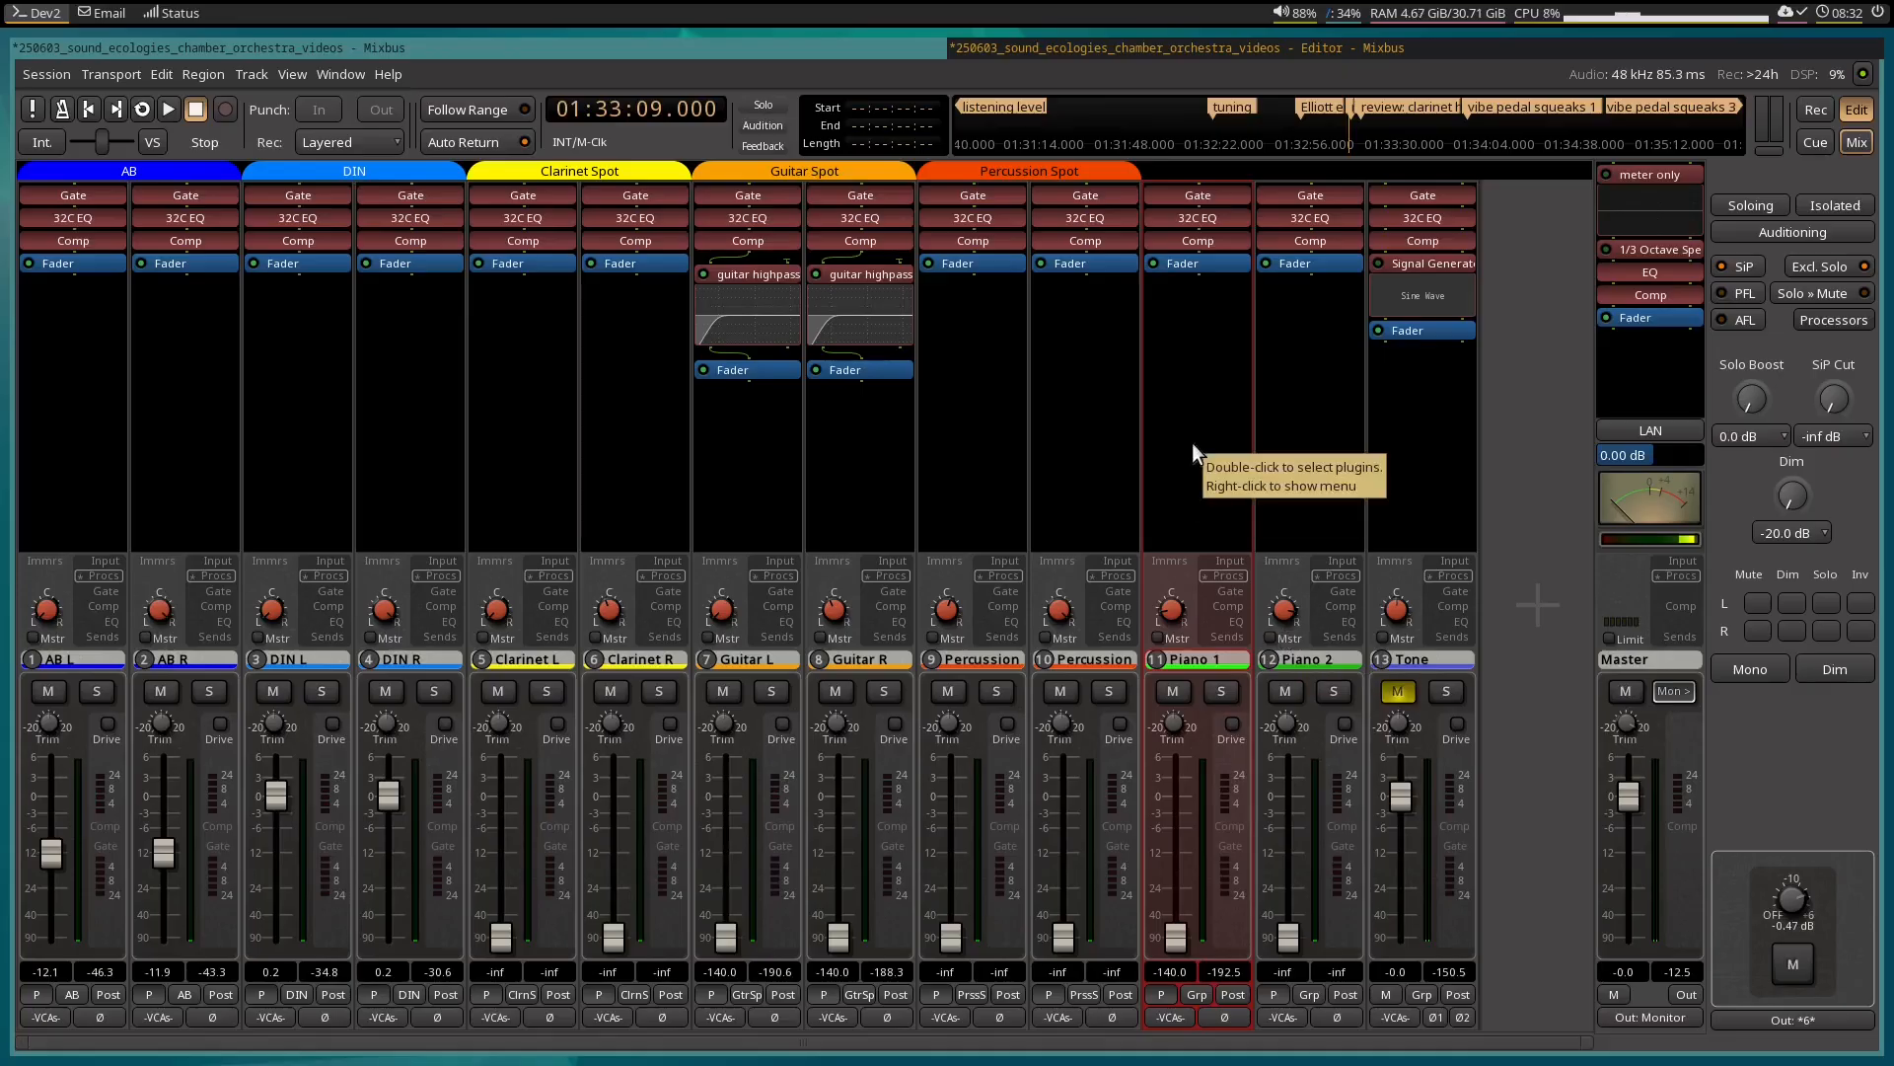
Show the mixbus strips and go through the AB, DIN, Spots, Reverb and Processing buses.
{"action": "key", "text": "shift+b"}
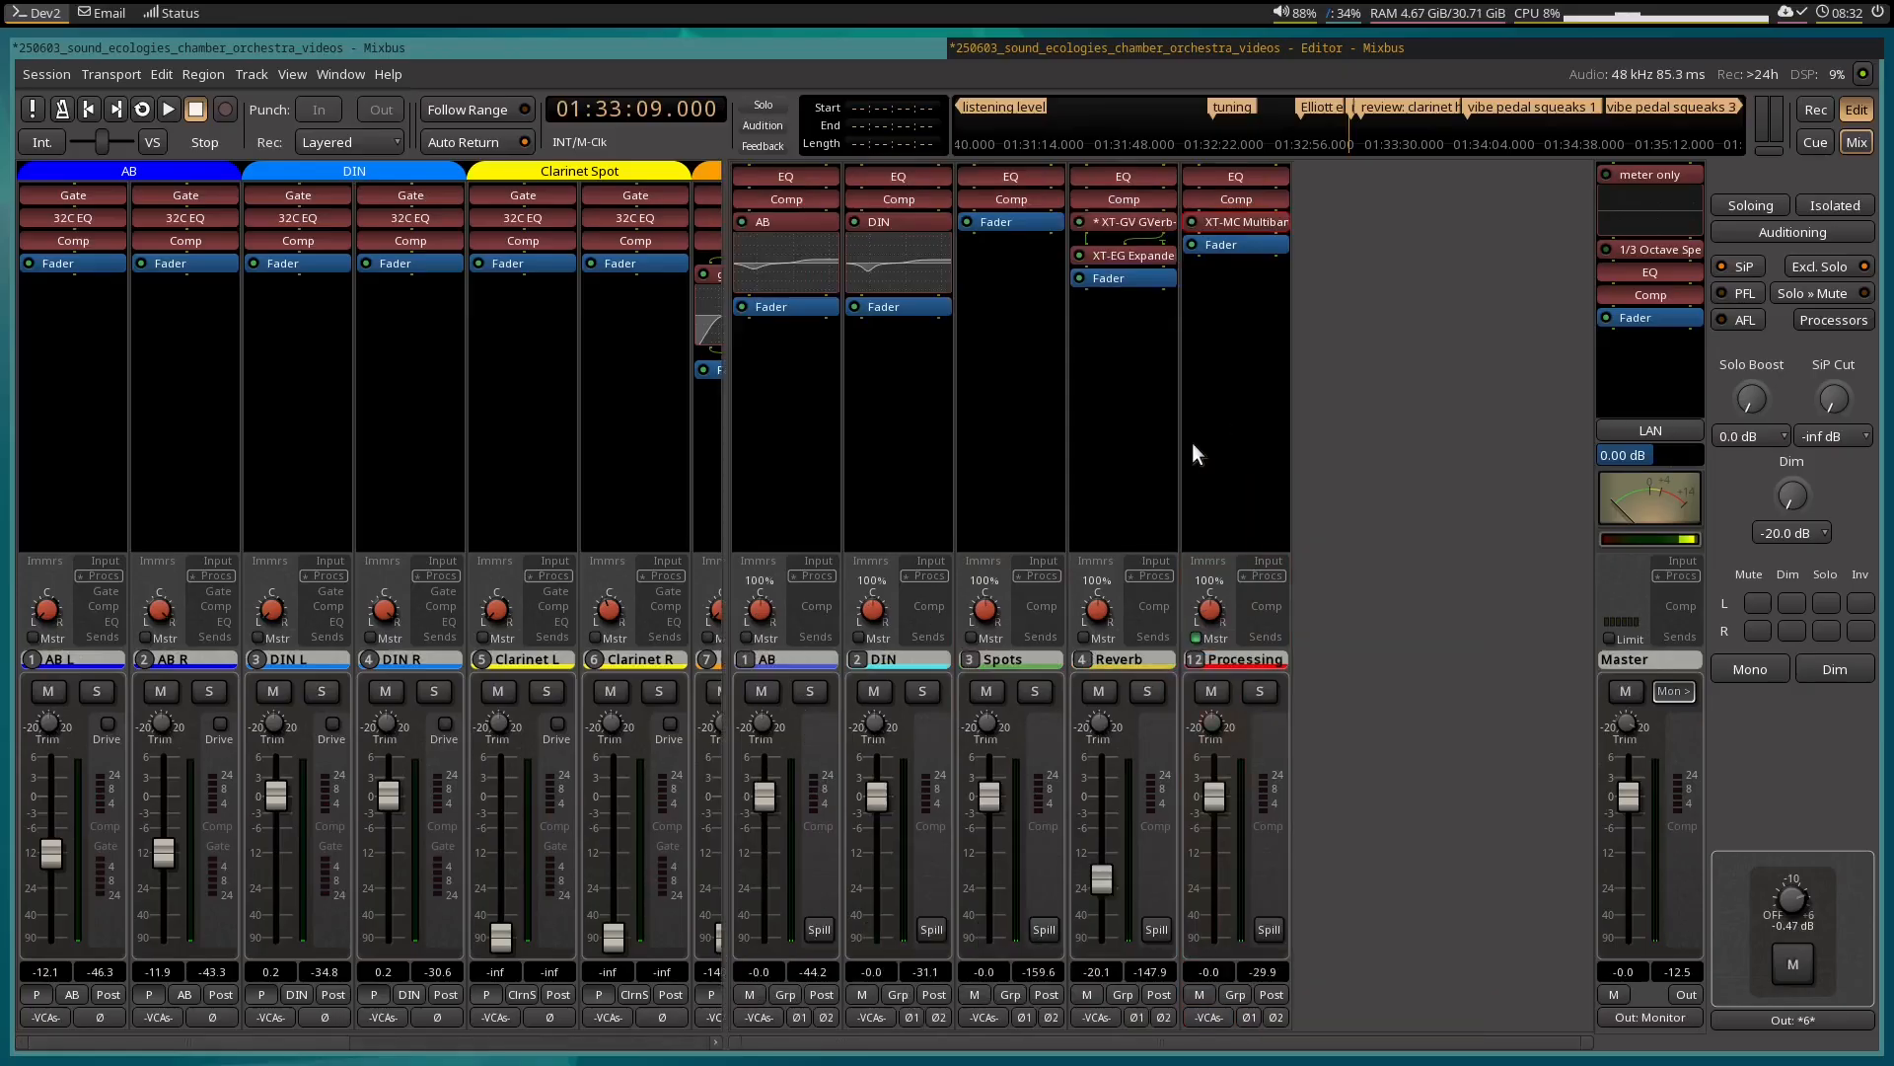
{"action": "left_click", "coordinate": [801, 451]}
{"action": "left_click", "coordinate": [1143, 473]}
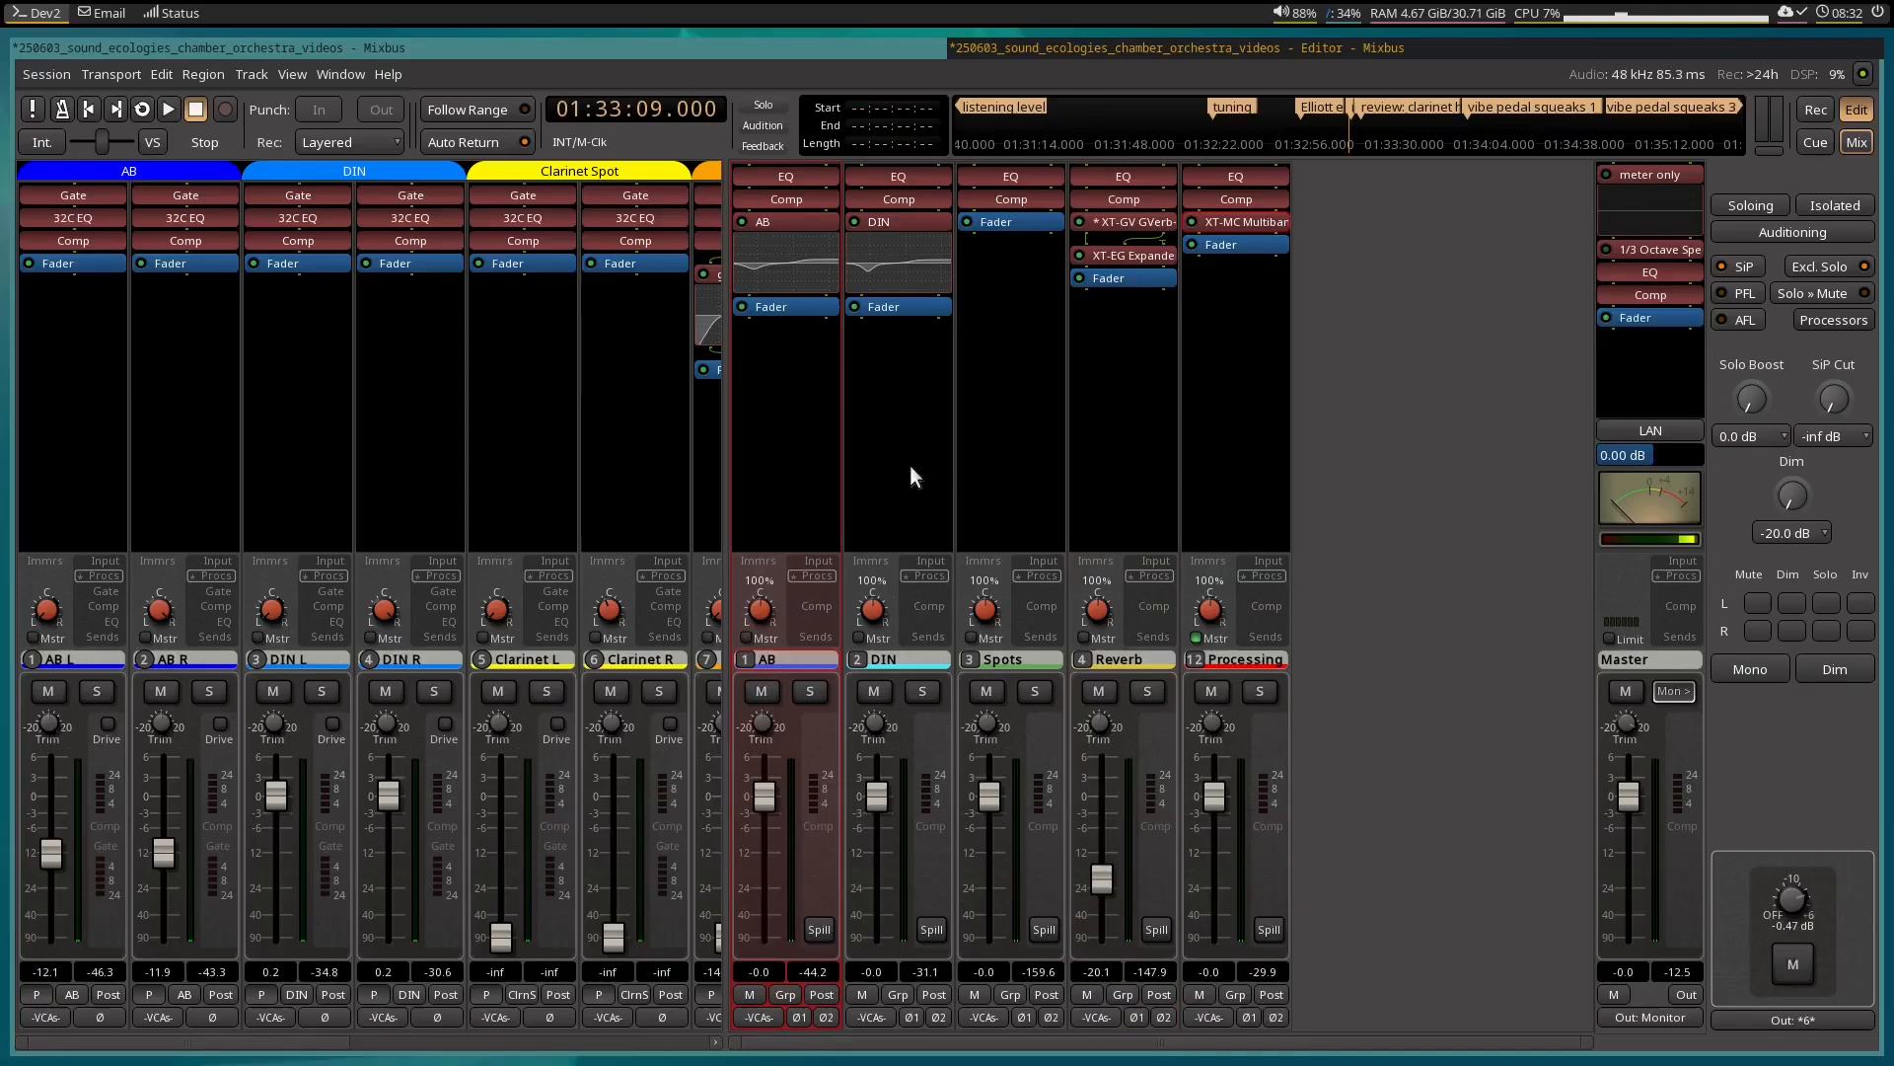
{"action": "left_click", "coordinate": [938, 478]}
{"action": "left_click", "coordinate": [1044, 460]}
{"action": "left_click", "coordinate": [1112, 482]}
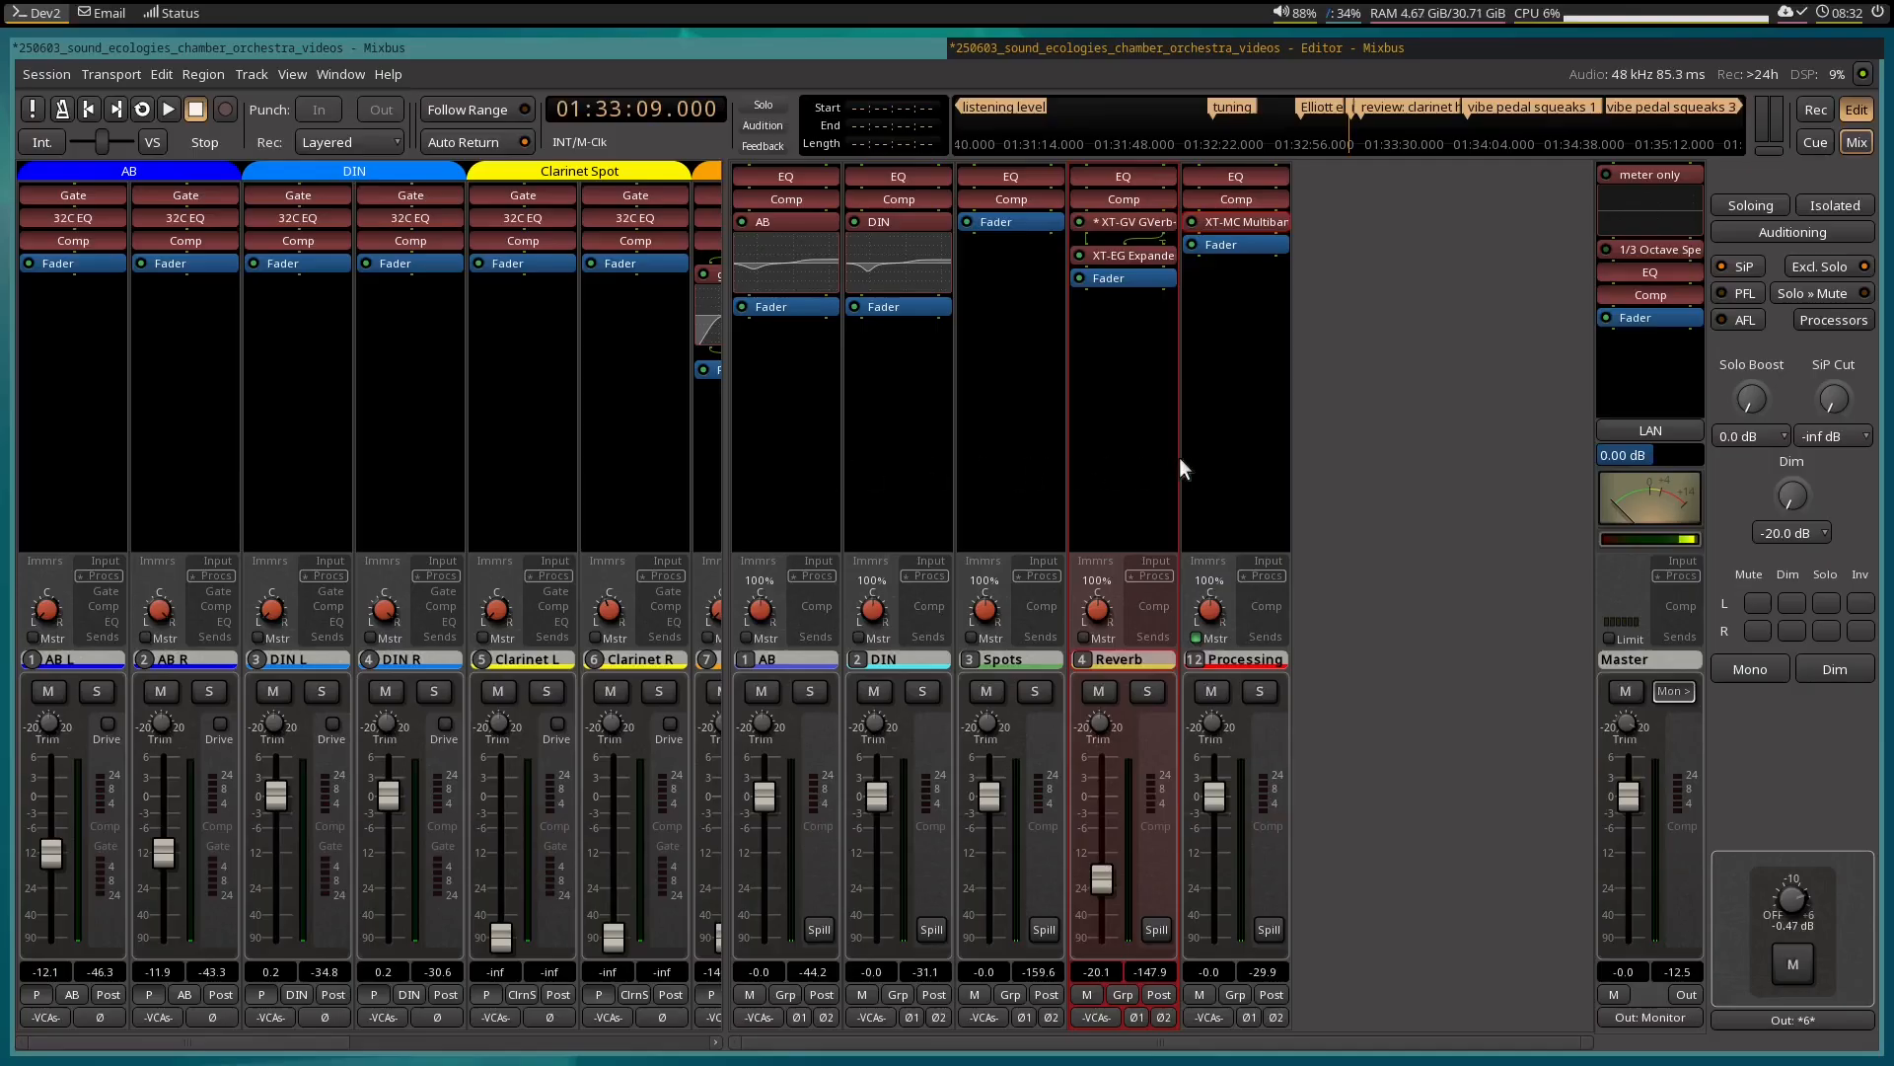
{"action": "left_click", "coordinate": [1231, 457]}
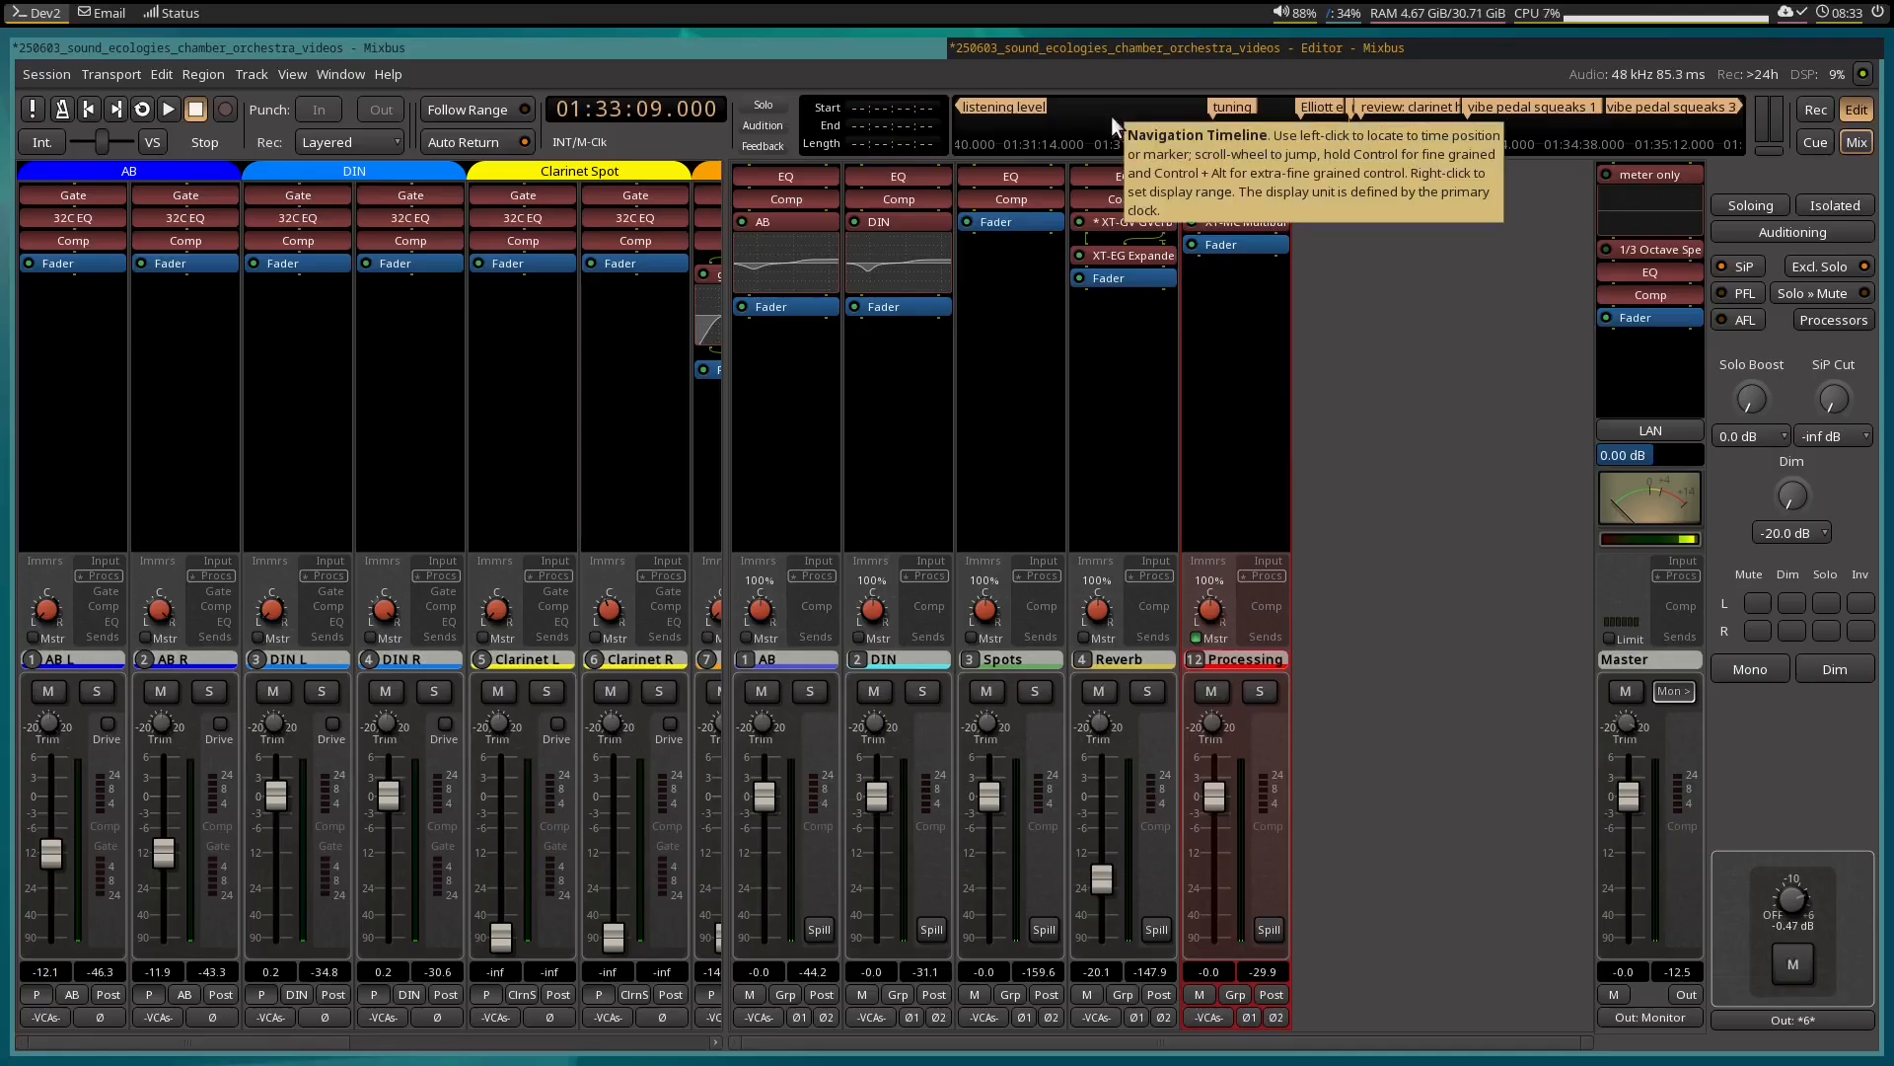
Show the editor beside the mixer and play the passages from 01:33:09 and from the vibe pedal squeaks 2 marker at 01:37:40.
{"action": "key", "text": "super+e"}
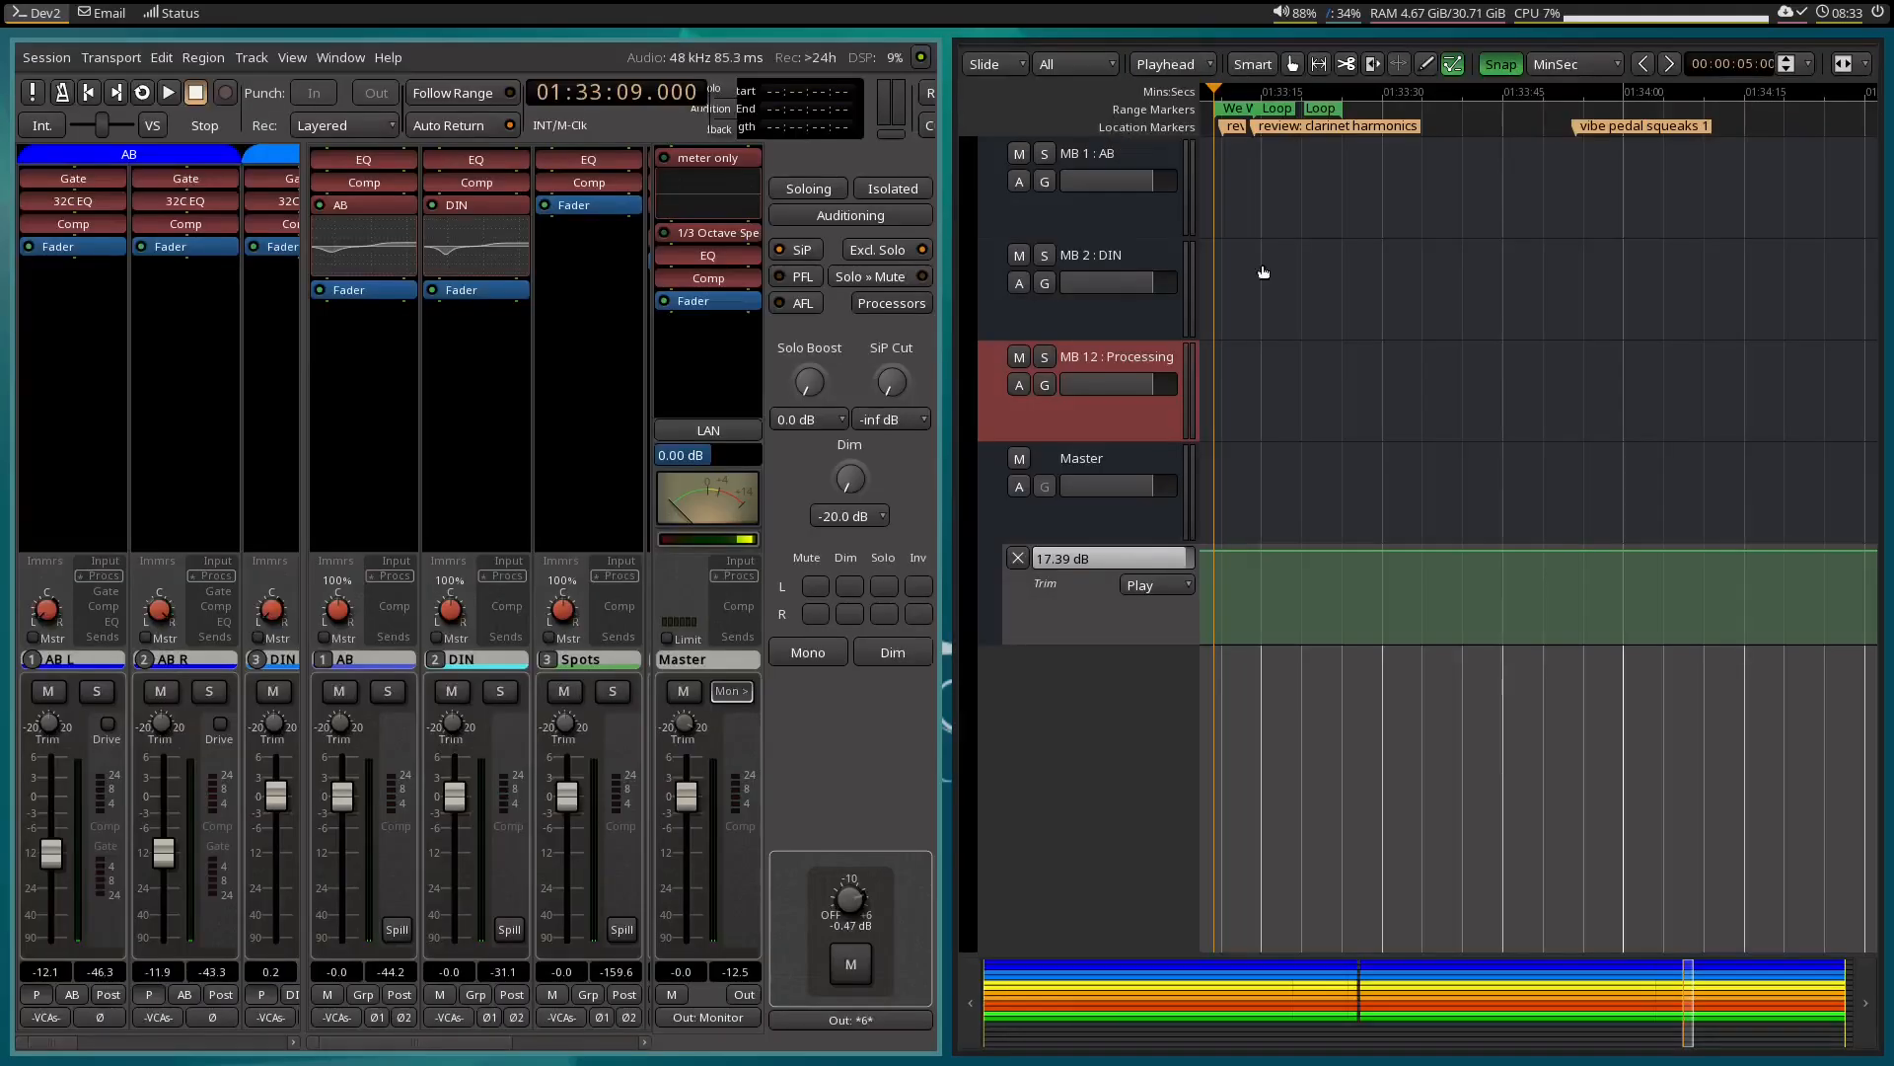
{"action": "scroll", "coordinate": [1496, 418], "scroll_direction": "up", "scroll_amount": 15}
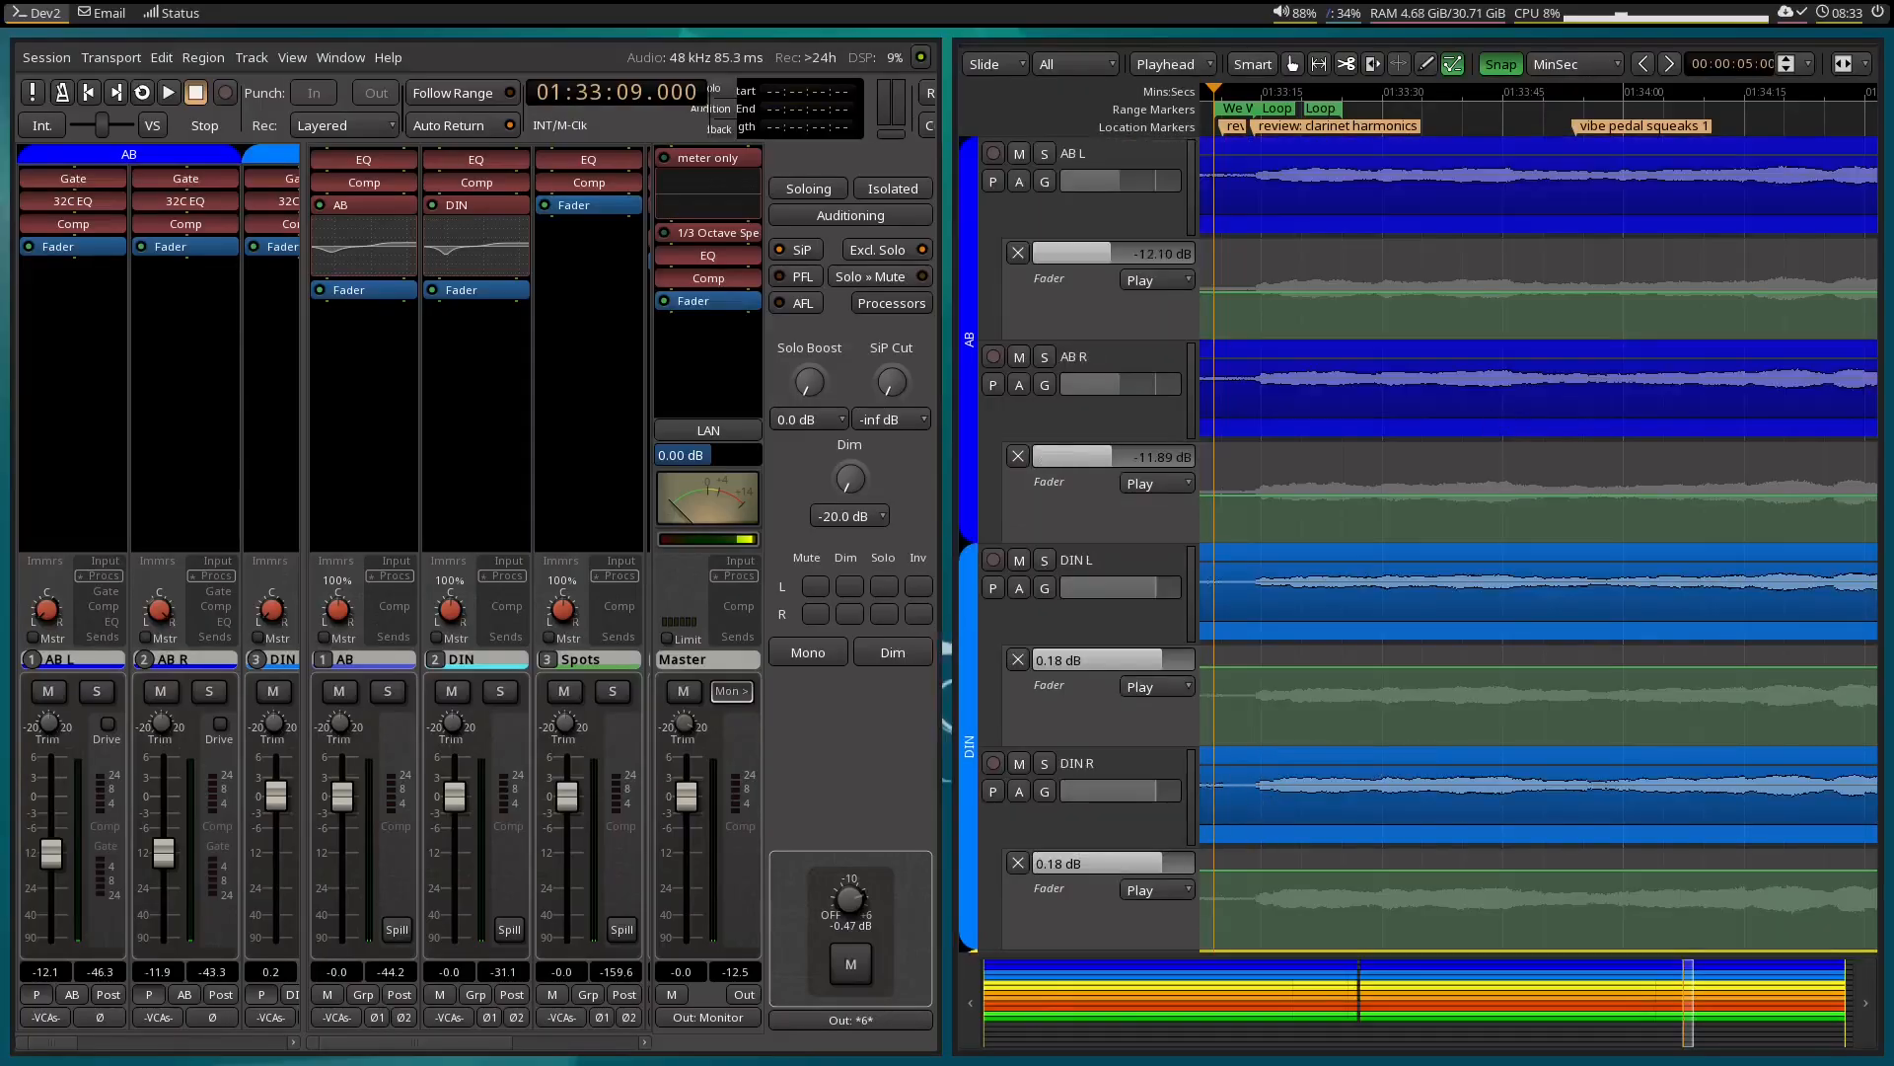
{"action": "key", "text": "space"}
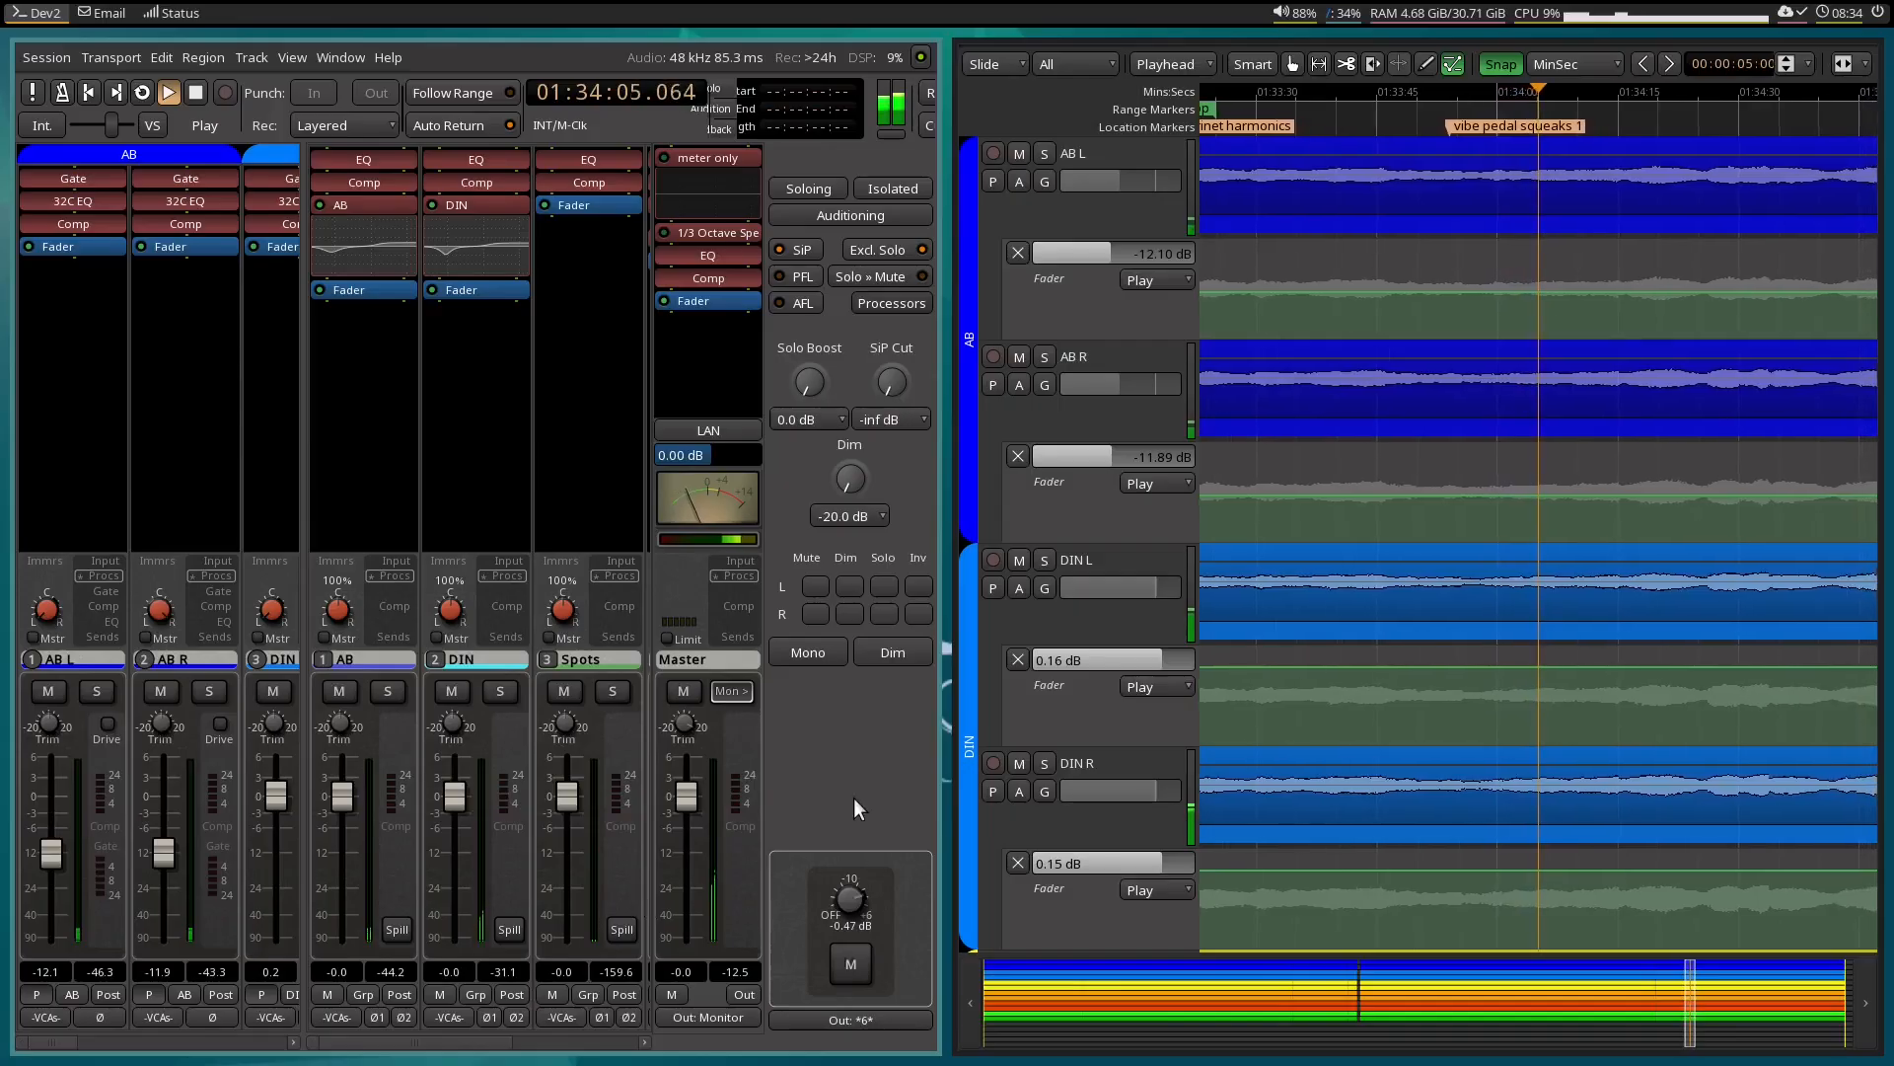
{"action": "key", "text": "space"}
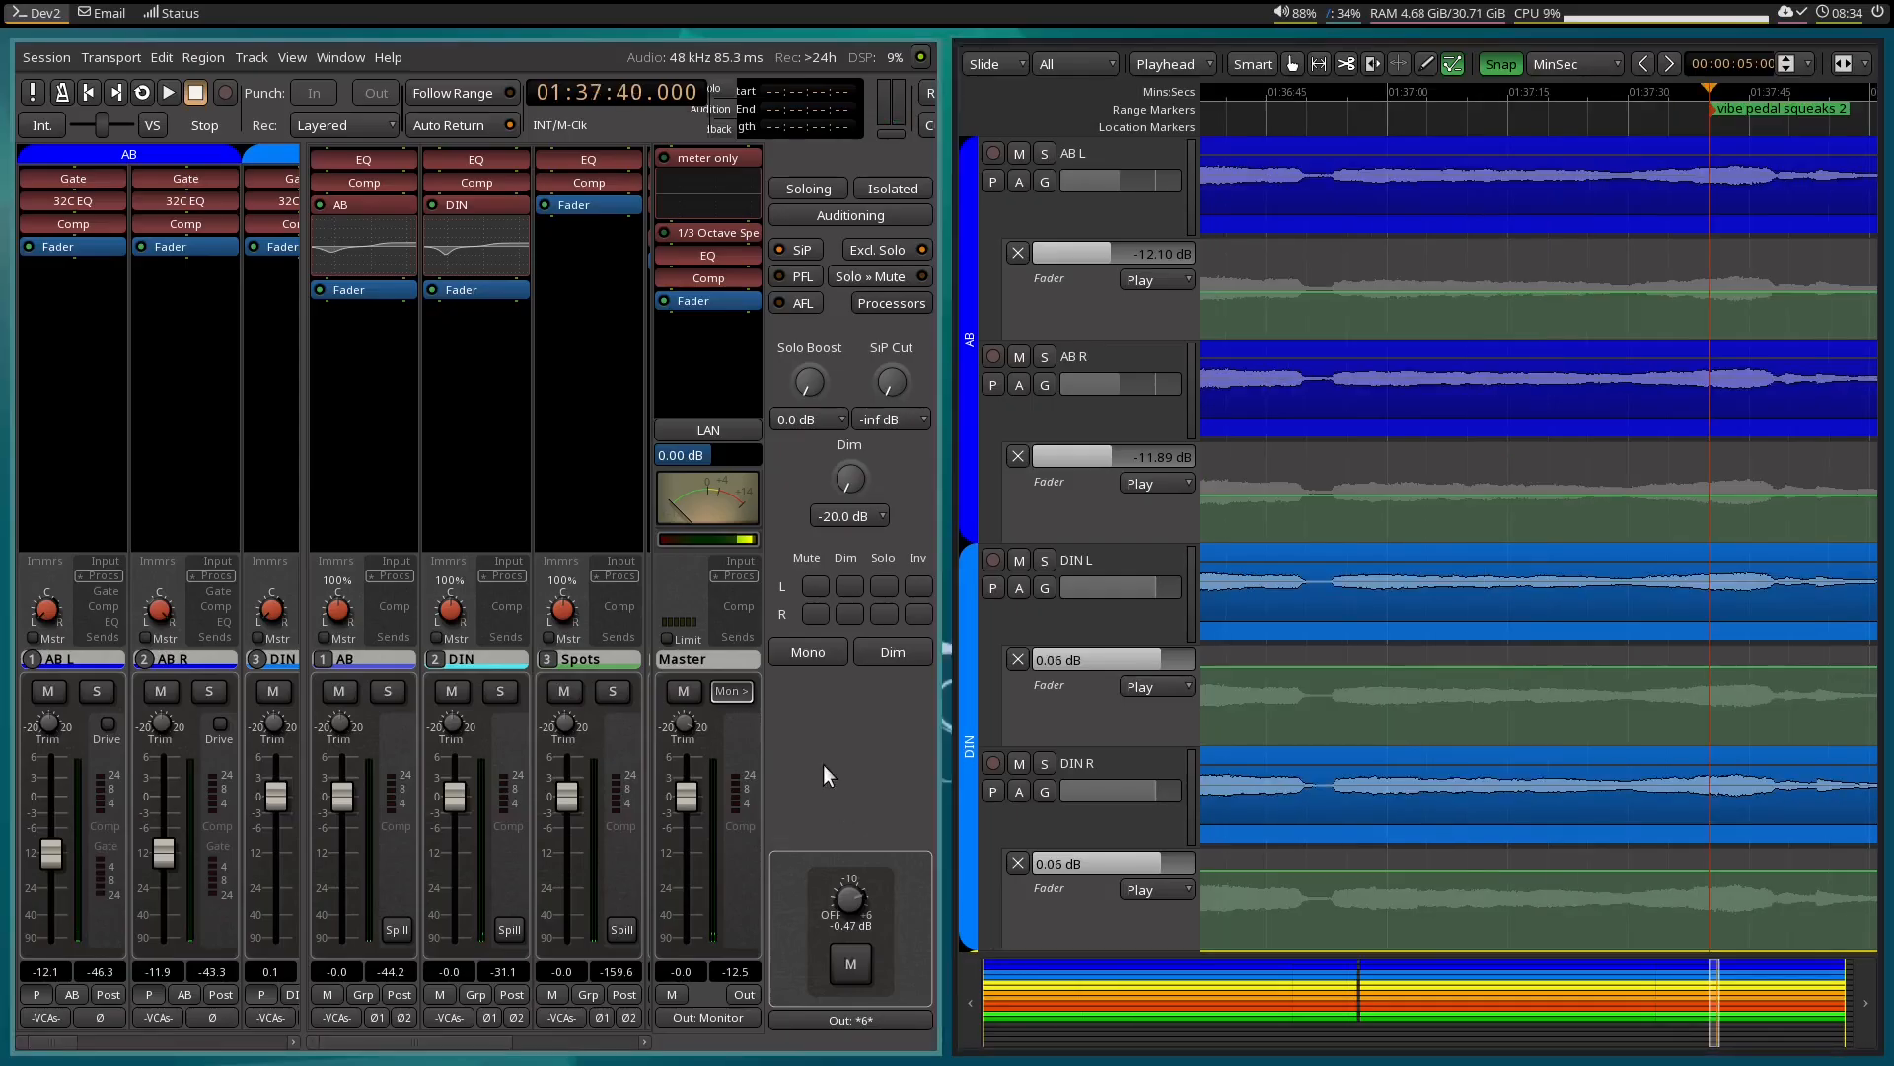
{"action": "key", "text": "space"}
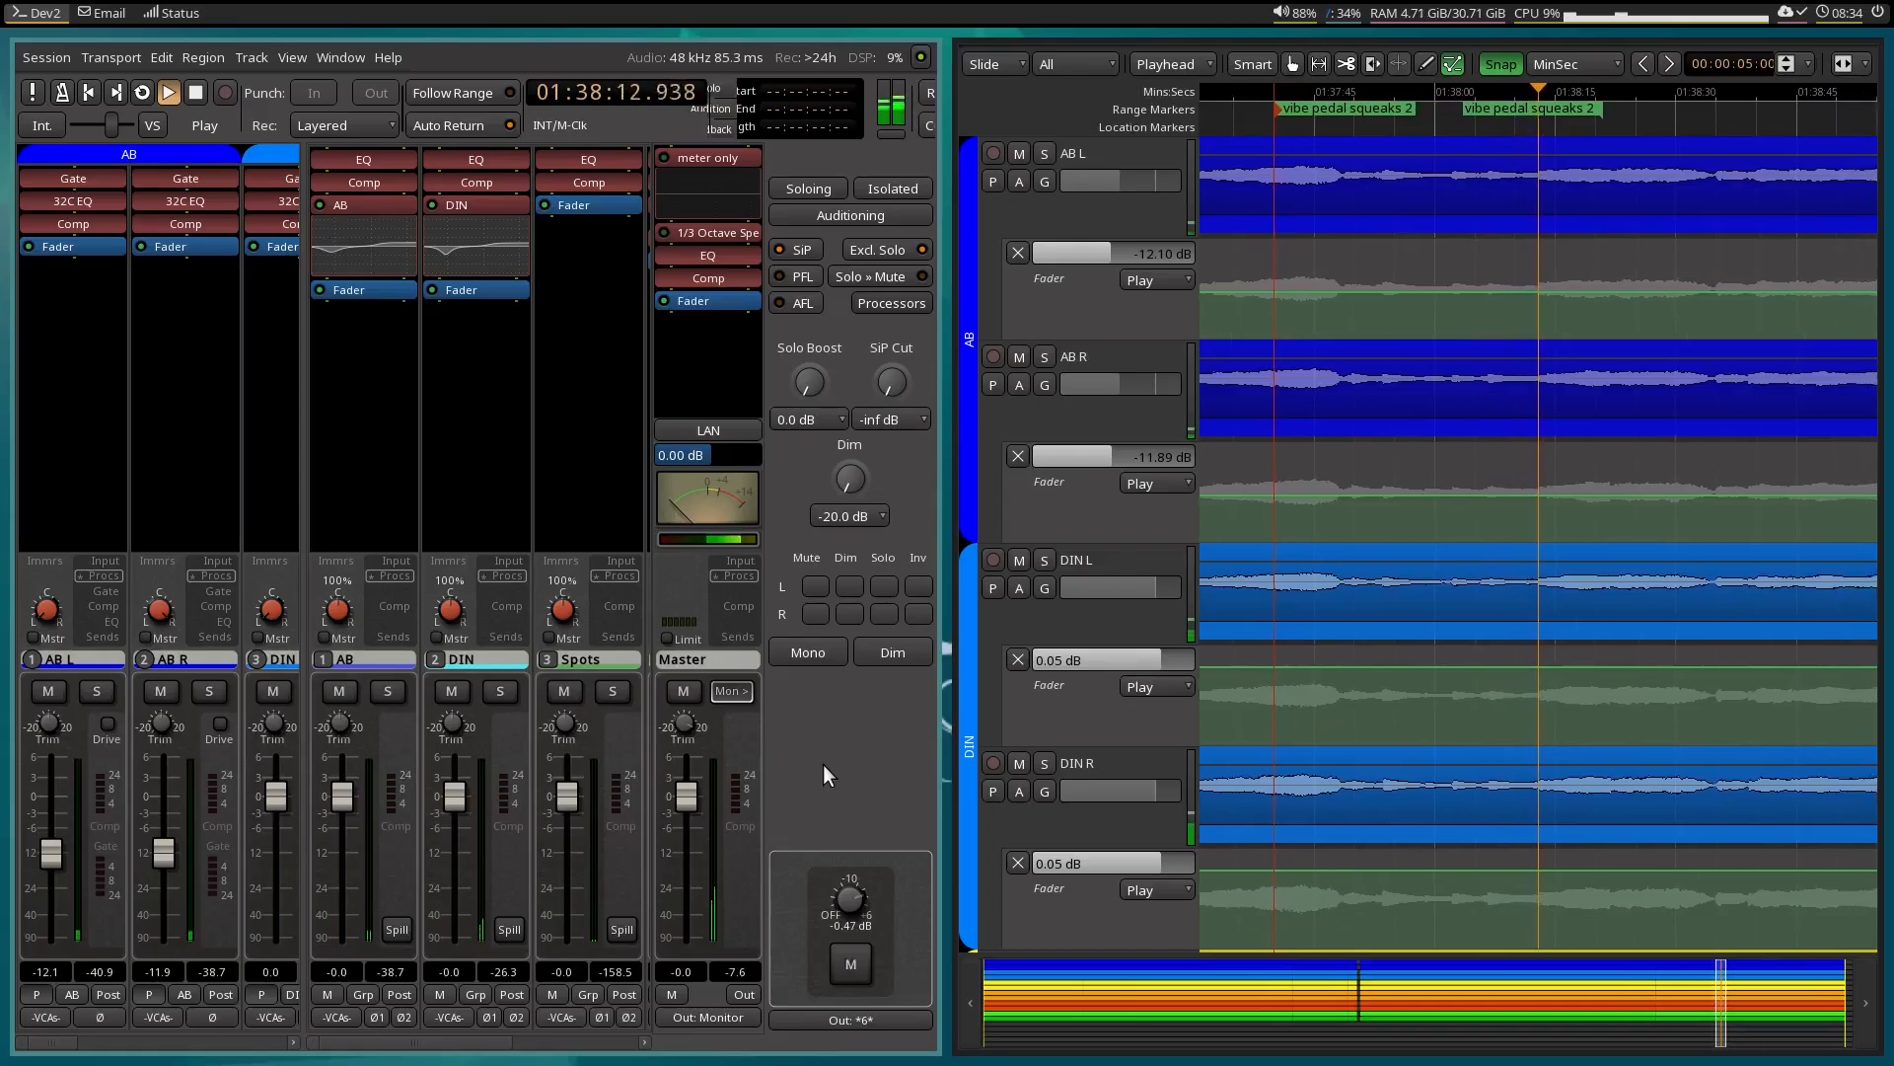
{"action": "key", "text": "space"}
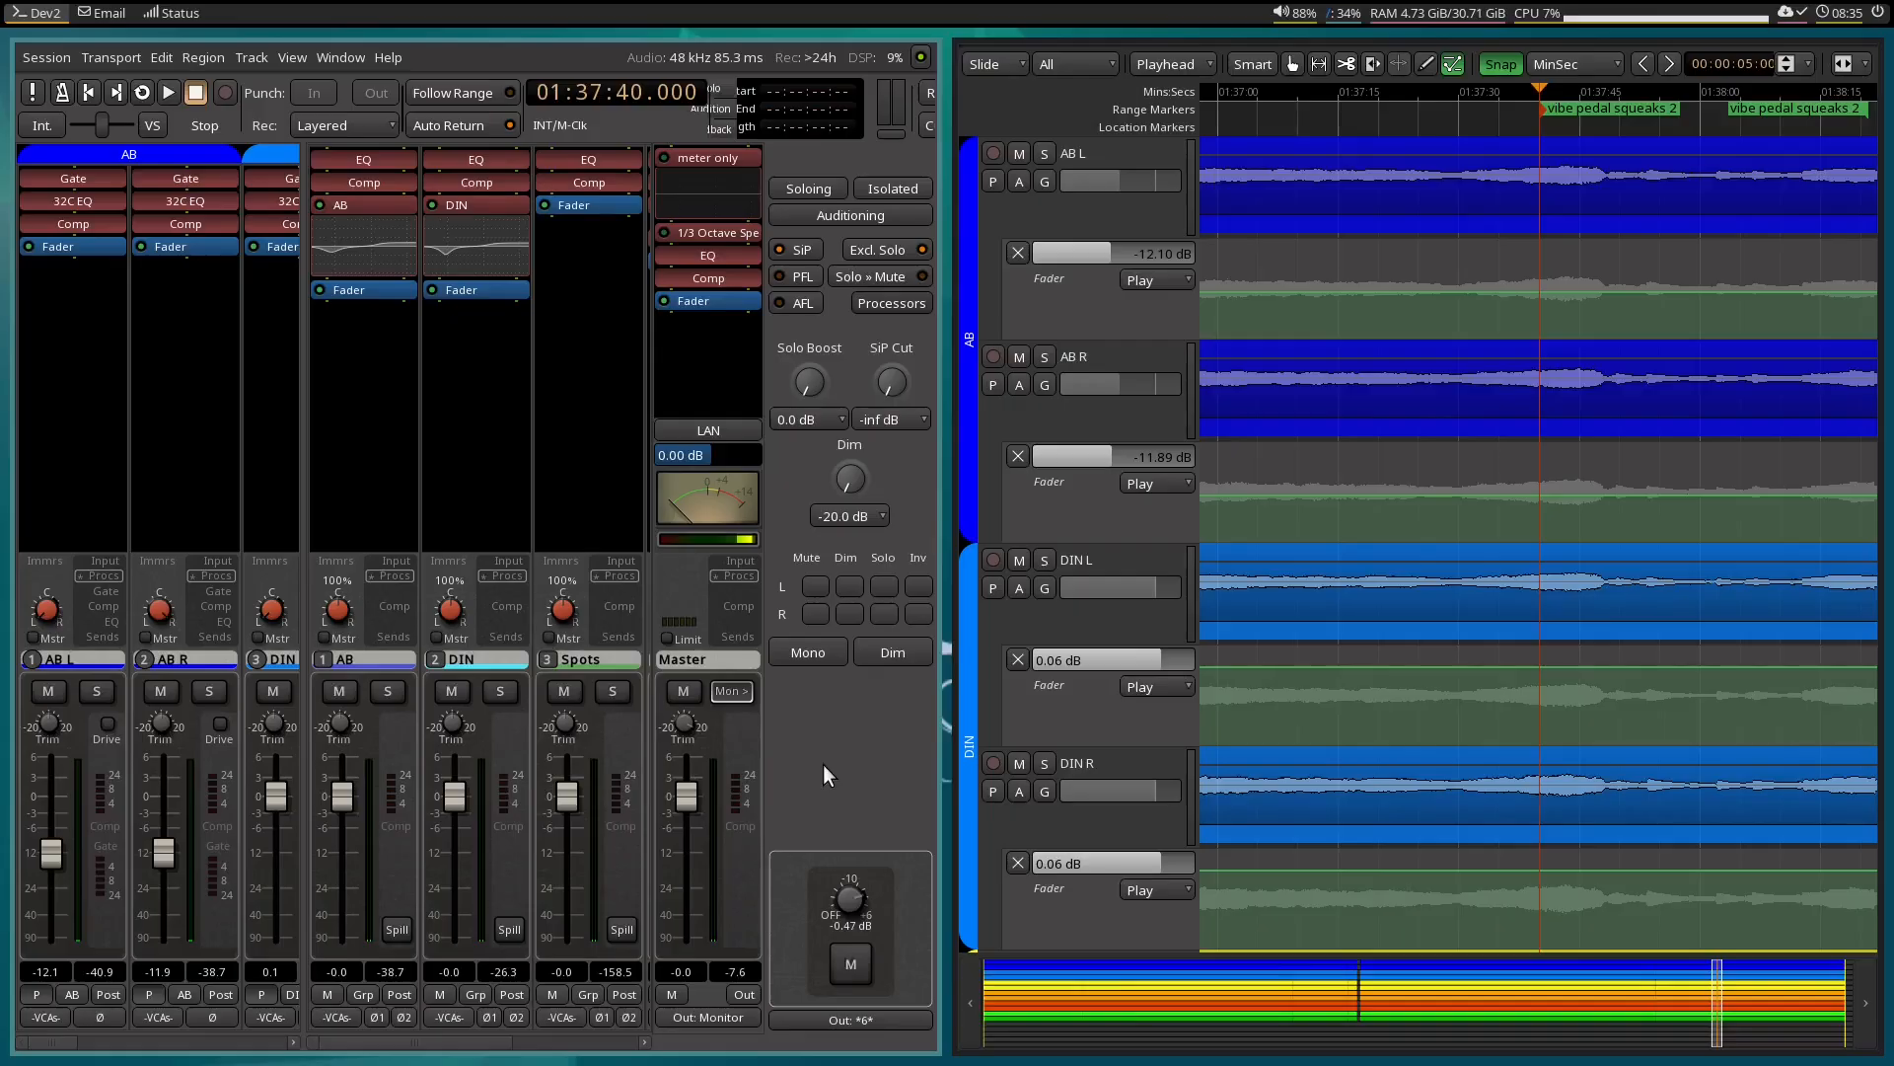
Add the x42-eq Parametric Equalizer Stereo plugin to the Processing bus and move it ahead of the fader.
{"action": "key", "text": "shift+b"}
{"action": "key", "text": "shift+b"}
{"action": "scroll", "coordinate": [582, 410], "scroll_direction": "right", "scroll_amount": 2}
{"action": "right_click", "coordinate": [582, 411]}
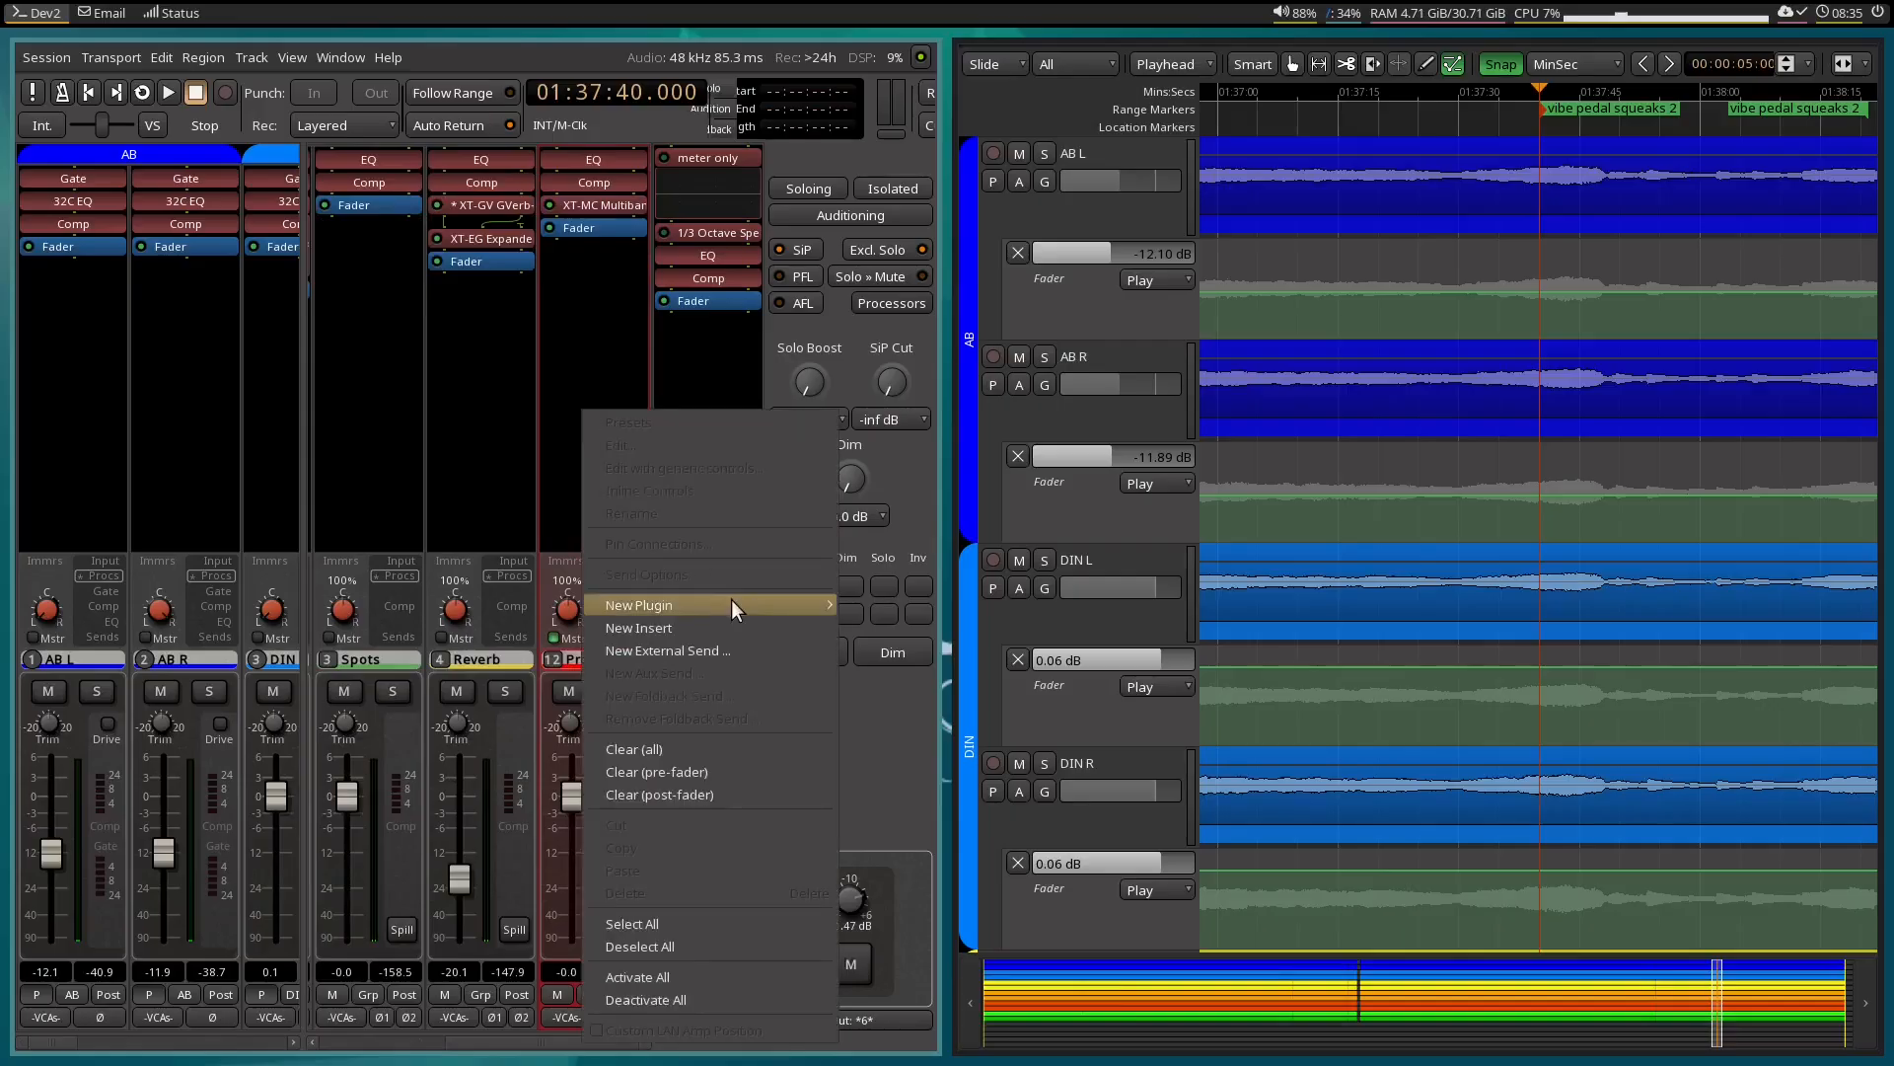
{"action": "mouse_move", "coordinate": [730, 598]}
{"action": "mouse_move", "coordinate": [974, 606]}
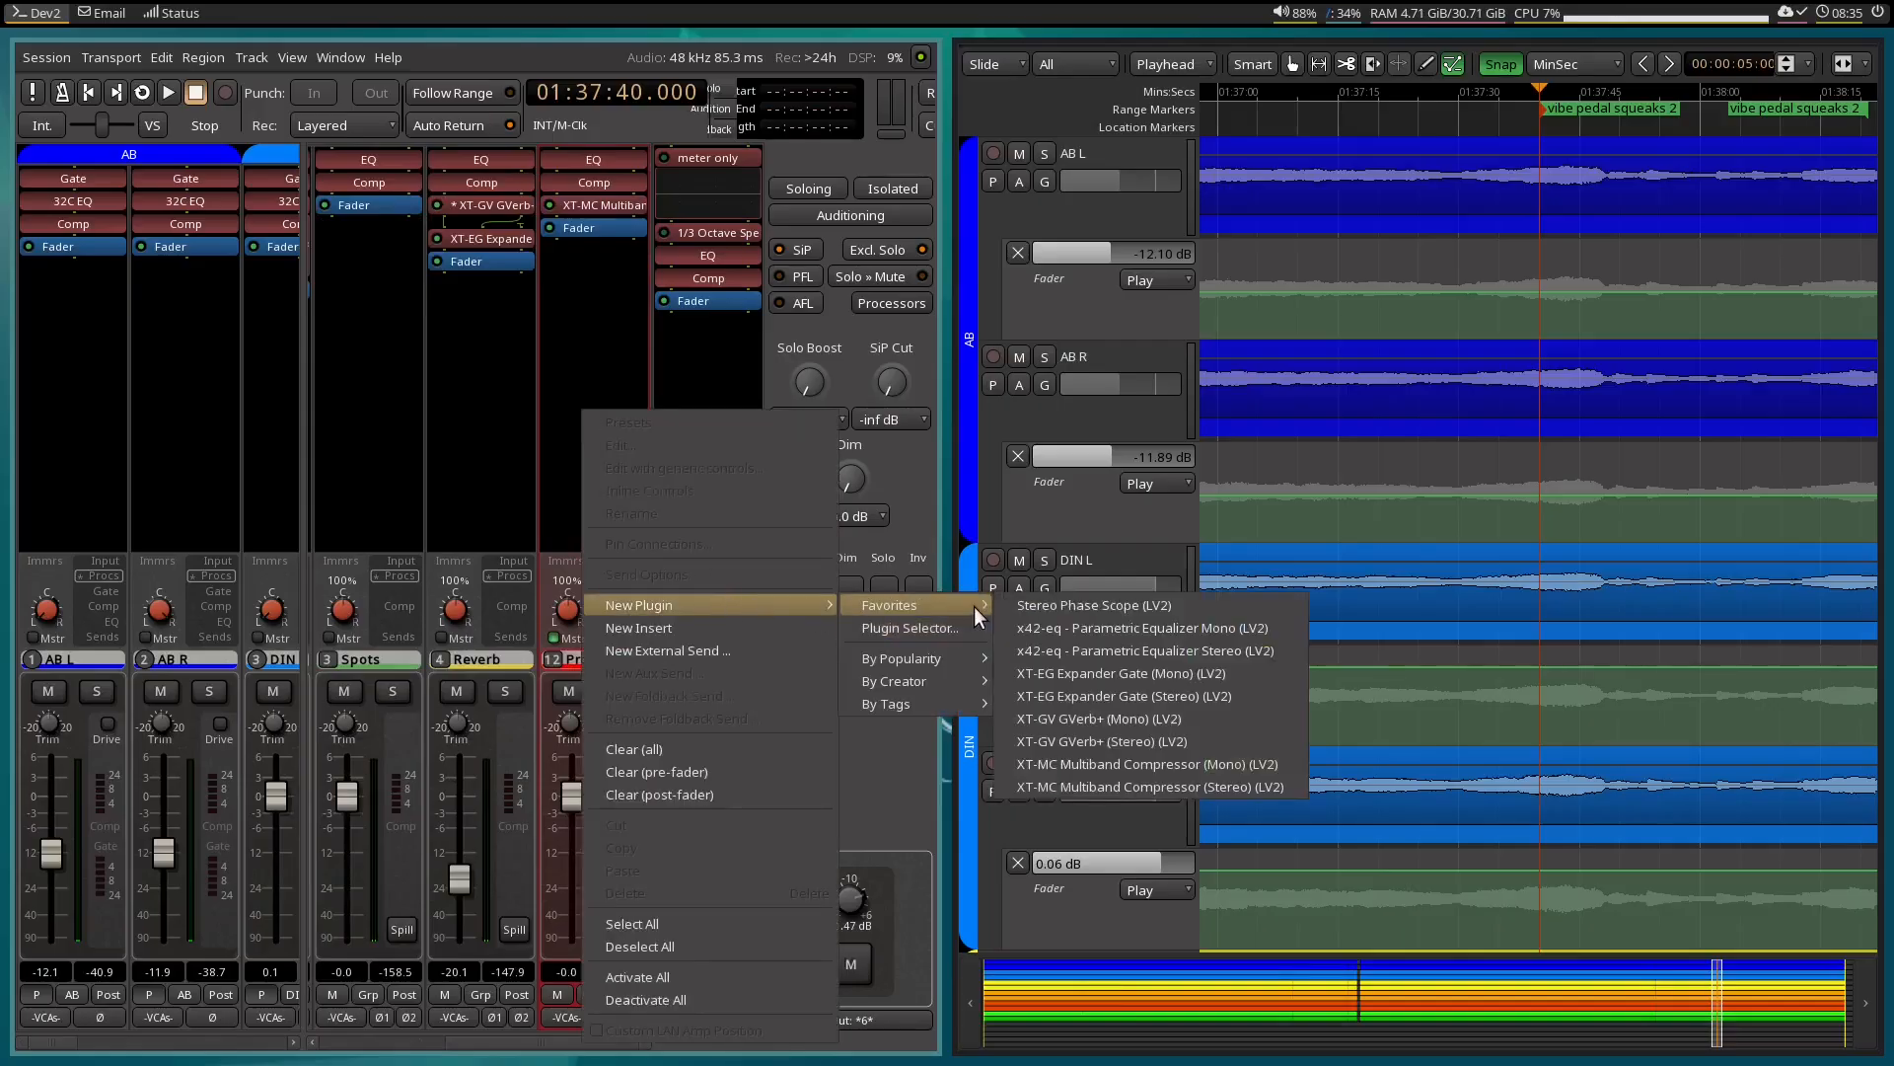
{"action": "left_click", "coordinate": [1205, 655]}
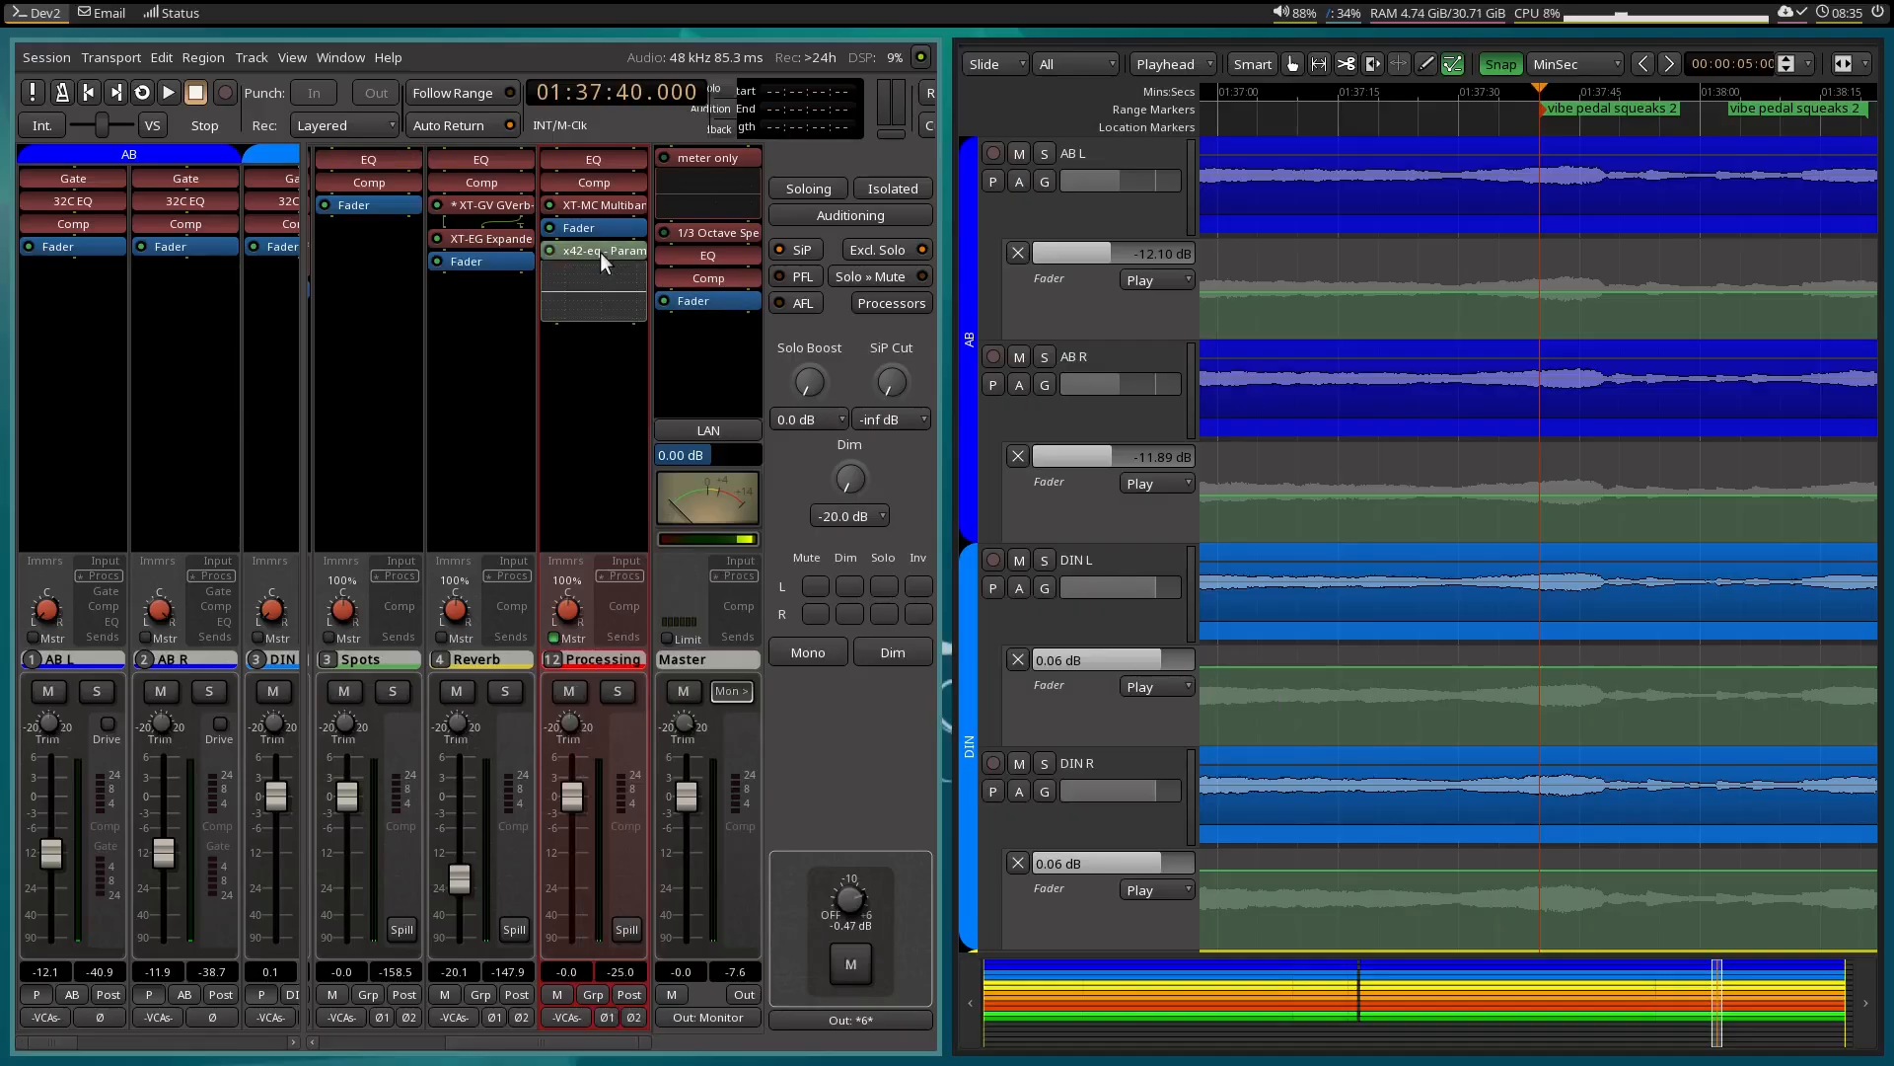
{"action": "left_click_drag", "start_coordinate": [603, 251], "coordinate": [596, 229]}
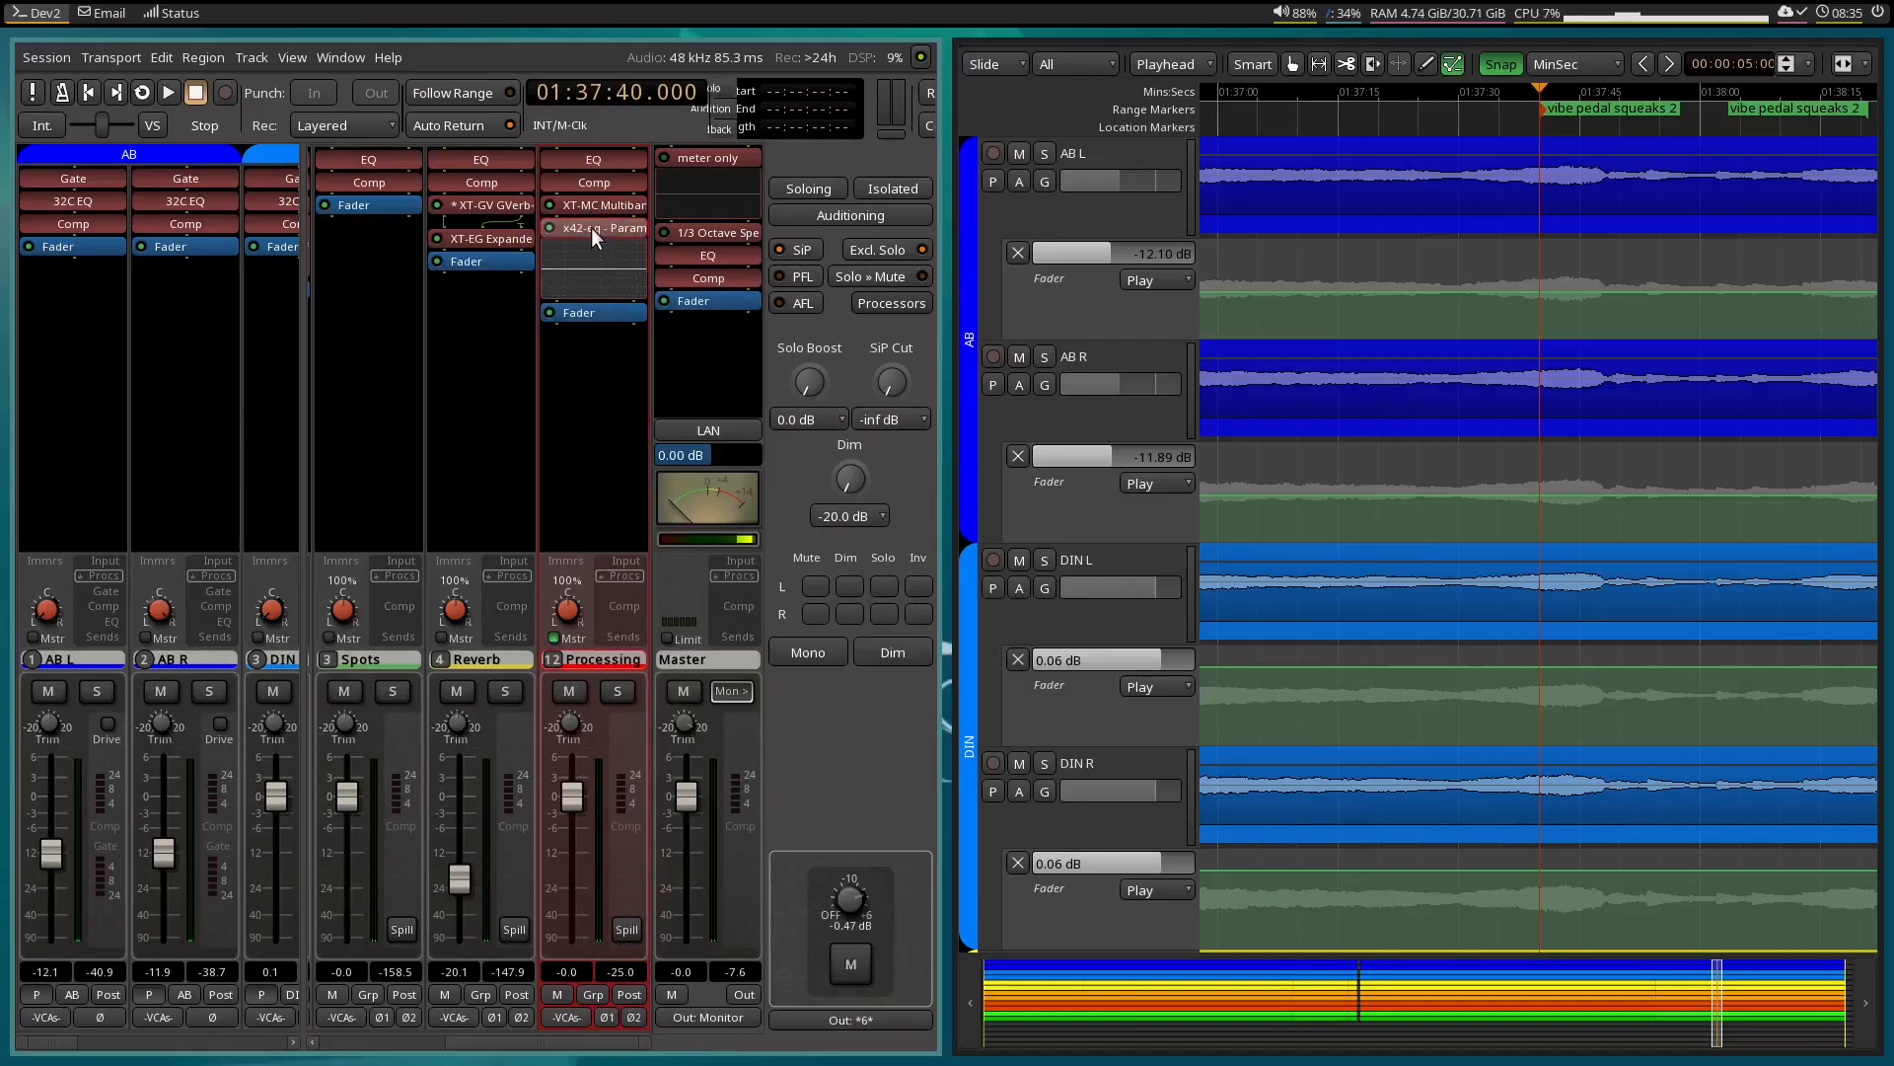
Open the Processing bus's x42-eq window and tile it below the editor, large enough to show the full EQ graph.
{"action": "double_click", "coordinate": [589, 227]}
{"action": "left_click_drag", "start_coordinate": [684, 42], "coordinate": [609, 167]}
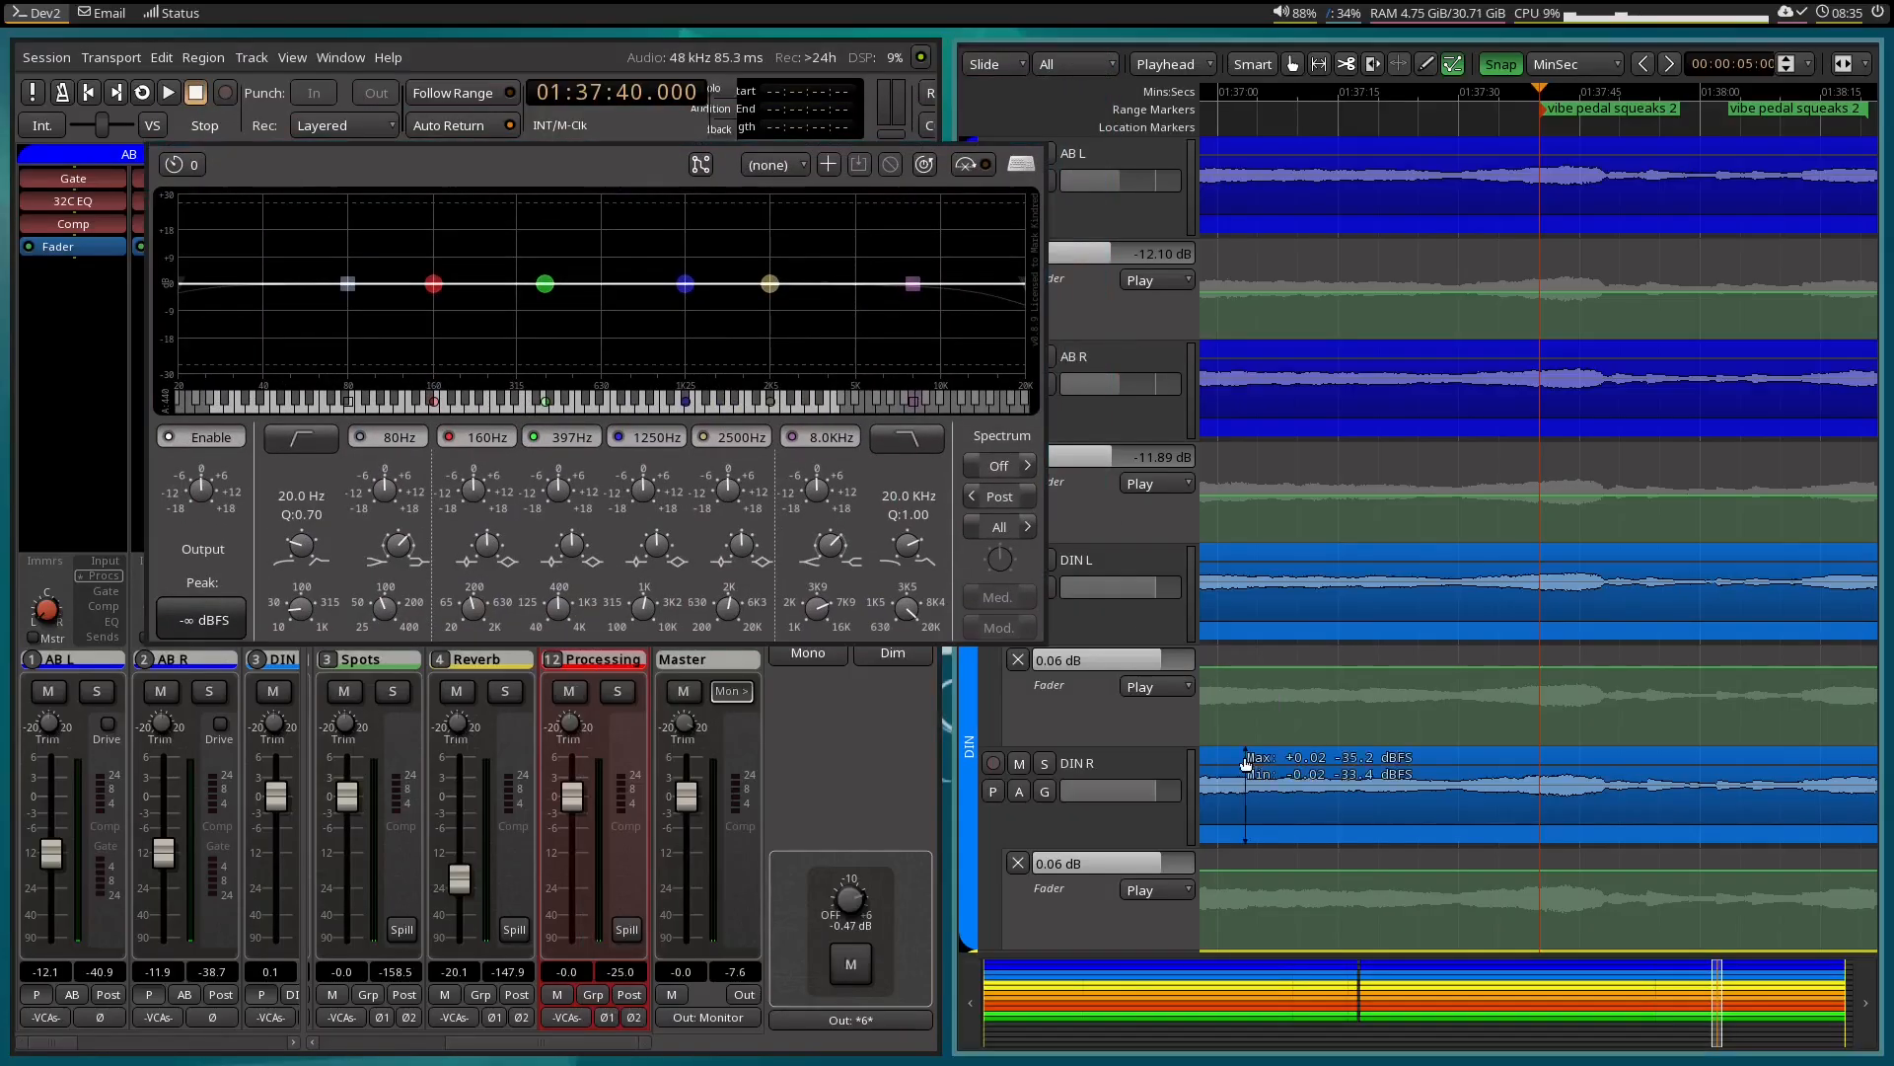
{"action": "key", "text": "super+shift+space"}
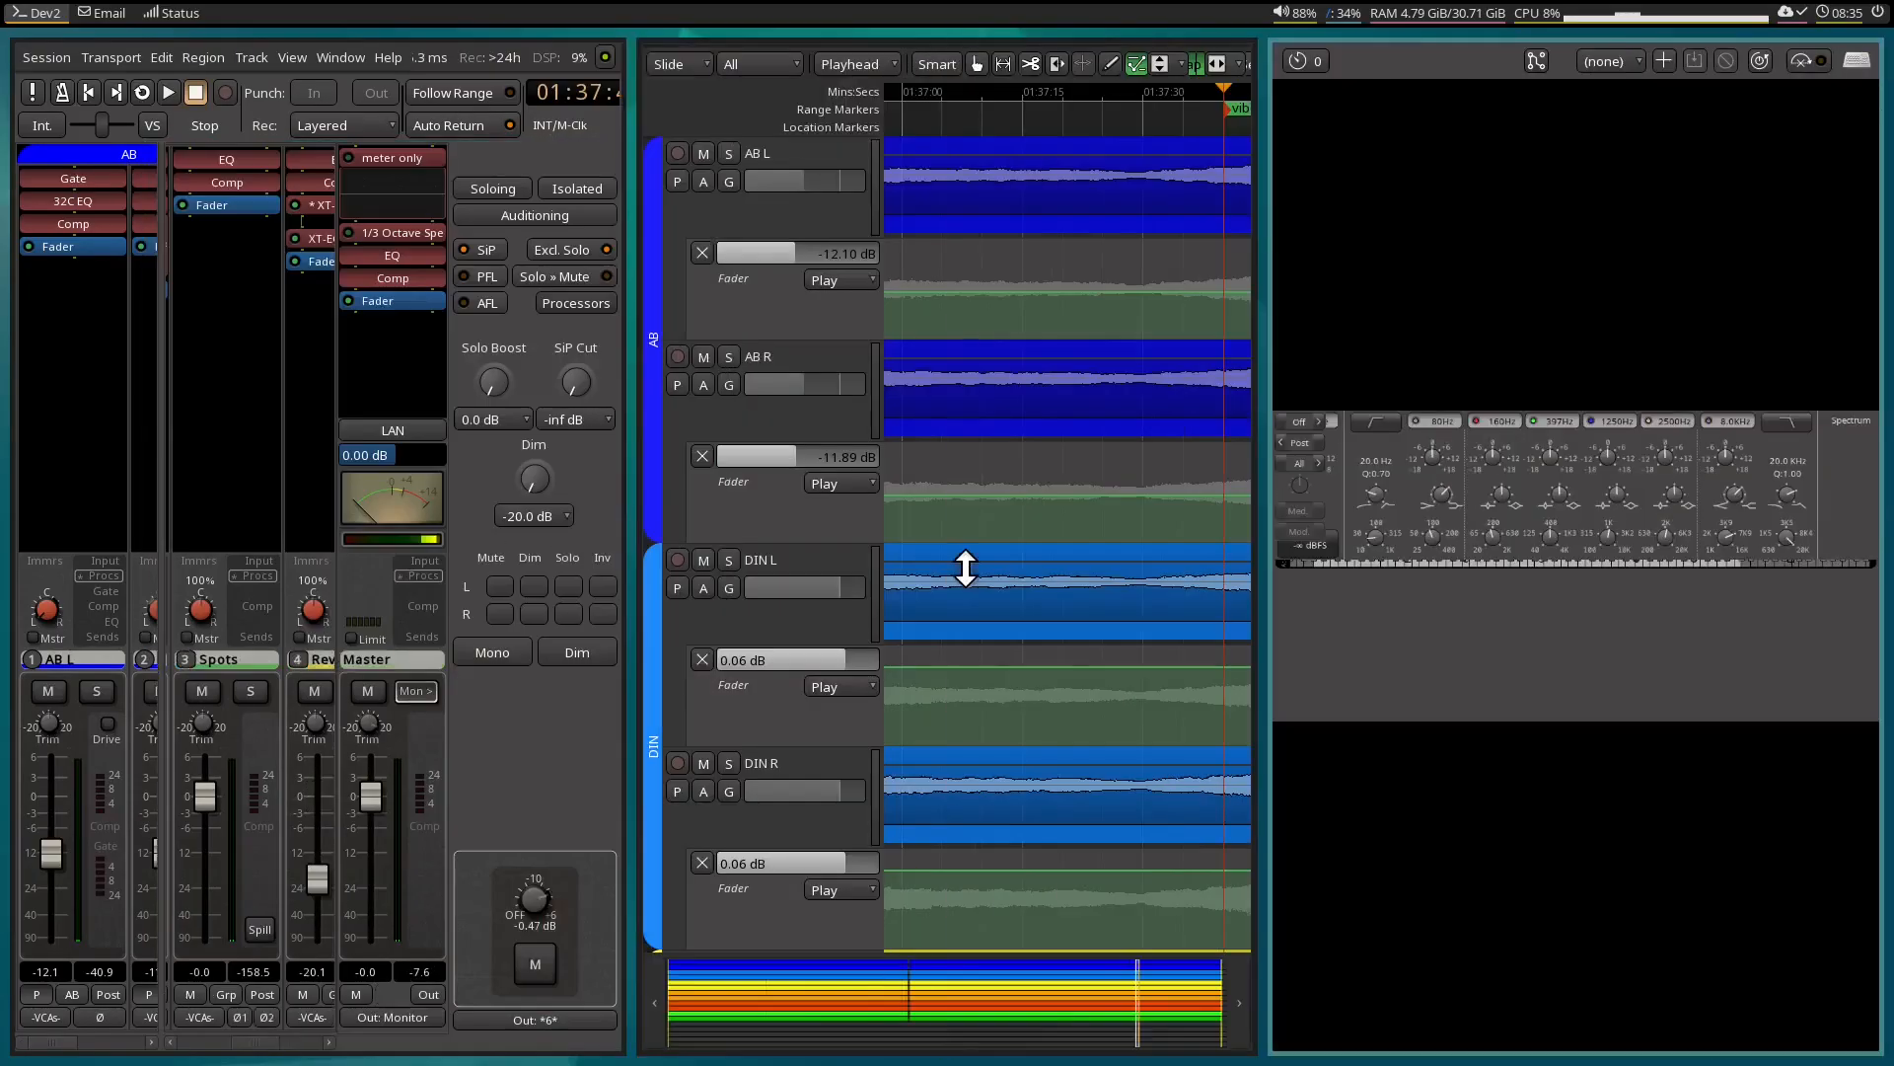
{"action": "key", "text": "super+Left"}
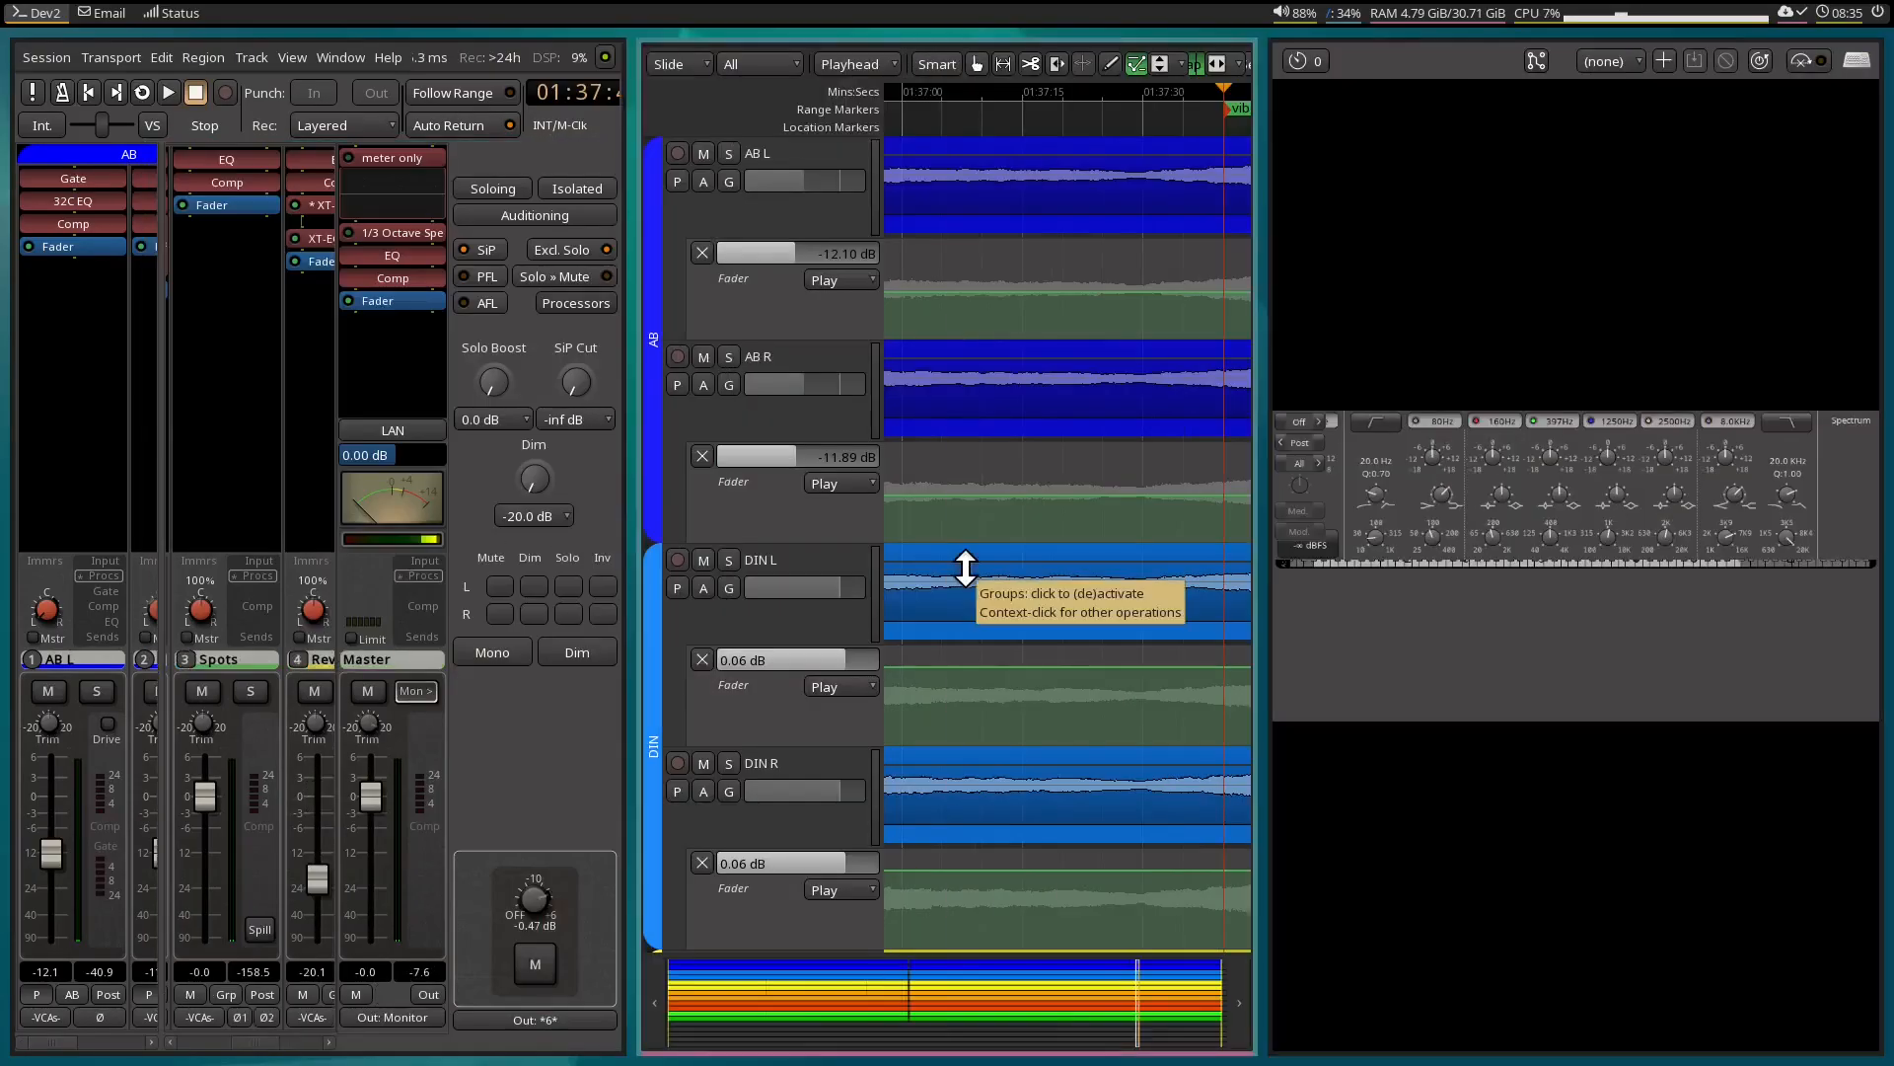
{"action": "key", "text": "super+space"}
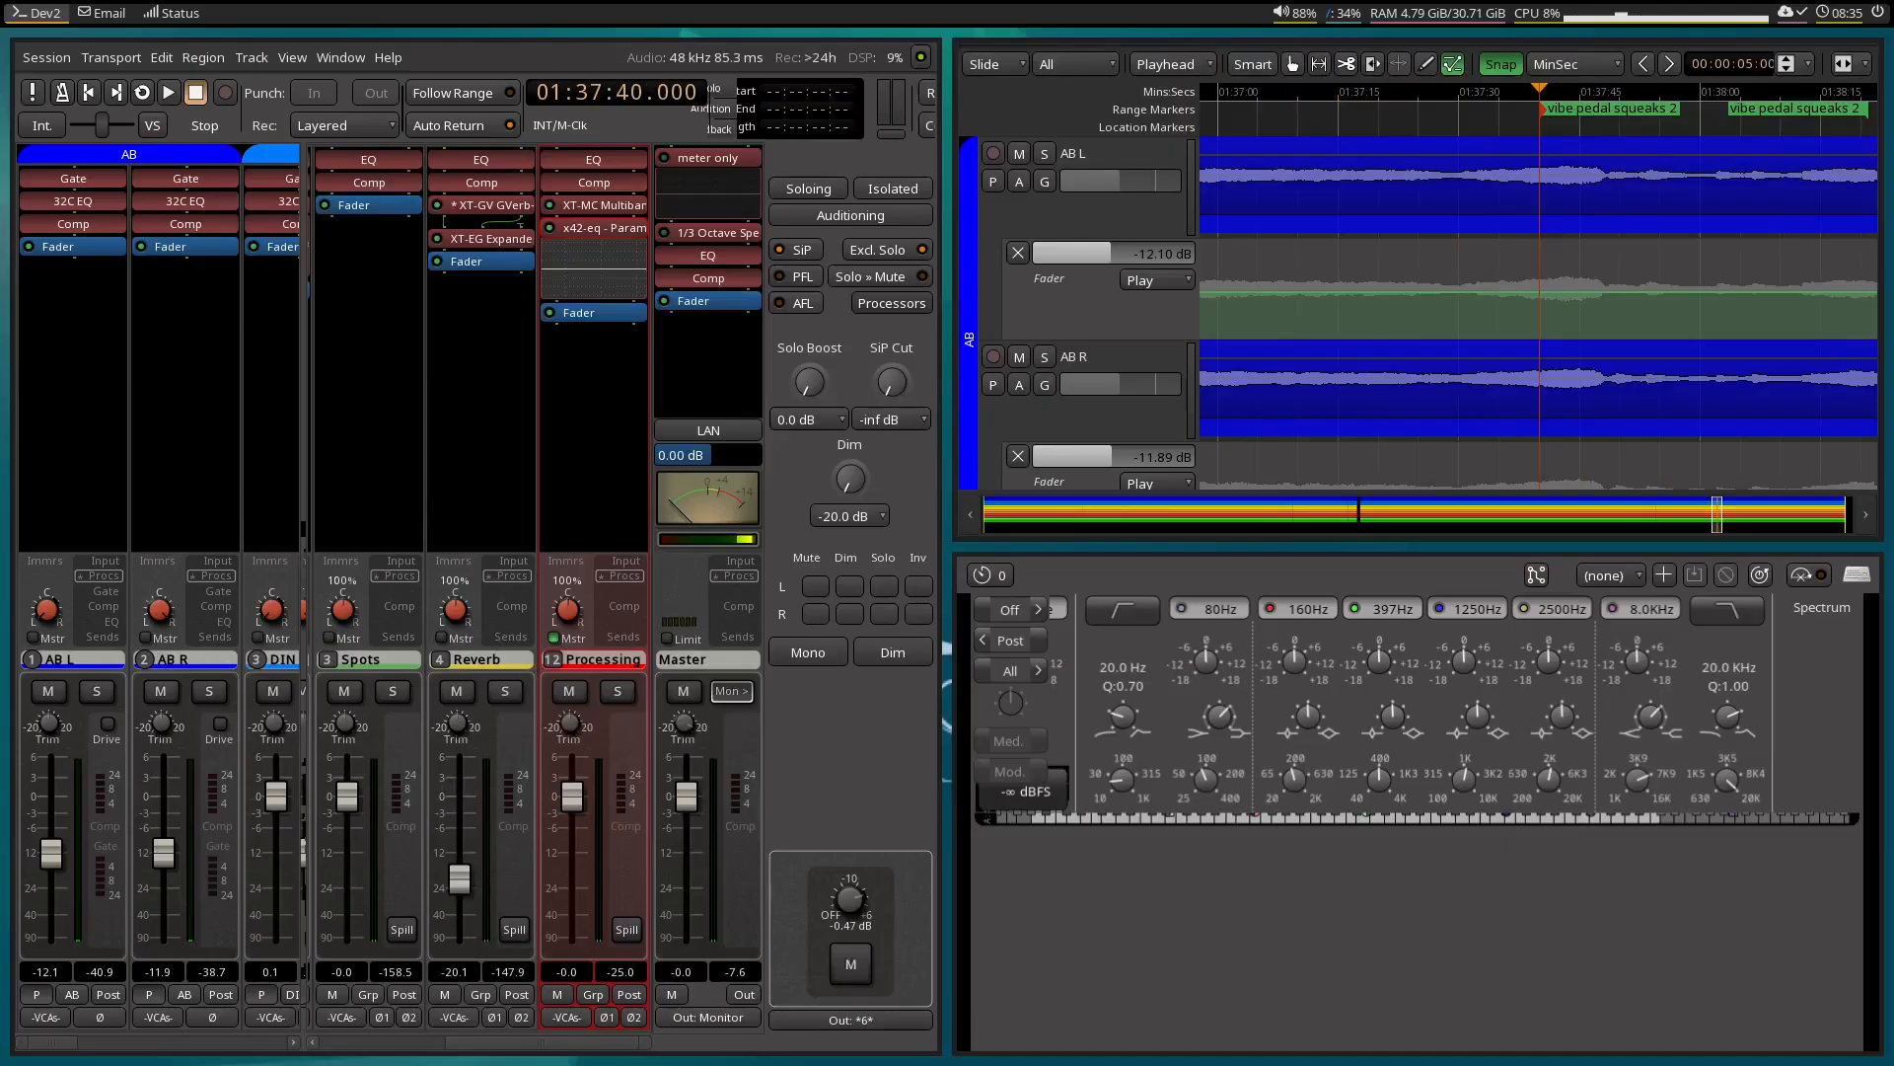
{"action": "key", "text": "super+Up"}
{"action": "key", "text": "super+Down"}
{"action": "key", "text": "super+ctrl+Up"}
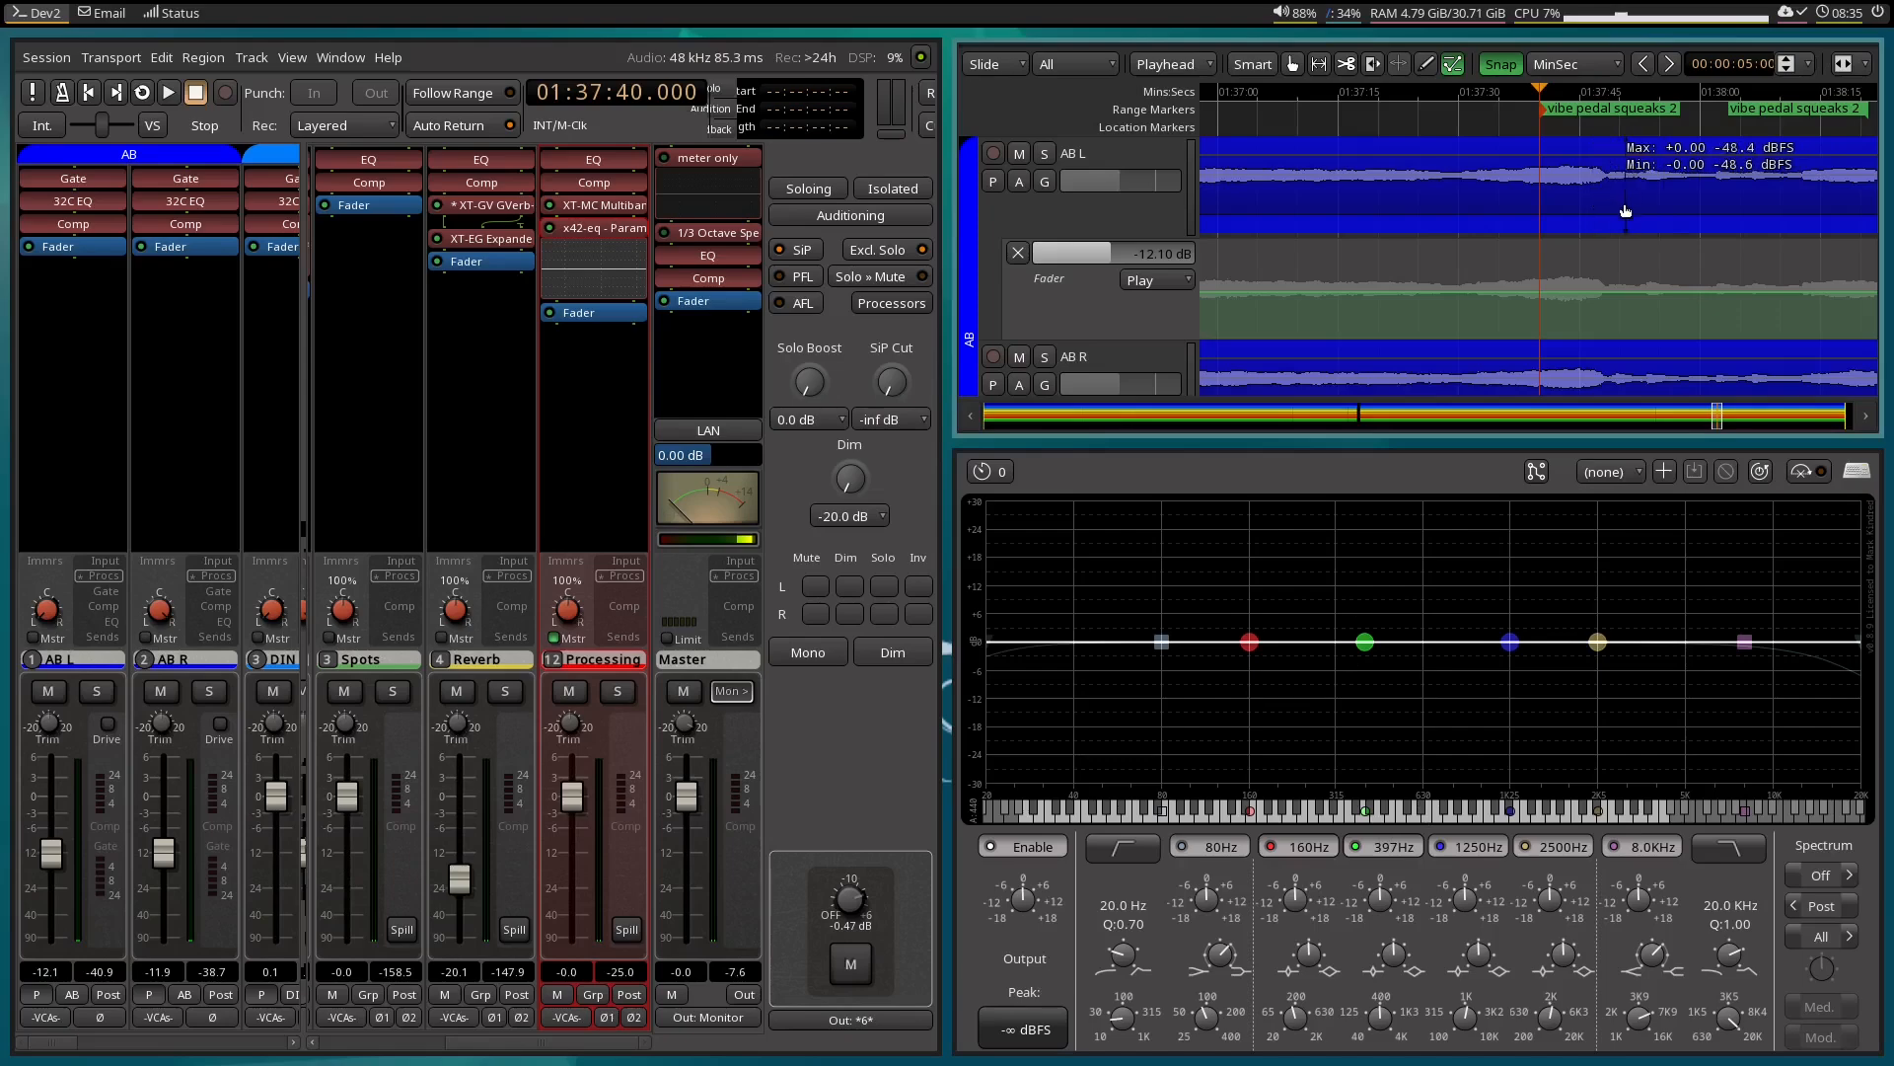
Select the range from 01:37:48:00 to 01:38:12:29 on the AB tracks and play it as a loop.
{"action": "key", "text": "r"}
{"action": "left_click_drag", "start_coordinate": [1605, 198], "coordinate": [1804, 192]}
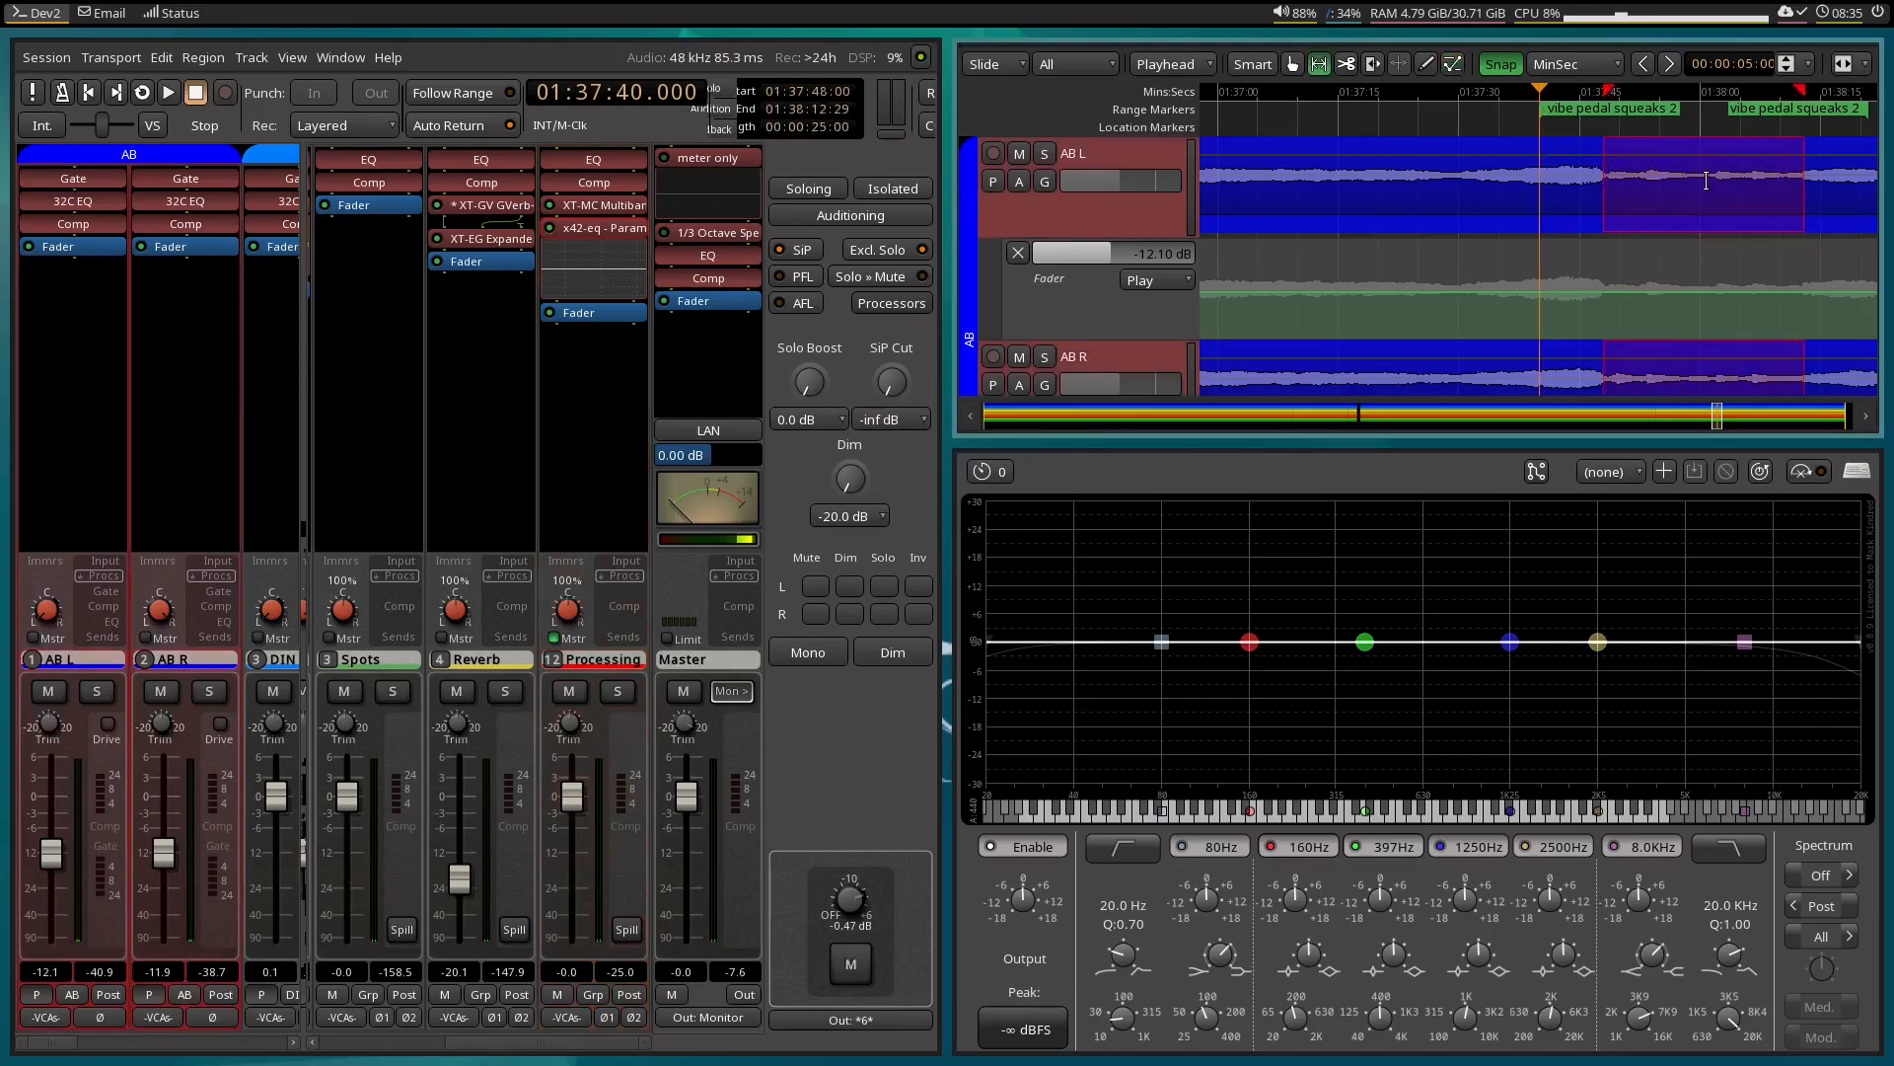
{"action": "right_click", "coordinate": [1707, 180]}
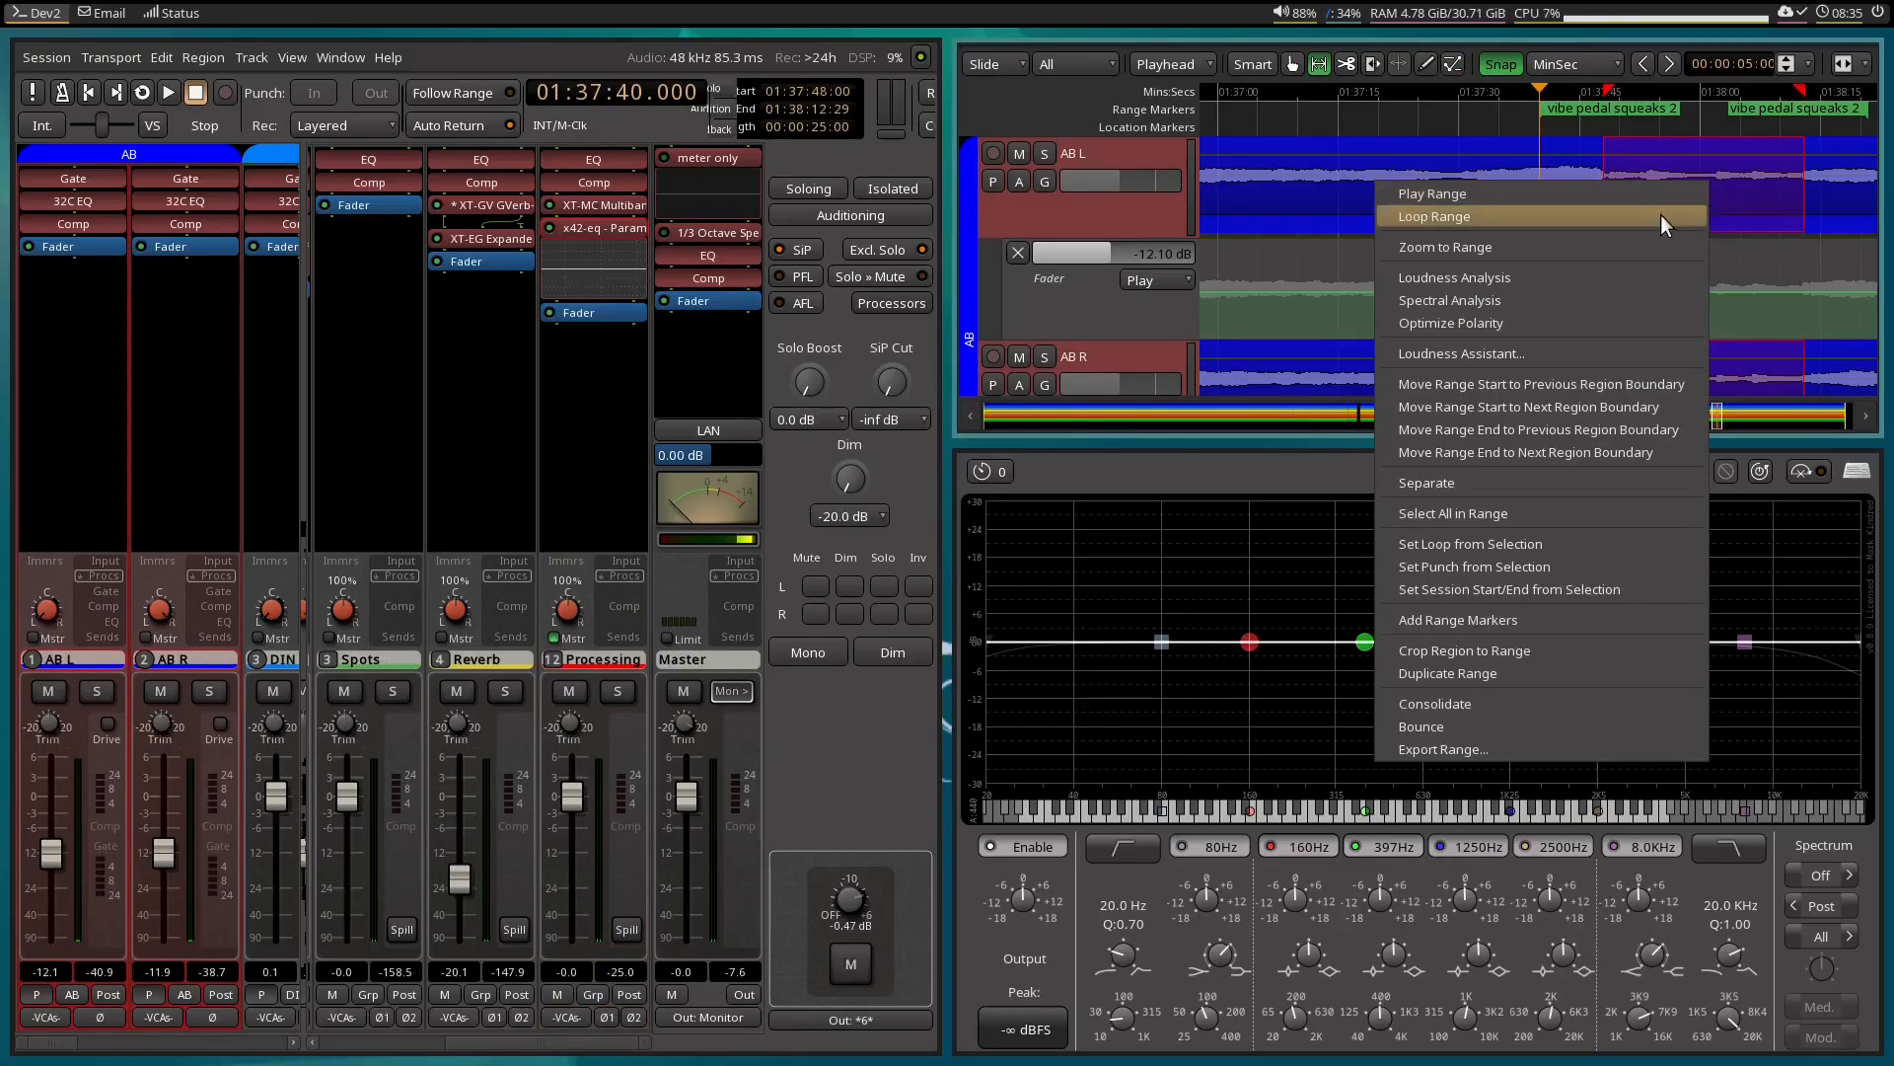
{"action": "left_click", "coordinate": [1659, 214]}
Turn on the EQ's spectrum display, enlarge the plugin window and raise the spectrum gain, stopping playback once the peaks are readable.
{"action": "left_click", "coordinate": [1852, 875]}
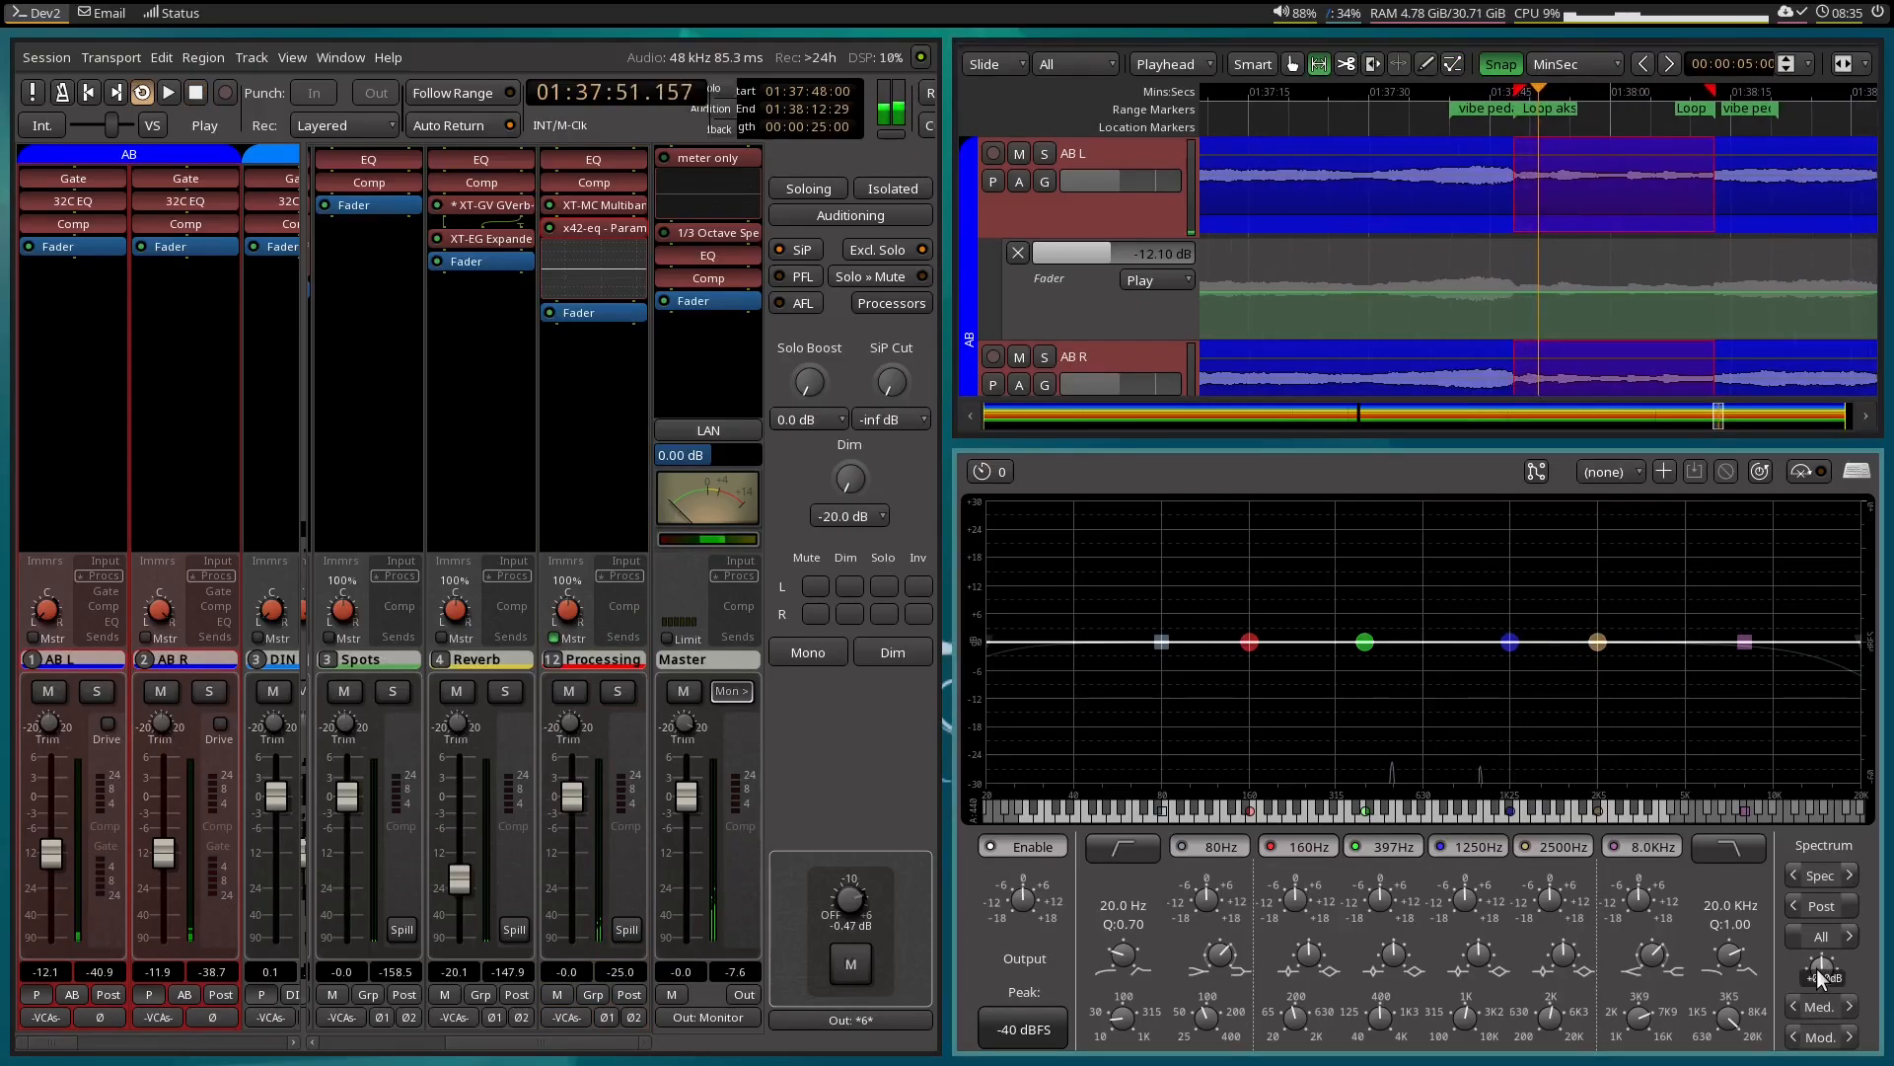
{"action": "key", "text": "super+w"}
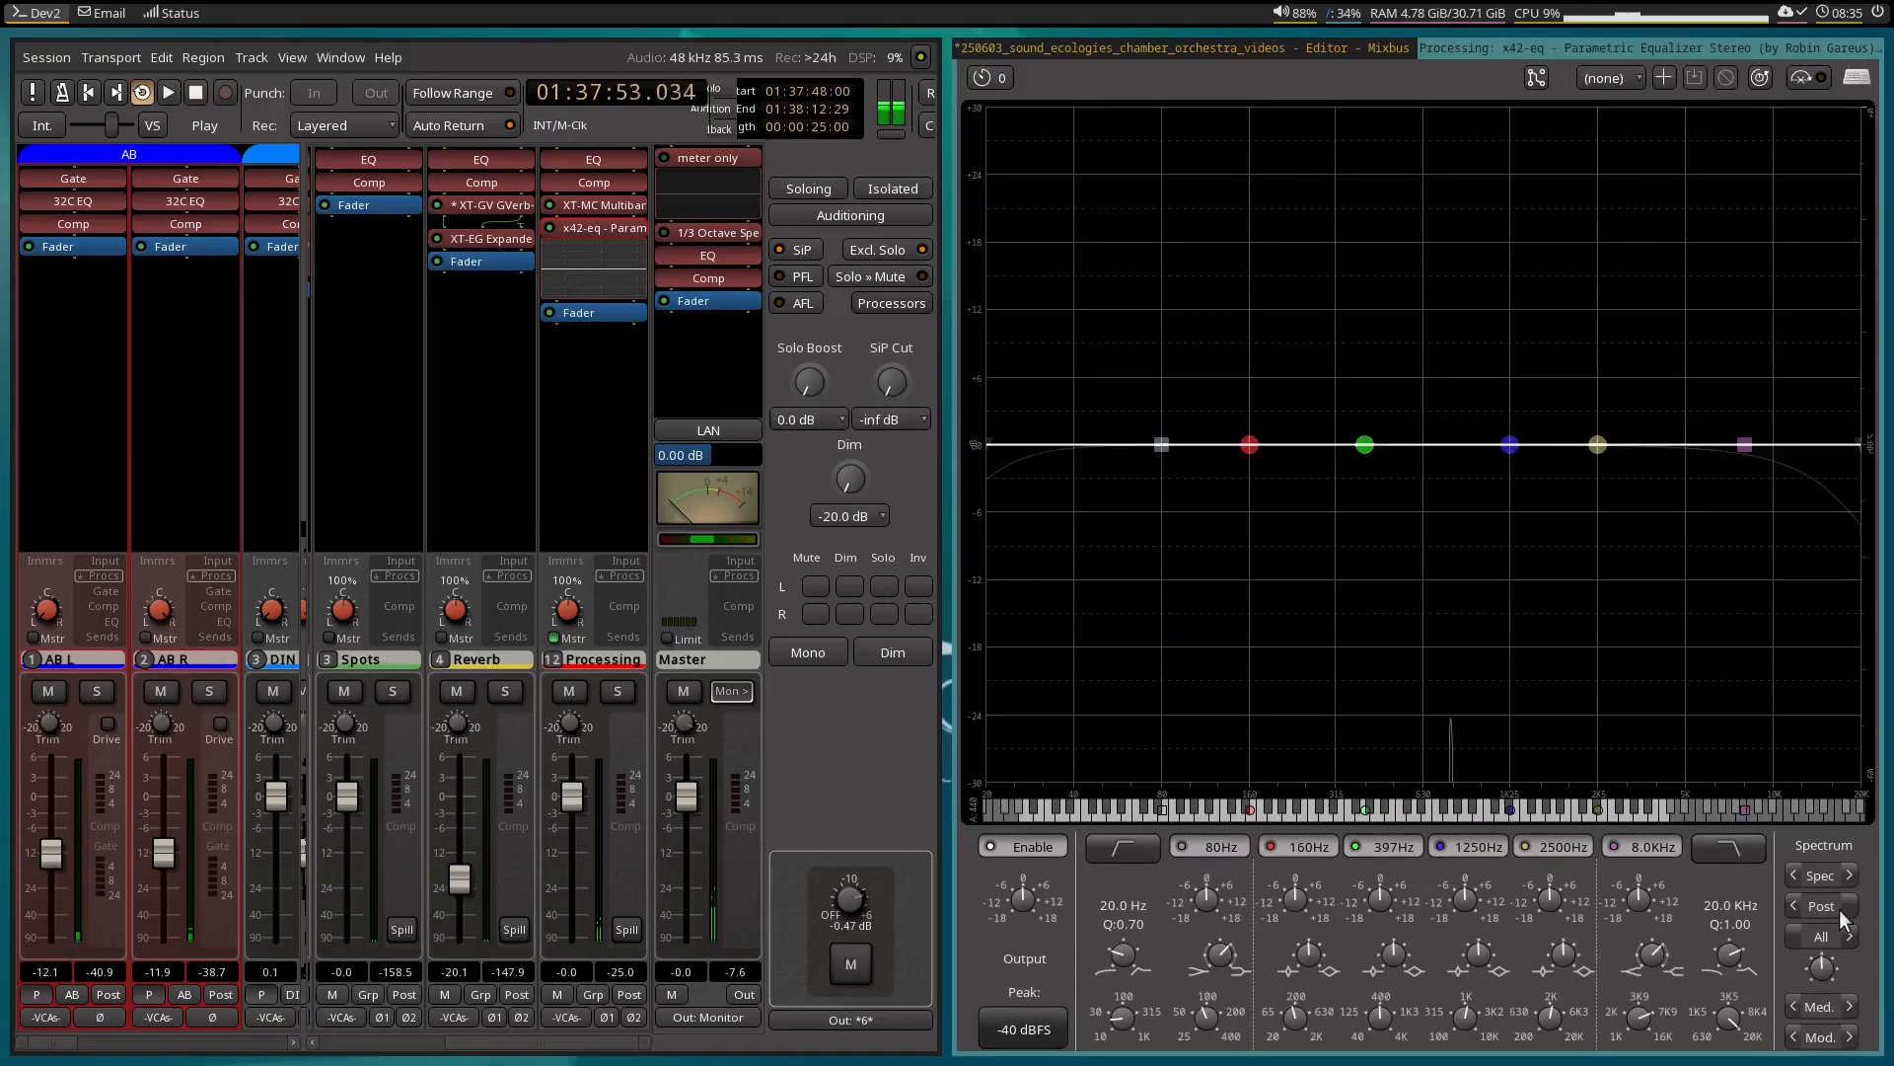
{"action": "left_click_drag", "start_coordinate": [1827, 979], "coordinate": [1823, 881]}
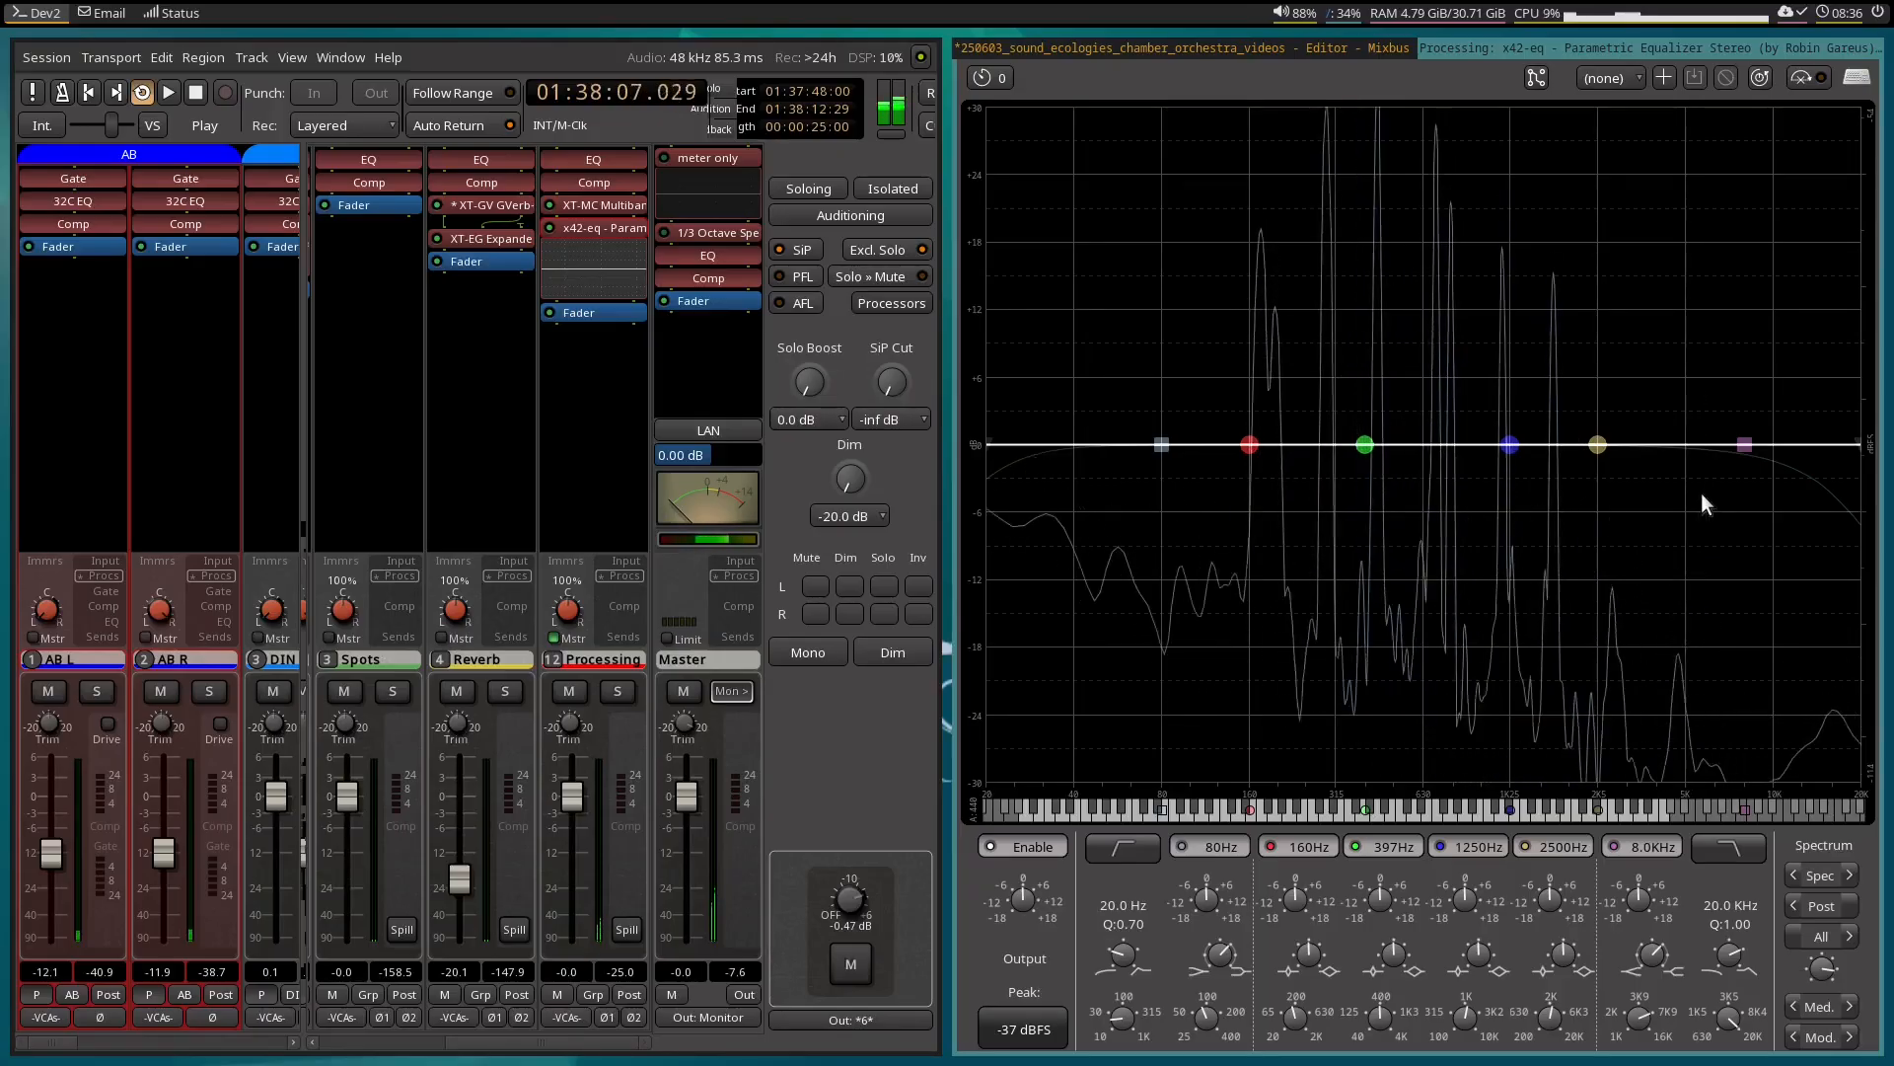
{"action": "key", "text": "space"}
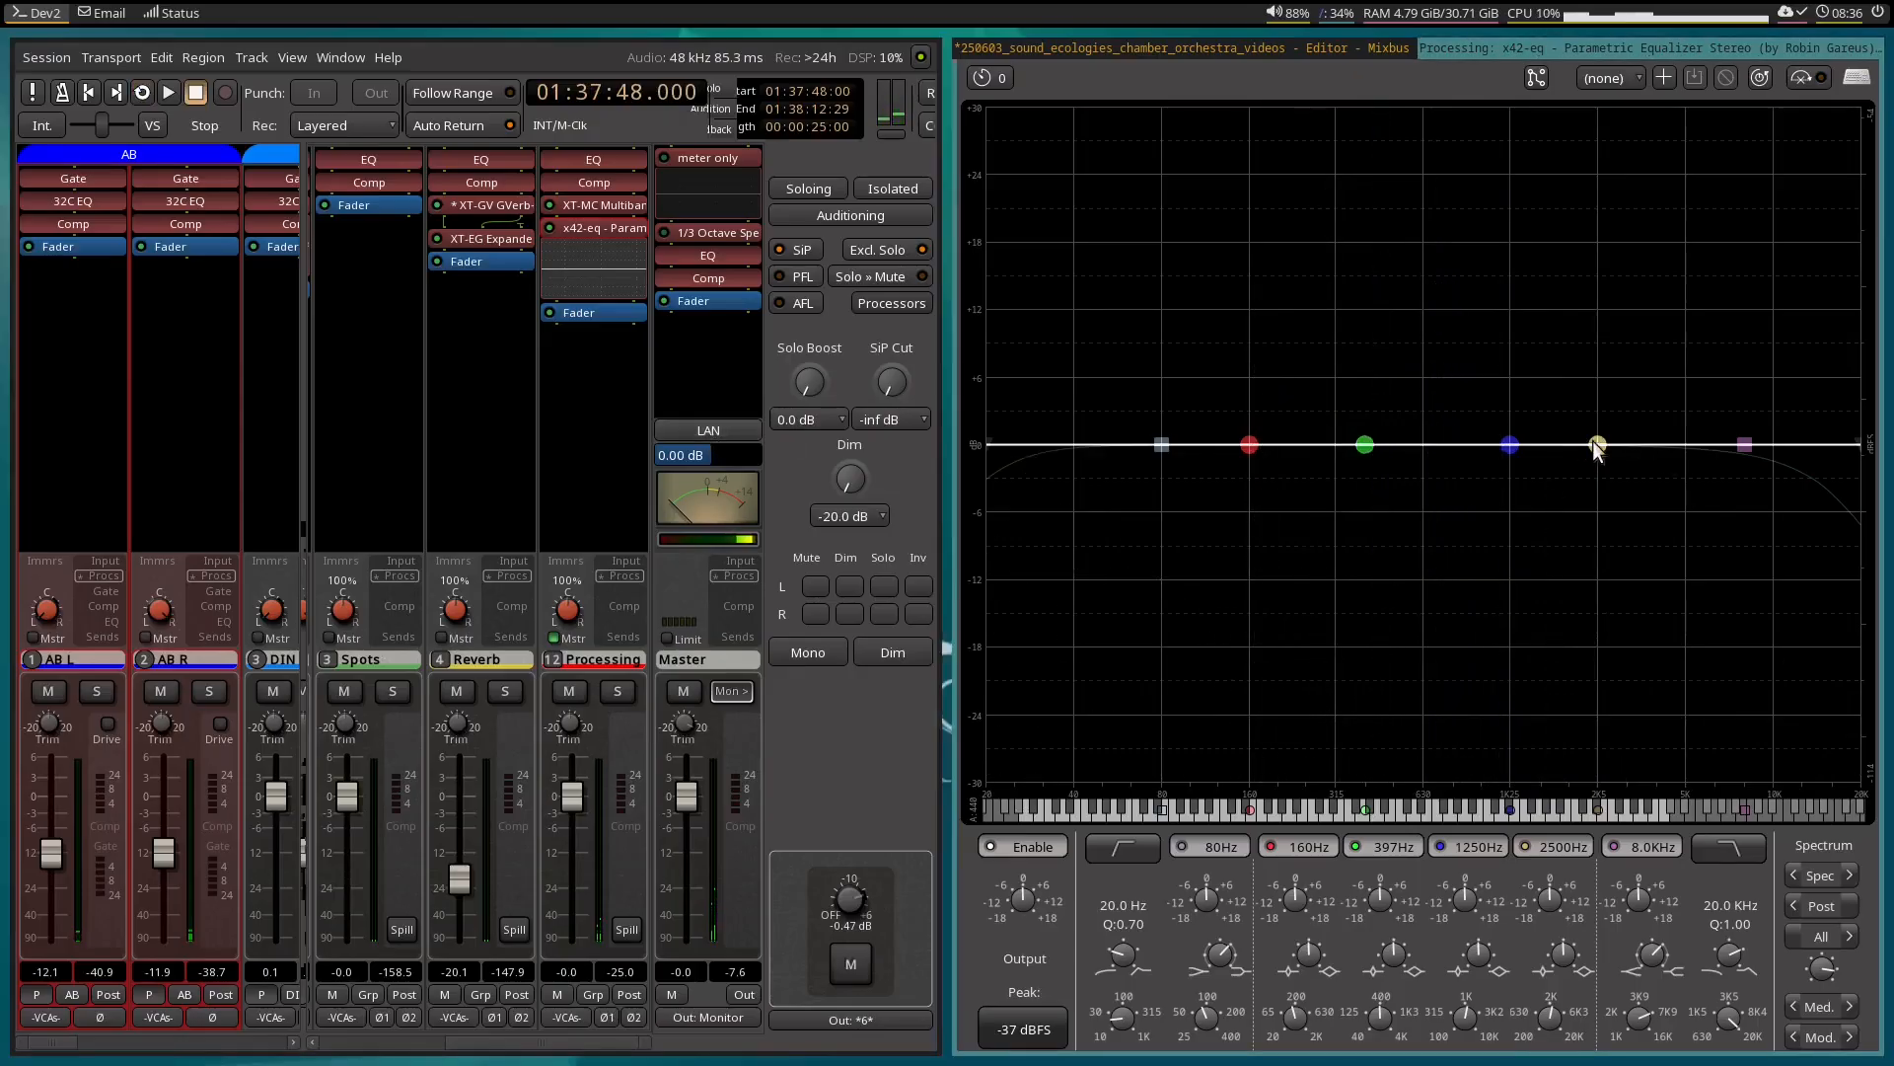
Turn the 2500 Hz band into a narrow 18 dB cut at about 6.2 kHz and bypass the EQ plugin.
{"action": "left_click_drag", "start_coordinate": [1594, 444], "coordinate": [1714, 681]}
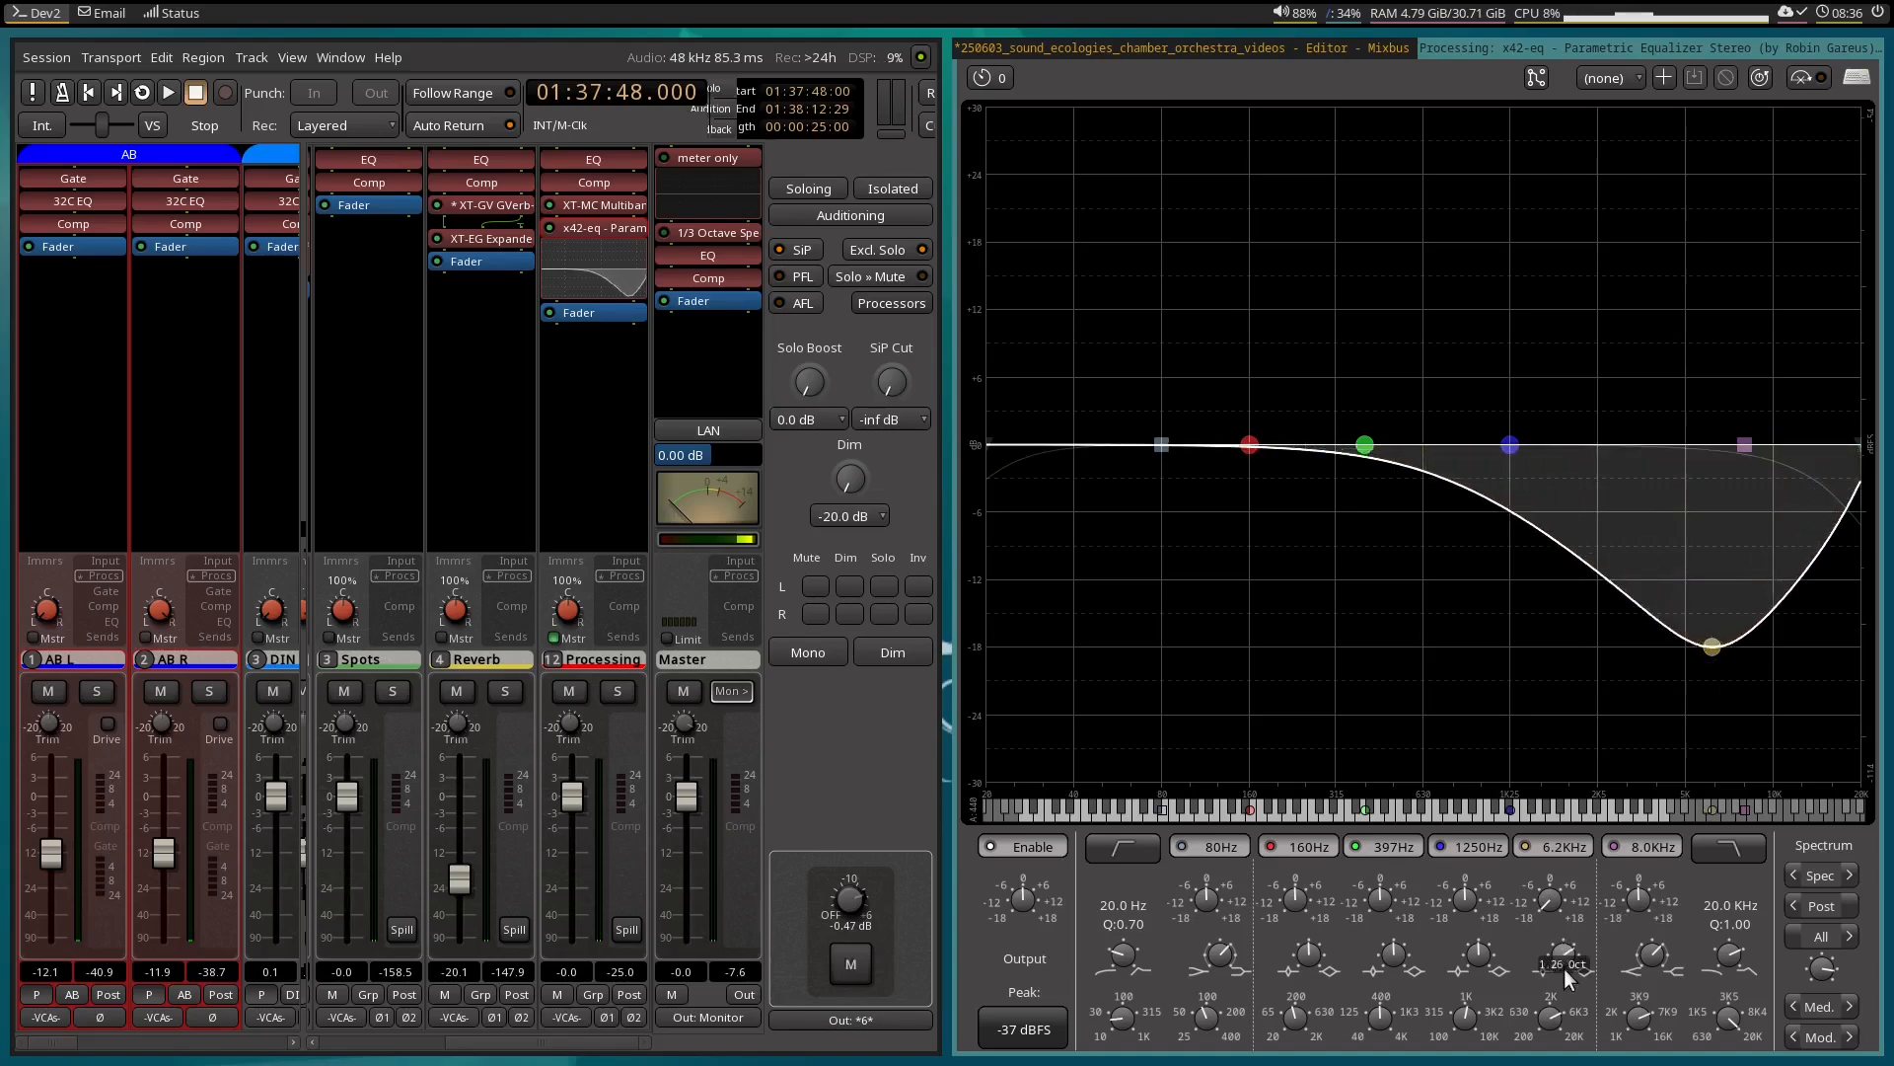
{"action": "scroll", "coordinate": [1565, 965], "scroll_direction": "down", "scroll_amount": 6}
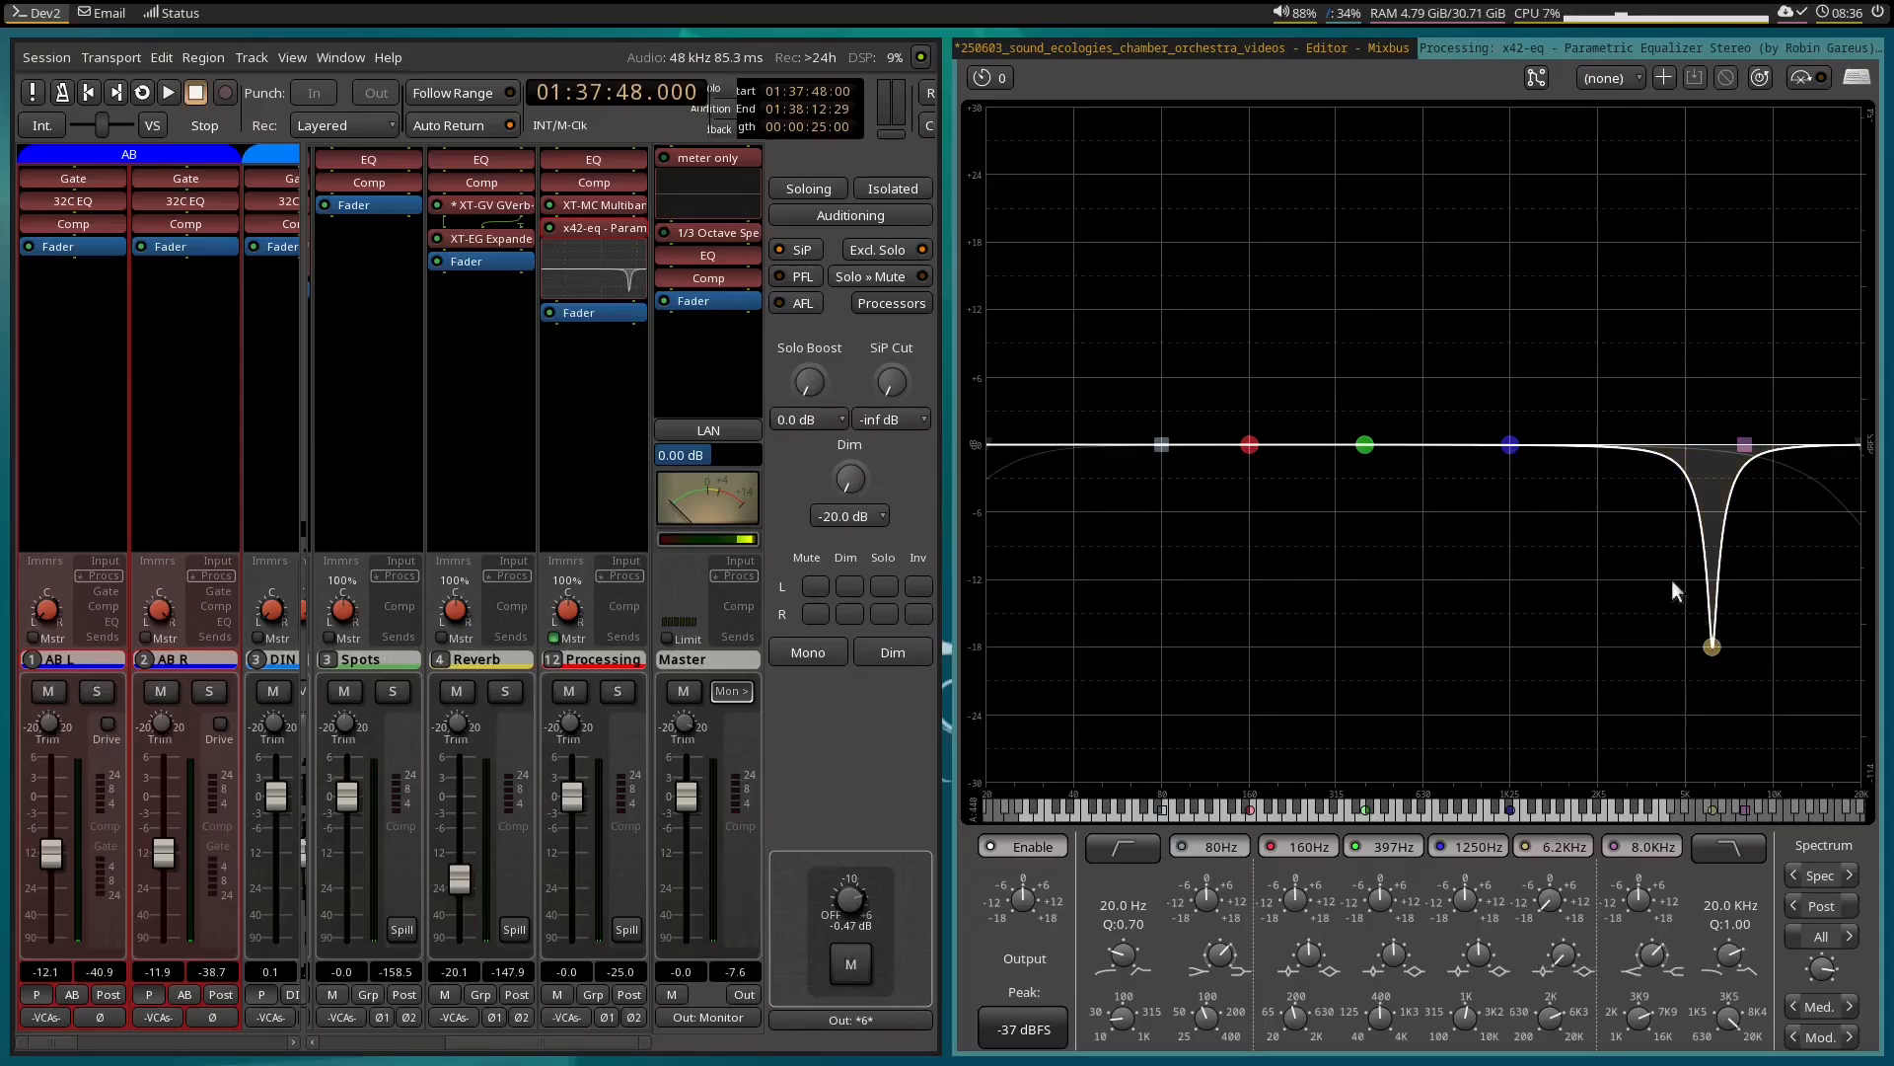
{"action": "left_click", "coordinate": [1825, 77]}
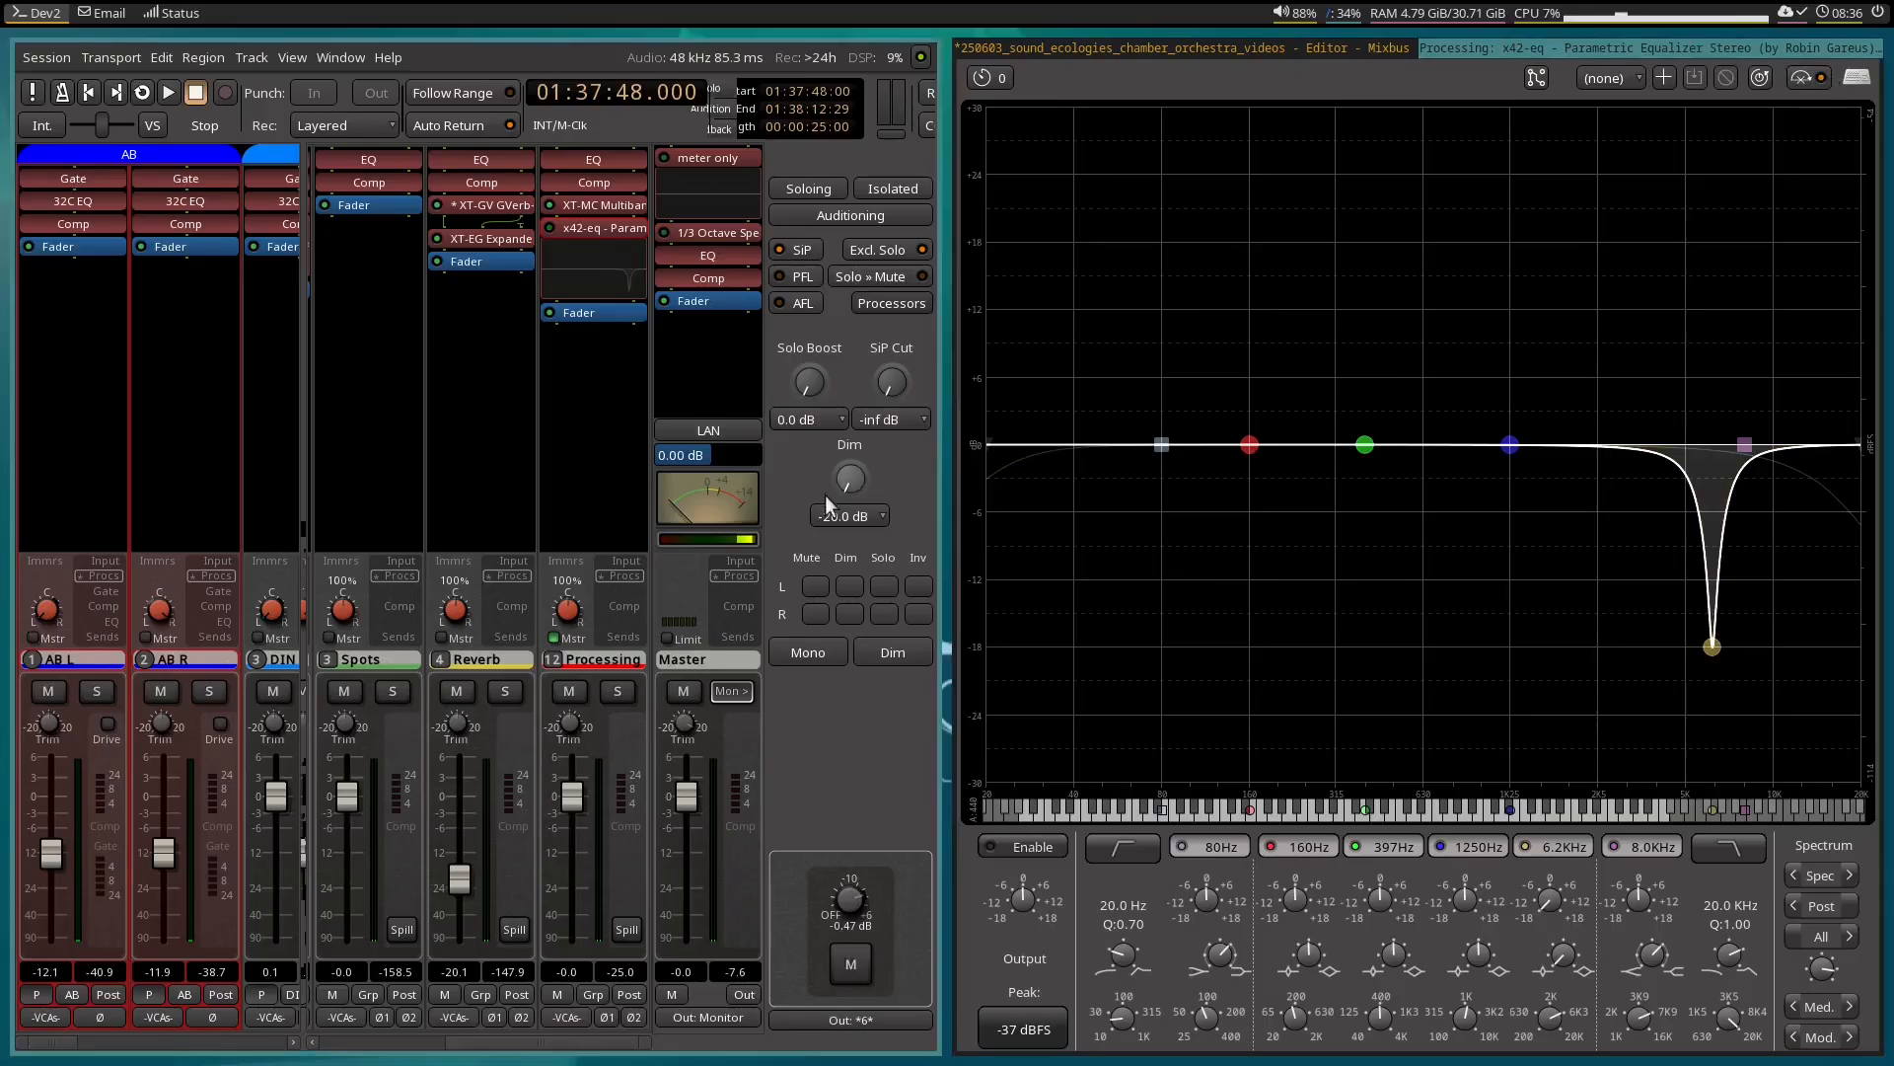
Play the passage and shift the notch to about 5.6 kHz to line up with the squeak in the spectrum.
{"action": "key", "text": "space"}
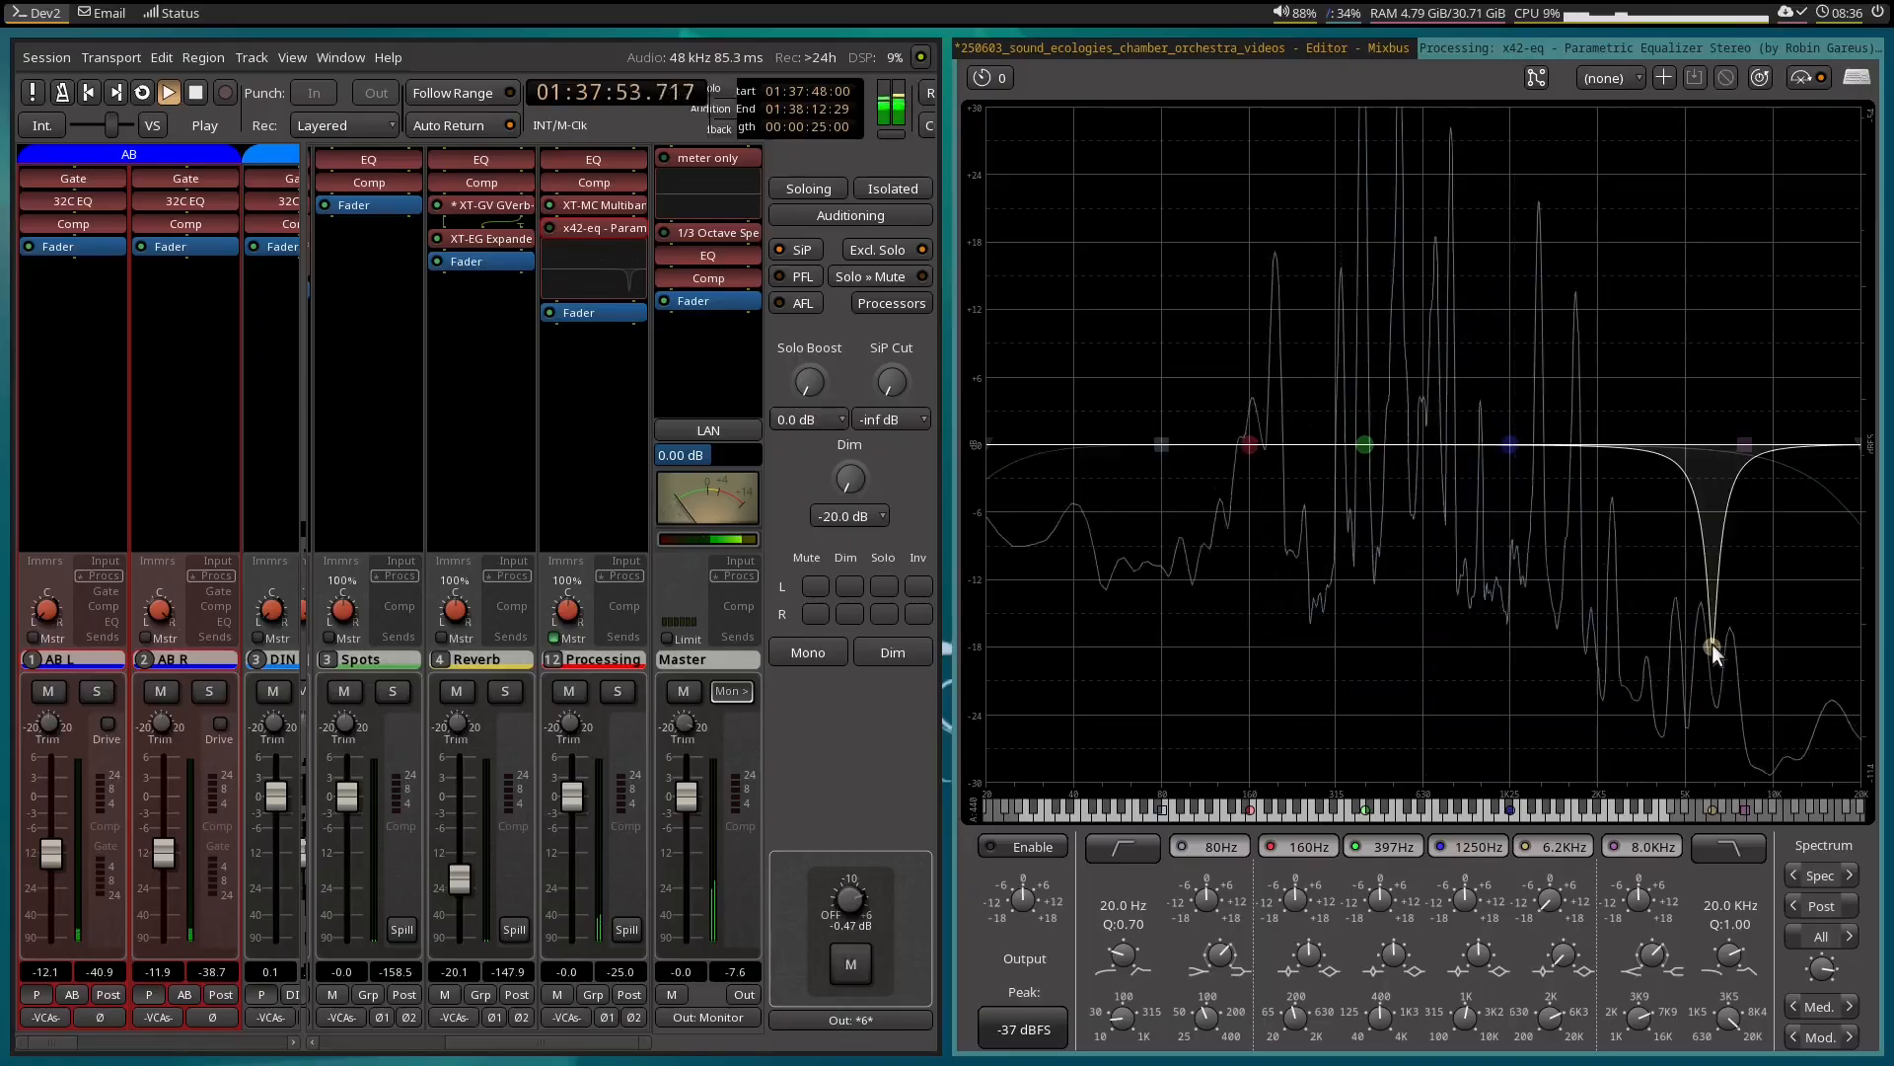
{"action": "left_click_drag", "start_coordinate": [1712, 644], "coordinate": [1703, 649]}
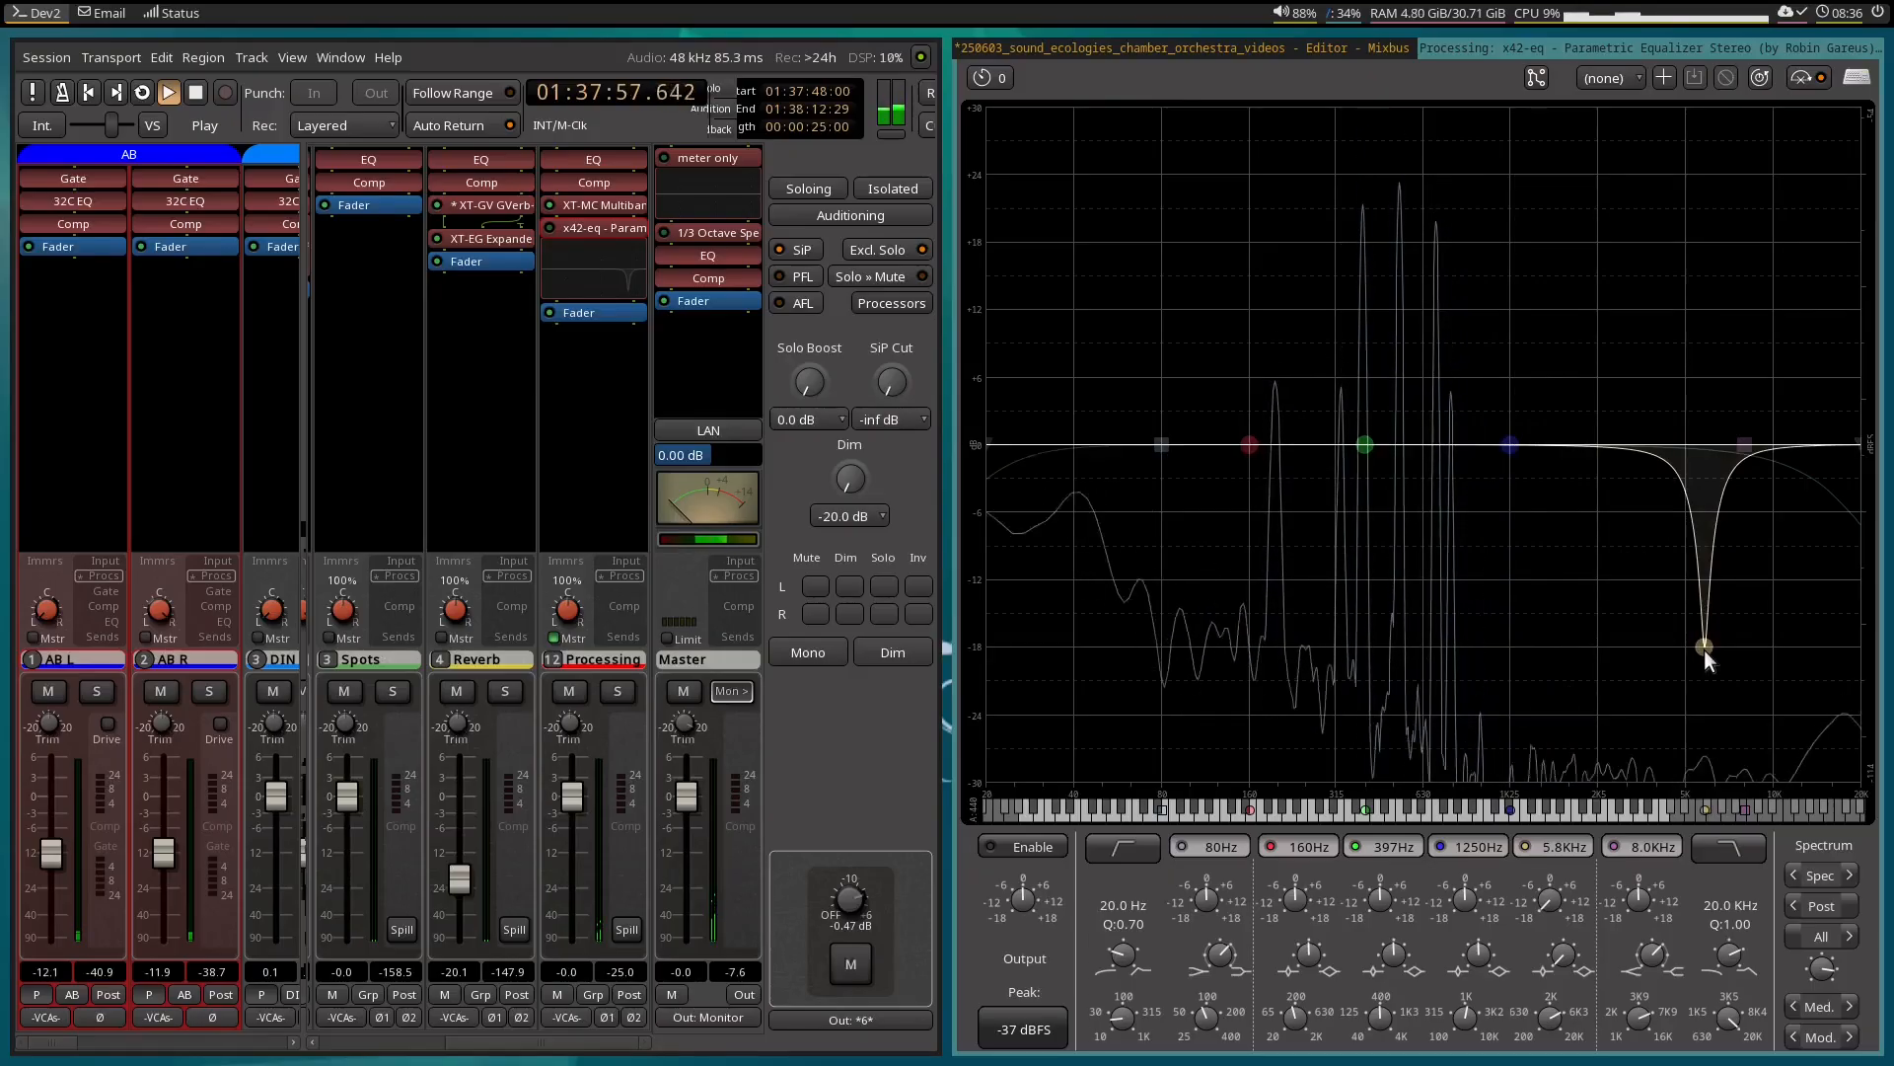
{"action": "left_click_drag", "start_coordinate": [1703, 649], "coordinate": [1701, 649]}
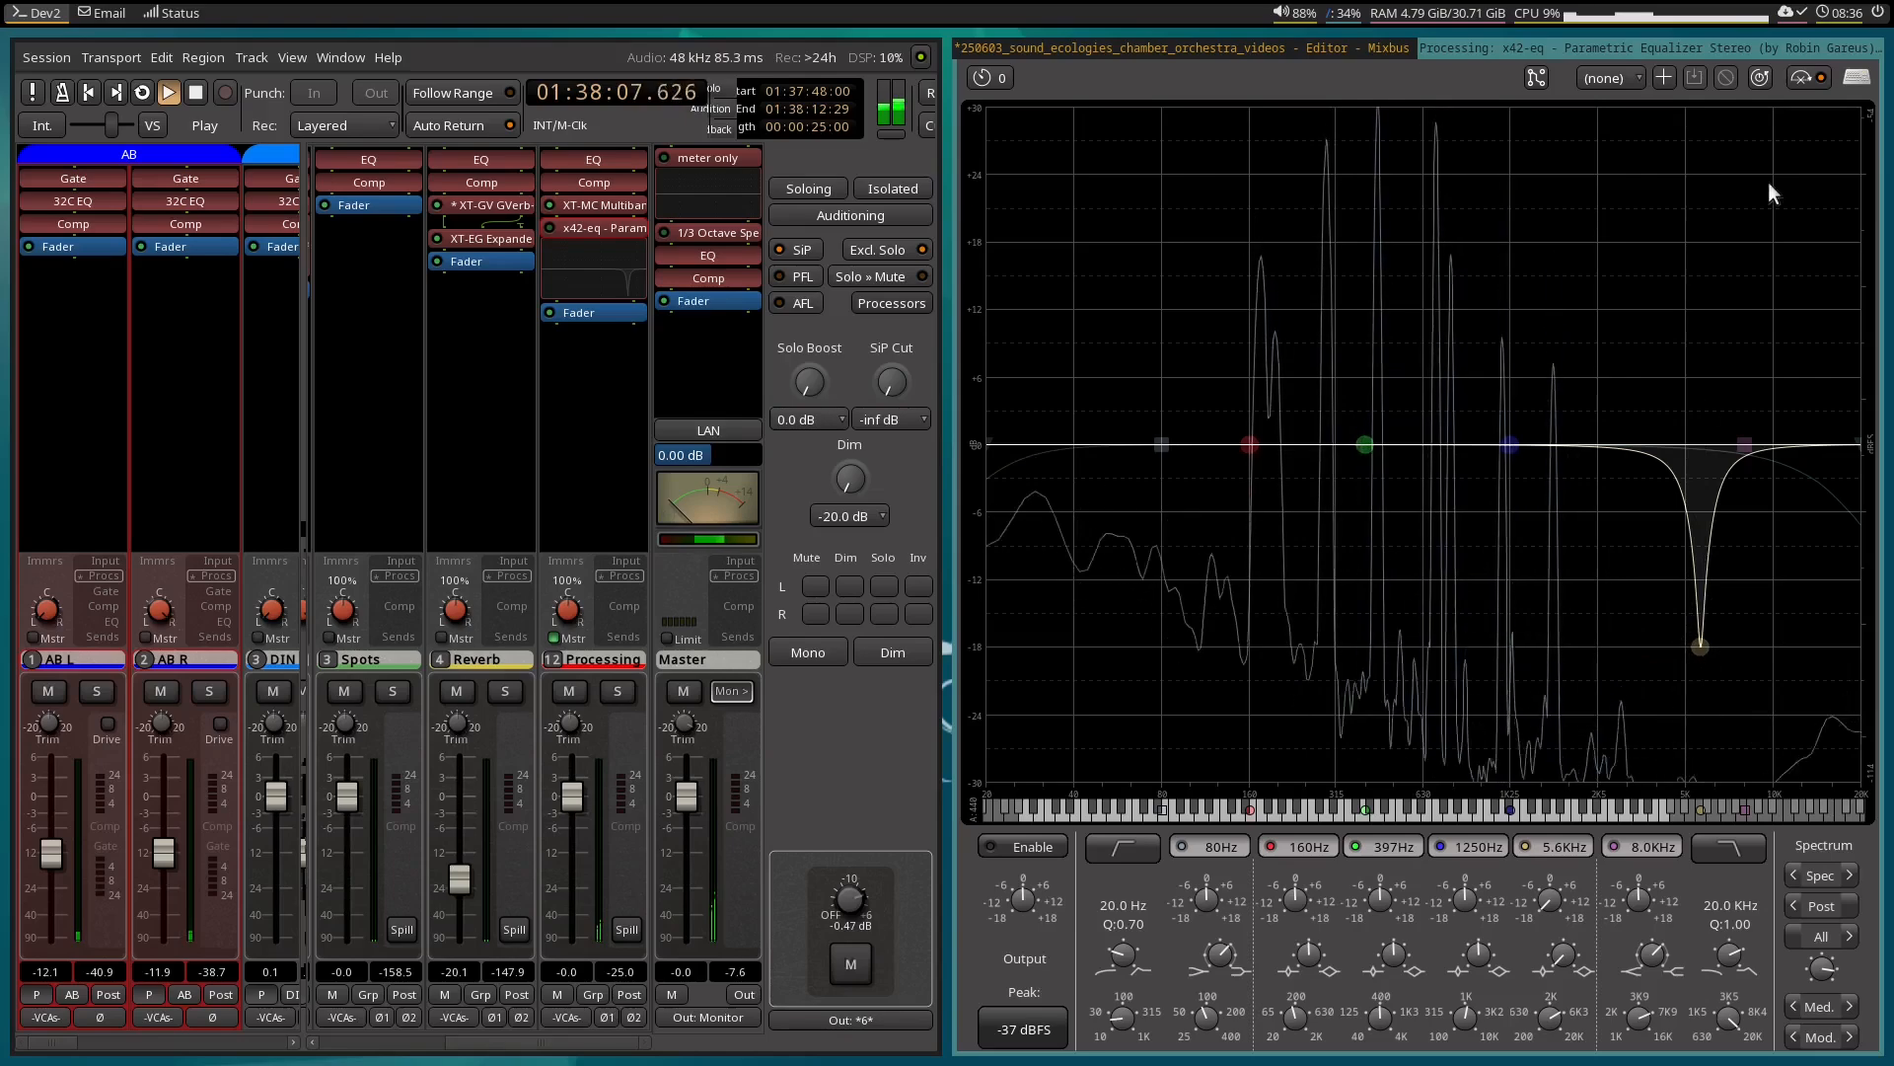
Play the loop from 01:37:48:00 and toggle the EQ plugin to compare the squeaks with and without the notch.
{"action": "key", "text": "space"}
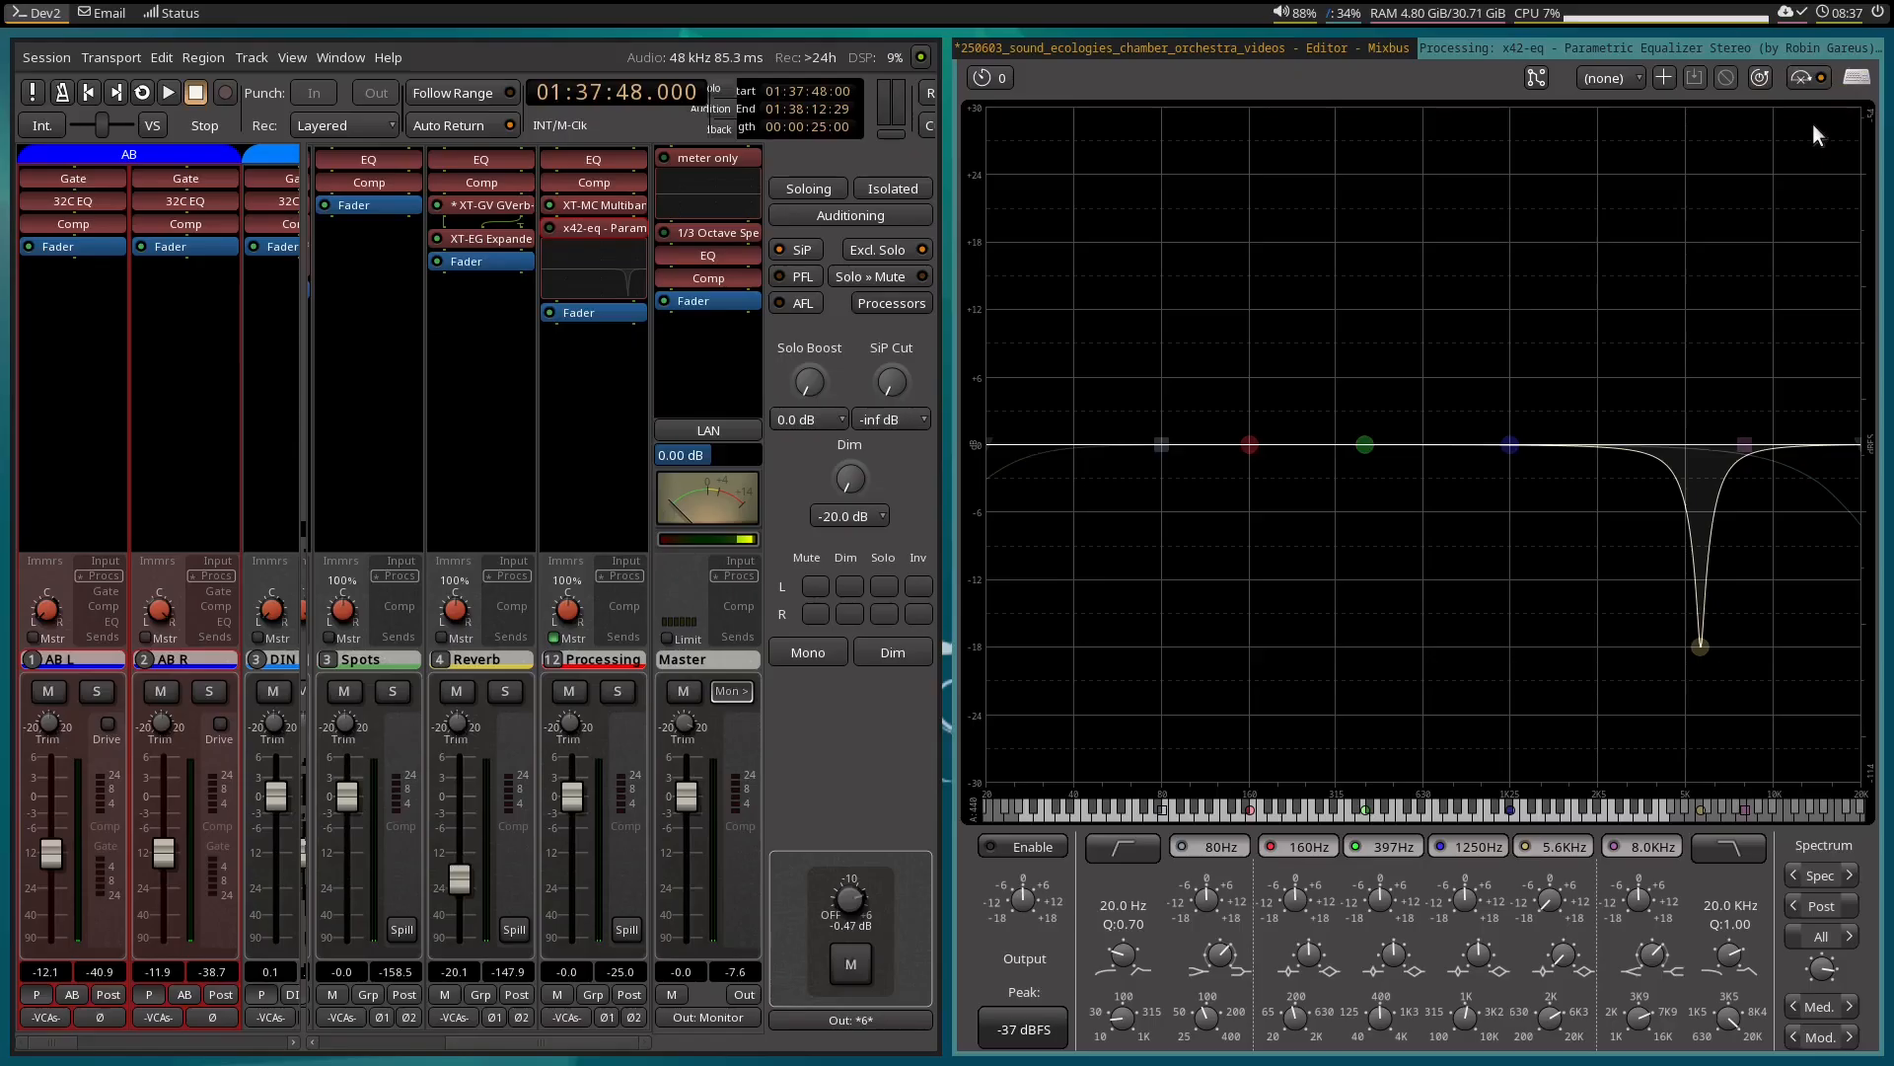
{"action": "key", "text": "l"}
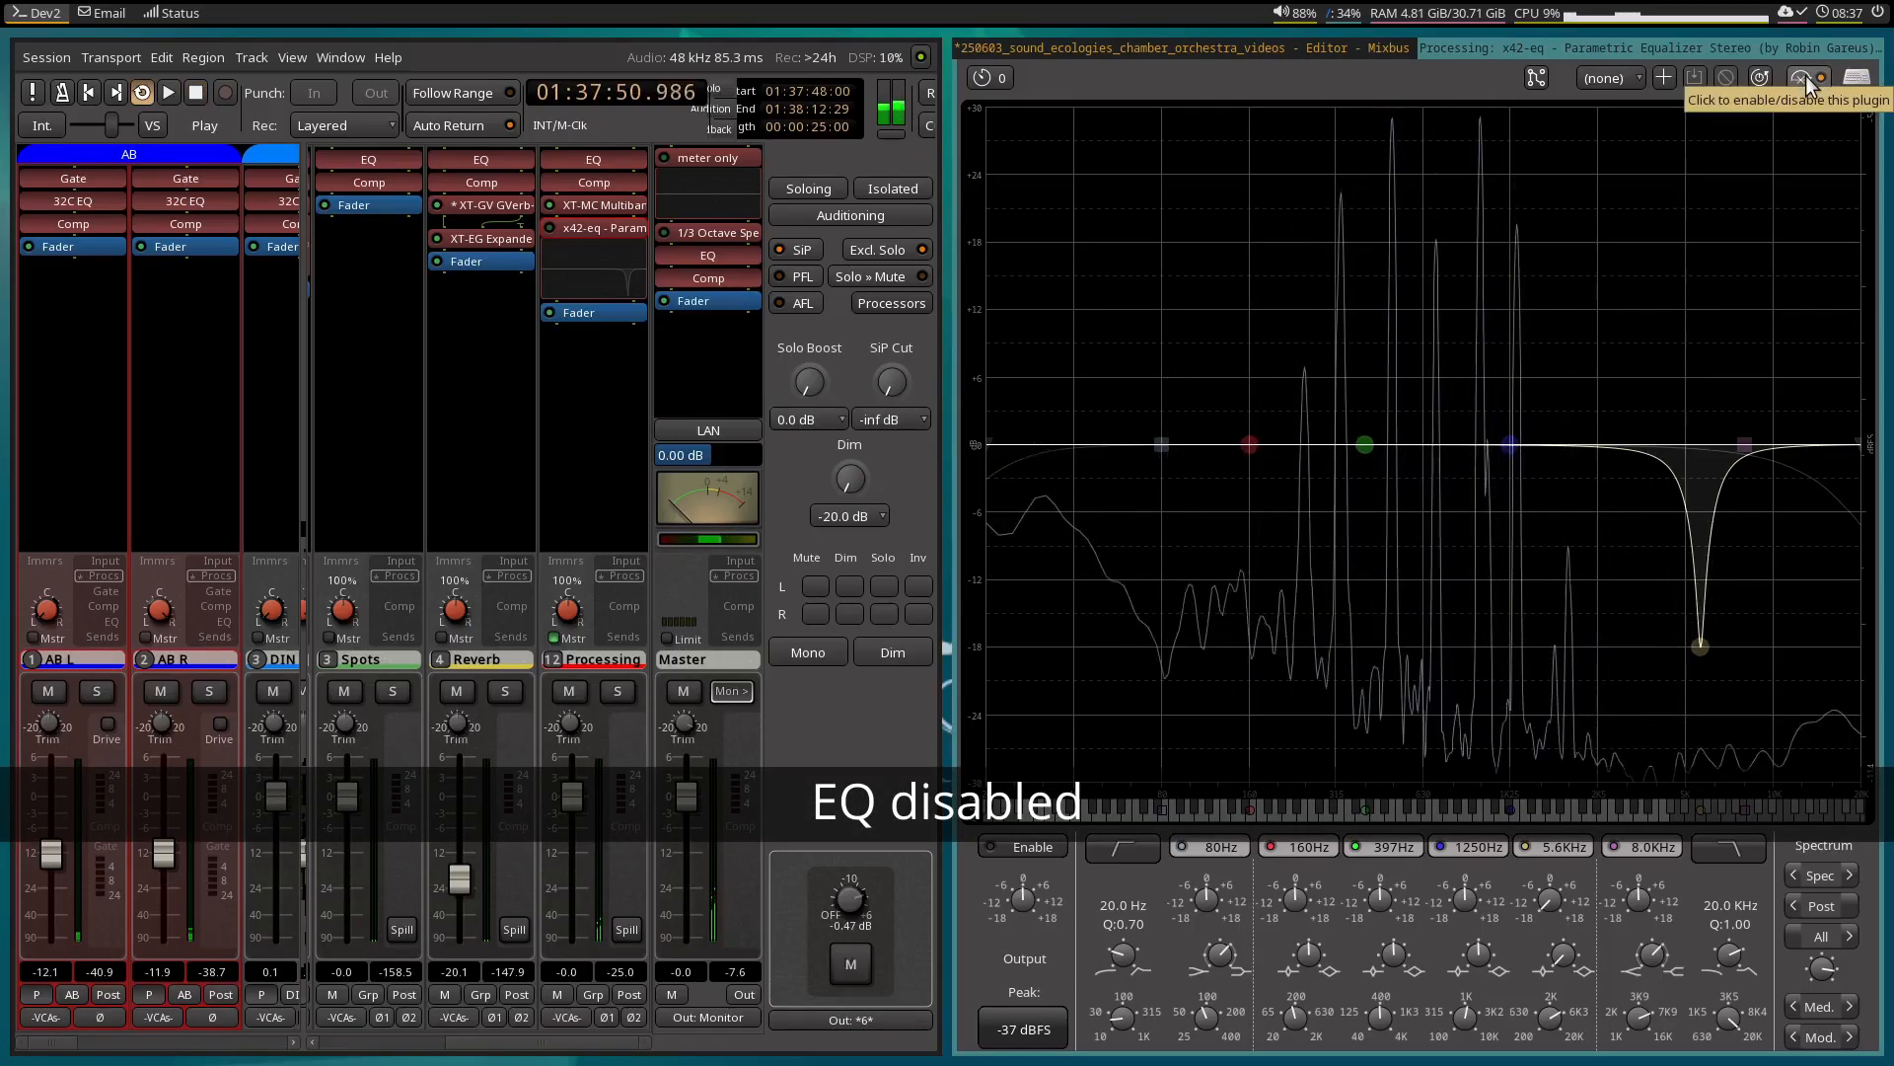
{"action": "left_click", "coordinate": [1803, 79]}
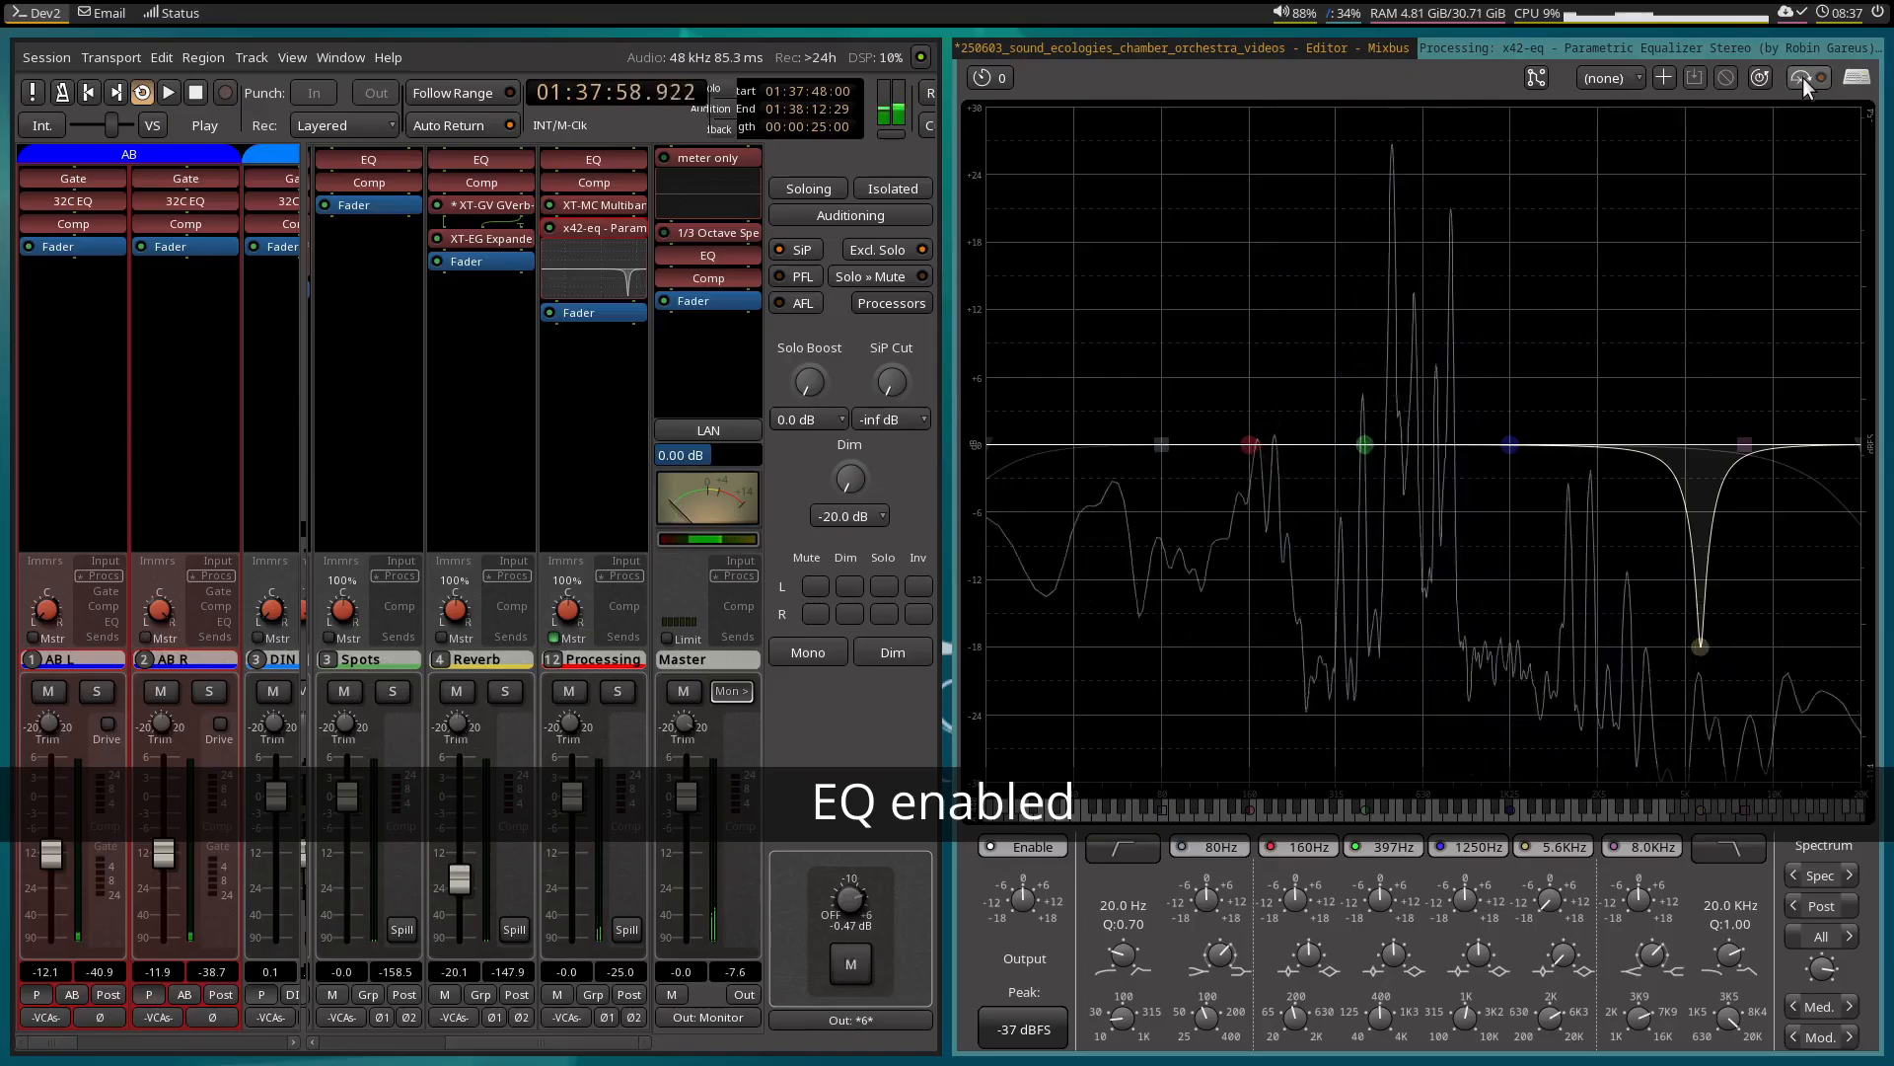
{"action": "left_click", "coordinate": [1802, 78]}
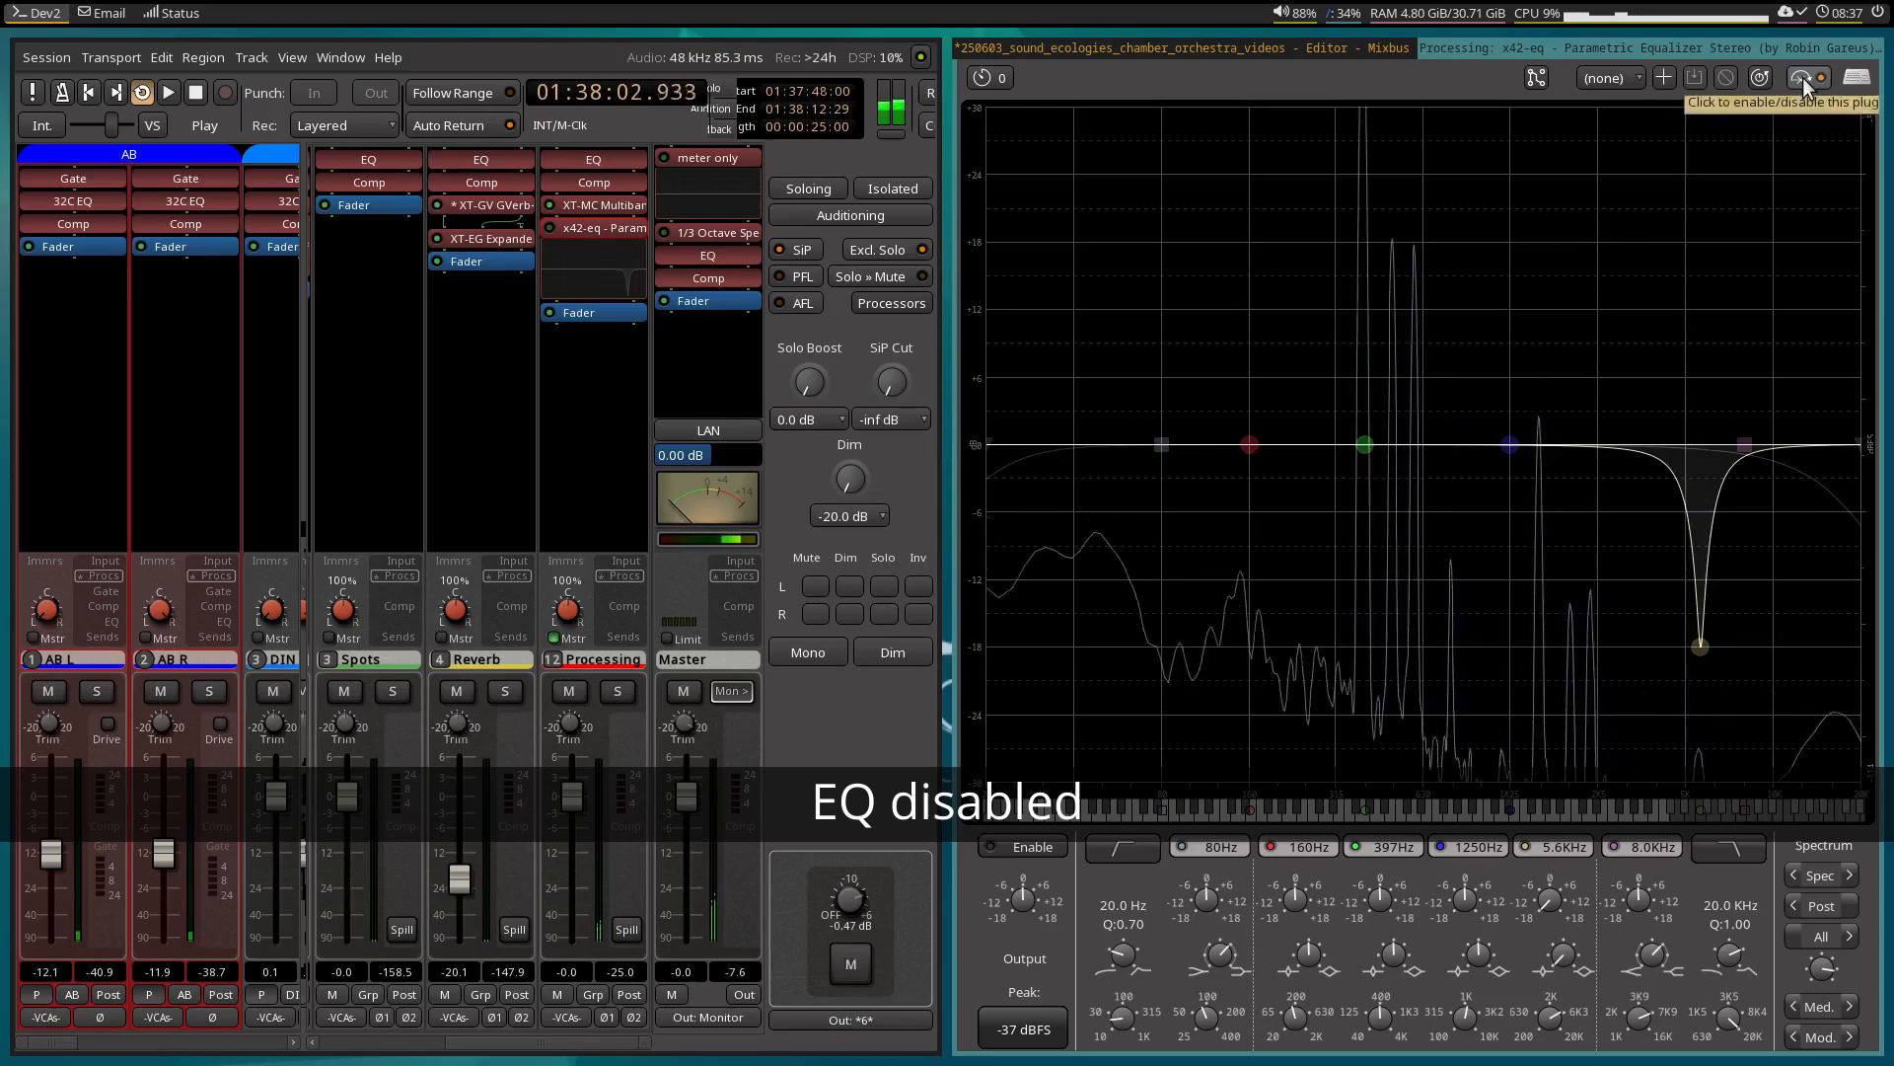
{"action": "left_click", "coordinate": [1803, 77]}
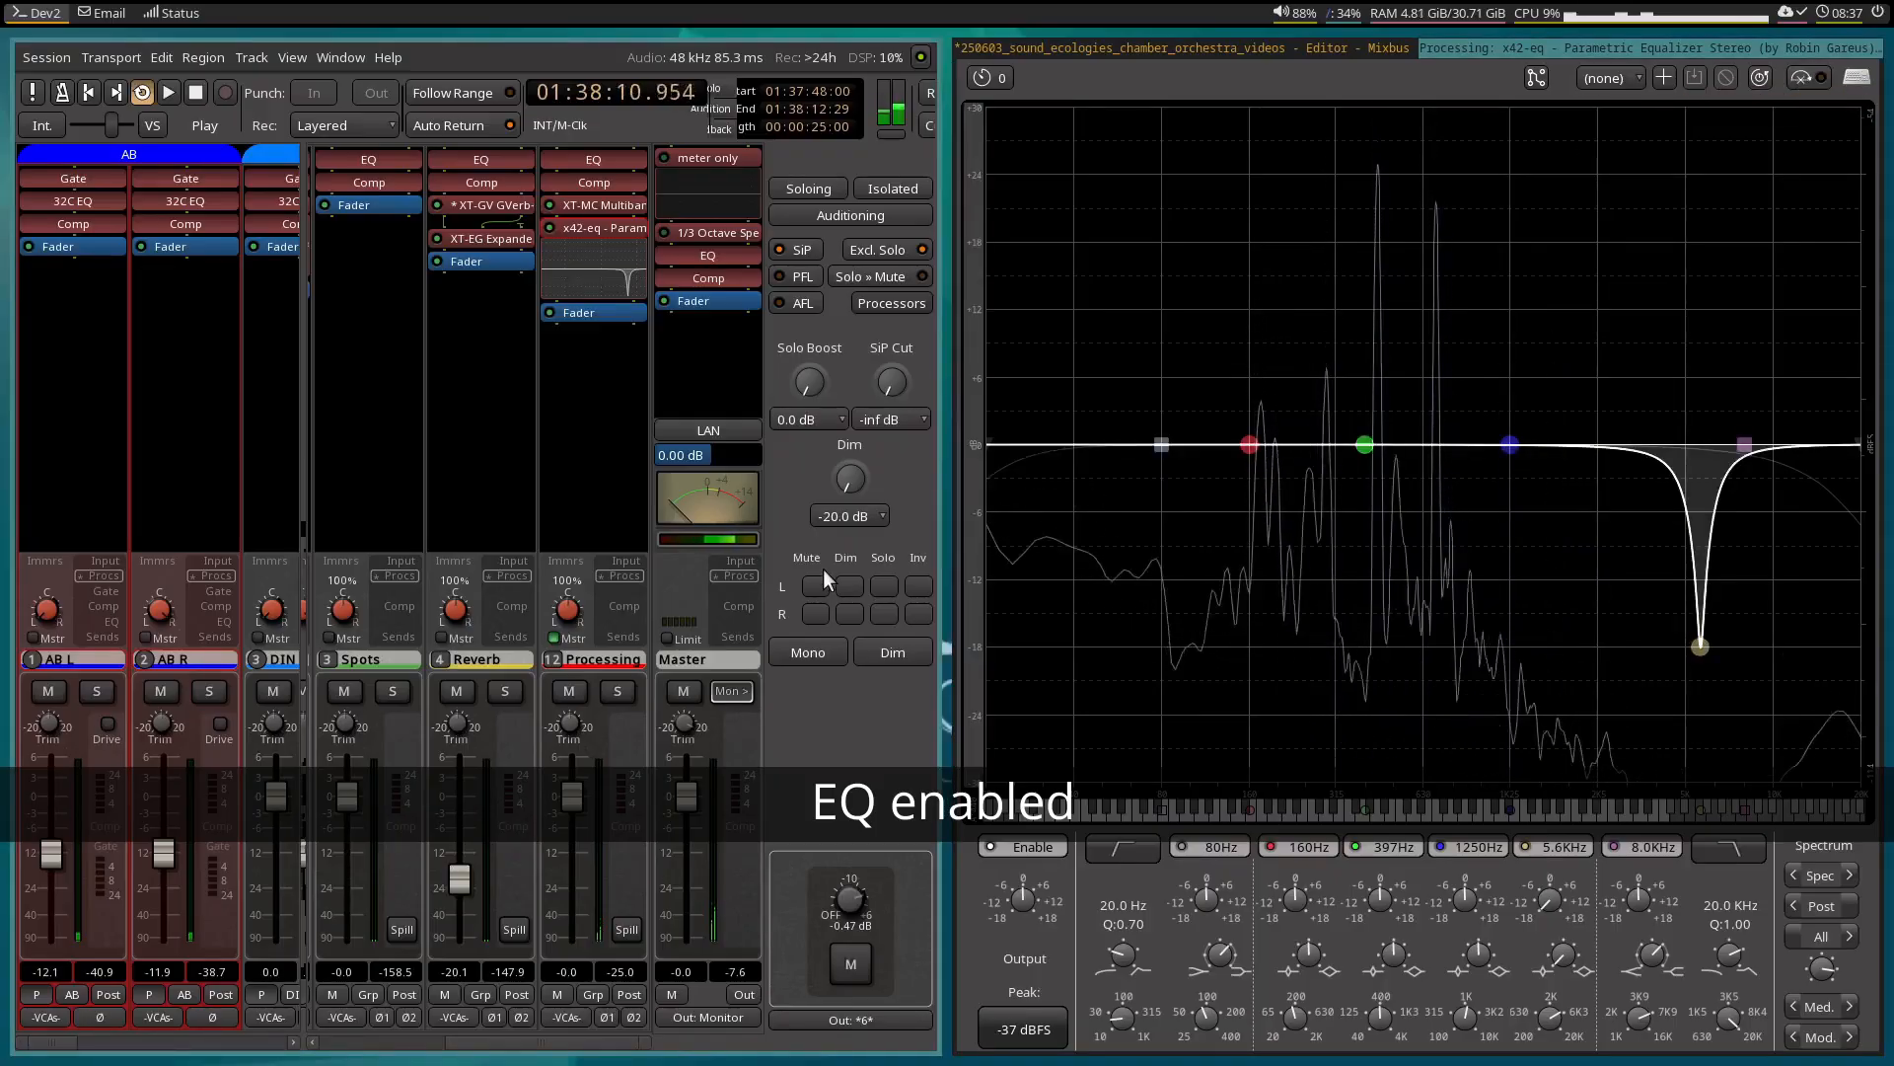
{"action": "key", "text": "space"}
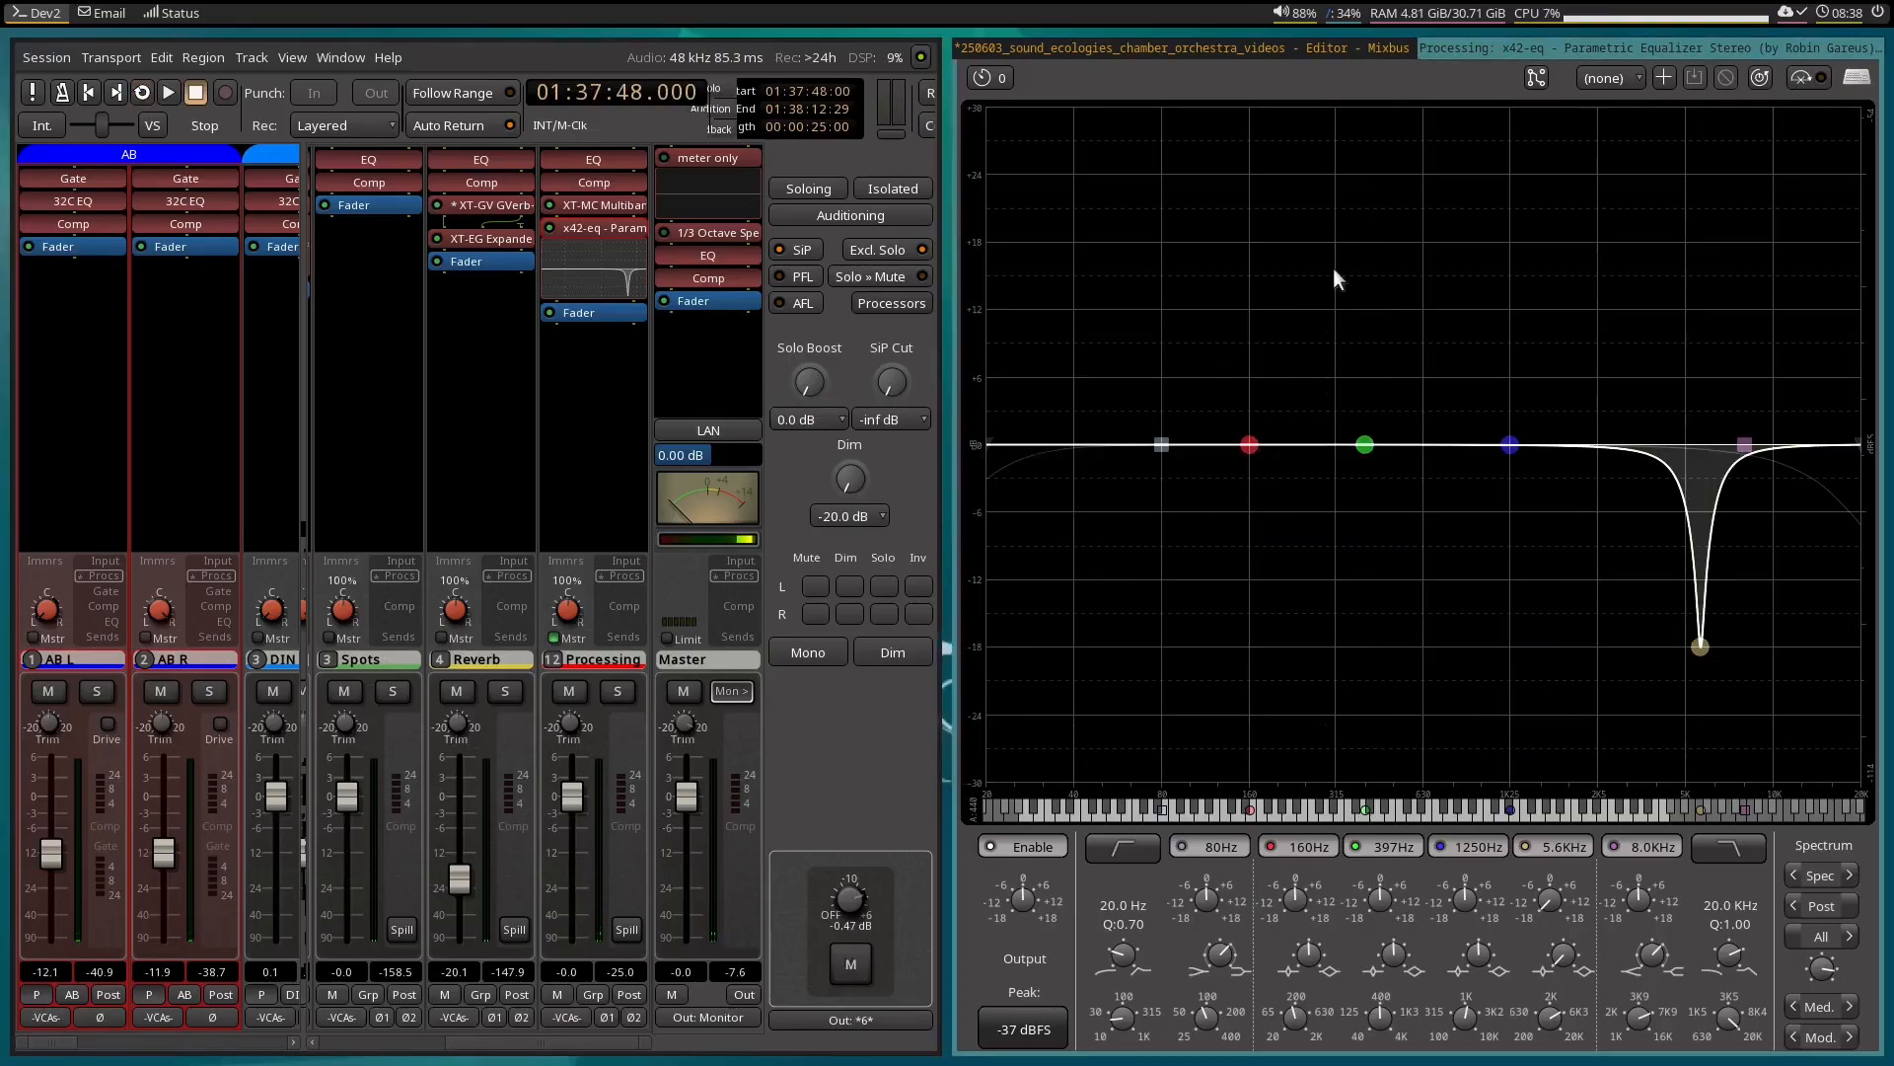
Select the range from 01:36:55:00 to 01:37:48:29 on the AB tracks and bypass the EQ plugin.
{"action": "left_click", "coordinate": [1317, 48]}
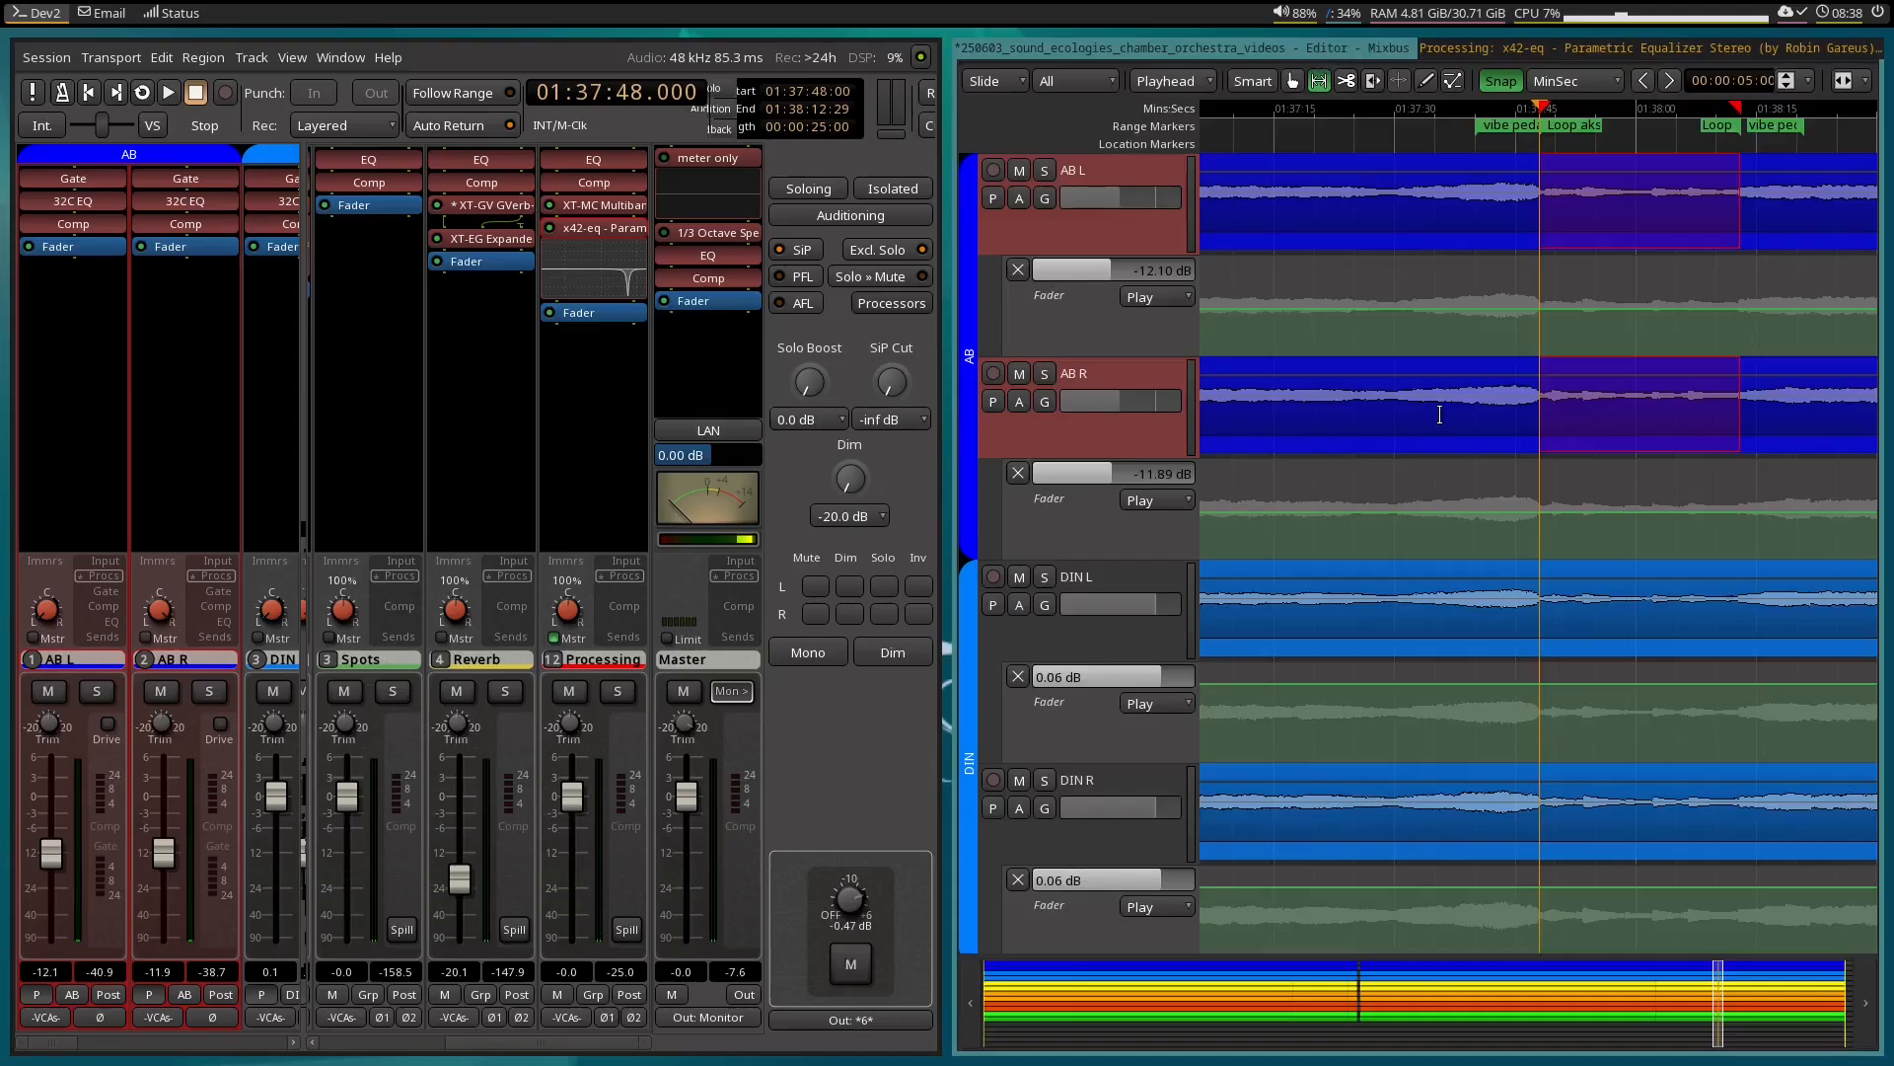
{"action": "scroll", "coordinate": [1485, 361], "scroll_direction": "left", "scroll_amount": 2}
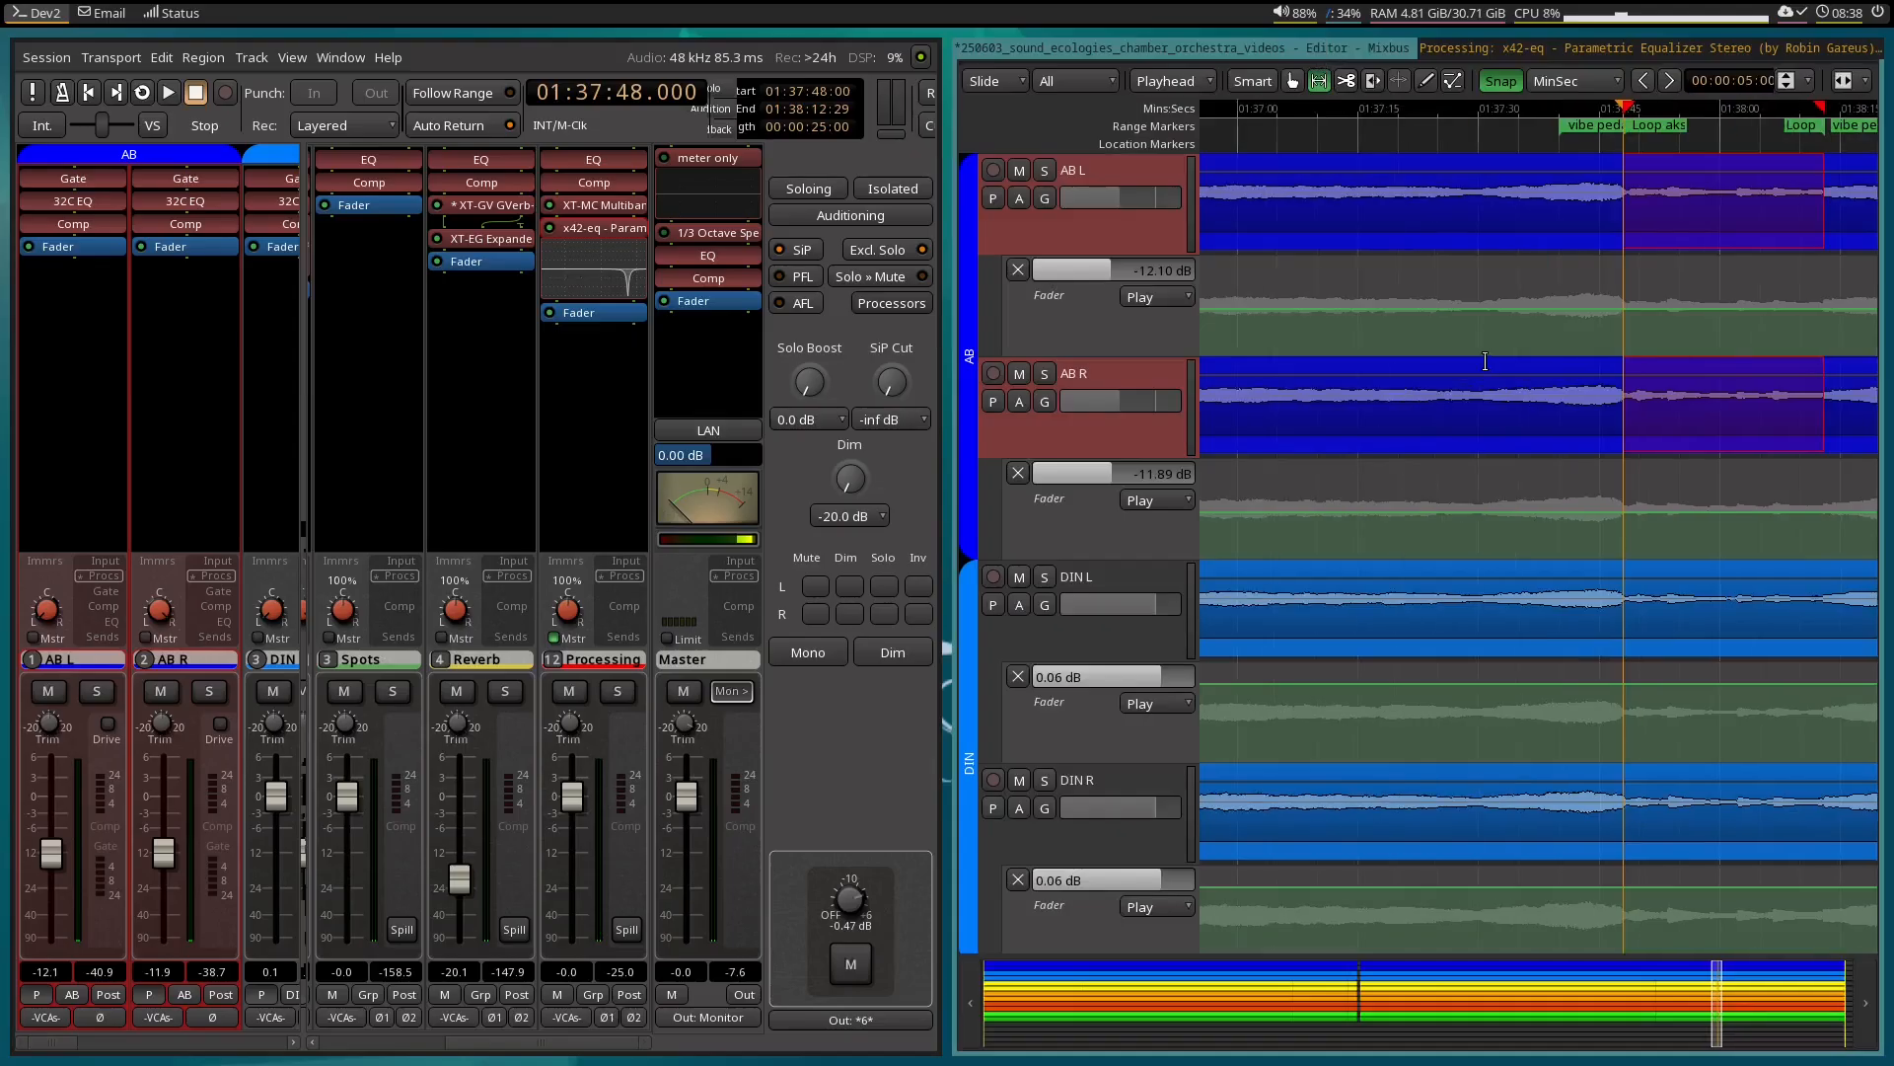
{"action": "scroll", "coordinate": [1514, 378], "scroll_direction": "left", "scroll_amount": 2}
{"action": "left_click_drag", "start_coordinate": [1285, 187], "coordinate": [1714, 199]}
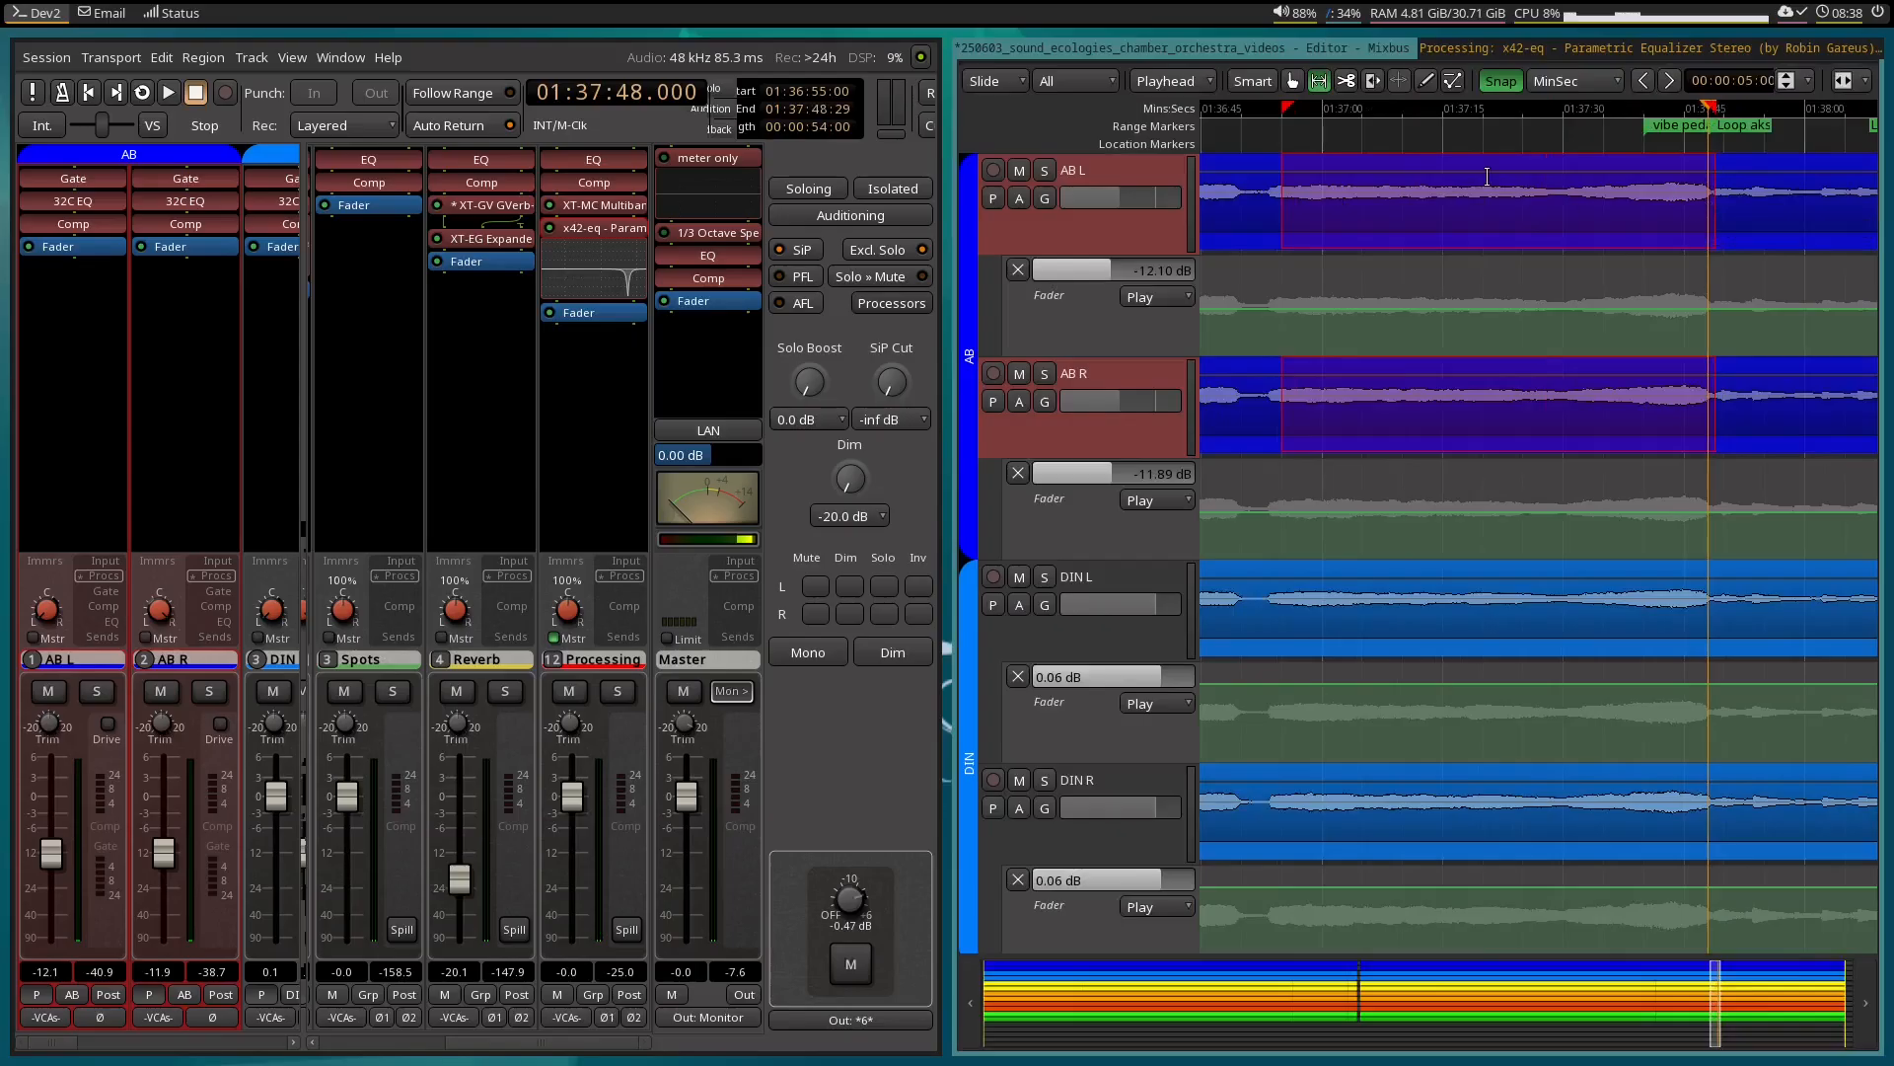
{"action": "right_click", "coordinate": [1376, 213]}
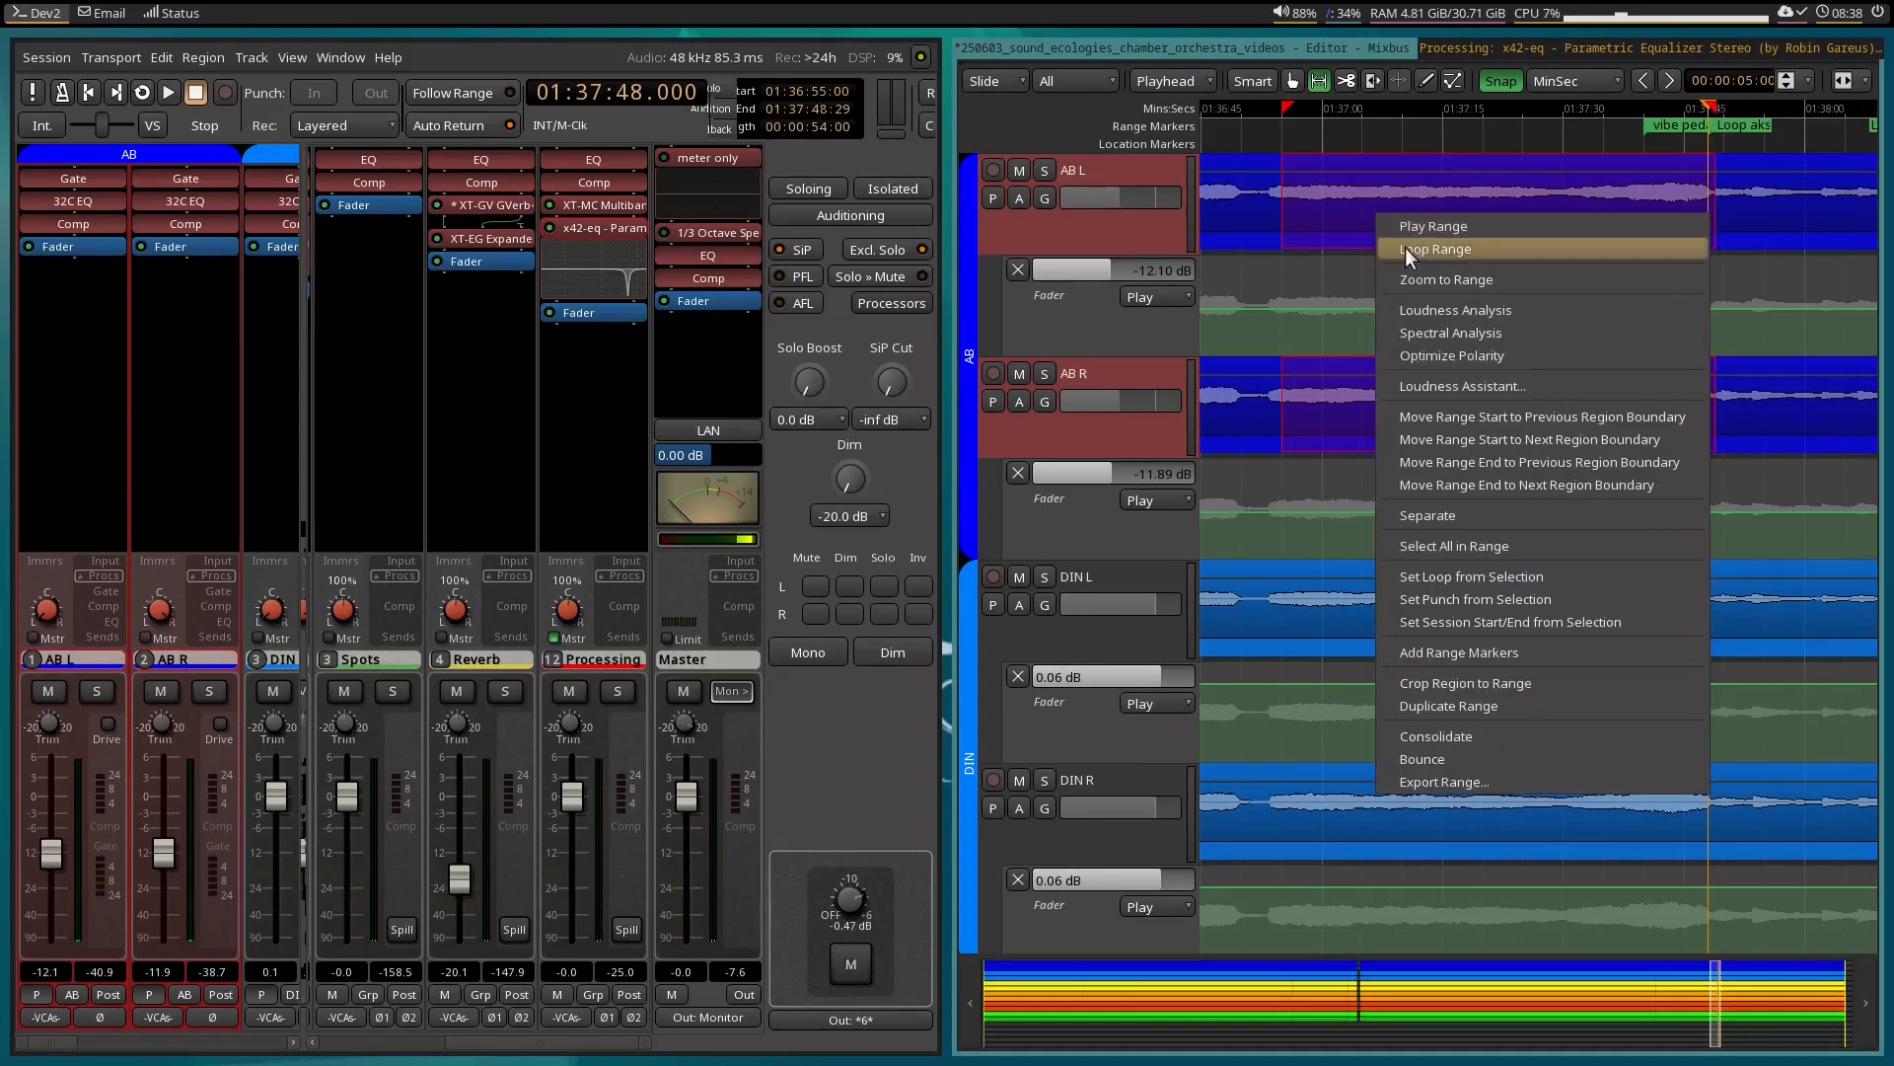
{"action": "left_click", "coordinate": [1537, 42]}
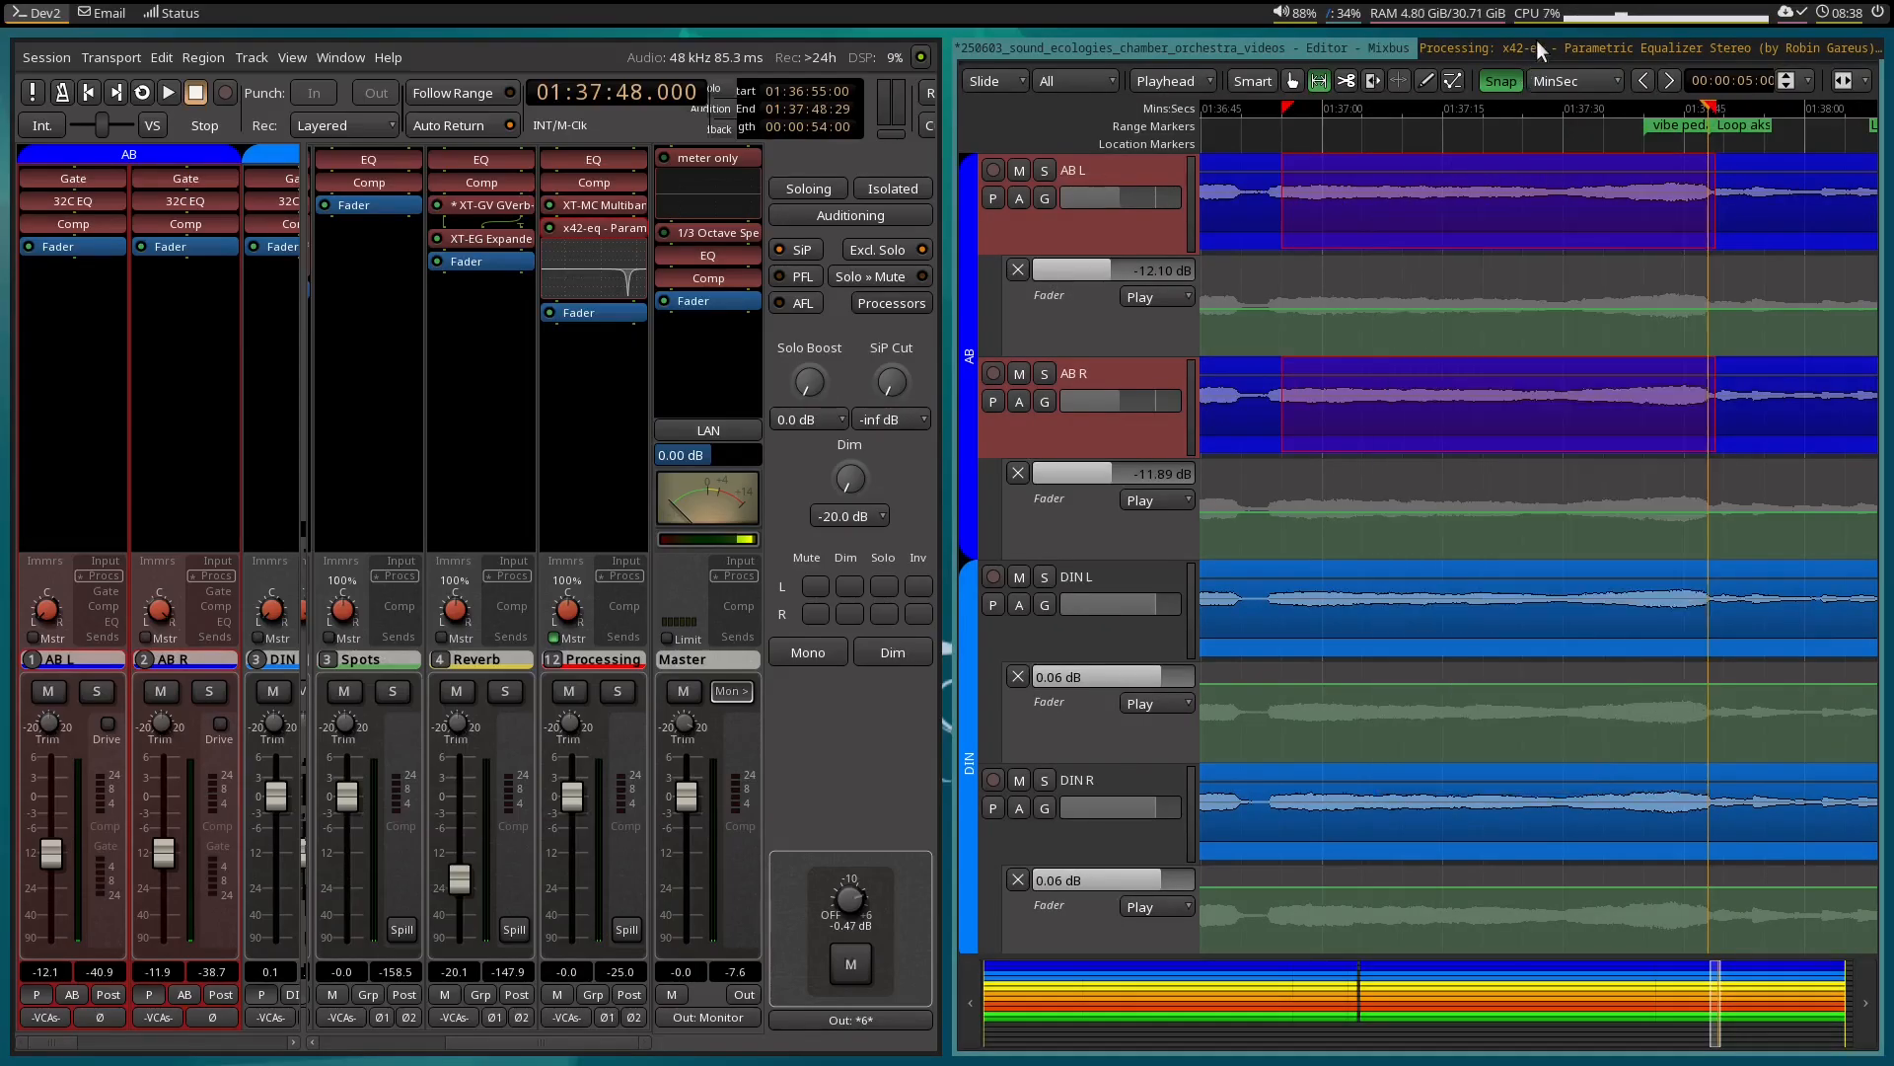
{"action": "left_click", "coordinate": [1791, 47]}
{"action": "left_click", "coordinate": [1317, 42]}
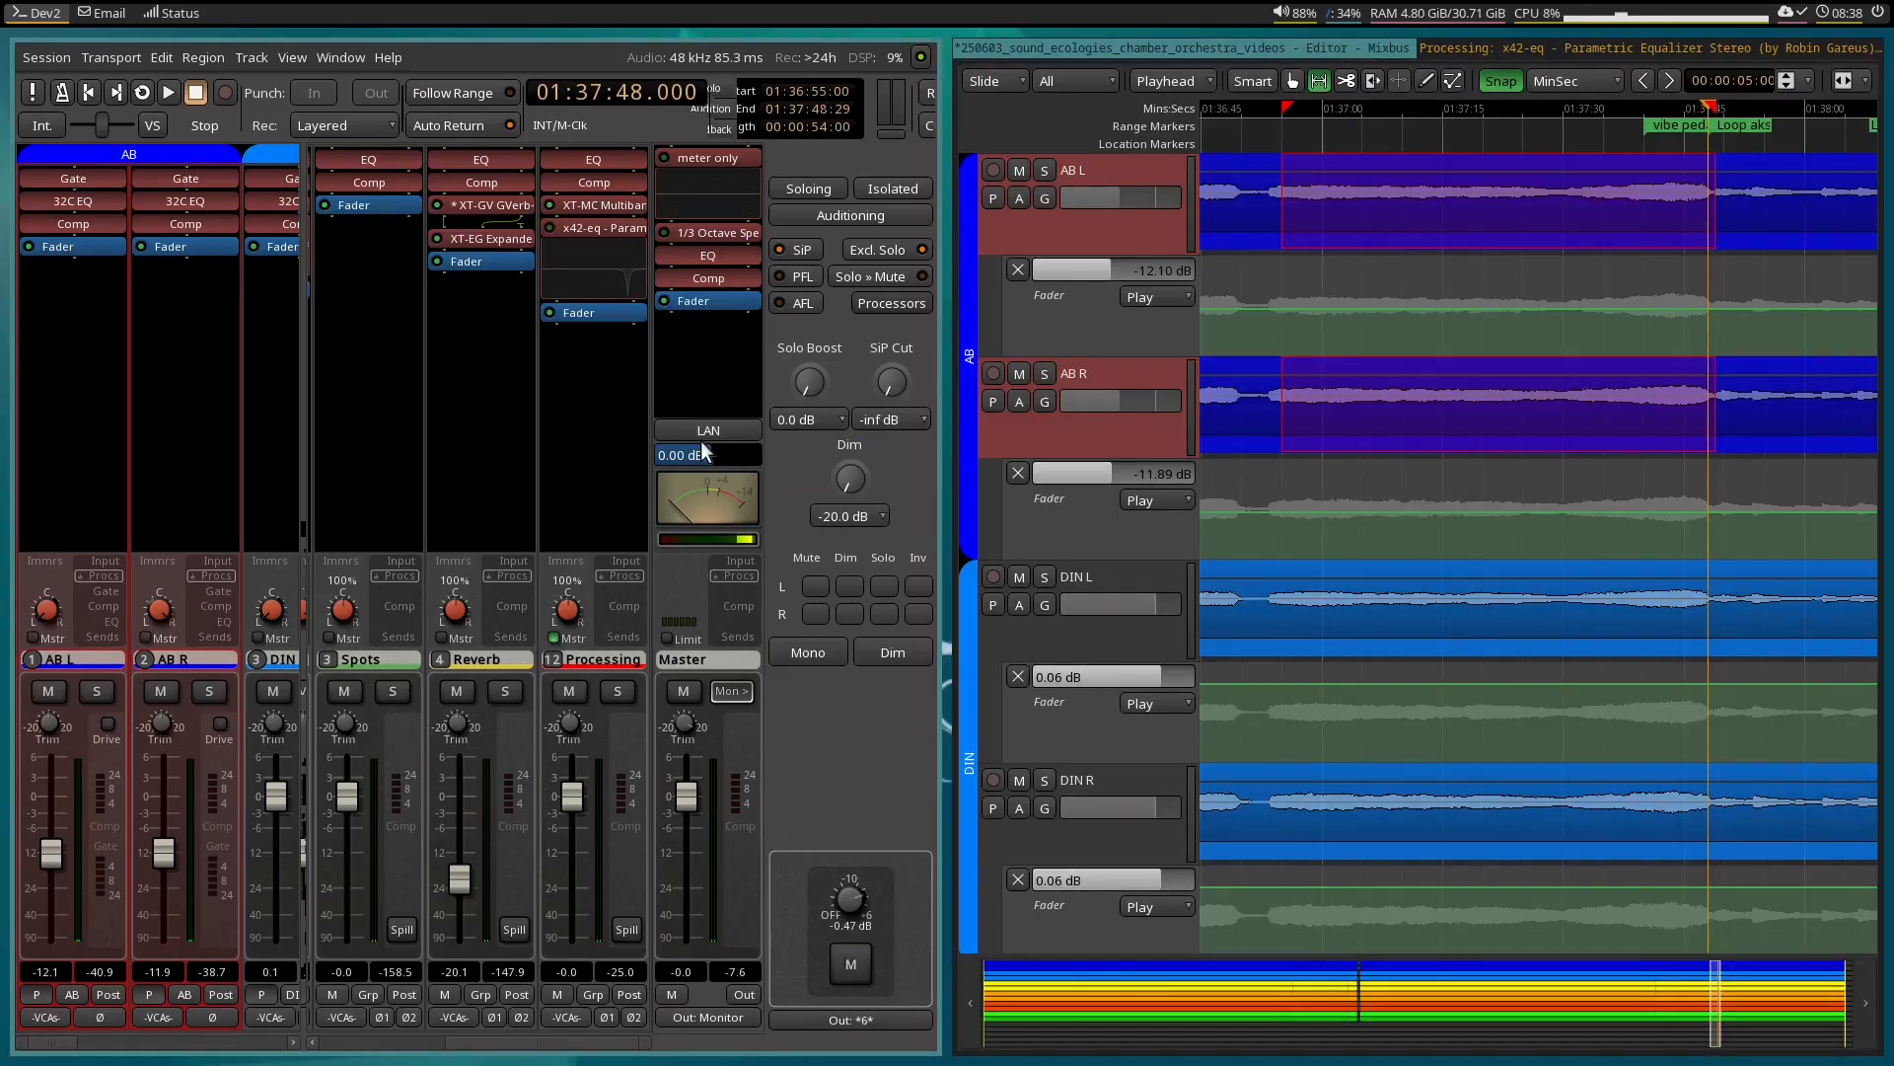
{"action": "key", "text": "l"}
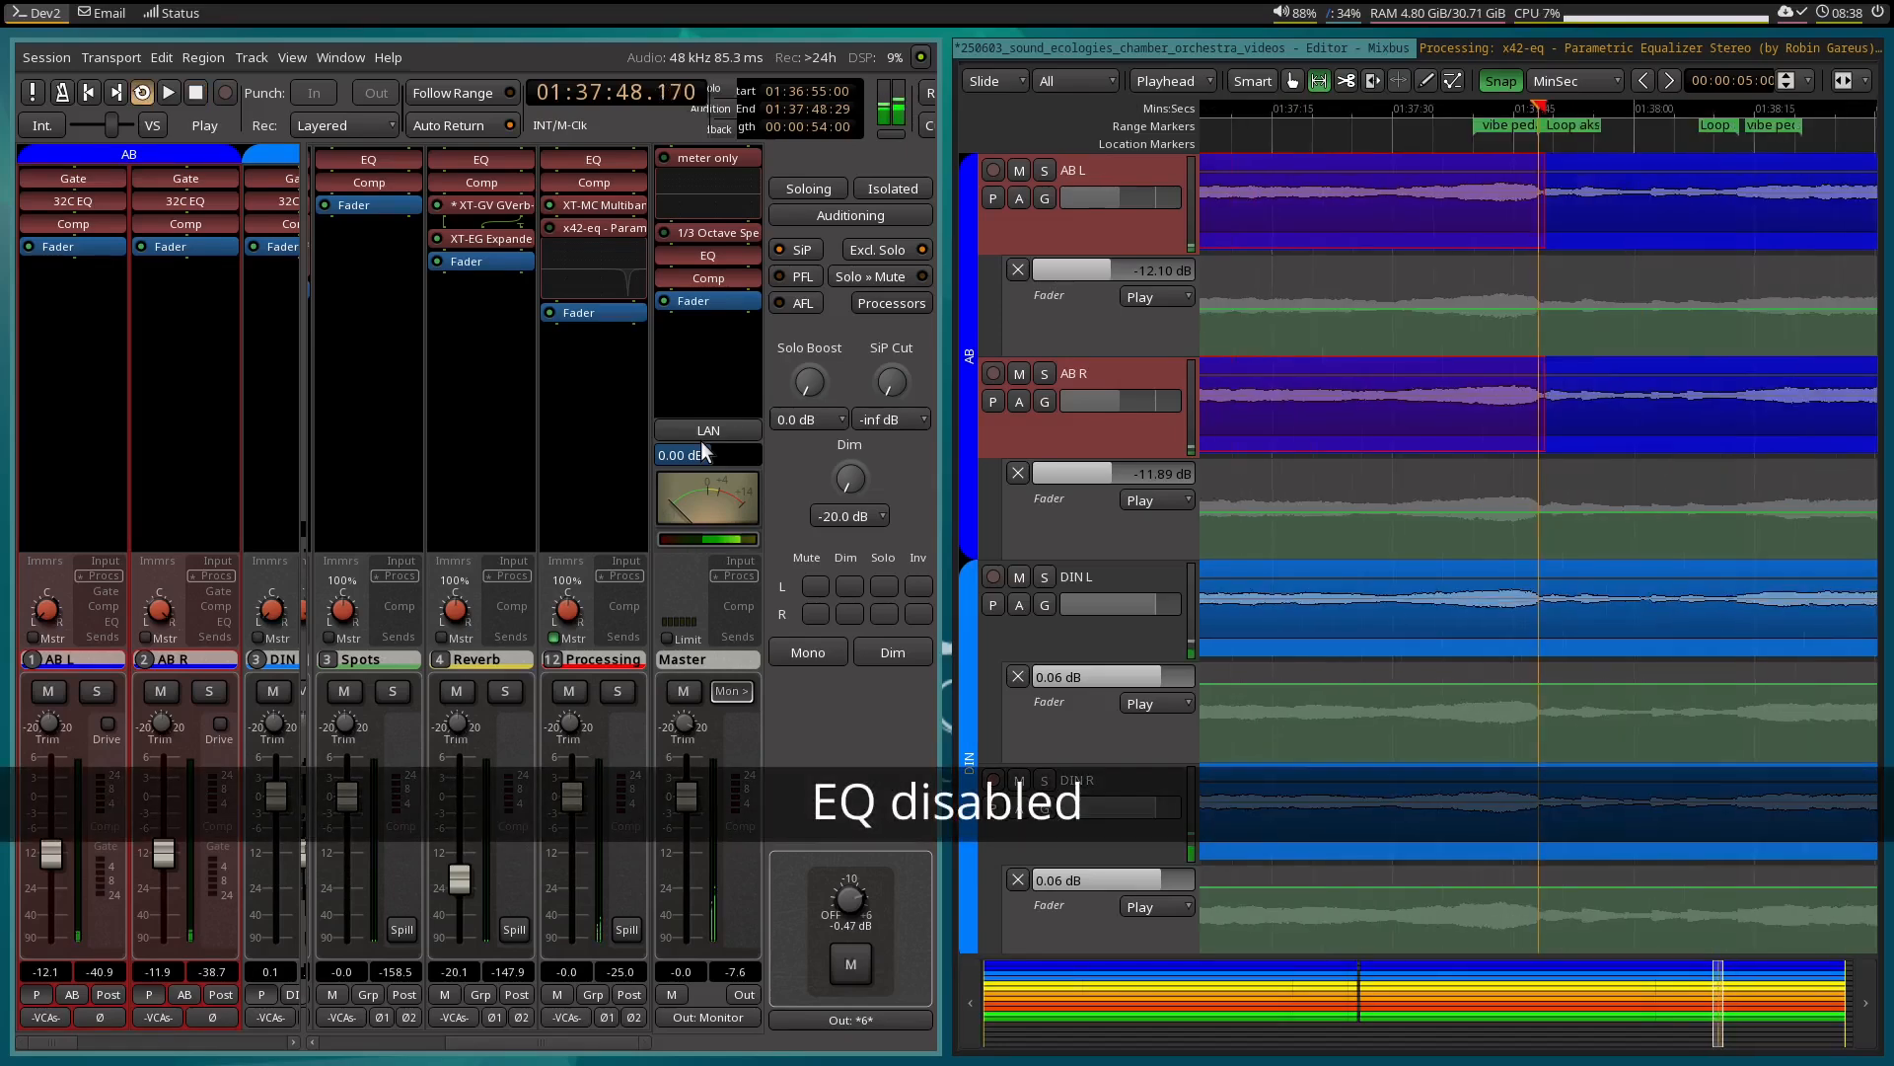
{"action": "left_click", "coordinate": [1717, 44]}
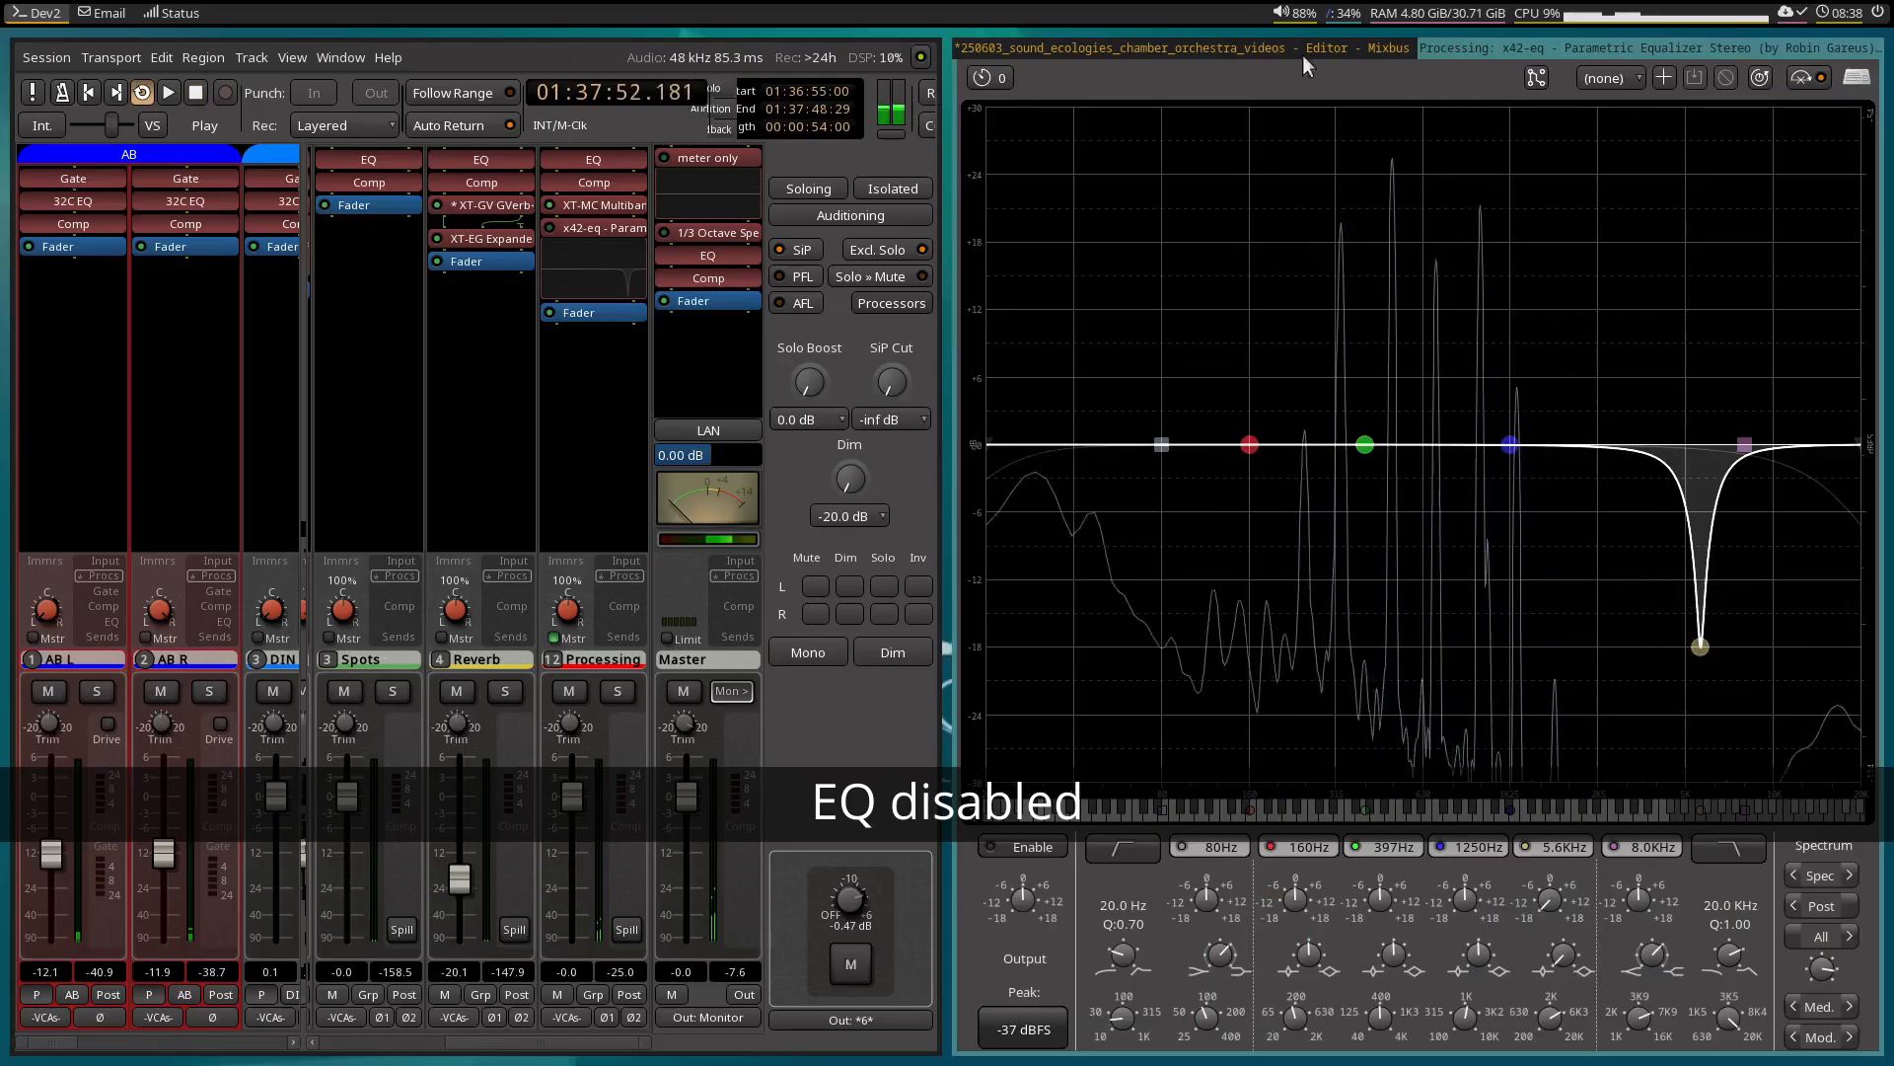
{"action": "key", "text": "space"}
{"action": "left_click", "coordinate": [1312, 47]}
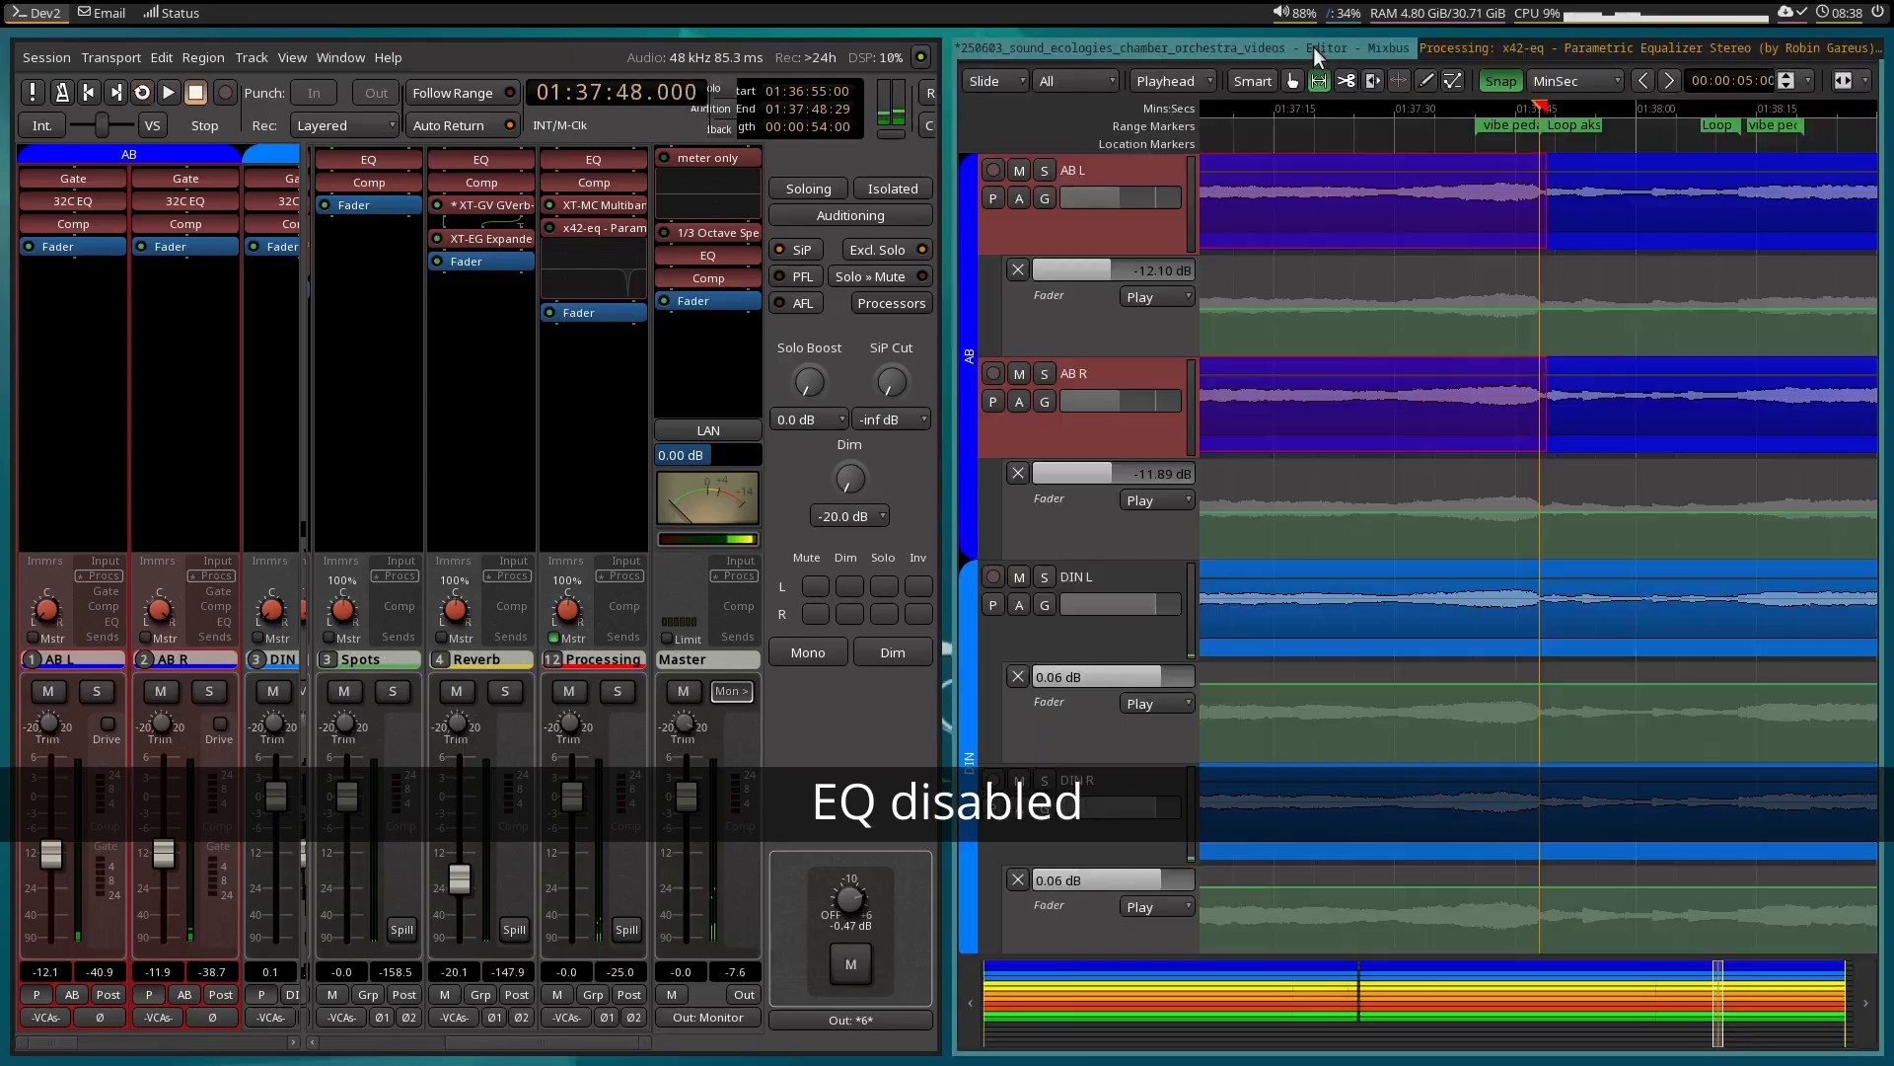
Loop the selected range and toggle the EQ plugin to compare the louder passage with and without the notch, leaving it bypassed.
{"action": "right_click", "coordinate": [1452, 206]}
{"action": "left_click", "coordinate": [1490, 243]}
{"action": "left_click", "coordinate": [1548, 47]}
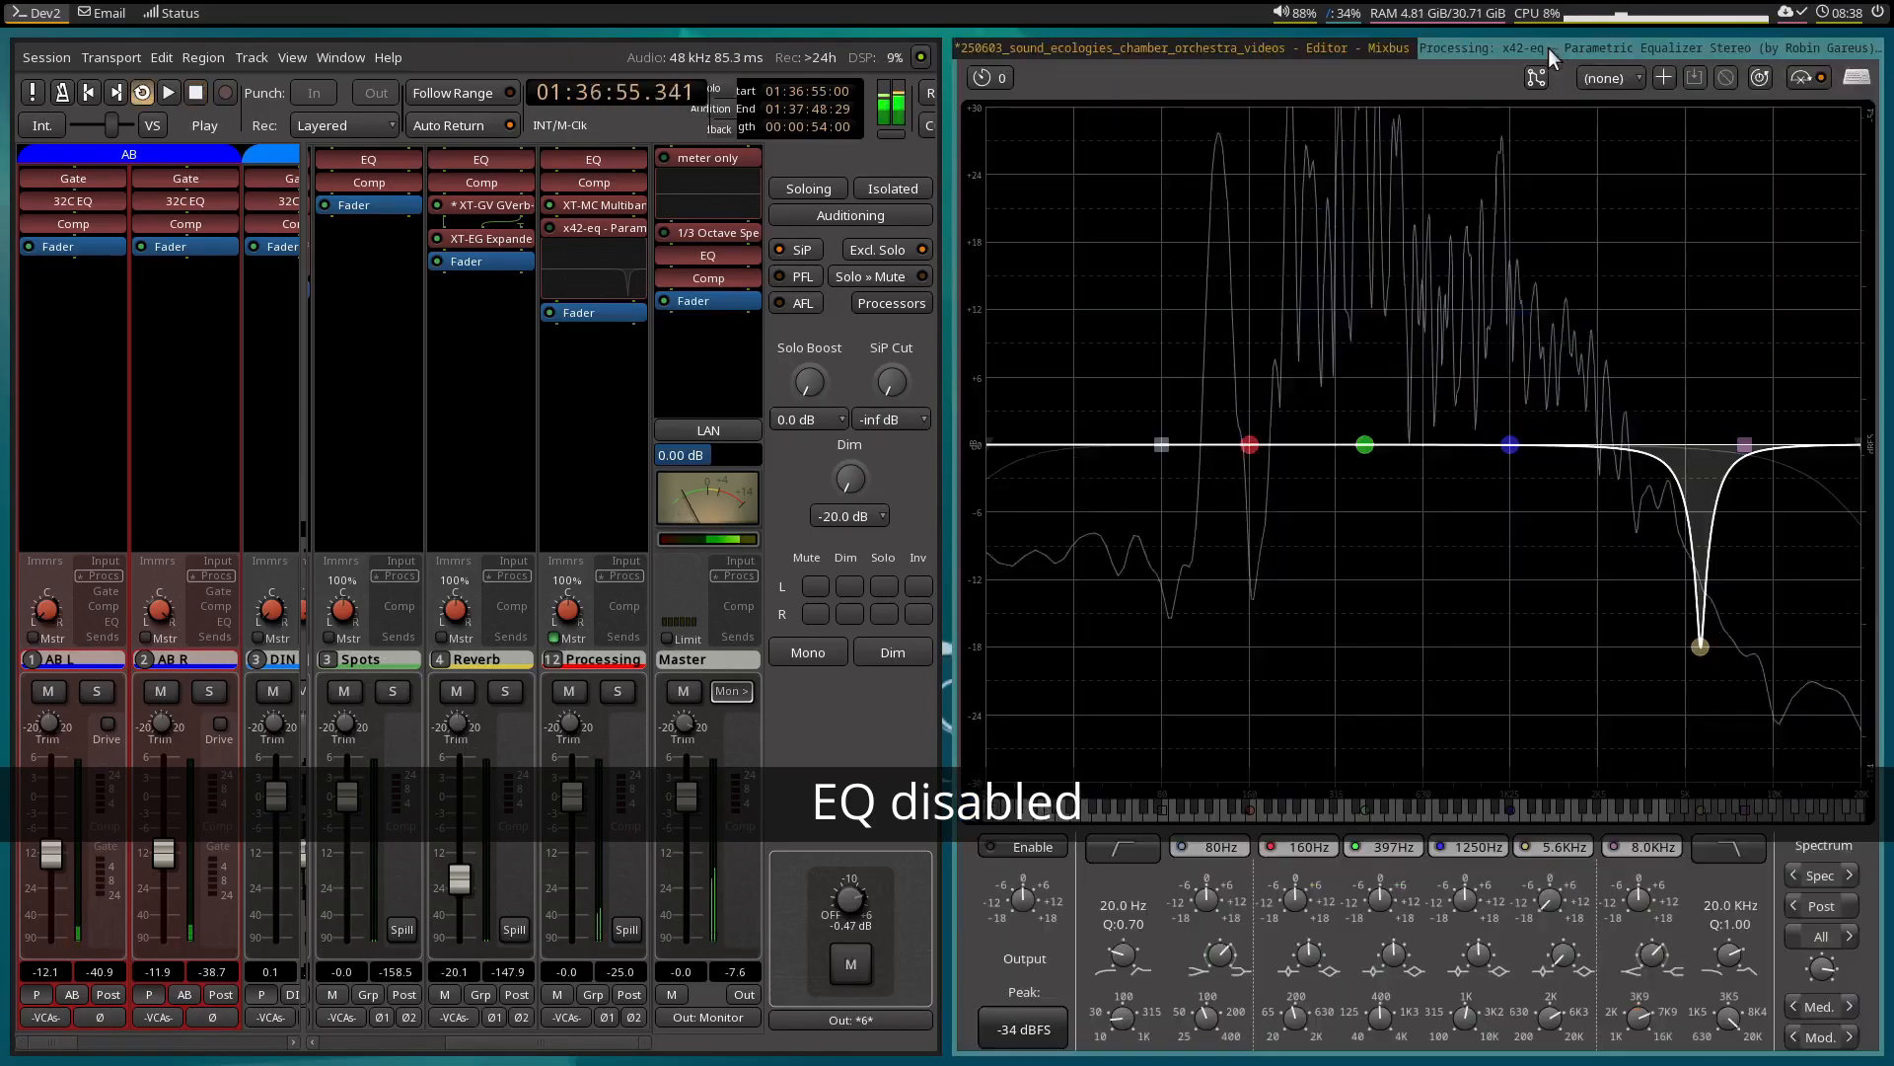
{"action": "left_click", "coordinate": [1801, 79]}
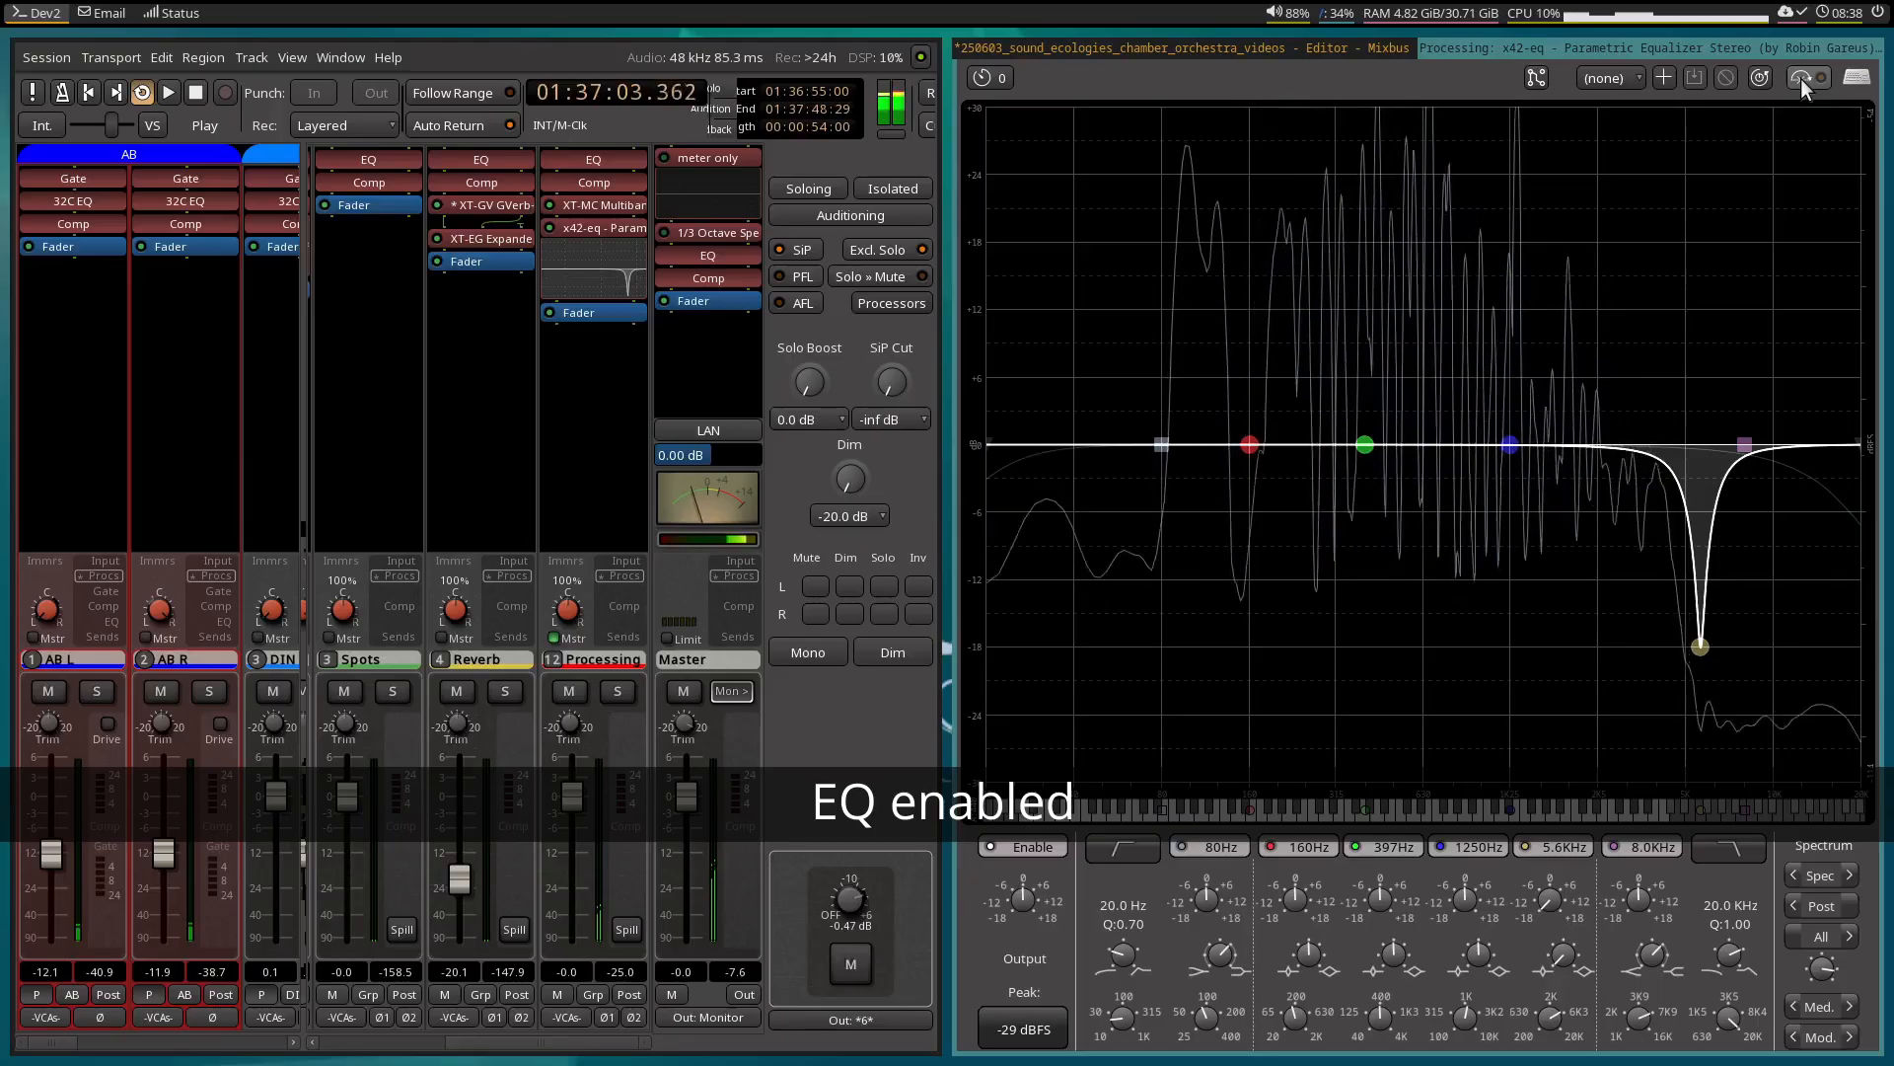
{"action": "left_click", "coordinate": [1801, 79]}
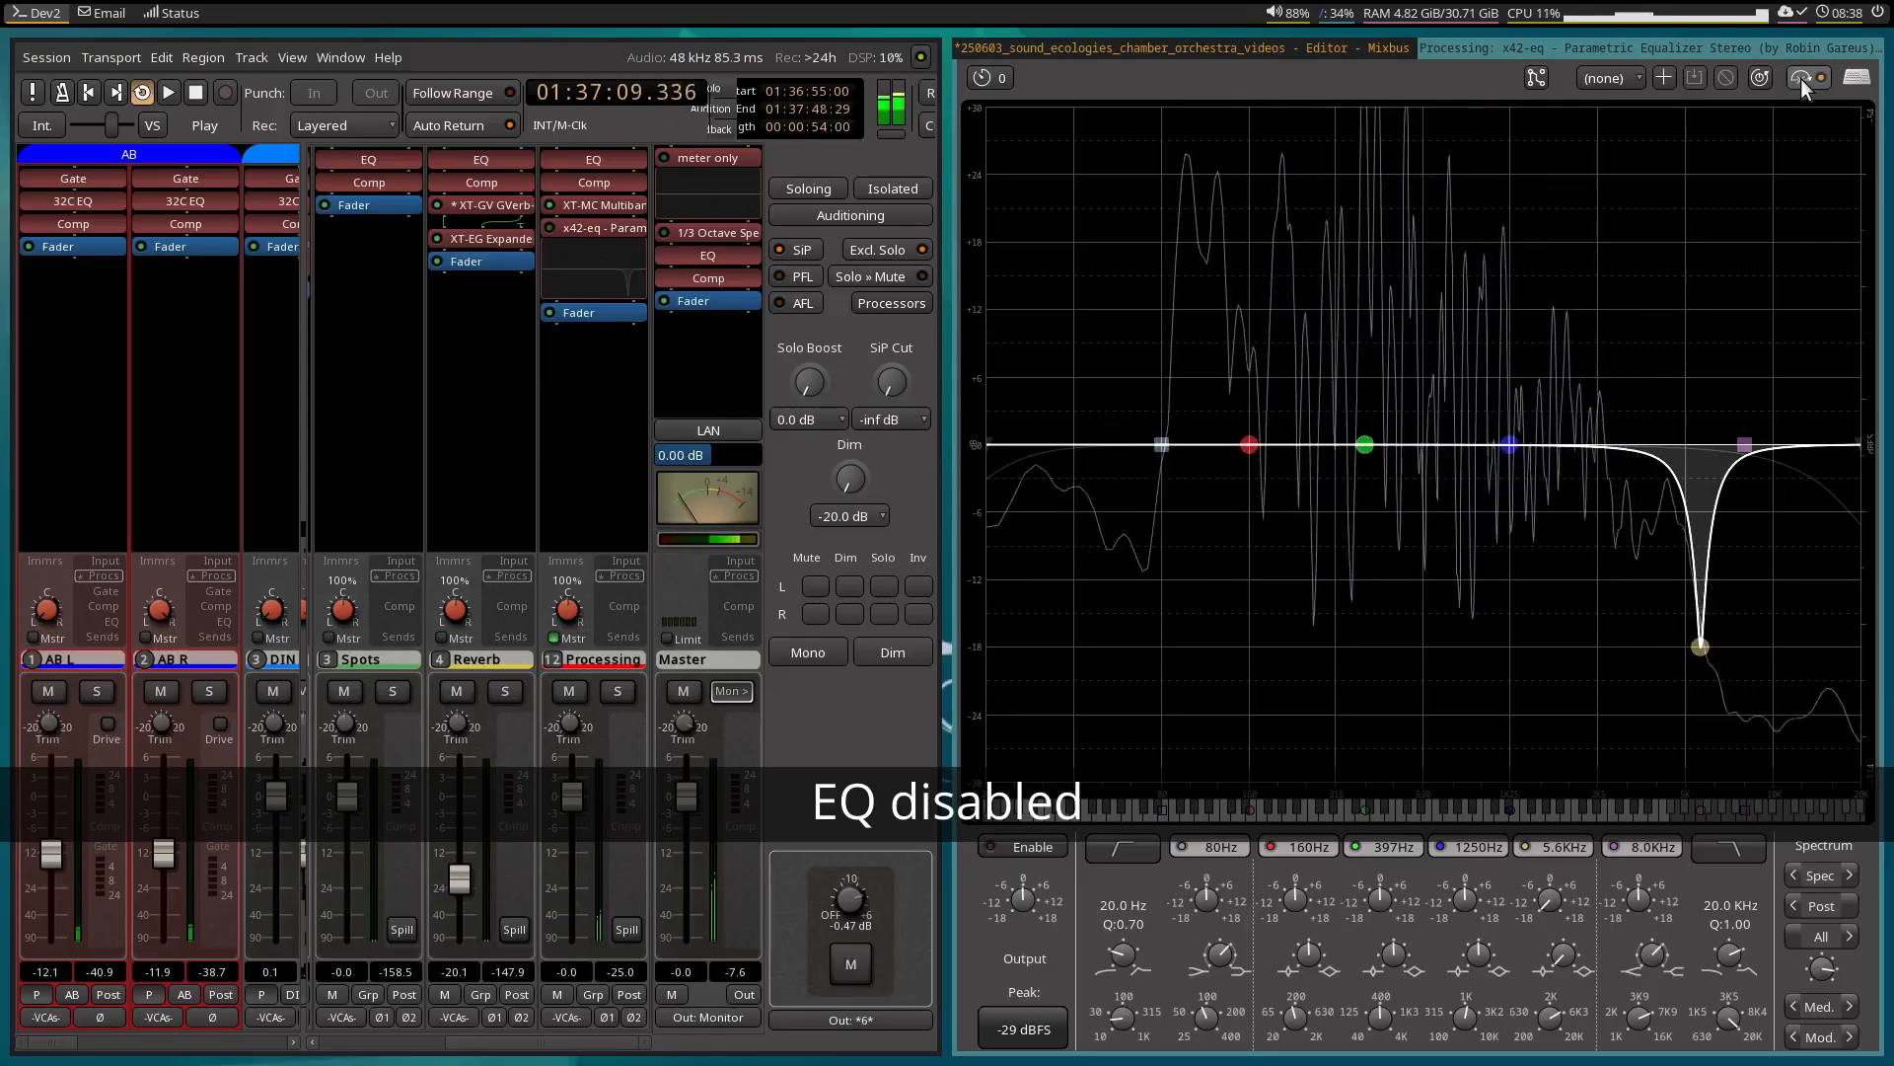
{"action": "left_click", "coordinate": [1802, 79]}
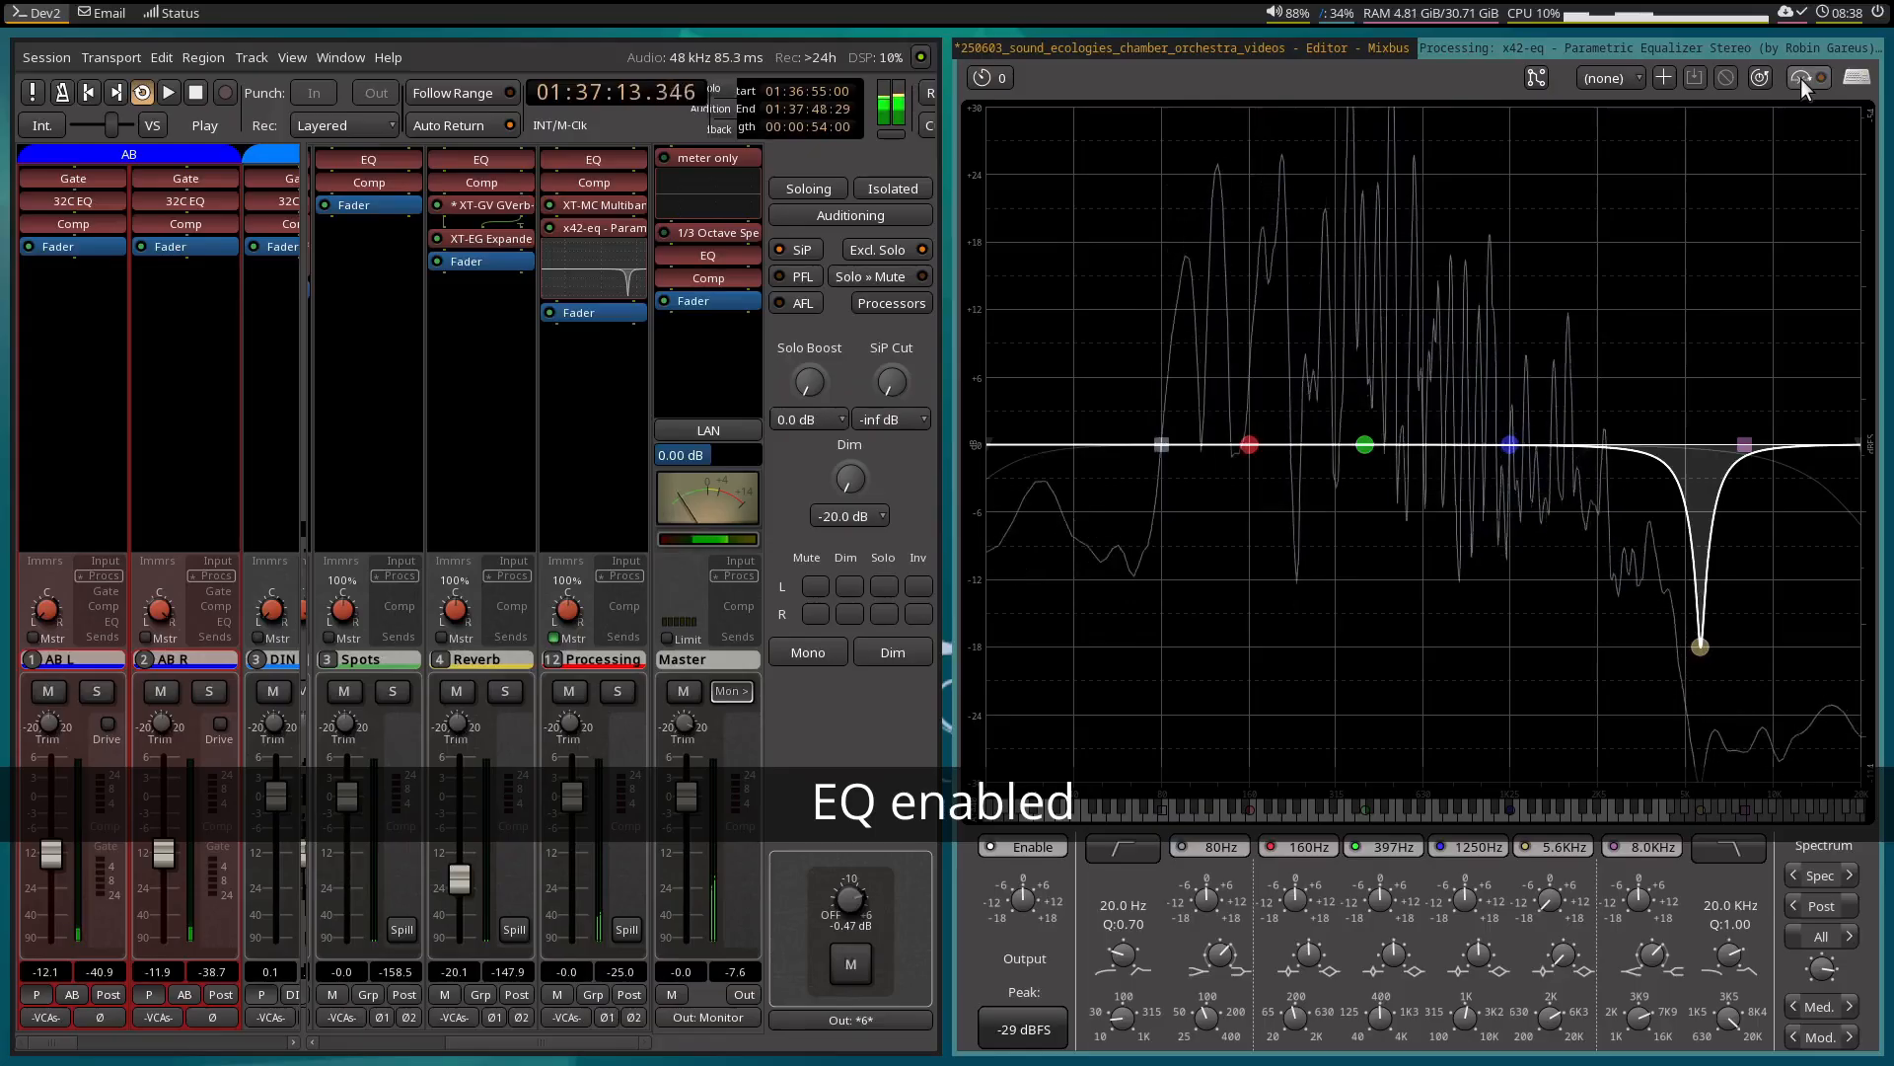
{"action": "left_click", "coordinate": [1802, 79]}
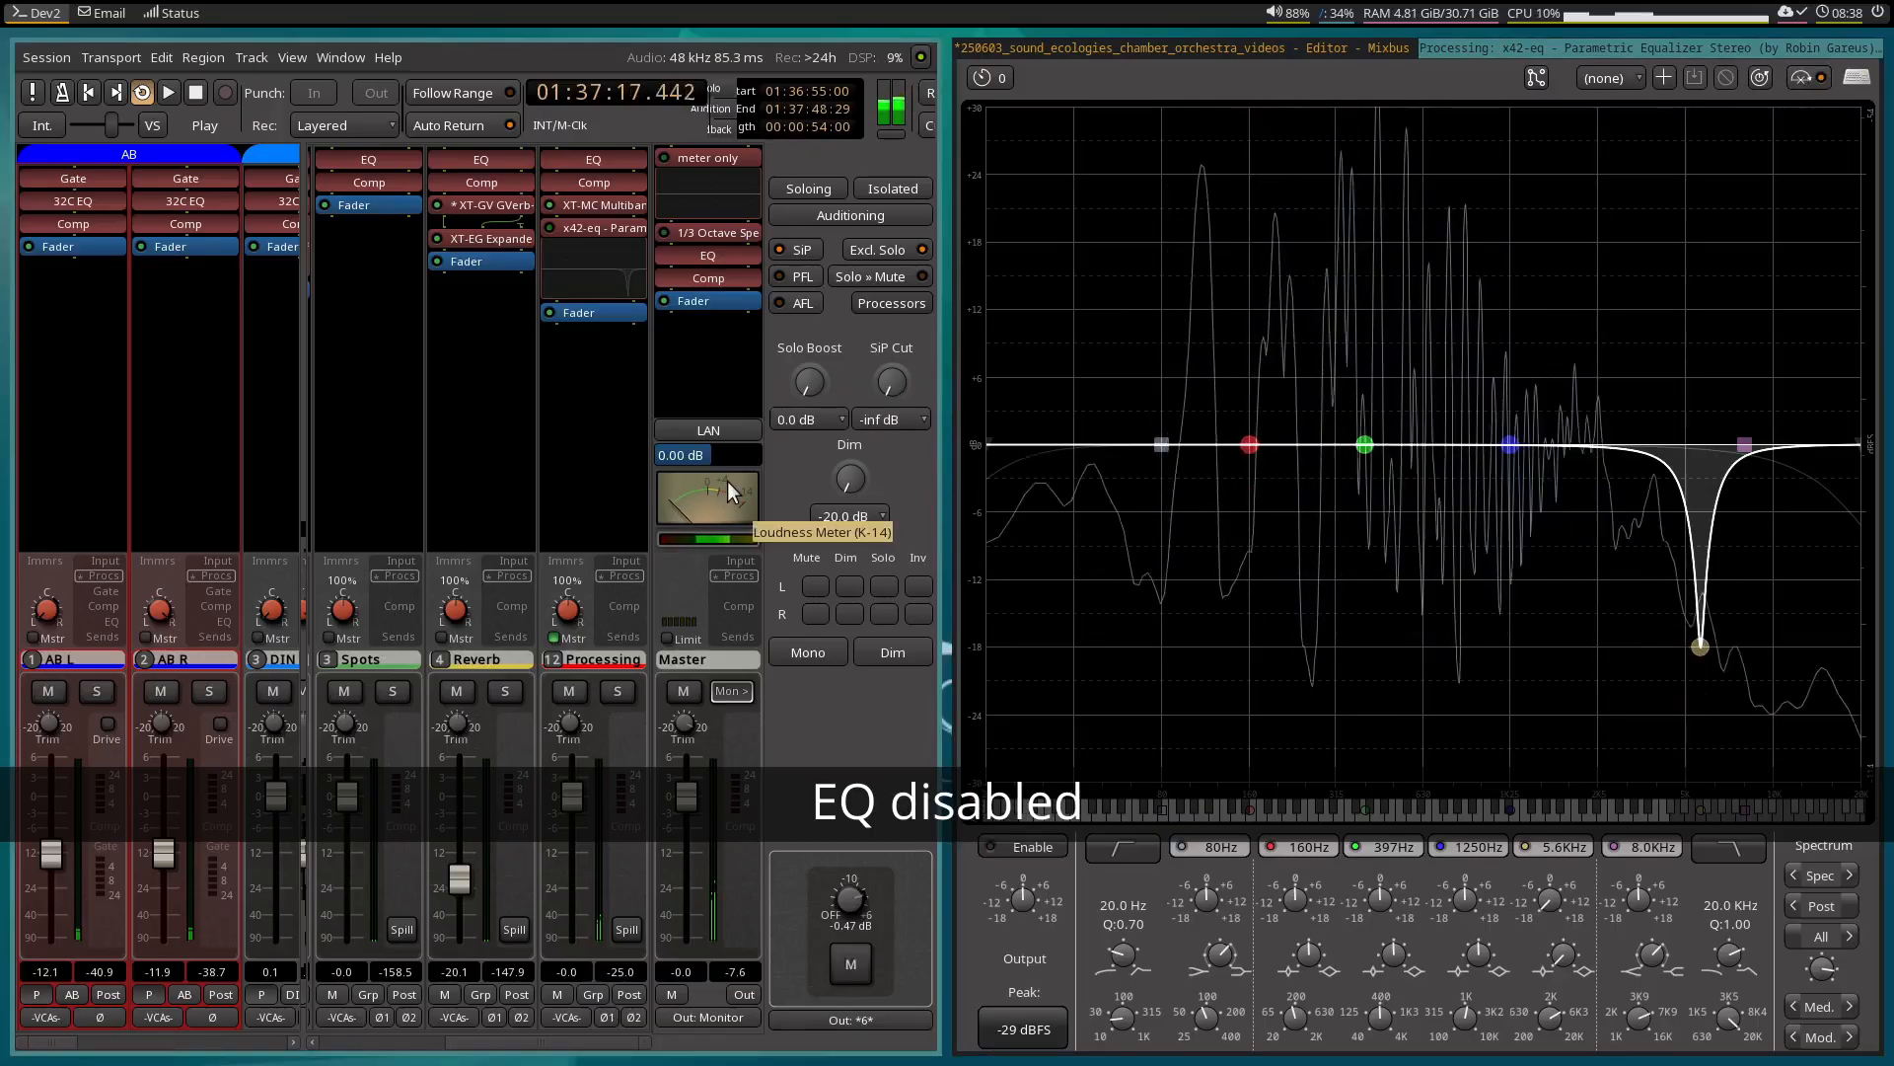
{"action": "key", "text": "space"}
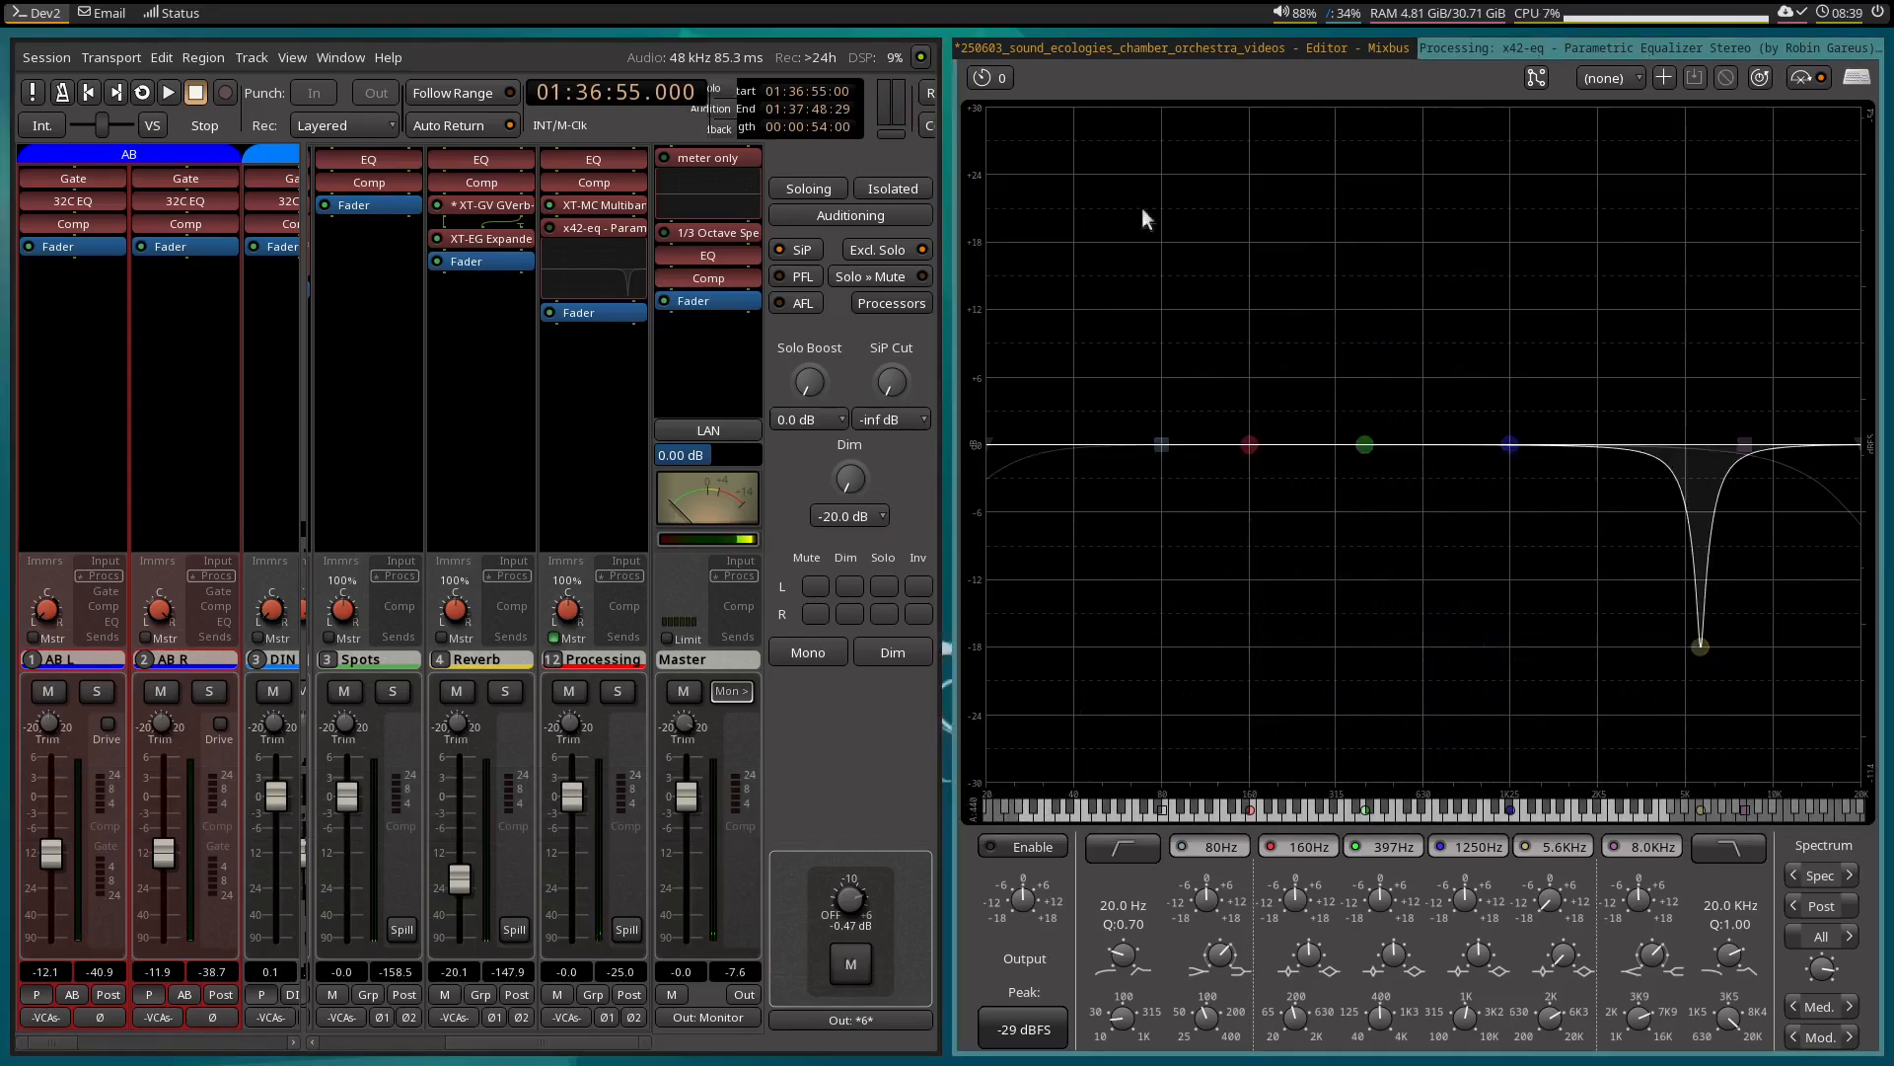
Select the range from 01:37:47:00 to 01:38:20:29 on the AB tracks and move the playhead to 01:37:48:00.
{"action": "left_click", "coordinate": [1302, 45]}
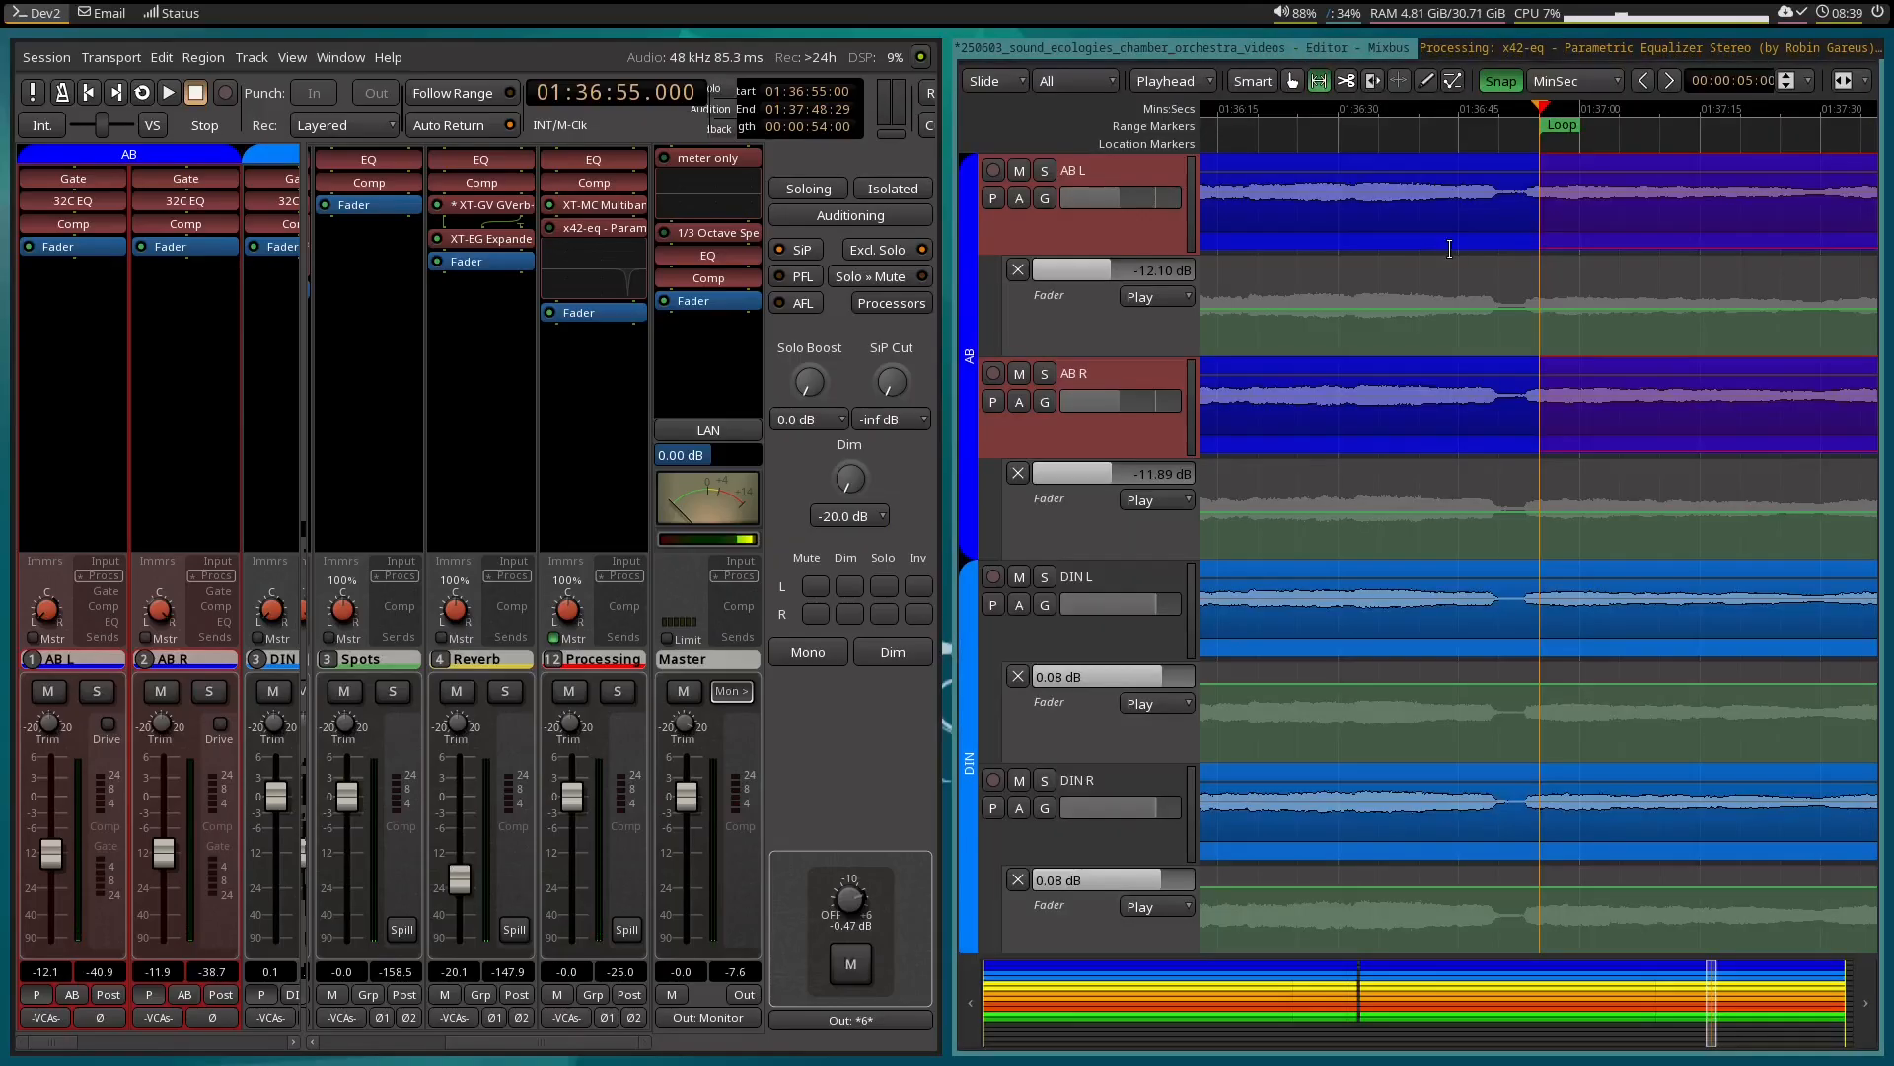
{"action": "scroll", "coordinate": [1562, 245], "scroll_direction": "right", "scroll_amount": 5}
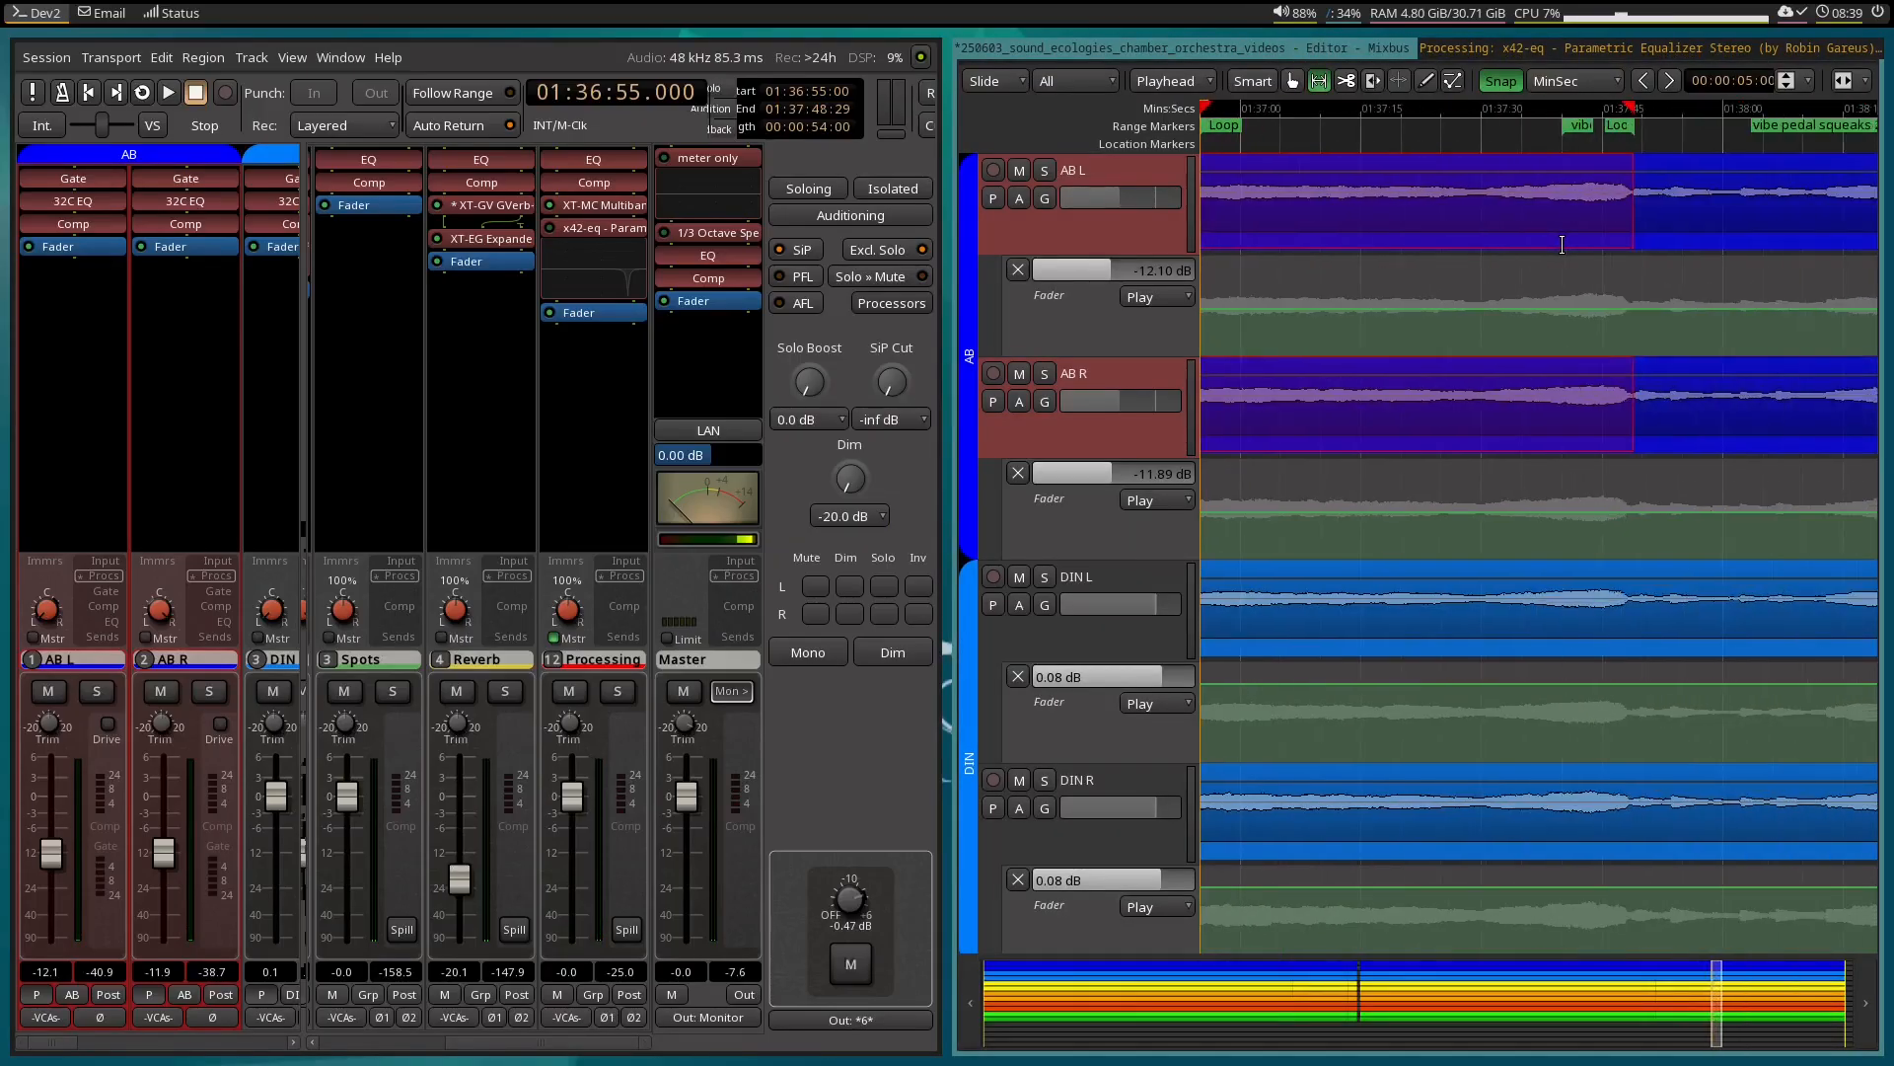
{"action": "left_click_drag", "start_coordinate": [1534, 228], "coordinate": [1808, 207]}
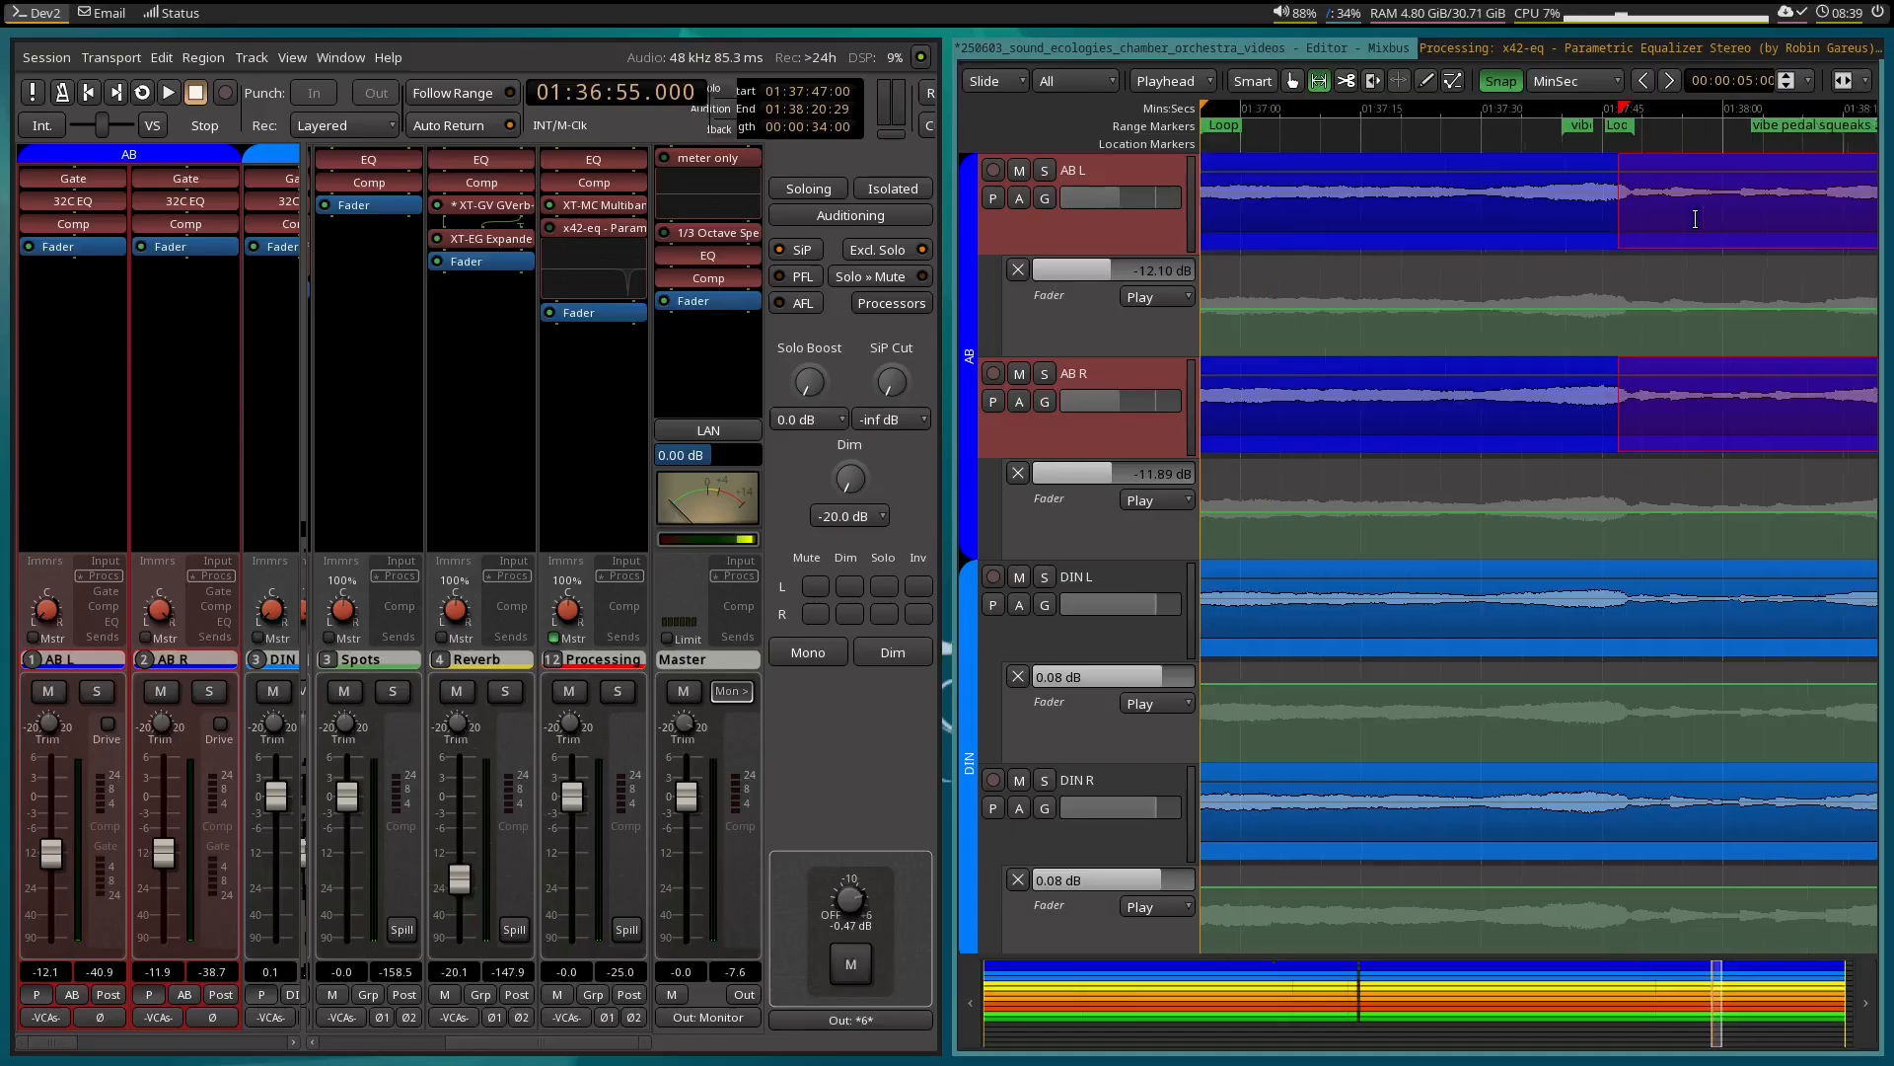
{"action": "left_click_drag", "start_coordinate": [1572, 105], "coordinate": [1542, 104]}
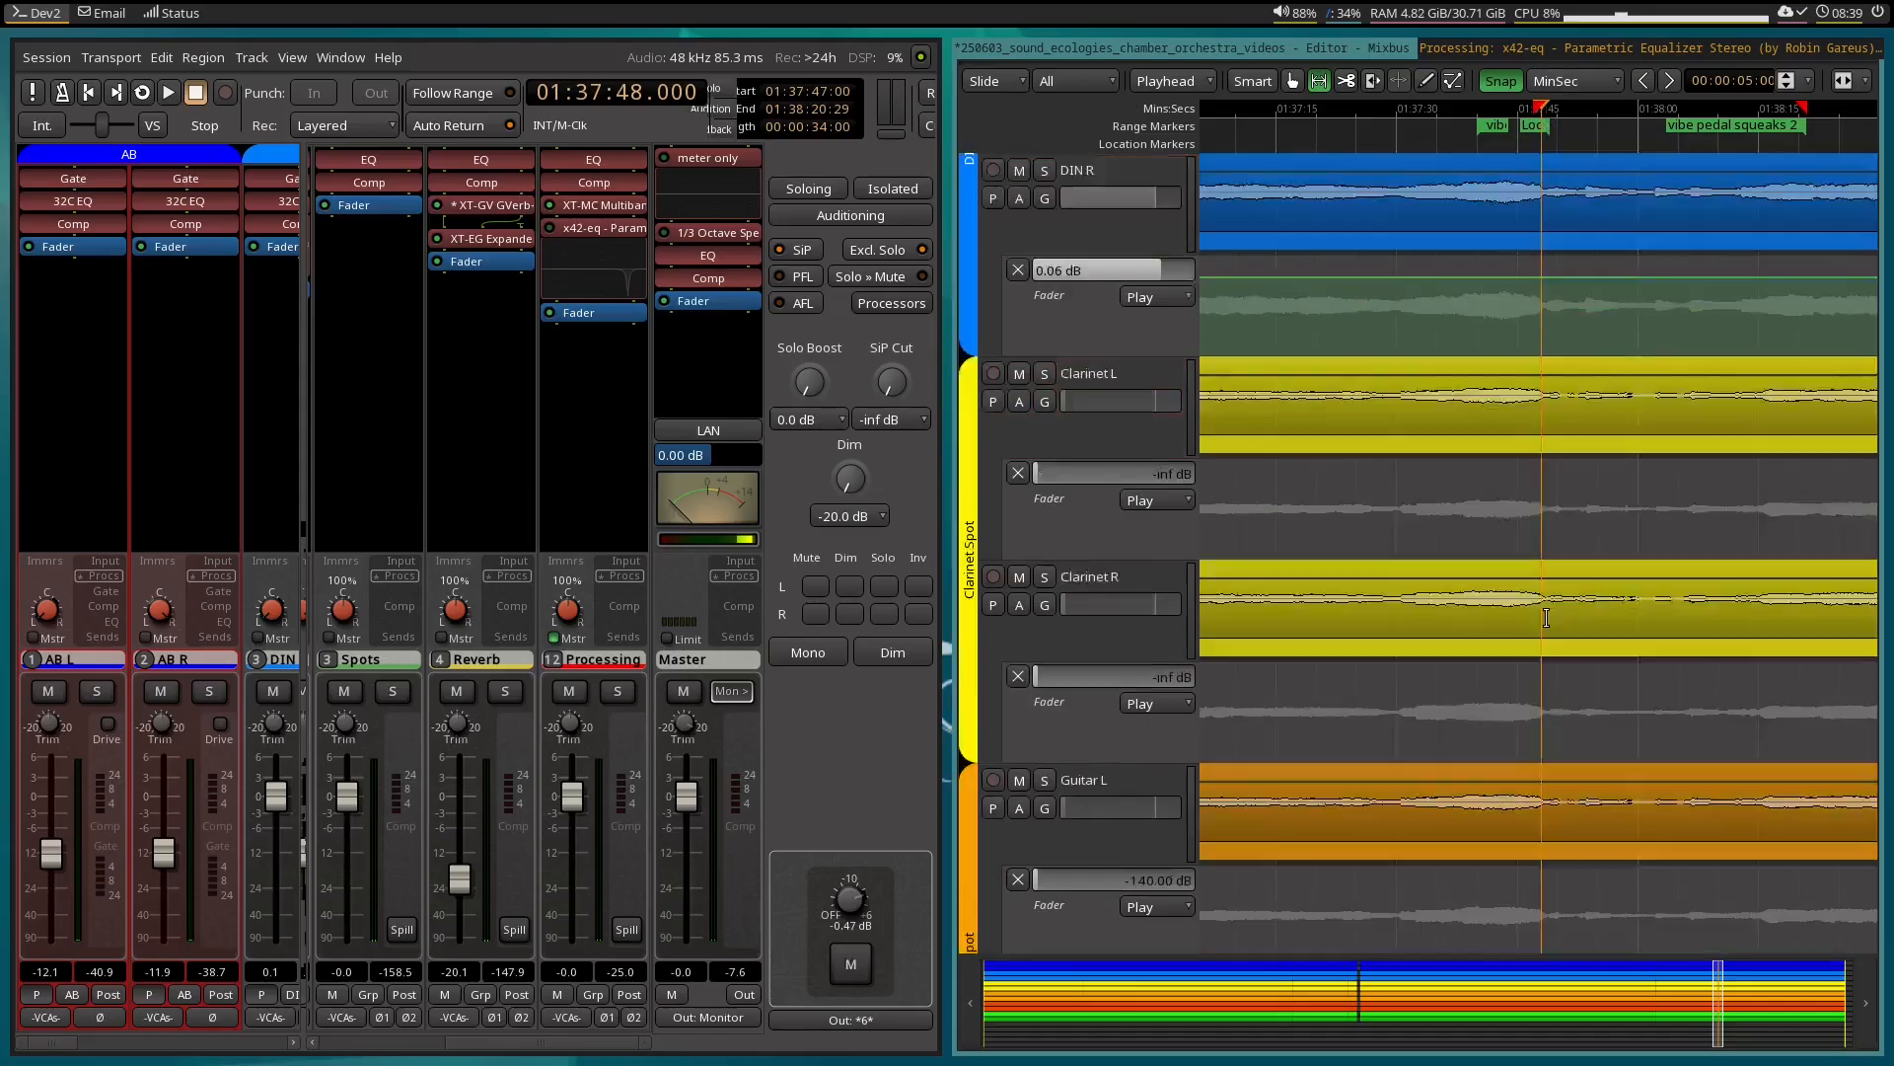
Rename the parametric EQ plugin on the Processing bus as "vibe pedal squeak" and re-enable it.
{"action": "scroll", "coordinate": [1541, 617], "scroll_direction": "down", "scroll_amount": 15}
{"action": "scroll", "coordinate": [1546, 617], "scroll_direction": "down", "scroll_amount": 5}
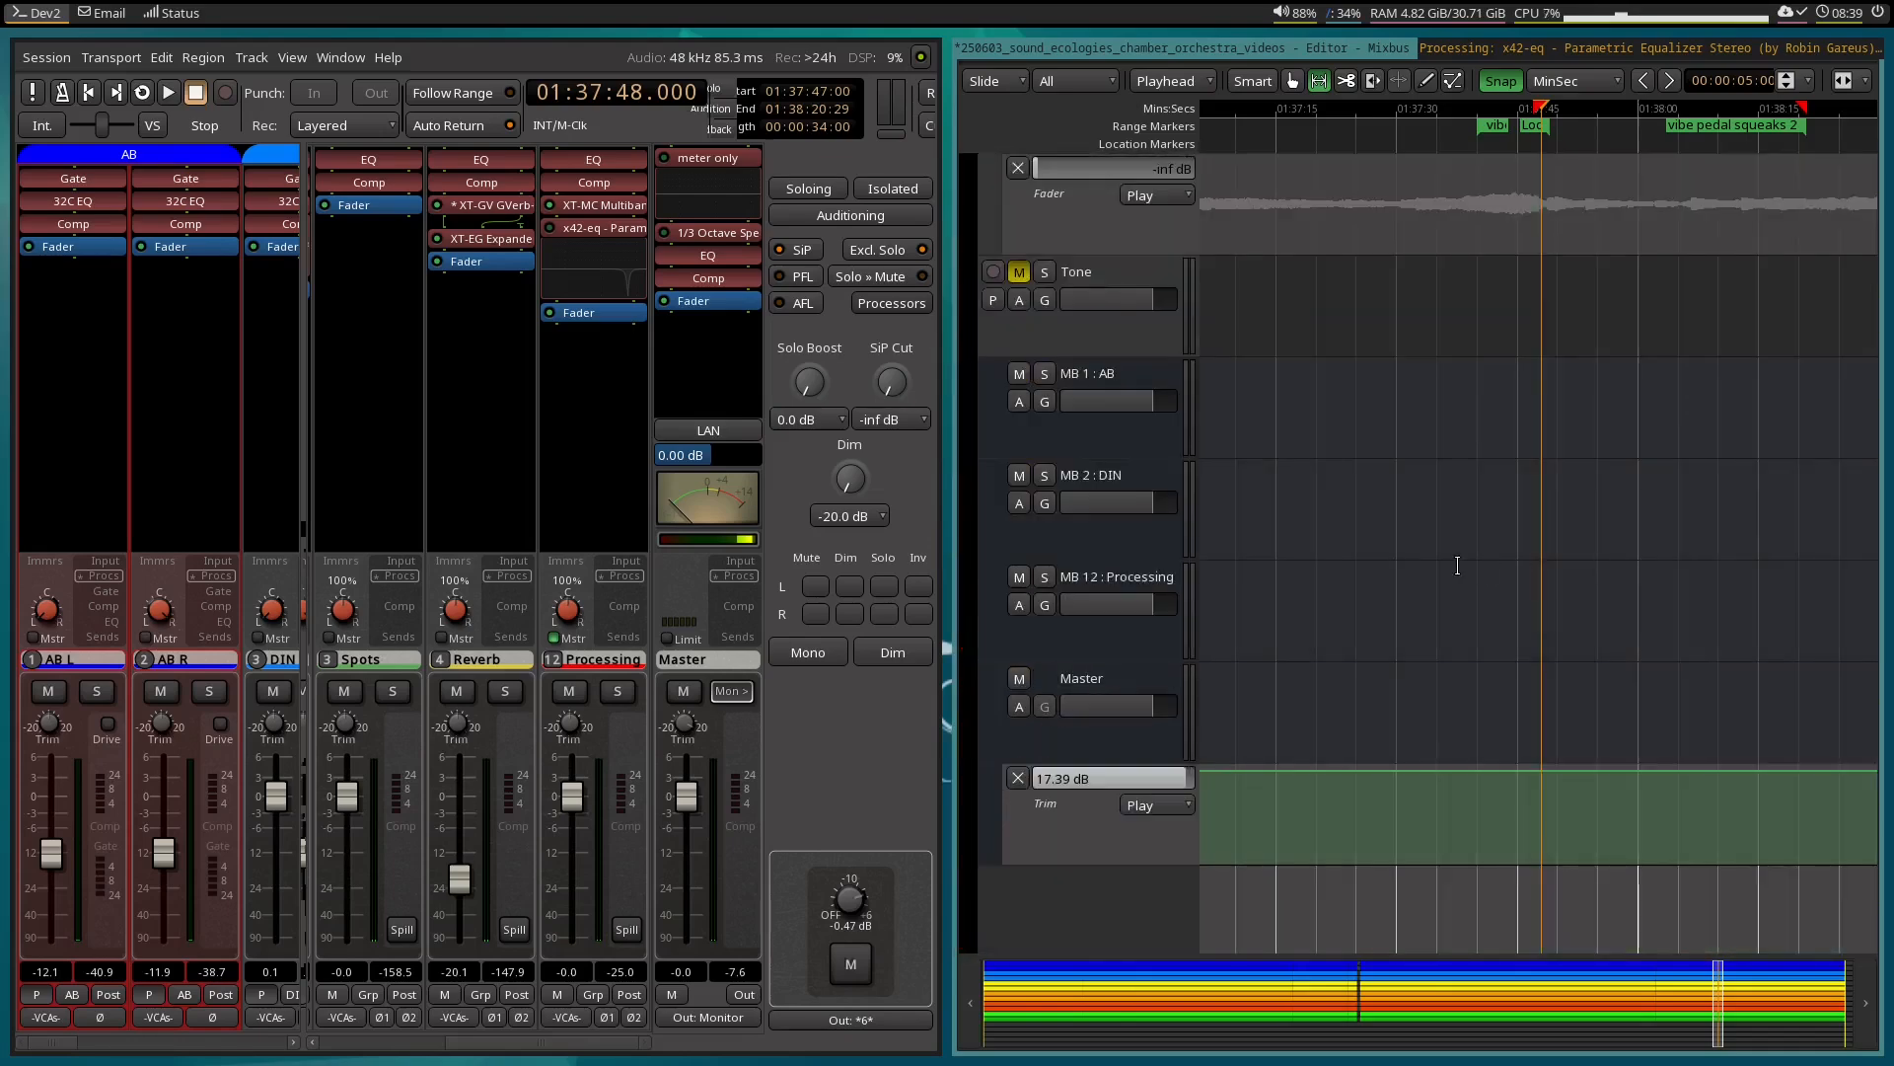
{"action": "scroll", "coordinate": [1454, 564], "scroll_direction": "up", "scroll_amount": 1}
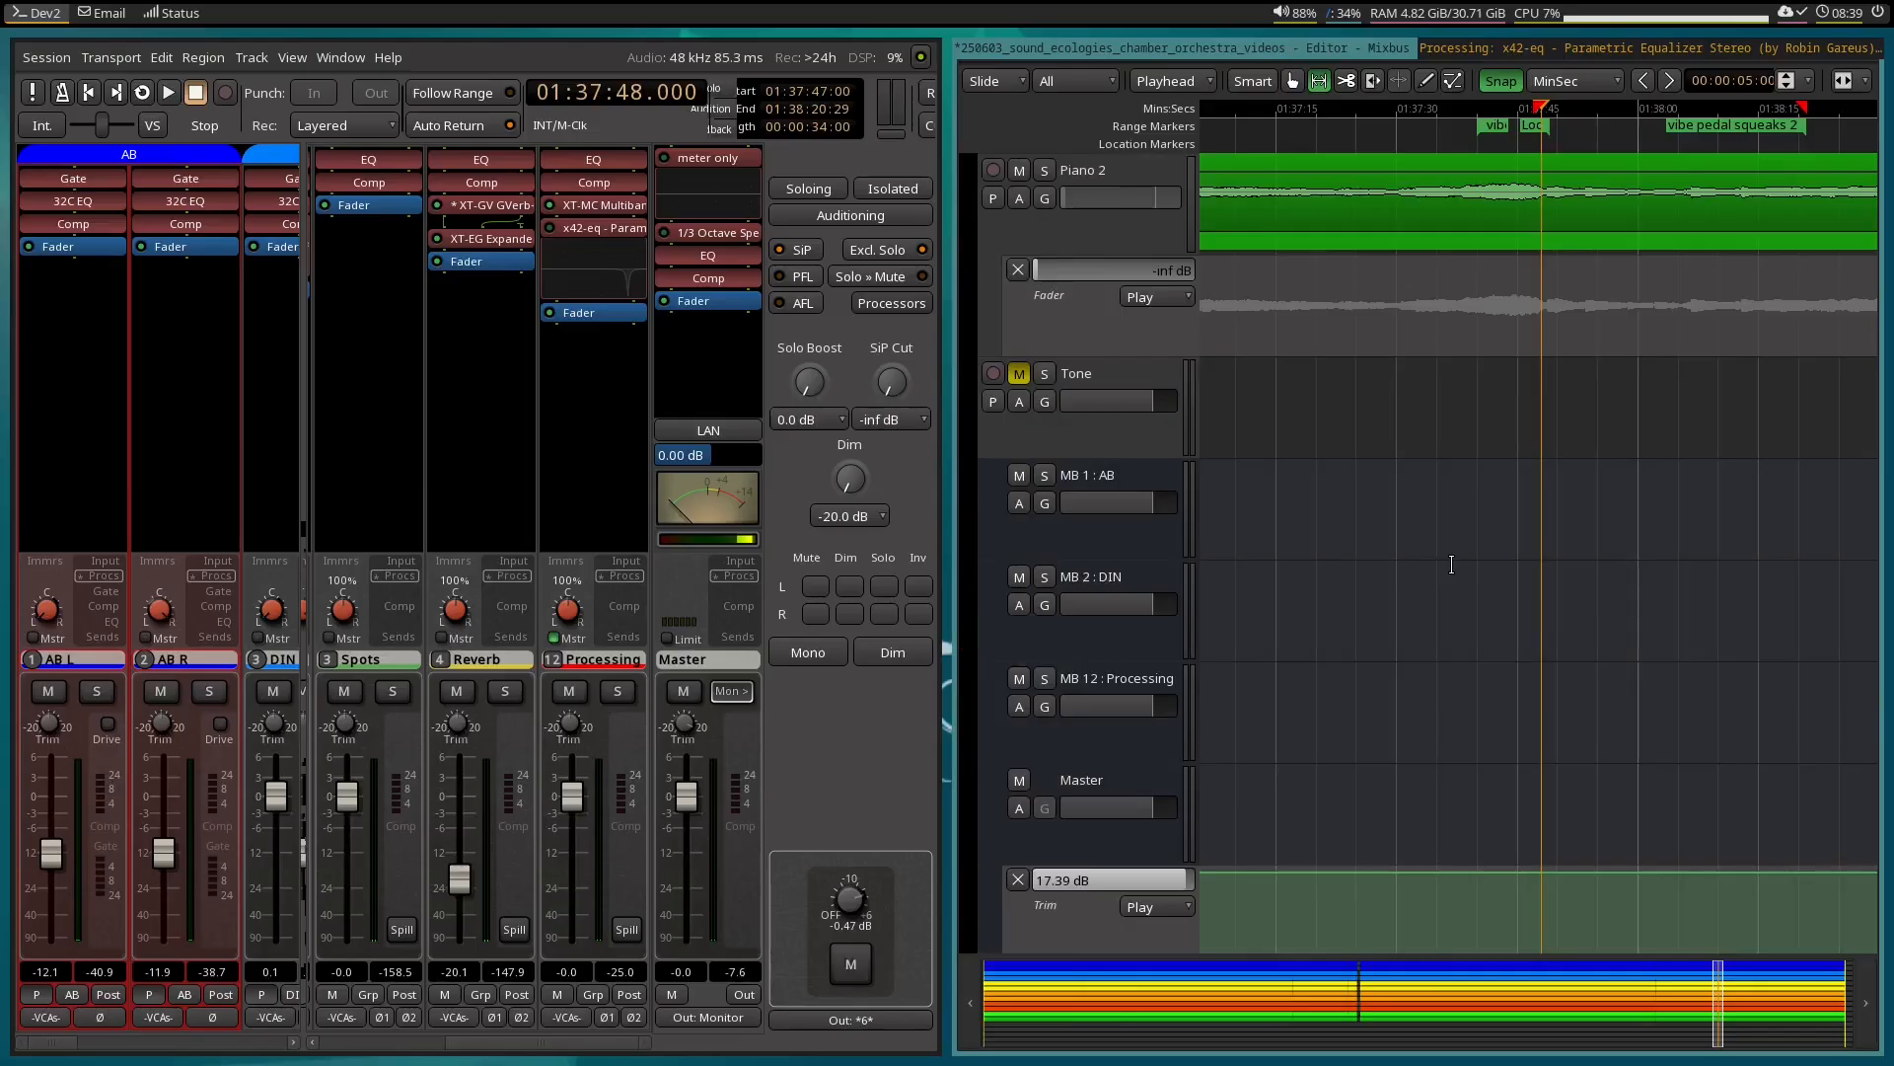
{"action": "scroll", "coordinate": [1451, 565], "scroll_direction": "down", "scroll_amount": 1}
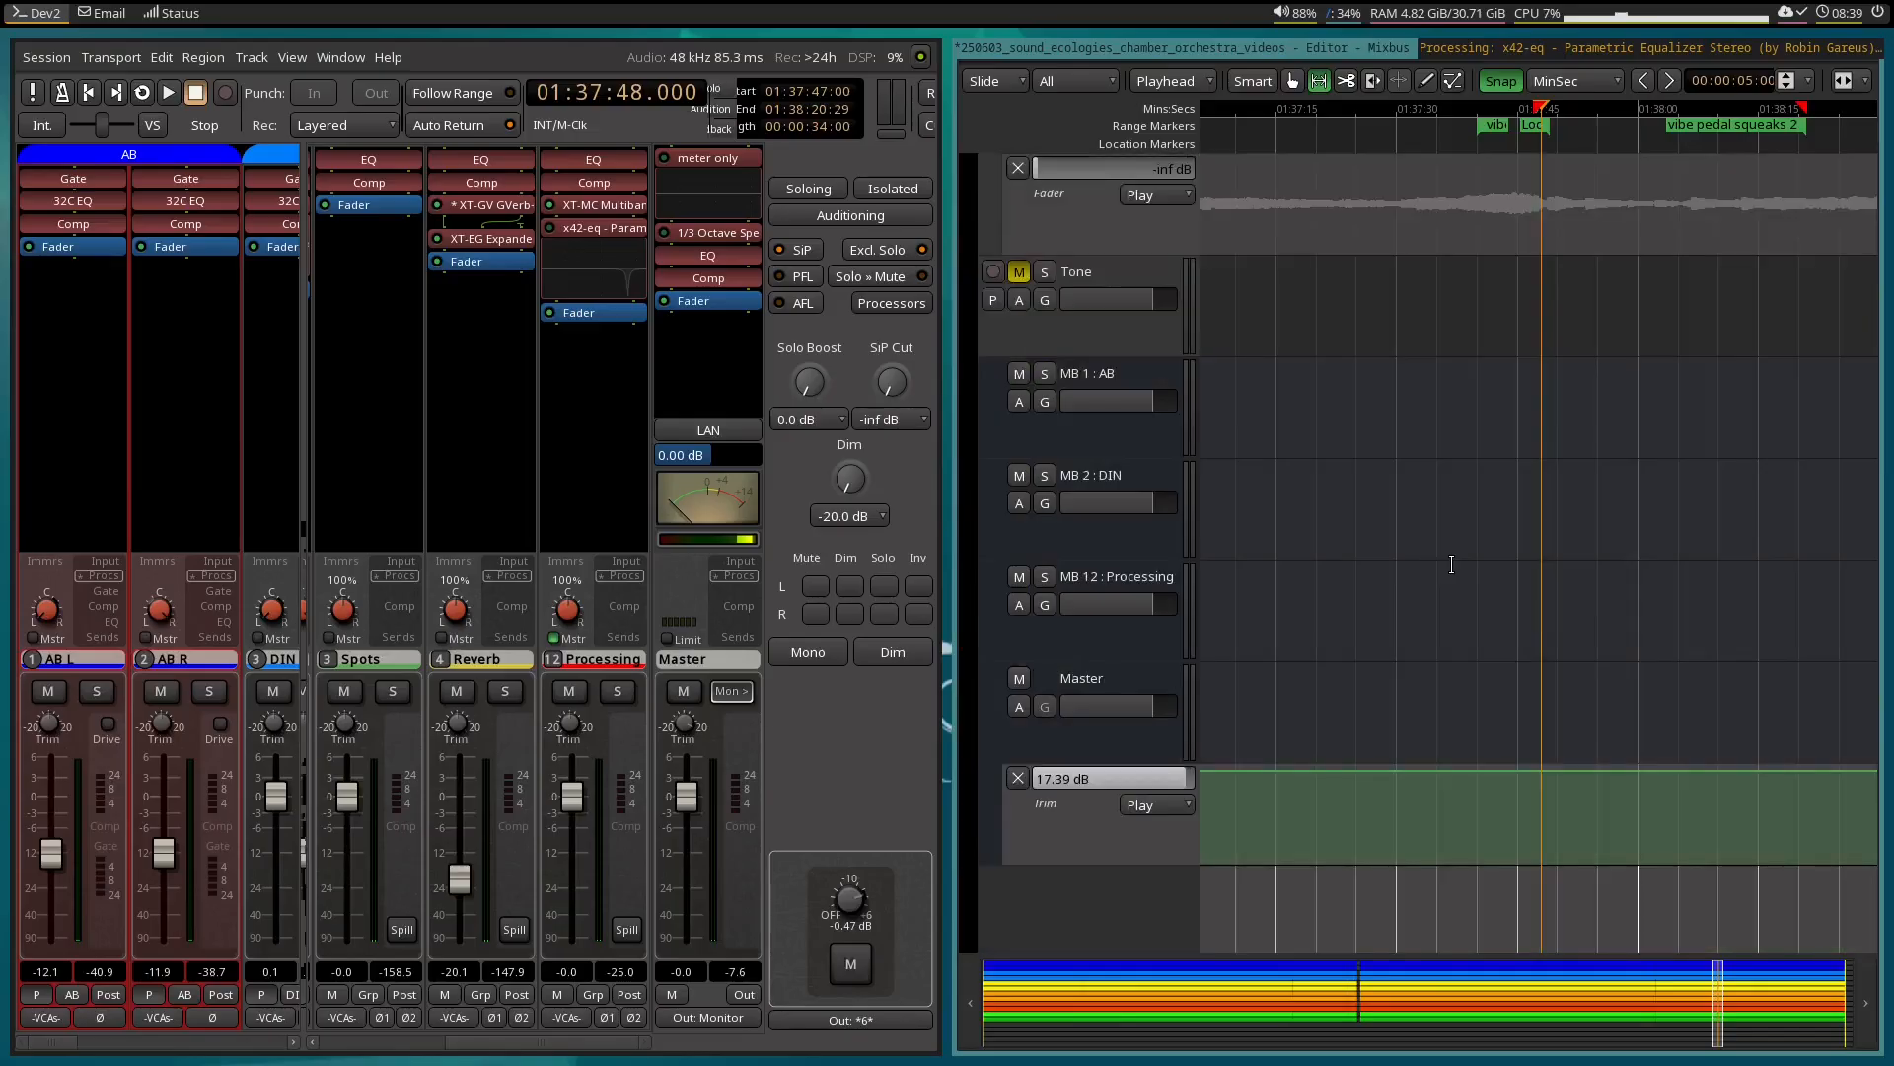
{"action": "scroll", "coordinate": [1451, 564], "scroll_direction": "down", "scroll_amount": 1}
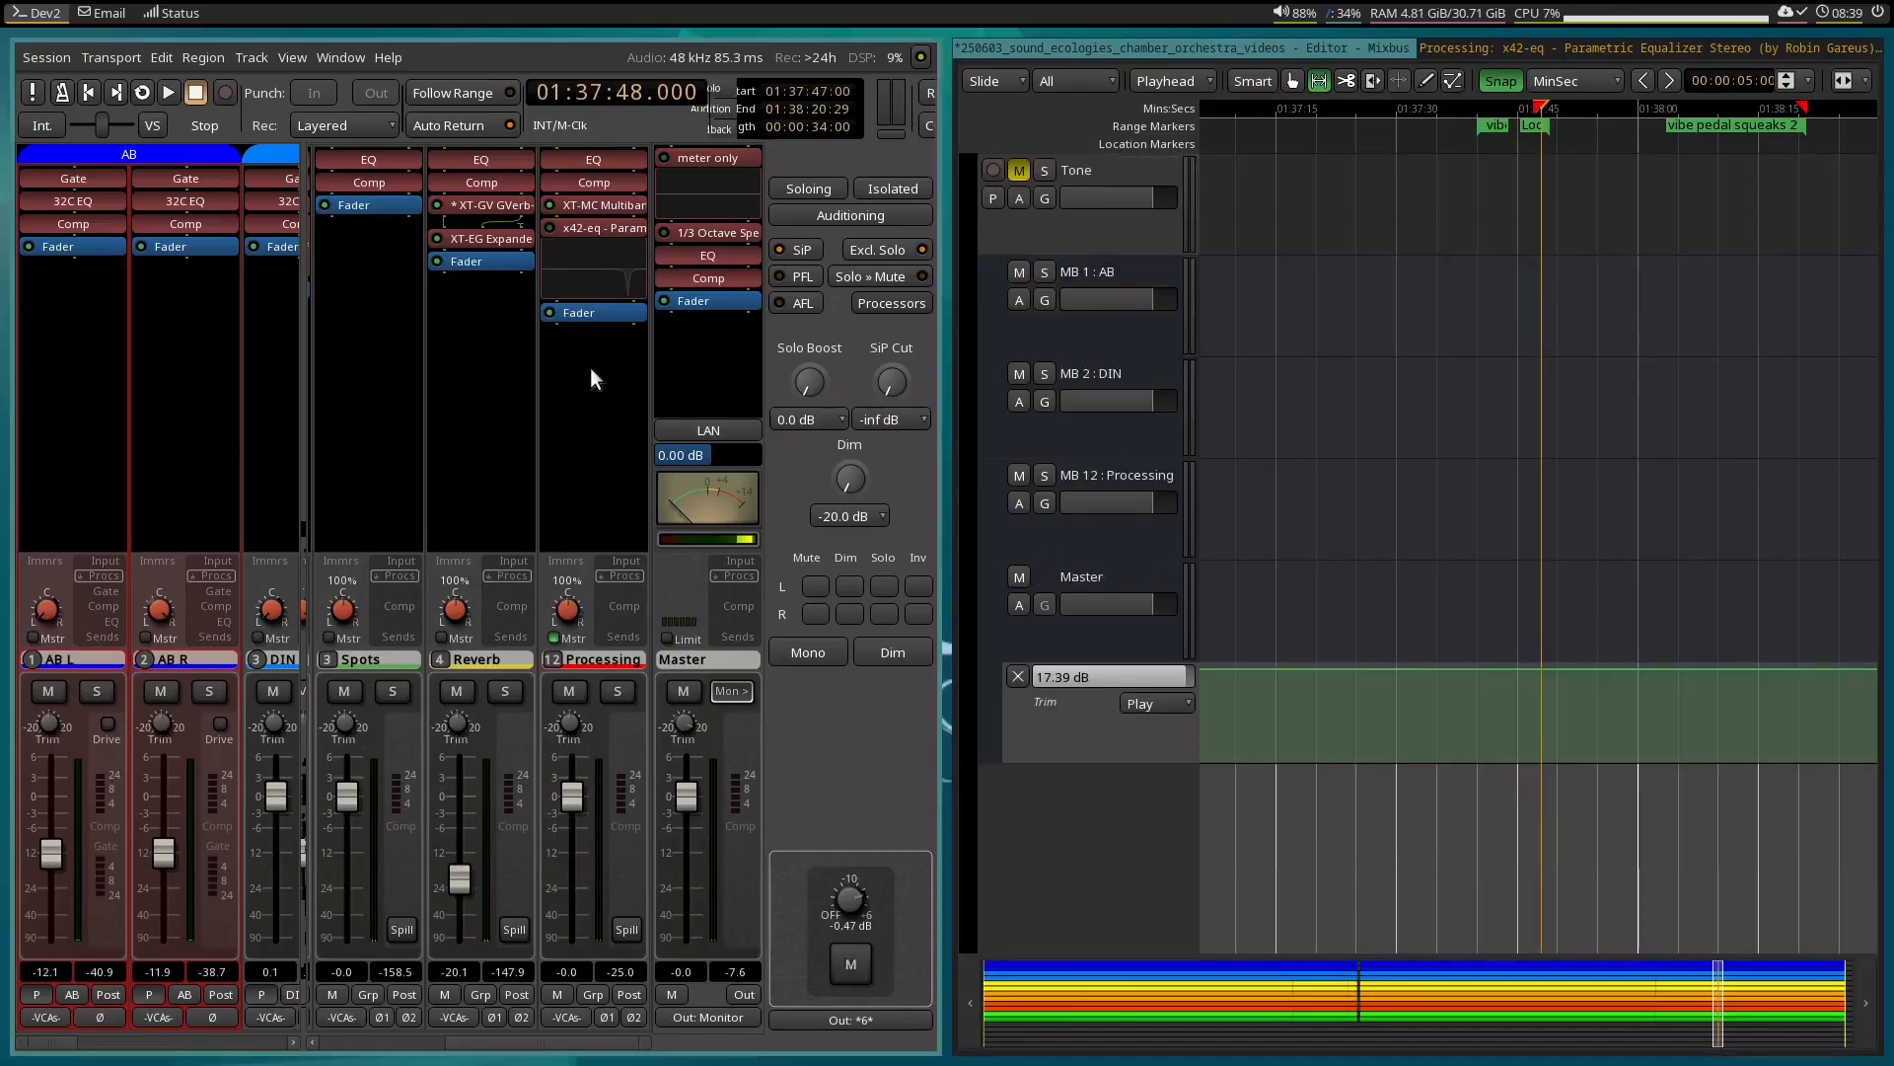
{"action": "right_click", "coordinate": [568, 227]}
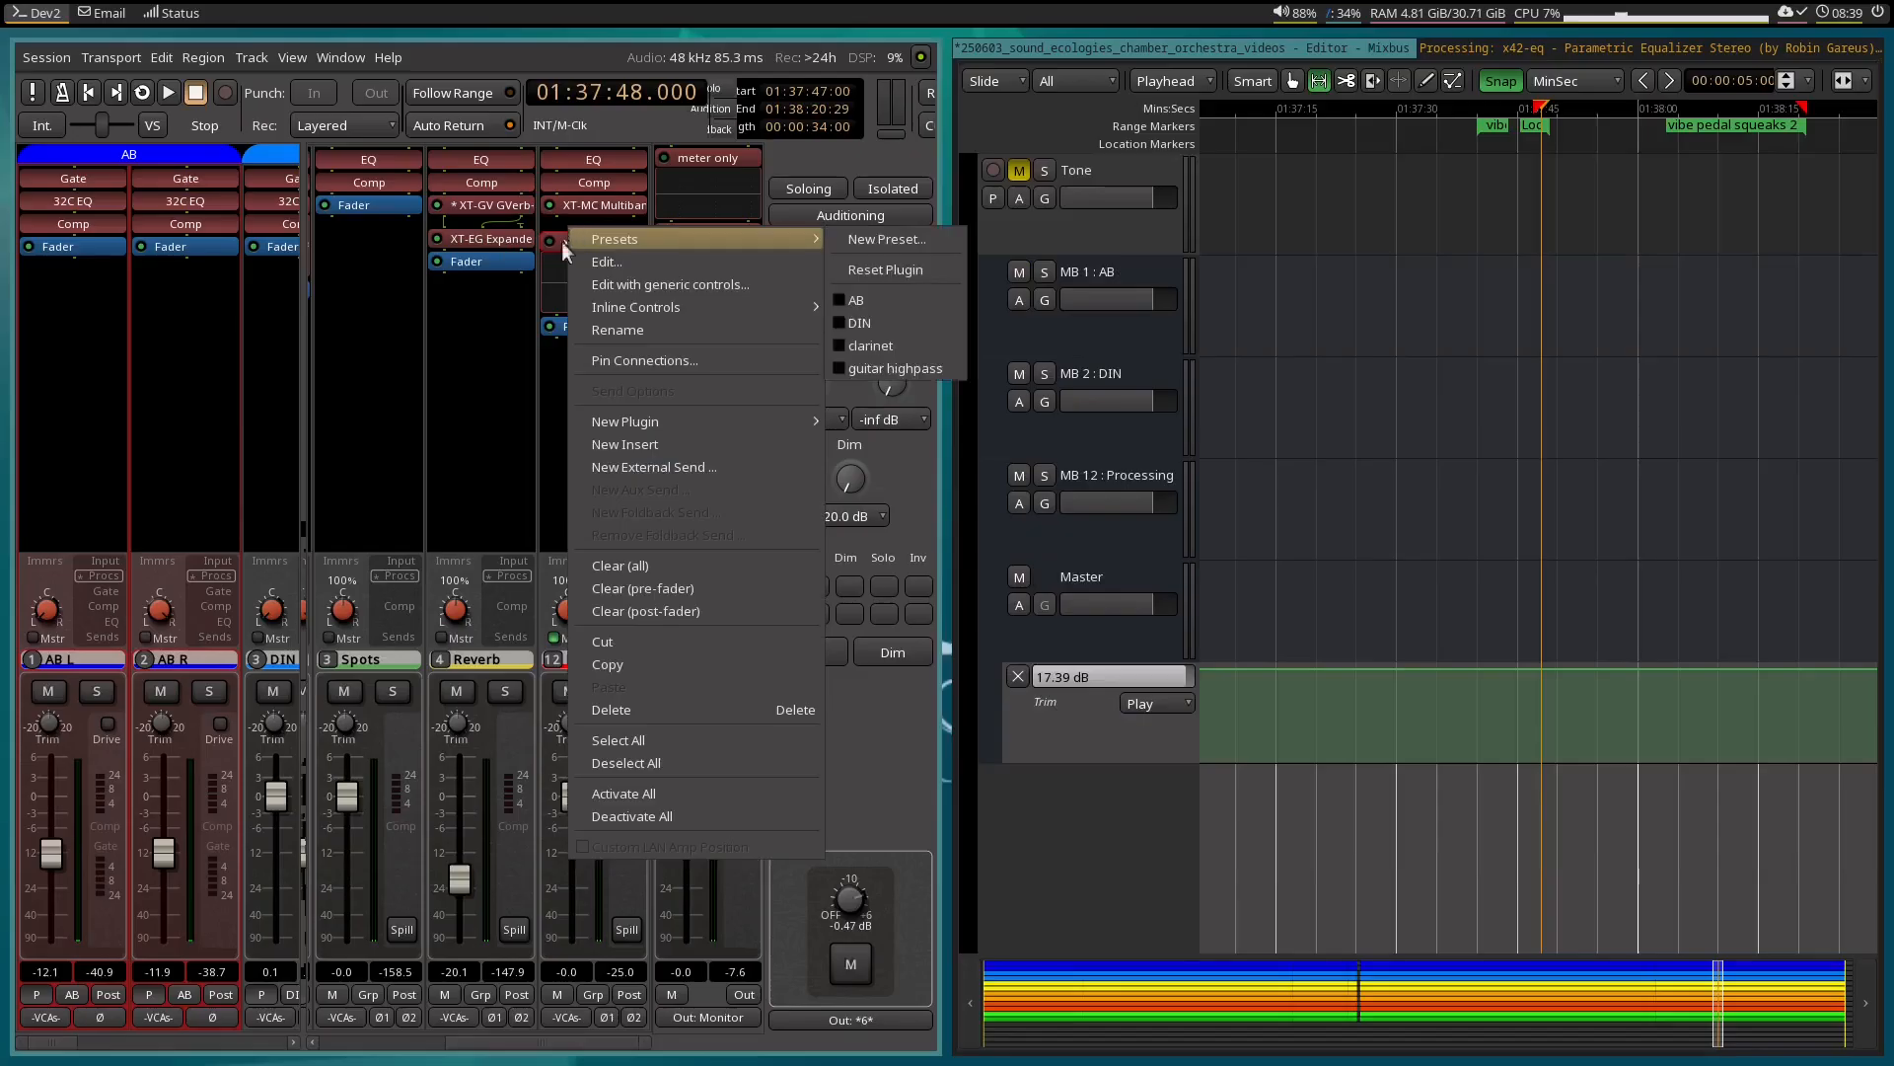
{"action": "left_click", "coordinate": [691, 342]}
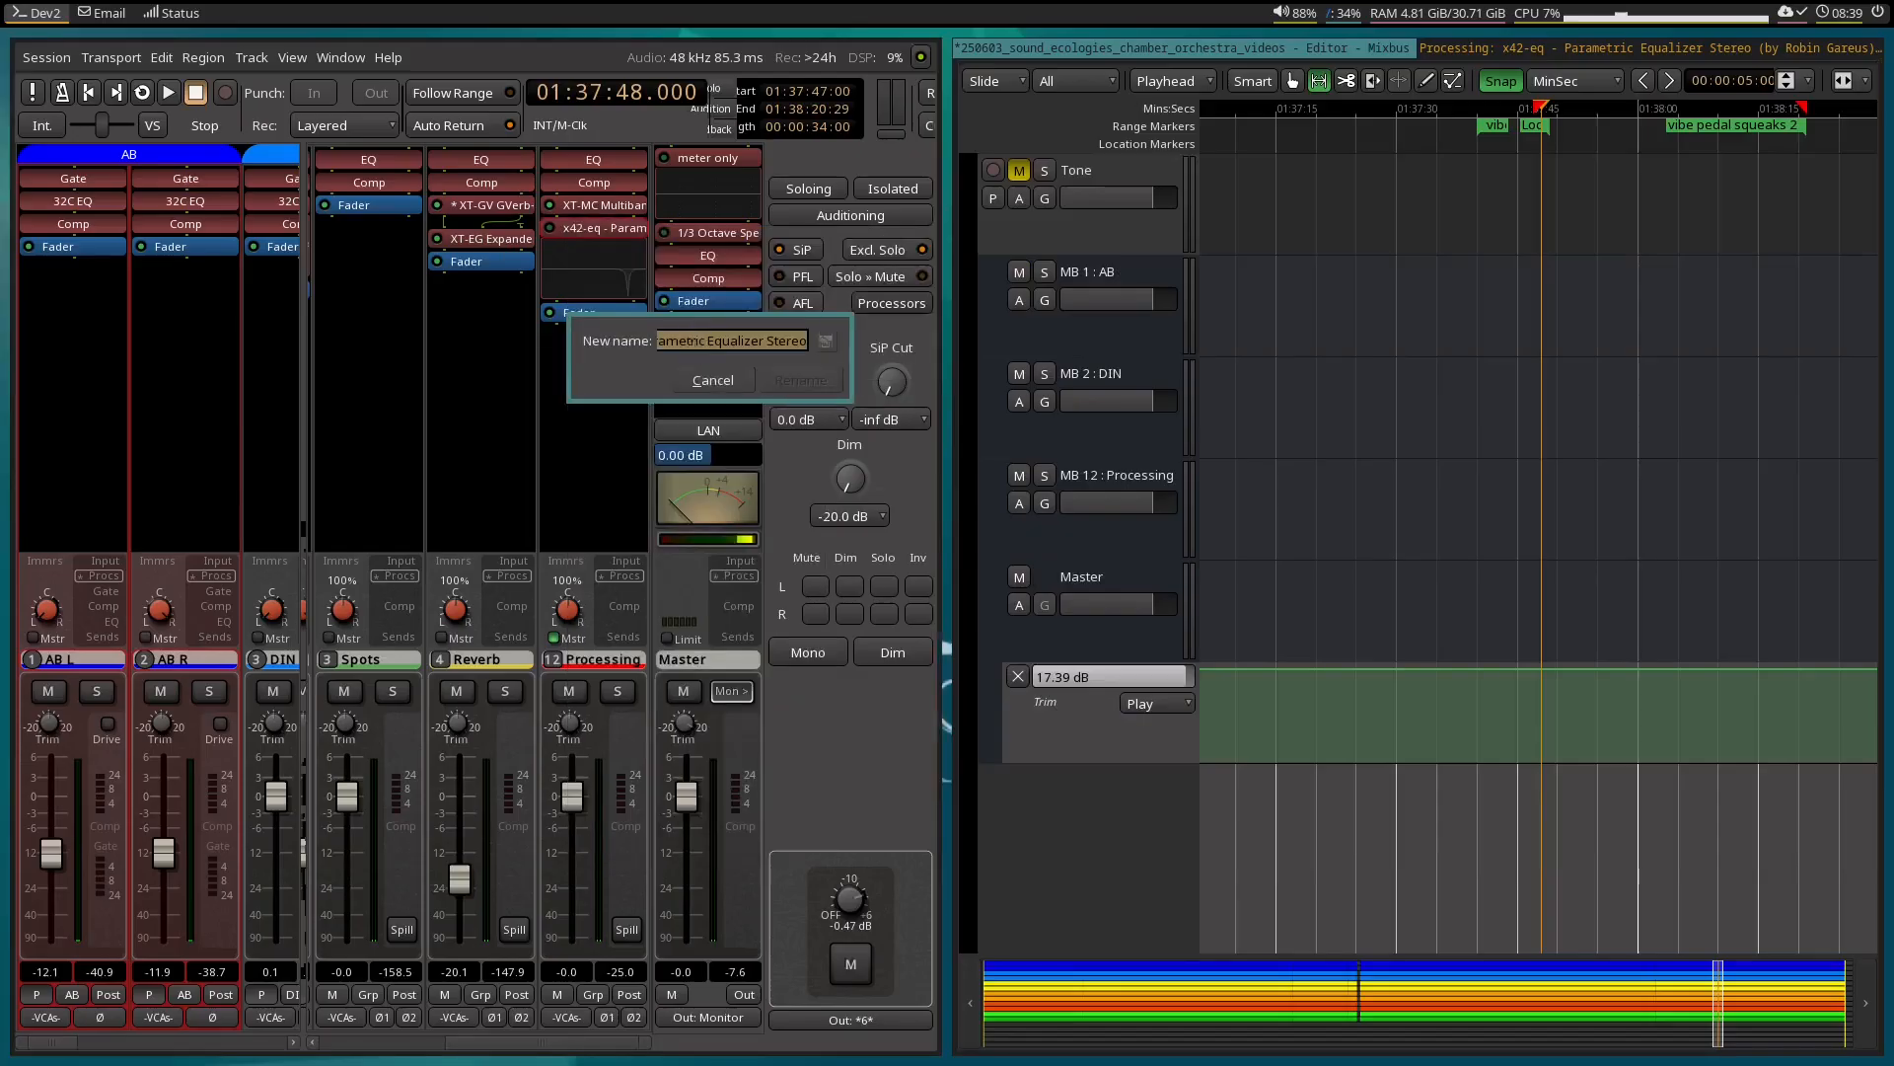
{"action": "type", "text": "vibe pedal squeak"}
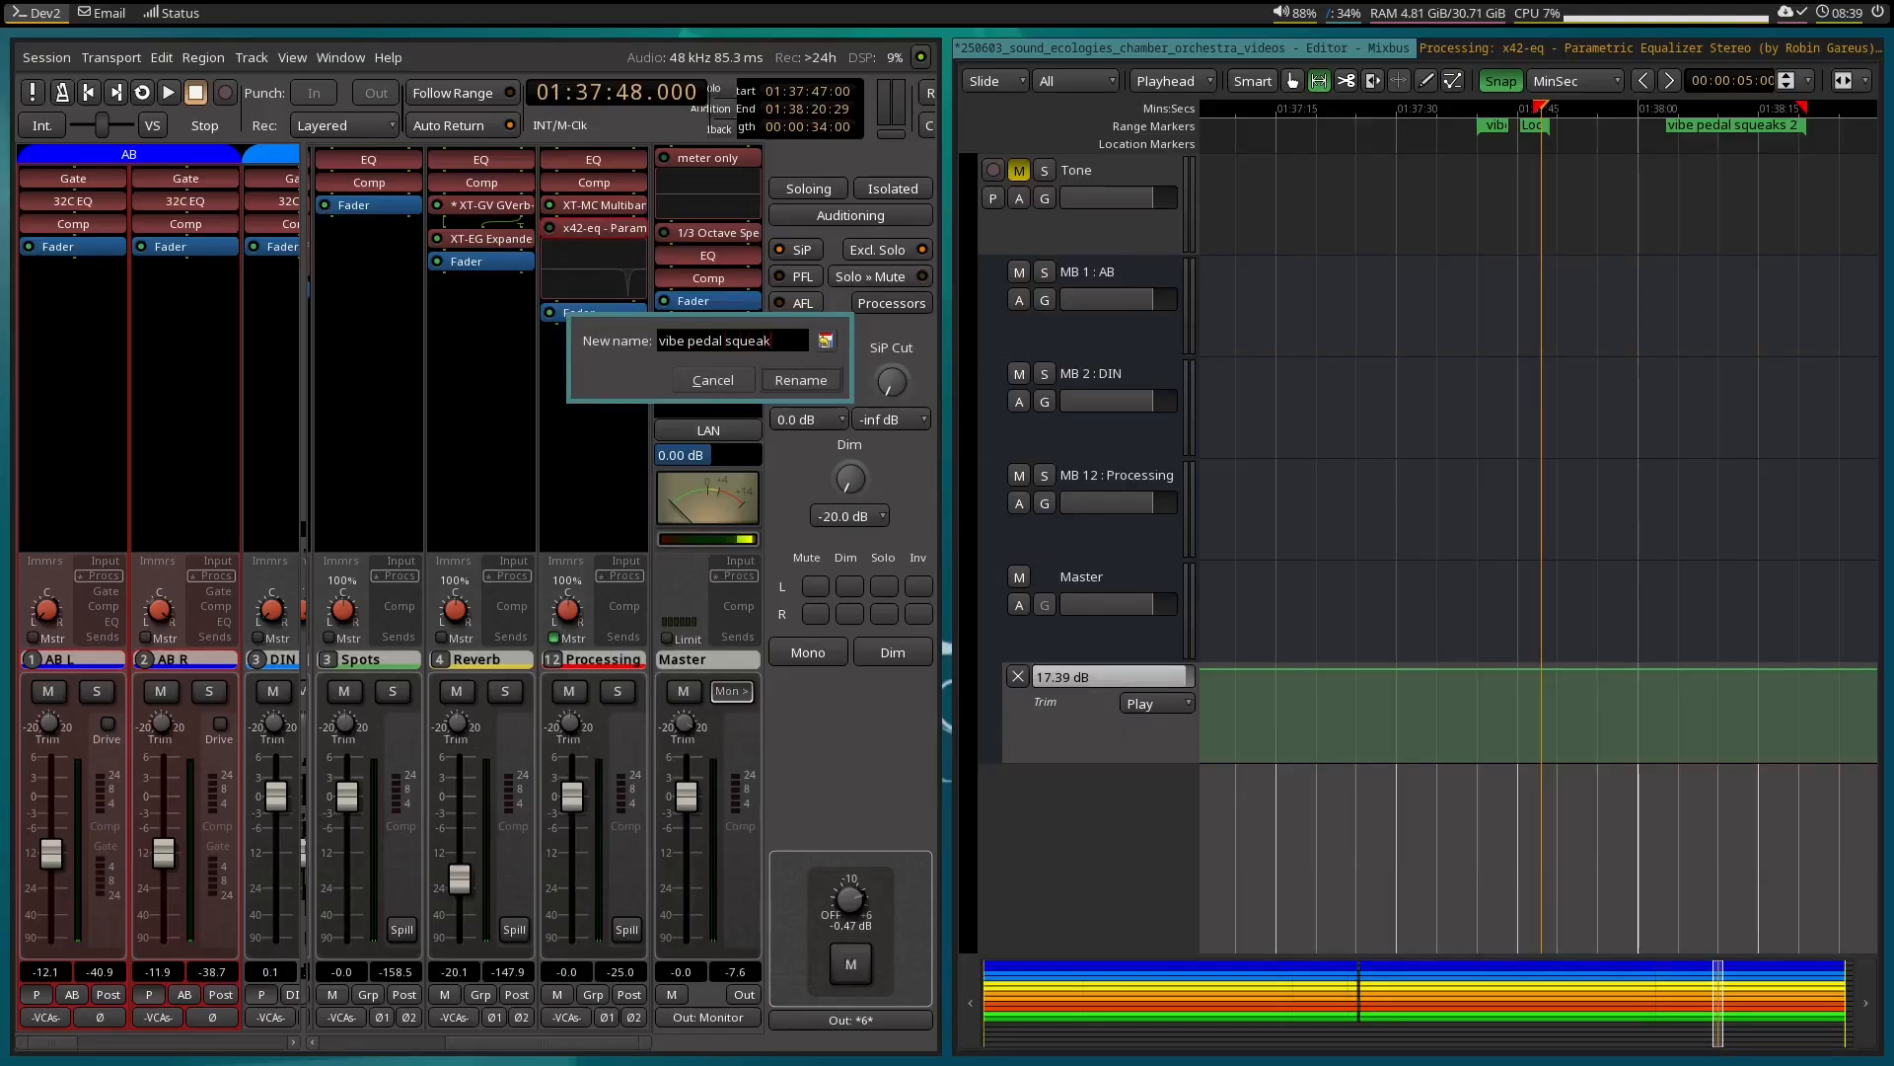
{"action": "key", "text": "Return"}
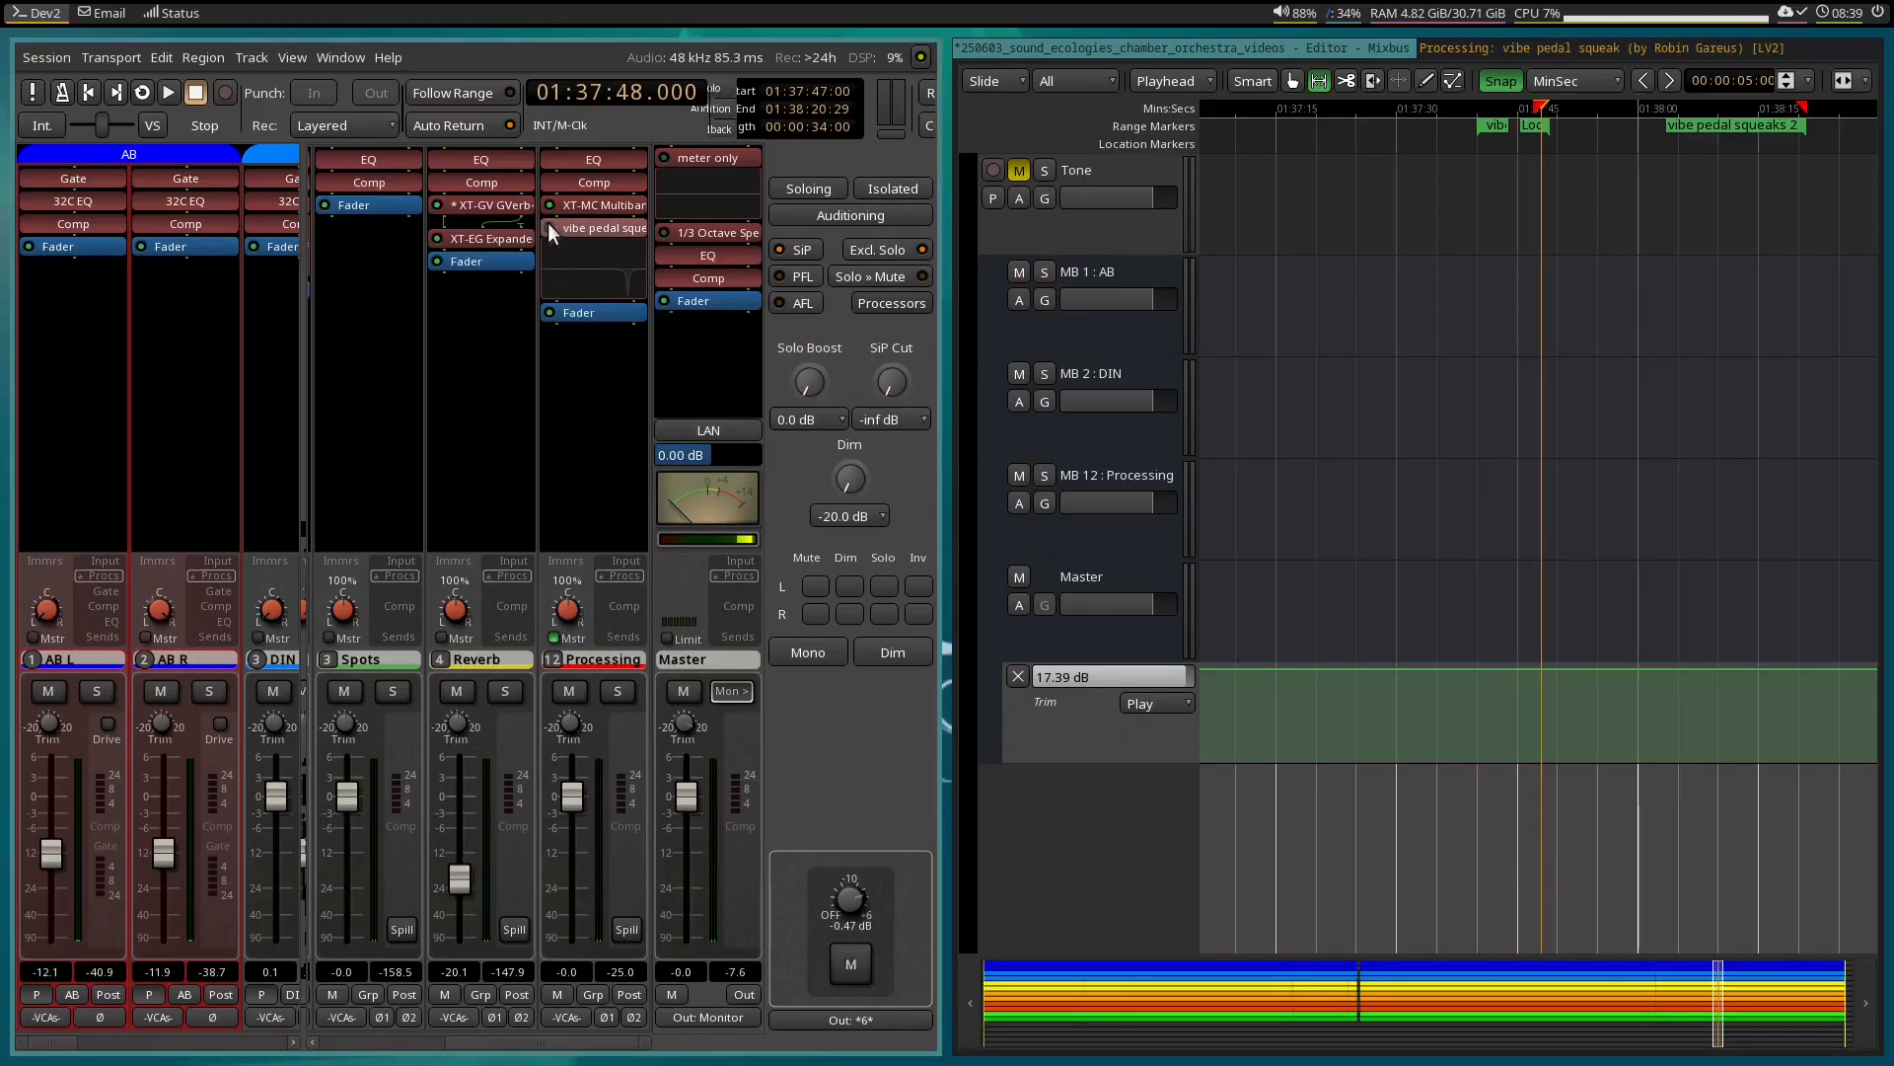
Show the Gain 4 automation lane of the parametric EQ on the Processing bus and set its value to 0 dB.
{"action": "left_click", "coordinate": [1020, 503]}
{"action": "mouse_move", "coordinate": [1123, 604]}
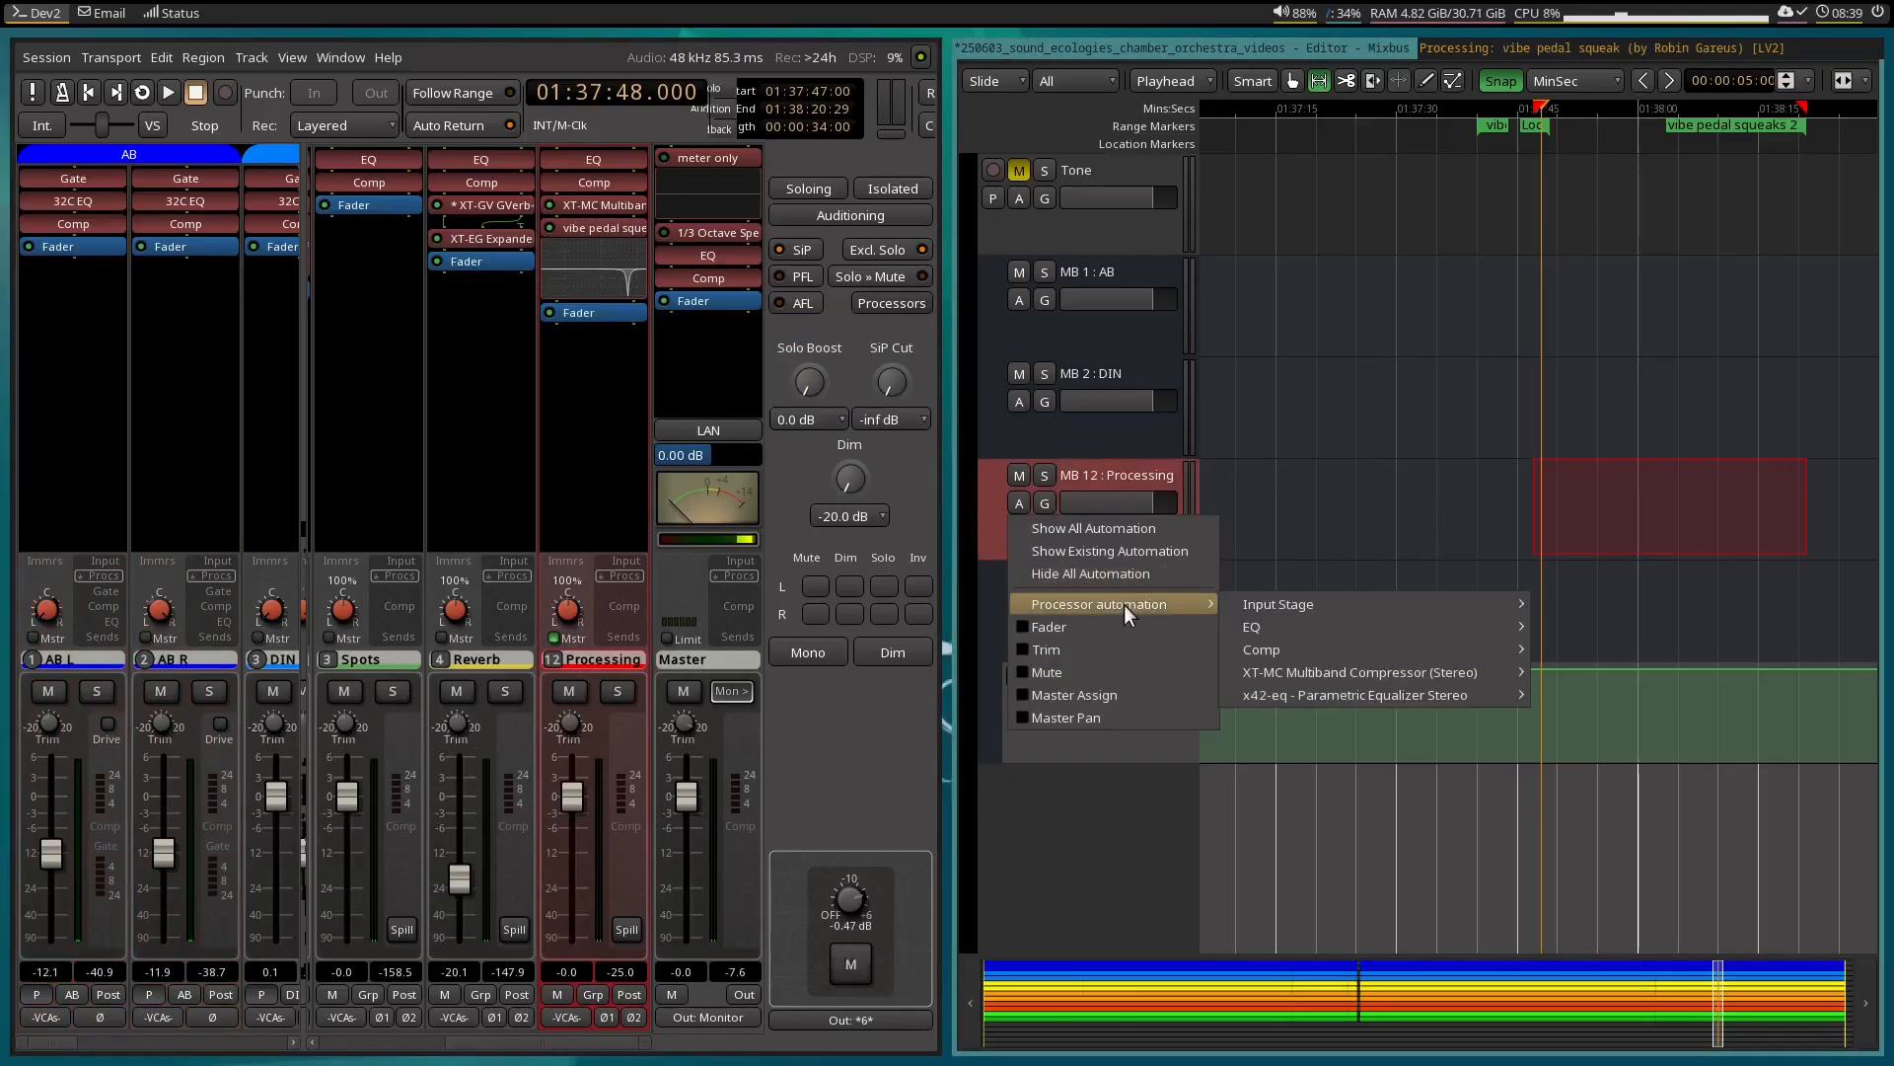
{"action": "mouse_move", "coordinate": [1419, 692]}
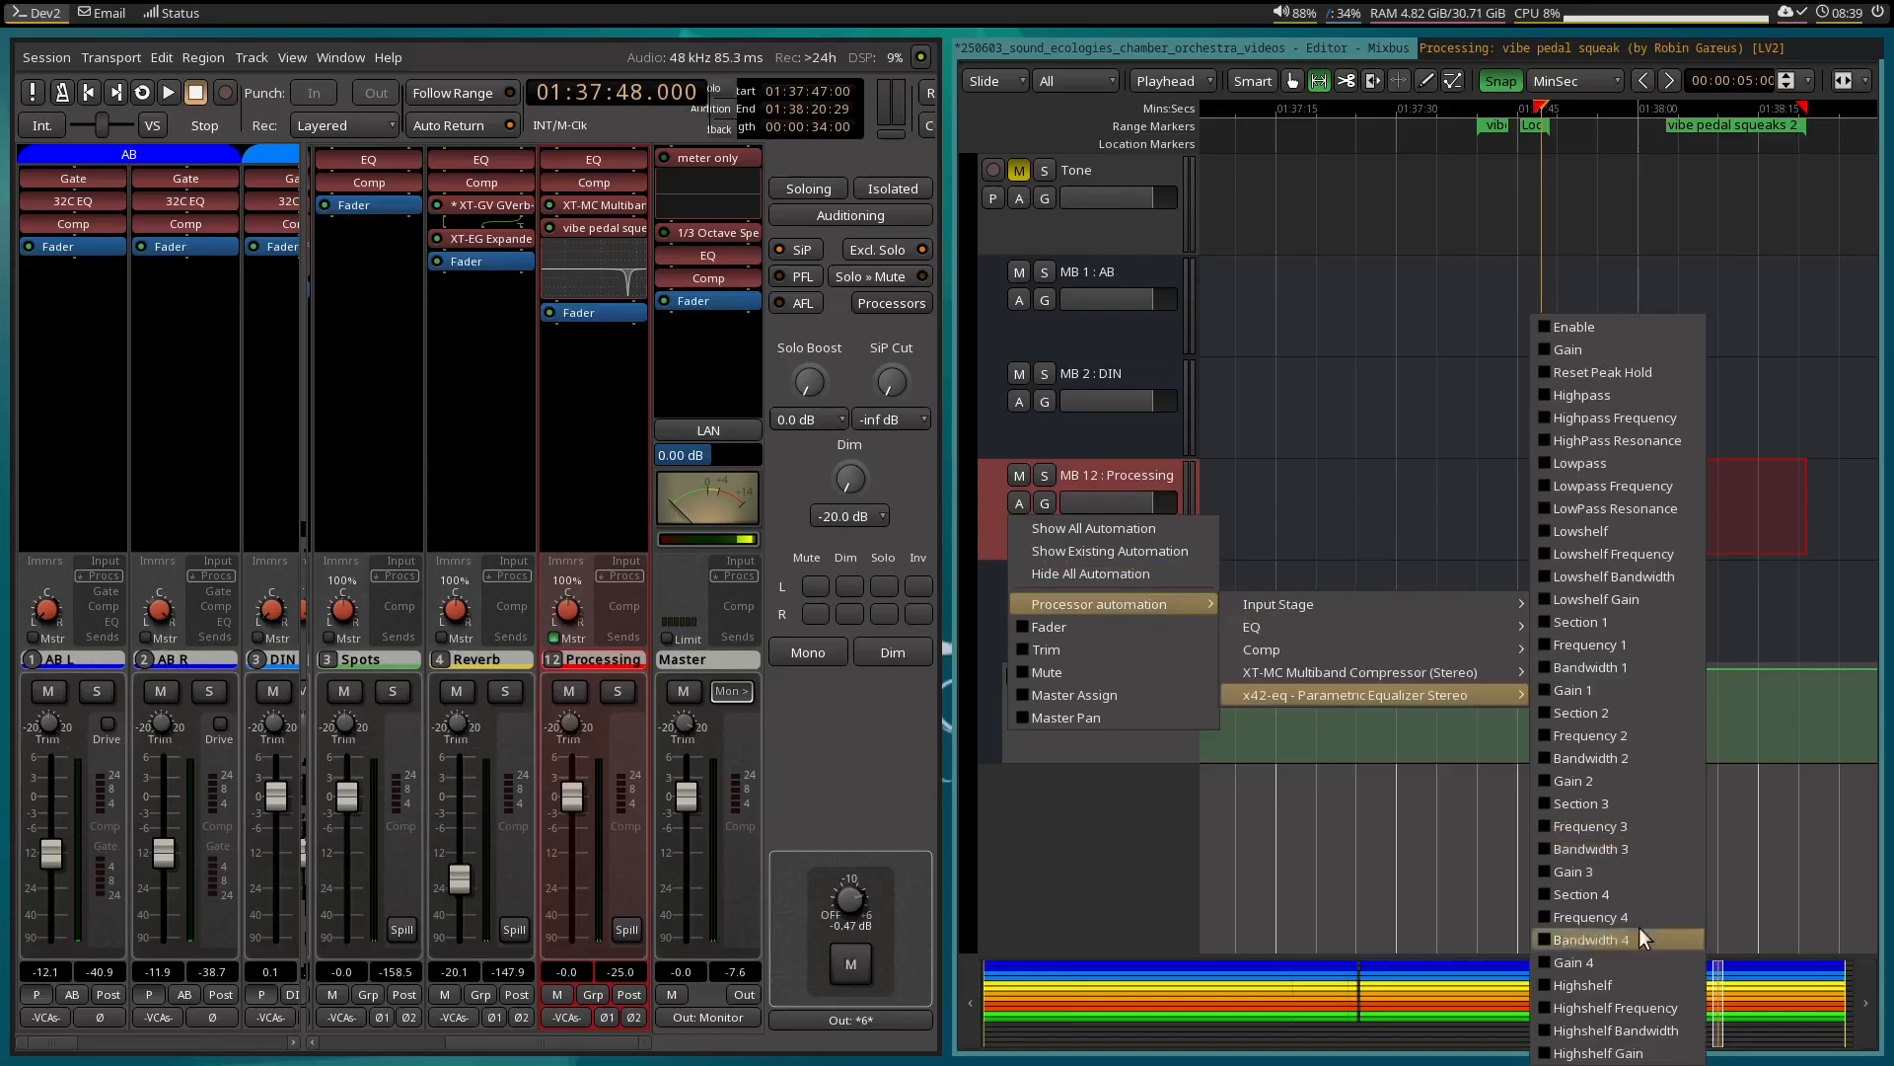
{"action": "left_click", "coordinate": [1630, 969]}
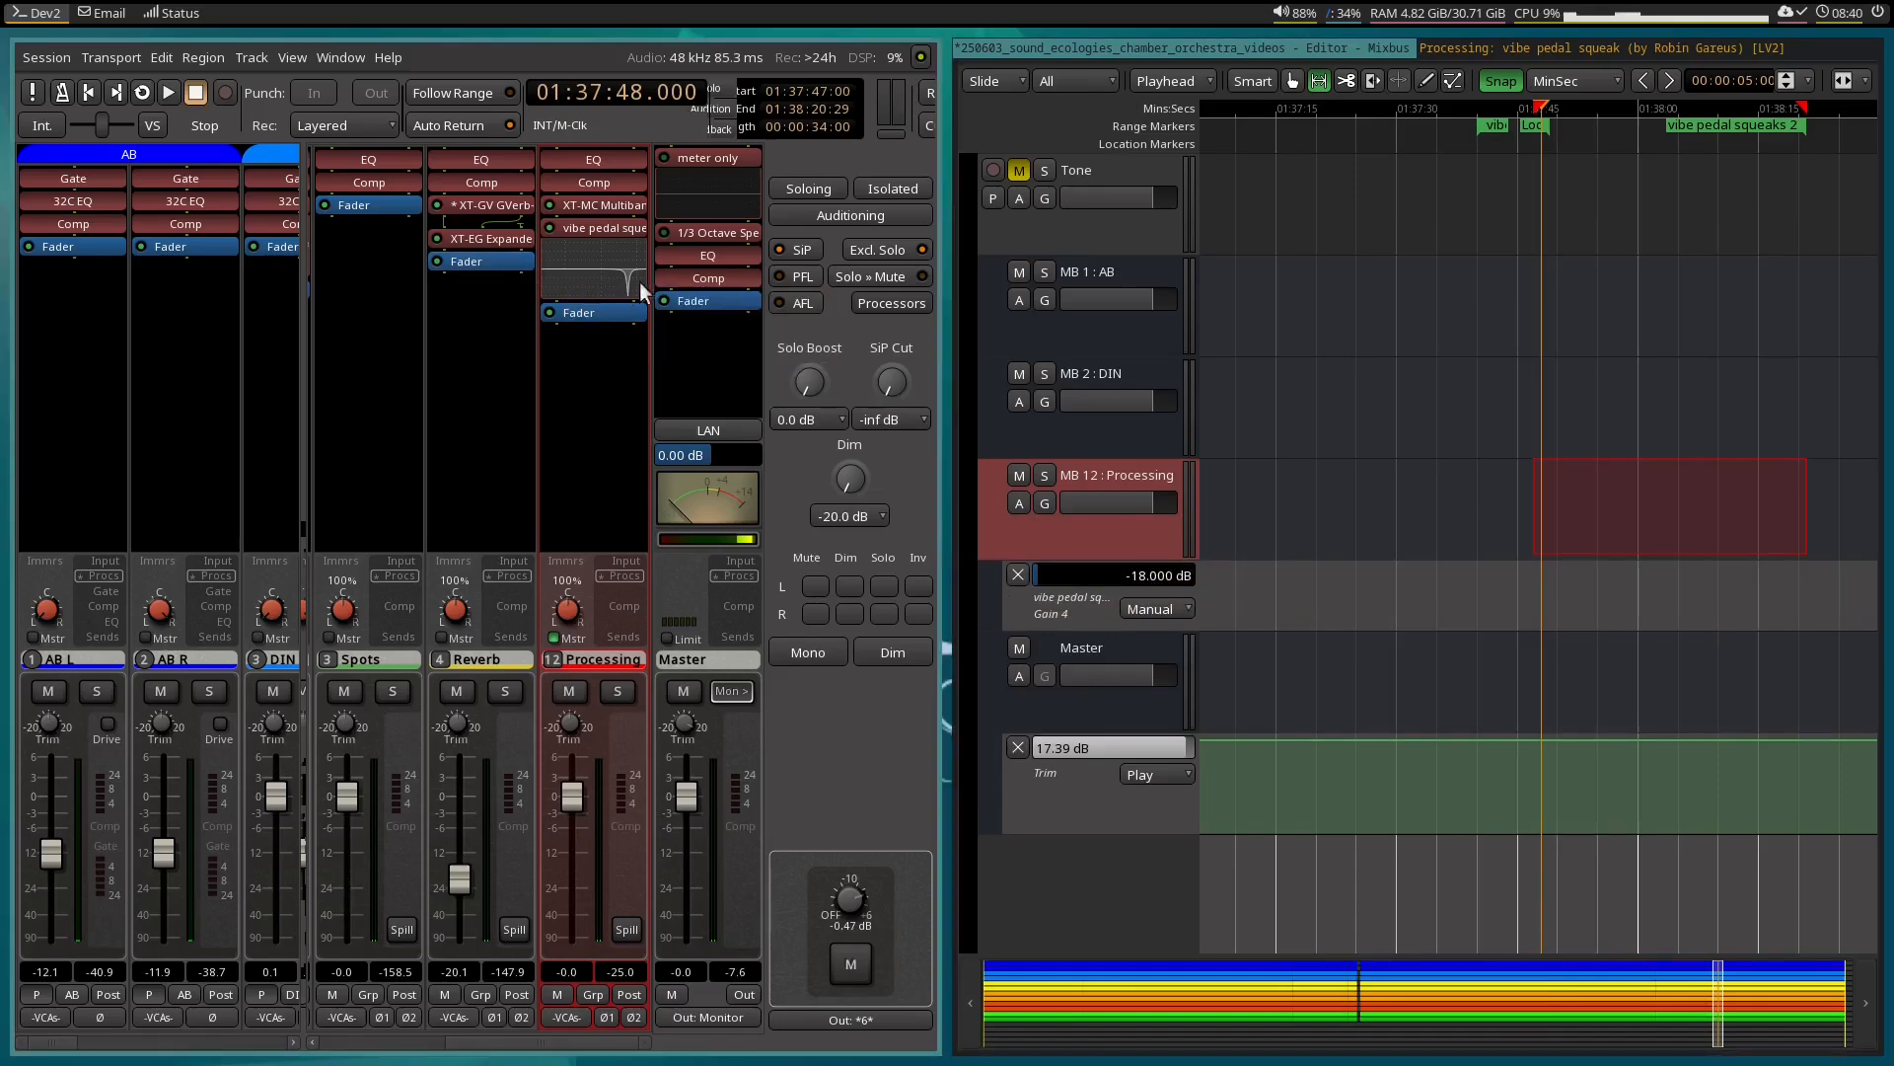
{"action": "left_click", "coordinate": [1129, 572], "text": "shift"}
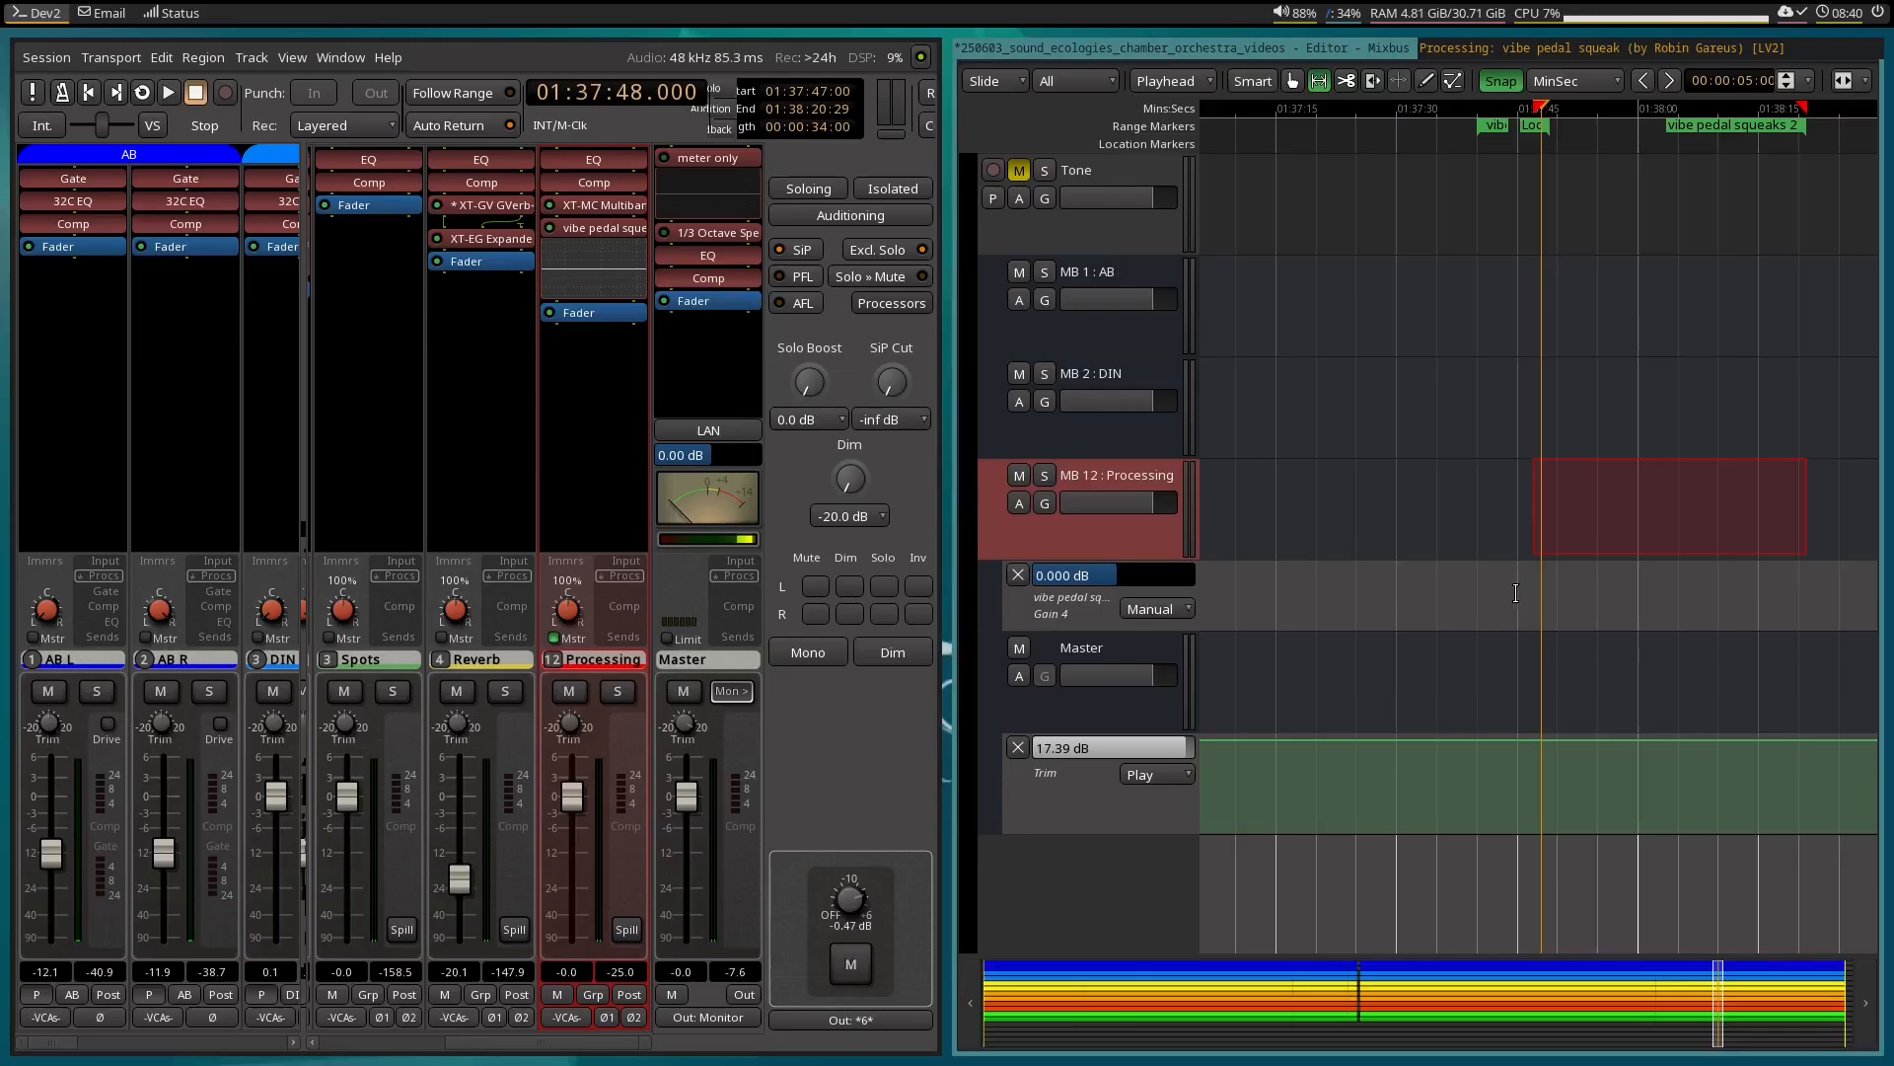
Automate Gain 4 to dip from 0 dB to -18 dB between about 01:37:50 and 01:38:12, with short ramps on both sides.
{"action": "key", "text": "e"}
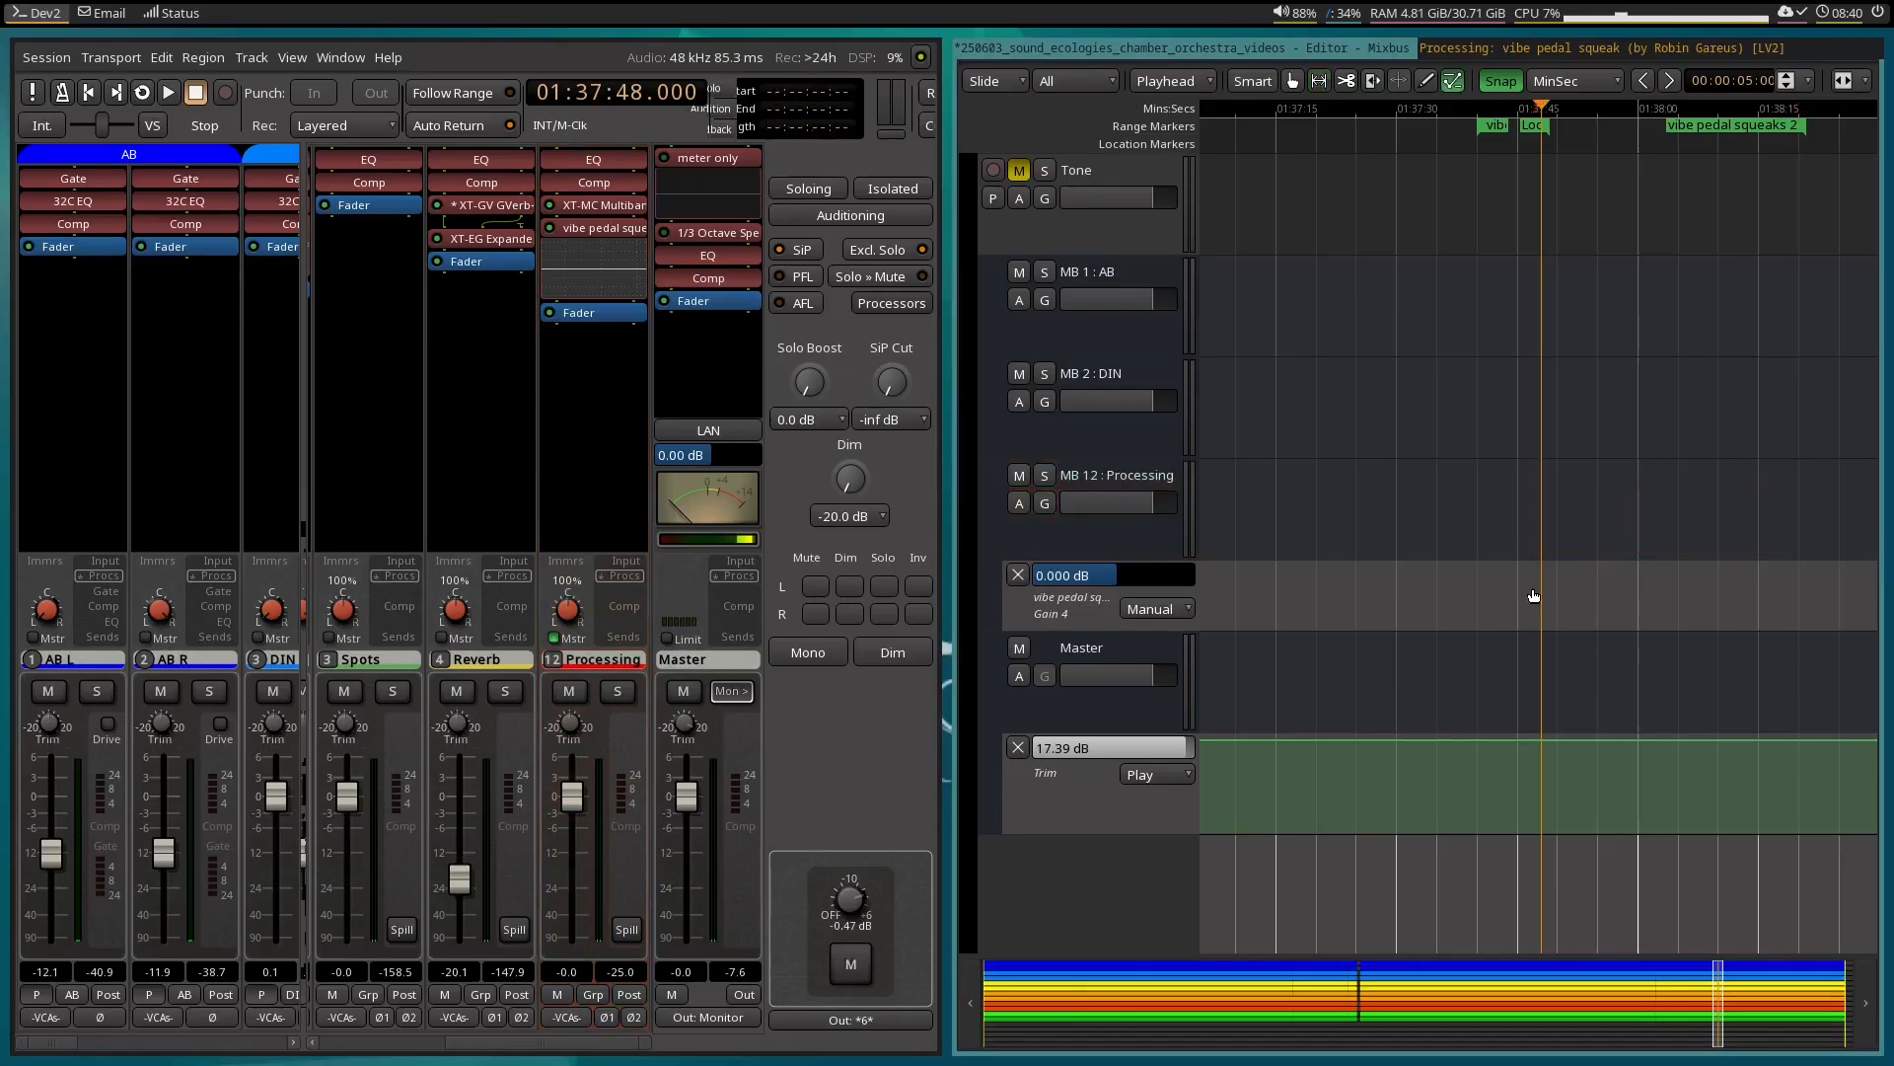
{"action": "left_click", "coordinate": [1531, 595]}
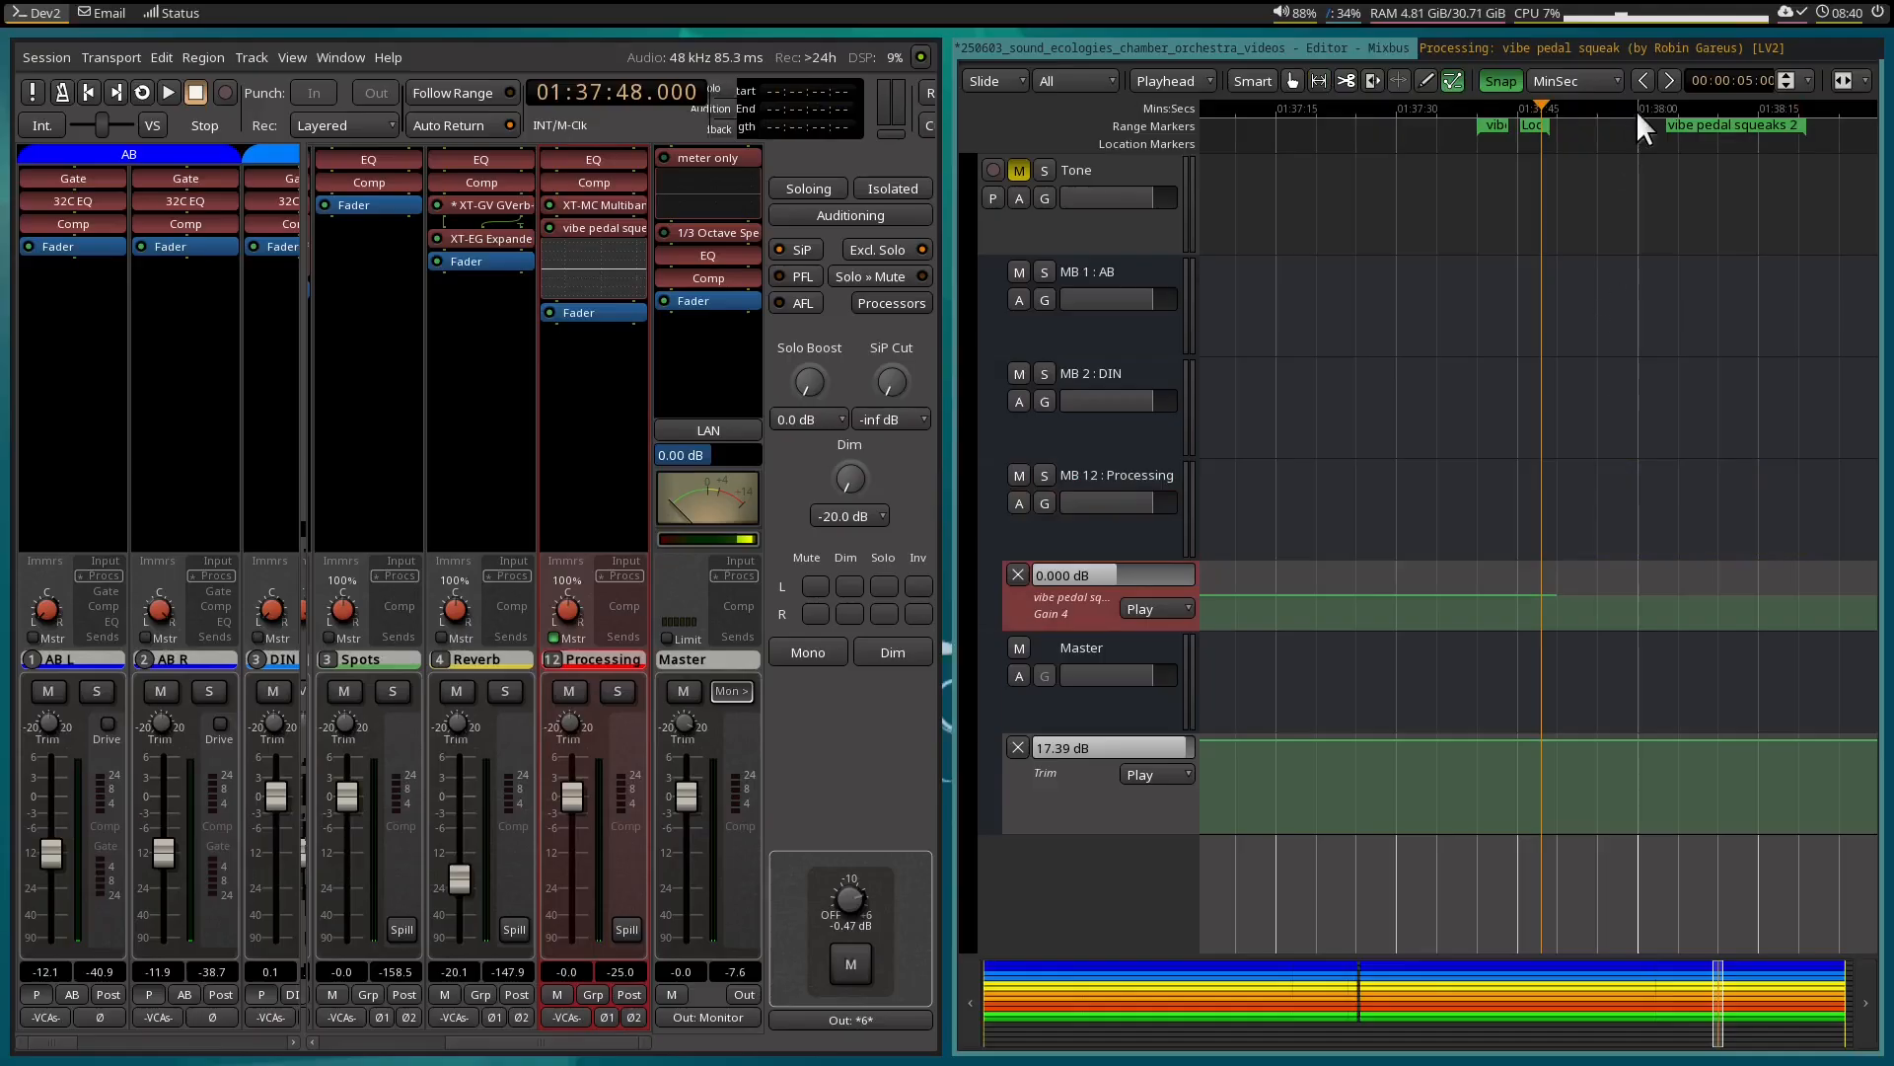
{"action": "scroll", "coordinate": [1624, 163], "scroll_direction": "up", "scroll_amount": 15}
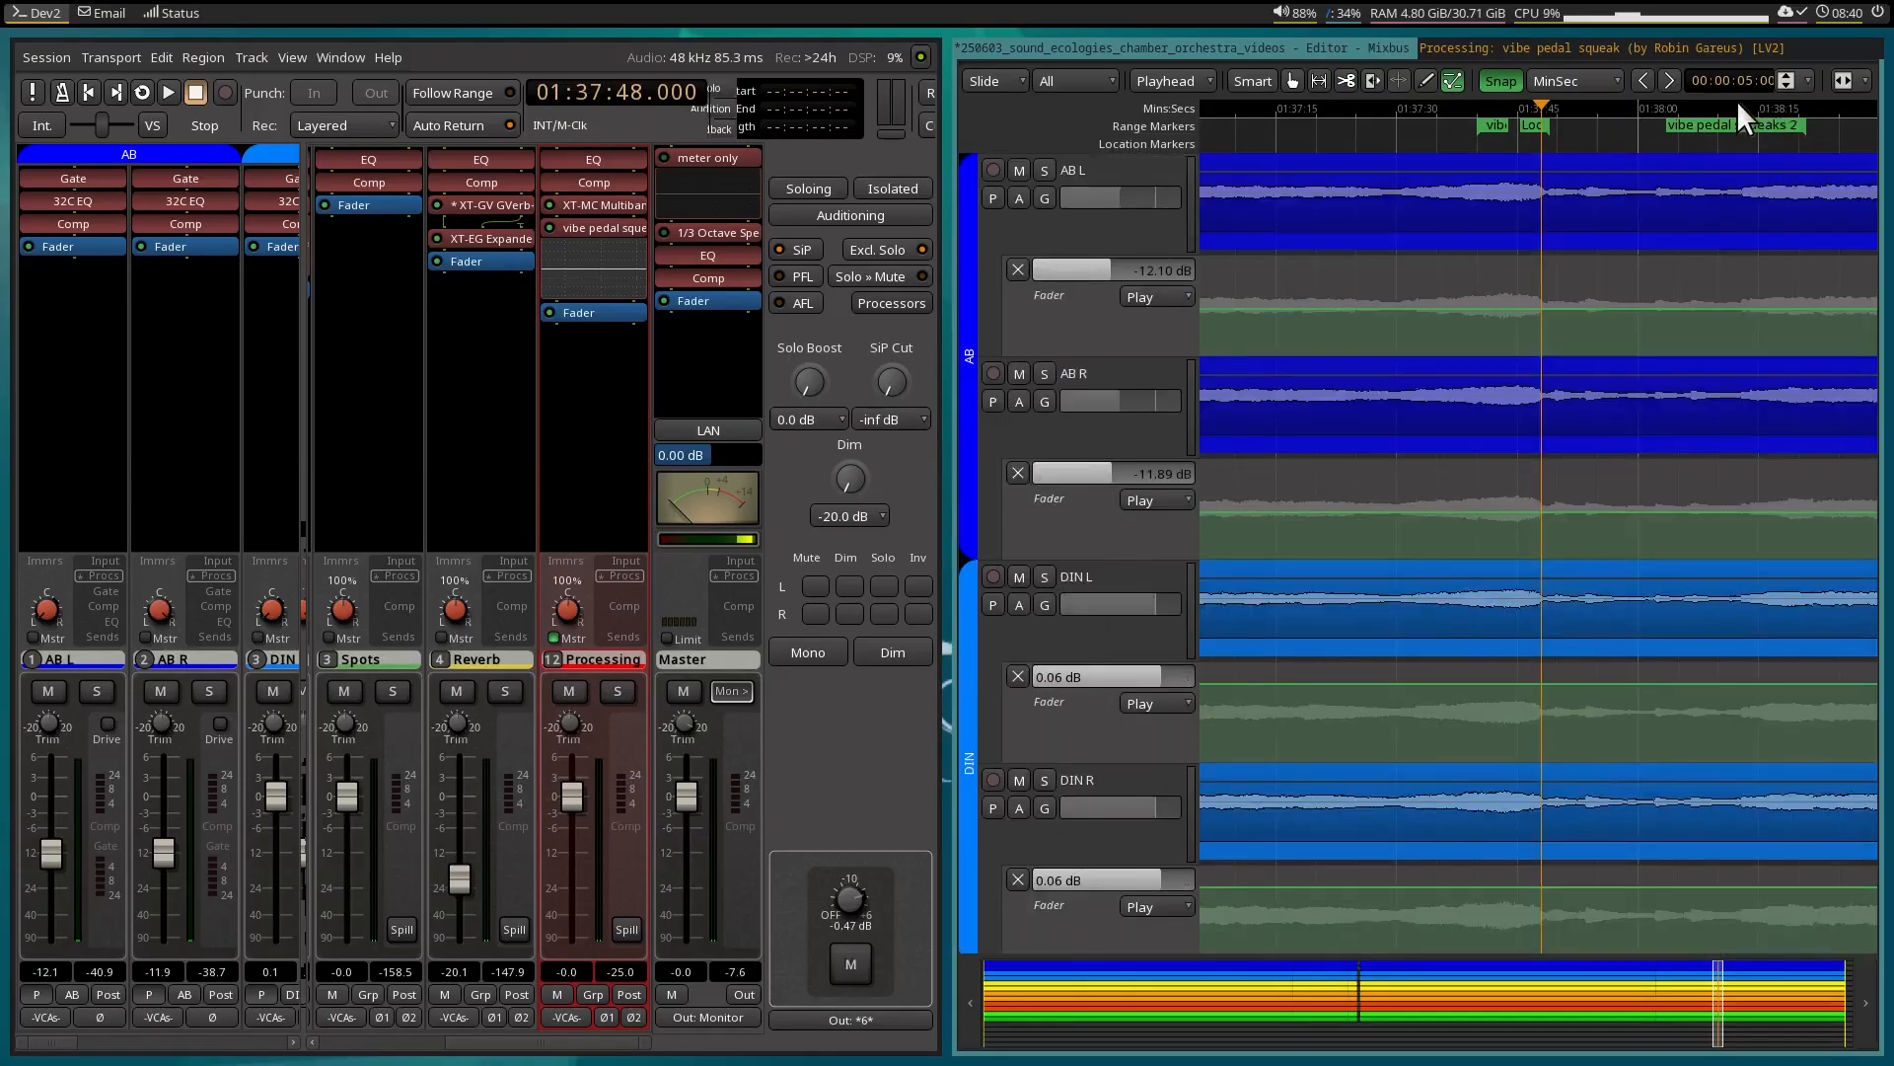
{"action": "left_click", "coordinate": [1745, 105]}
{"action": "scroll", "coordinate": [1683, 561], "scroll_direction": "down", "scroll_amount": 5}
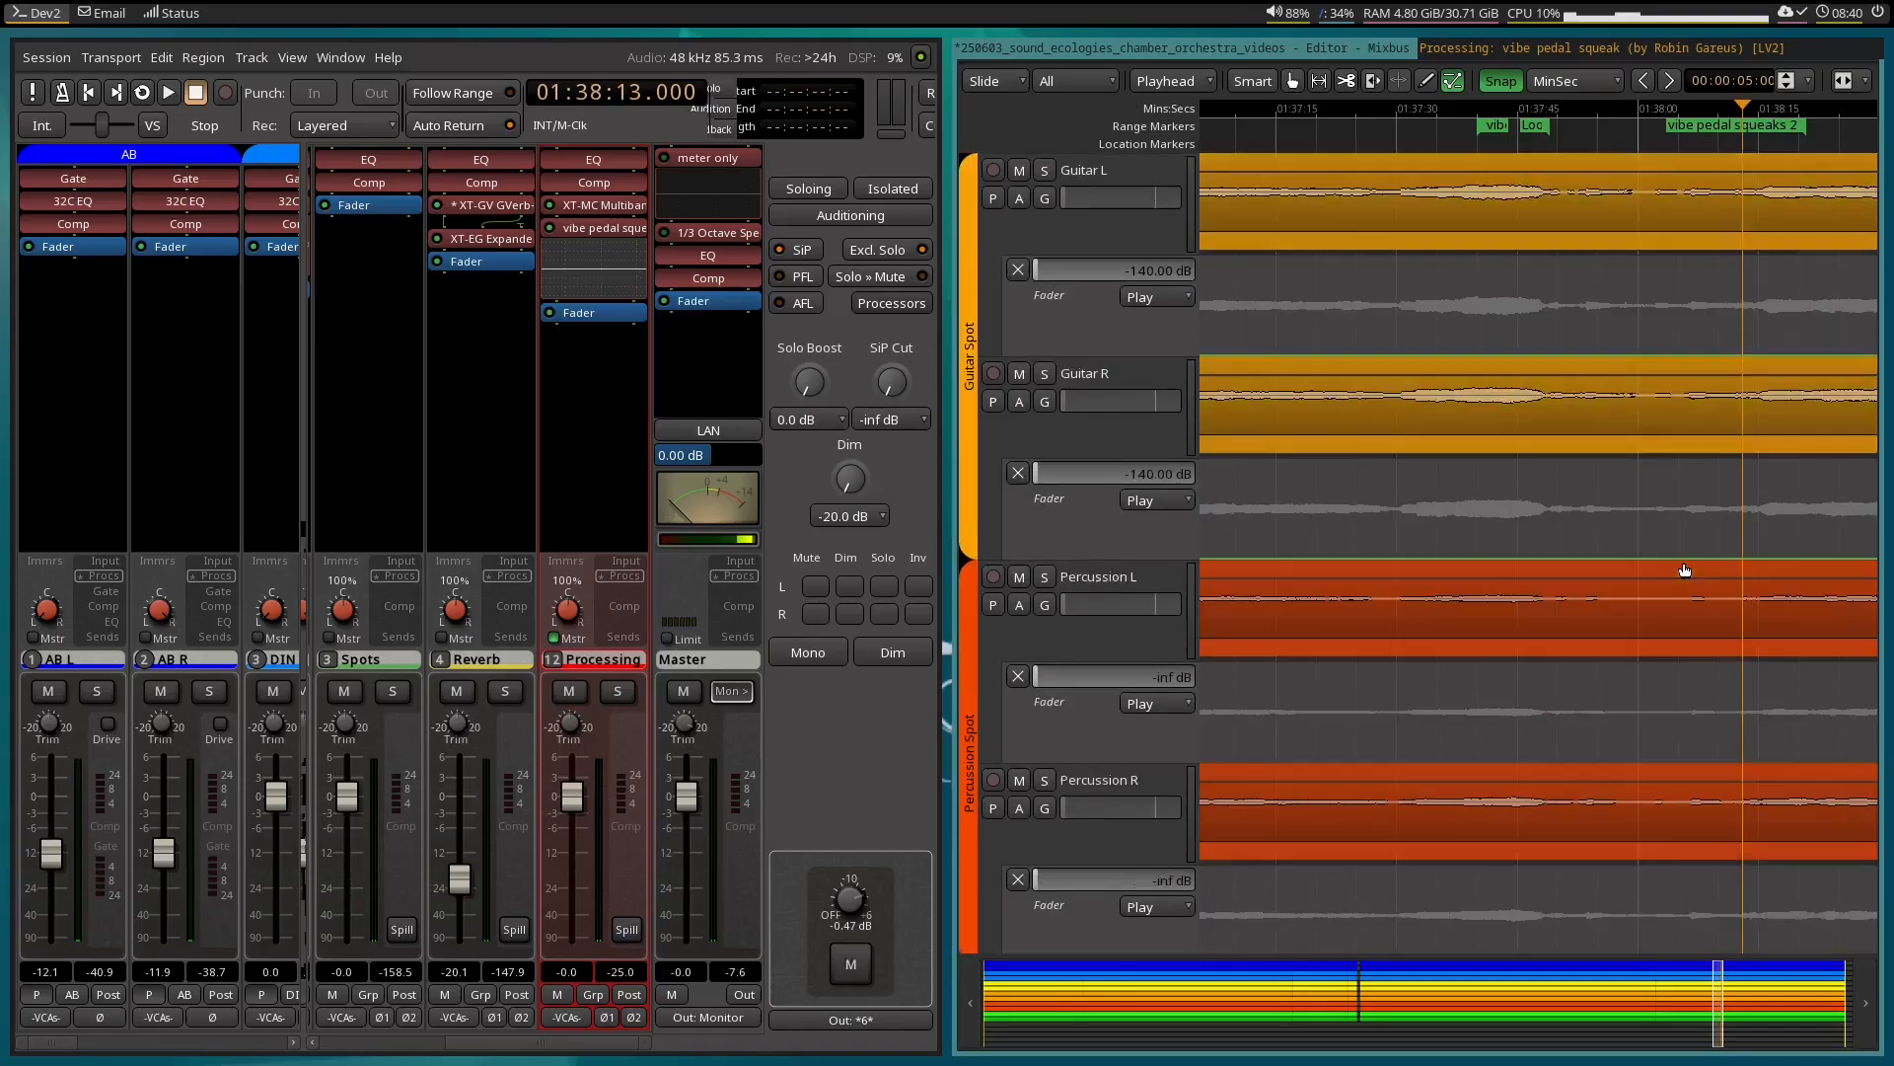
{"action": "scroll", "coordinate": [1683, 560], "scroll_direction": "down", "scroll_amount": 10}
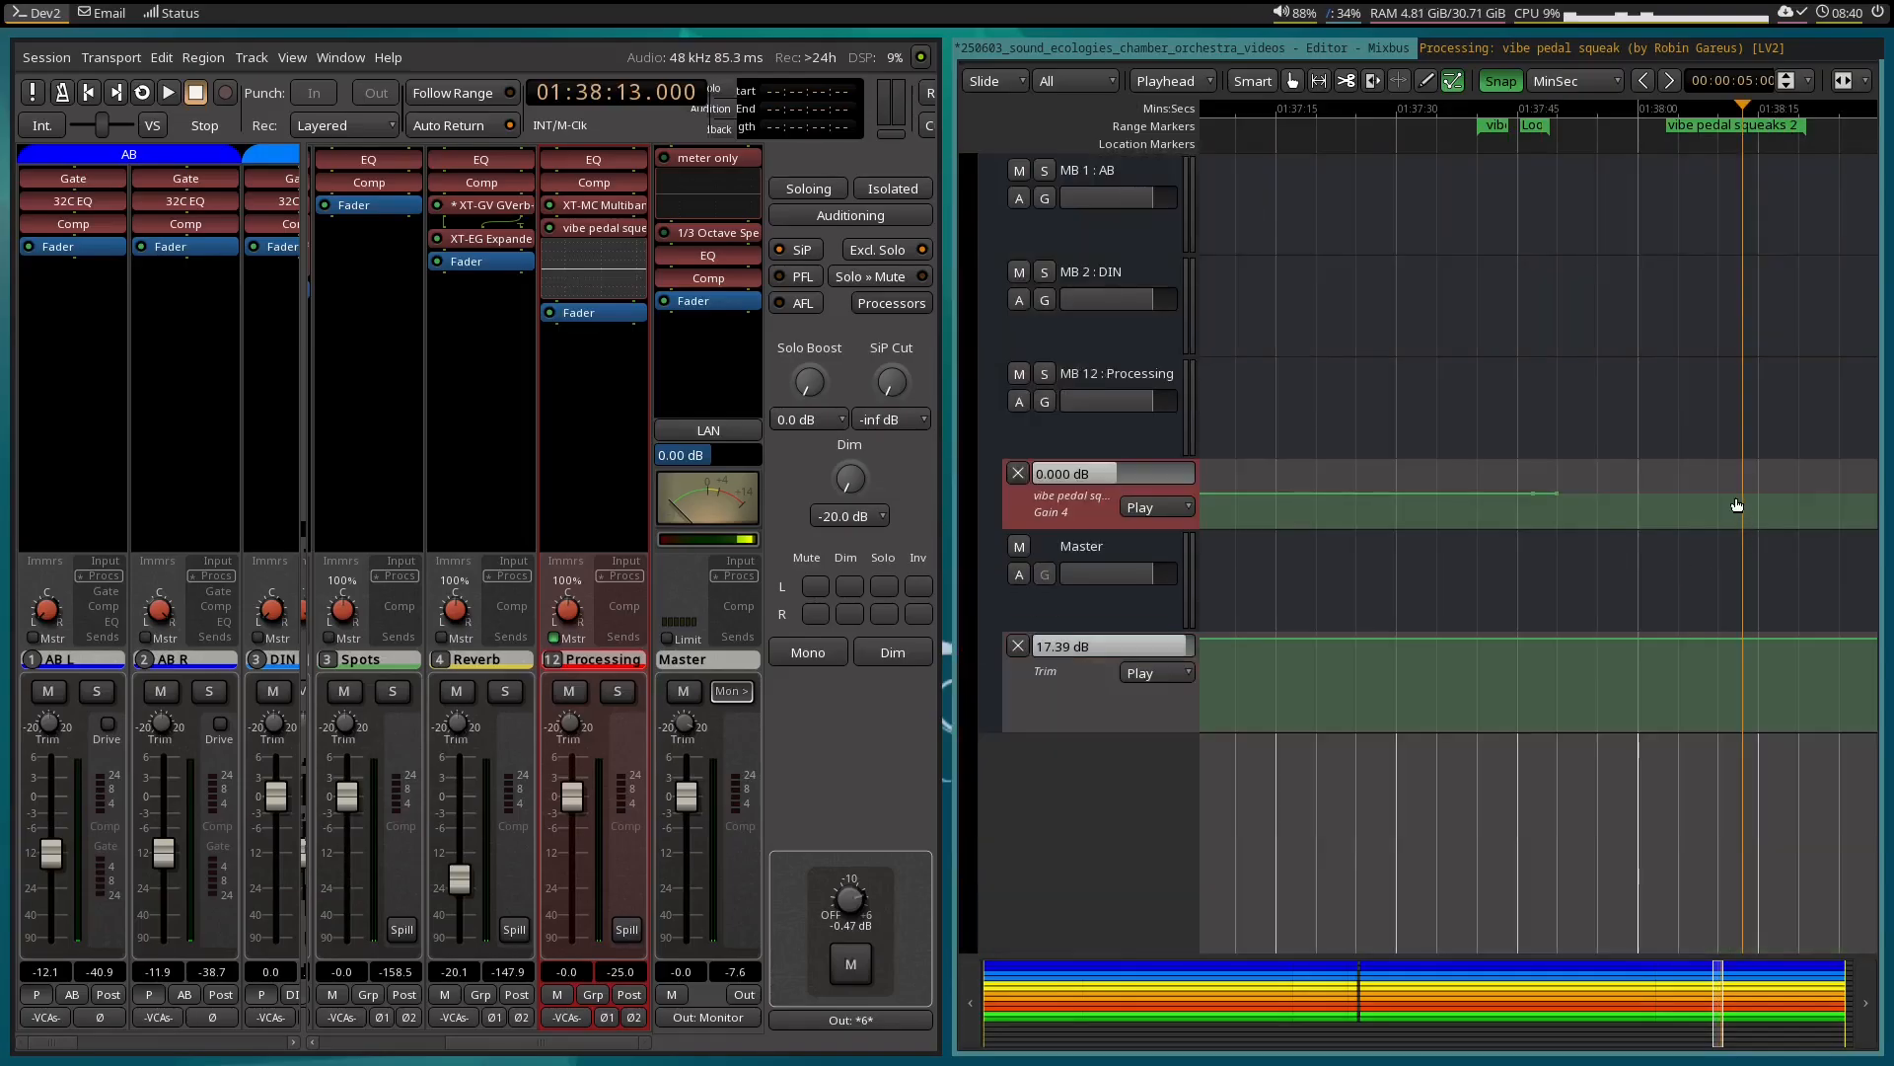
{"action": "left_click", "coordinate": [1734, 494]}
{"action": "left_click_drag", "start_coordinate": [1663, 493], "coordinate": [1673, 562]}
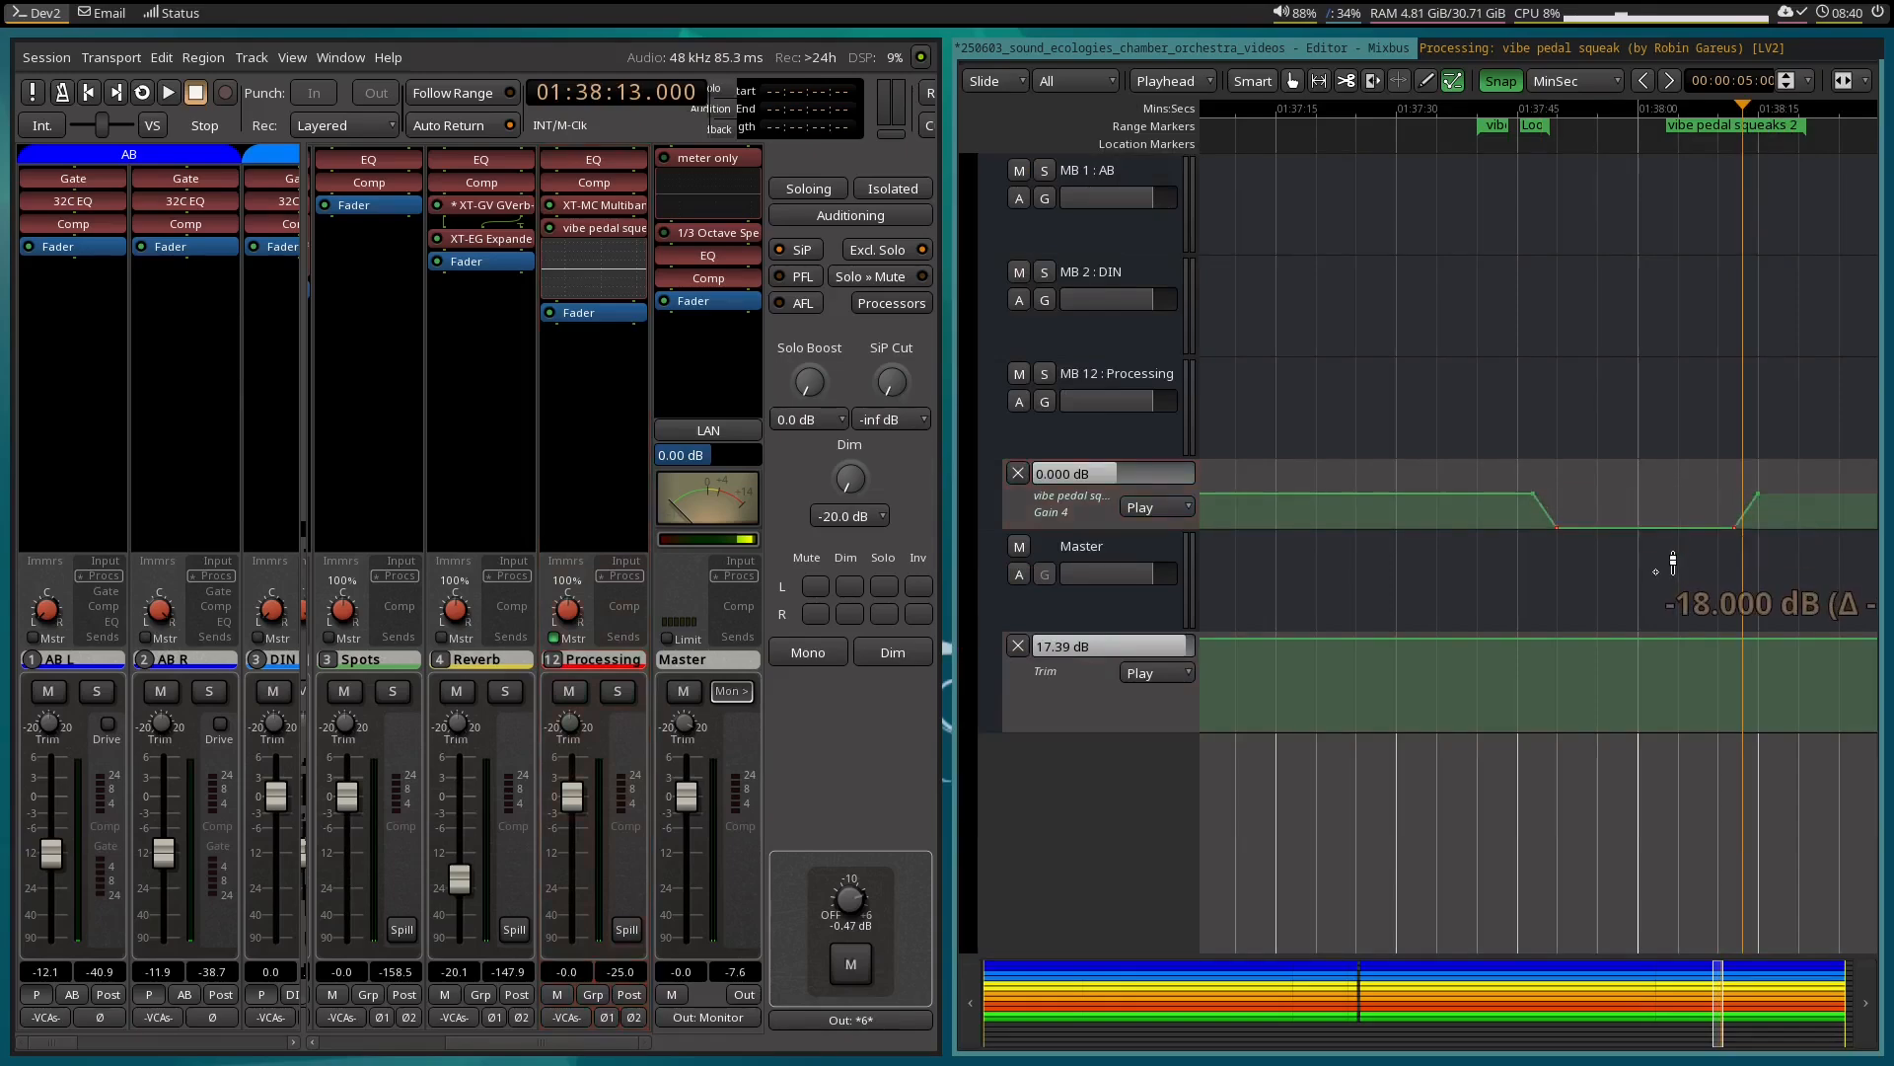
Select the range from 01:37:43:00 to 01:38:15:29 on the AB tracks.
{"action": "left_click_drag", "start_coordinate": [1557, 106], "coordinate": [1500, 105]}
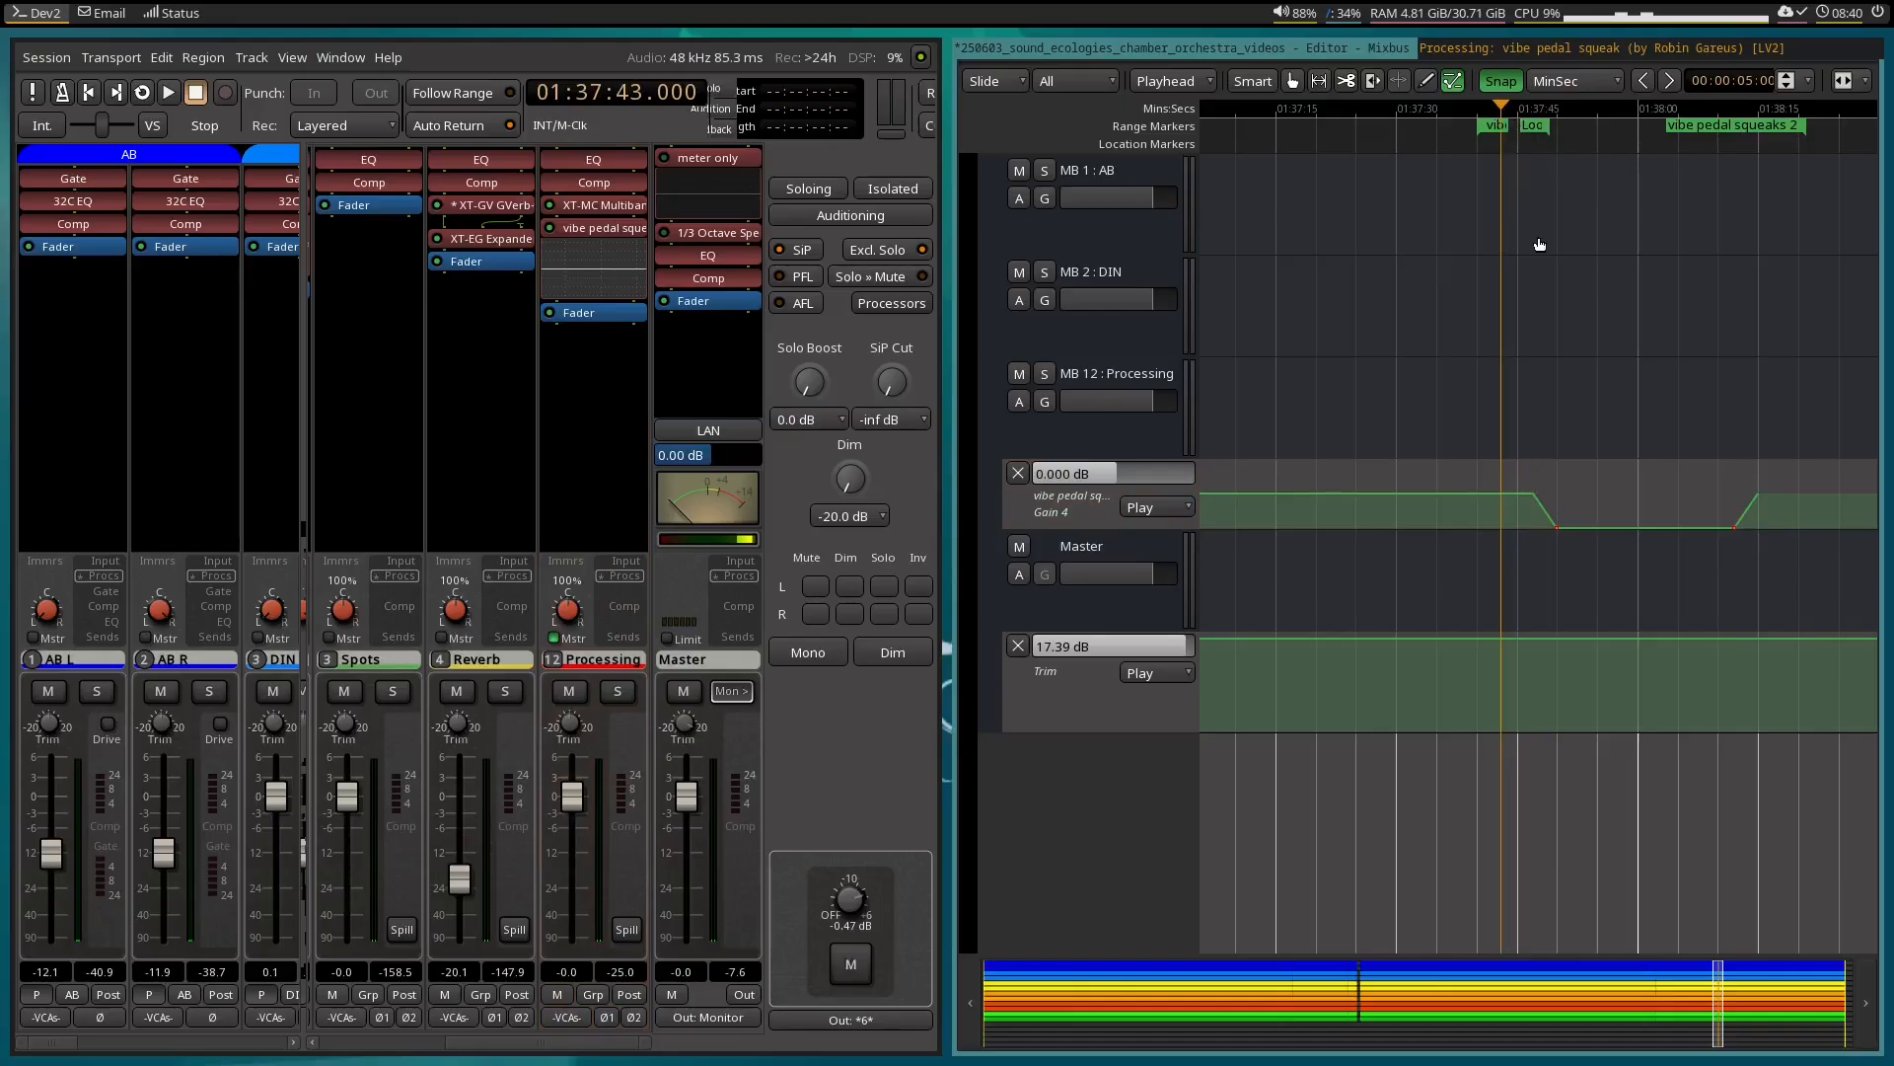
{"action": "scroll", "coordinate": [1537, 235], "scroll_direction": "up", "scroll_amount": 15}
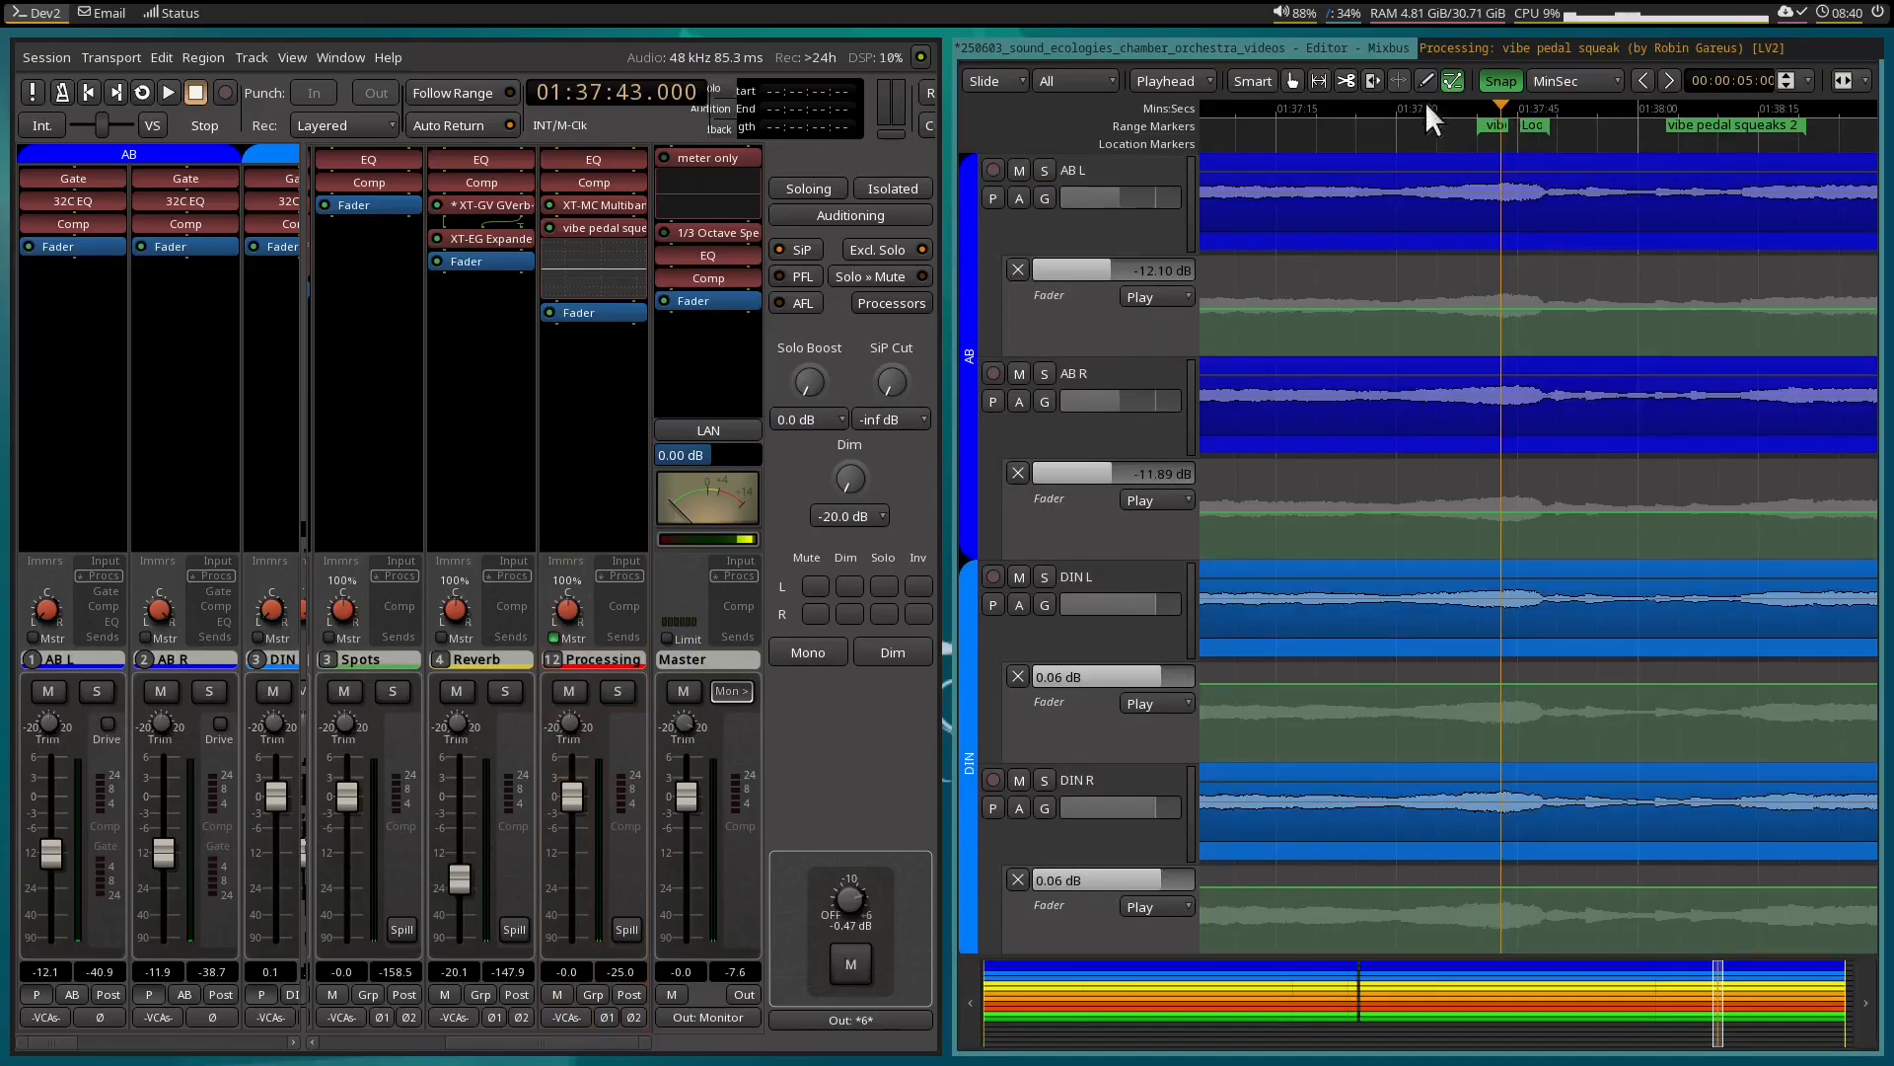
{"action": "left_click", "coordinate": [1427, 106]}
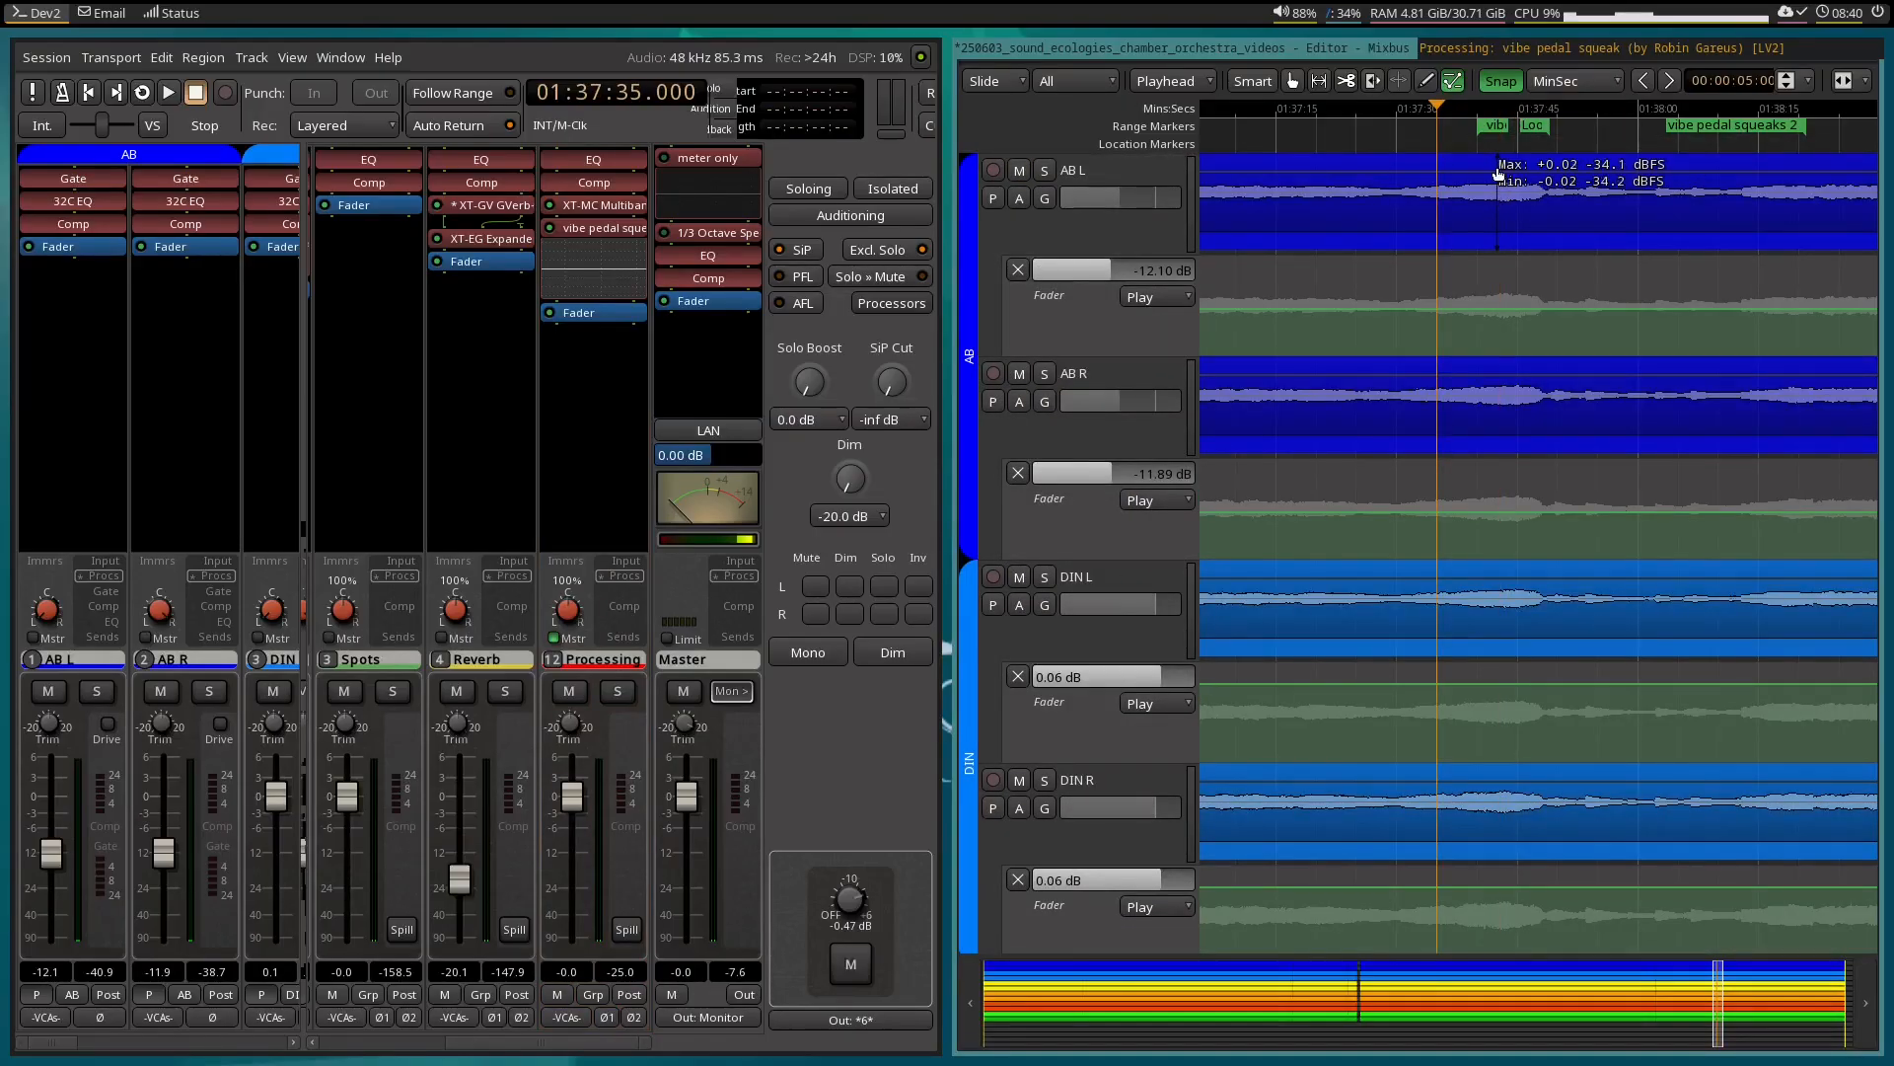
{"action": "left_click", "coordinate": [1505, 178]}
{"action": "left_click_drag", "start_coordinate": [1501, 174], "coordinate": [1643, 192]}
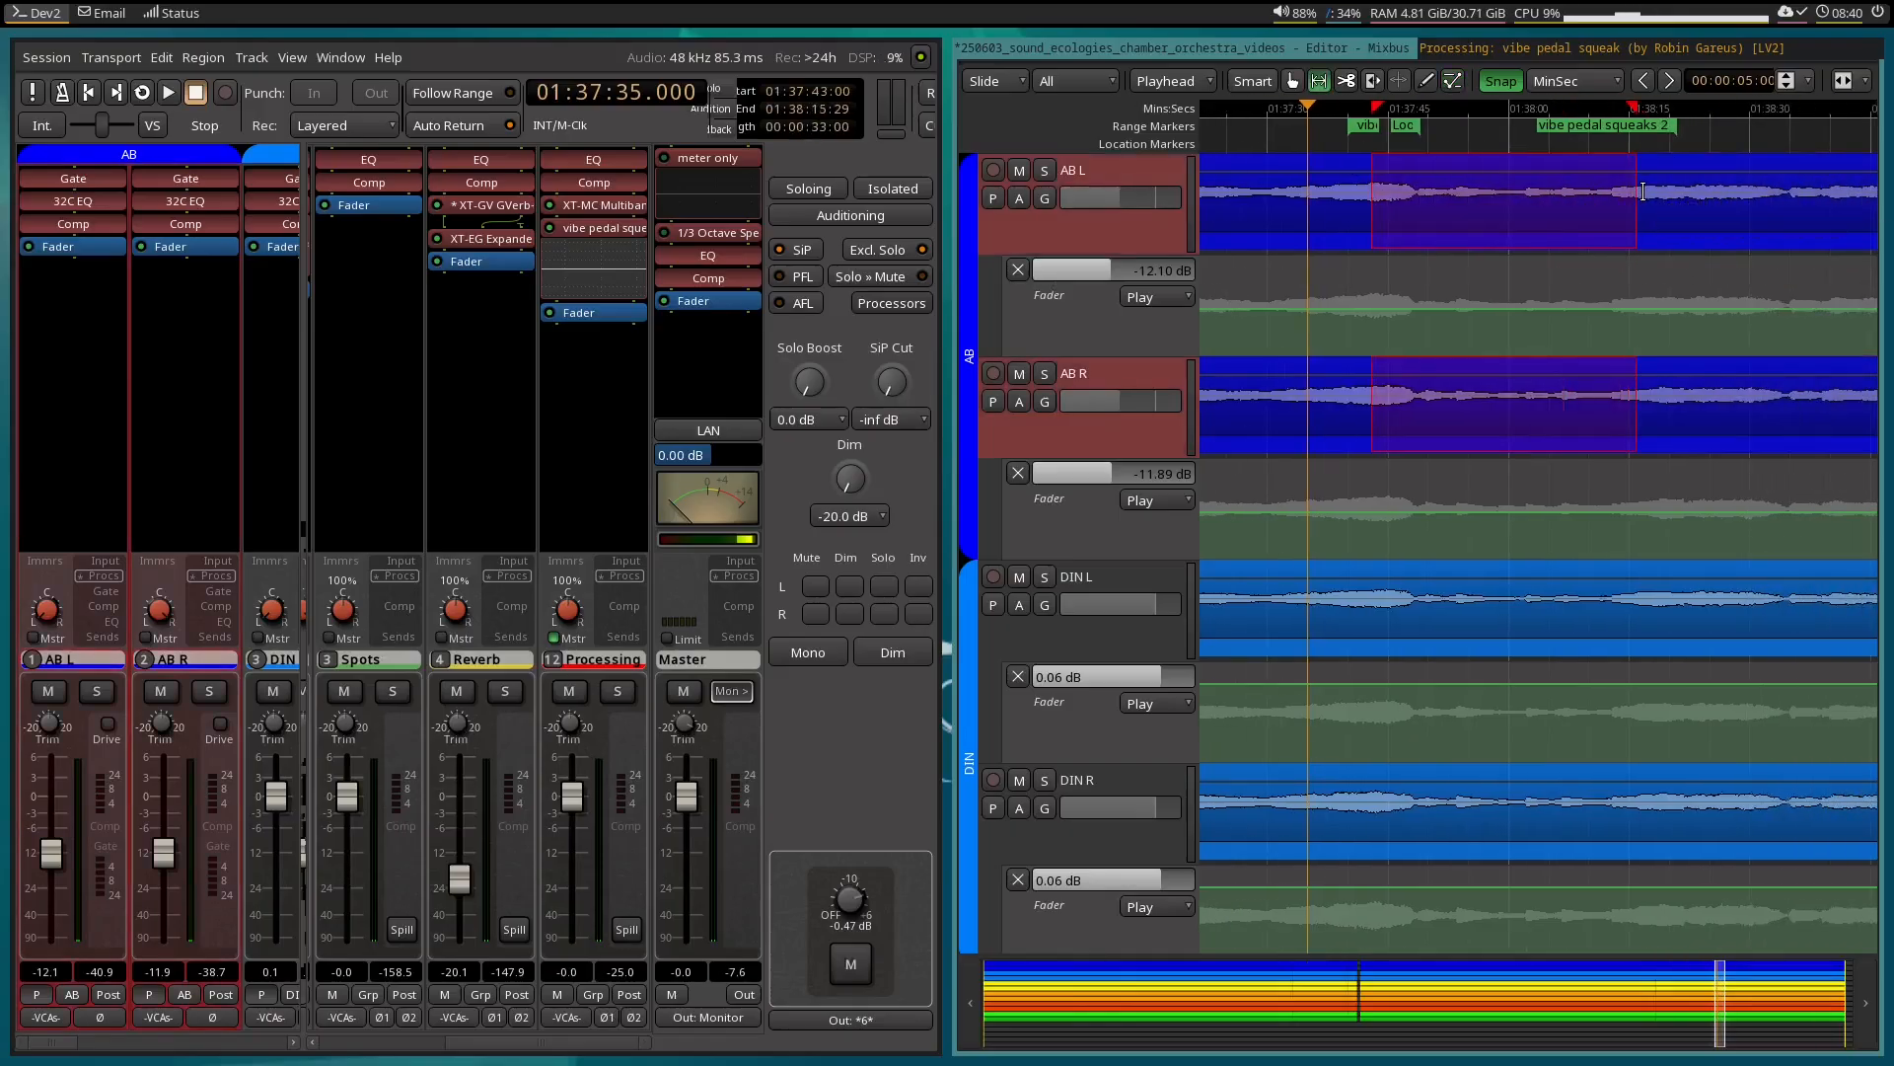
Play the selected range while watching the automated notch in the EQ plugin window, then stop playback.
{"action": "right_click", "coordinate": [1507, 205]}
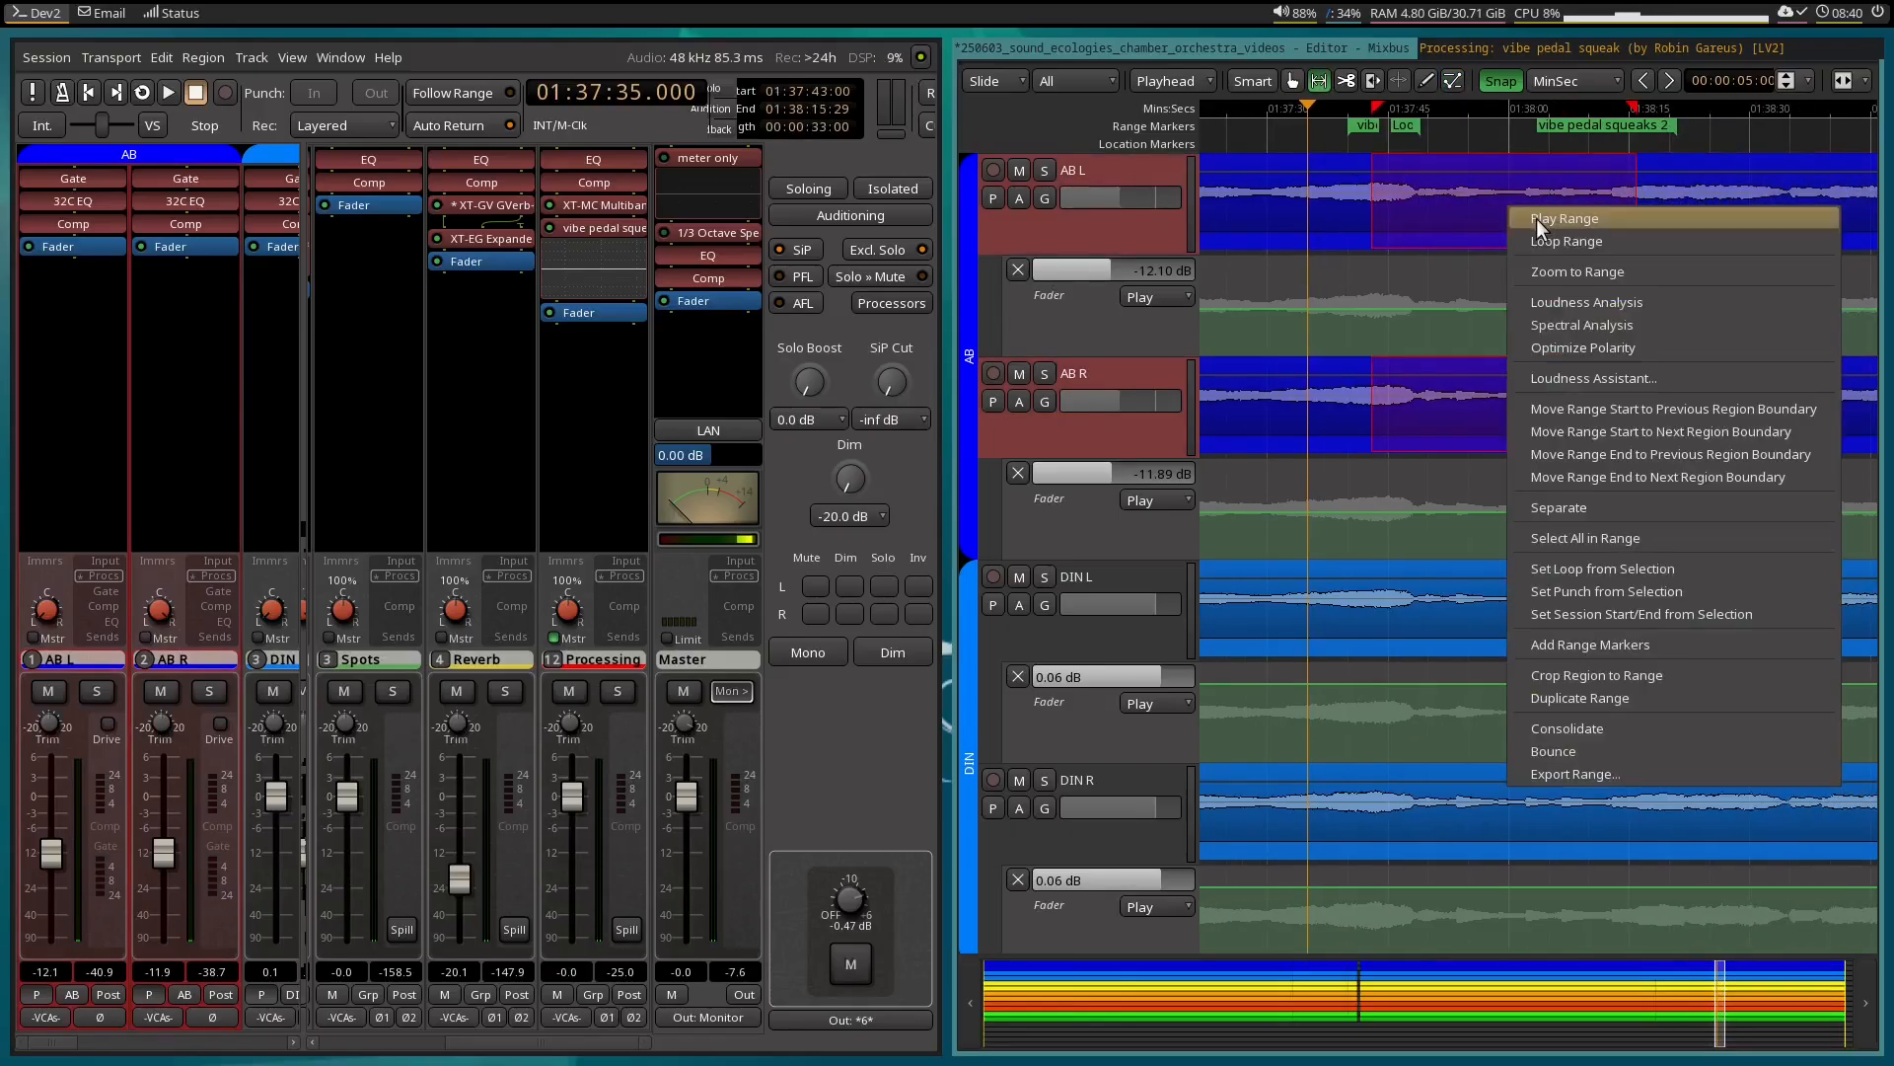
{"action": "left_click", "coordinate": [1536, 217]}
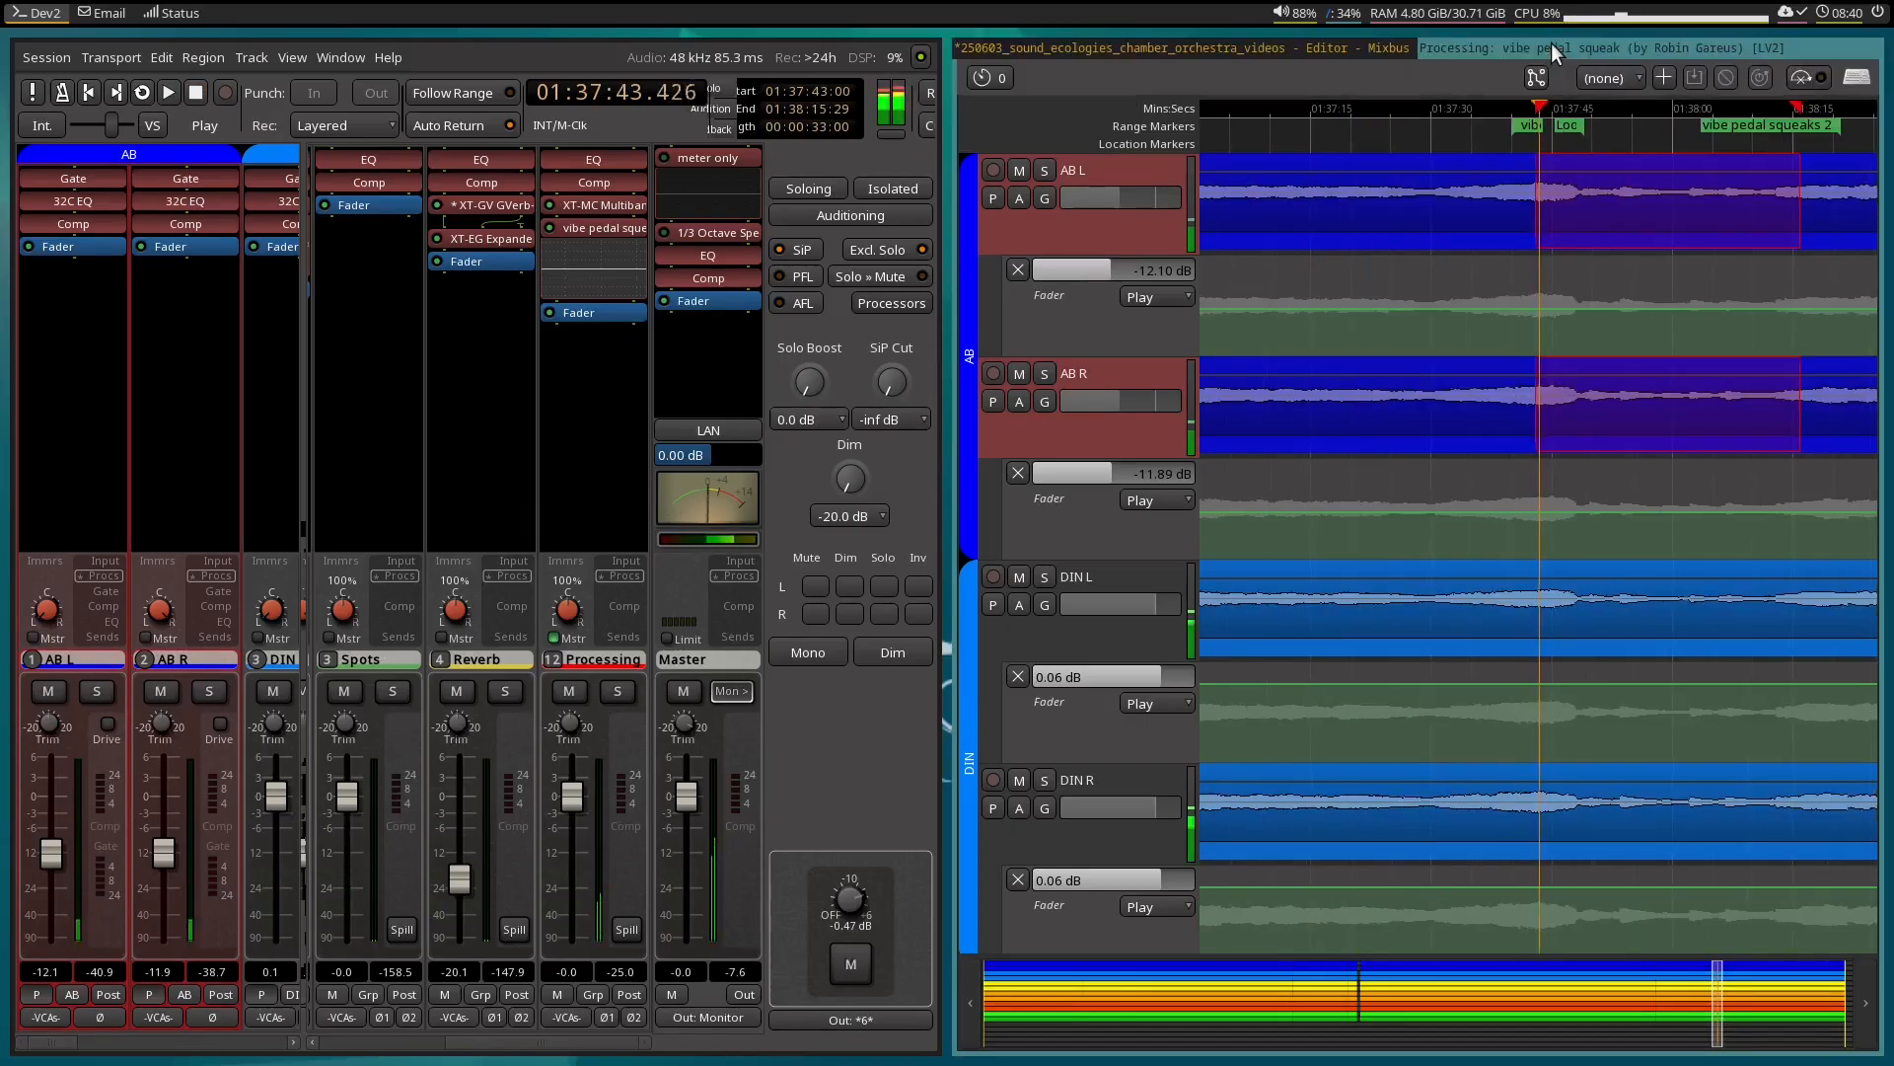
{"action": "left_click", "coordinate": [1551, 44]}
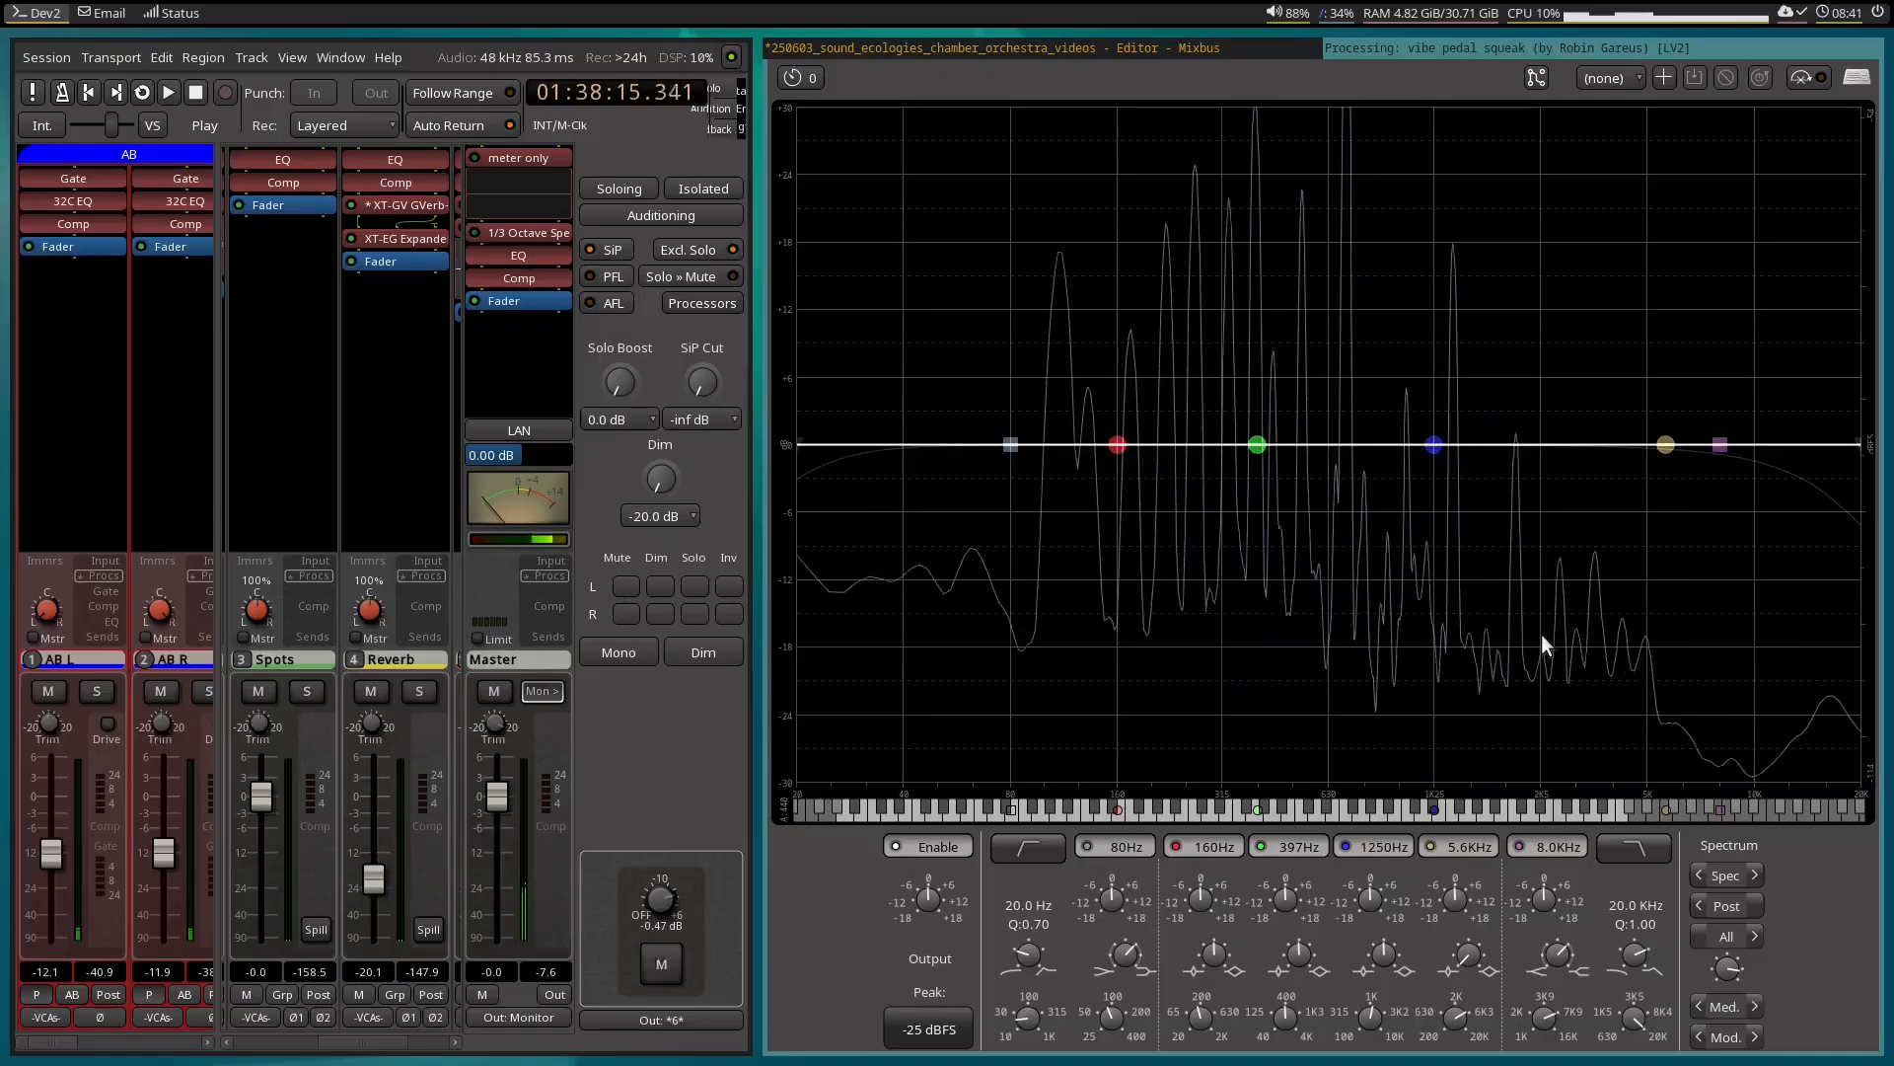
{"action": "key", "text": "space"}
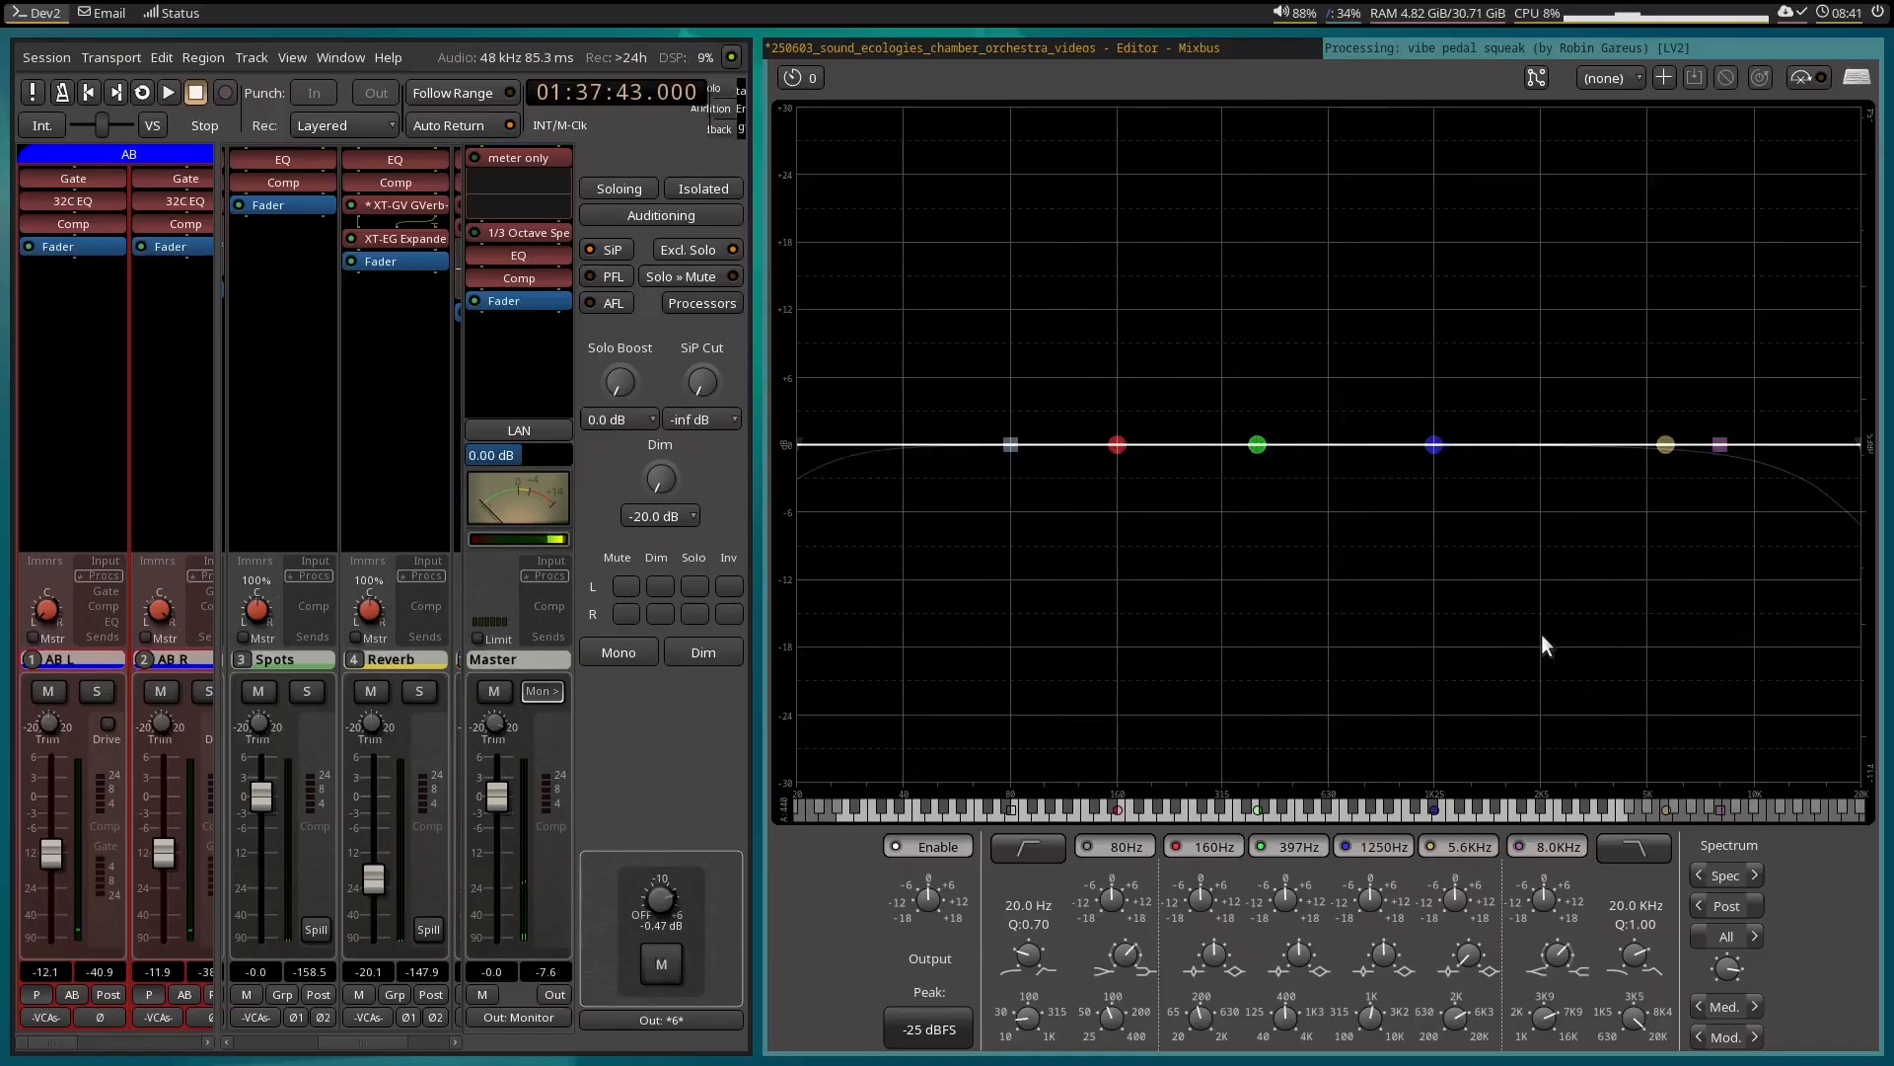
{"action": "key", "text": "l"}
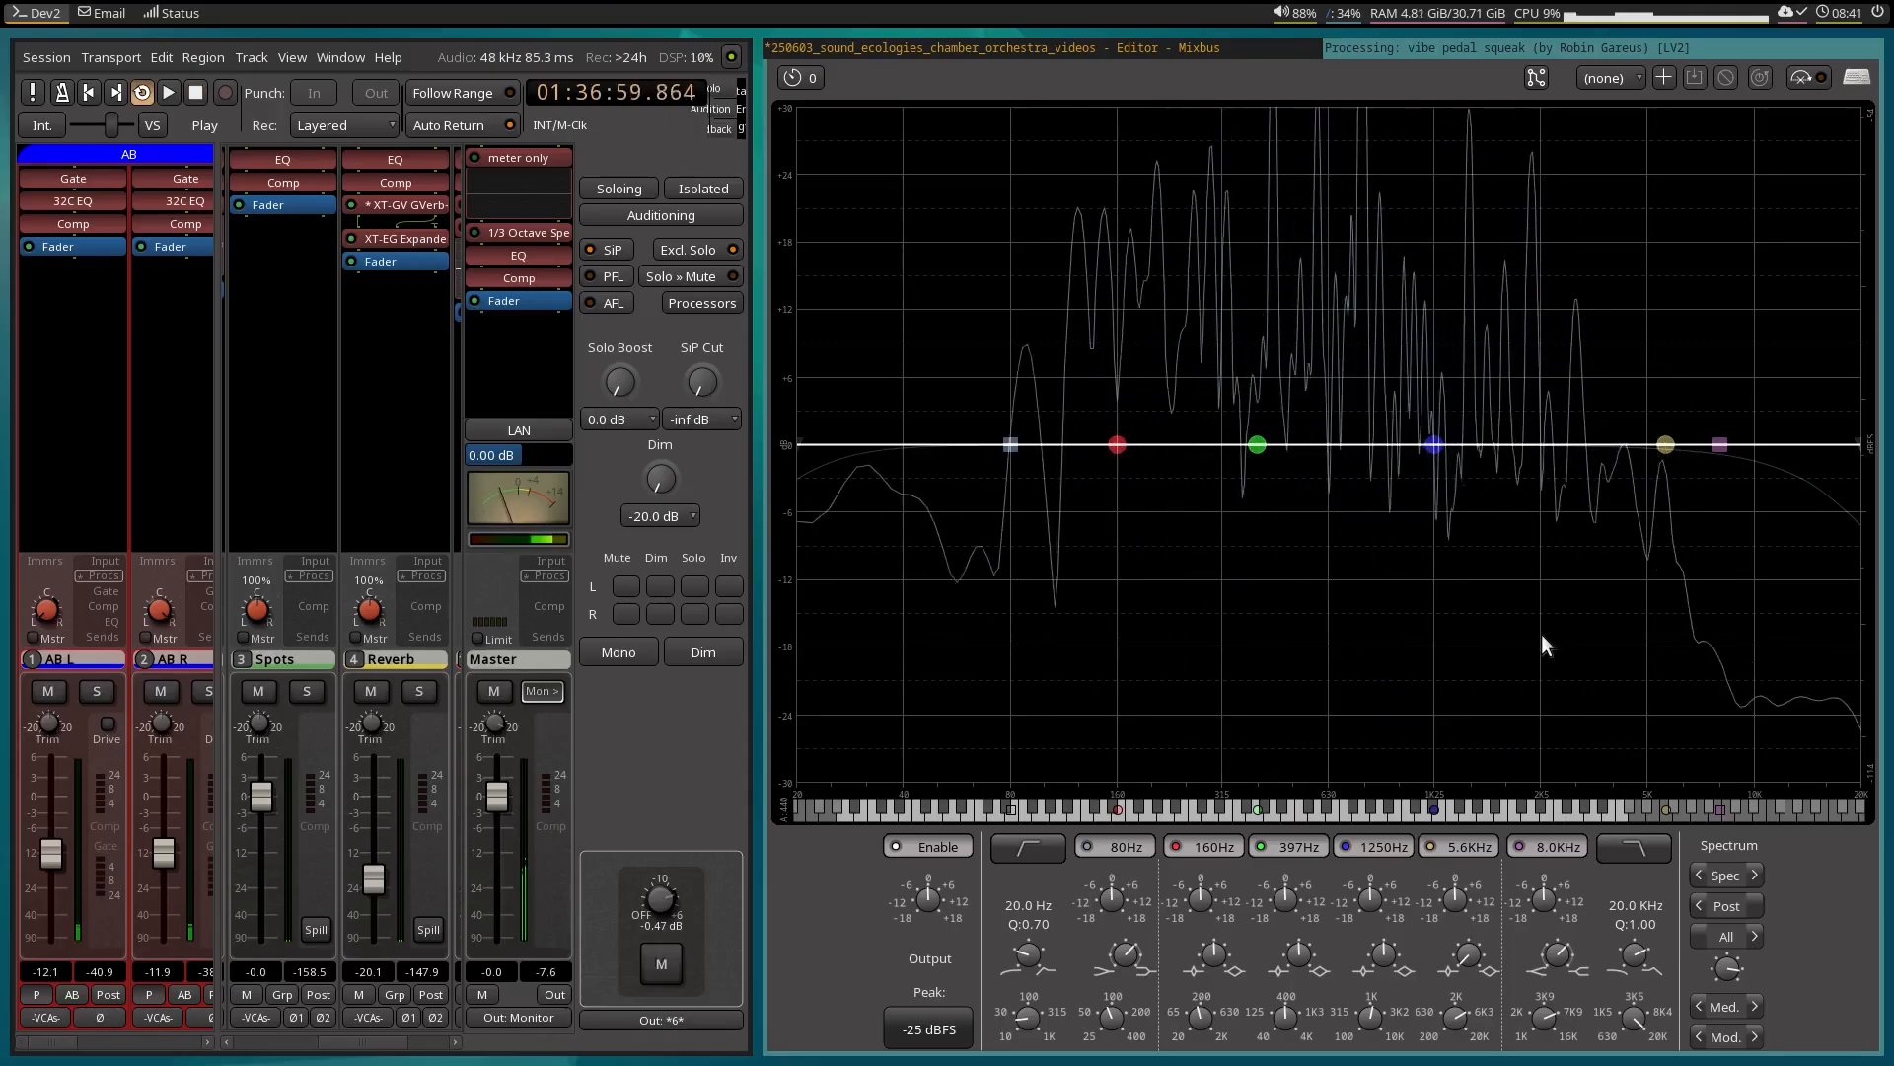
{"action": "left_click", "coordinate": [1215, 49]}
{"action": "key", "text": "space"}
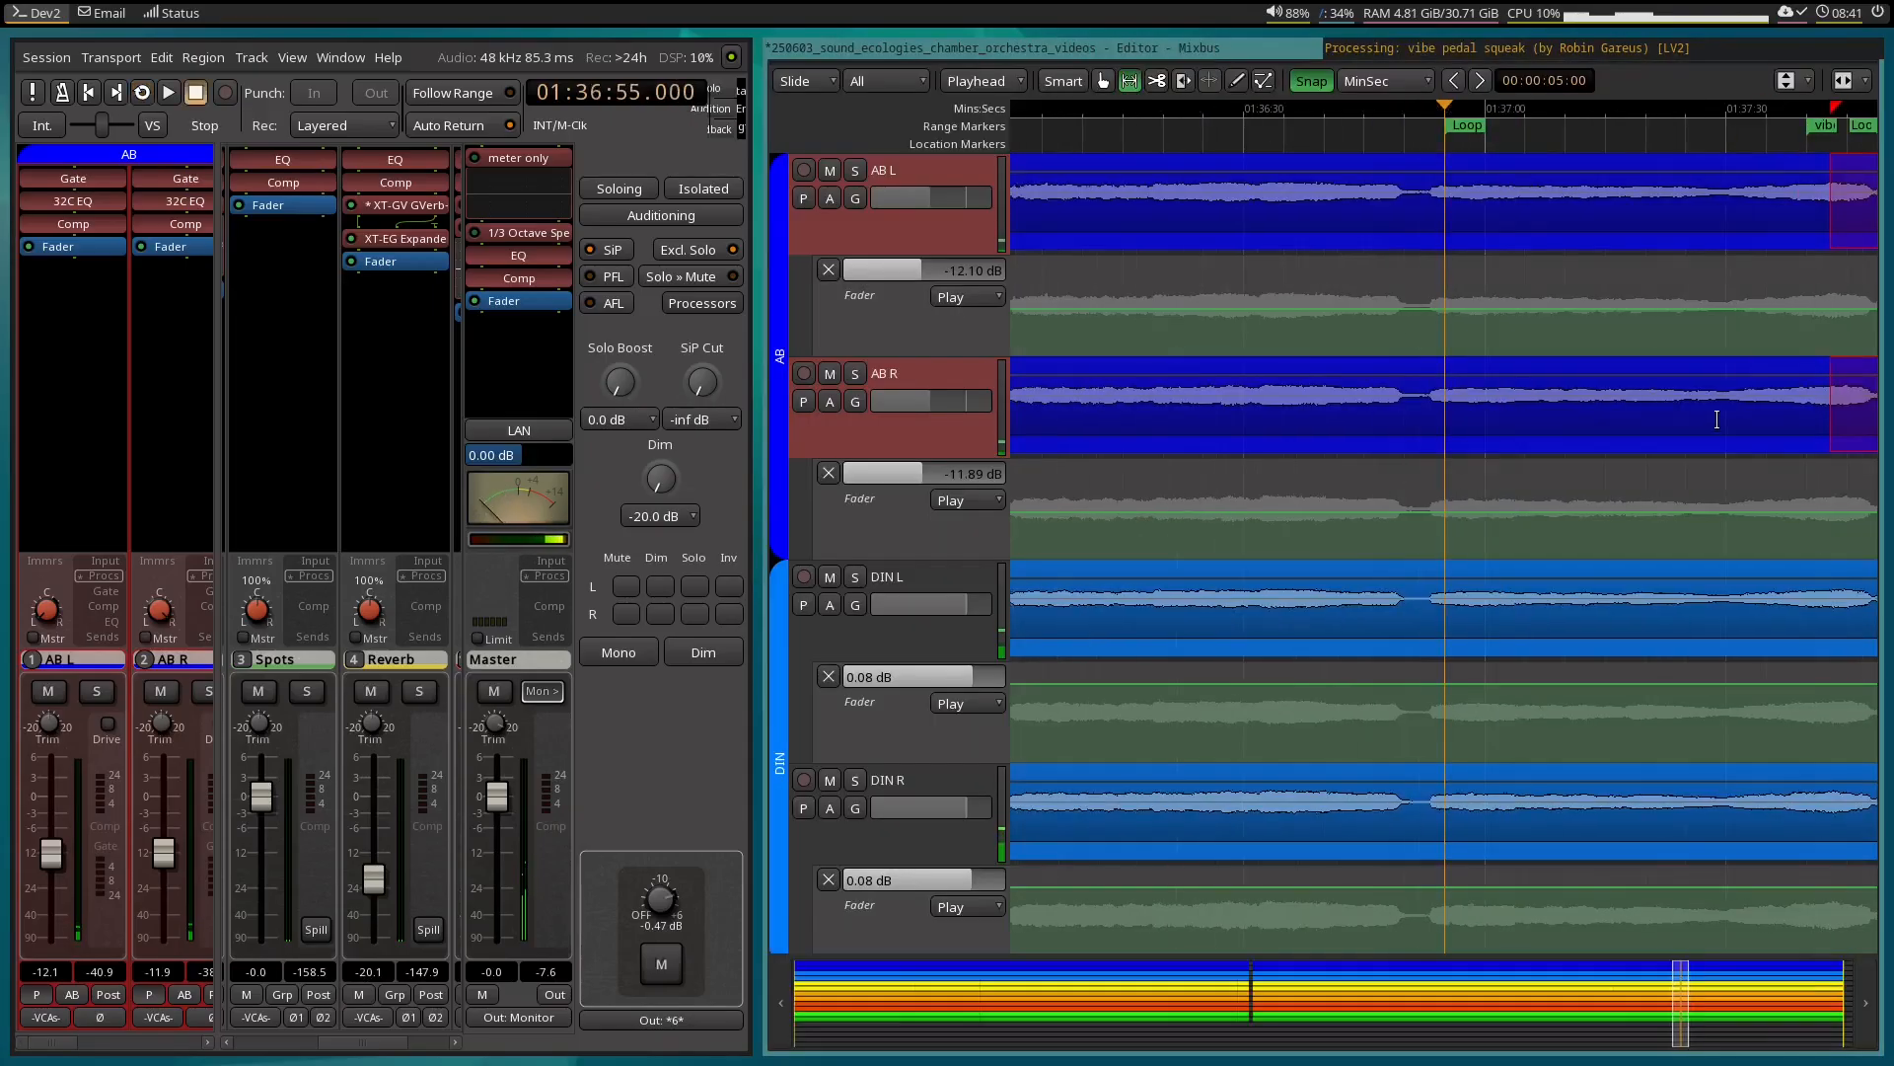
Loop the selected range, check the notch's entry in the EQ plugin window and stop playback.
{"action": "scroll", "coordinate": [1717, 420], "scroll_direction": "down", "scroll_amount": 2}
{"action": "scroll", "coordinate": [1717, 420], "scroll_direction": "up", "scroll_amount": 2}
{"action": "scroll", "coordinate": [1717, 420], "scroll_direction": "left", "scroll_amount": 3}
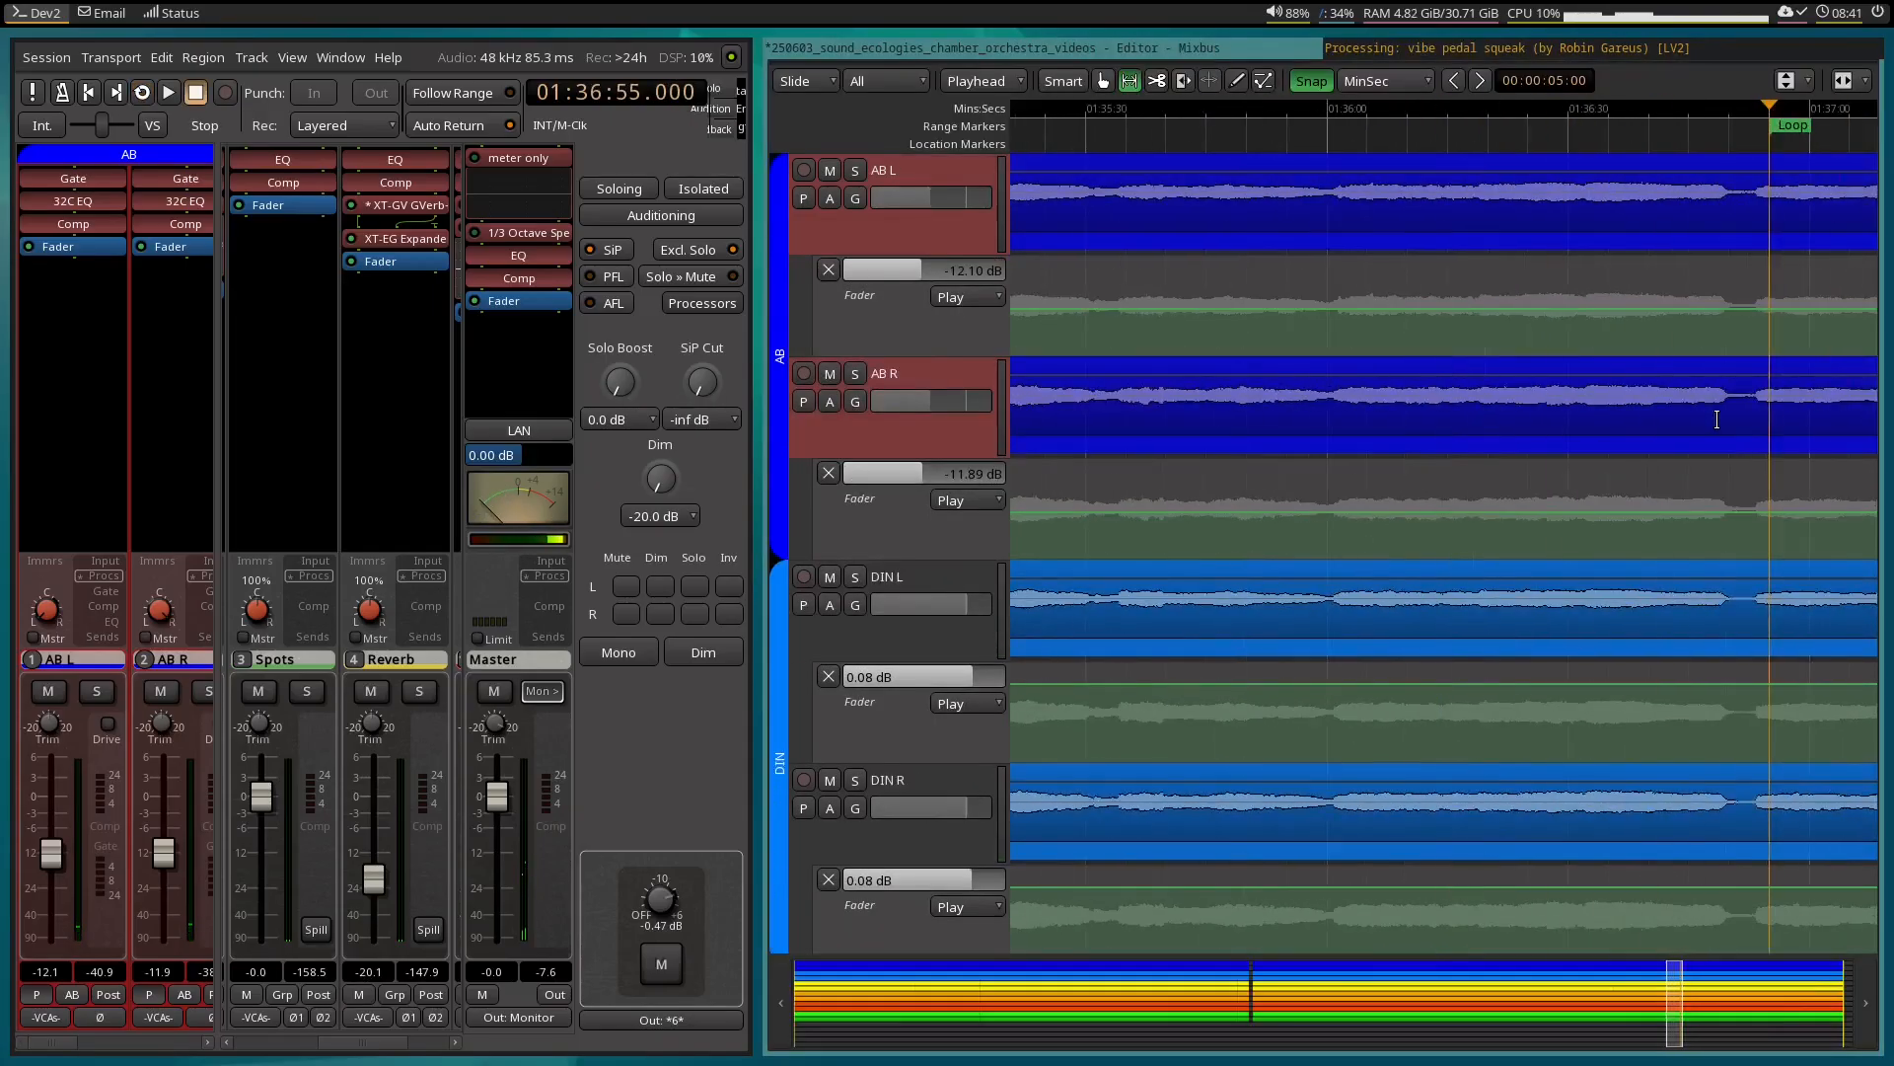
{"action": "scroll", "coordinate": [1716, 421], "scroll_direction": "right", "scroll_amount": 4}
{"action": "scroll", "coordinate": [1717, 420], "scroll_direction": "right", "scroll_amount": 3}
{"action": "right_click", "coordinate": [1555, 216]}
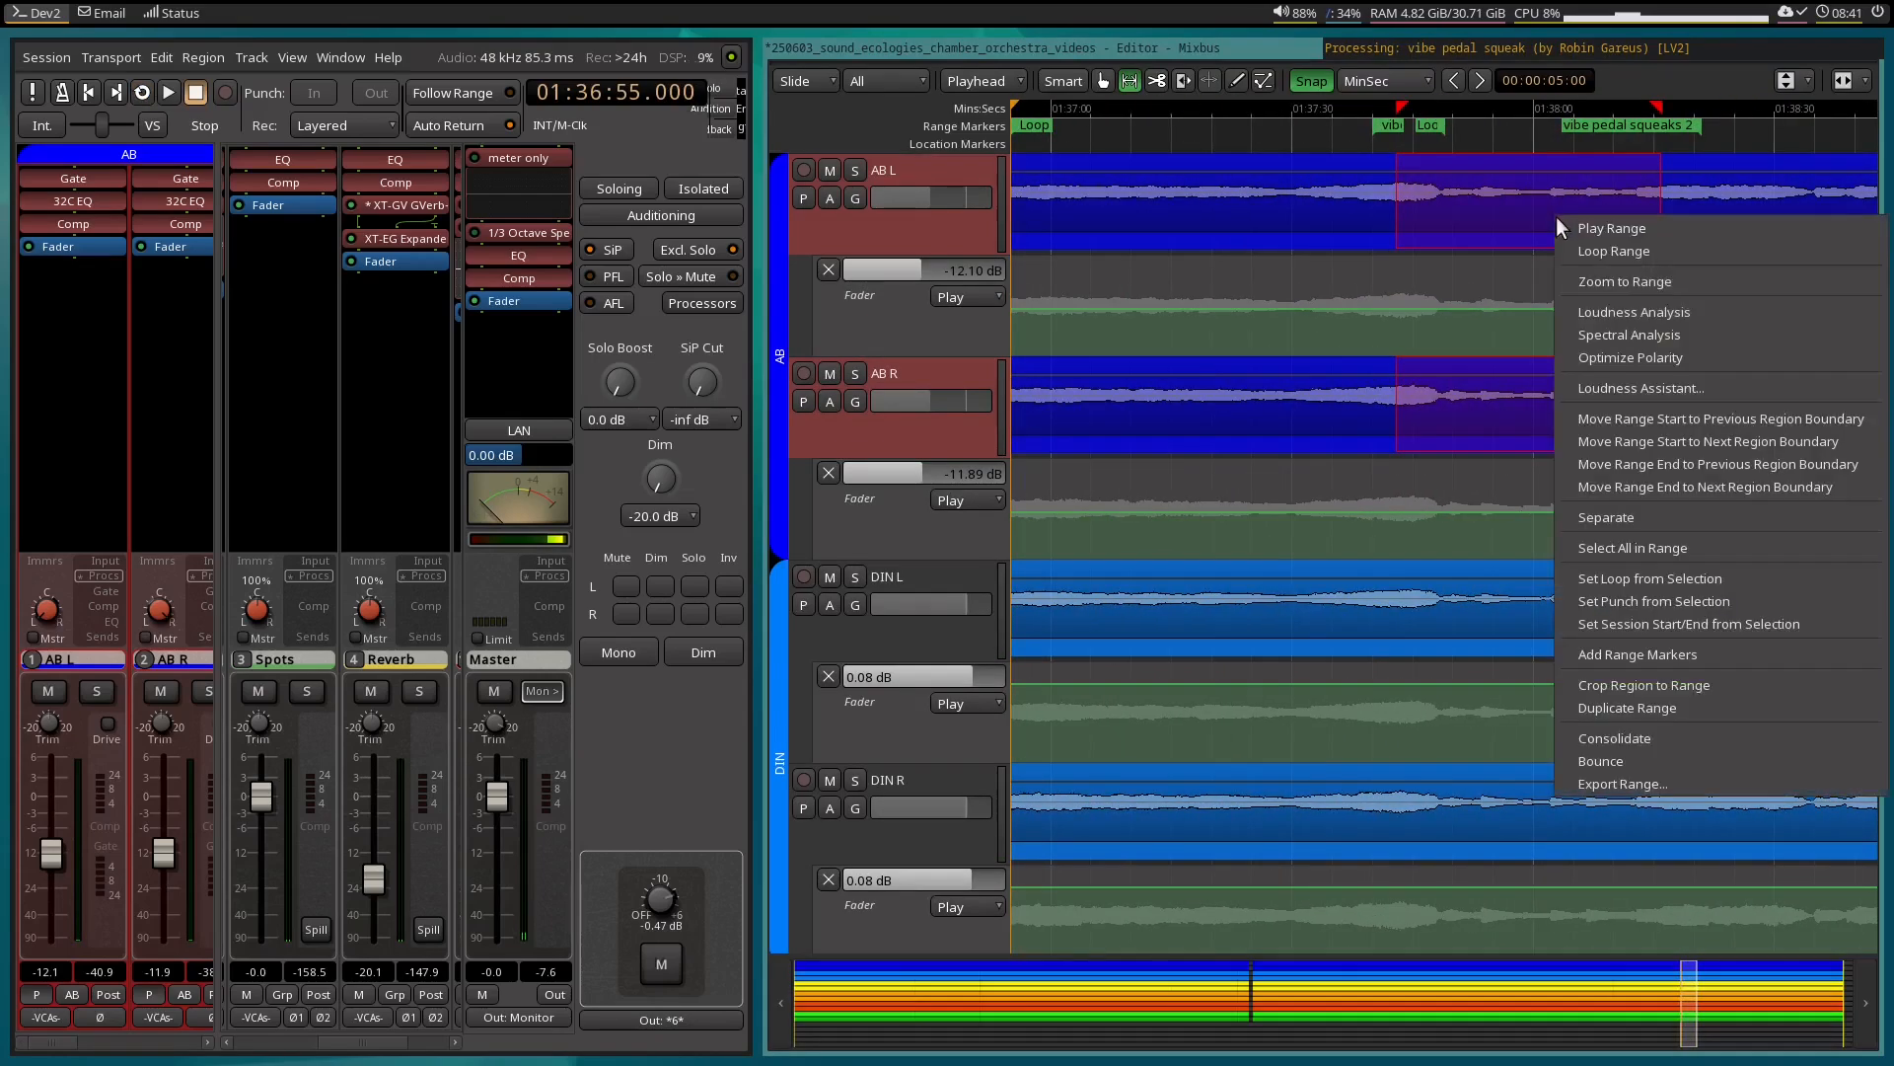
{"action": "left_click", "coordinate": [1632, 254]}
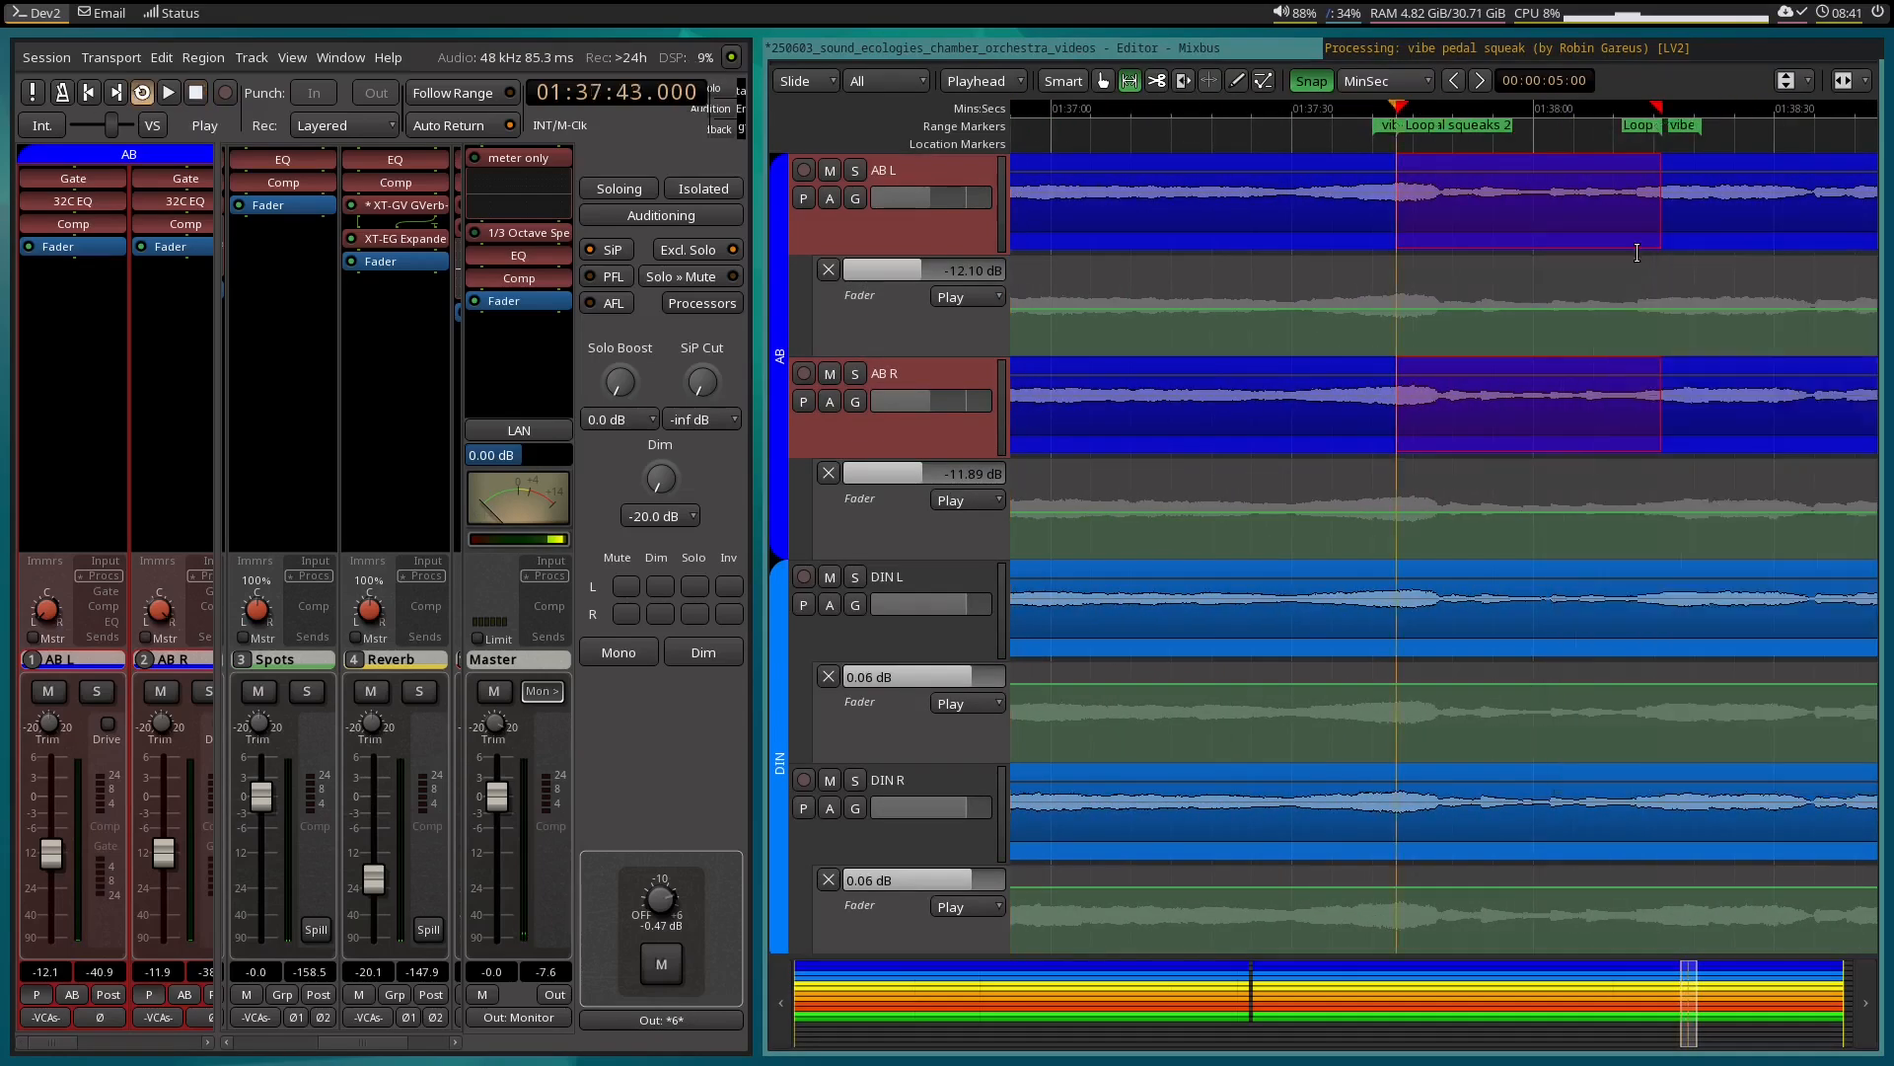
{"action": "left_click", "coordinate": [1466, 45]}
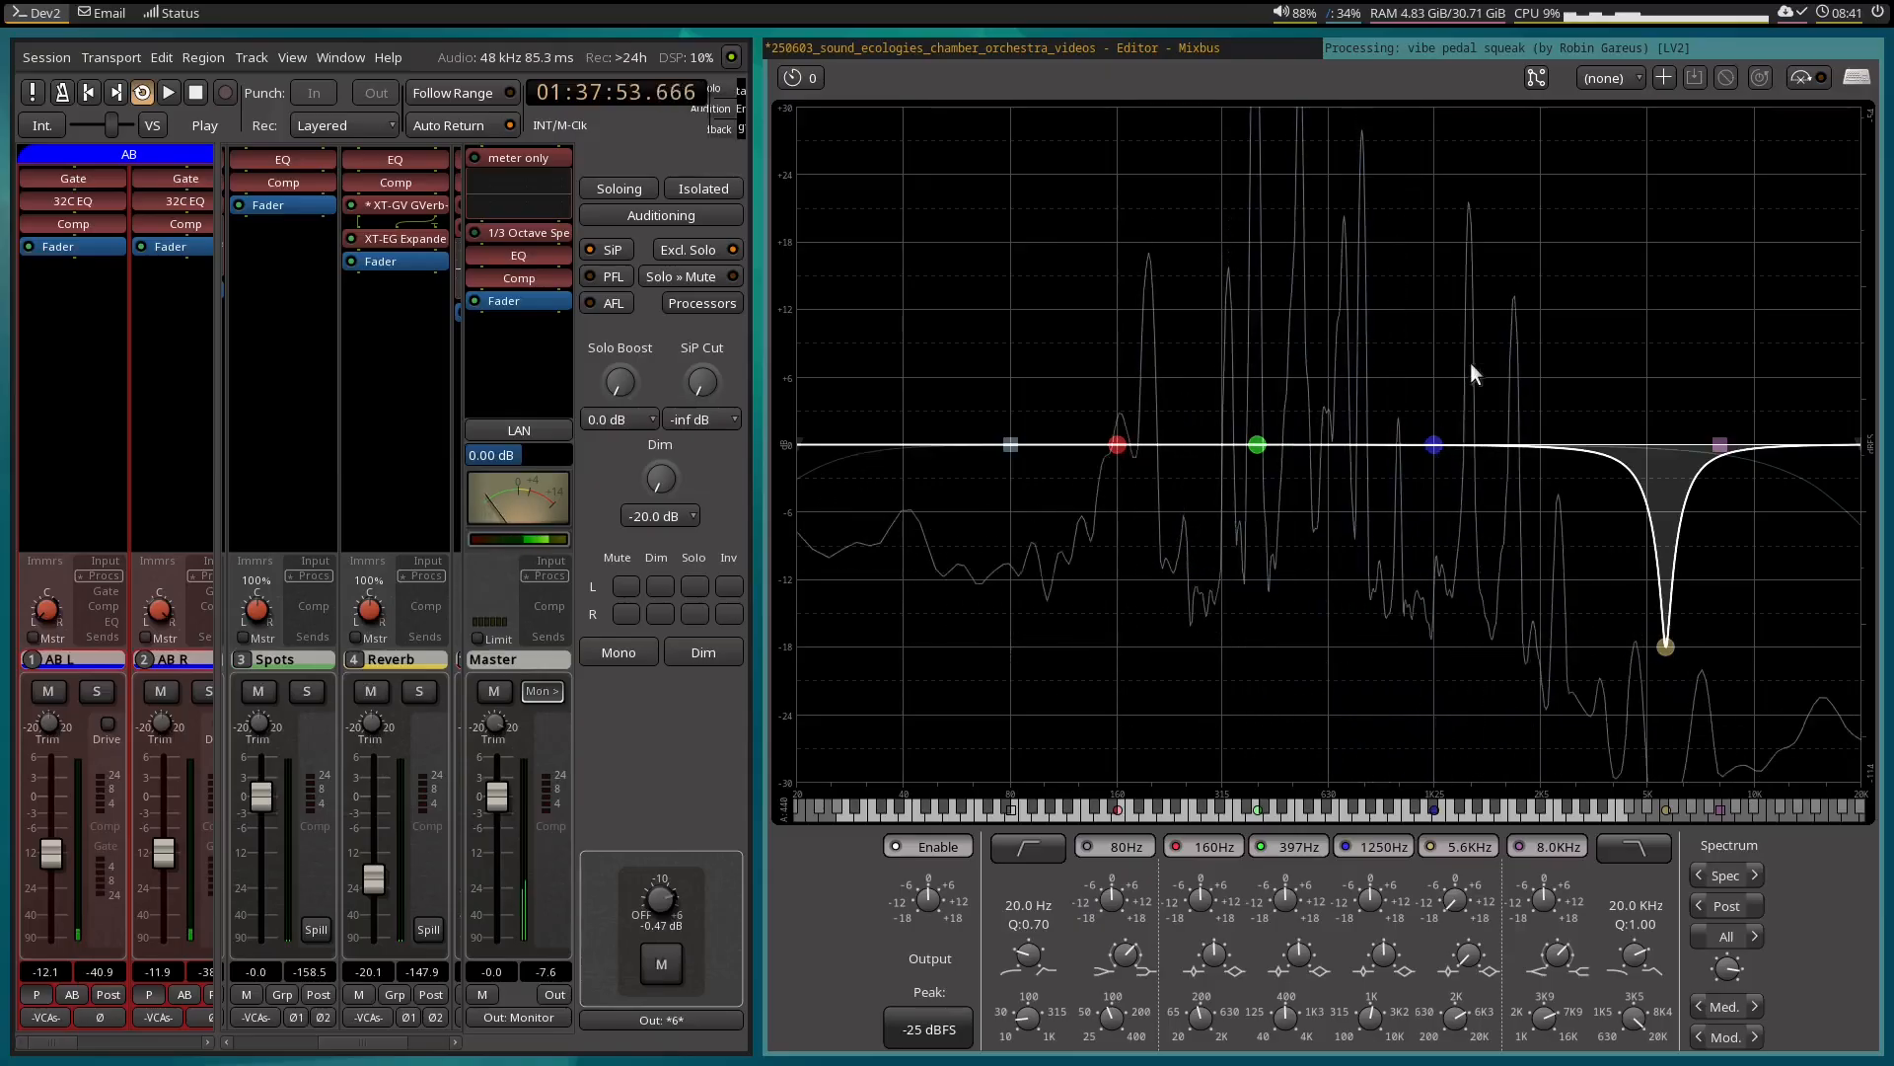
{"action": "key", "text": "space"}
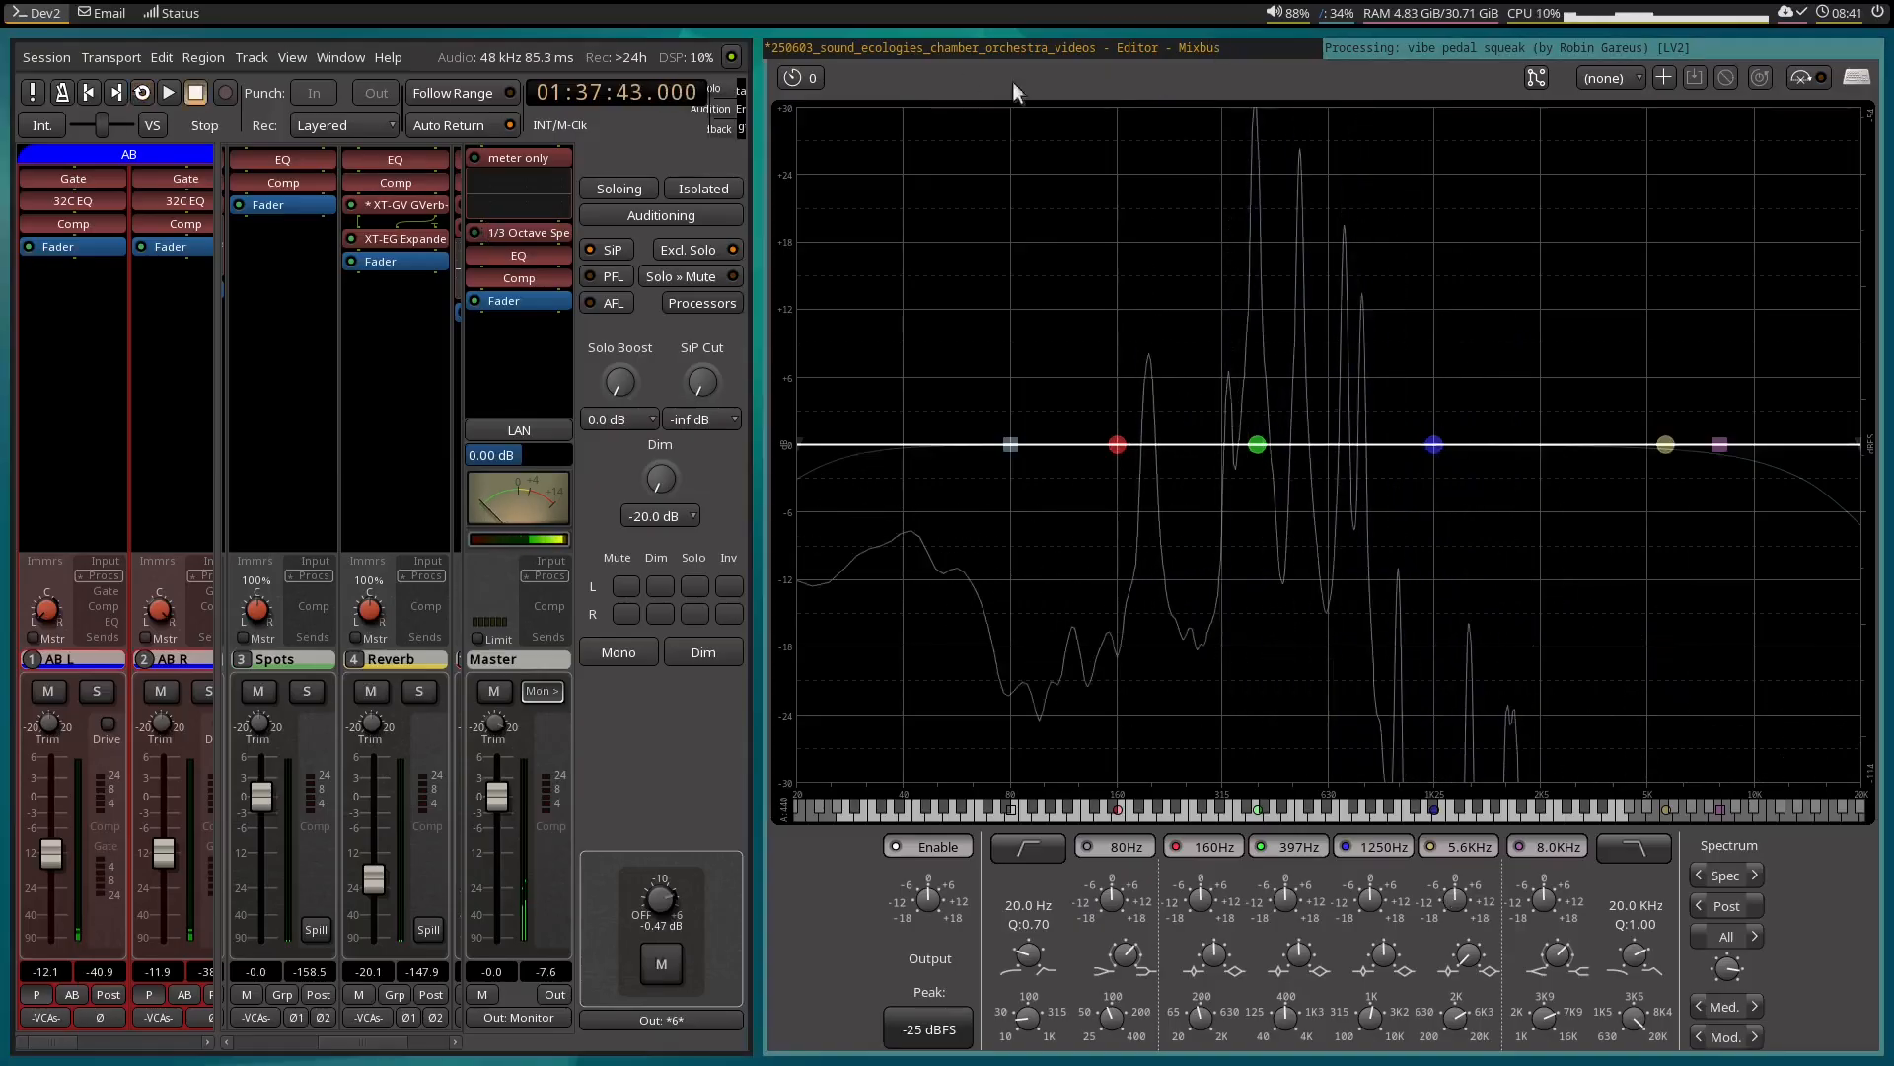
Move the start of the Gain 4 down-ramp to 01:37:43 and its lower end to about 01:37:46.
{"action": "left_click", "coordinate": [1150, 45]}
{"action": "scroll", "coordinate": [1597, 613], "scroll_direction": "down", "scroll_amount": 15}
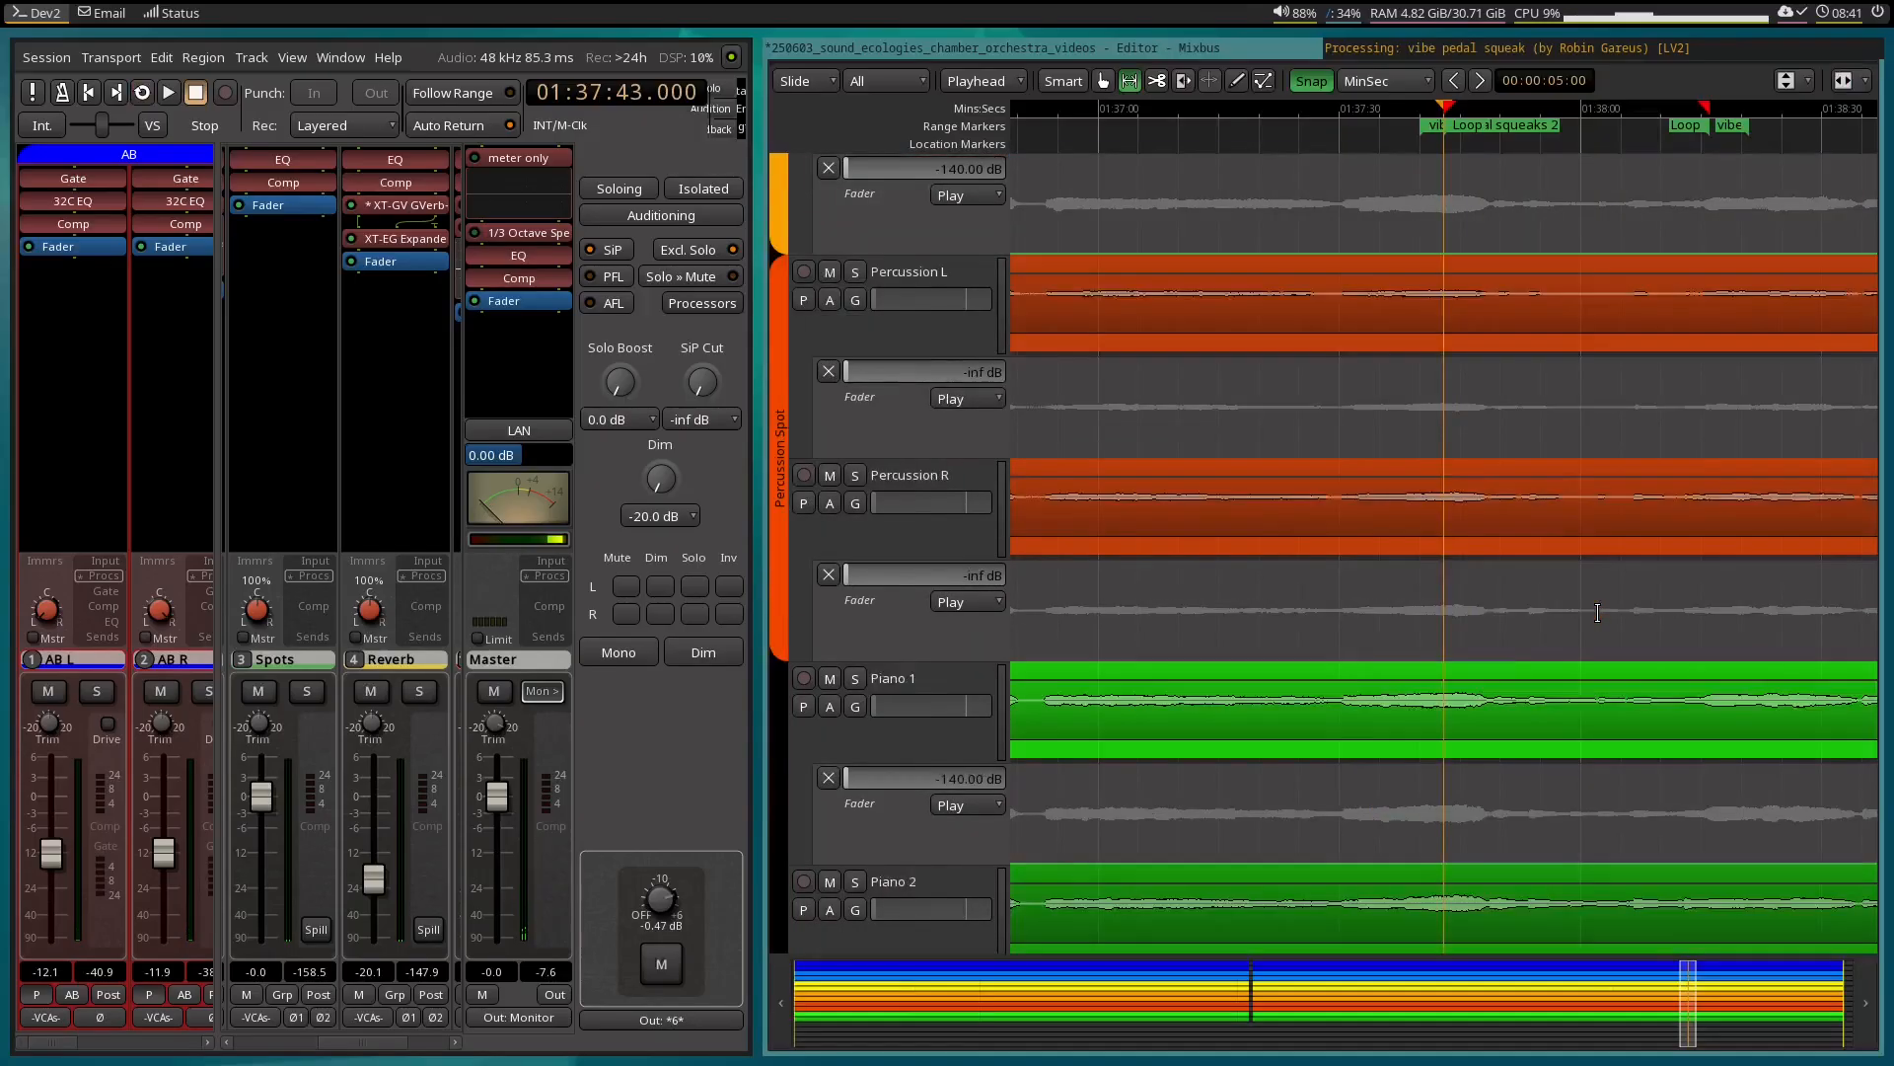
{"action": "scroll", "coordinate": [1600, 621], "scroll_direction": "up", "scroll_amount": 2}
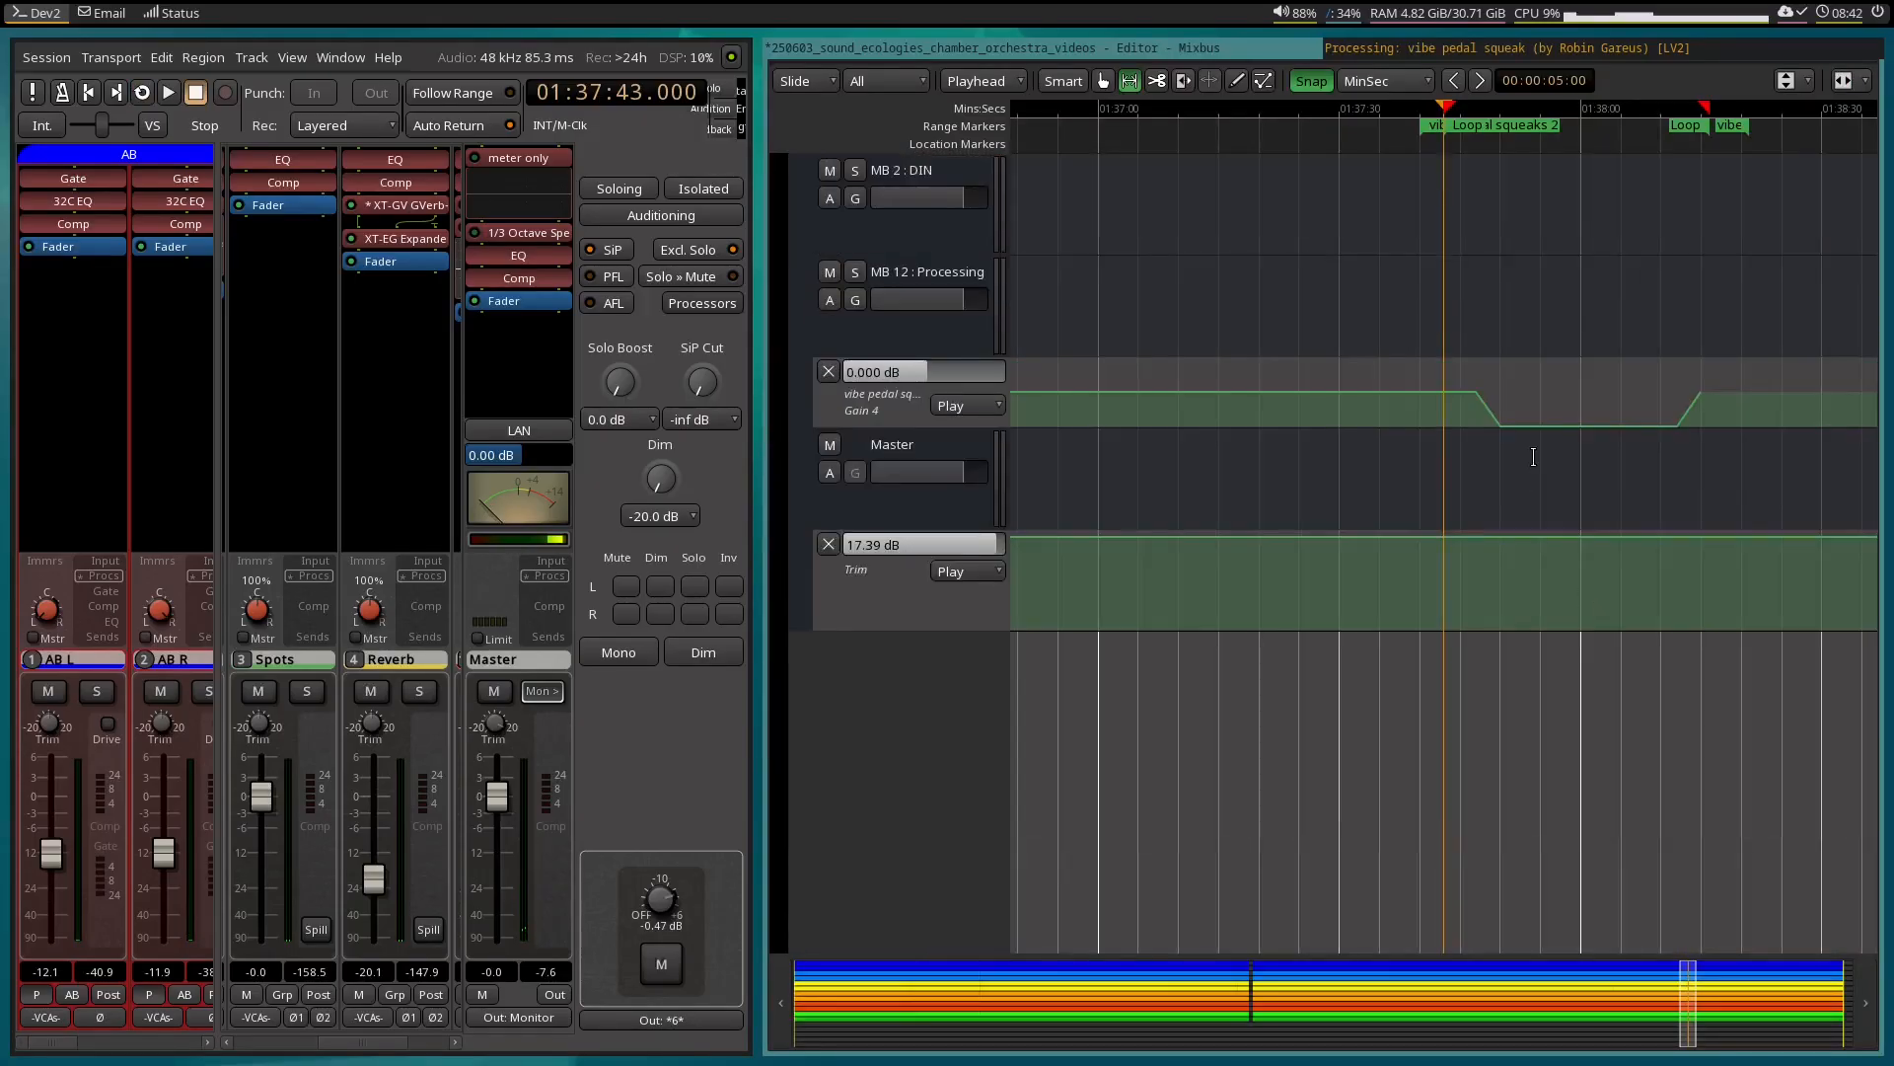
{"action": "scroll", "coordinate": [1533, 457], "scroll_direction": "up", "scroll_amount": 1, "text": "ctrl"}
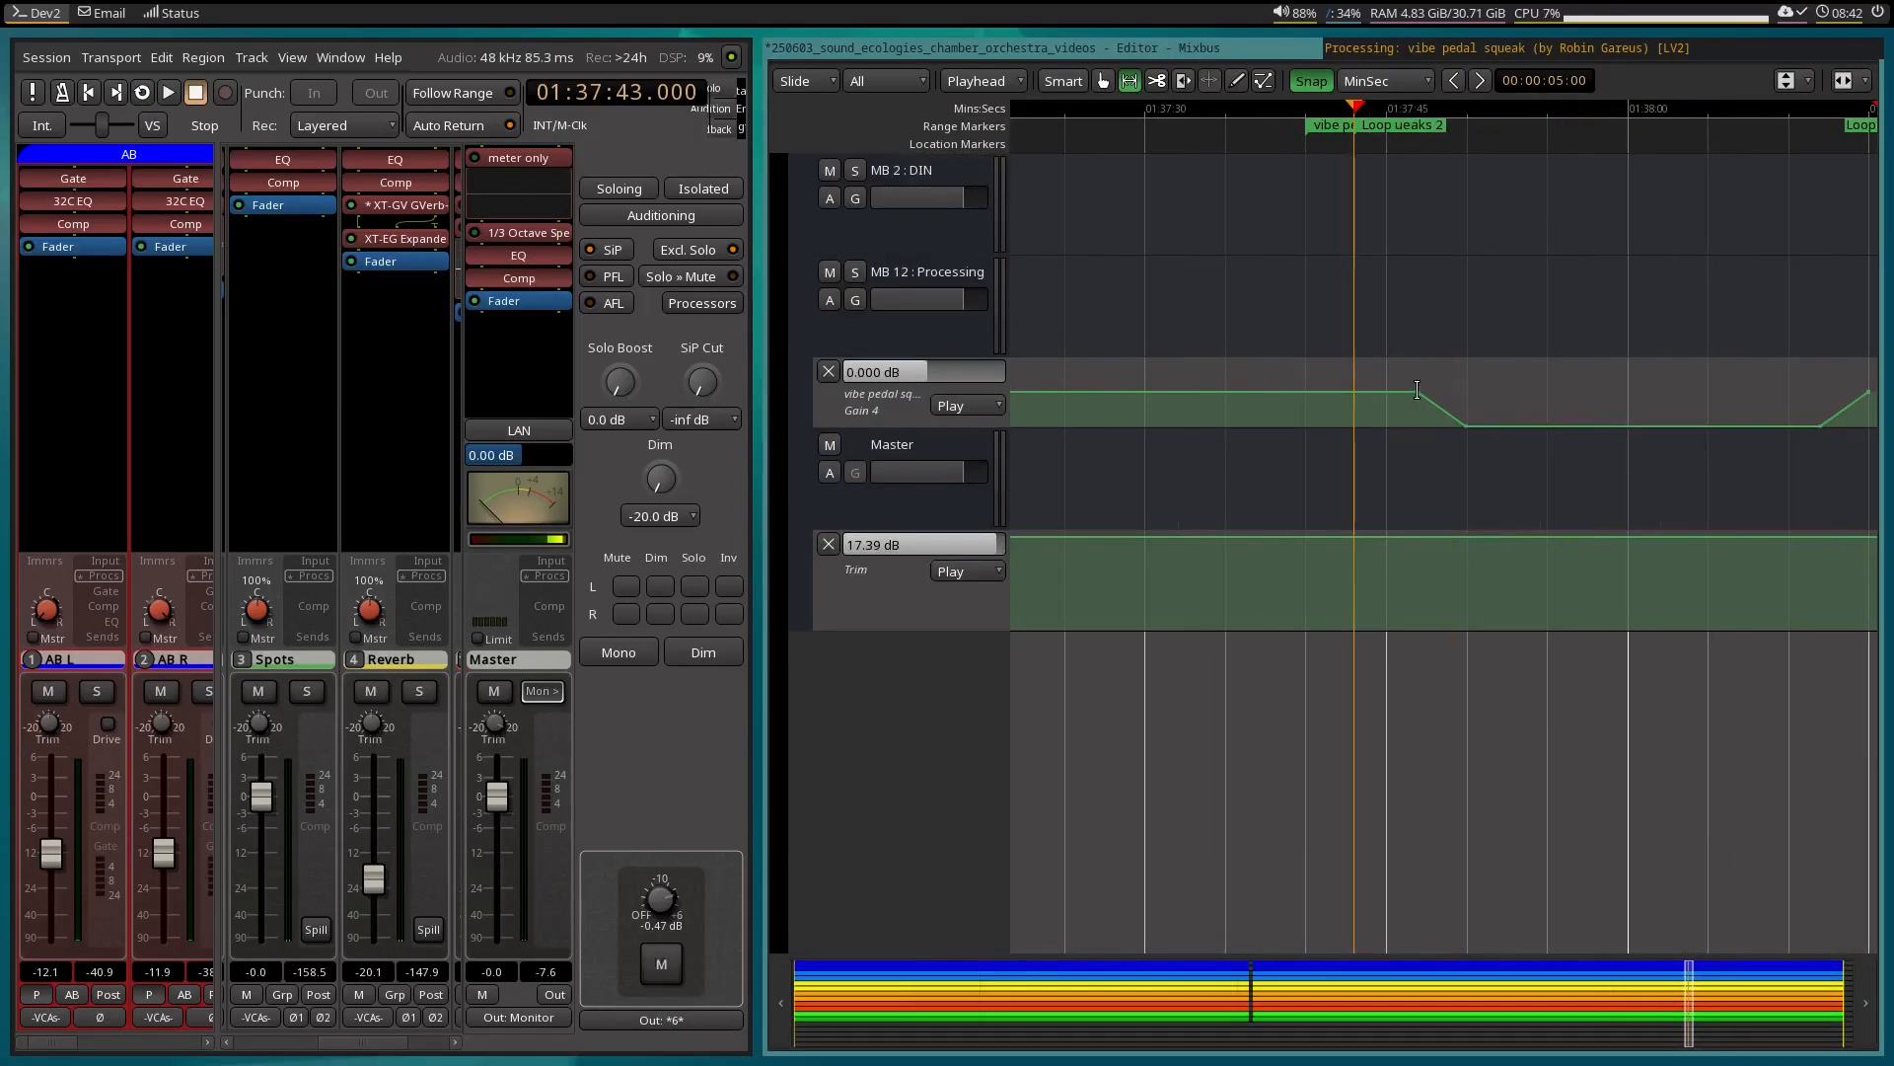
{"action": "key", "text": "e"}
{"action": "left_click_drag", "start_coordinate": [1417, 389], "coordinate": [1369, 380]}
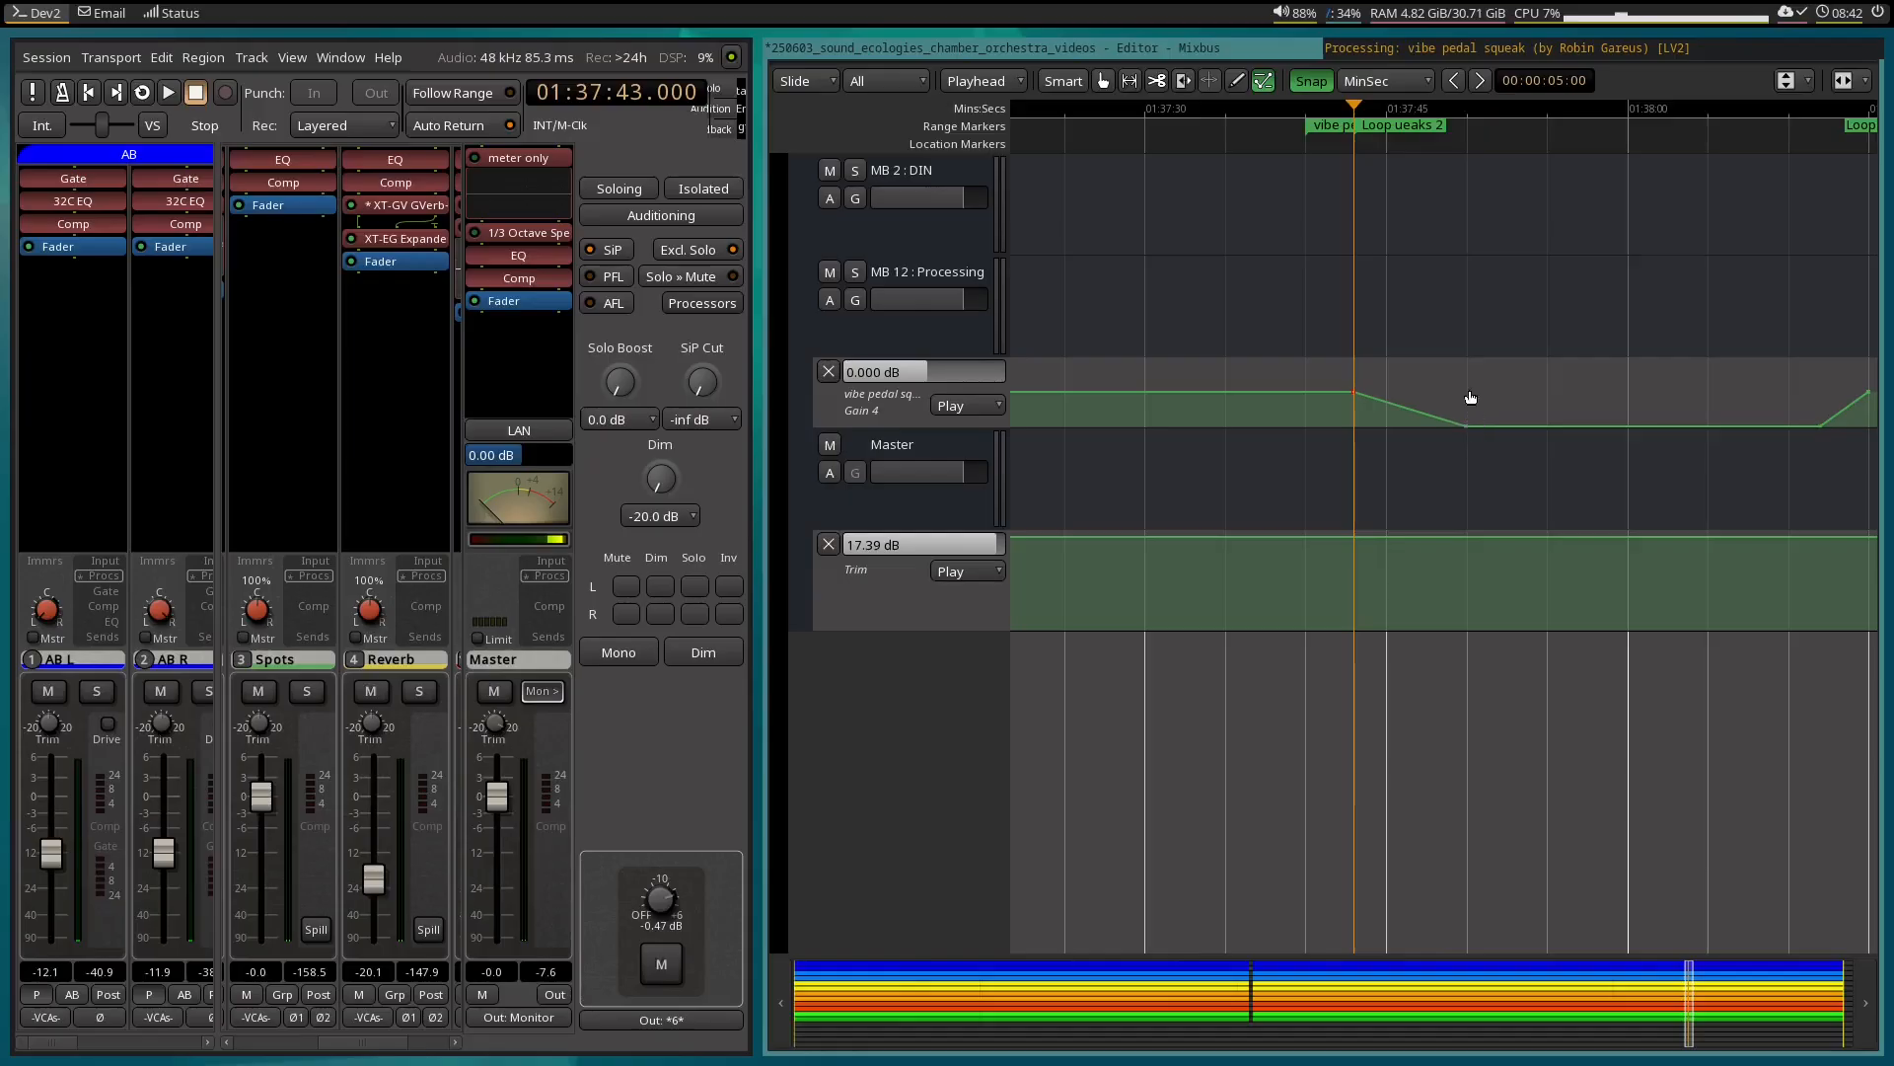
{"action": "left_click_drag", "start_coordinate": [1485, 417], "coordinate": [1415, 434]}
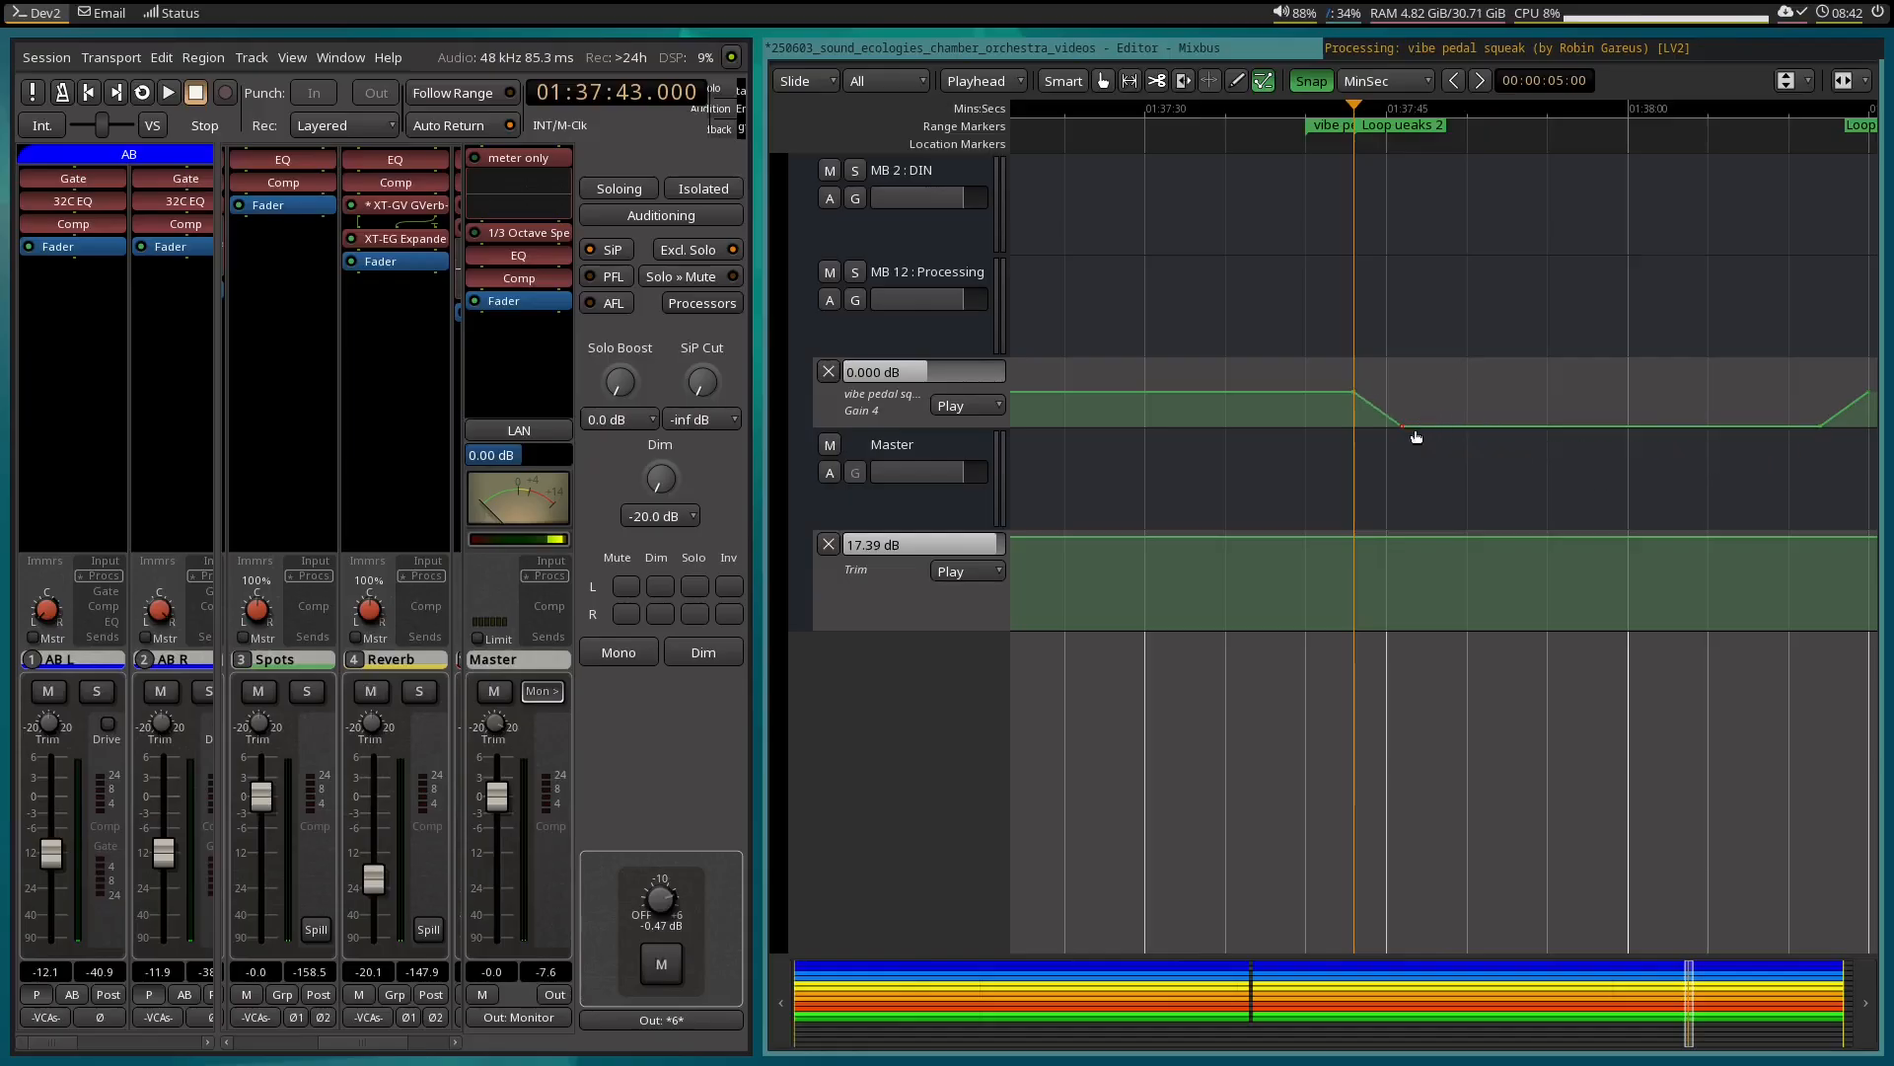
Play the loop twice with the EQ plugin window shown to check the earlier notch ramp.
{"action": "left_click", "coordinate": [1406, 51]}
{"action": "key", "text": "l"}
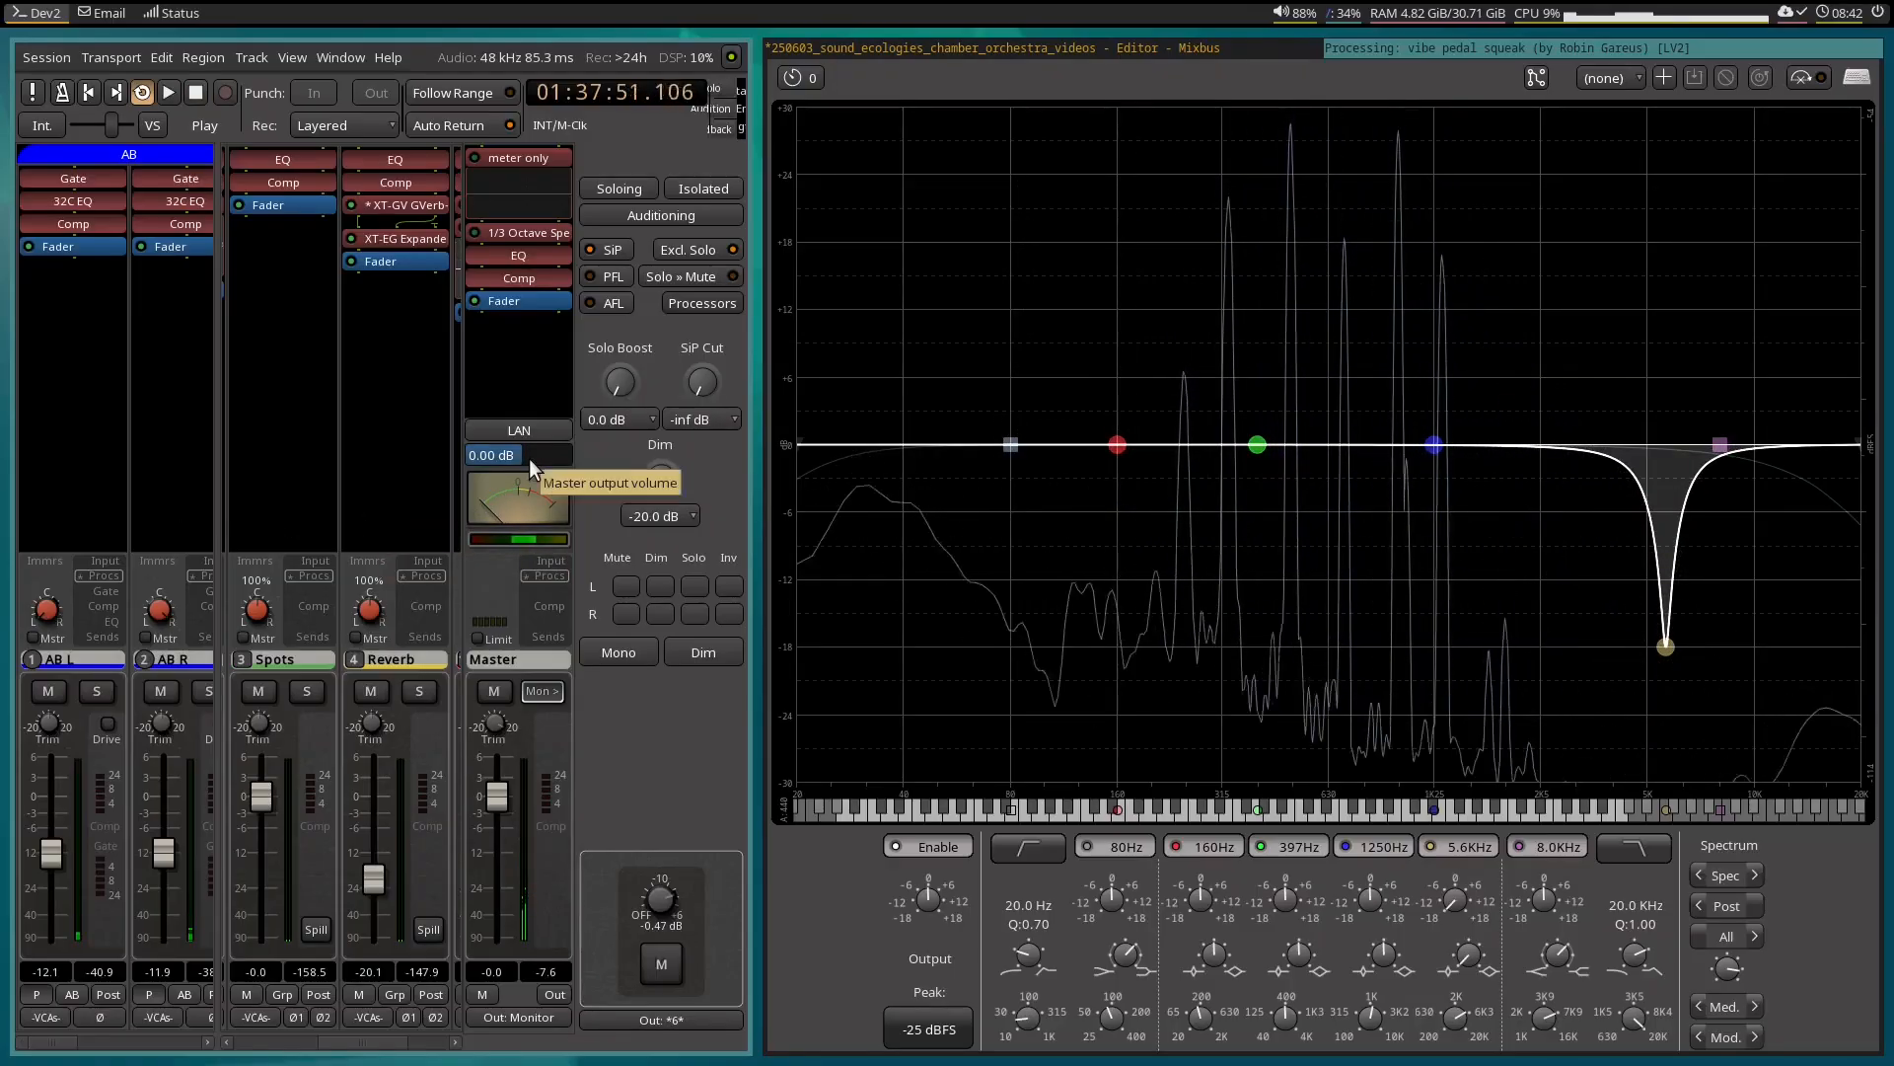
{"action": "key", "text": "space"}
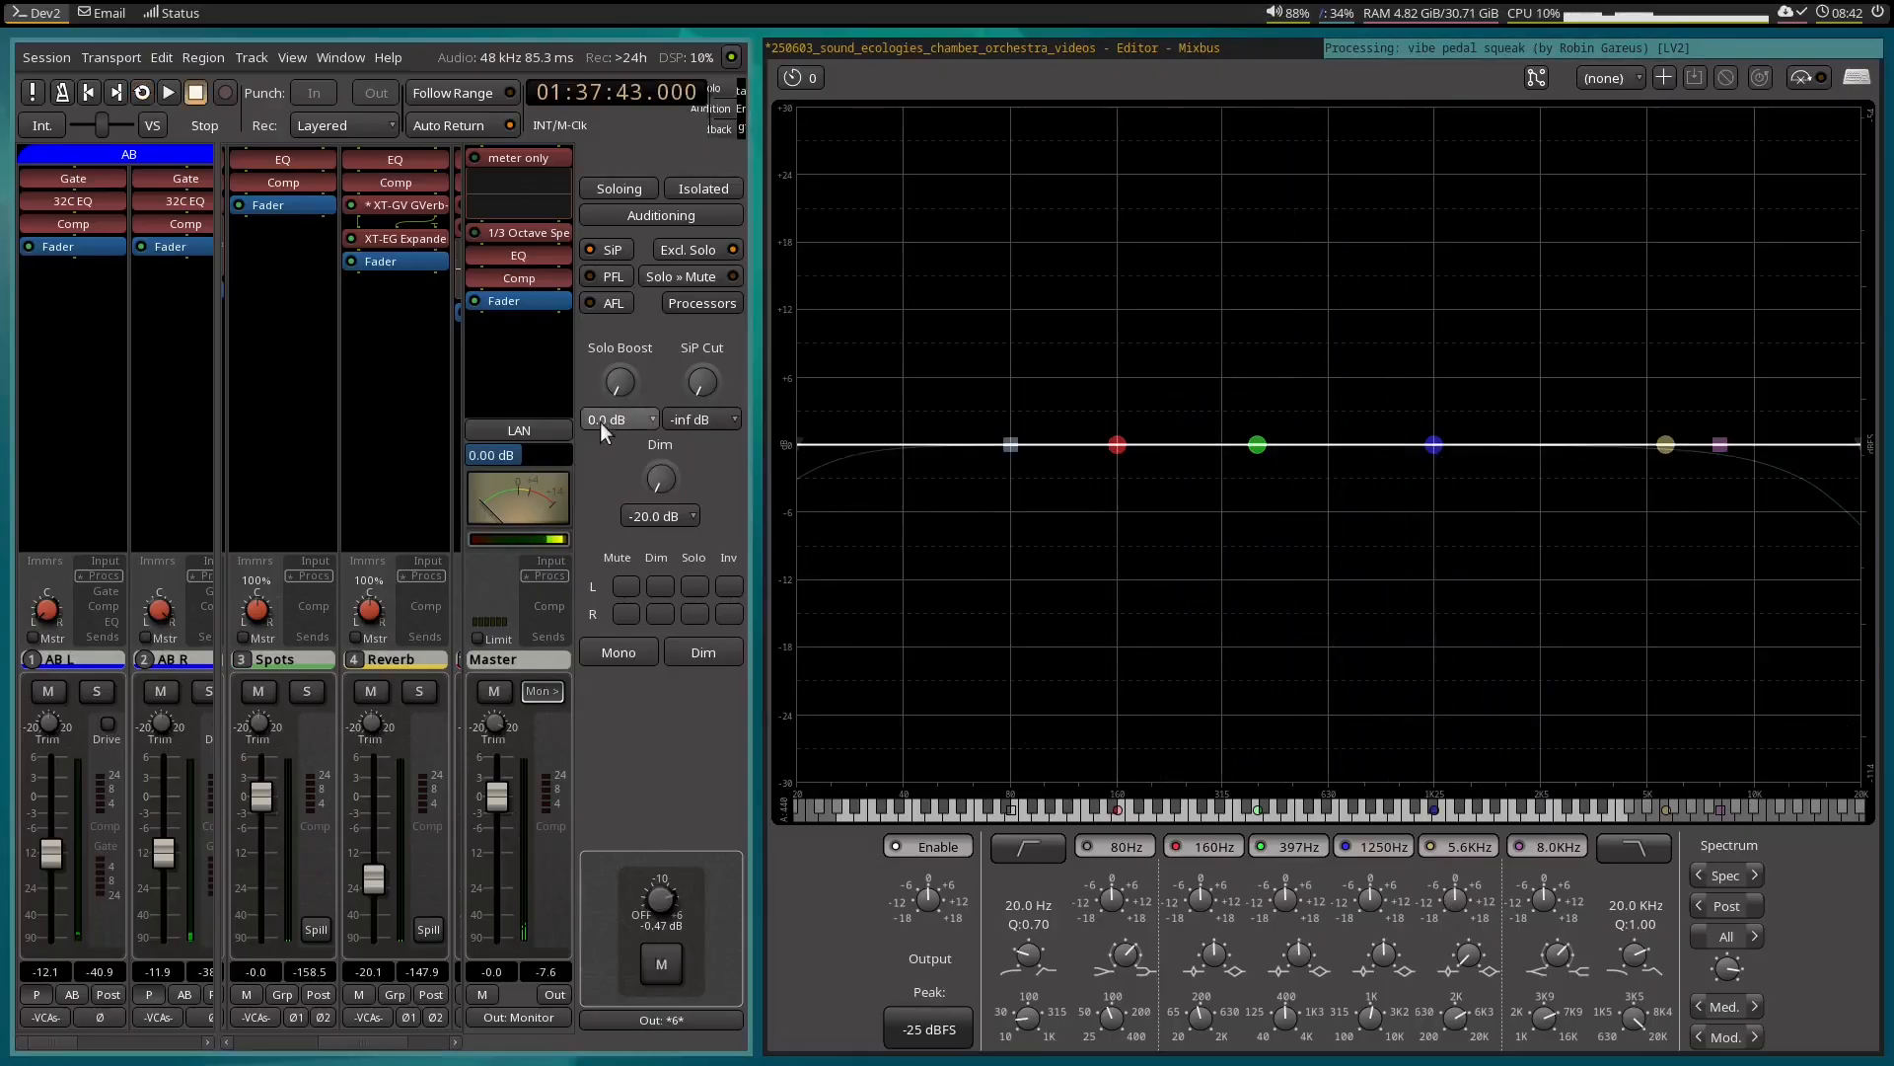
{"action": "key", "text": "space"}
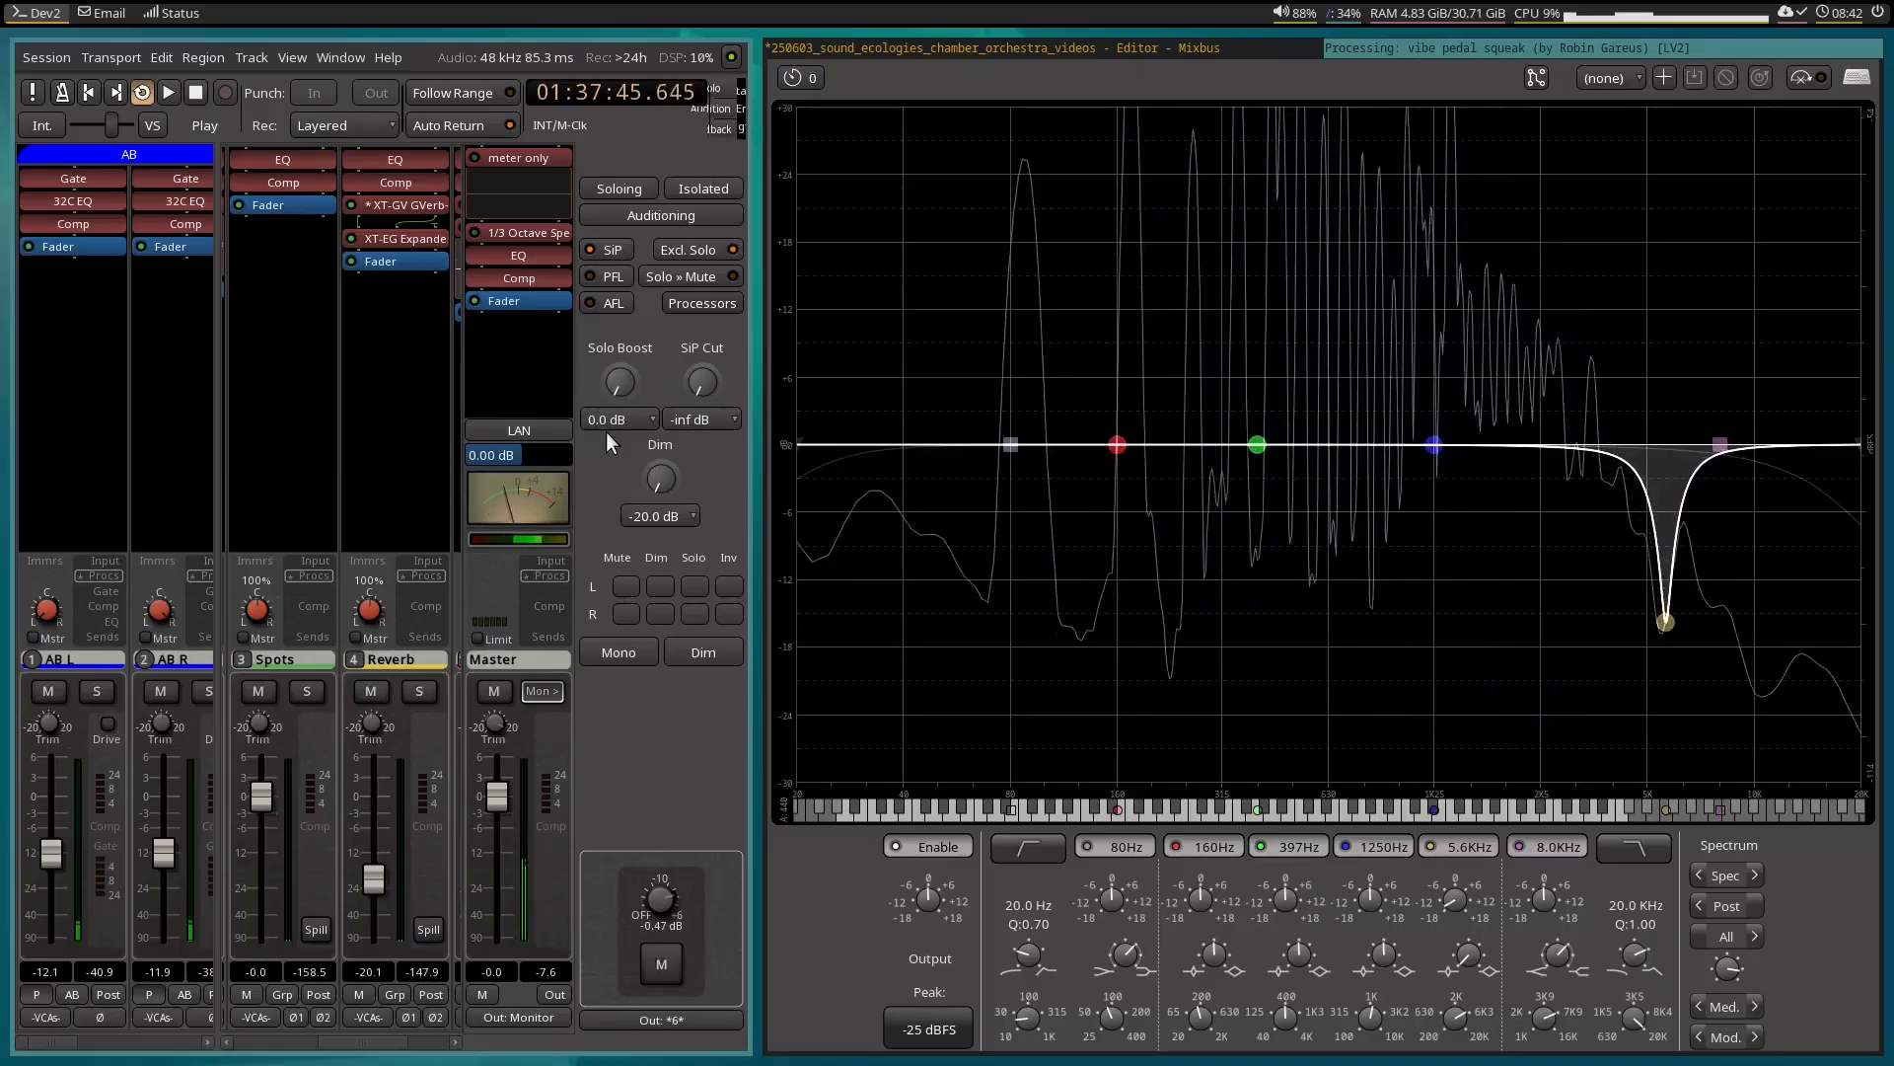
{"action": "key", "text": "space"}
Return to the editor and move the playhead to 01:37:48.000.
{"action": "left_click", "coordinate": [1156, 49]}
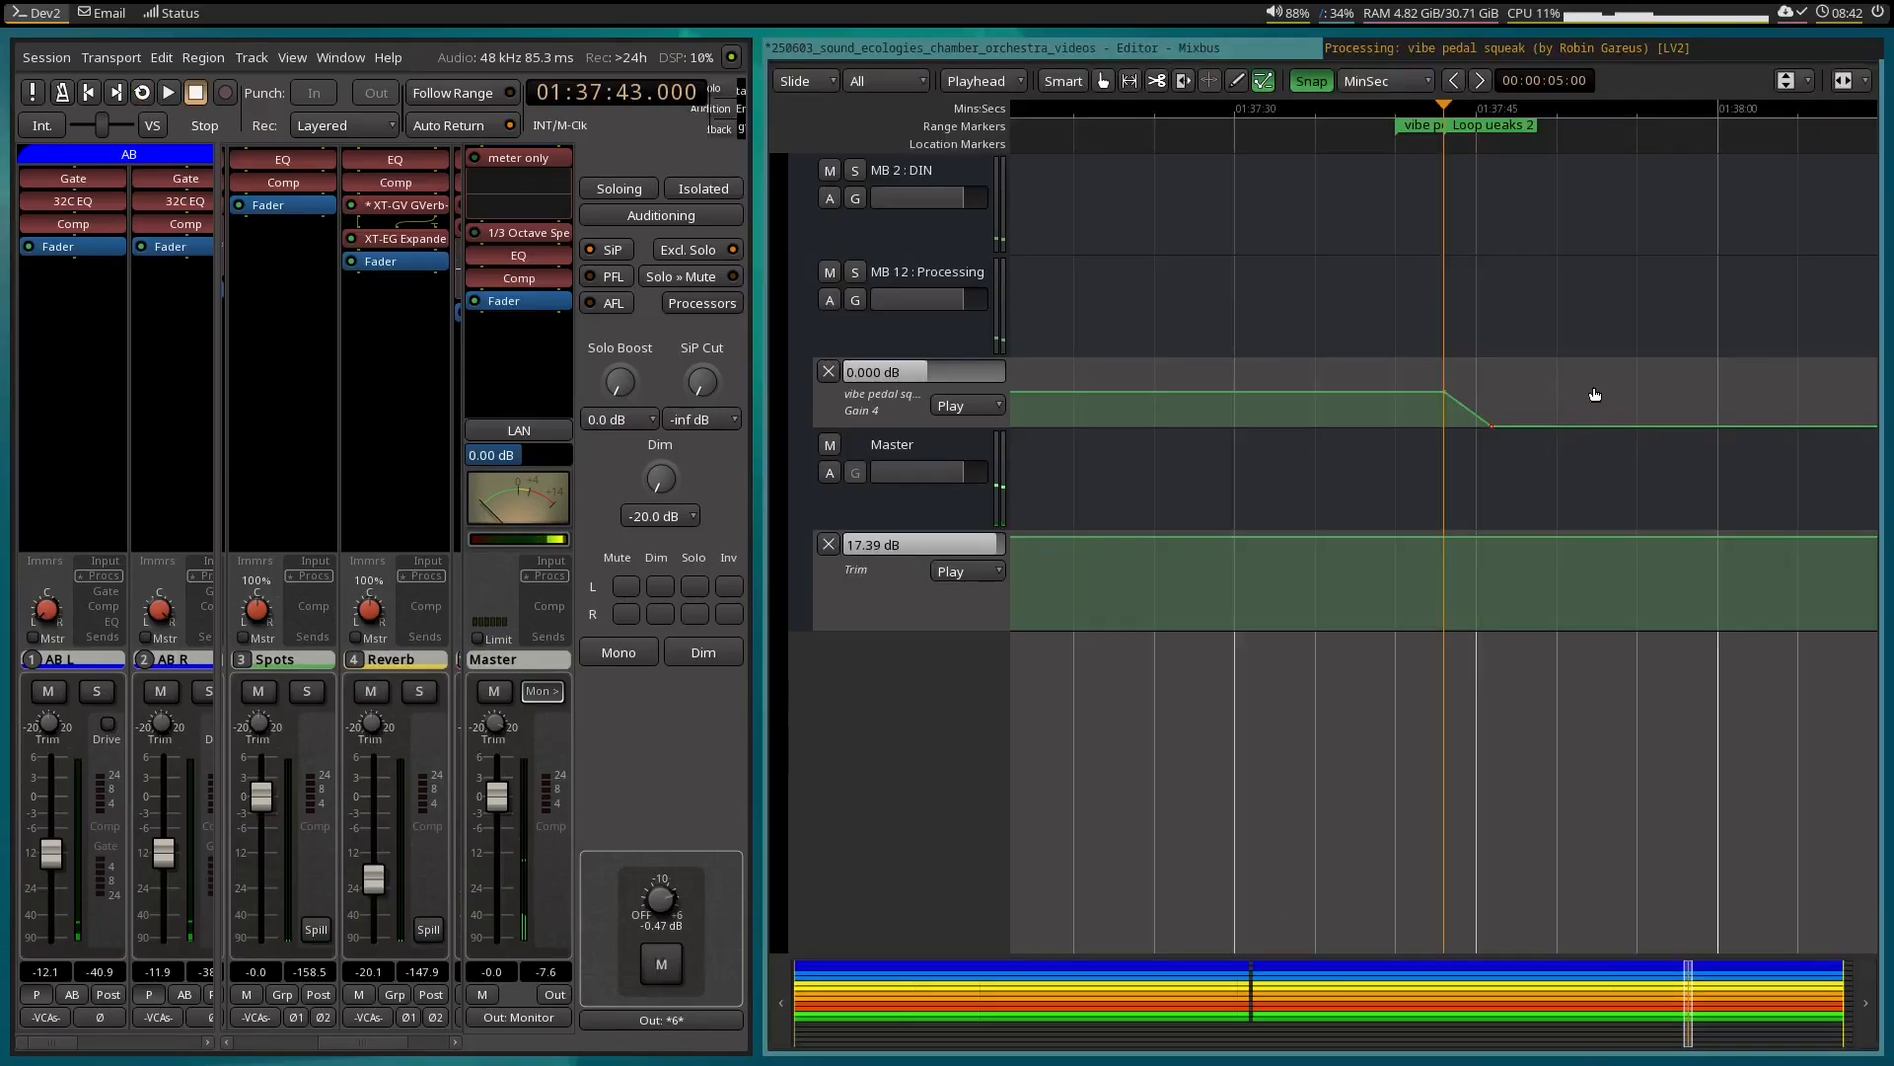
{"action": "scroll", "coordinate": [1595, 394], "scroll_direction": "up", "scroll_amount": 10}
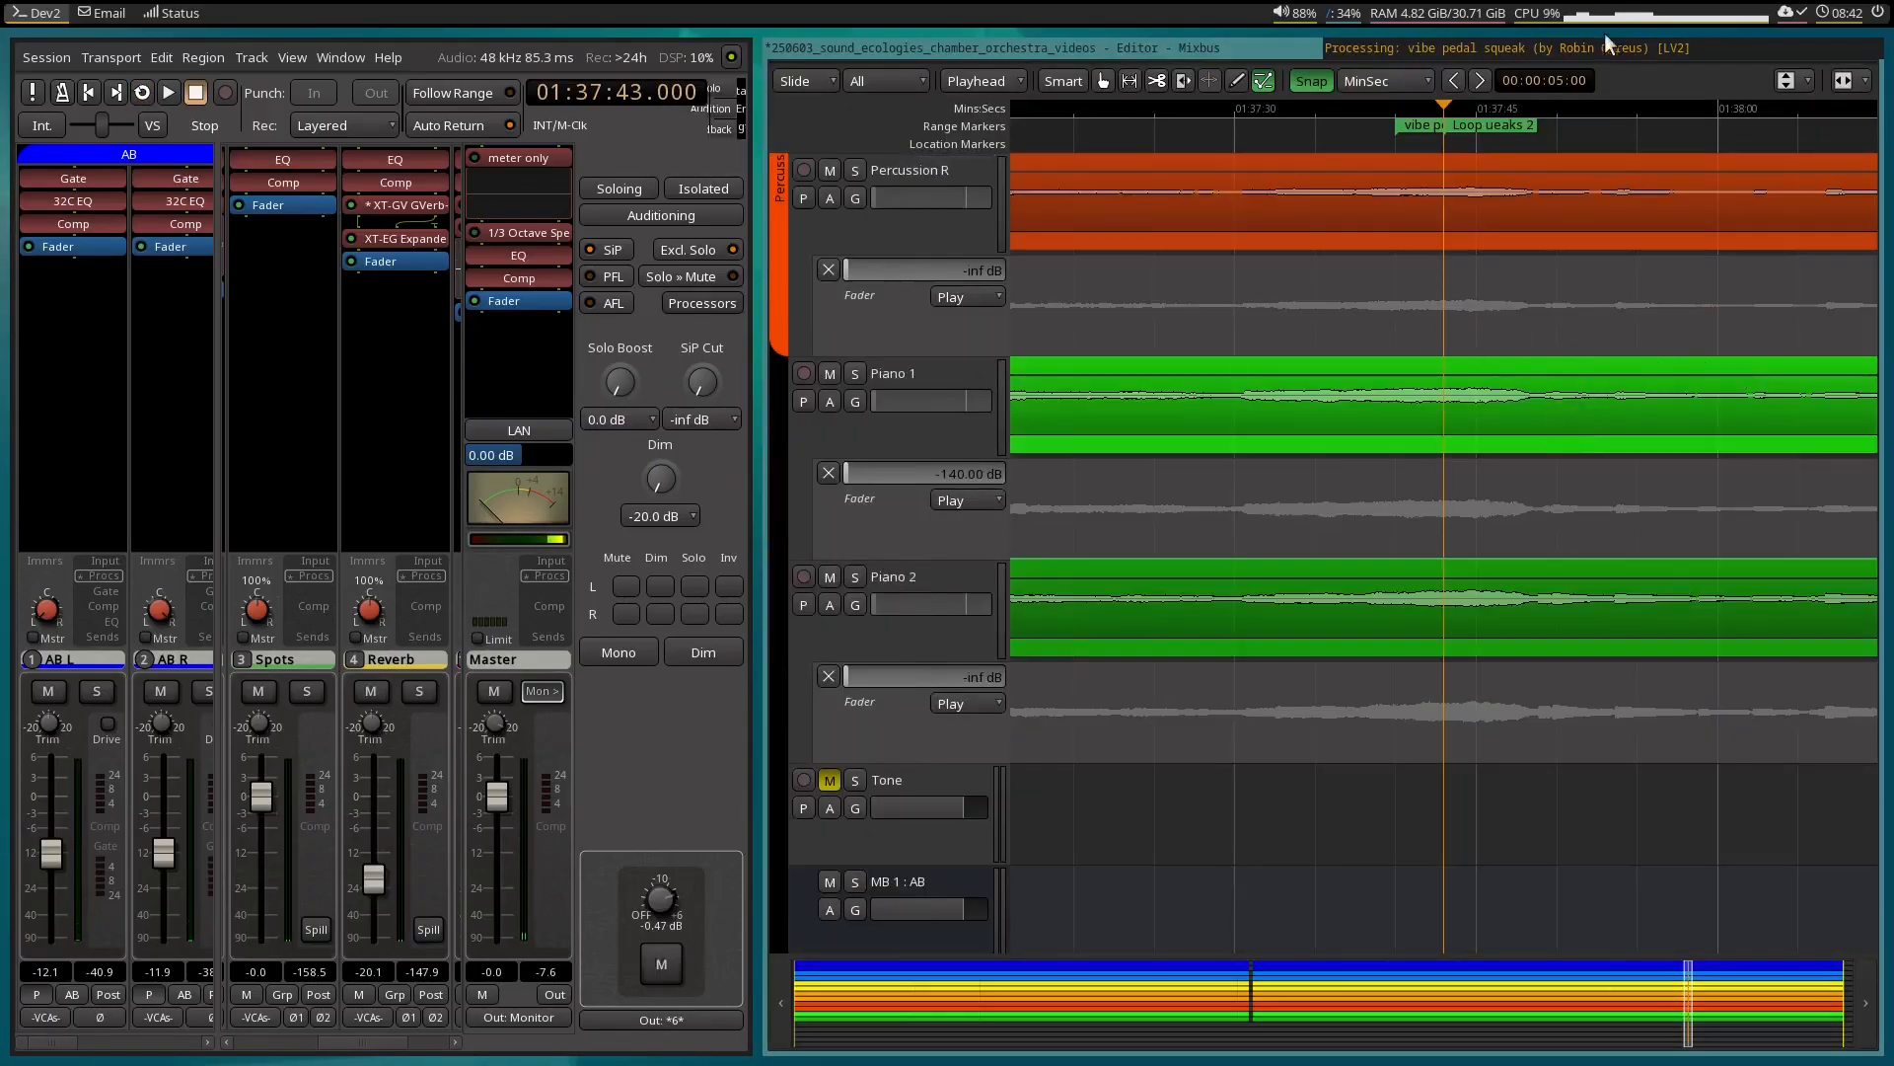
{"action": "left_click", "coordinate": [1524, 103]}
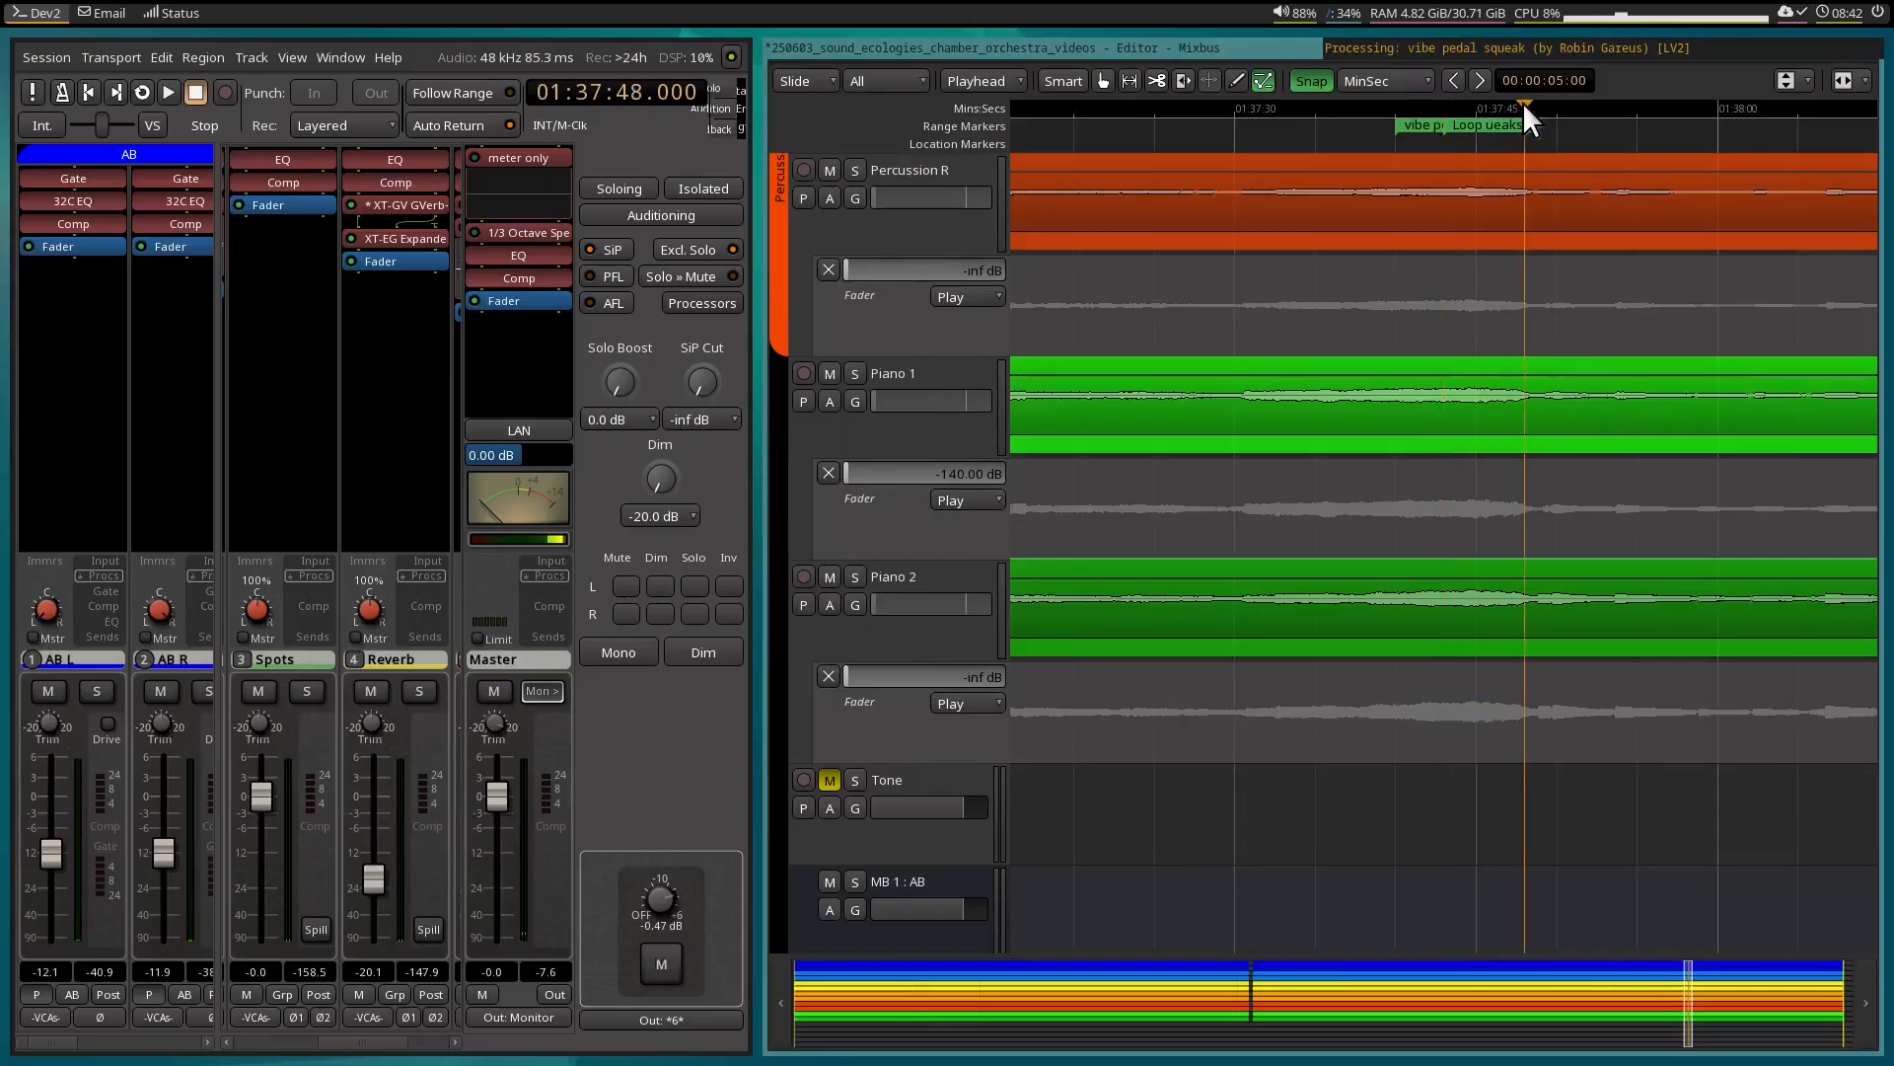
Move the Gain 4 down-ramp on the Processing bus so that it runs from about 01:37:47 to 01:37:49.
{"action": "scroll", "coordinate": [1460, 847], "scroll_direction": "down", "scroll_amount": 5}
{"action": "scroll", "coordinate": [1462, 841], "scroll_direction": "down", "scroll_amount": 5}
{"action": "scroll", "coordinate": [1577, 549], "scroll_direction": "up", "scroll_amount": 3}
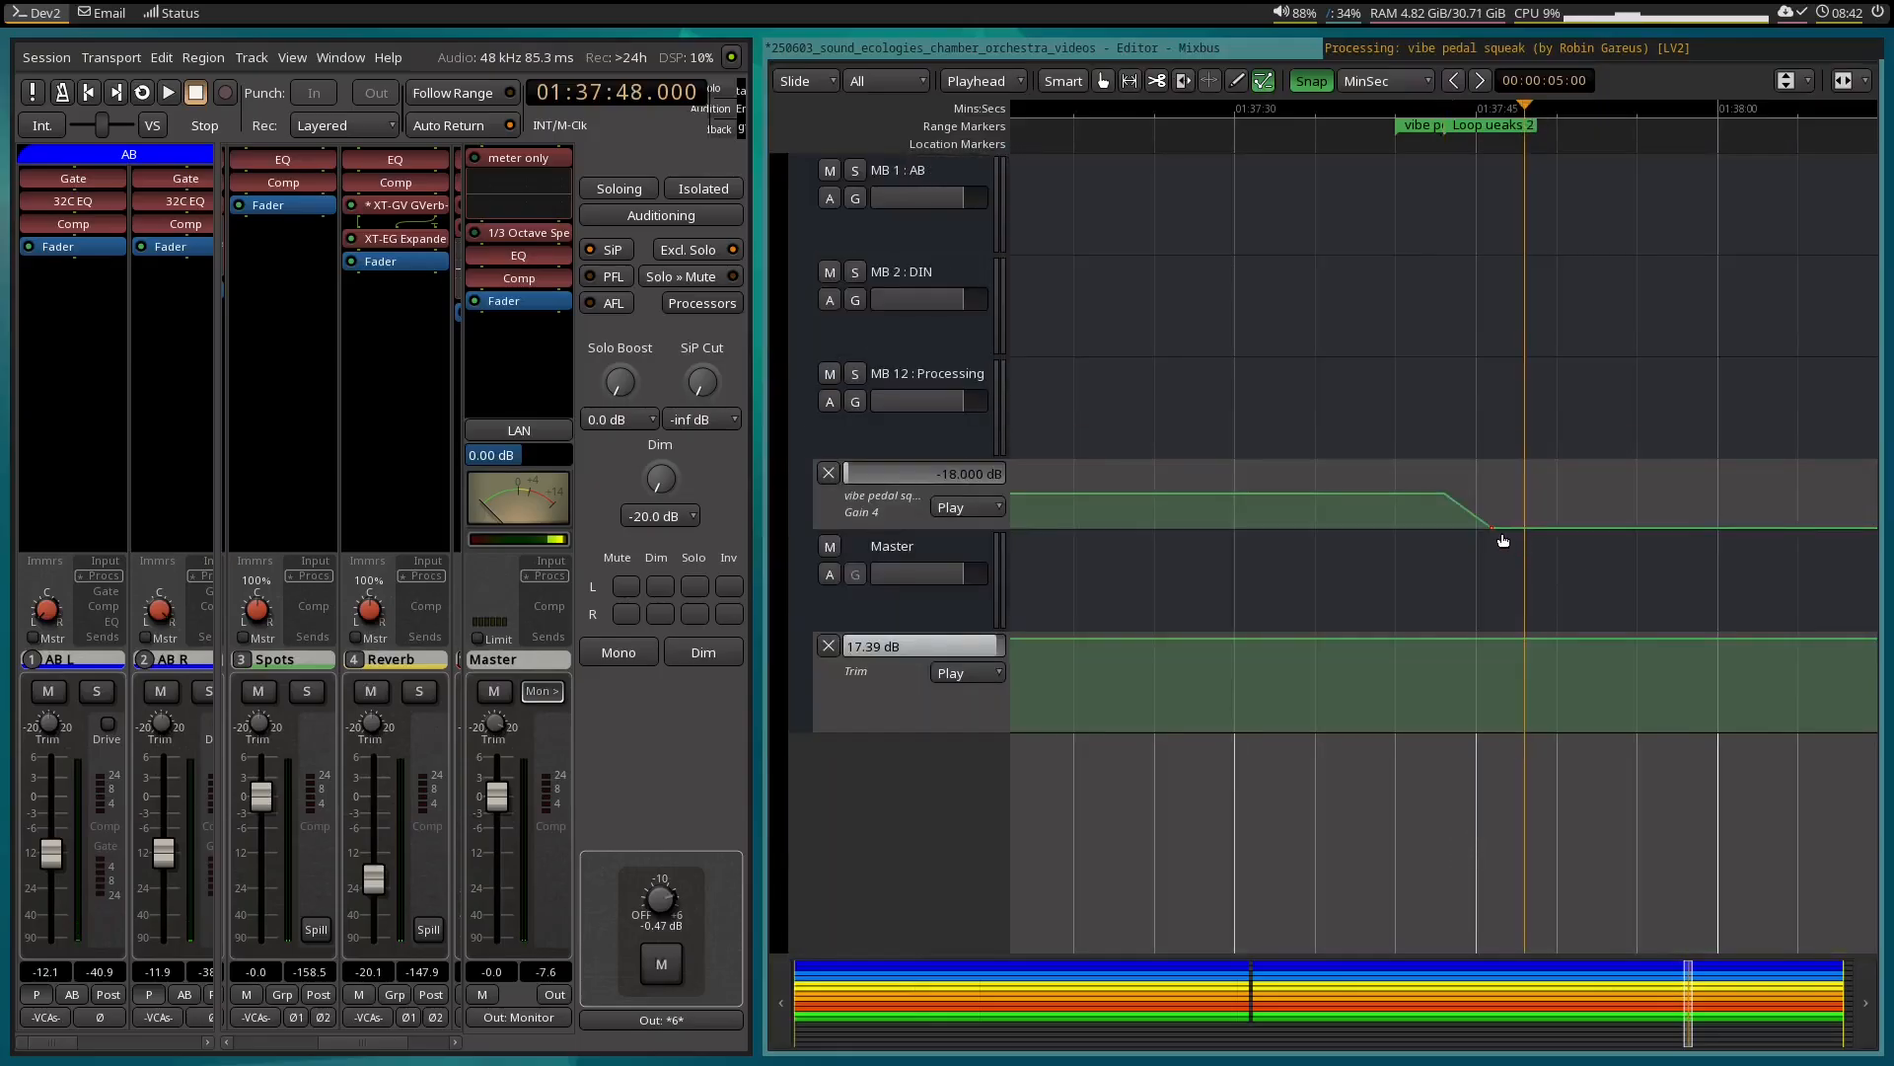
{"action": "mouse_move", "coordinate": [1509, 515]}
{"action": "left_mouse_down"}
{"action": "mouse_move", "coordinate": [1543, 536]}
{"action": "mouse_move", "coordinate": [1467, 477]}
{"action": "mouse_move", "coordinate": [1524, 483]}
{"action": "left_mouse_up"}
Play the loop with the EQ plugin window shown to check when the notch engages, and stop playback.
{"action": "left_click", "coordinate": [1447, 48]}
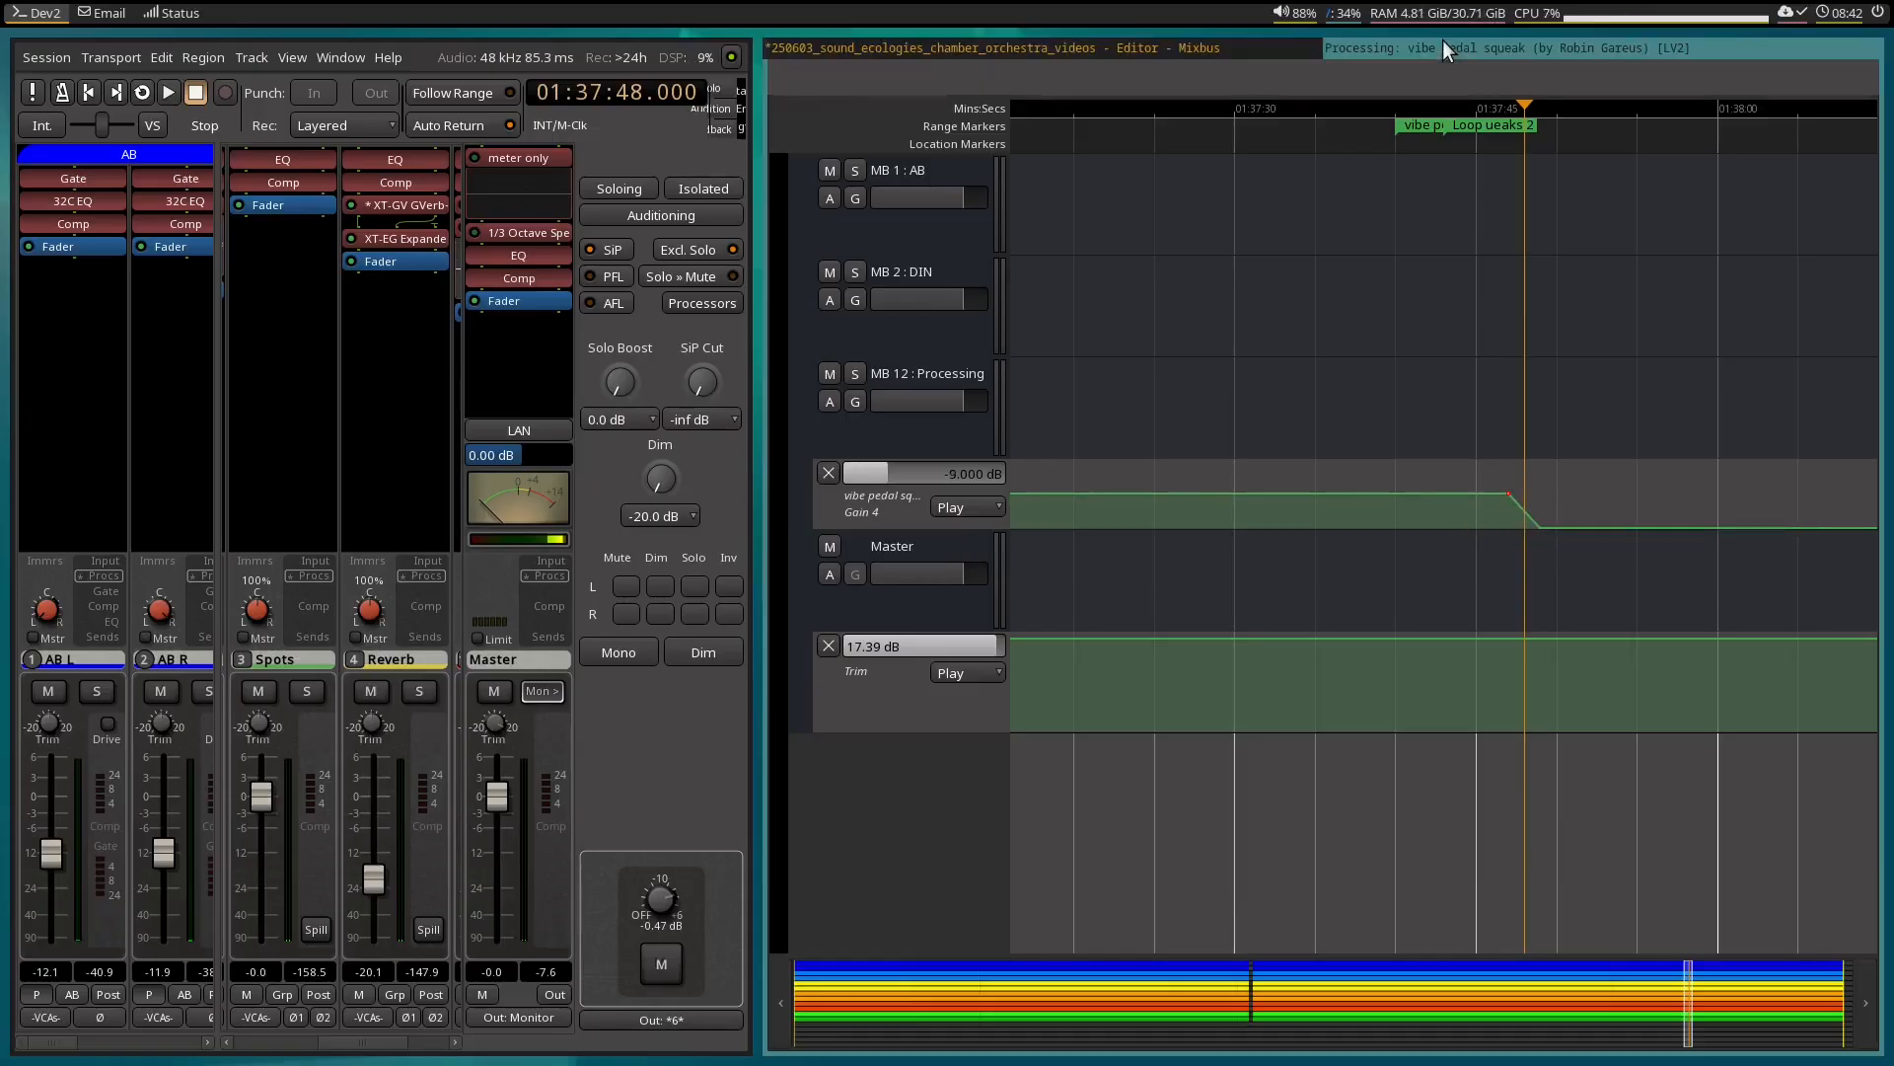
{"action": "key", "text": "l"}
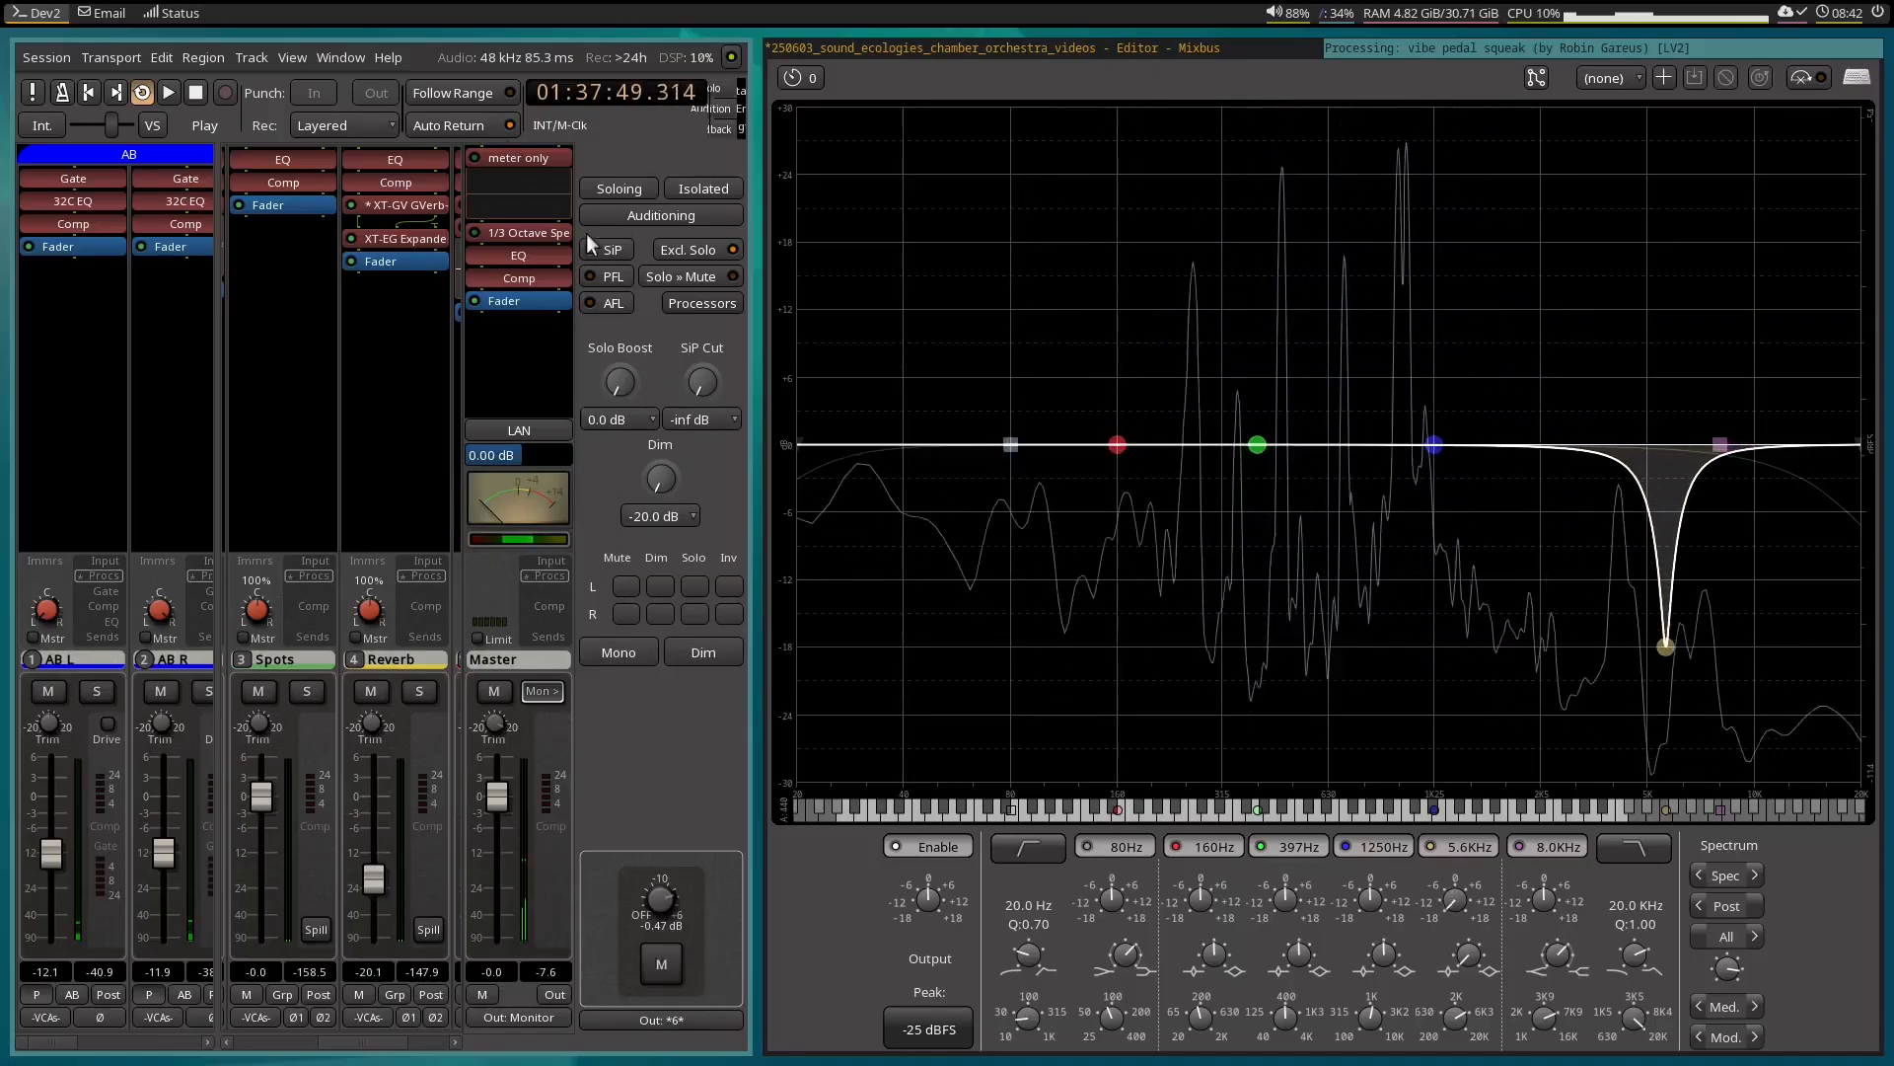
{"action": "key", "text": "space"}
Move the start of the Gain 4 down-ramp to about 01:37:46.4 and its -18 dB end to about 01:37:48.
{"action": "left_click", "coordinate": [1247, 42]}
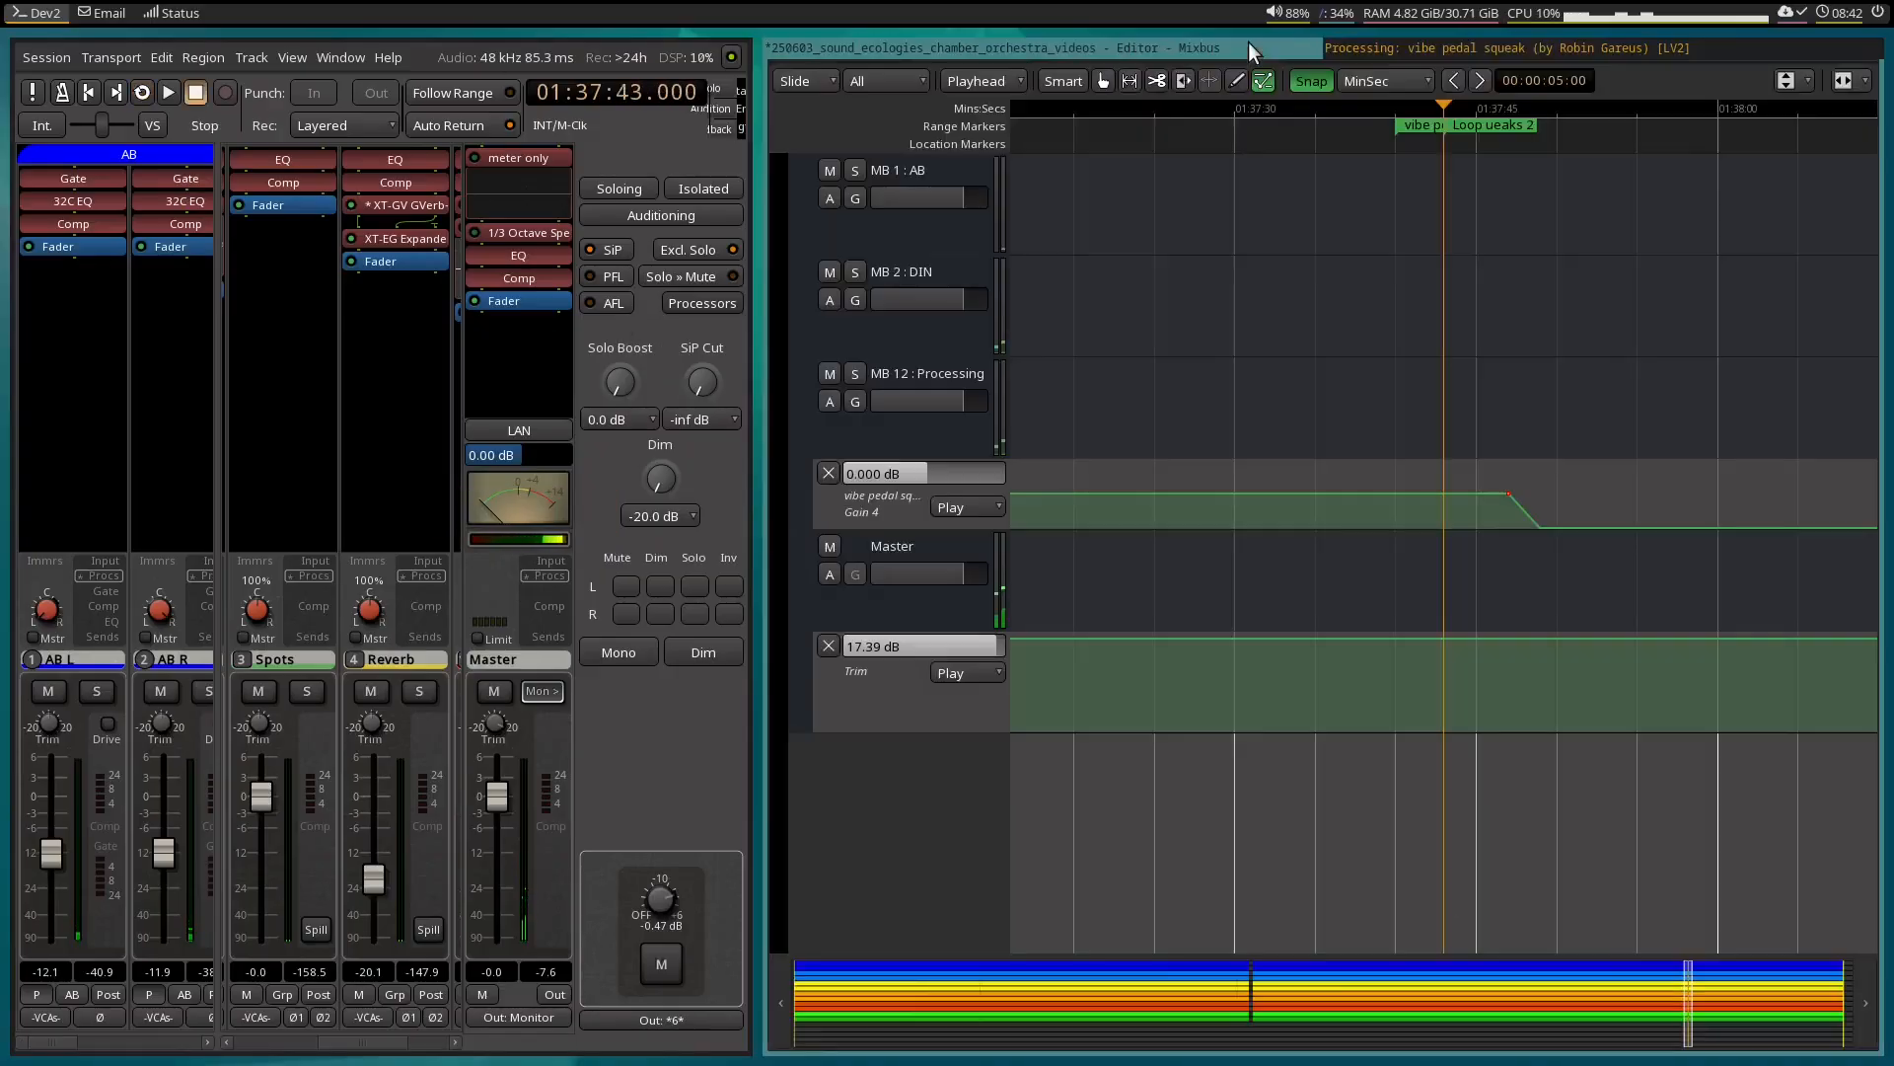
{"action": "scroll", "coordinate": [1585, 510], "scroll_direction": "up", "scroll_amount": 2}
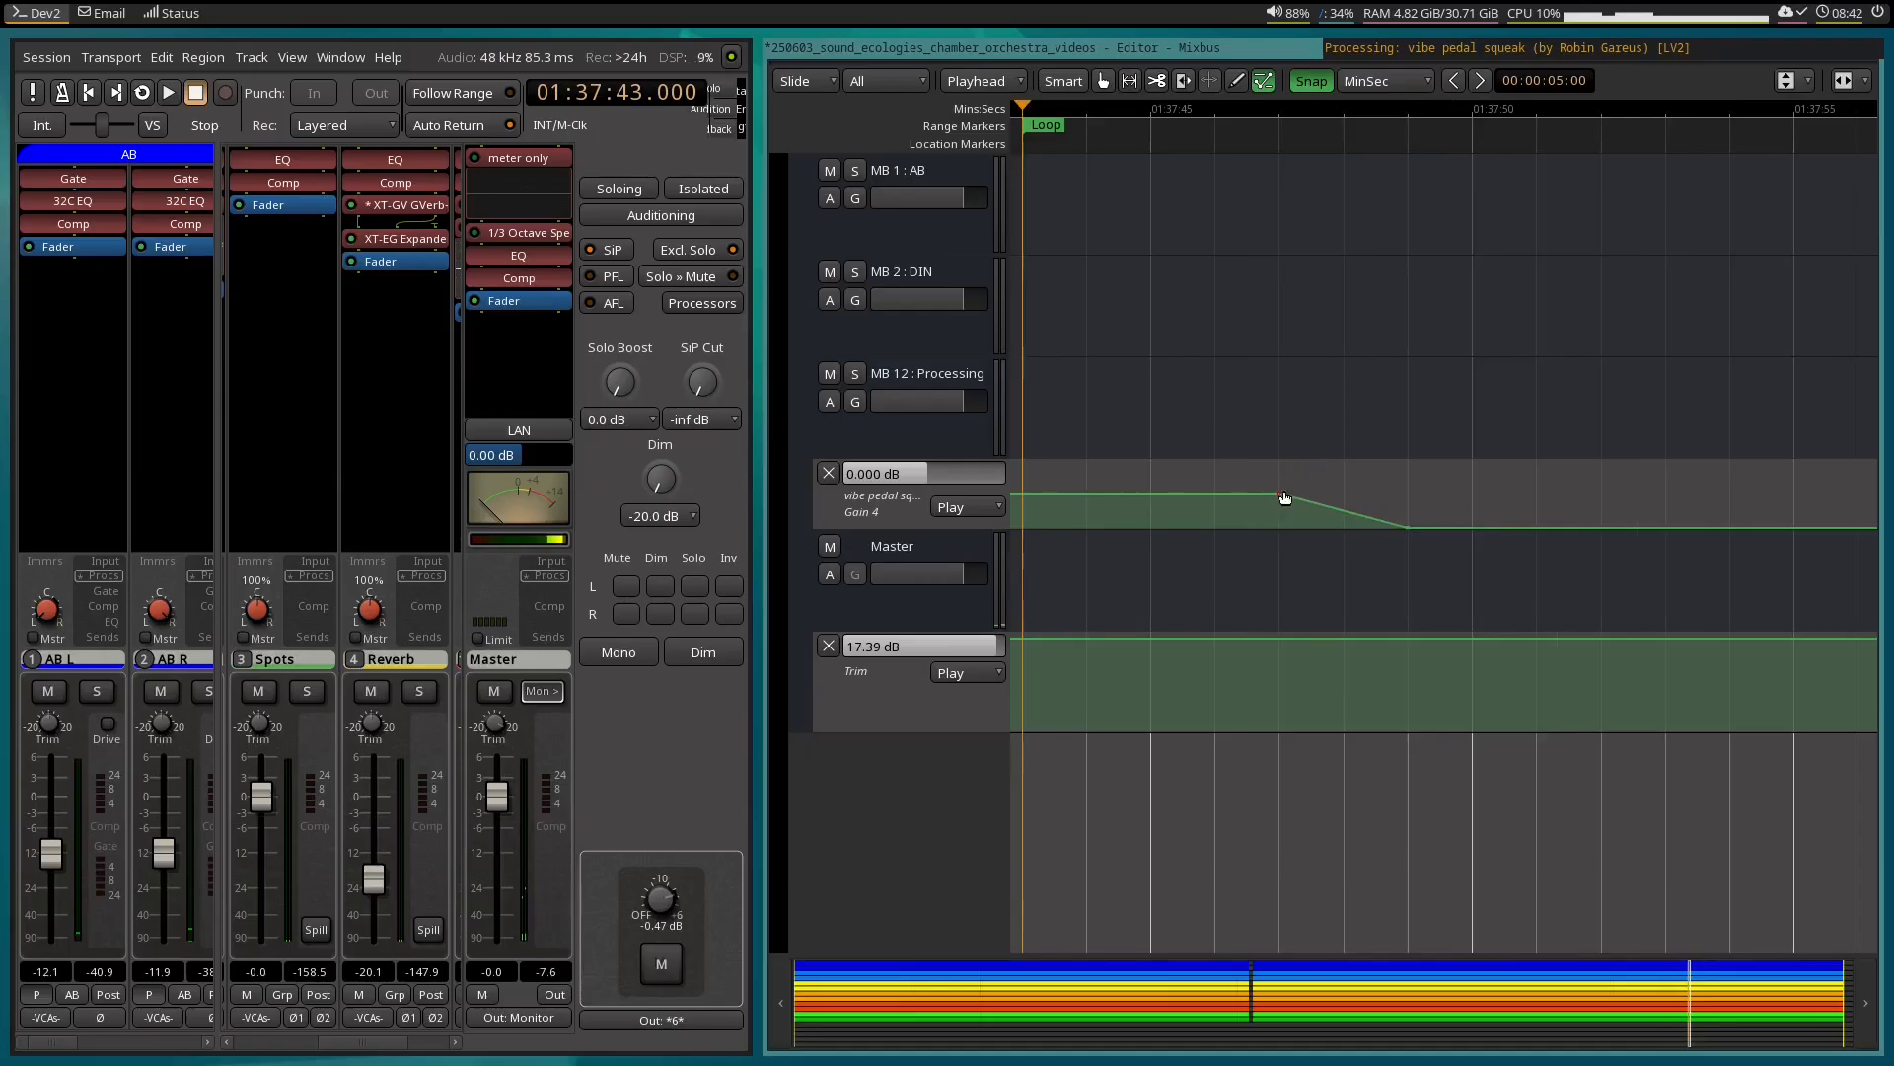
{"action": "left_click_drag", "start_coordinate": [1300, 481], "coordinate": [1262, 483]}
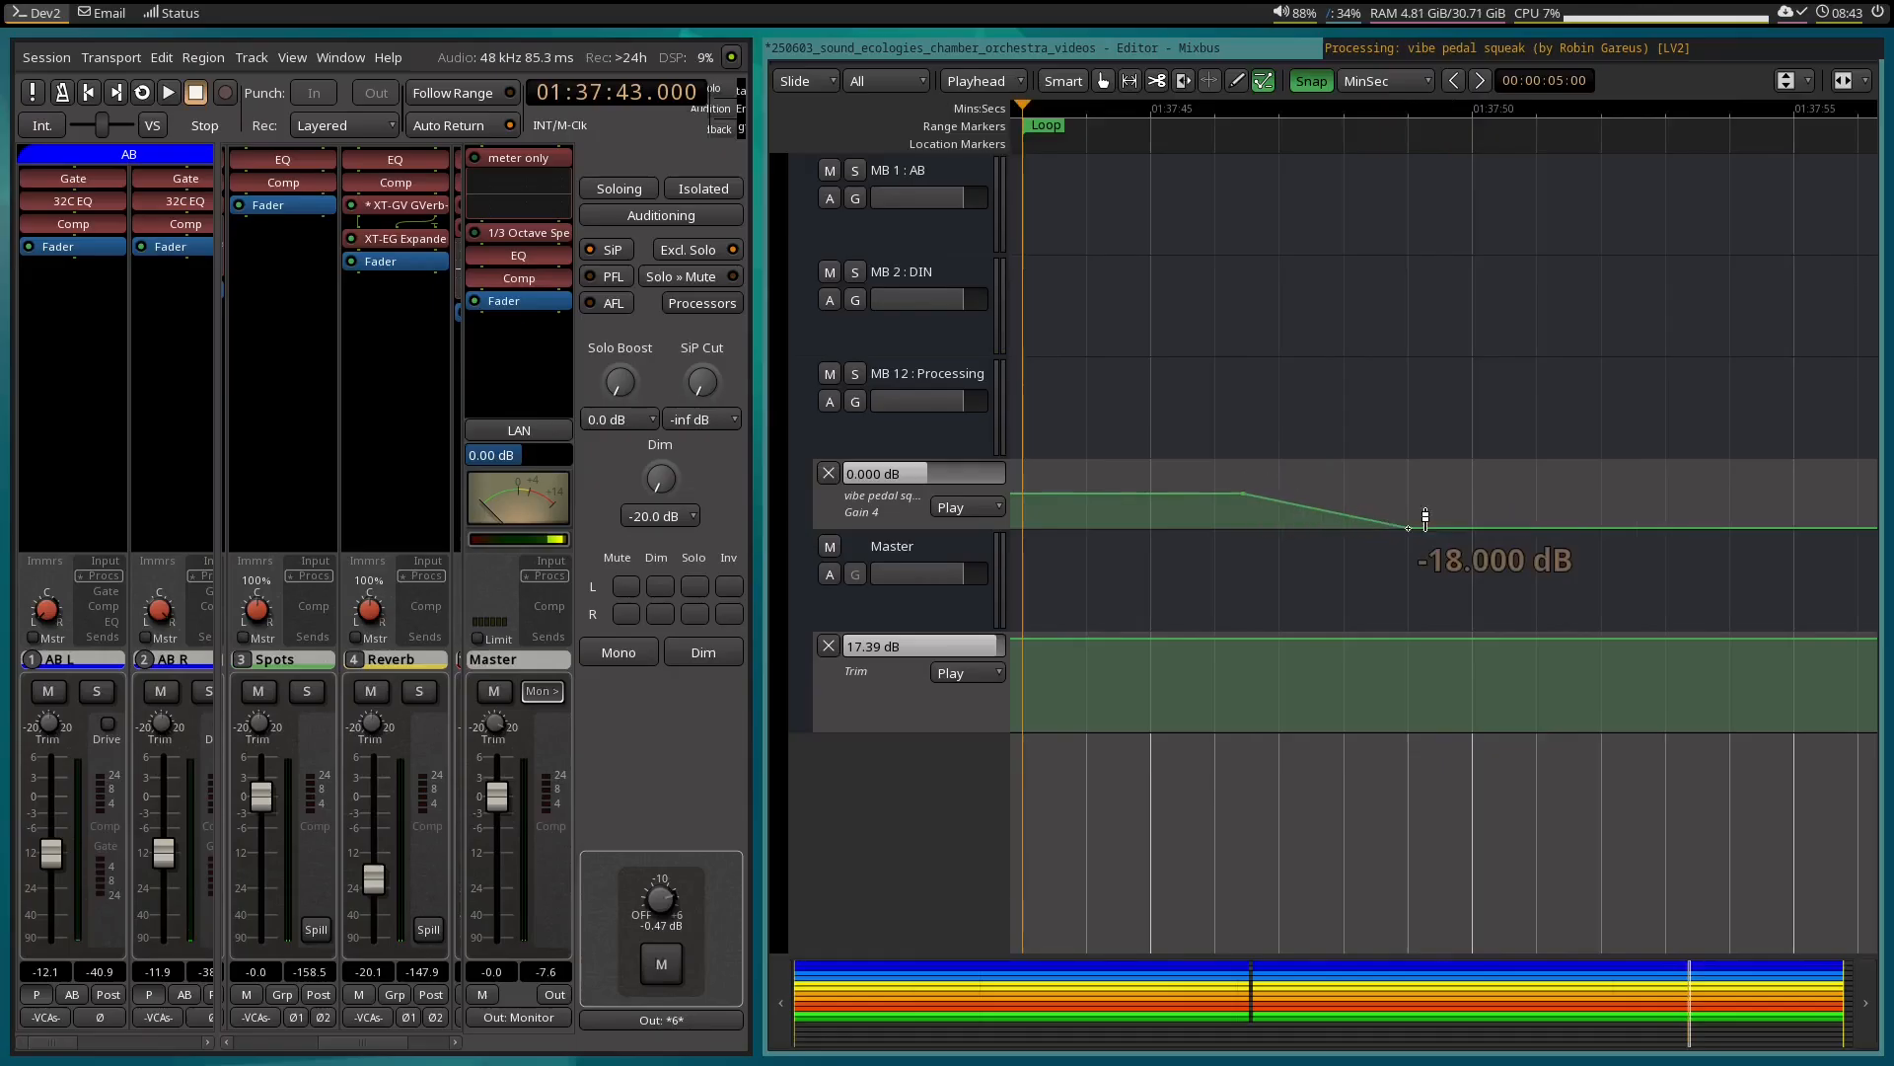
{"action": "left_click_drag", "start_coordinate": [1426, 517], "coordinate": [1371, 517]}
{"action": "left_click_drag", "start_coordinate": [1369, 516], "coordinate": [1361, 520]}
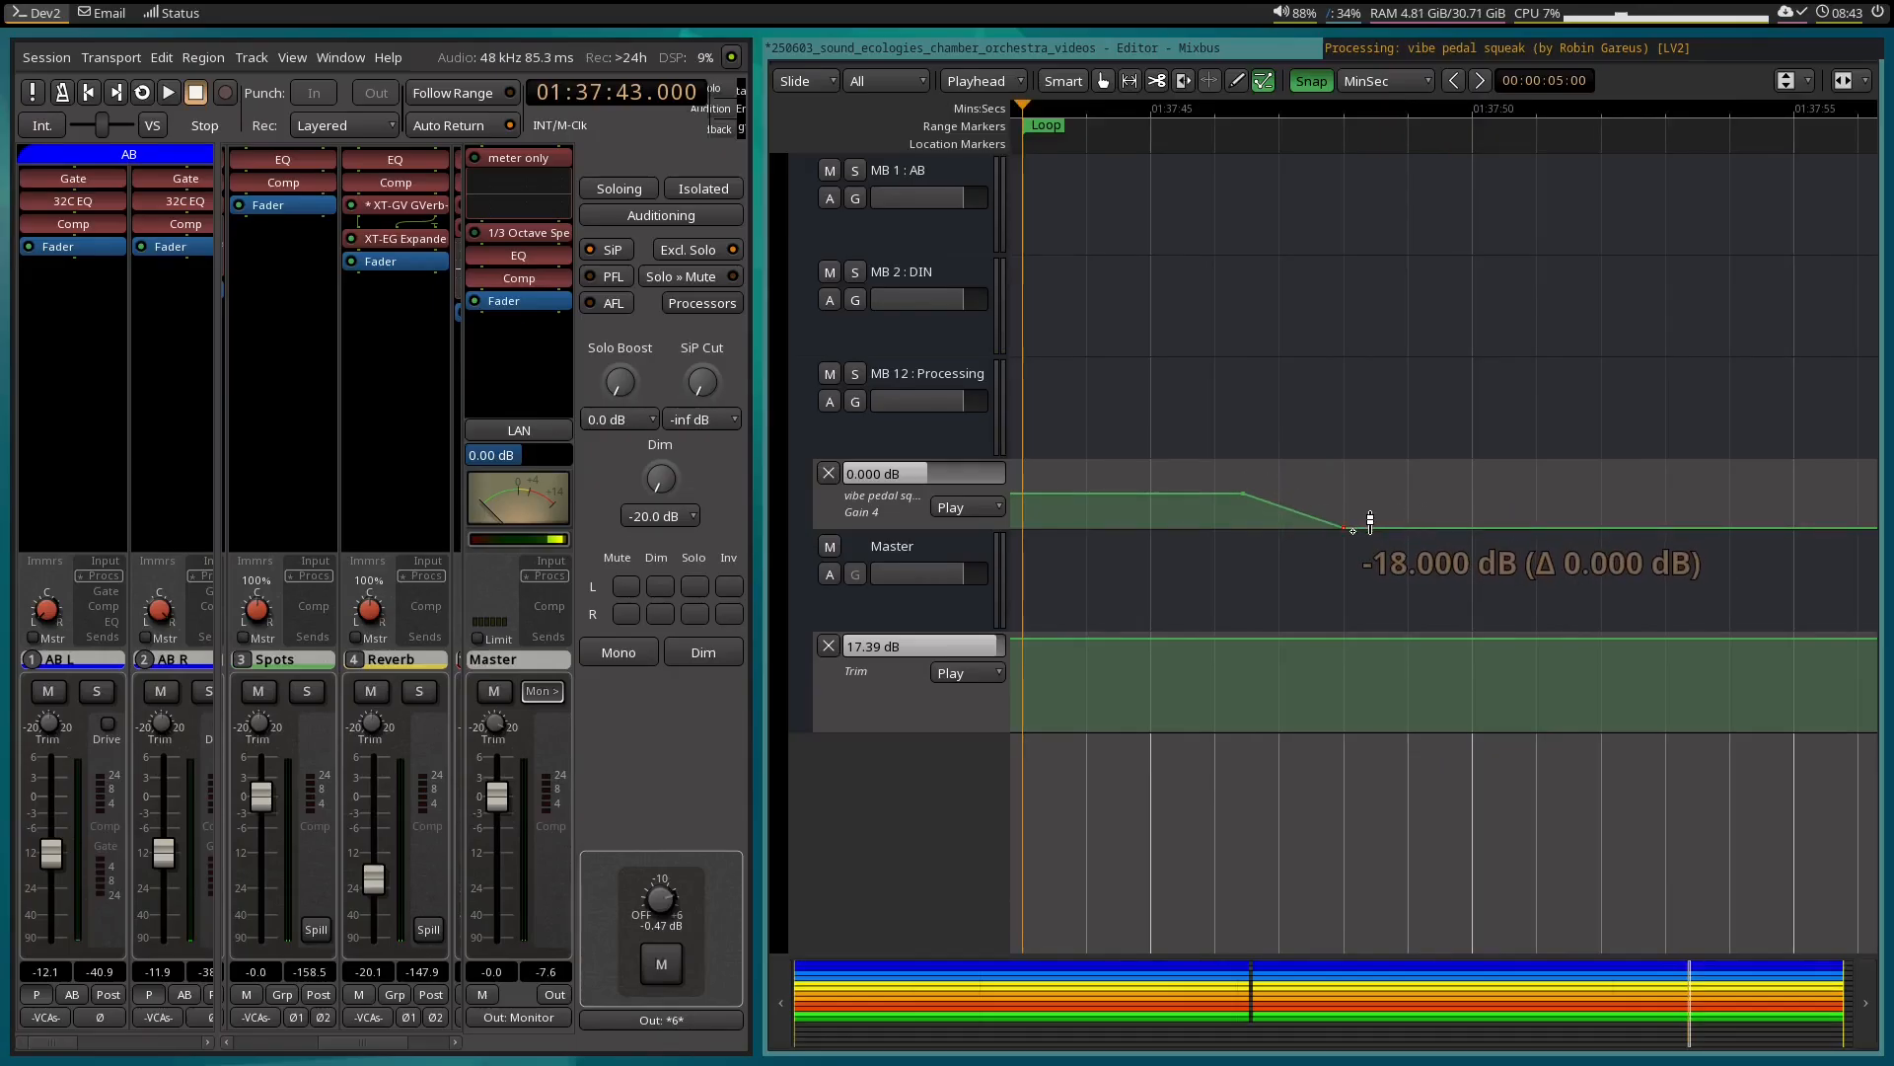
Loop the passage again with the EQ plugin window shown to check the shifted down-ramp, and stop playback.
{"action": "left_click", "coordinate": [1359, 48]}
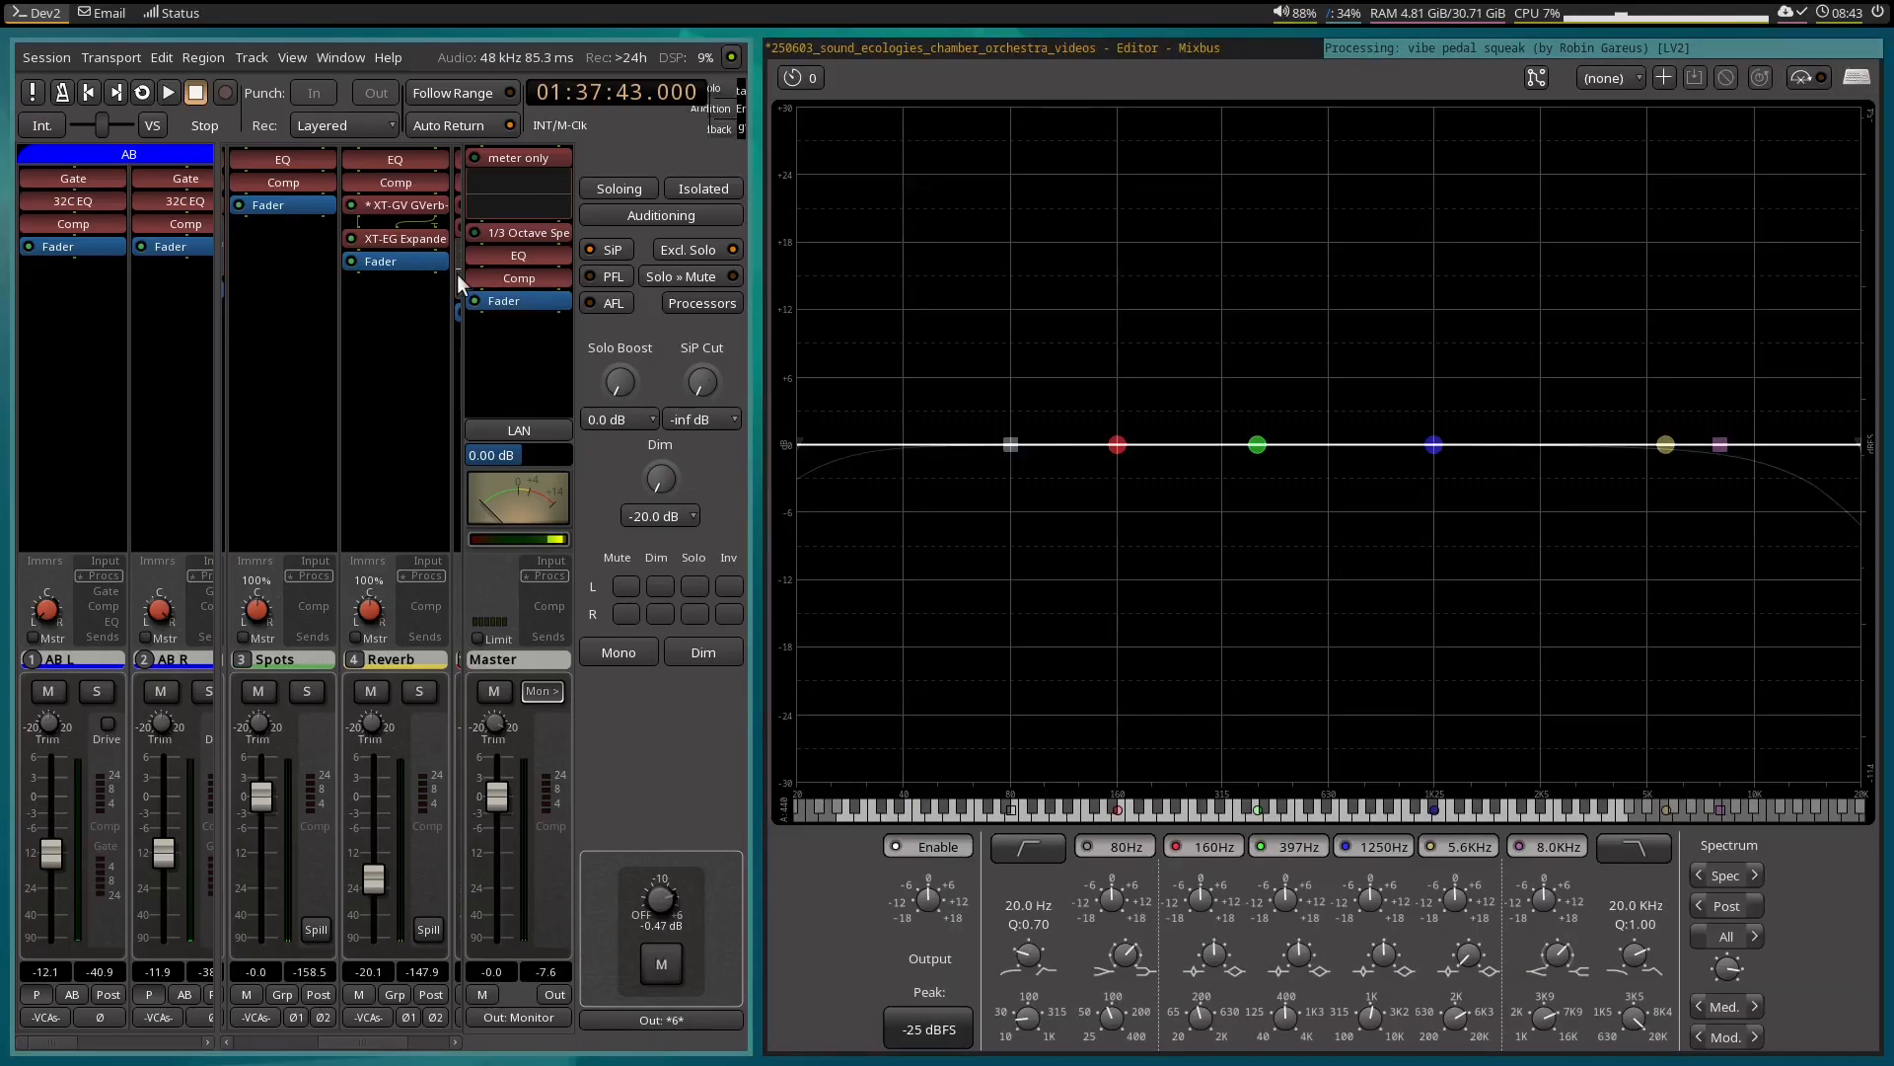
{"action": "key", "text": "l"}
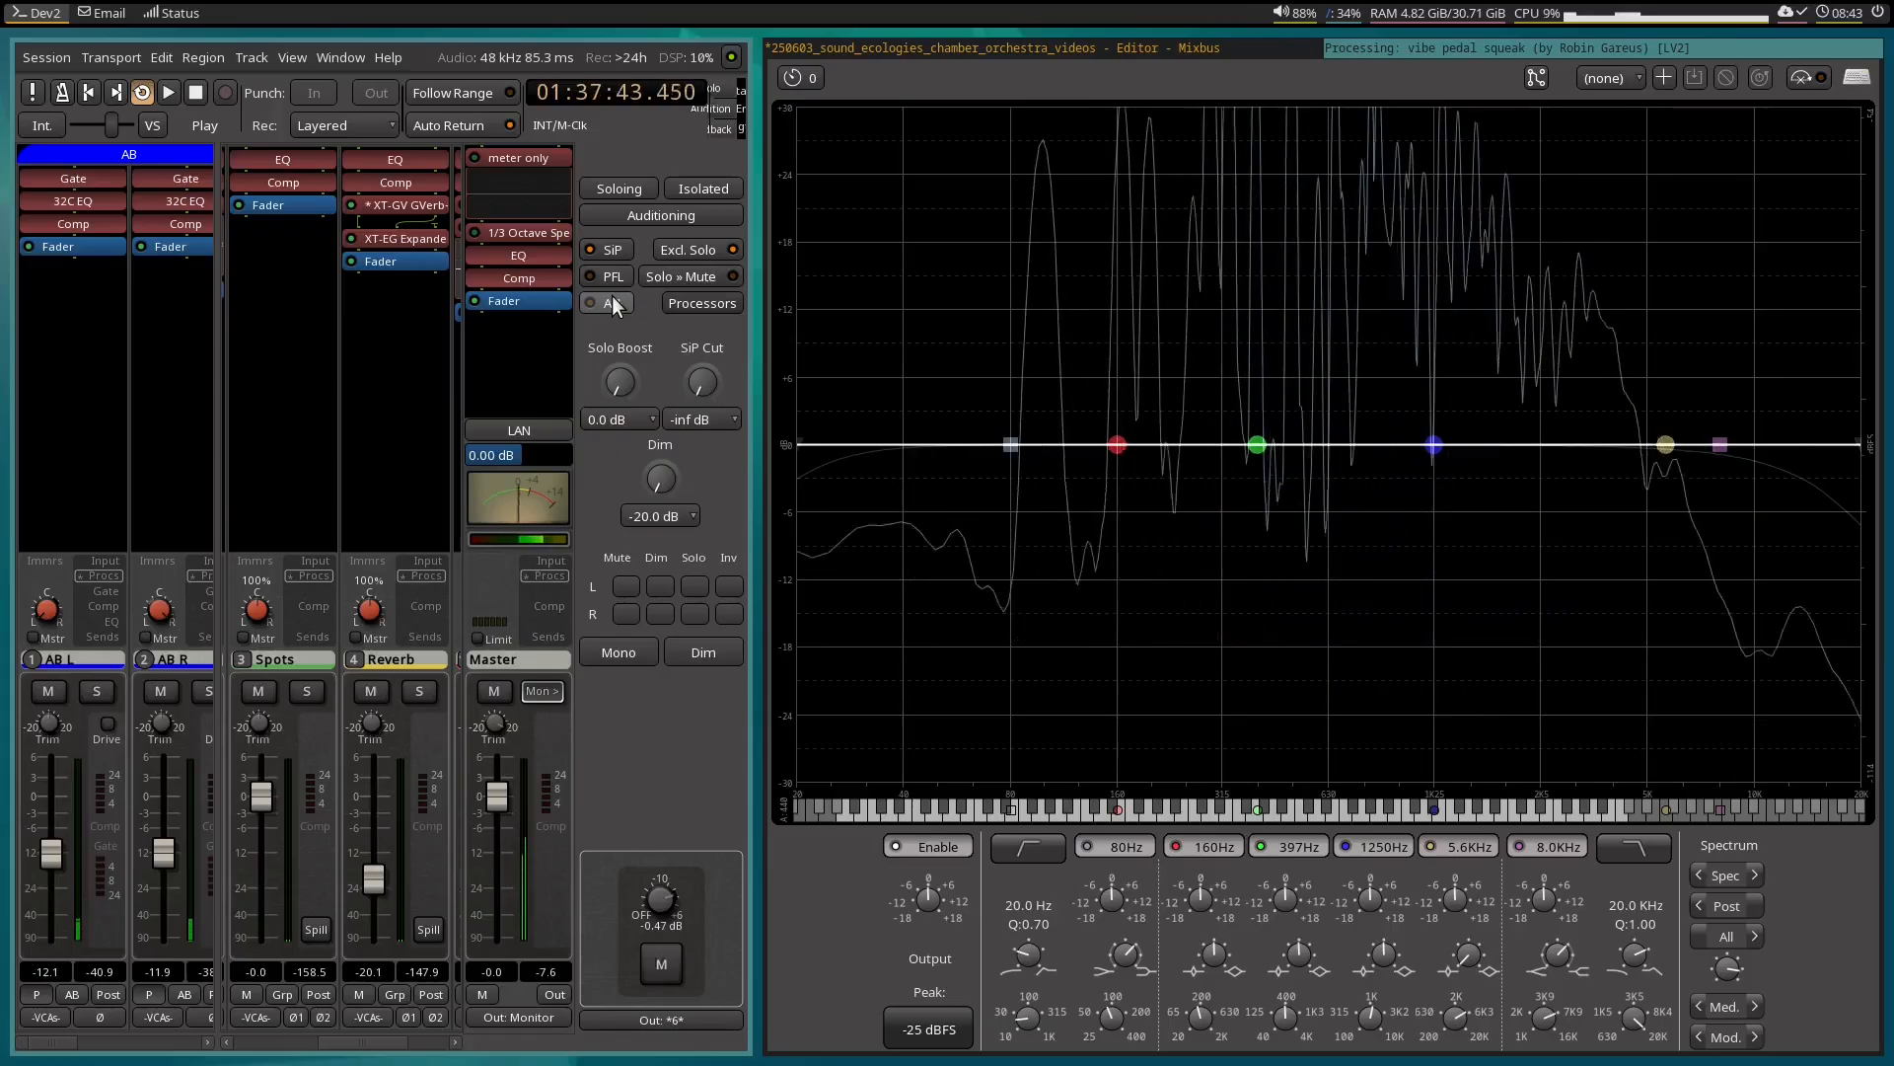
{"action": "key", "text": "space"}
Return to the editor and place the playhead at 01:38:13.000, where the Gain 4 notch ends.
{"action": "left_click", "coordinate": [977, 44]}
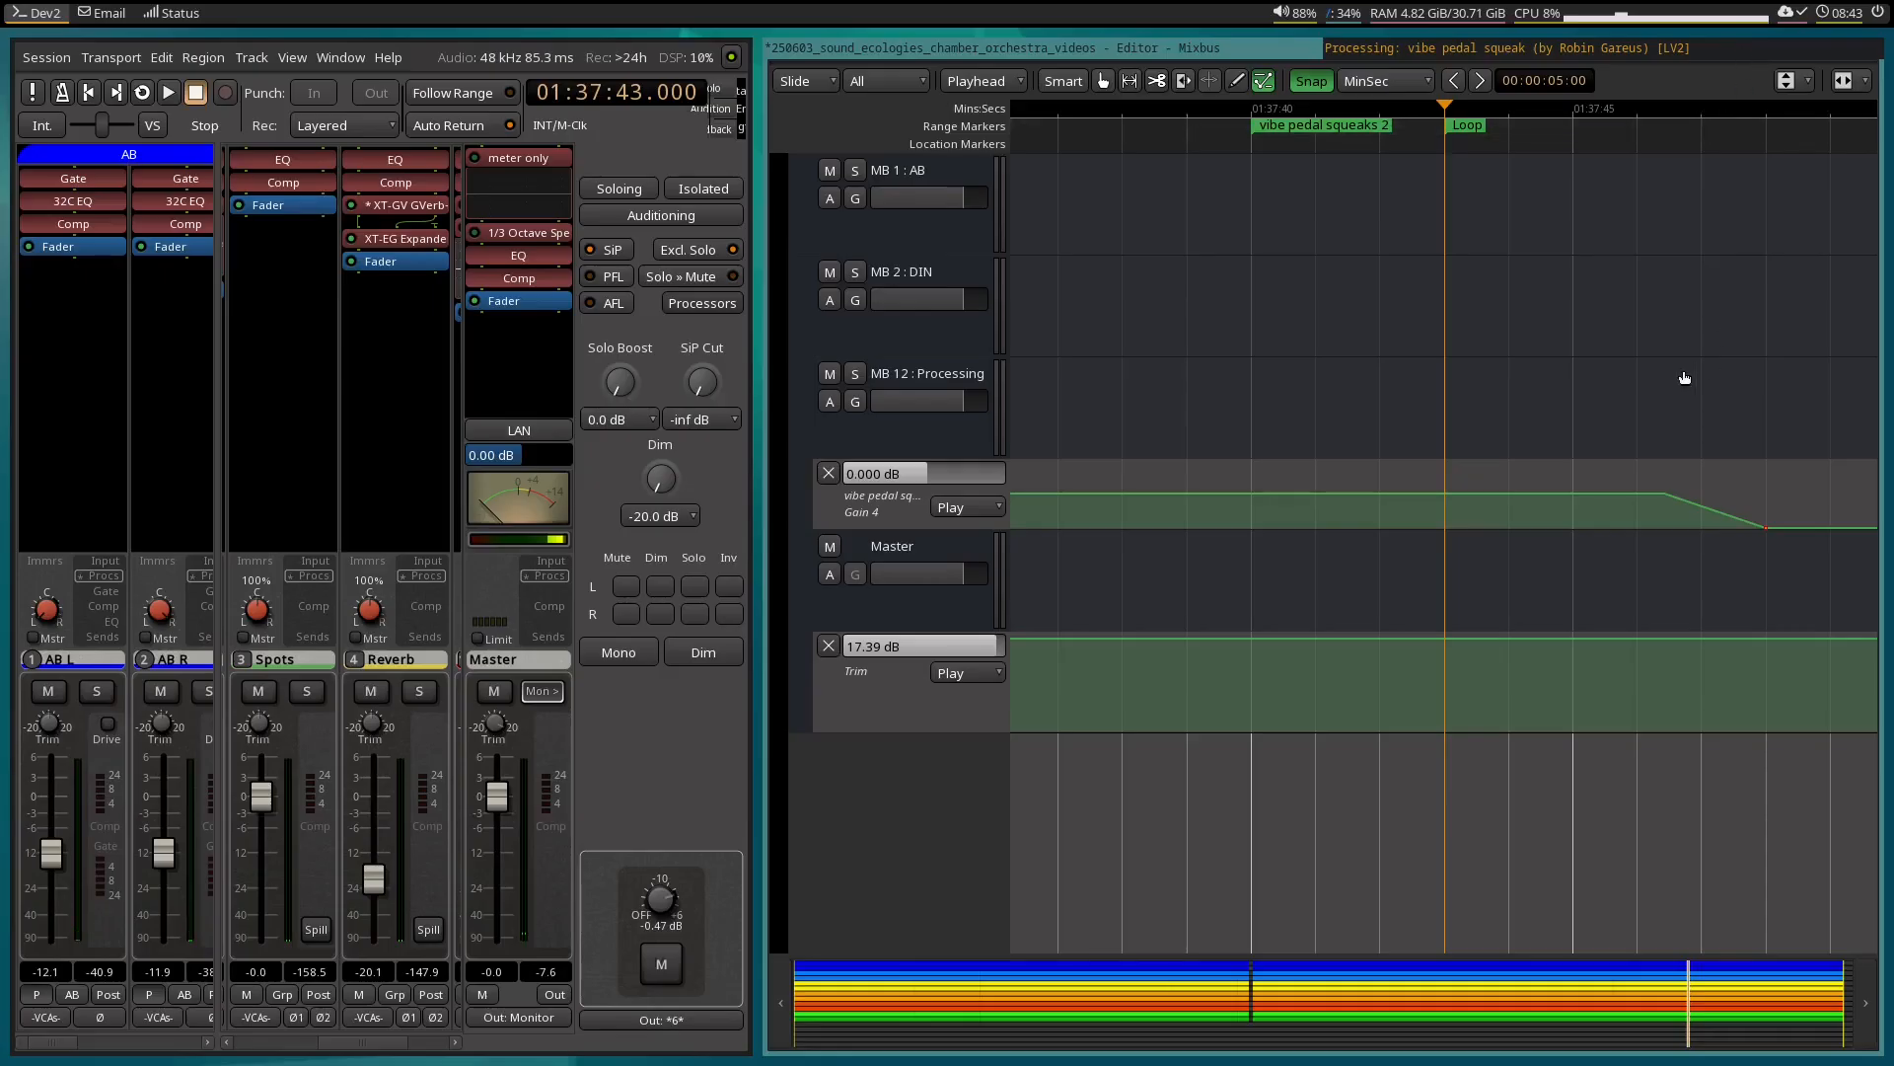
{"action": "scroll", "coordinate": [1687, 340], "scroll_direction": "right", "scroll_amount": 5}
{"action": "scroll", "coordinate": [1692, 338], "scroll_direction": "right", "scroll_amount": 7}
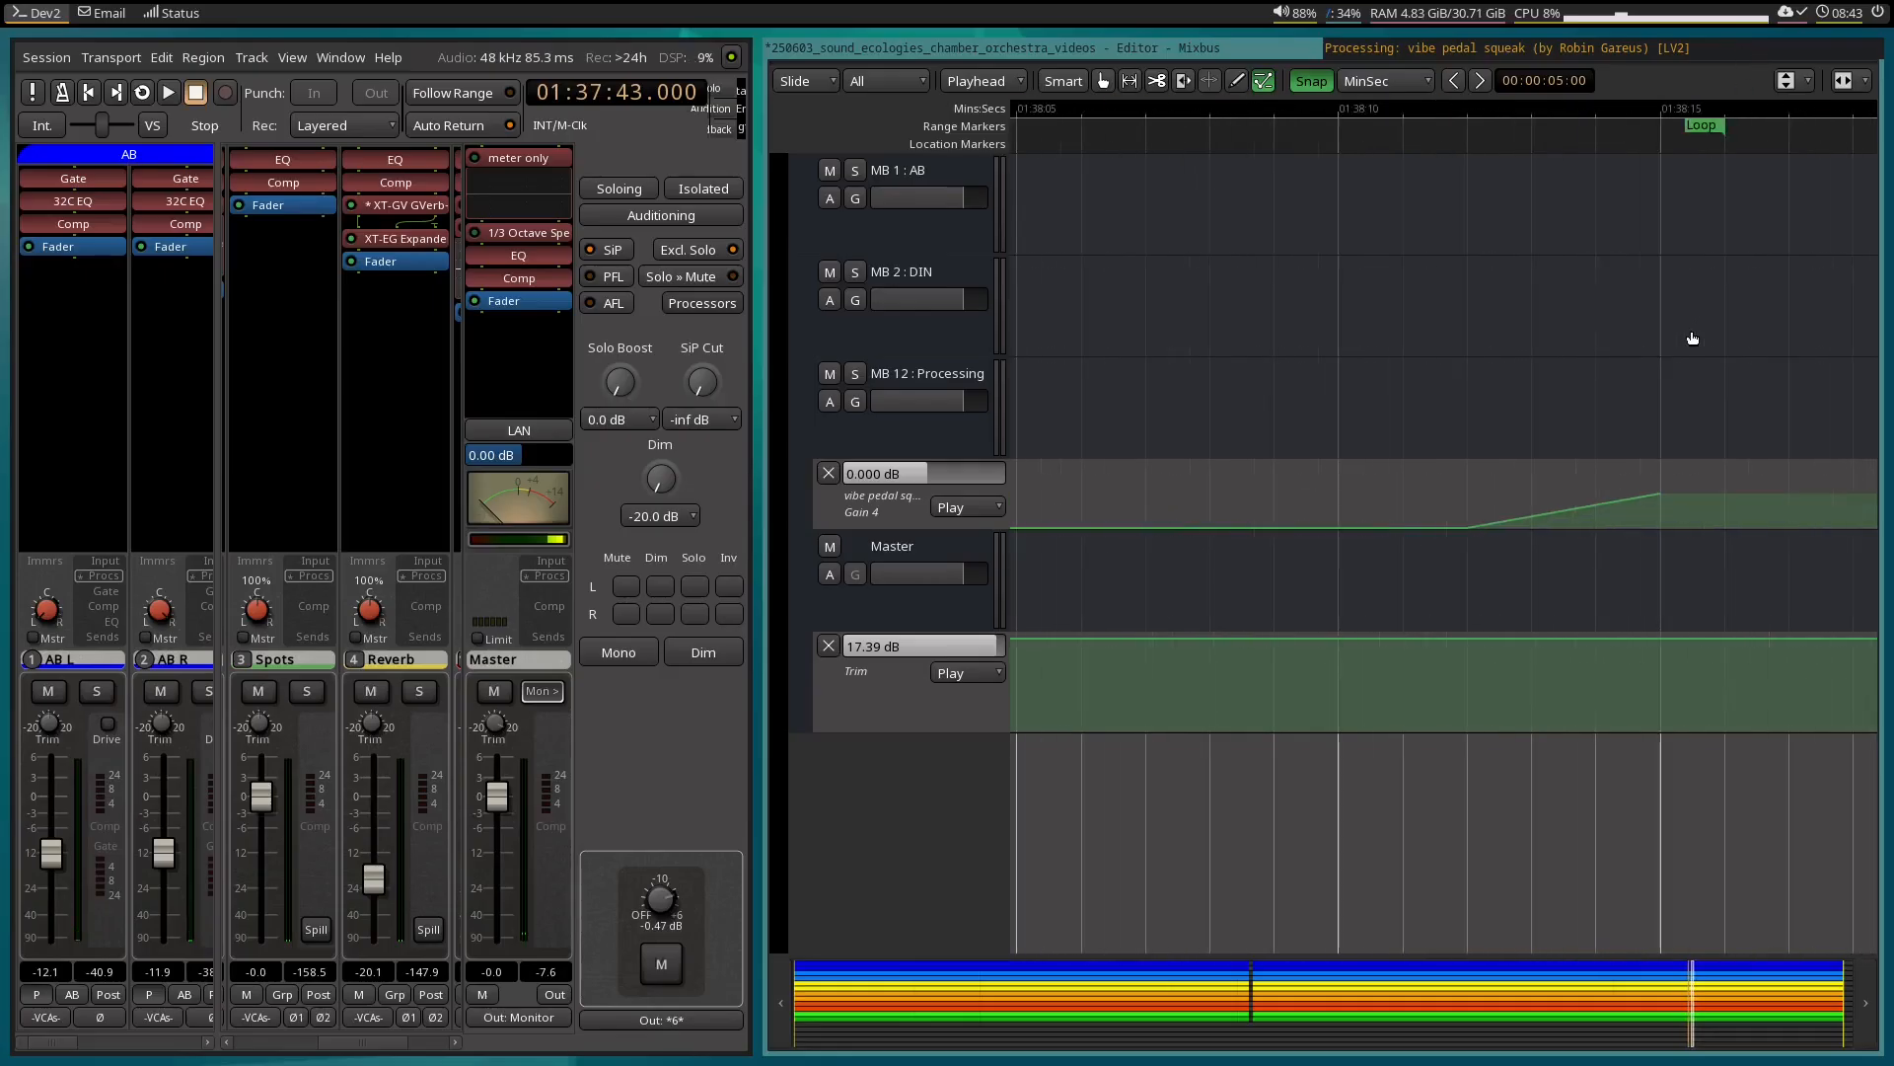
{"action": "scroll", "coordinate": [1565, 282], "scroll_direction": "up", "scroll_amount": 15}
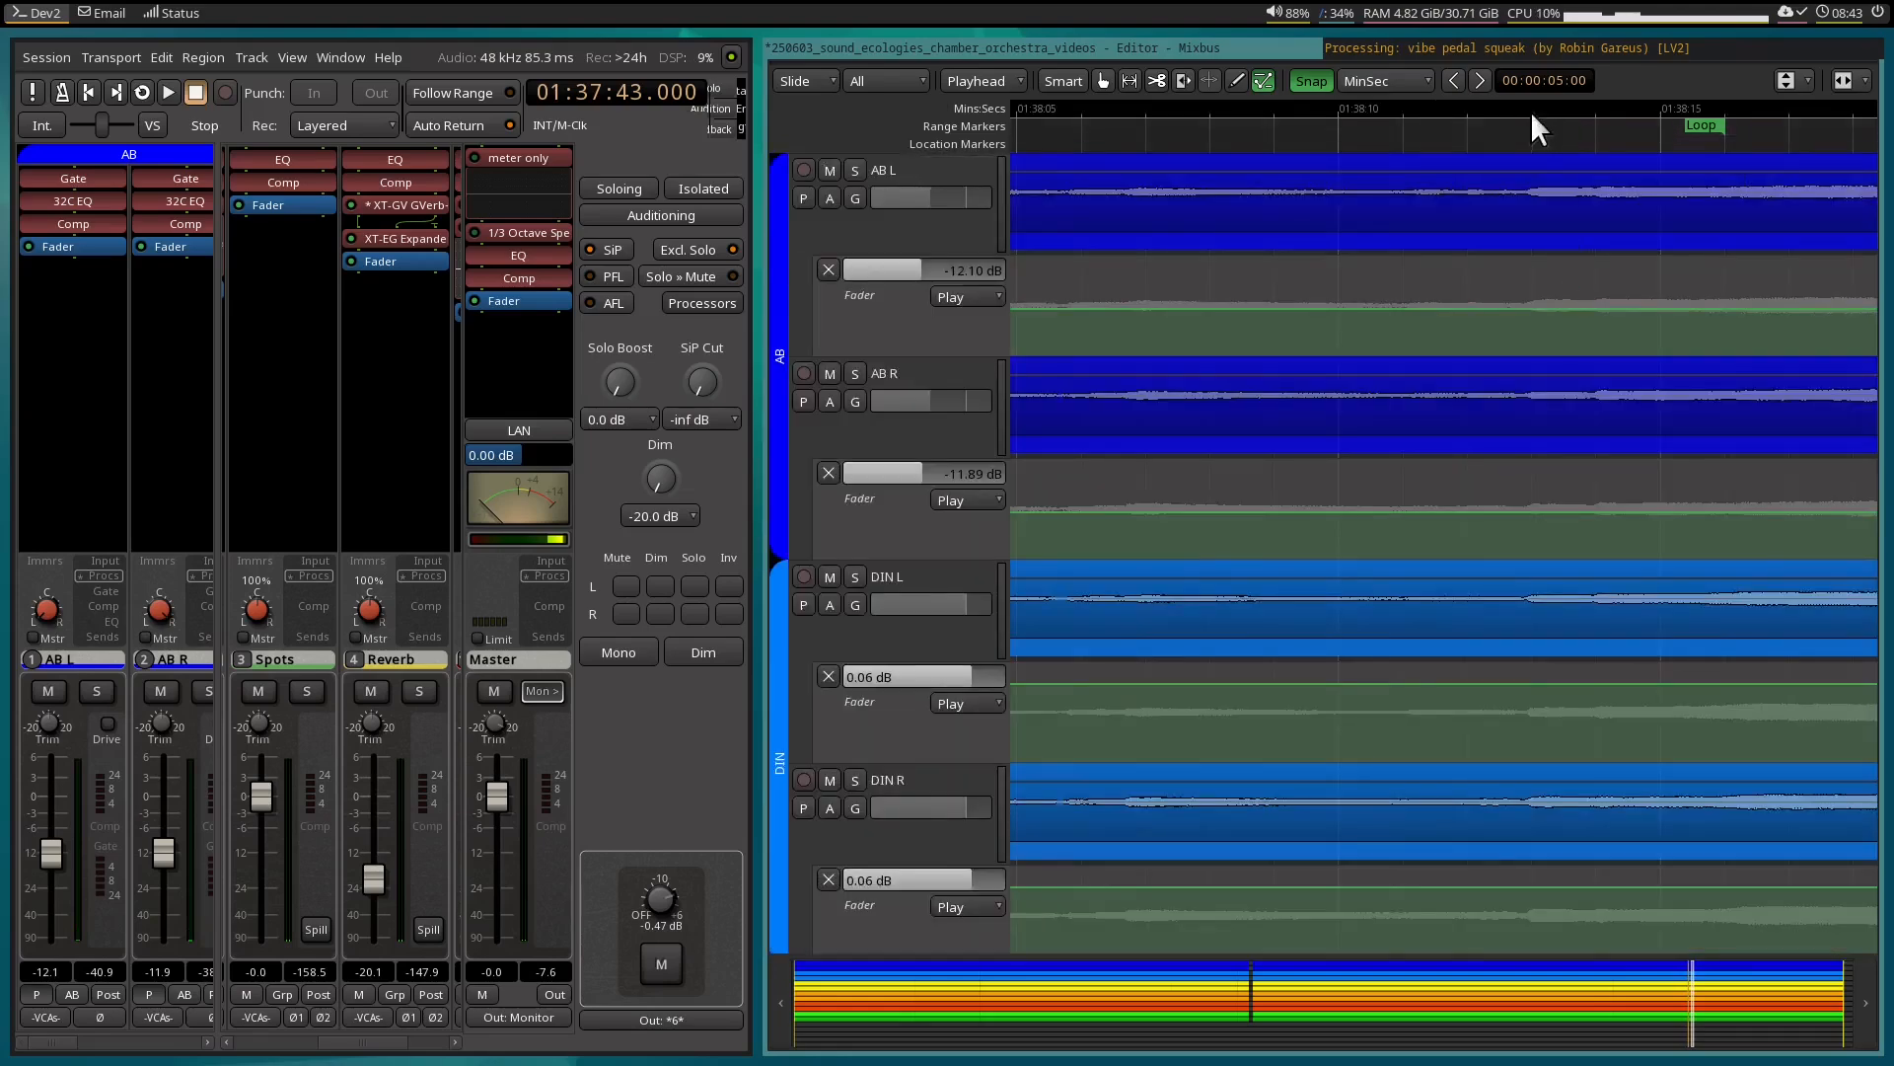
{"action": "left_click", "coordinate": [1528, 109]}
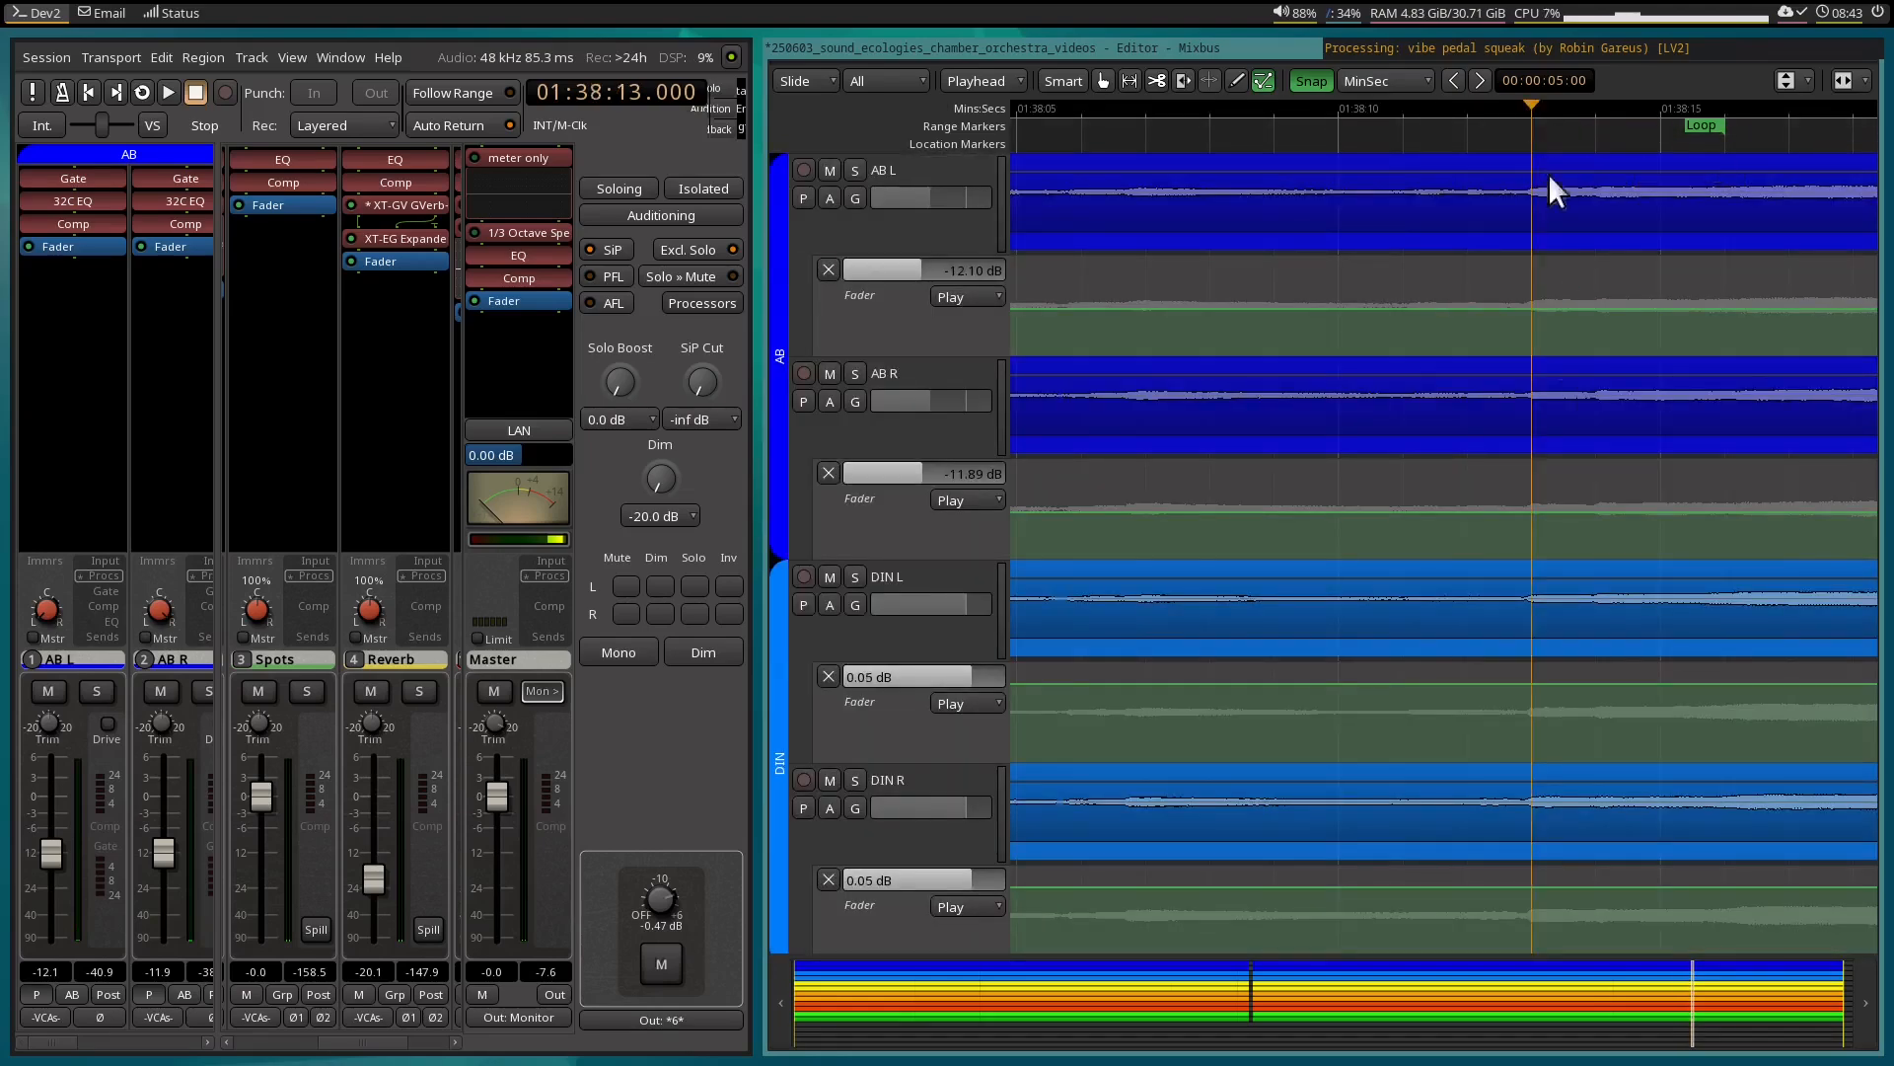
Select the range from 01:38:09 to 01:38:16 on the AB tracks and loop it.
{"action": "scroll", "coordinate": [1539, 460], "scroll_direction": "down", "scroll_amount": 6}
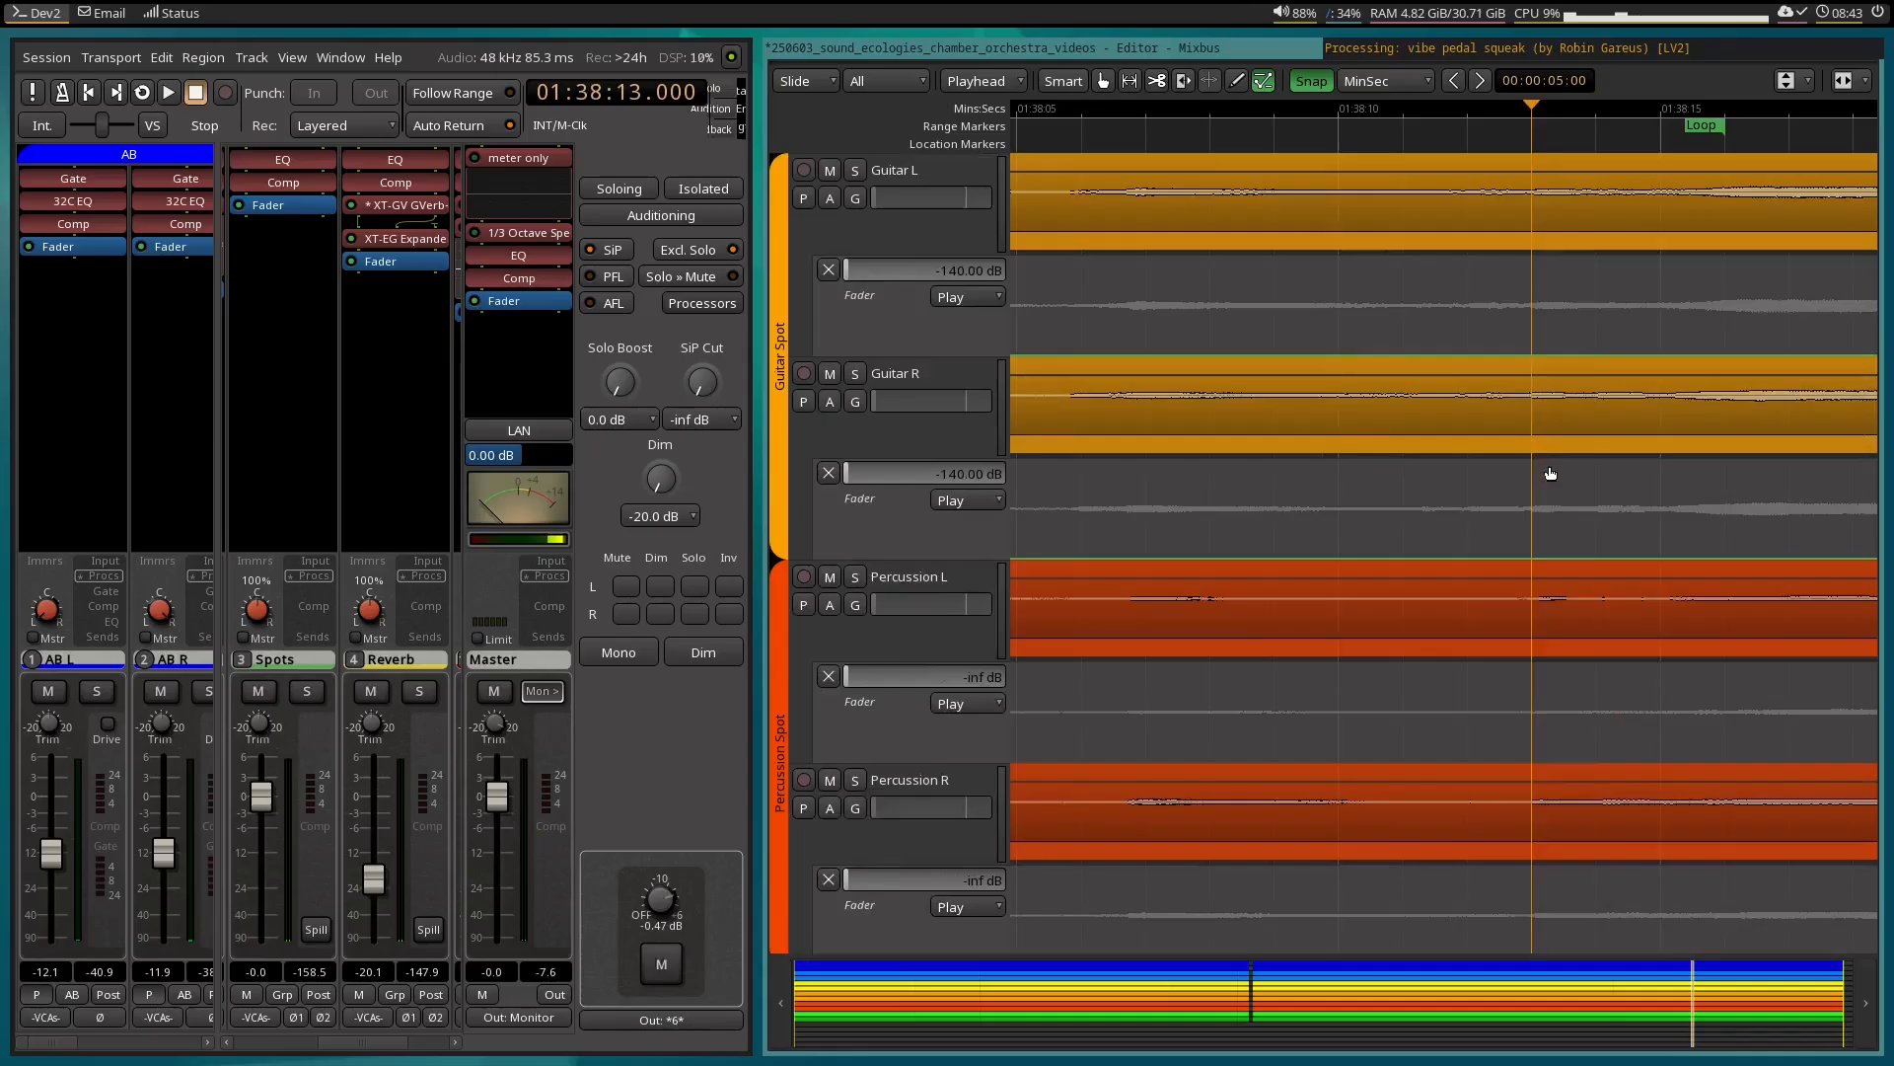
{"action": "scroll", "coordinate": [1549, 464], "scroll_direction": "up", "scroll_amount": 3}
{"action": "scroll", "coordinate": [1547, 470], "scroll_direction": "up", "scroll_amount": 3}
{"action": "key", "text": "r"}
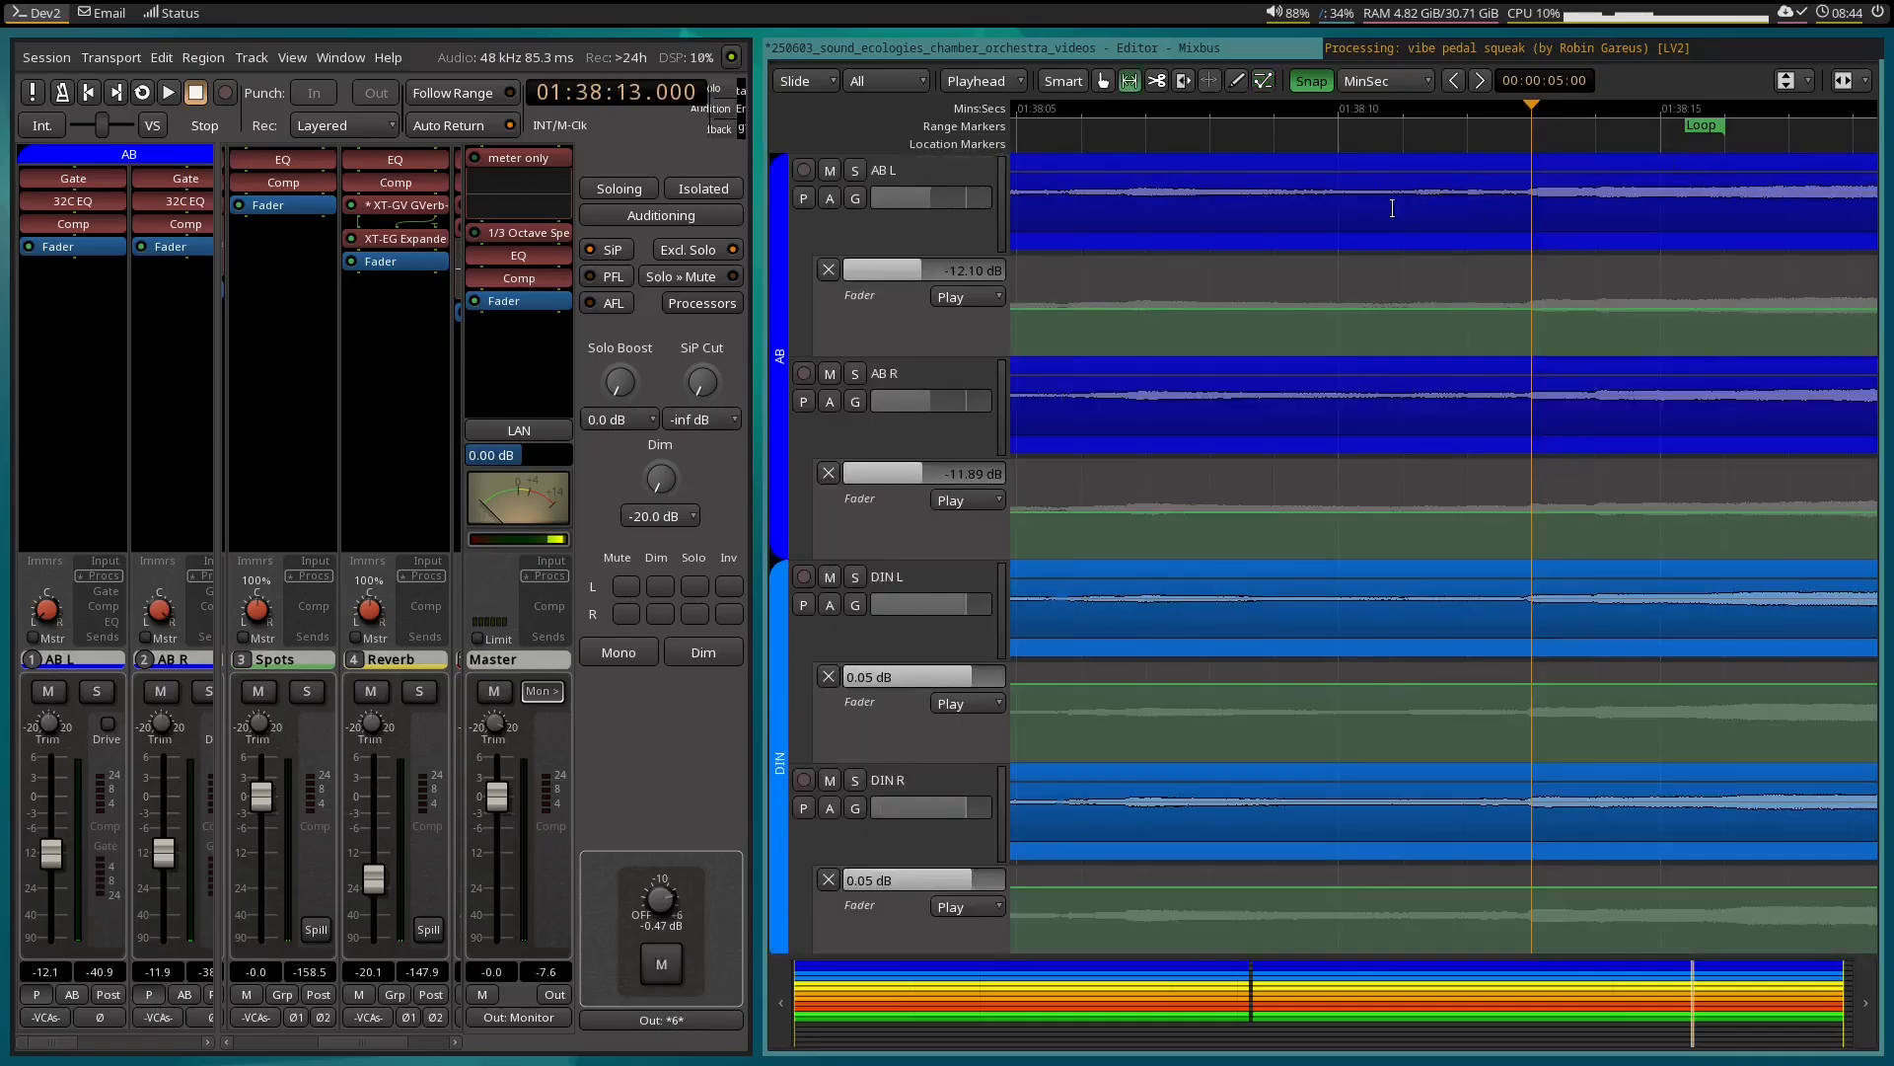
{"action": "left_click_drag", "start_coordinate": [1517, 249], "coordinate": [1691, 234]}
{"action": "right_click", "coordinate": [1691, 234]}
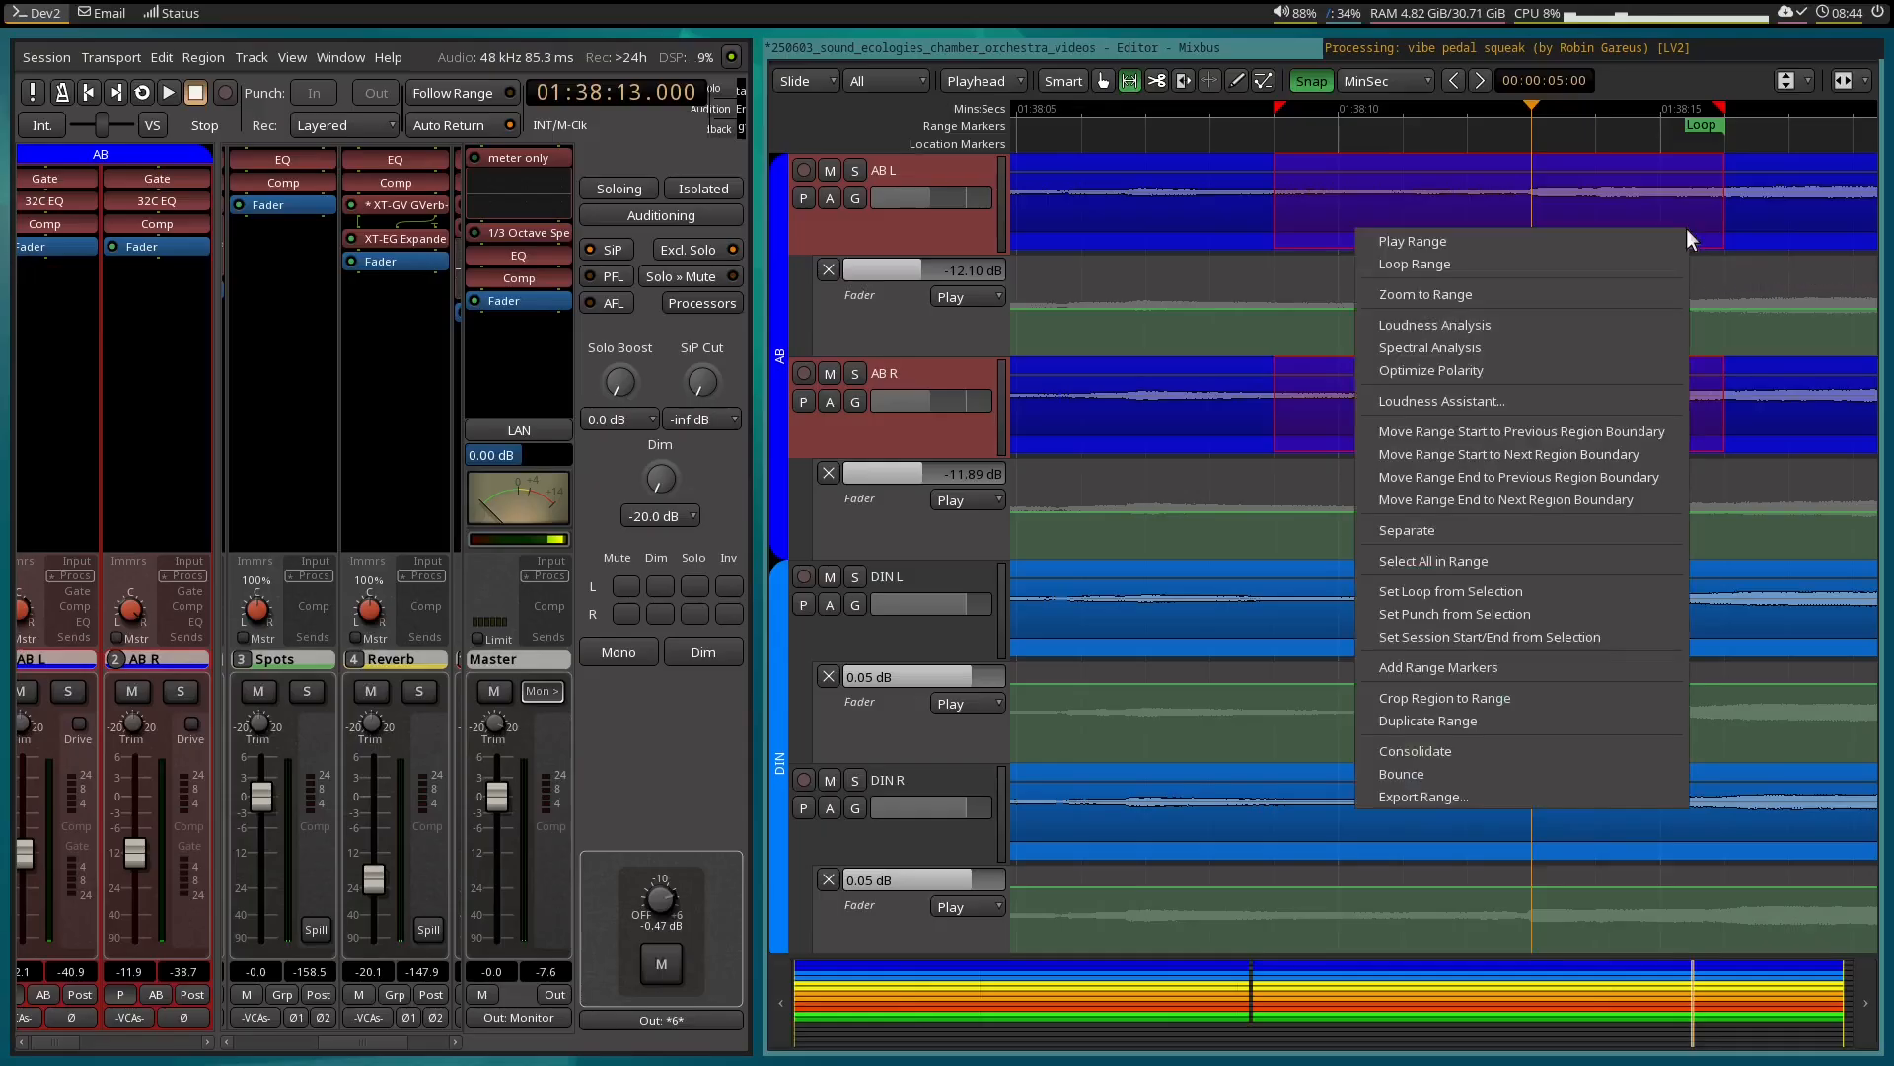
{"action": "left_click", "coordinate": [1584, 271]}
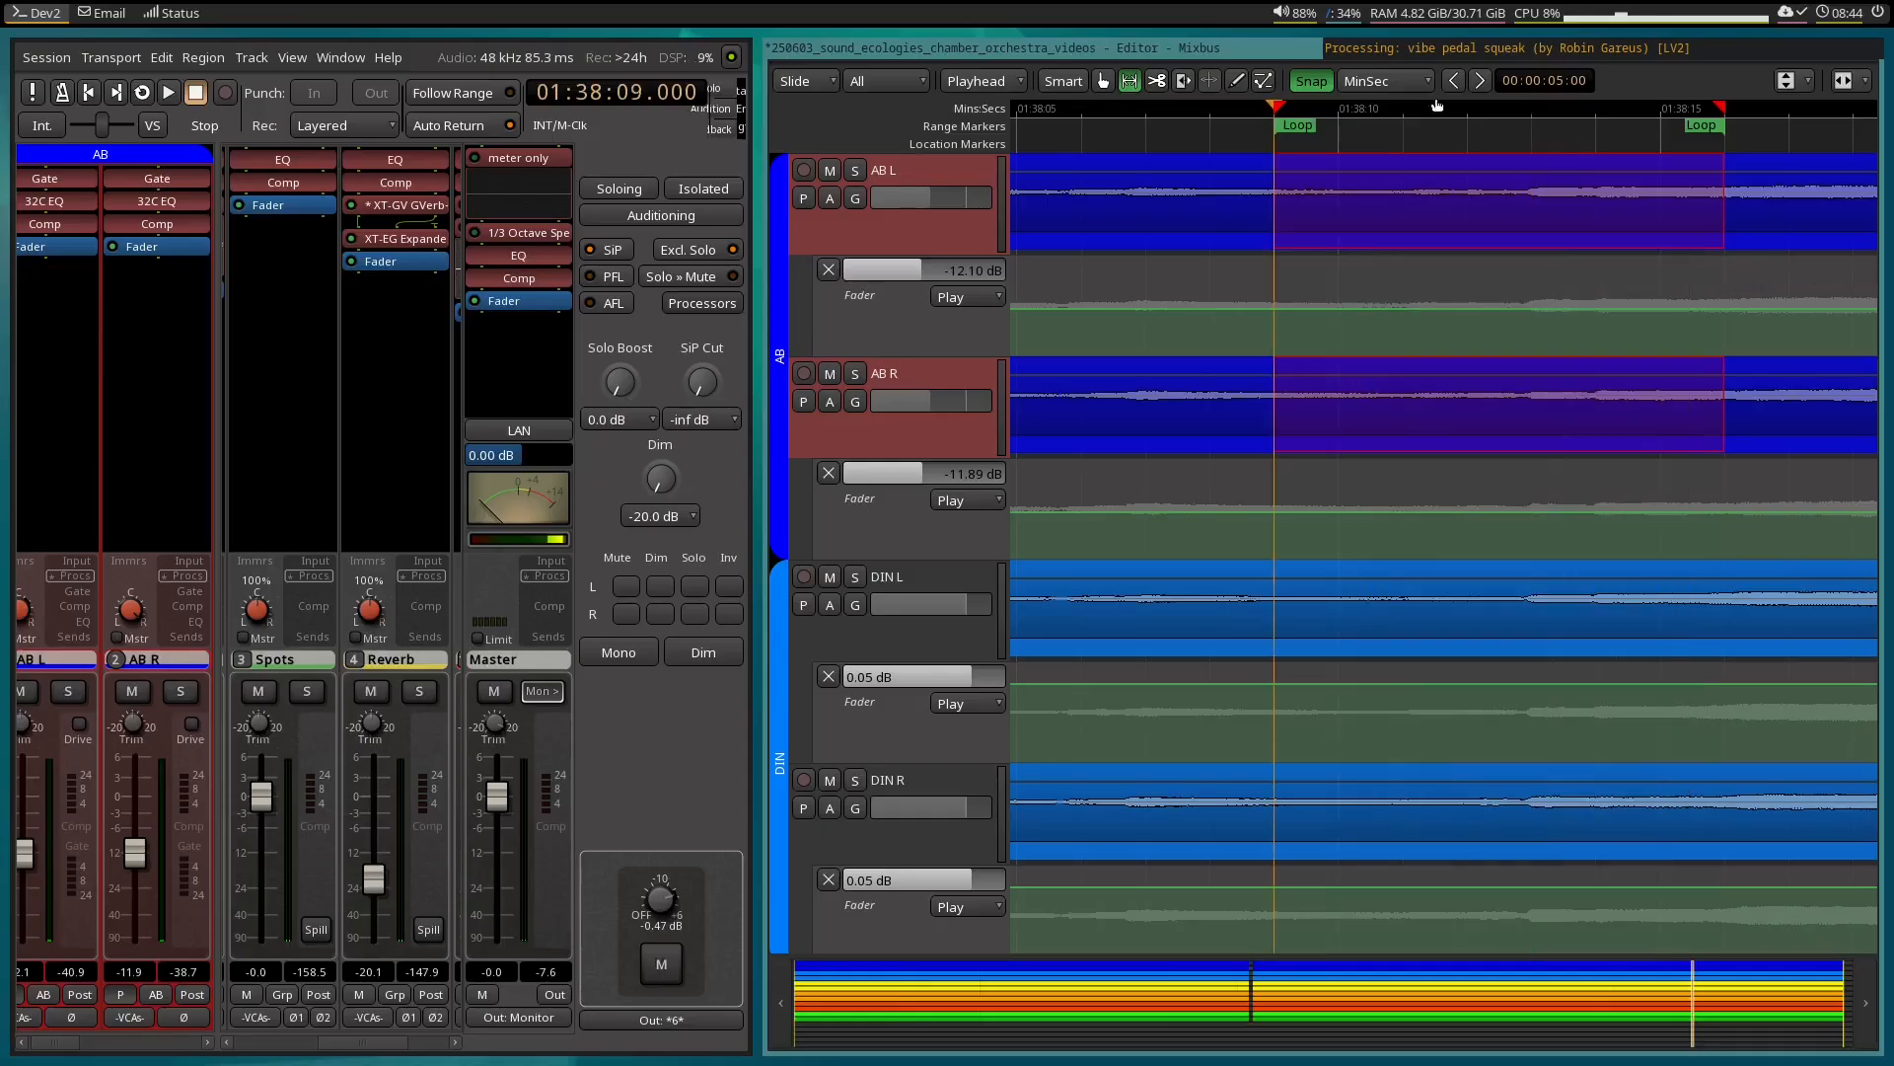
Check the notch's release in the EQ plugin window while the range loops, and stop playback in the editor.
{"action": "left_click", "coordinate": [1434, 45]}
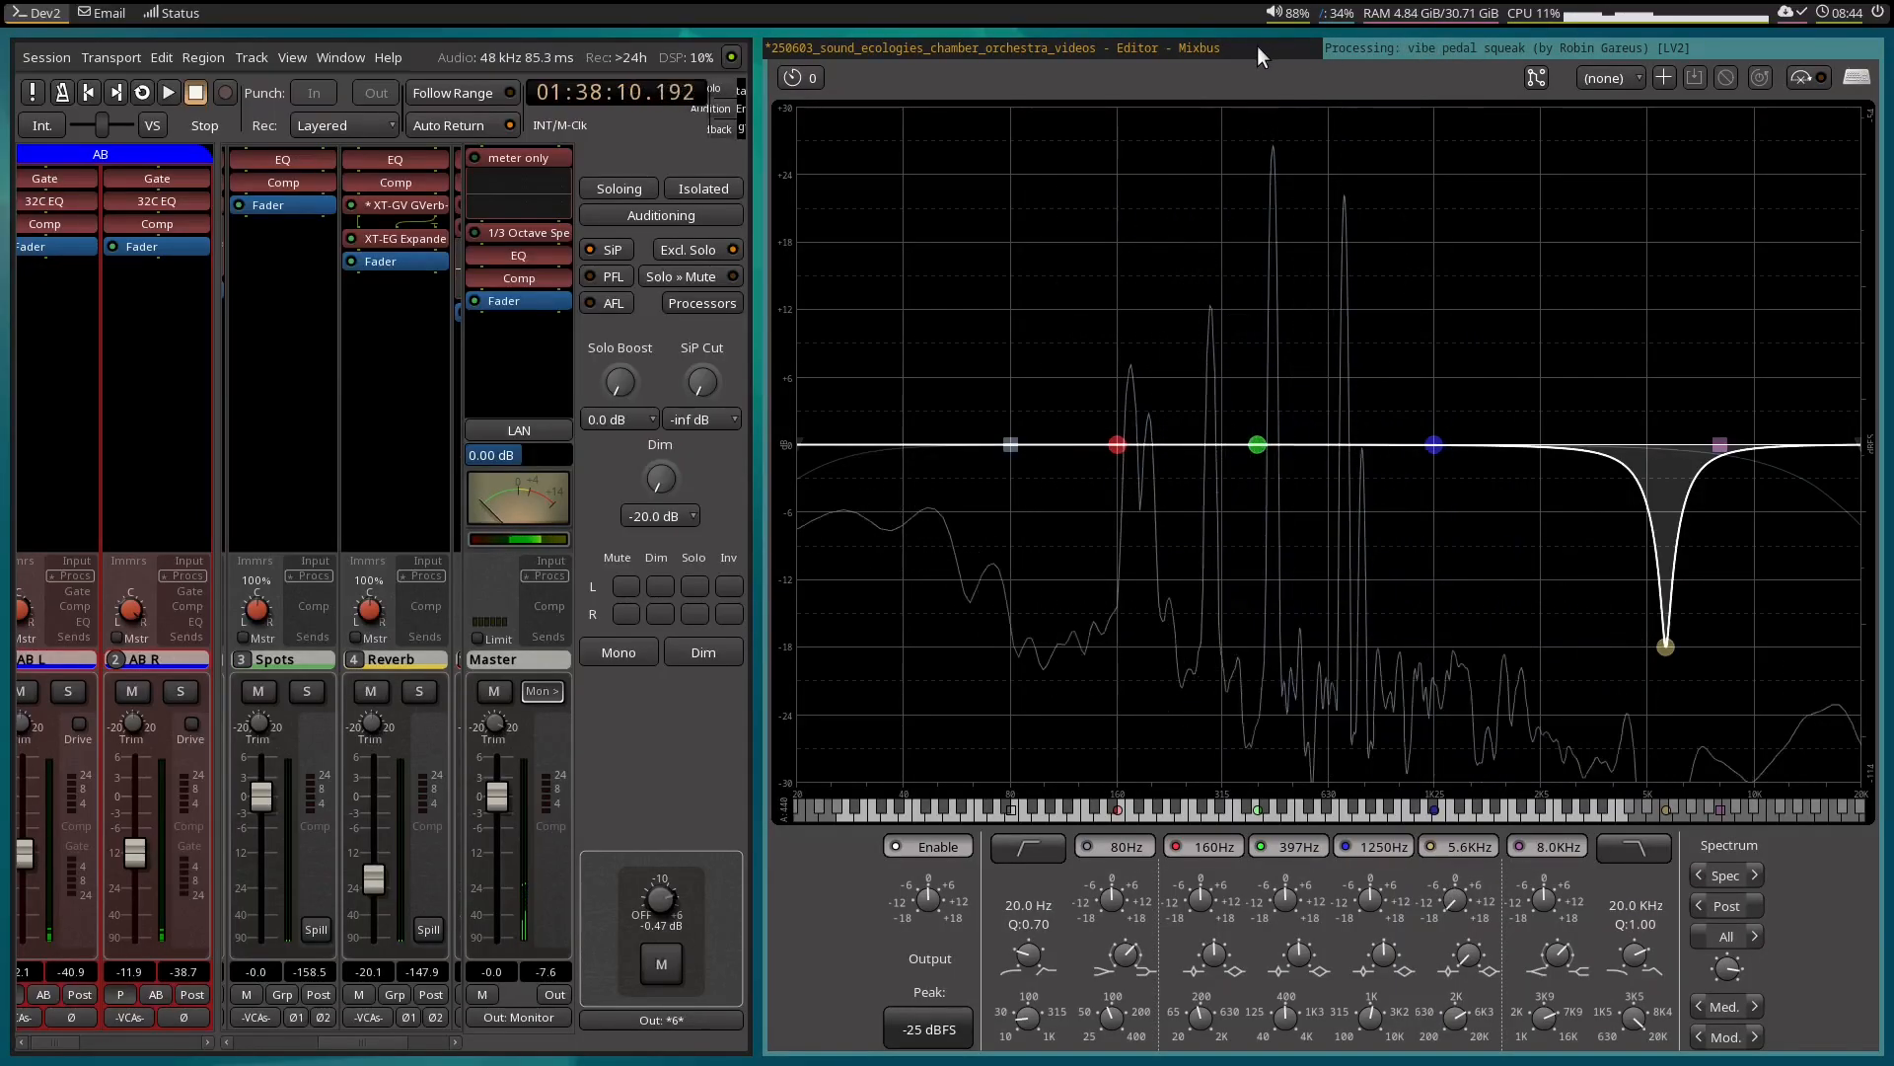
{"action": "left_click", "coordinate": [1257, 46]}
{"action": "key", "text": "space"}
Switch to editing automation points and move the lower end of the Gain 4 up-ramp to about 01:38:14.
{"action": "scroll", "coordinate": [1421, 684], "scroll_direction": "down", "scroll_amount": 20}
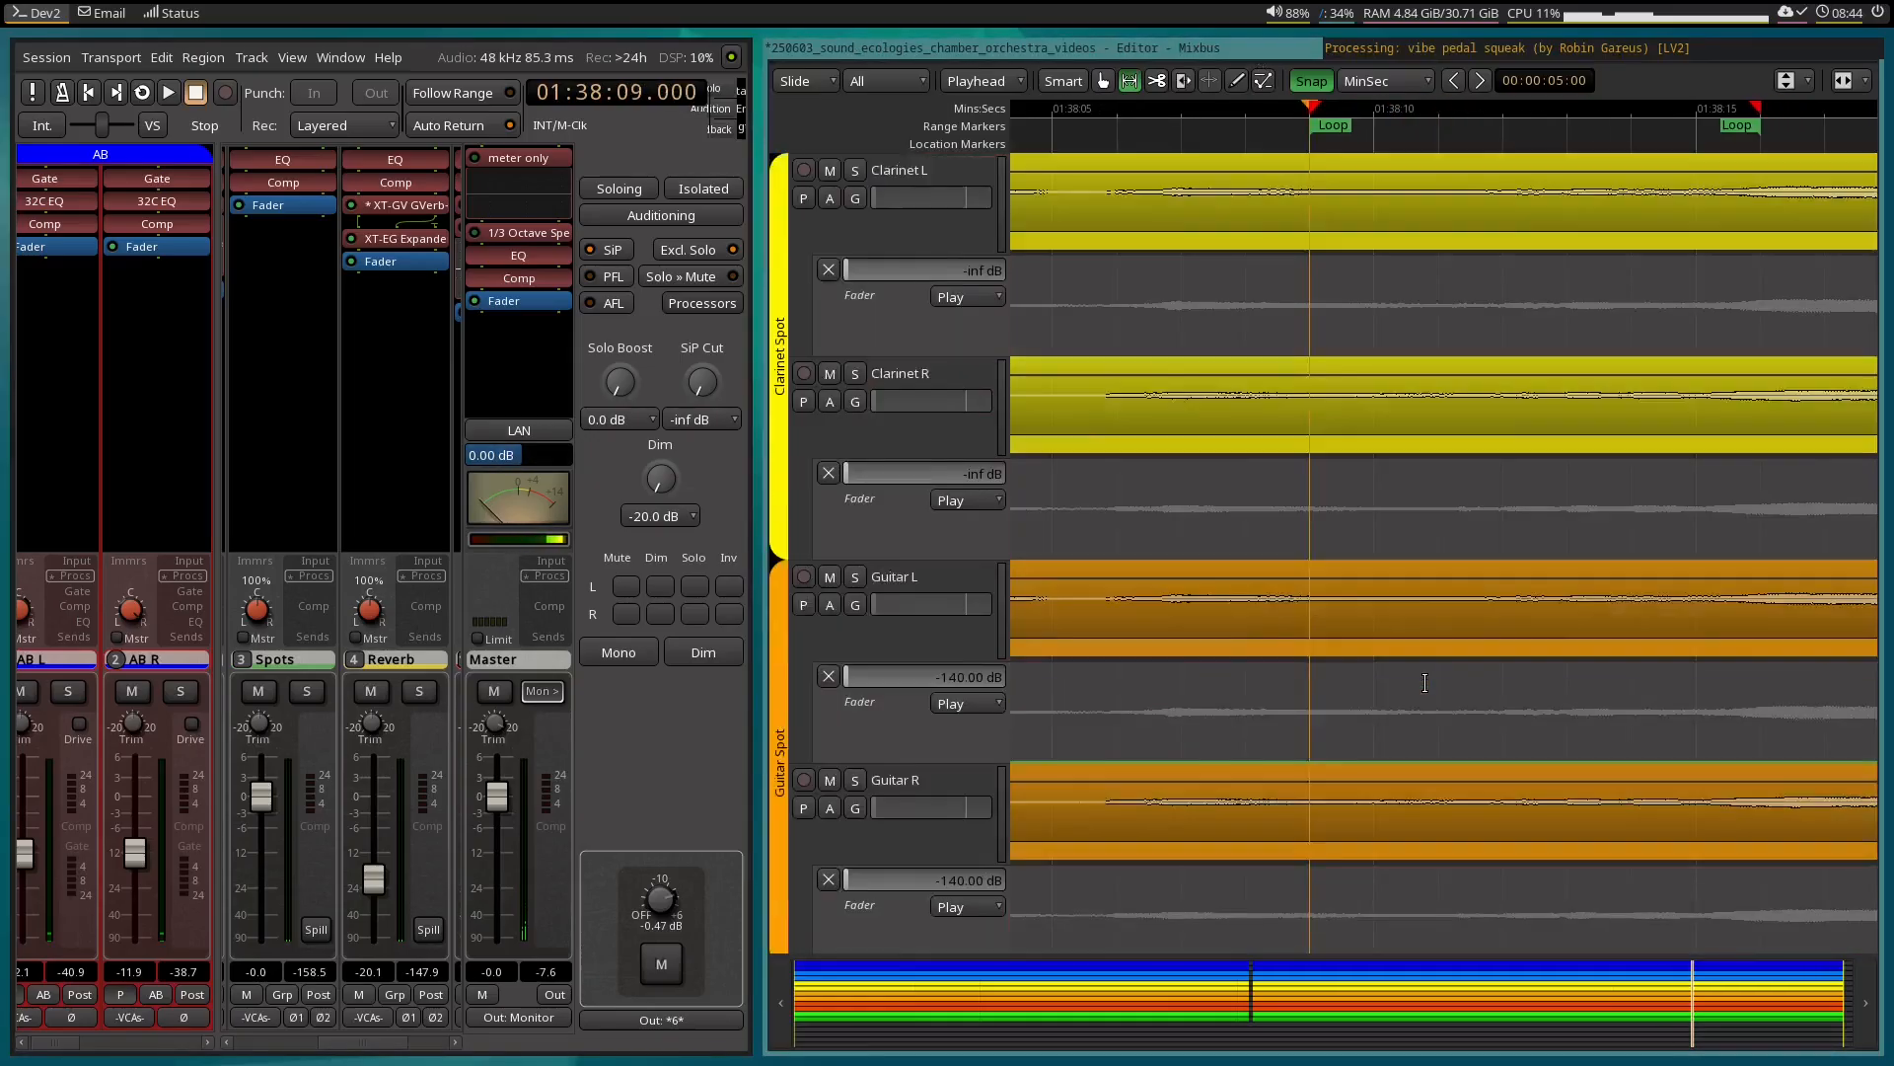
{"action": "scroll", "coordinate": [1475, 625], "scroll_direction": "up", "scroll_amount": 3}
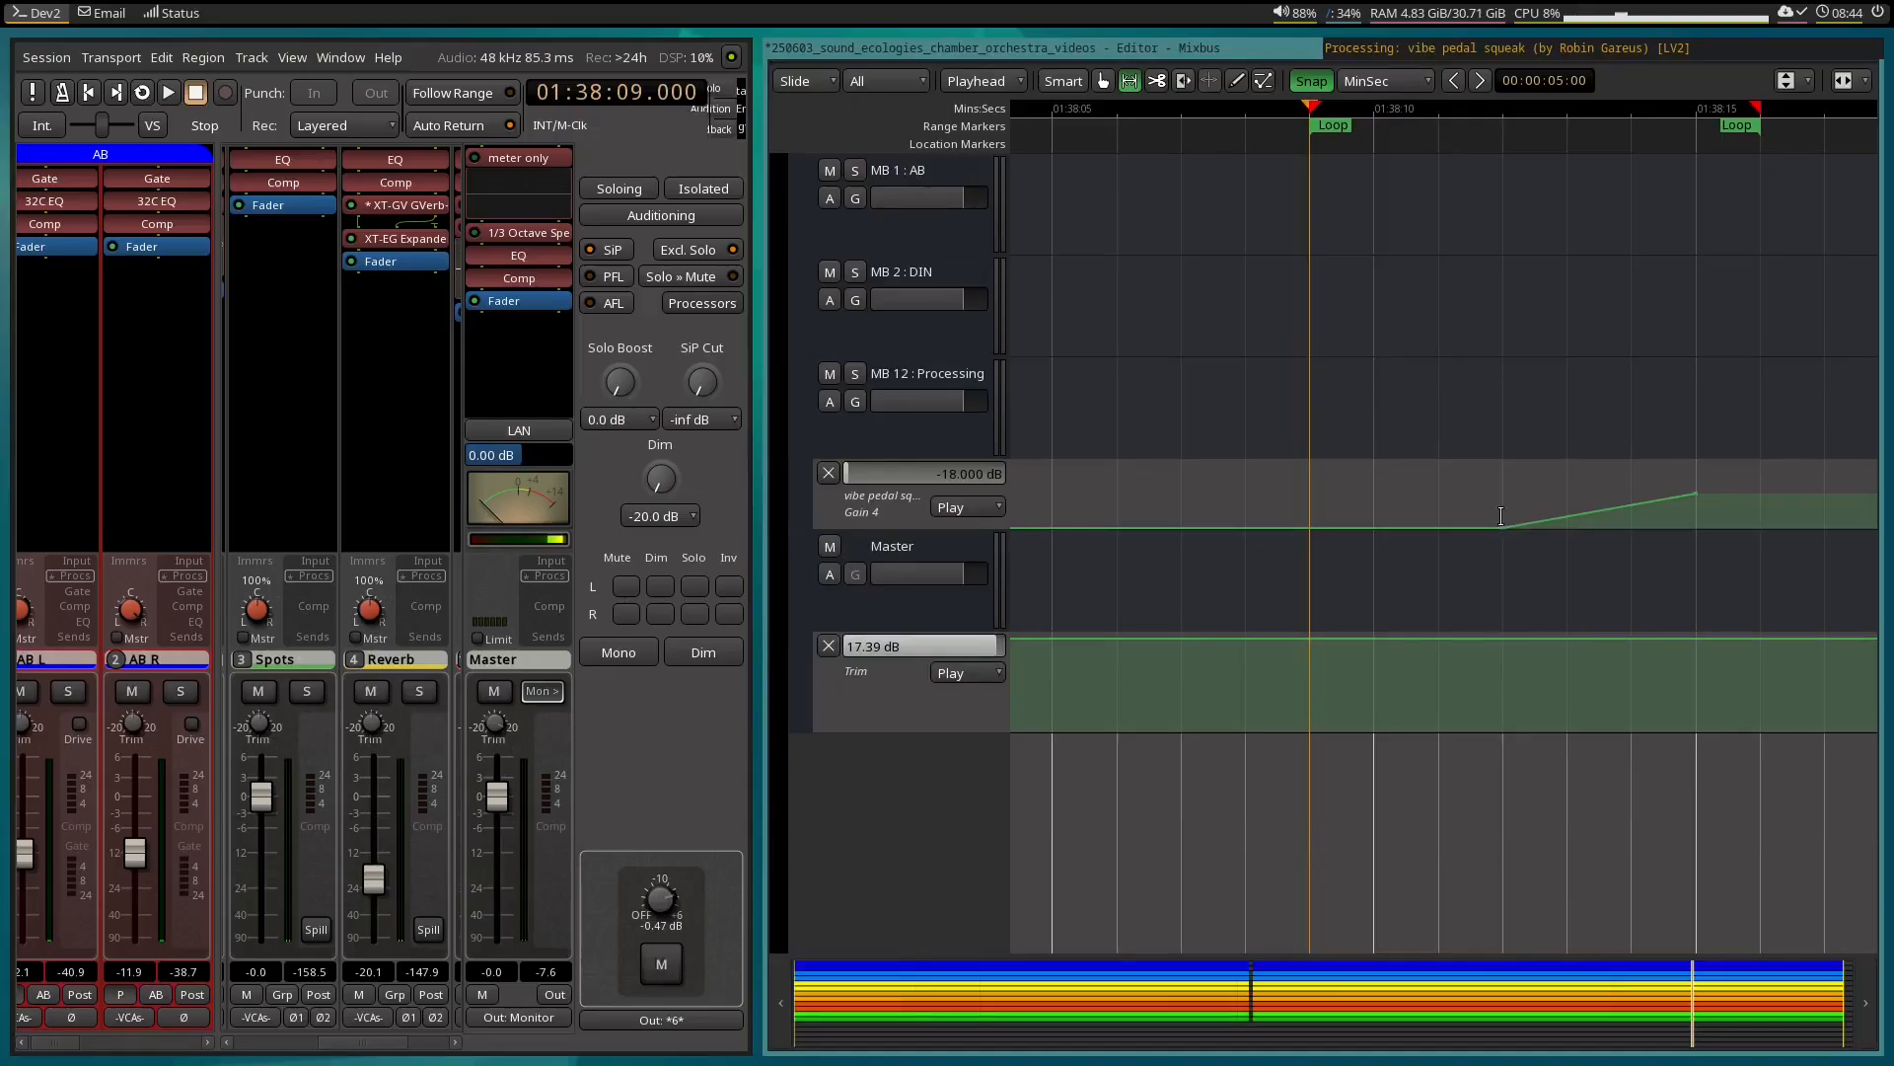
{"action": "key", "text": "e"}
{"action": "left_click_drag", "start_coordinate": [1519, 515], "coordinate": [1636, 540]}
Audition the loop with the EQ plugin window shown to check the steeper up-ramp, and return to the editor.
{"action": "left_click", "coordinate": [1383, 51]}
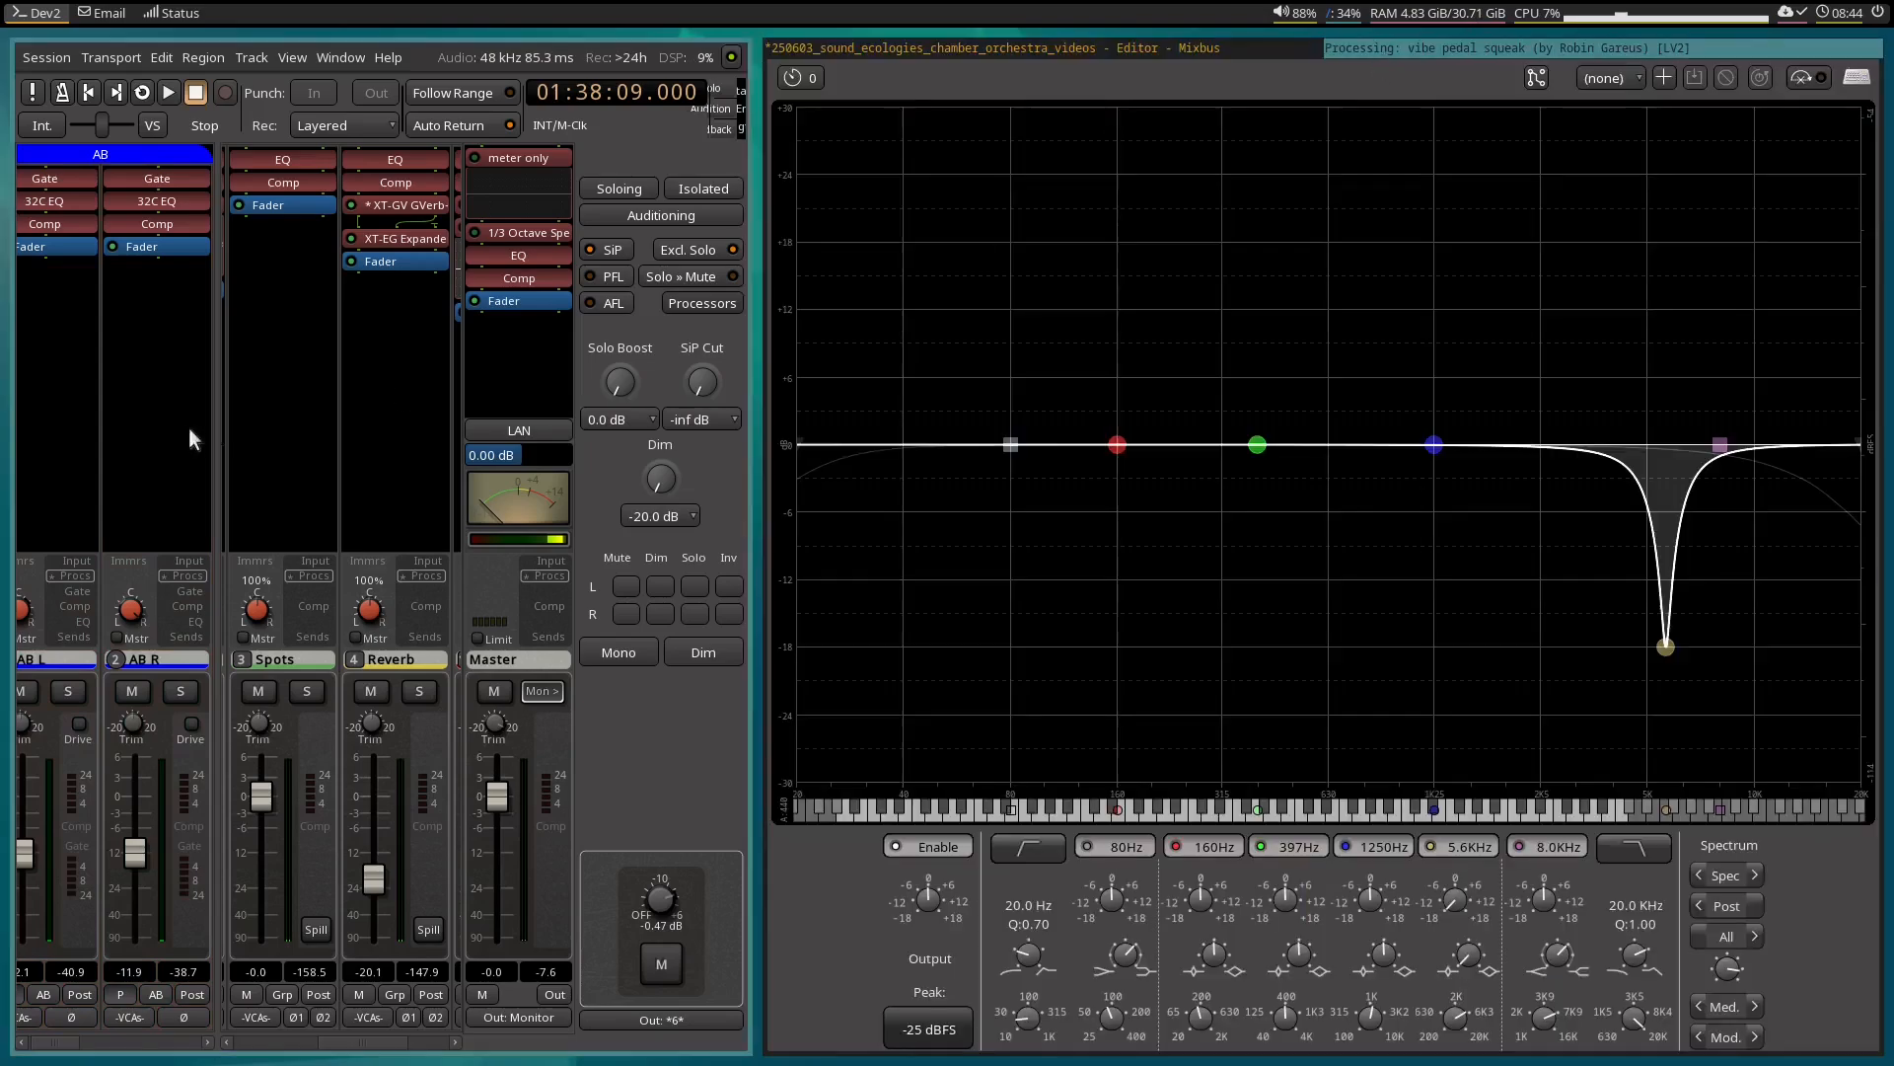
{"action": "key", "text": "space"}
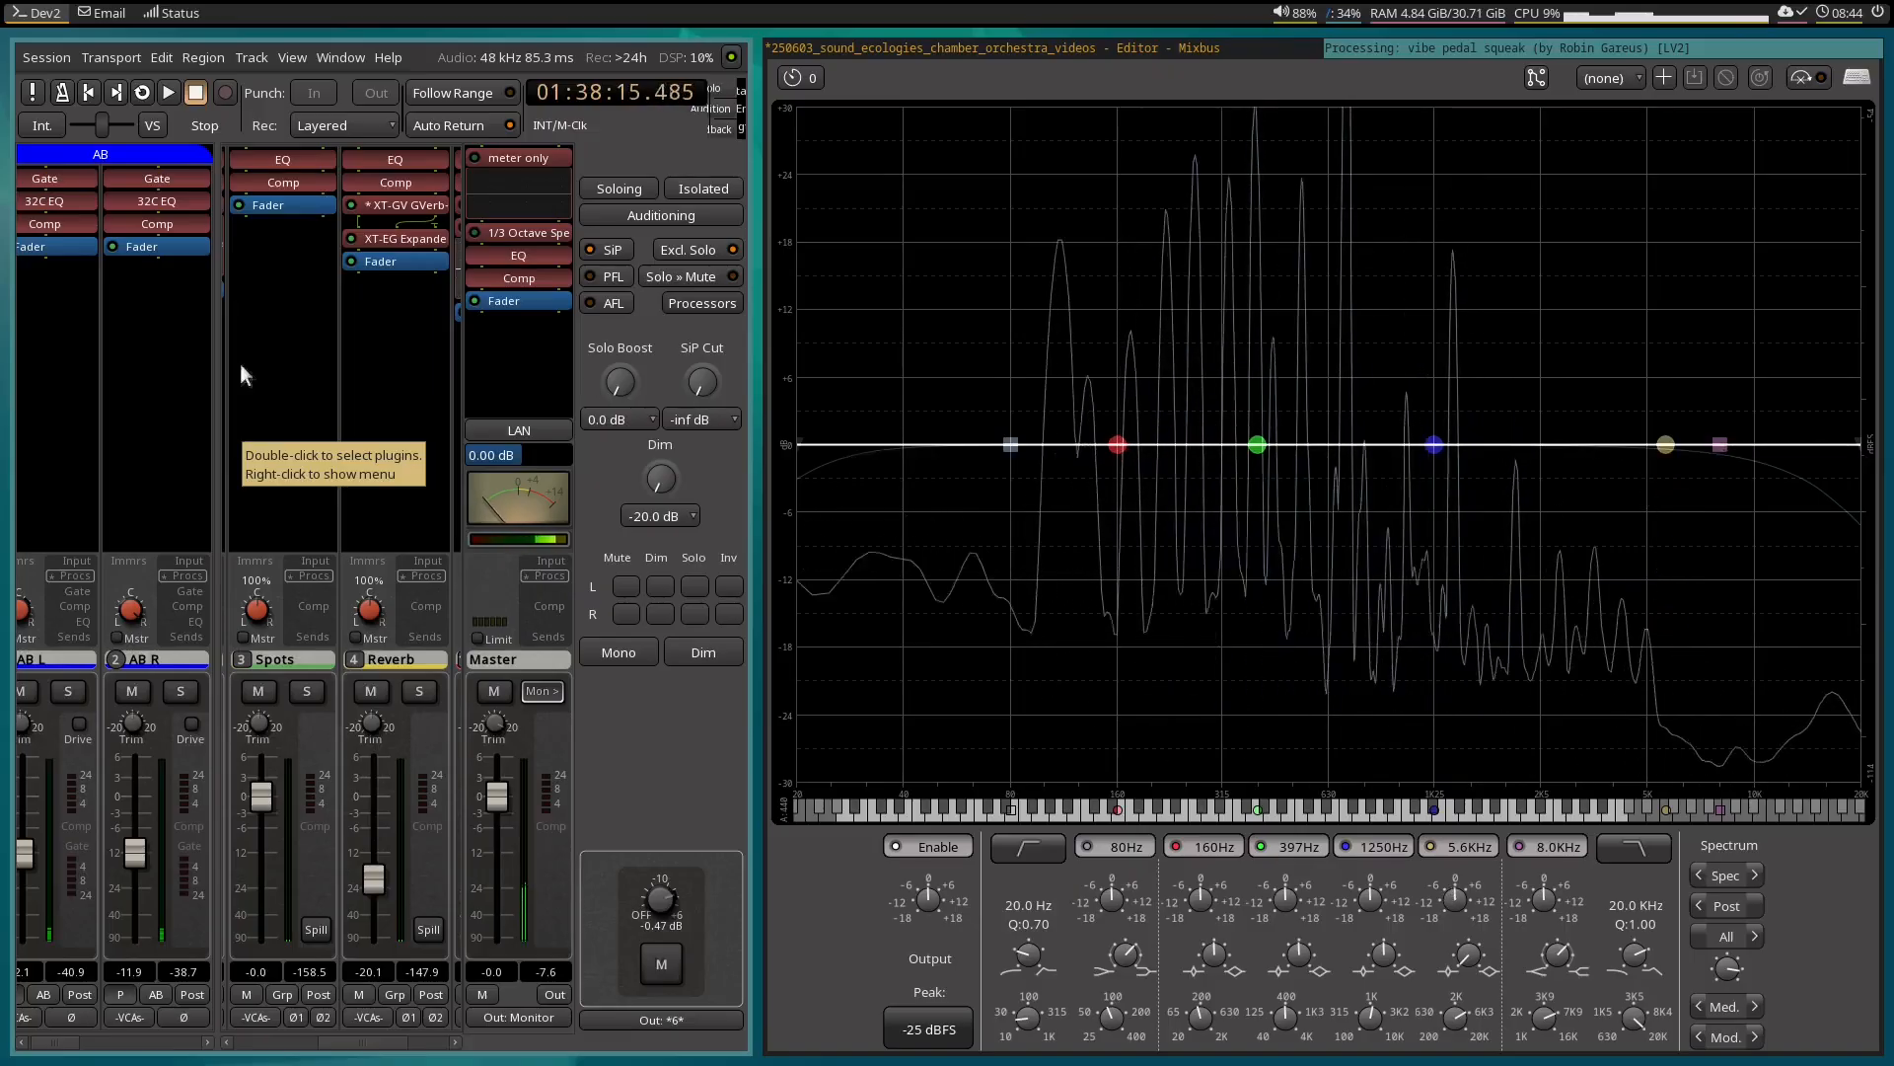
{"action": "left_click", "coordinate": [1205, 50]}
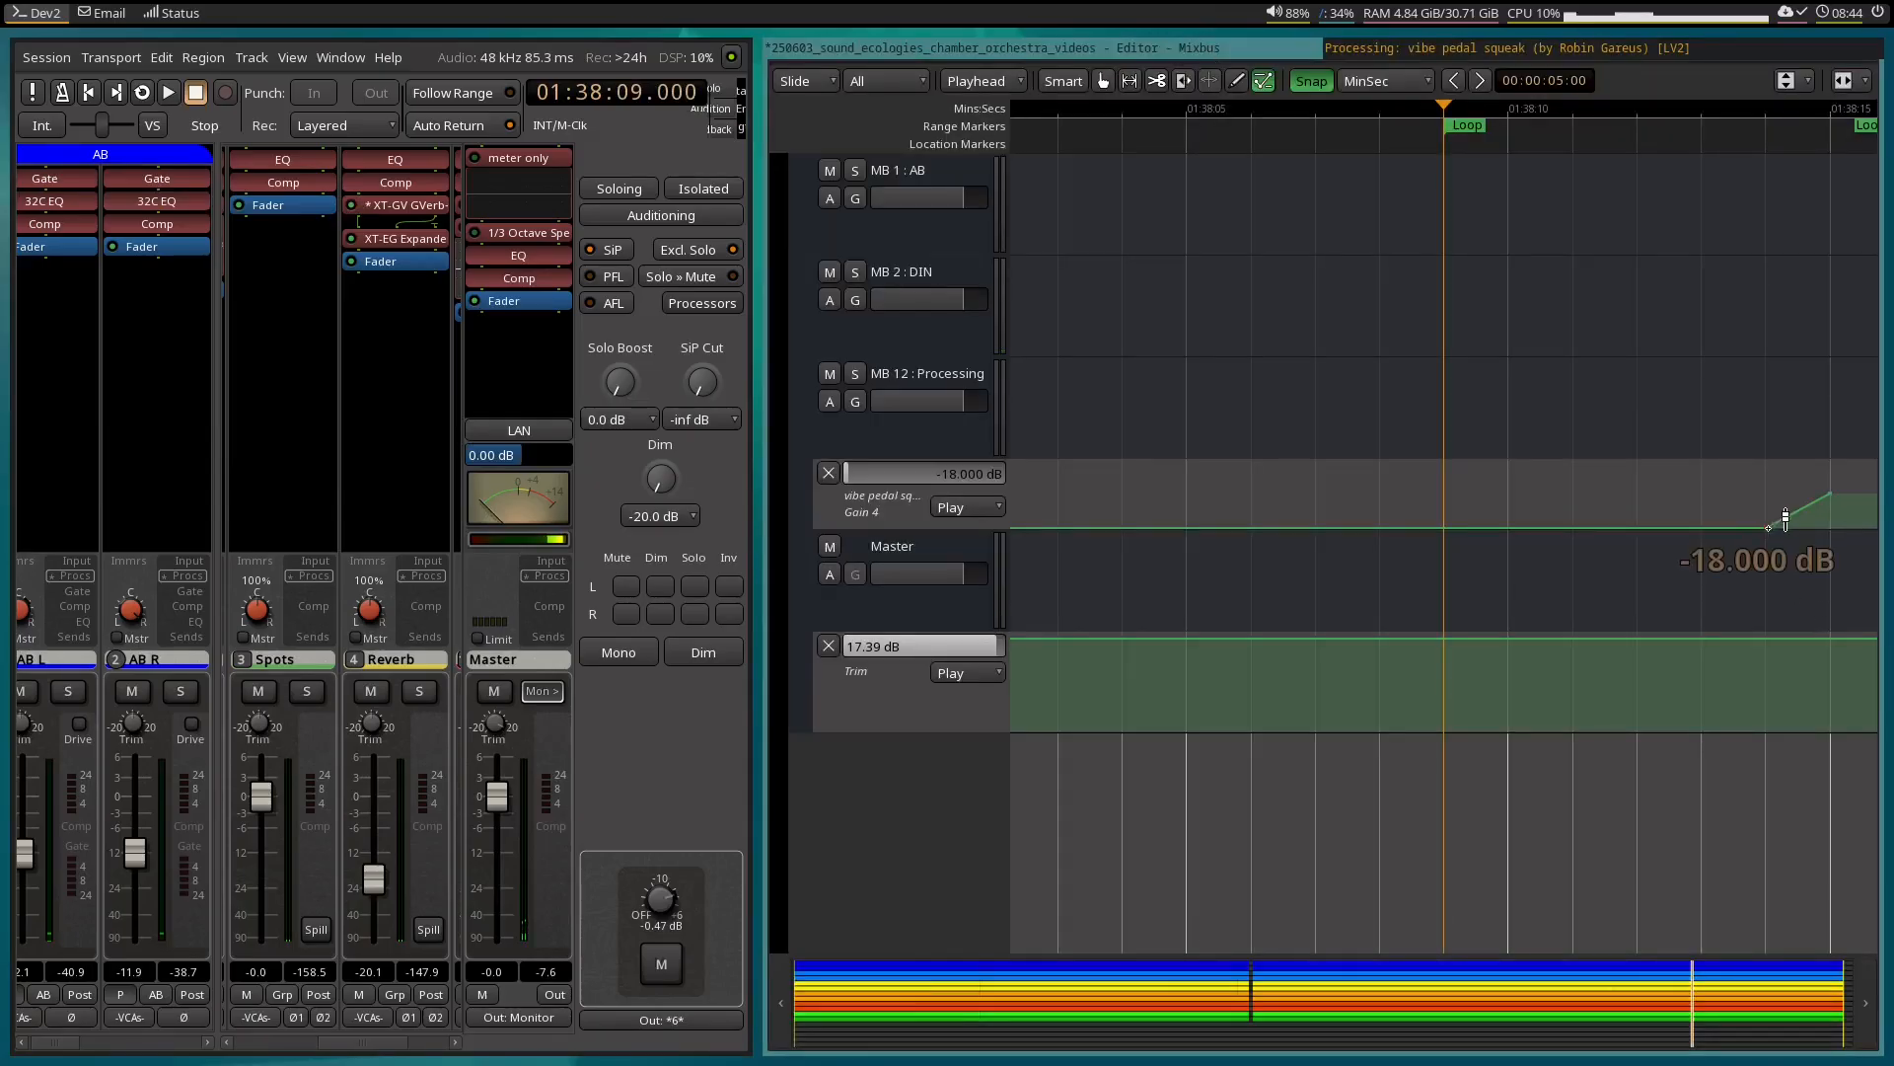
Shift the Gain 4 up-ramp to run from about 01:38:13.5 to 01:38:14.5 and audition it with the EQ plugin window shown.
{"action": "left_click_drag", "start_coordinate": [1786, 518], "coordinate": [1817, 482]}
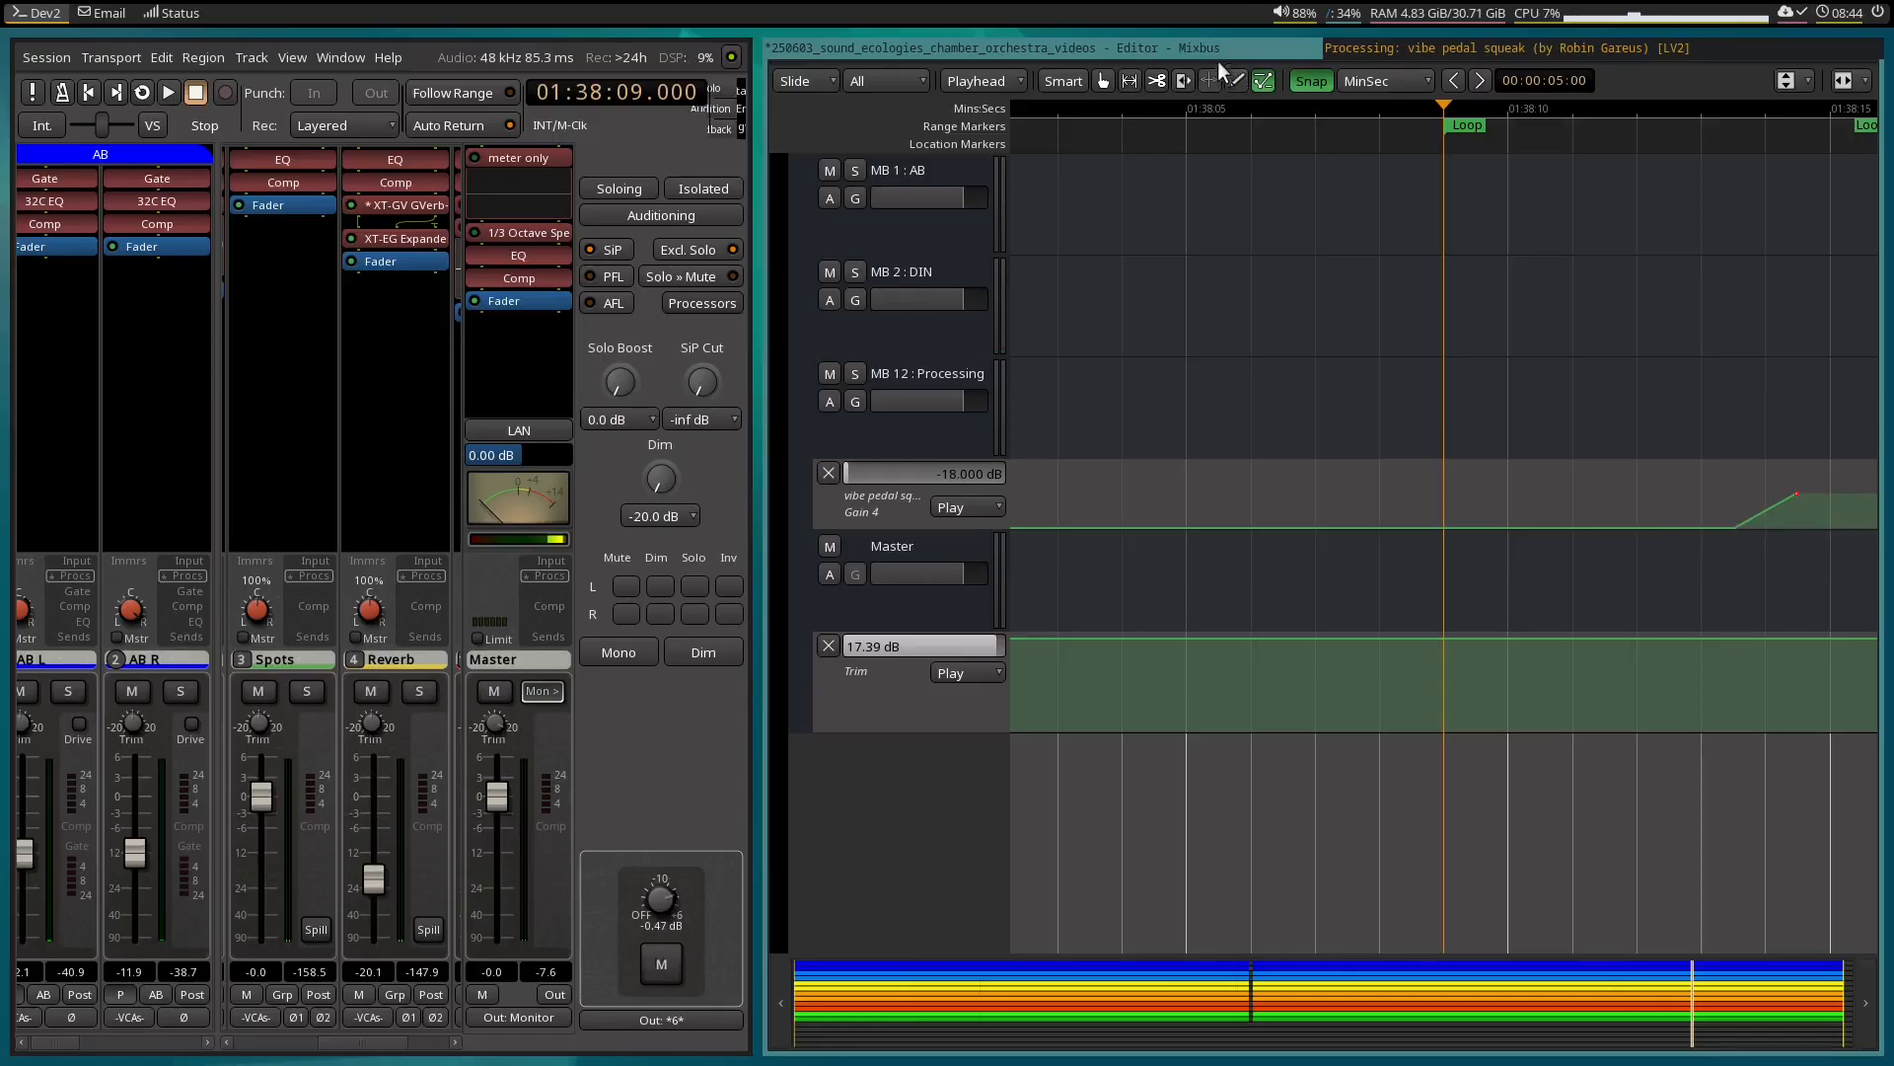
{"action": "left_click", "coordinate": [1376, 52]}
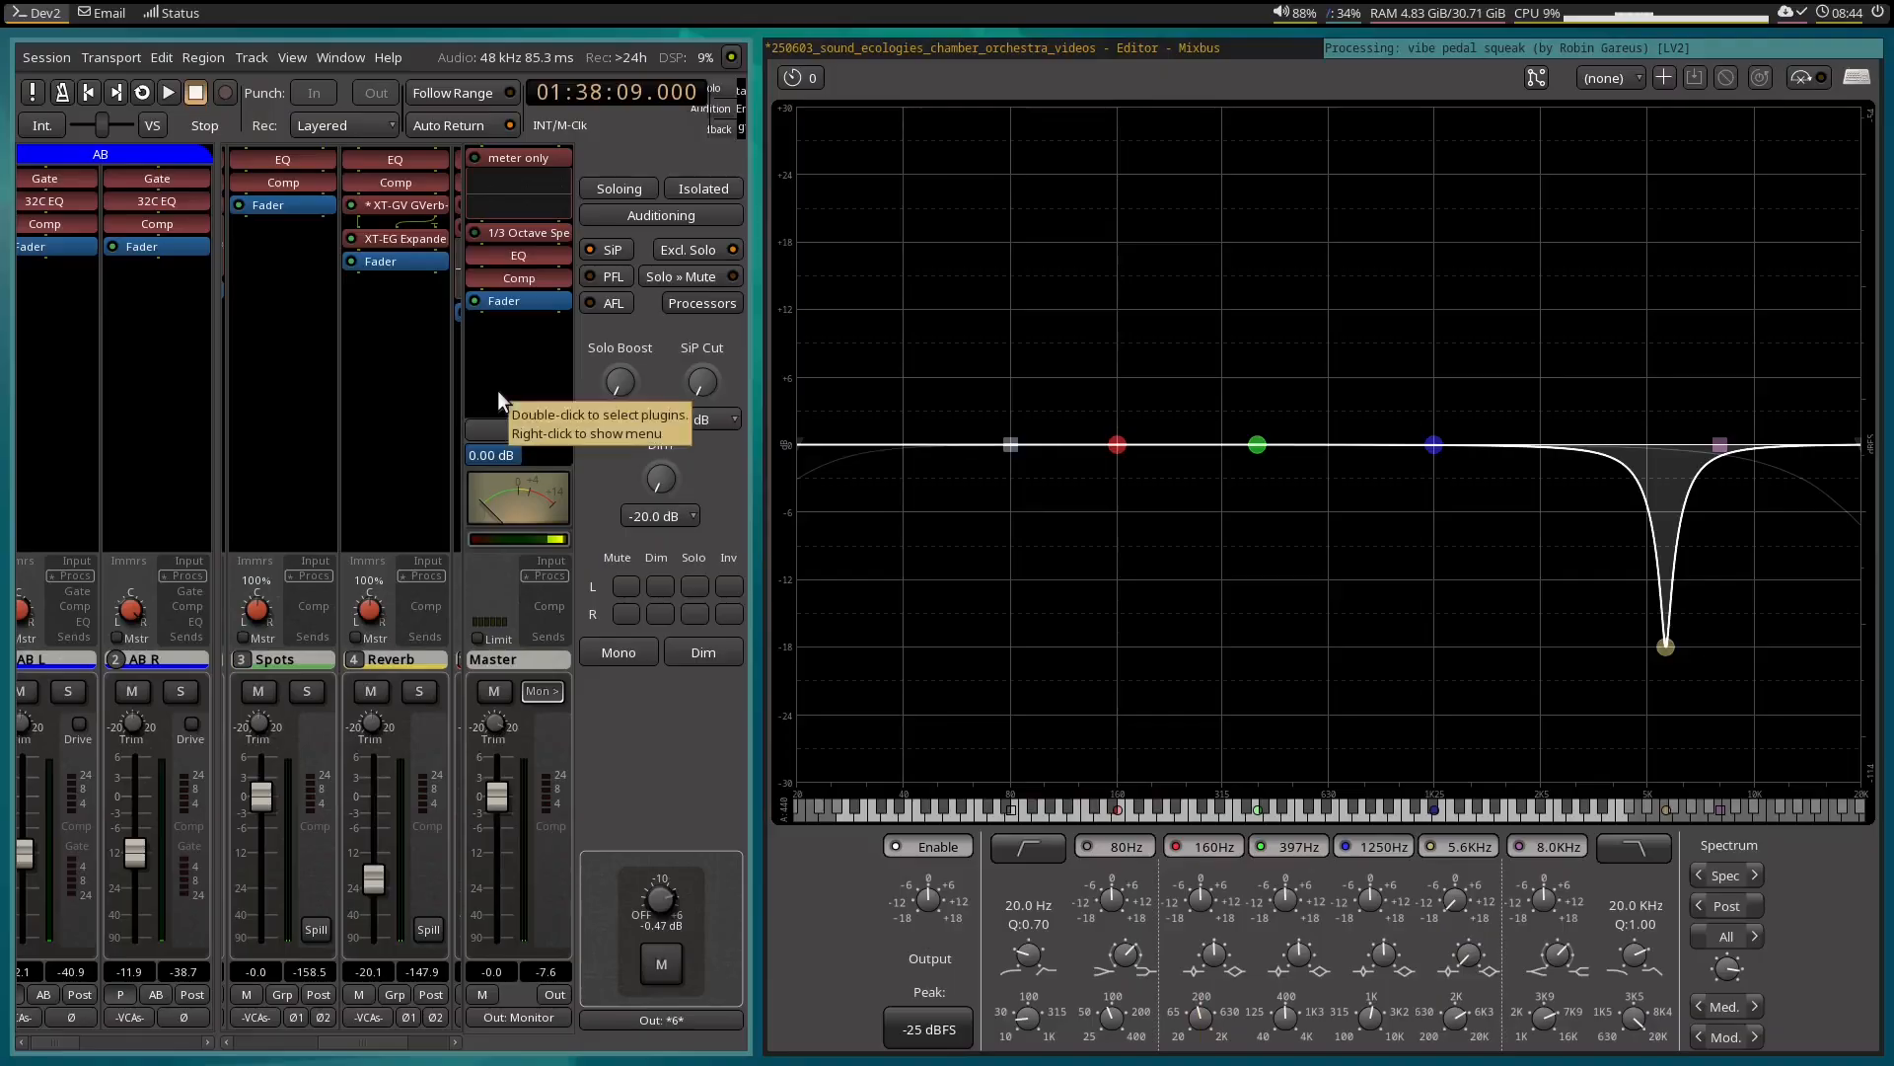
{"action": "key", "text": "space"}
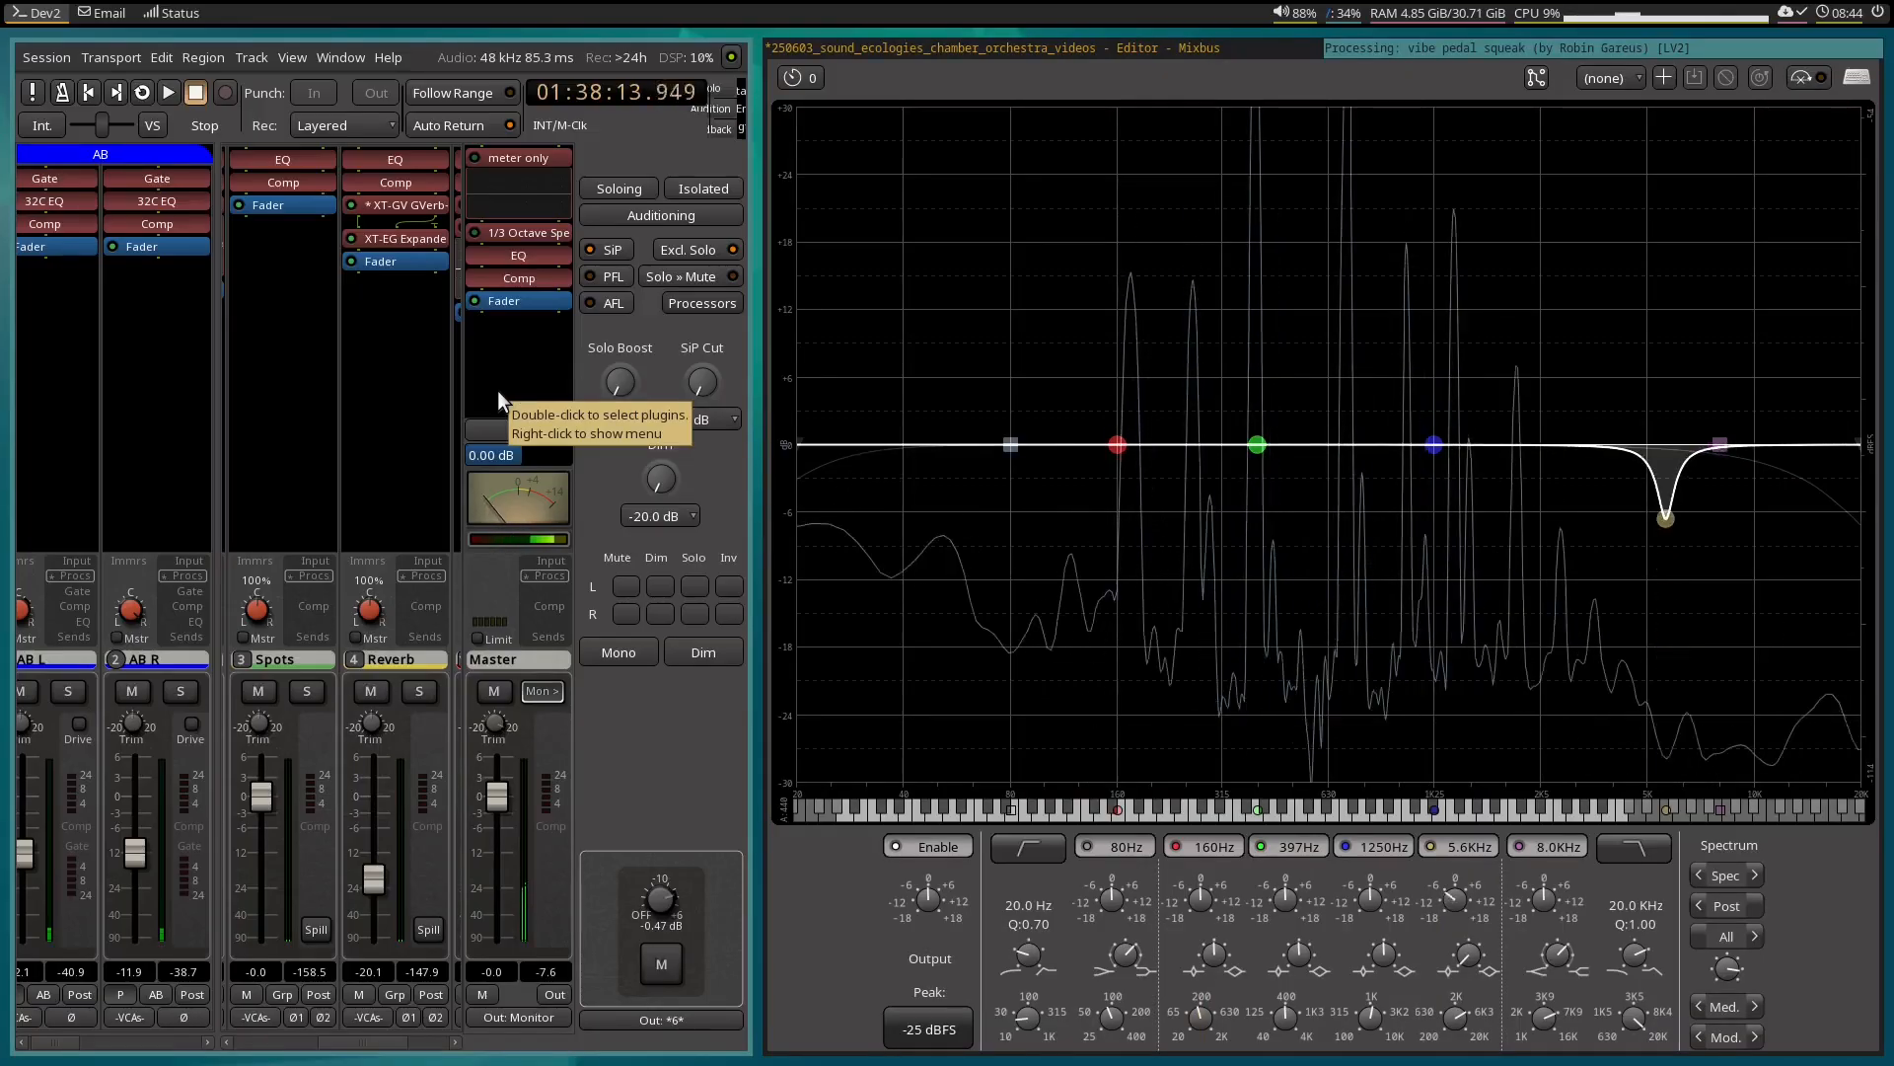
{"action": "key", "text": "space"}
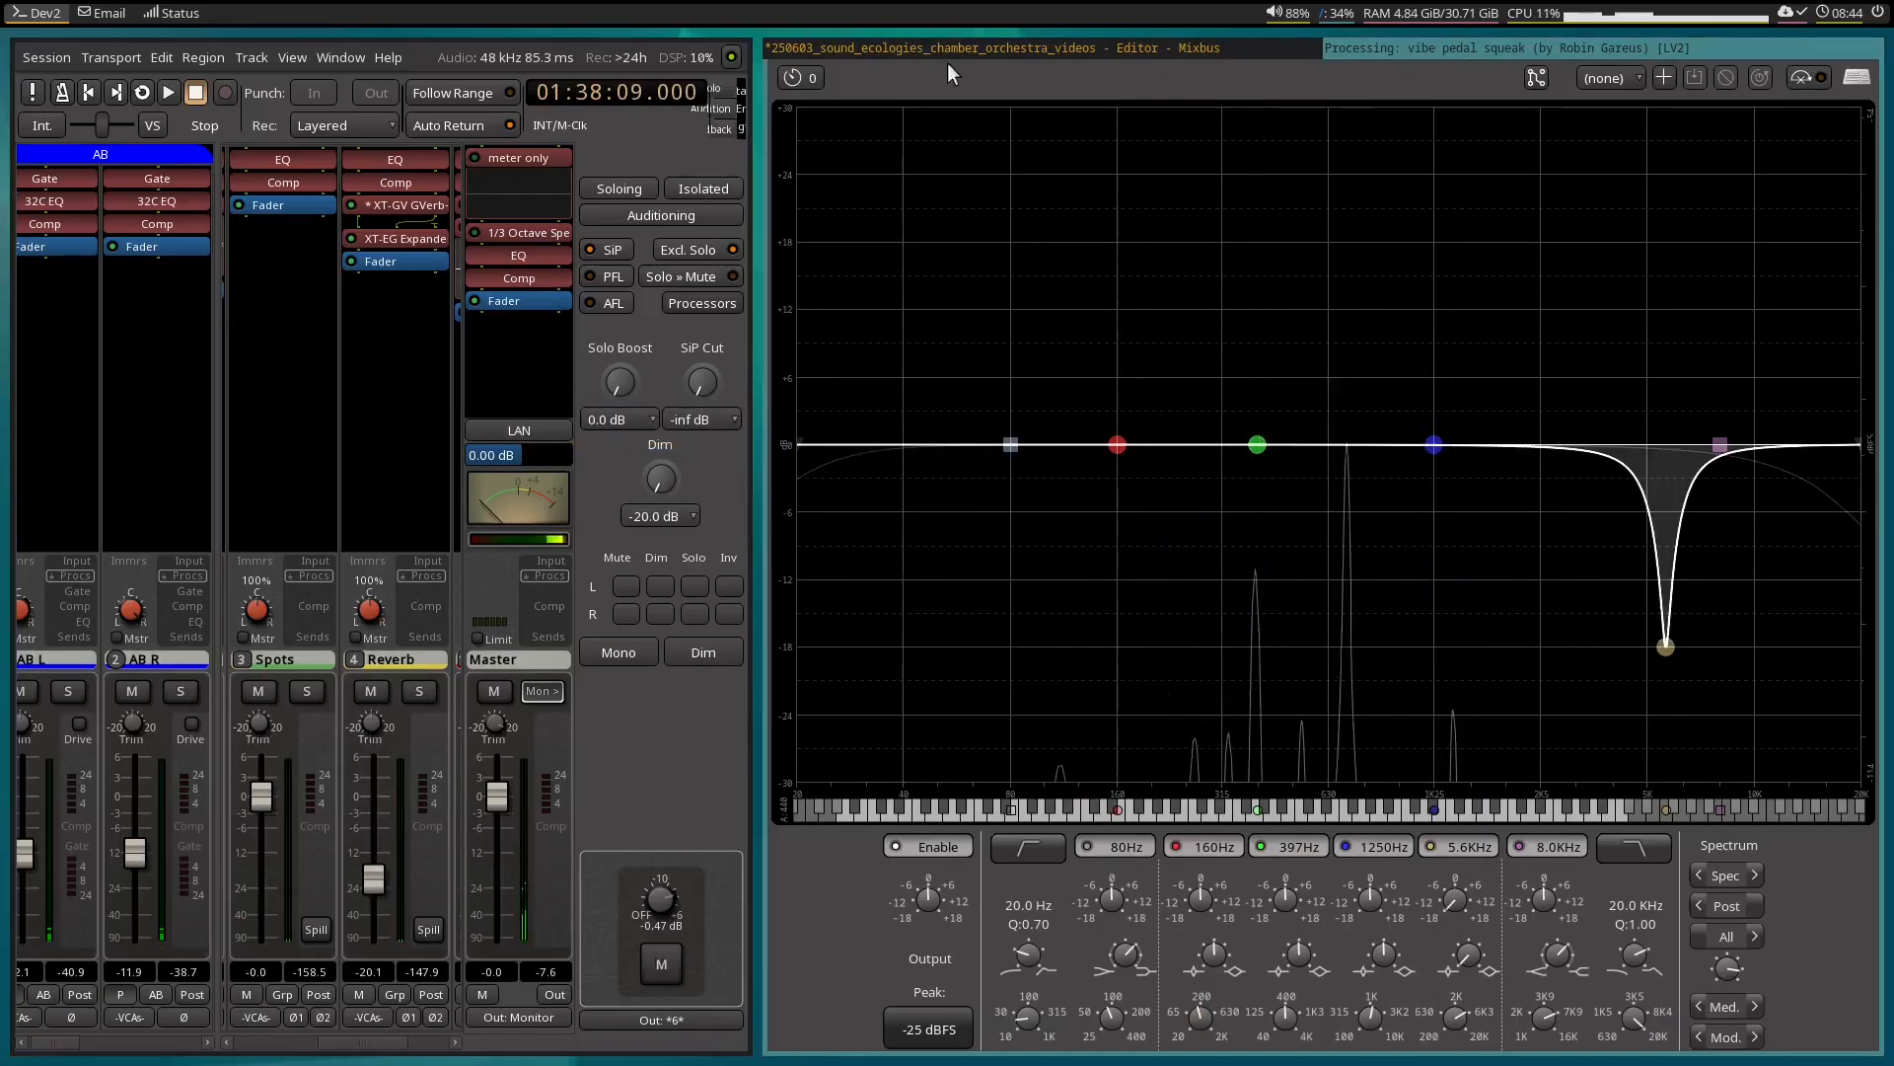
Move the lower end of the Gain 4 up-ramp to about 01:38:14 and its upper end to about 01:38:15.3.
{"action": "left_click", "coordinate": [970, 49]}
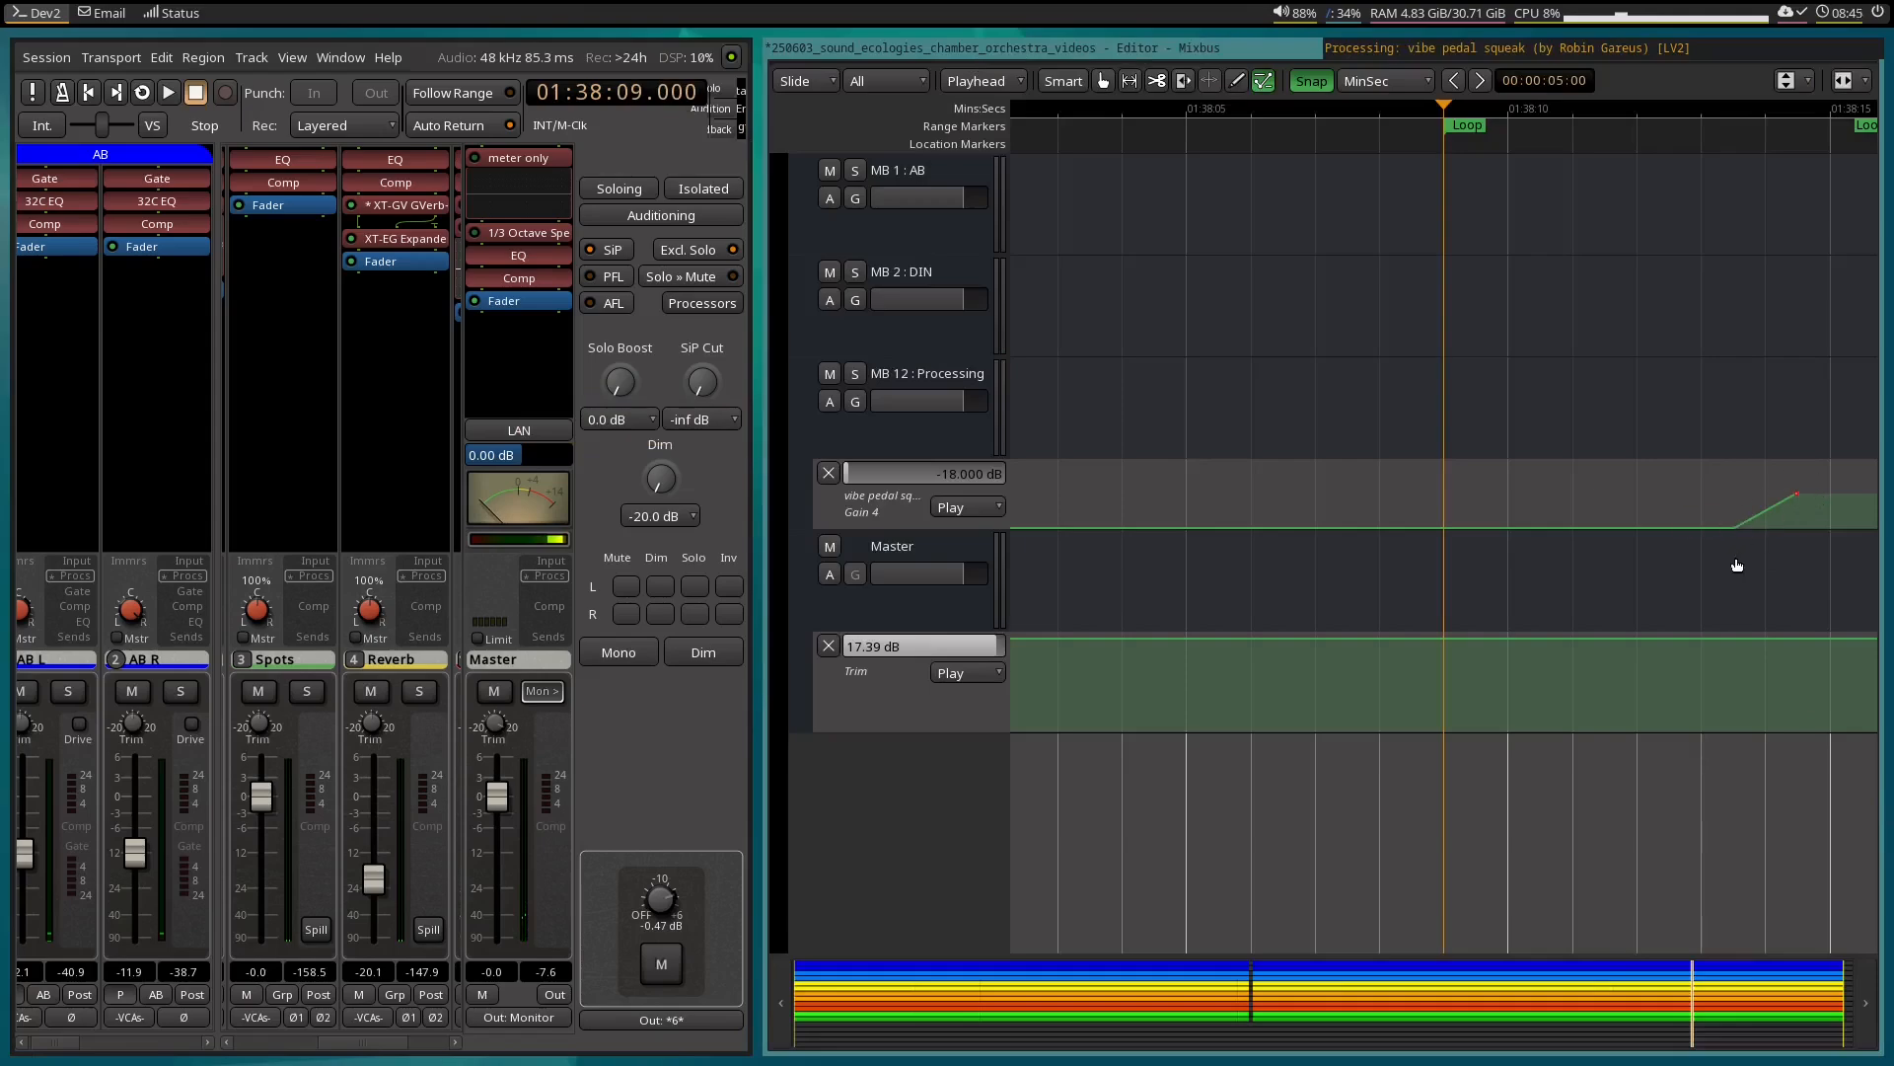
{"action": "scroll", "coordinate": [1736, 562], "scroll_direction": "right", "scroll_amount": 3}
{"action": "scroll", "coordinate": [1737, 565], "scroll_direction": "right", "scroll_amount": 2}
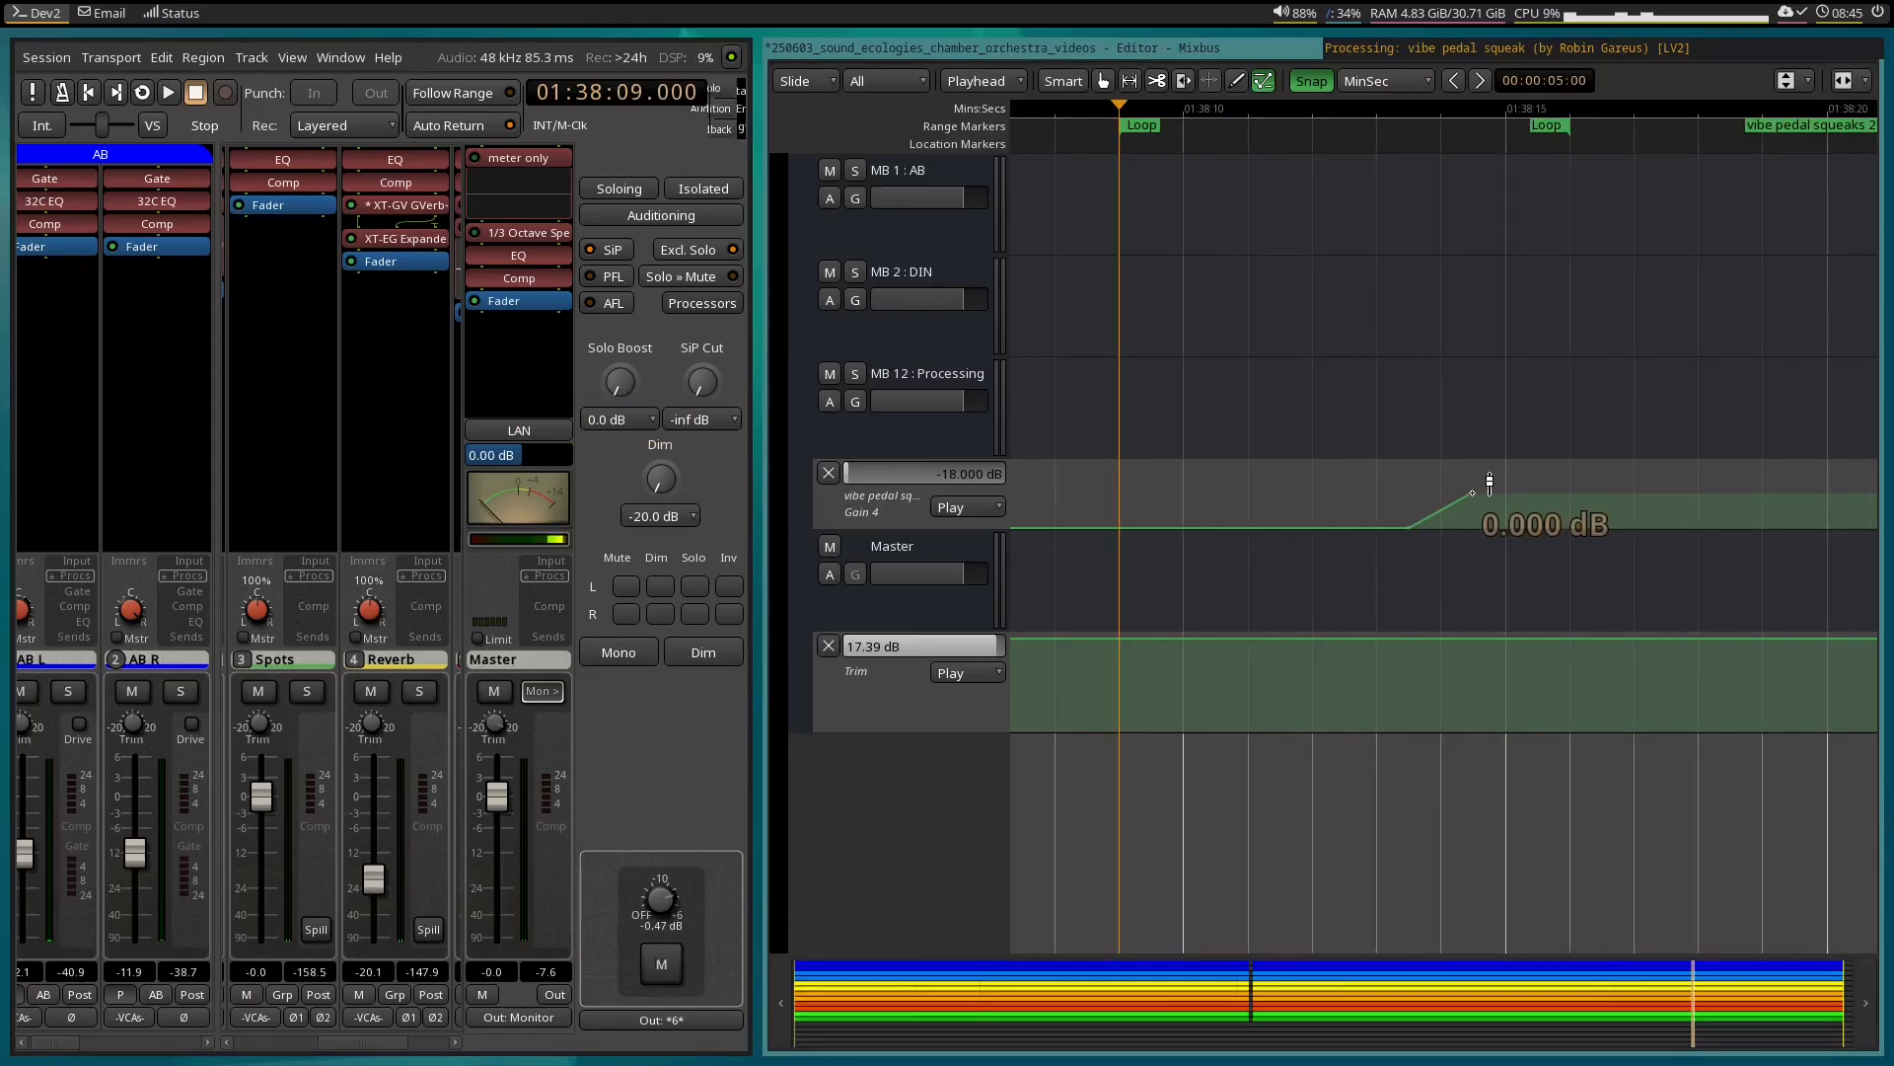
{"action": "left_click_drag", "start_coordinate": [1490, 481], "coordinate": [1523, 484]}
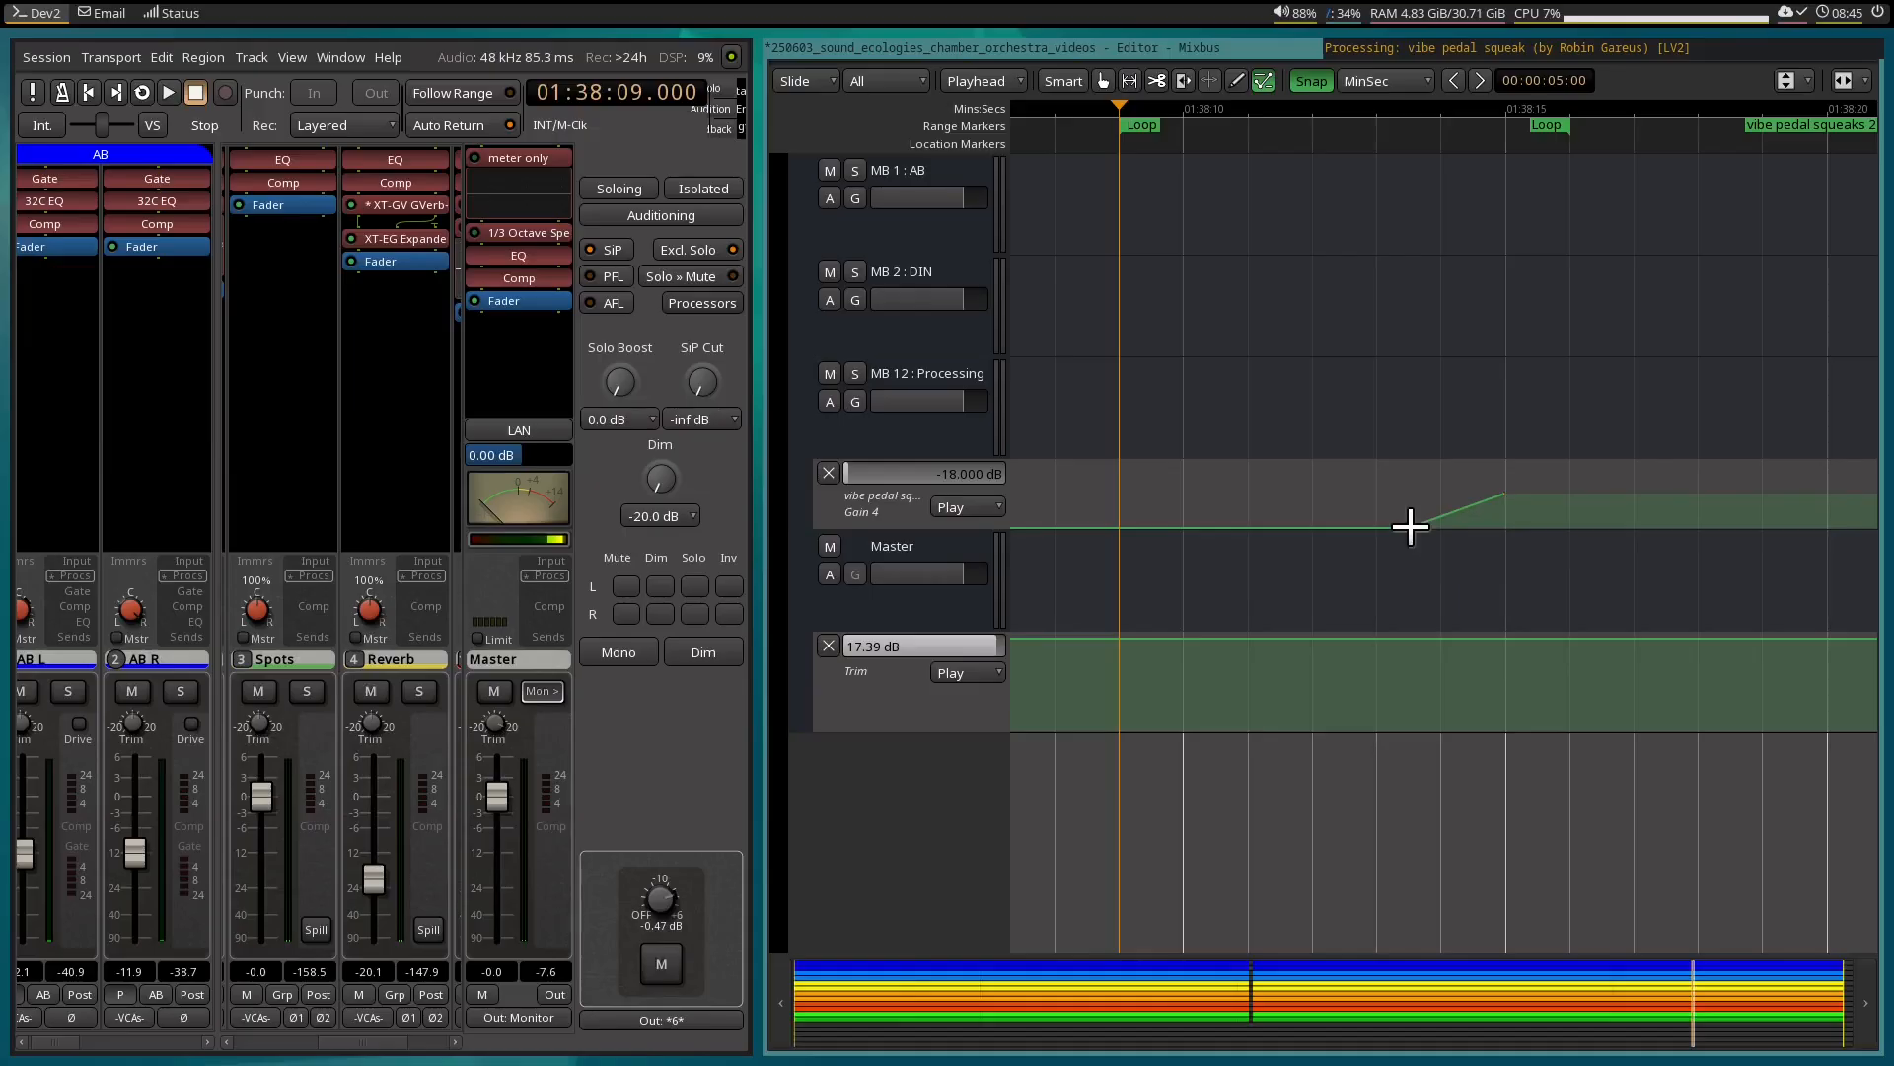
{"action": "left_click_drag", "start_coordinate": [1423, 515], "coordinate": [1550, 482]}
Play the 01:38:09 loop with the EQ plugin window shown to check the delayed up-ramp, and stop playback.
{"action": "left_click", "coordinate": [1400, 50]}
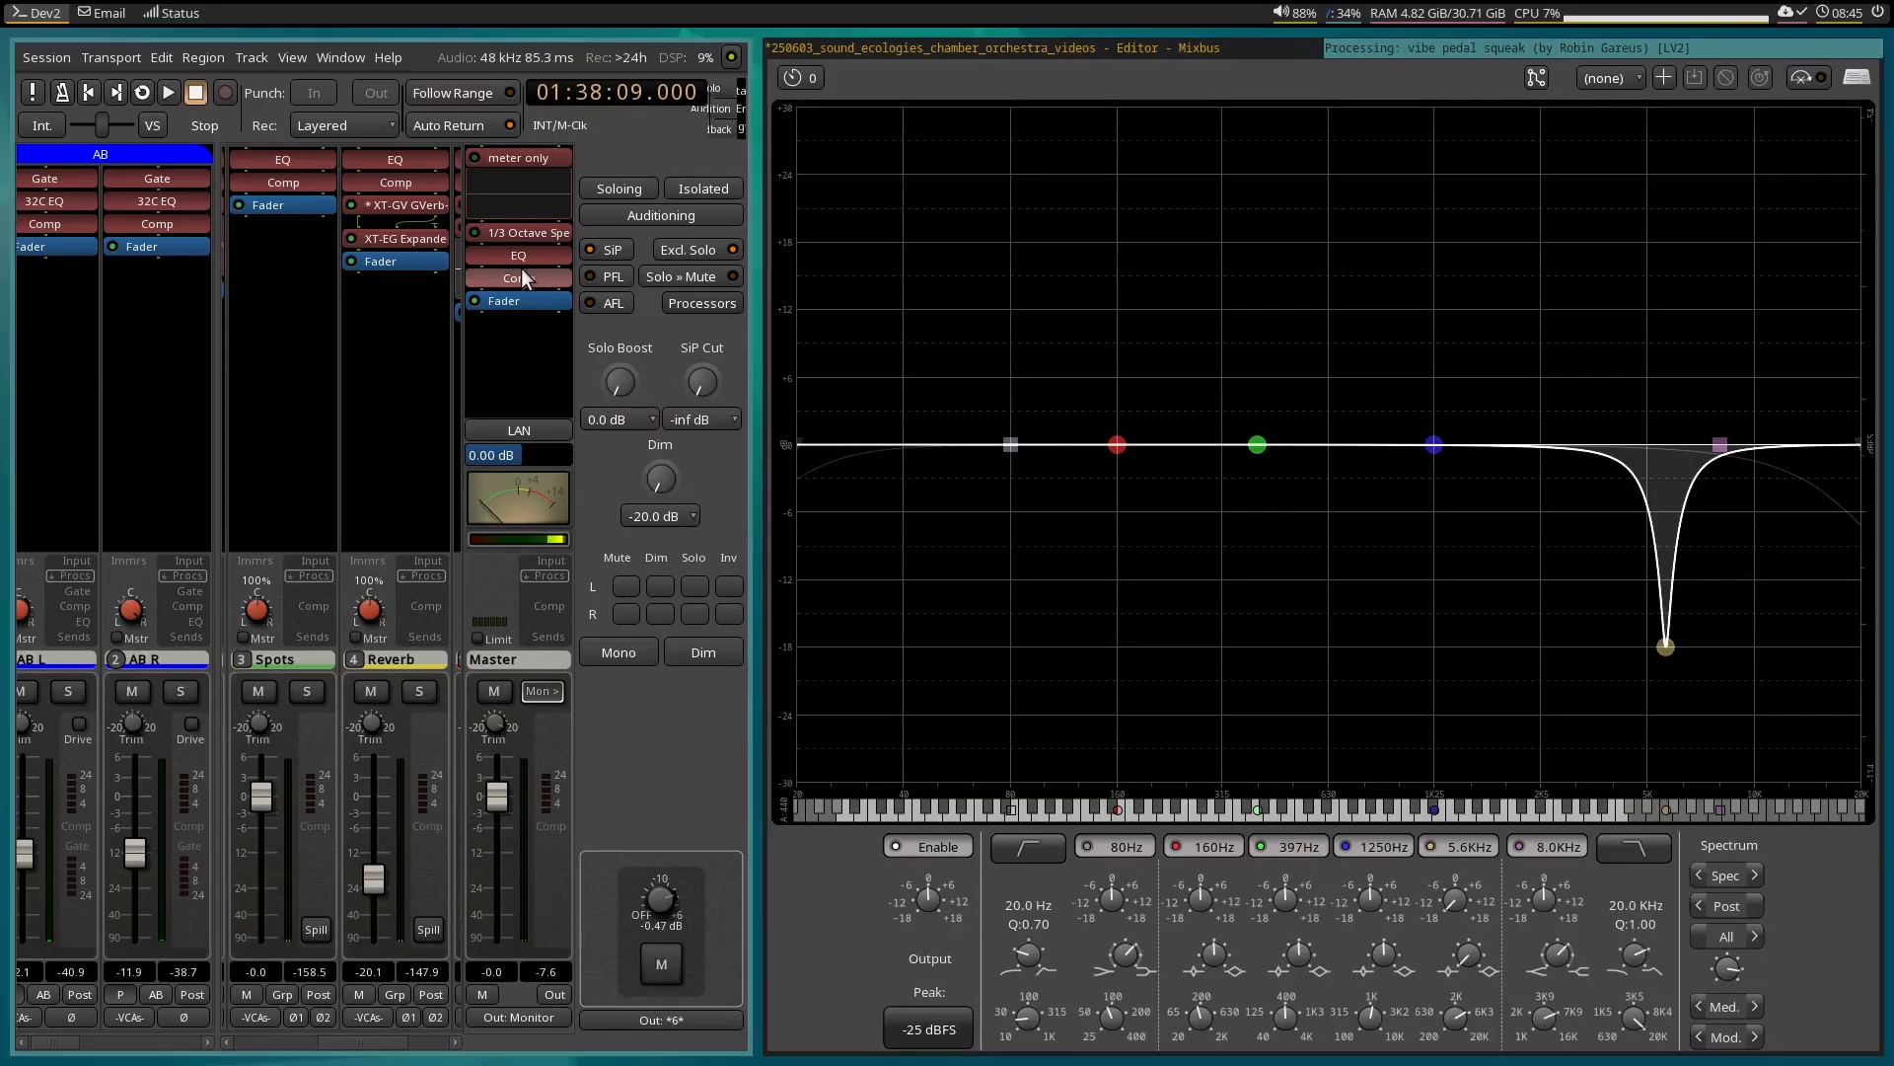
{"action": "key", "text": "space"}
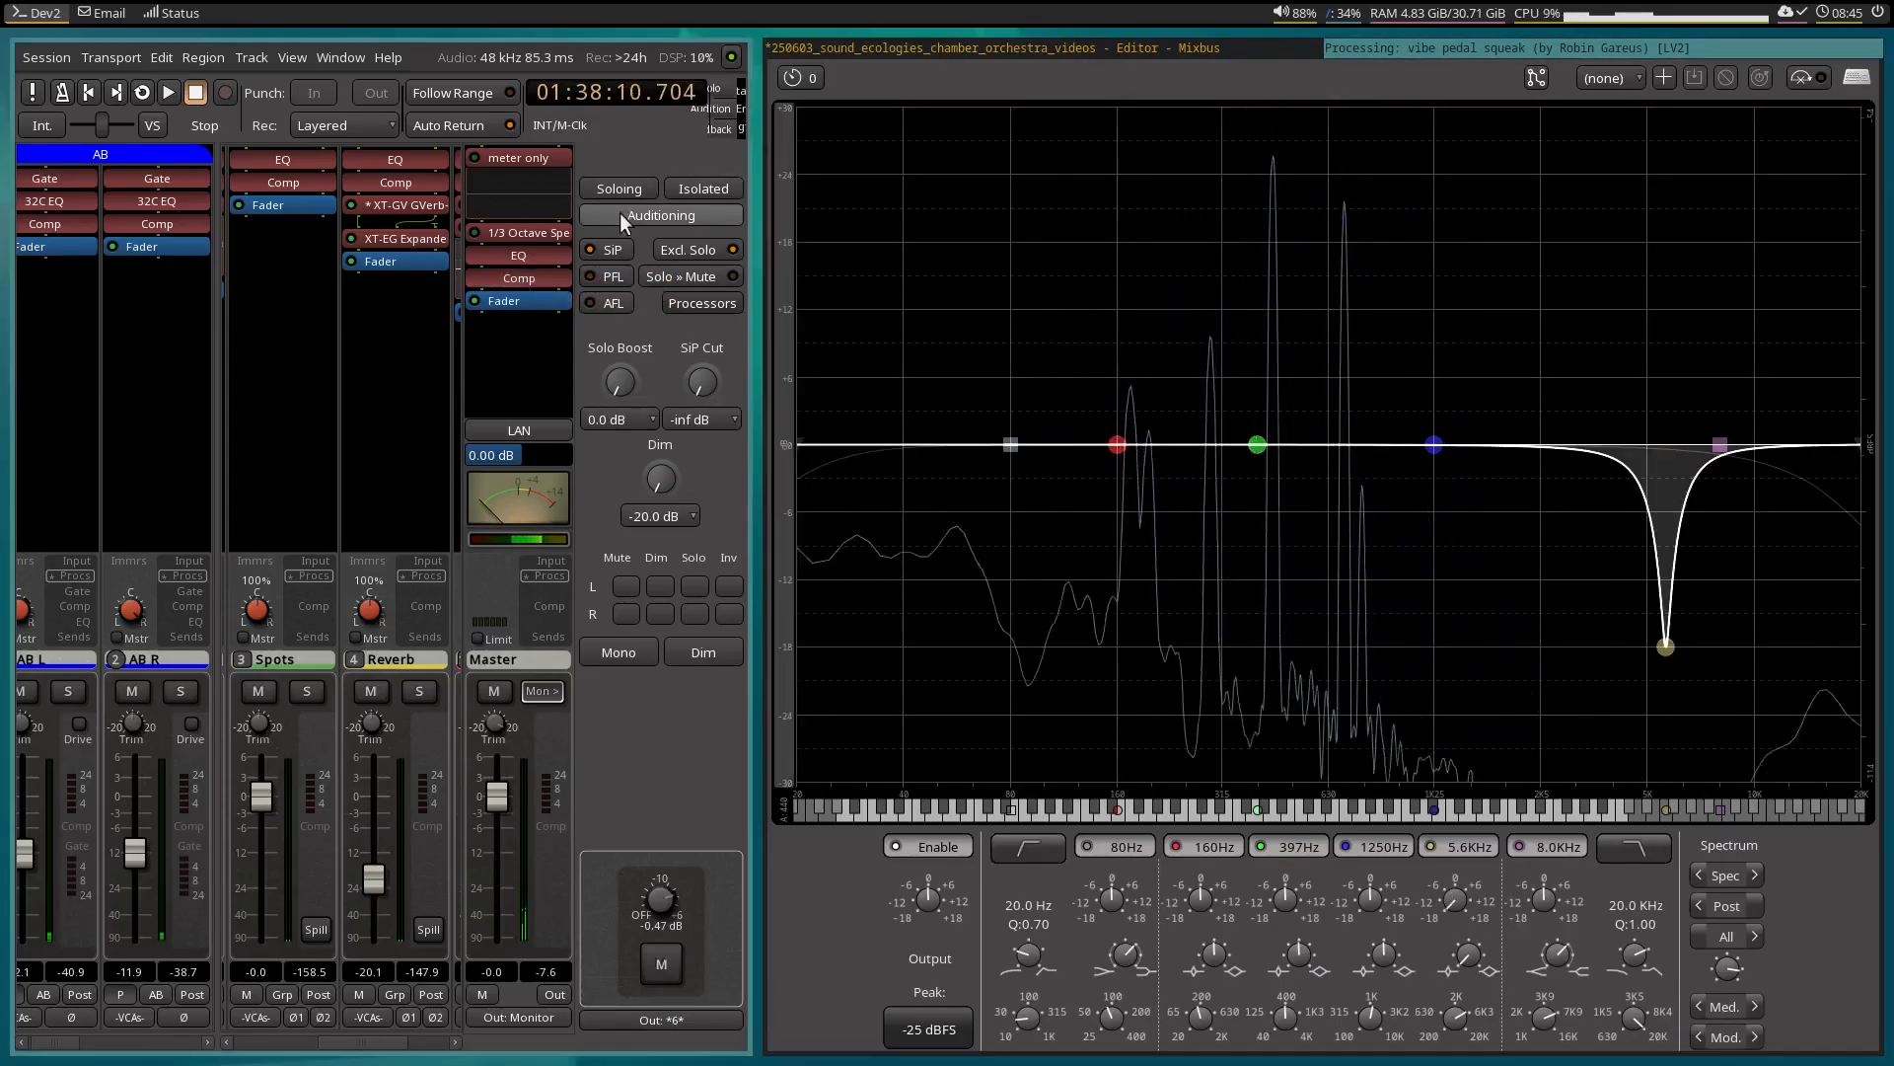
{"action": "key", "text": "space"}
Move the upper end of the Gain 4 up-ramp to about 01:38:16 and play the loop from 01:38:09.
{"action": "left_click", "coordinate": [1085, 45]}
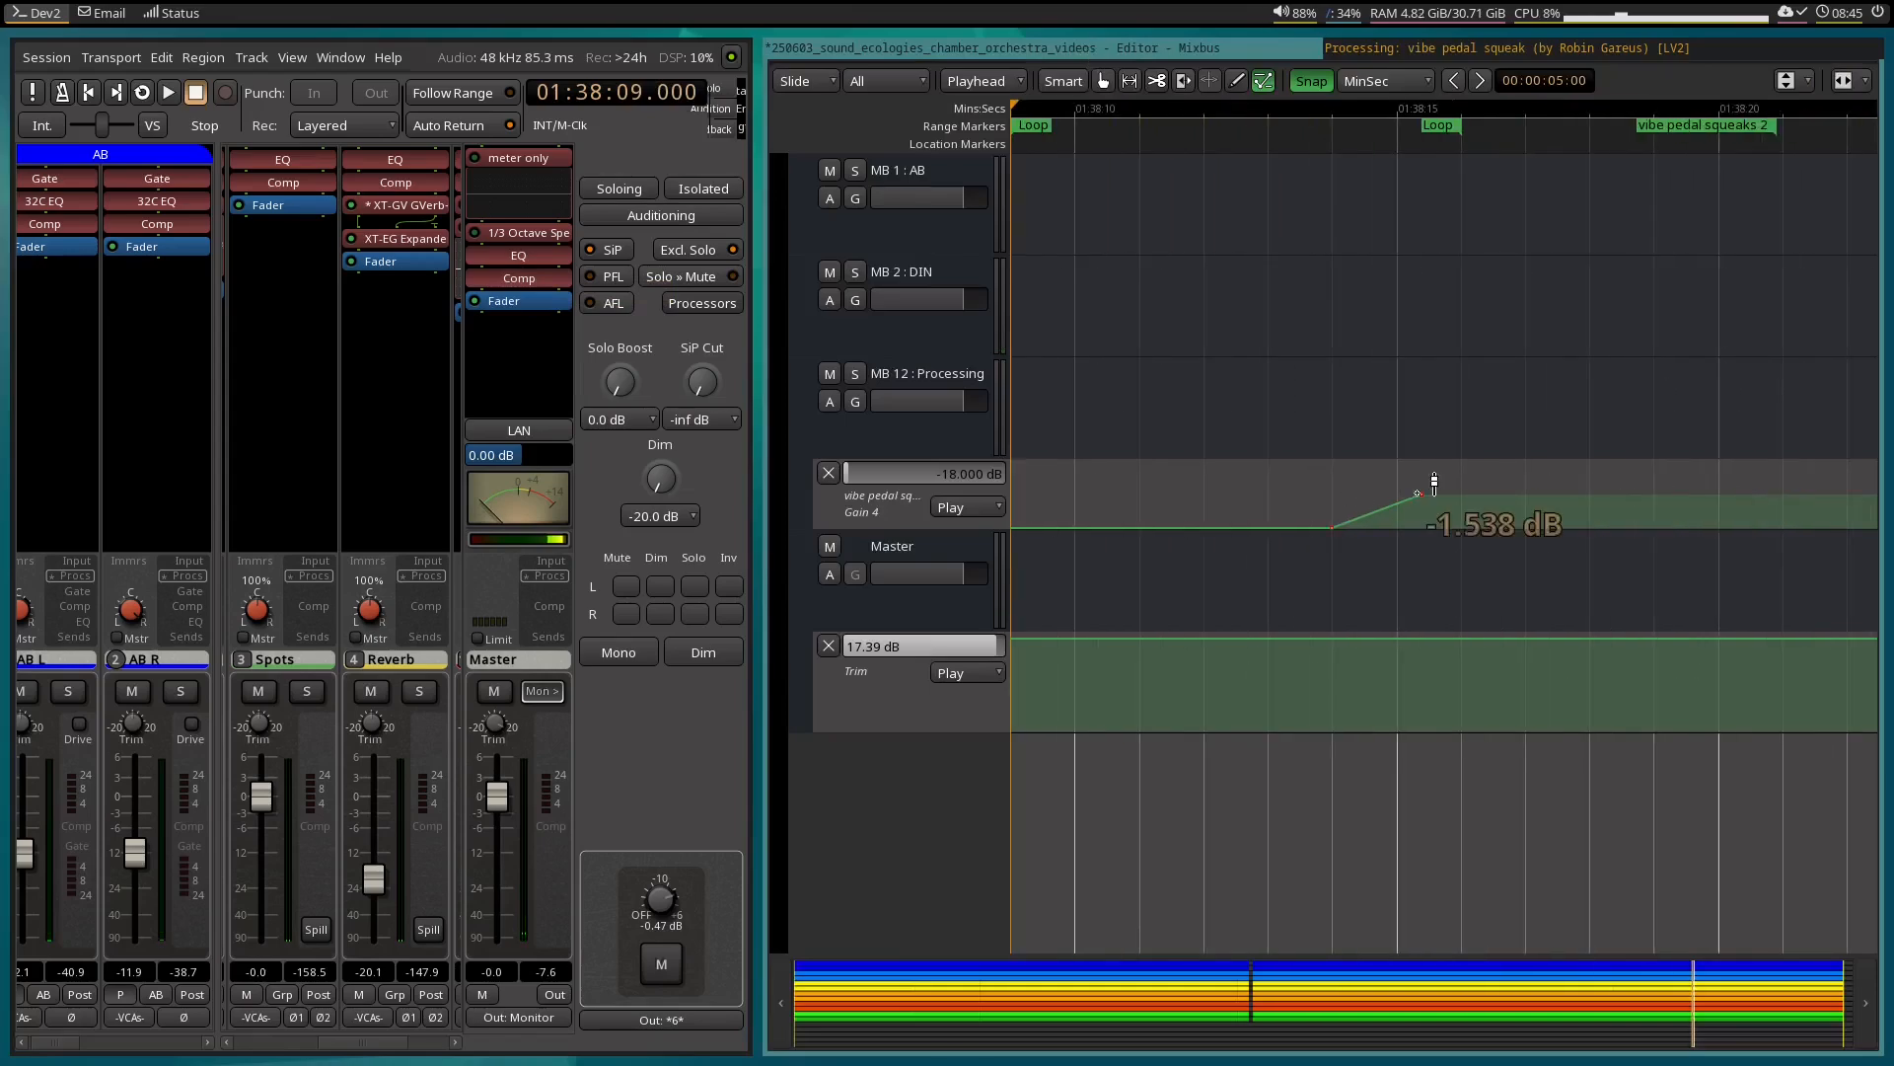
{"action": "left_click_drag", "start_coordinate": [1418, 492], "coordinate": [1465, 483]}
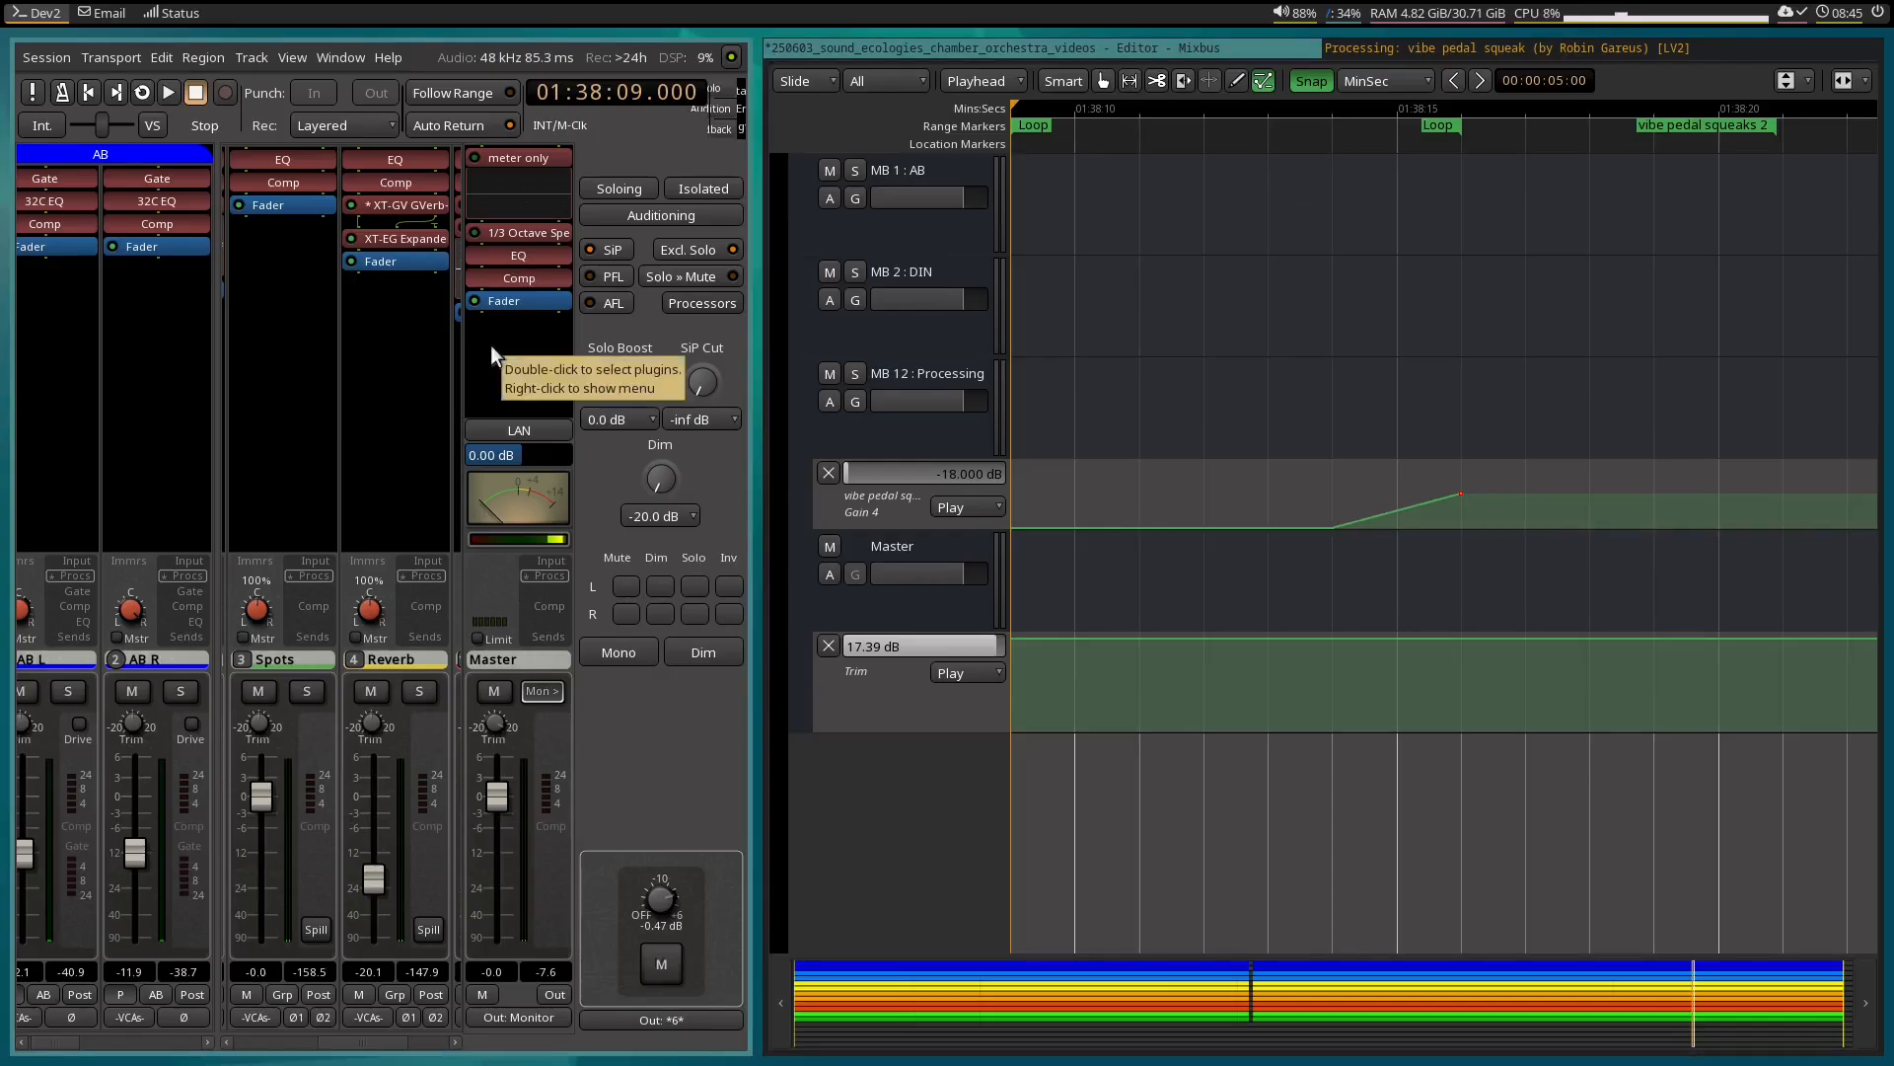
{"action": "key", "text": "space"}
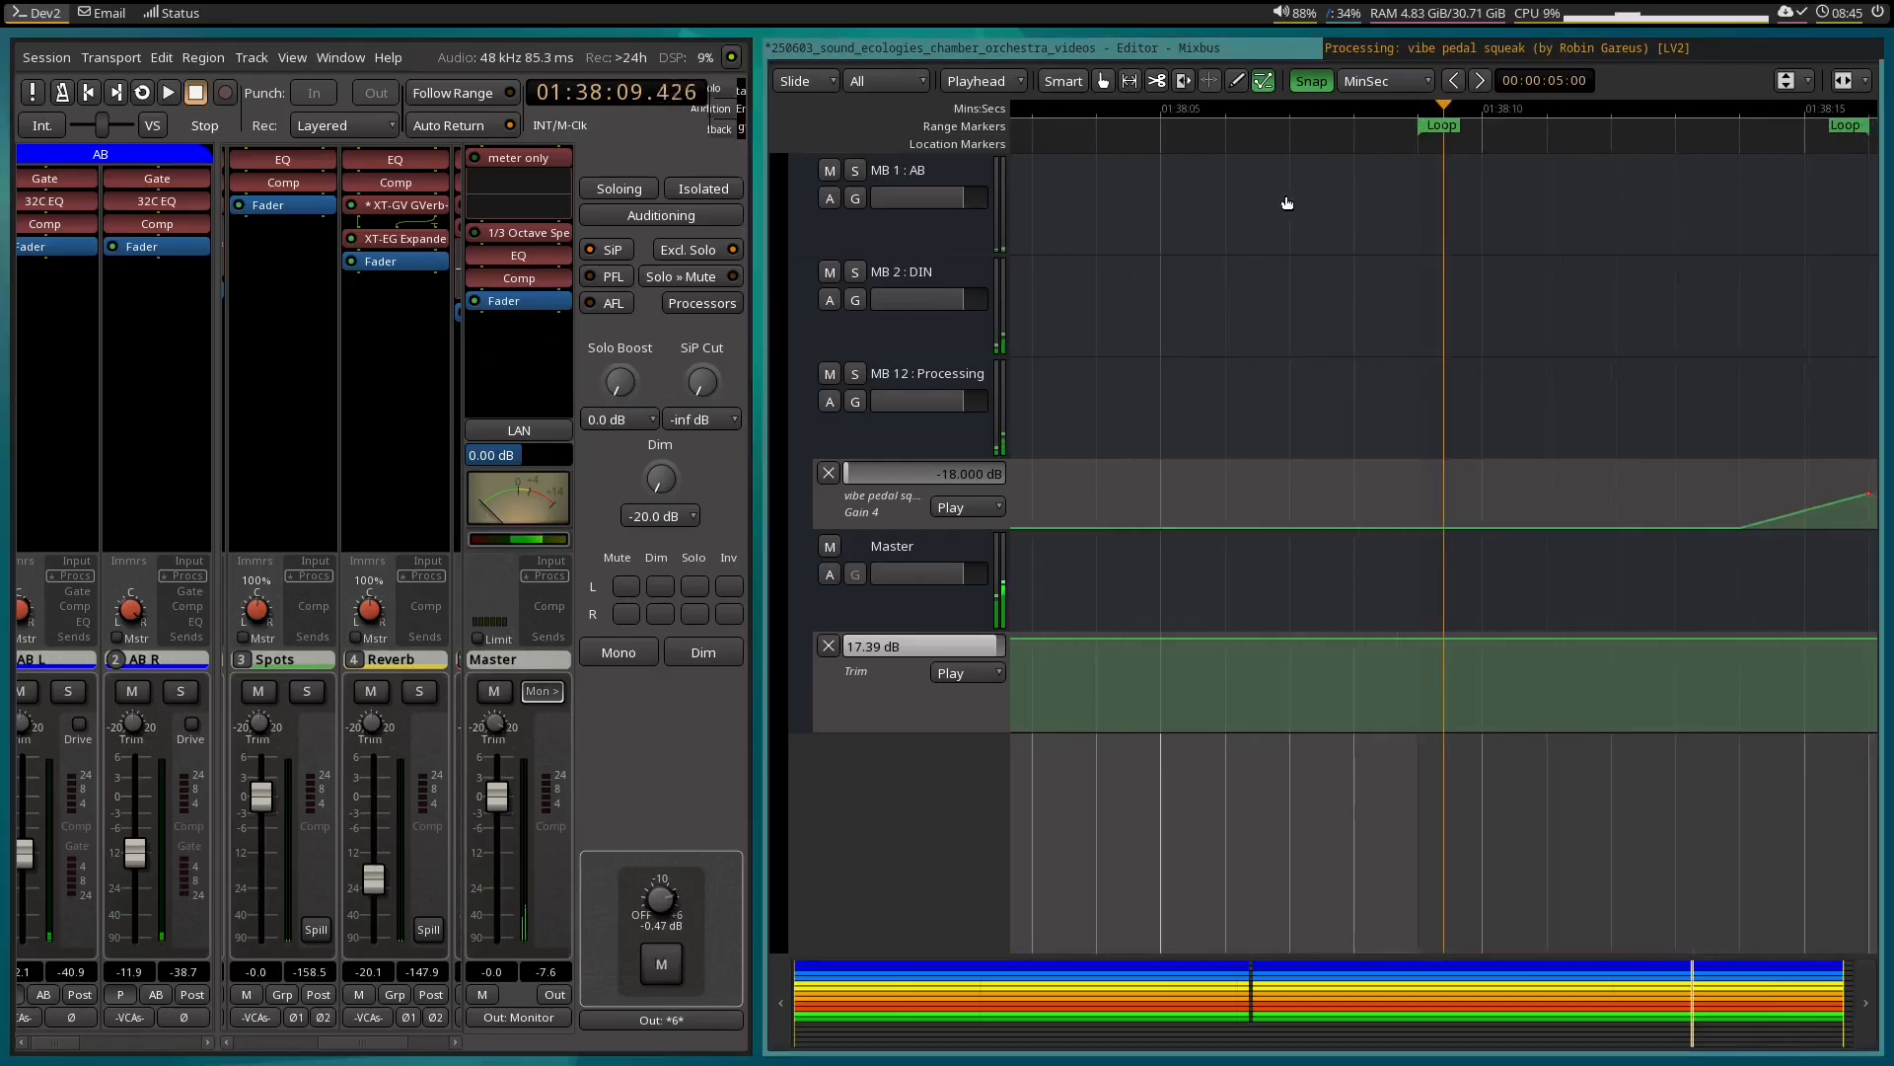
Watch the Gain 4 notch in the vibe pedal squeak EQ during loop playback, stop playback, and return to the editor.
{"action": "left_click", "coordinate": [1386, 52]}
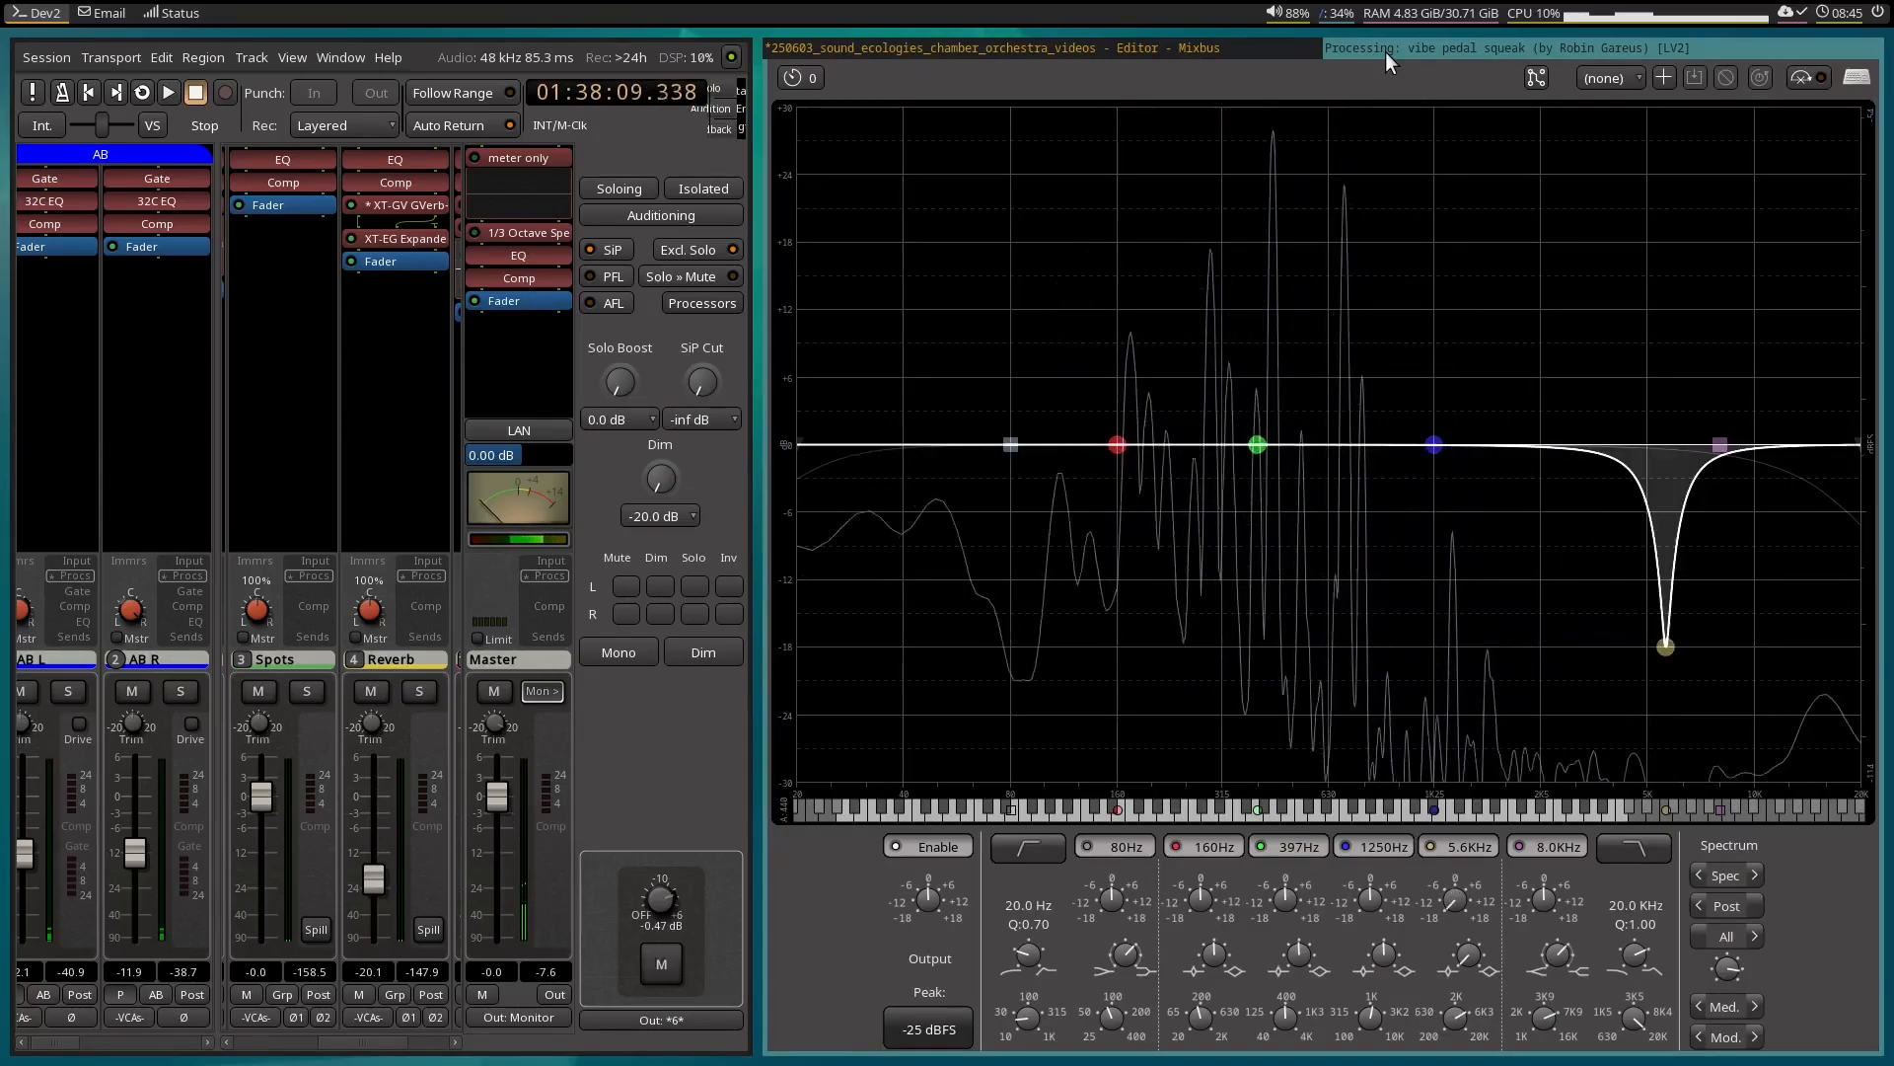
{"action": "key", "text": "space"}
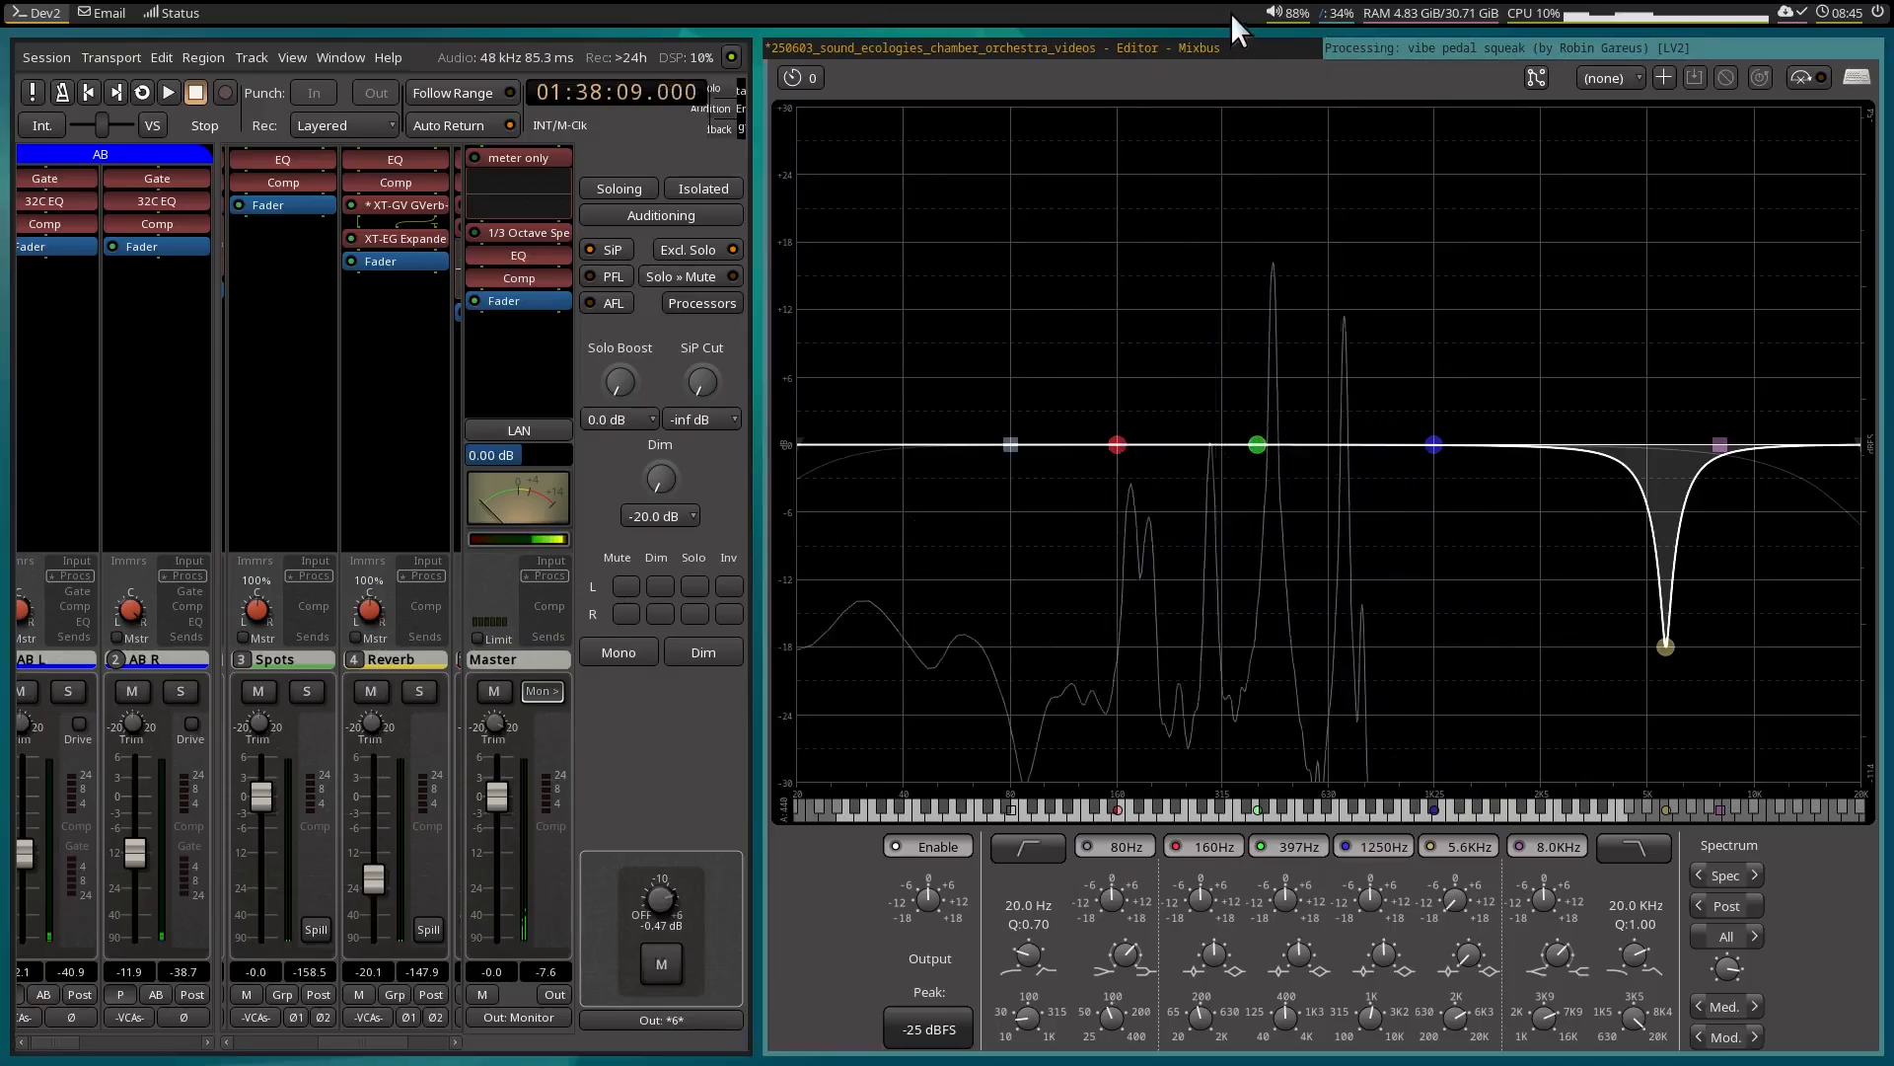
{"action": "left_click", "coordinate": [1191, 42]}
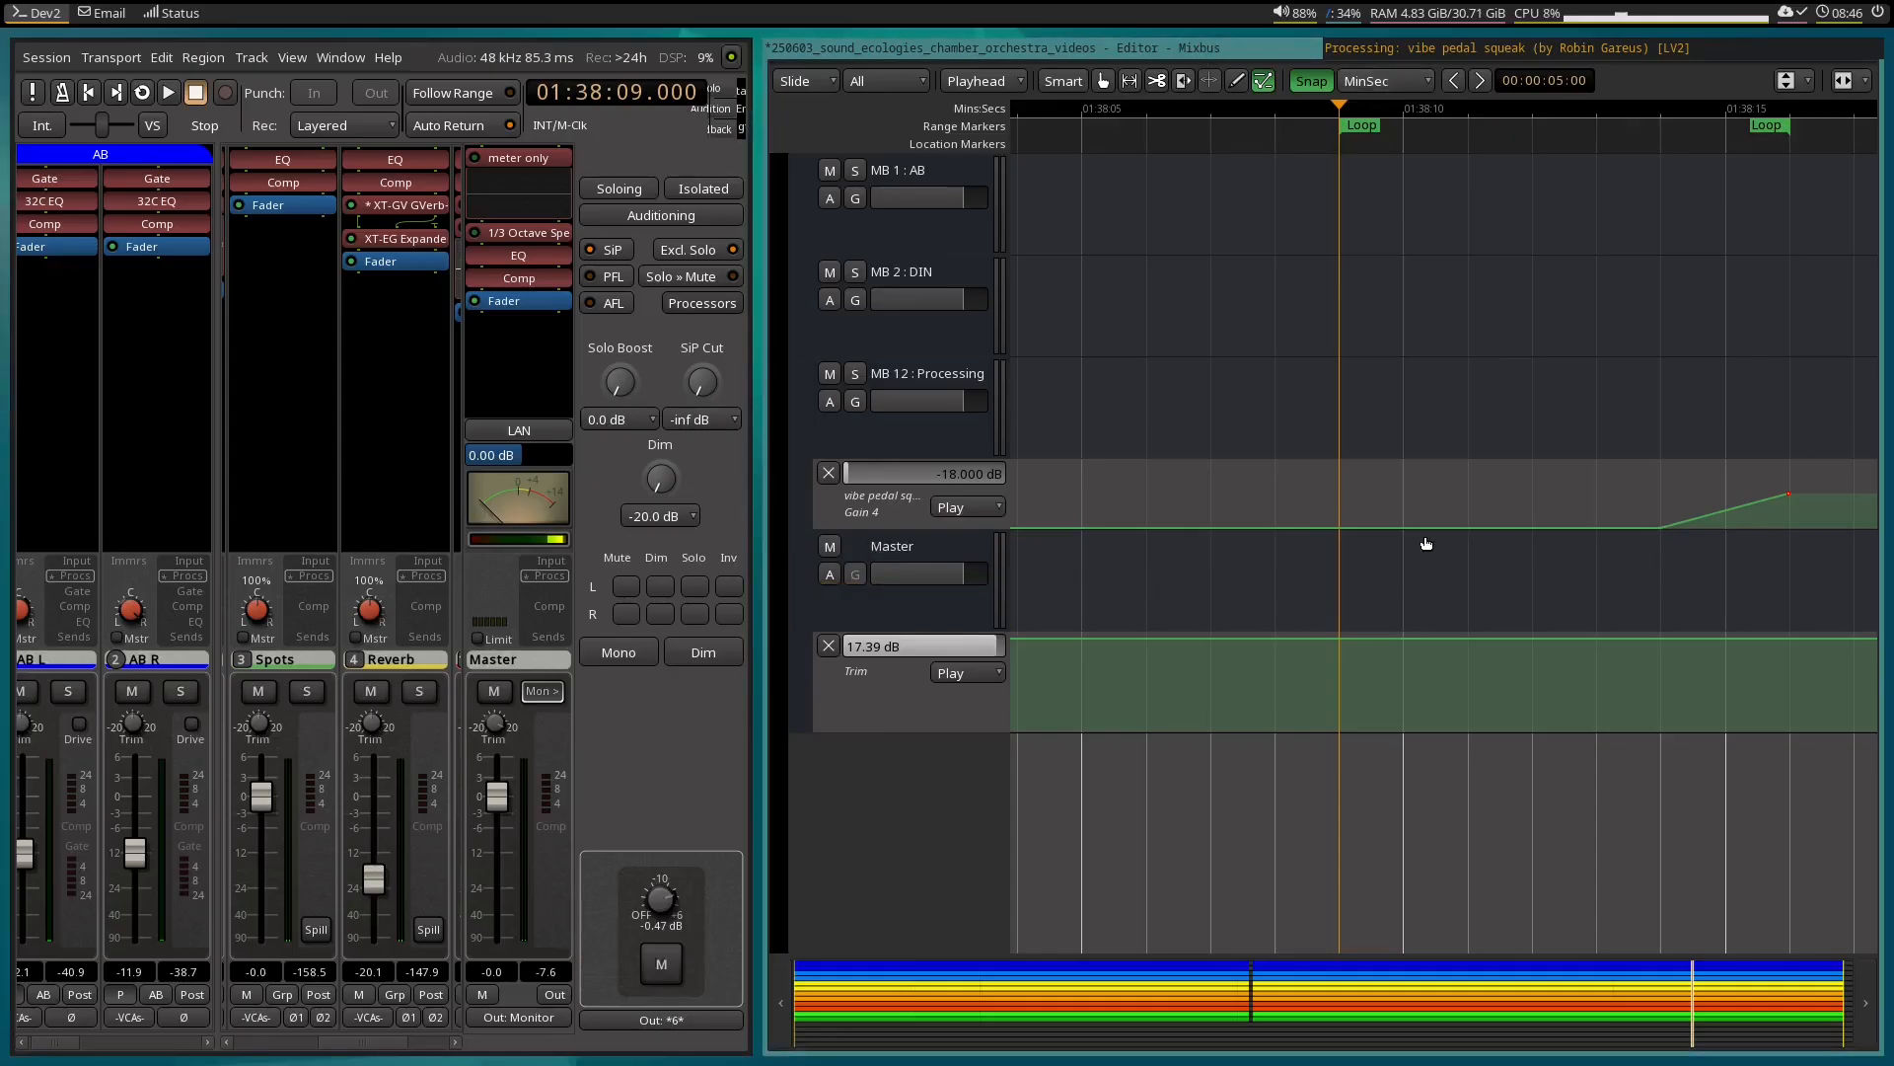
Select the range from 01:33:14 to about 01:33:21 on the AB tracks at the clarinet harmonics review marker and play it.
{"action": "scroll", "coordinate": [1387, 521], "scroll_direction": "up", "scroll_amount": 5}
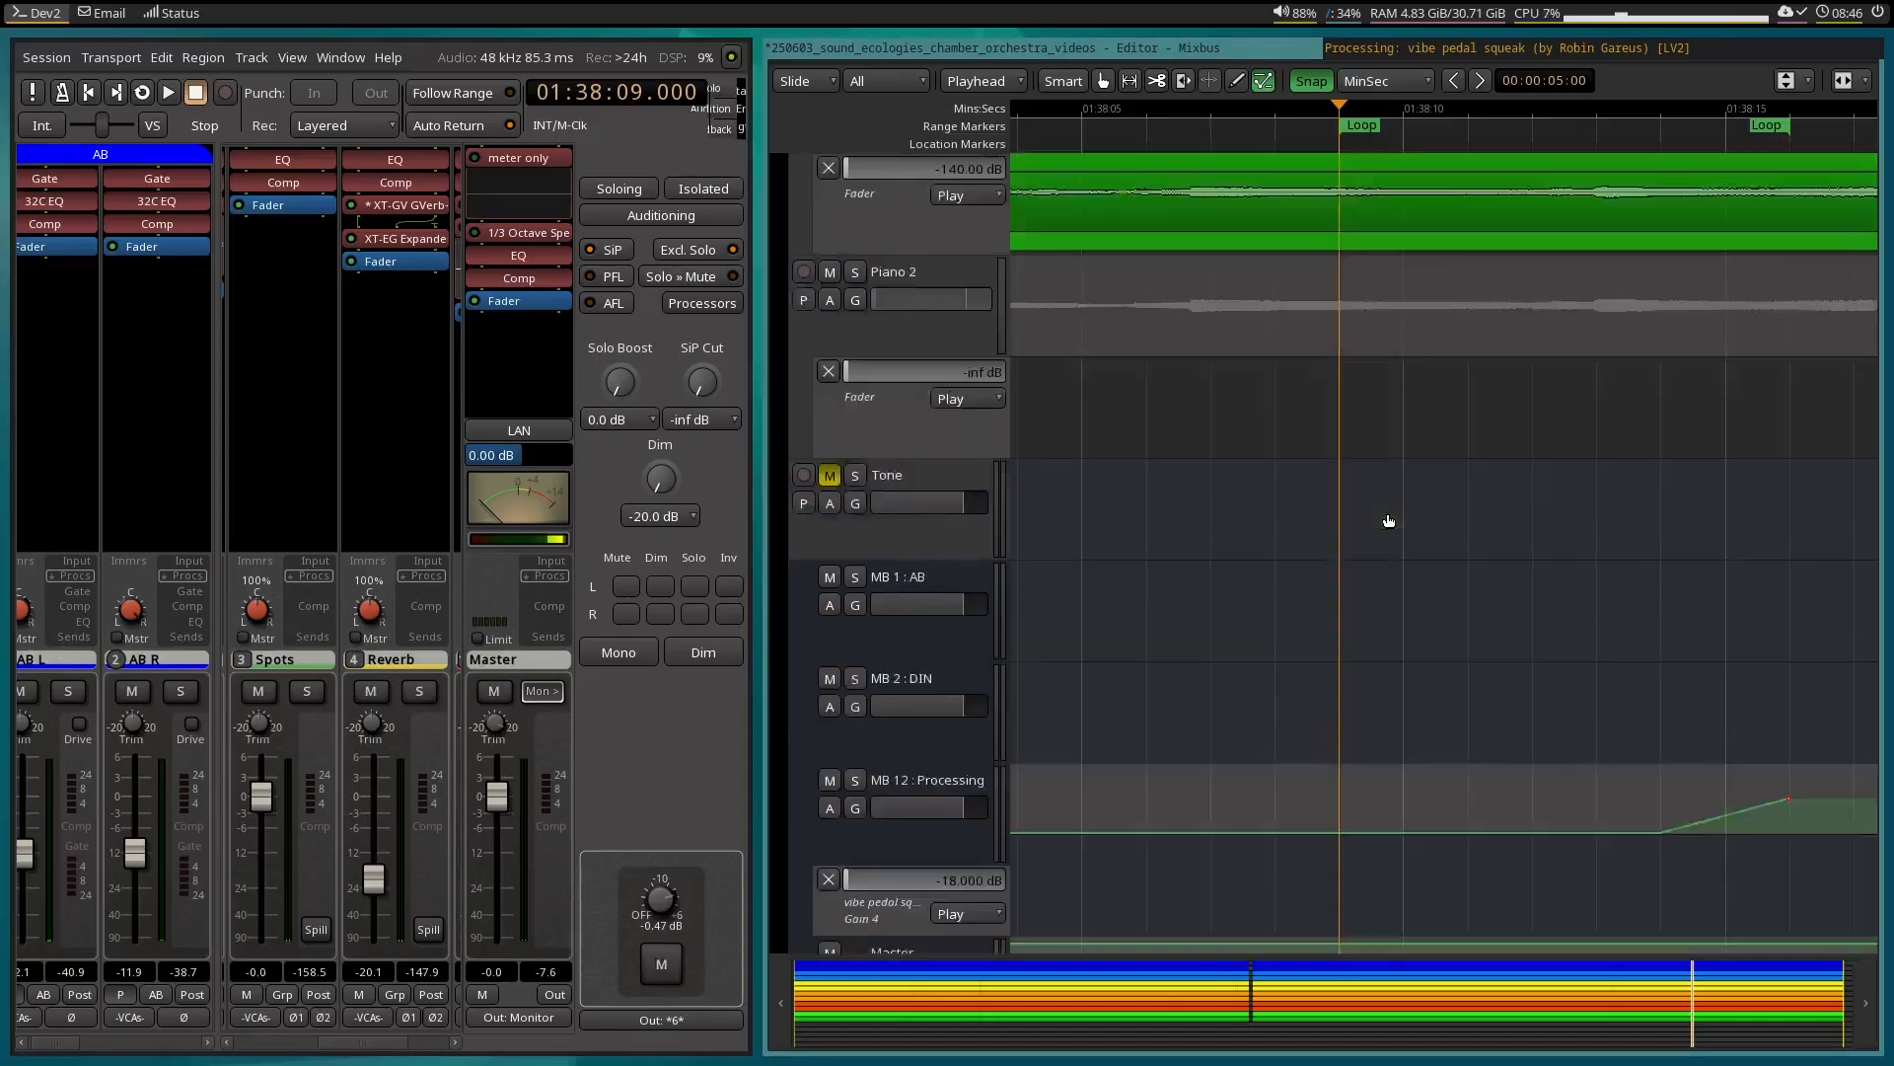
{"action": "scroll", "coordinate": [1388, 520], "scroll_direction": "up", "scroll_amount": 10}
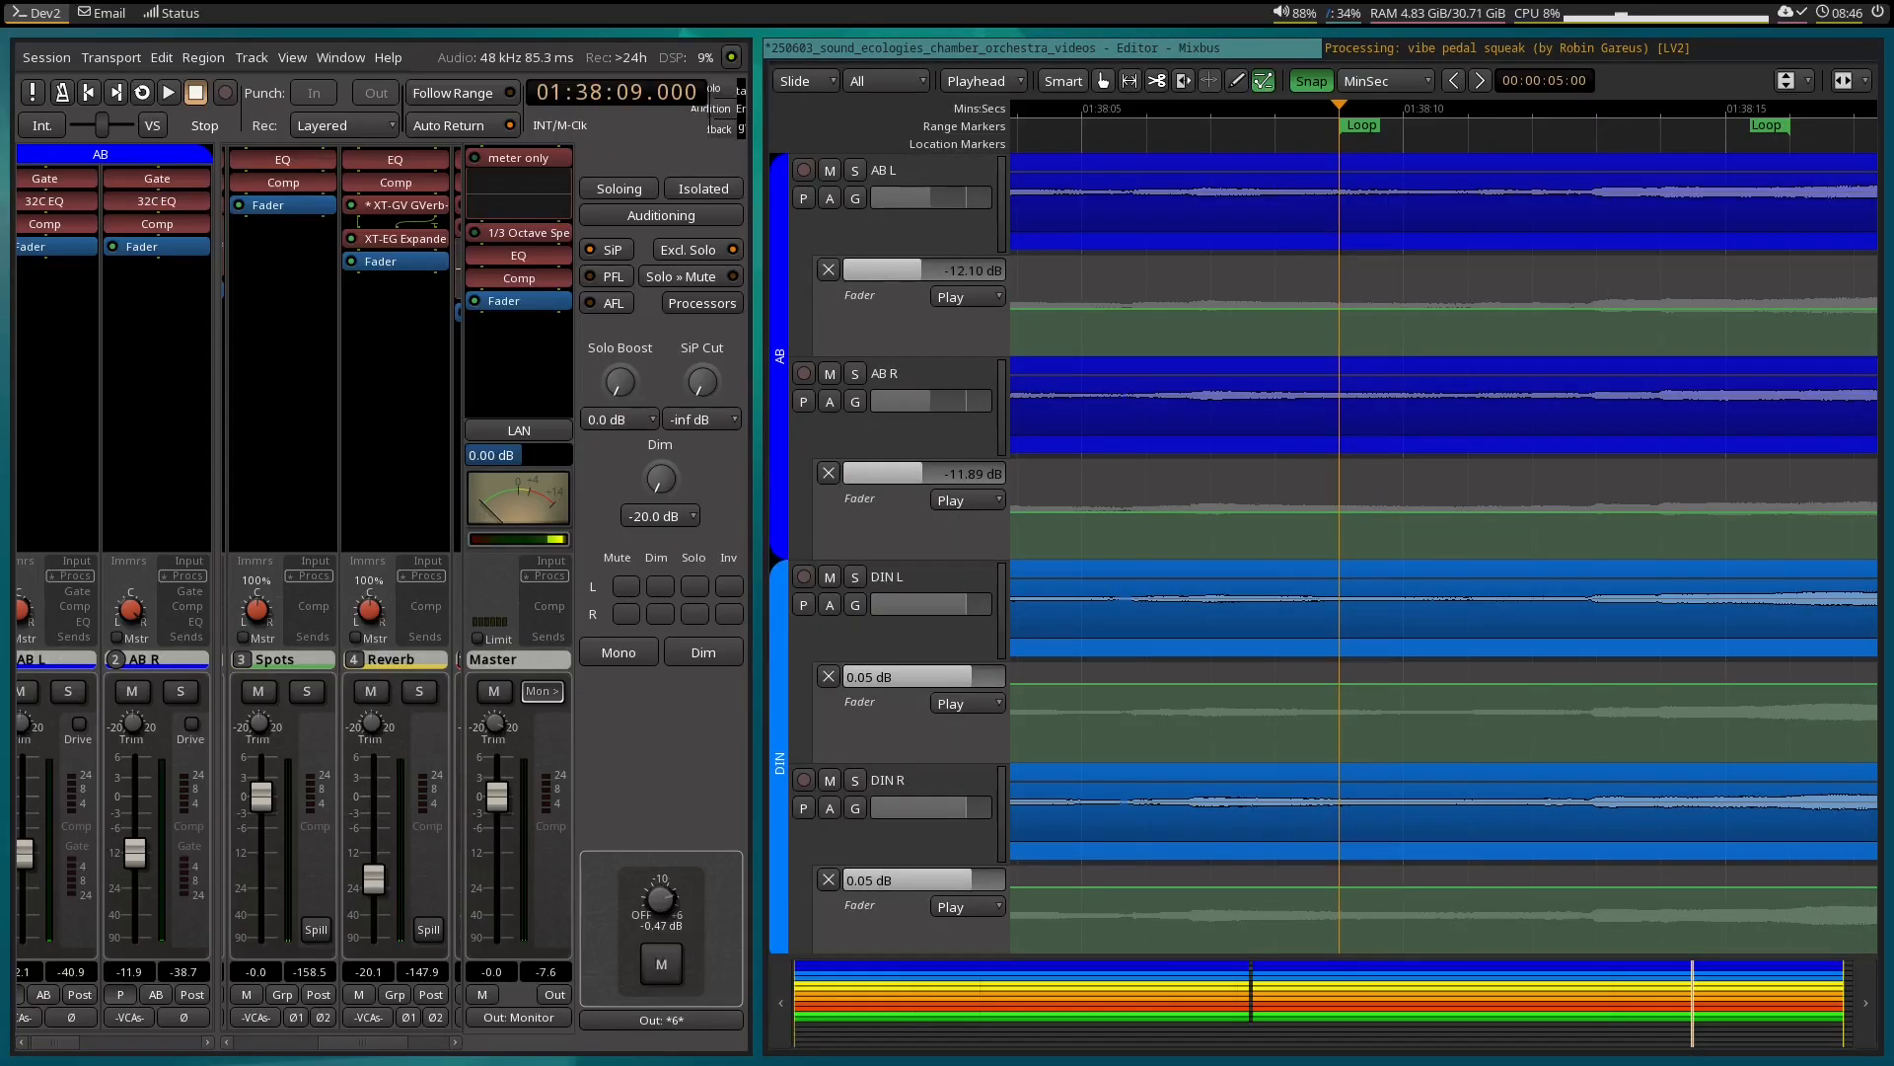
{"action": "key", "text": "q"}
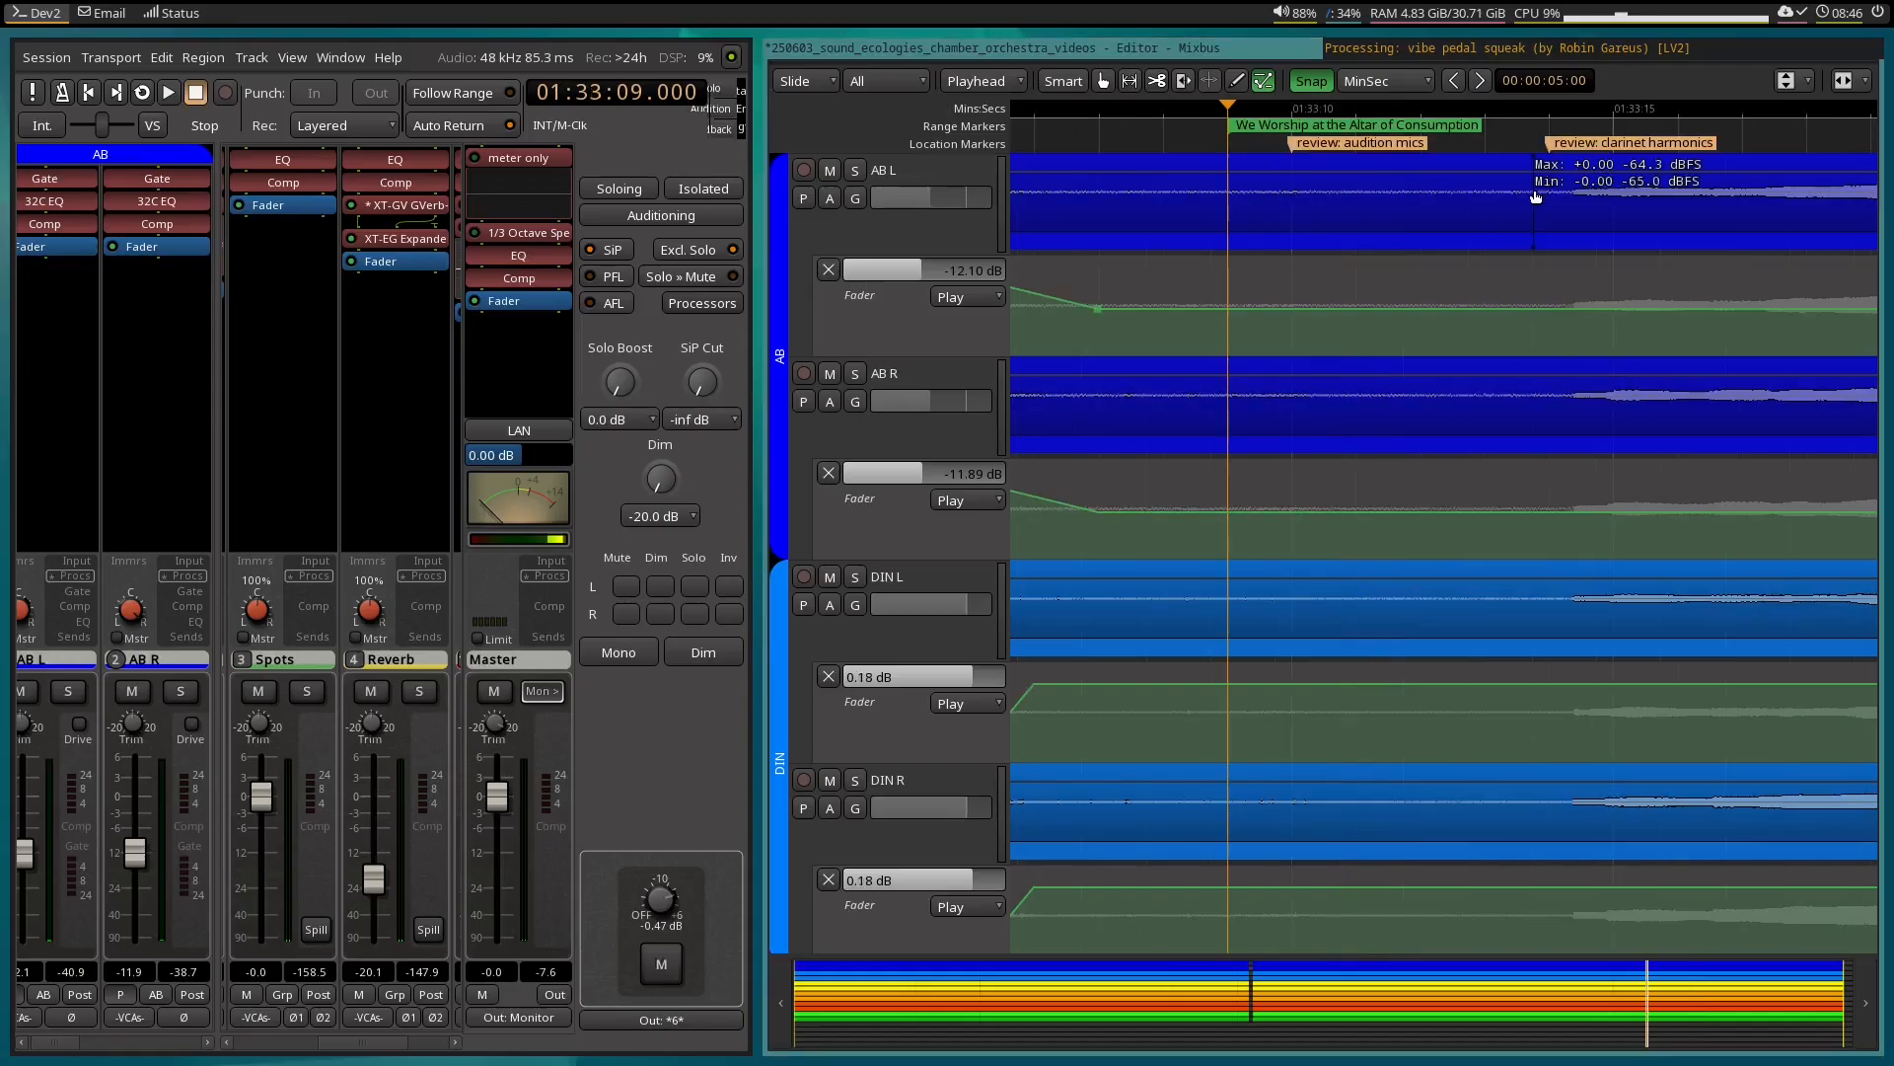
{"action": "scroll", "coordinate": [1535, 240], "scroll_direction": "right", "scroll_amount": 2}
{"action": "scroll", "coordinate": [1535, 239], "scroll_direction": "right", "scroll_amount": 1}
{"action": "key", "text": "r"}
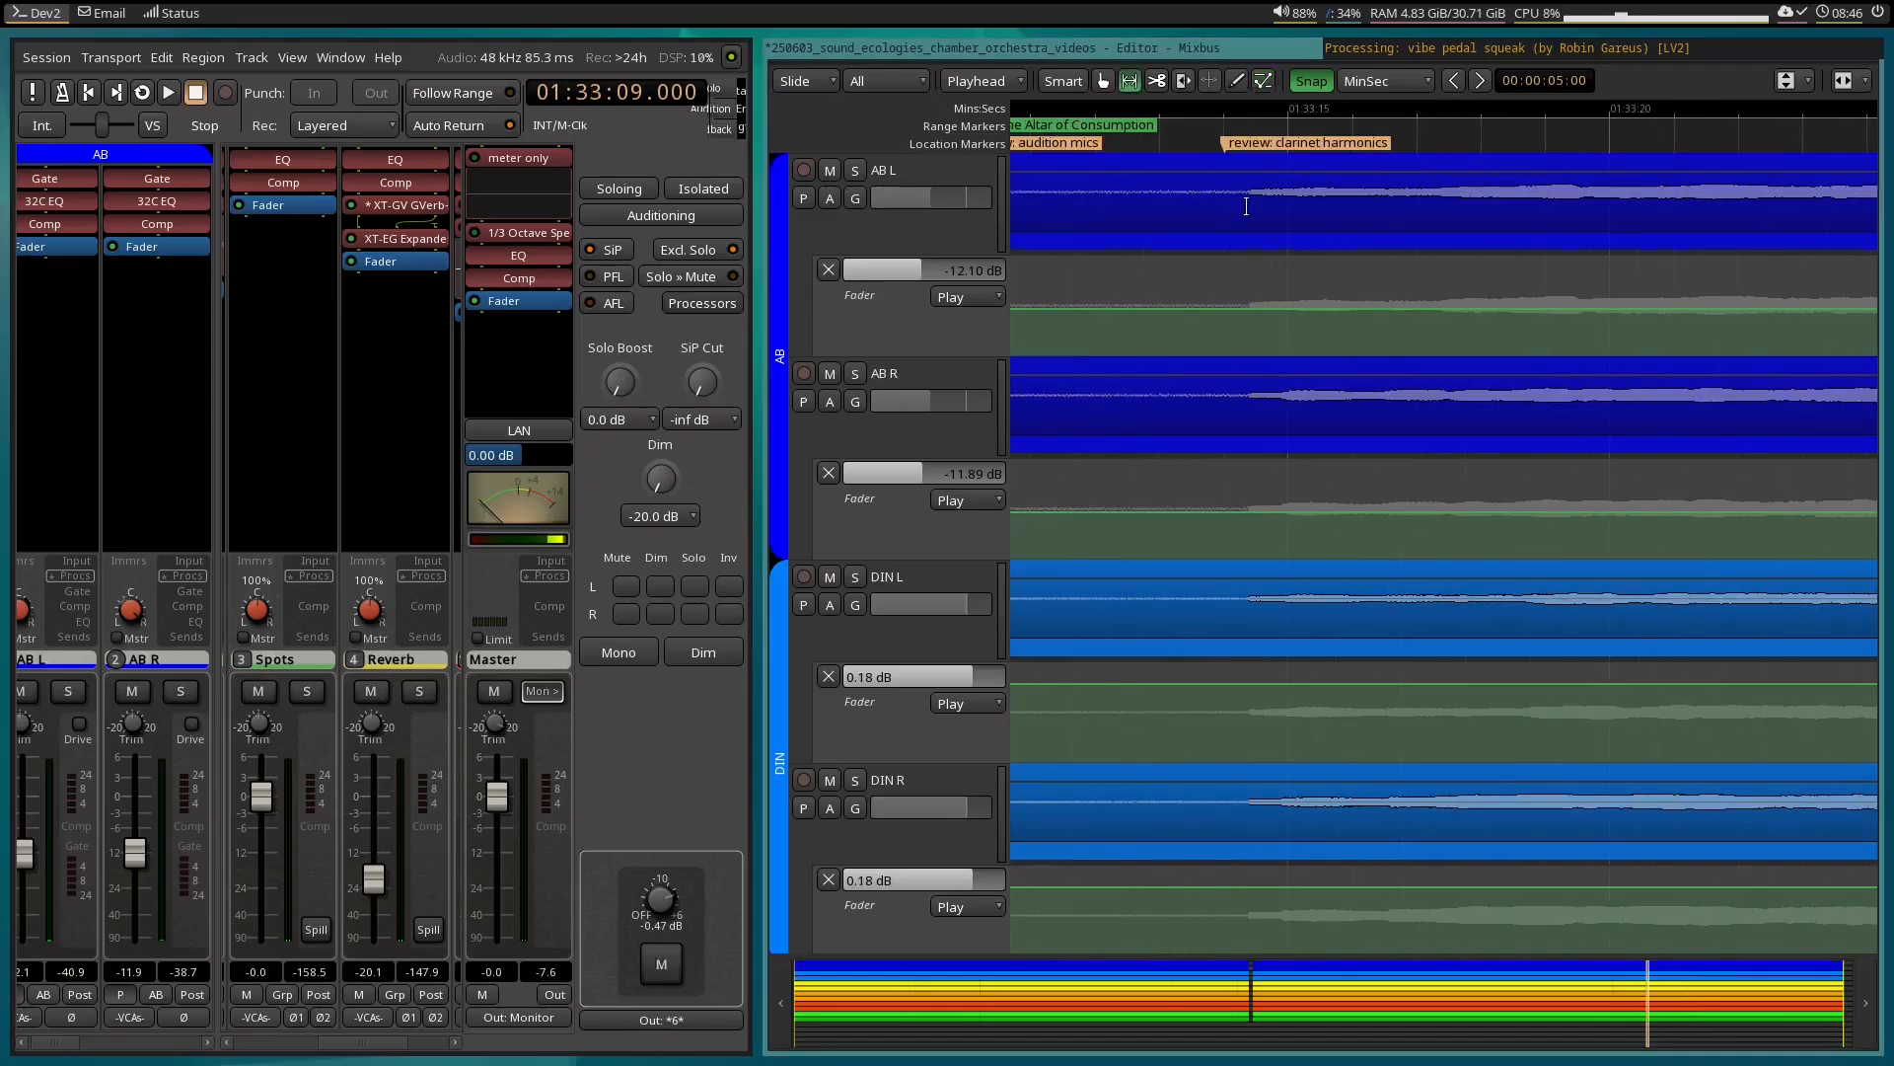
{"action": "left_click_drag", "start_coordinate": [1267, 201], "coordinate": [1655, 196]}
{"action": "right_click", "coordinate": [1551, 216]}
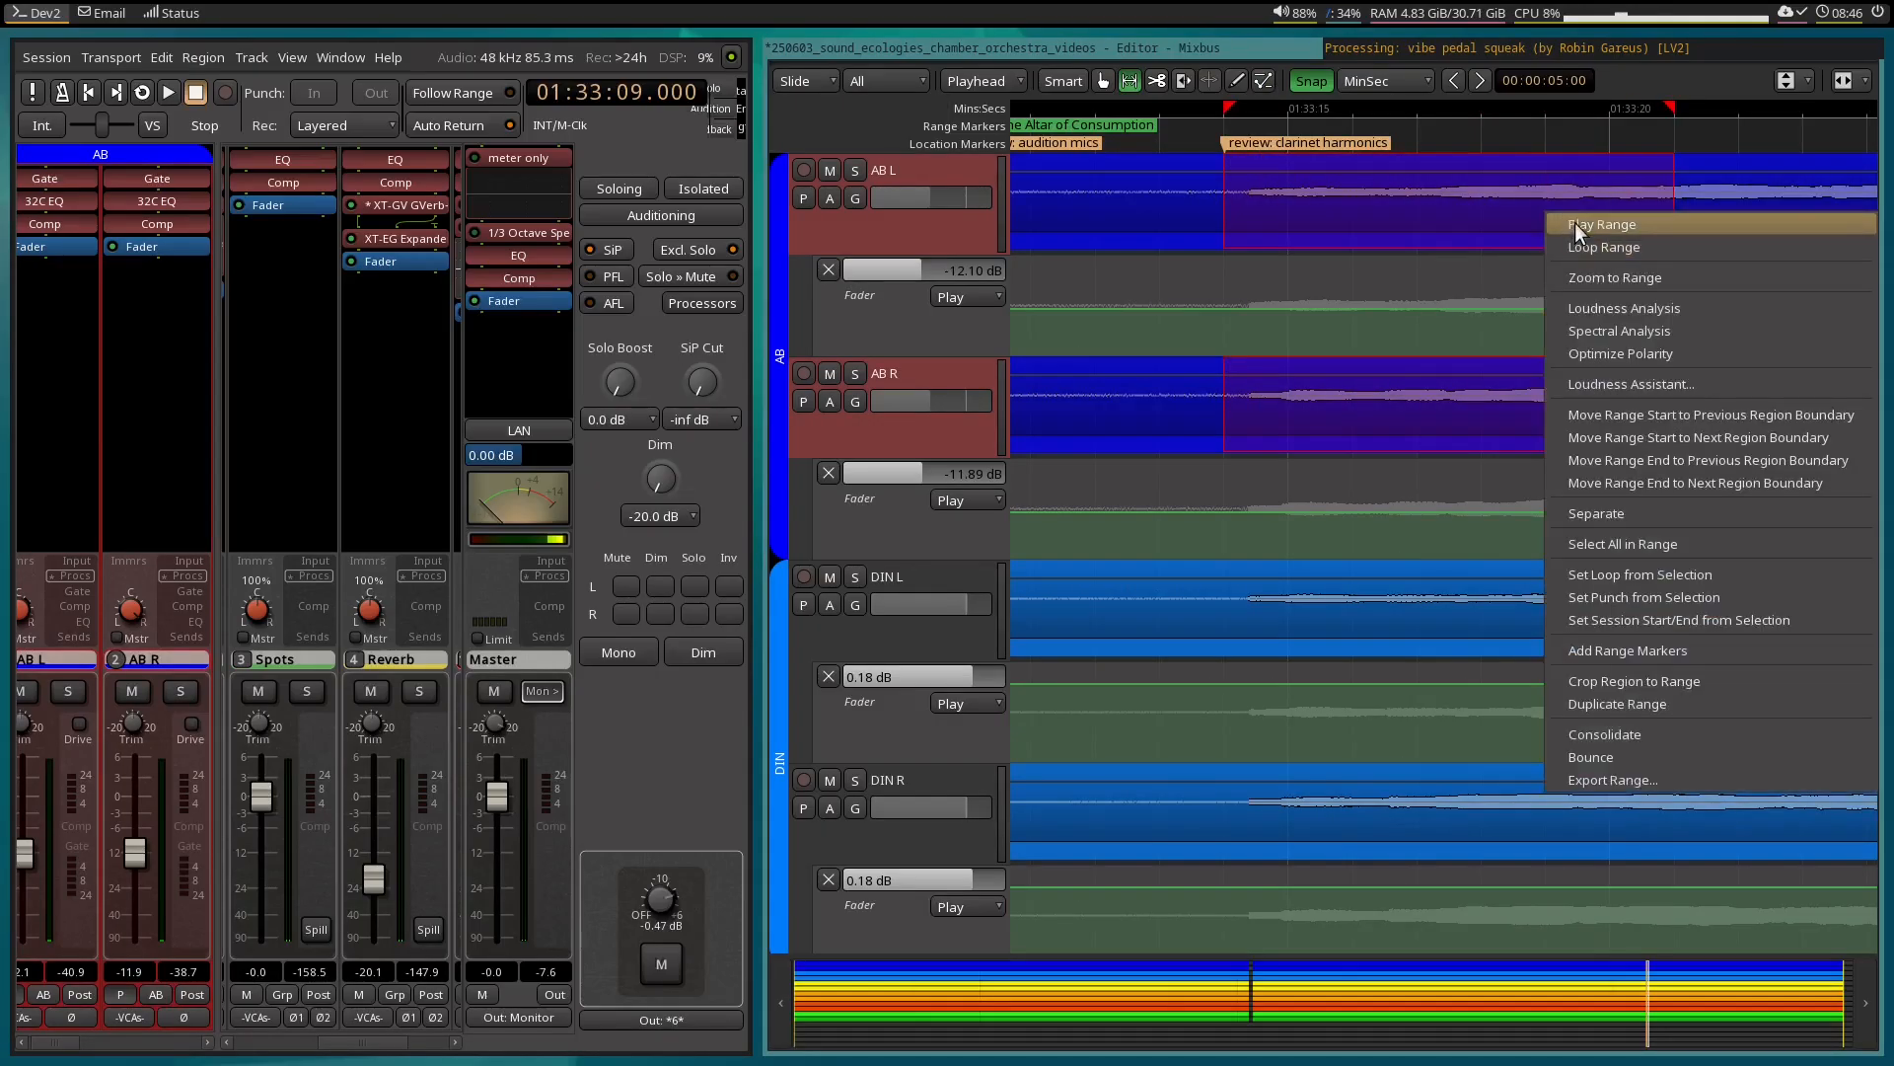
{"action": "left_click", "coordinate": [1575, 223]}
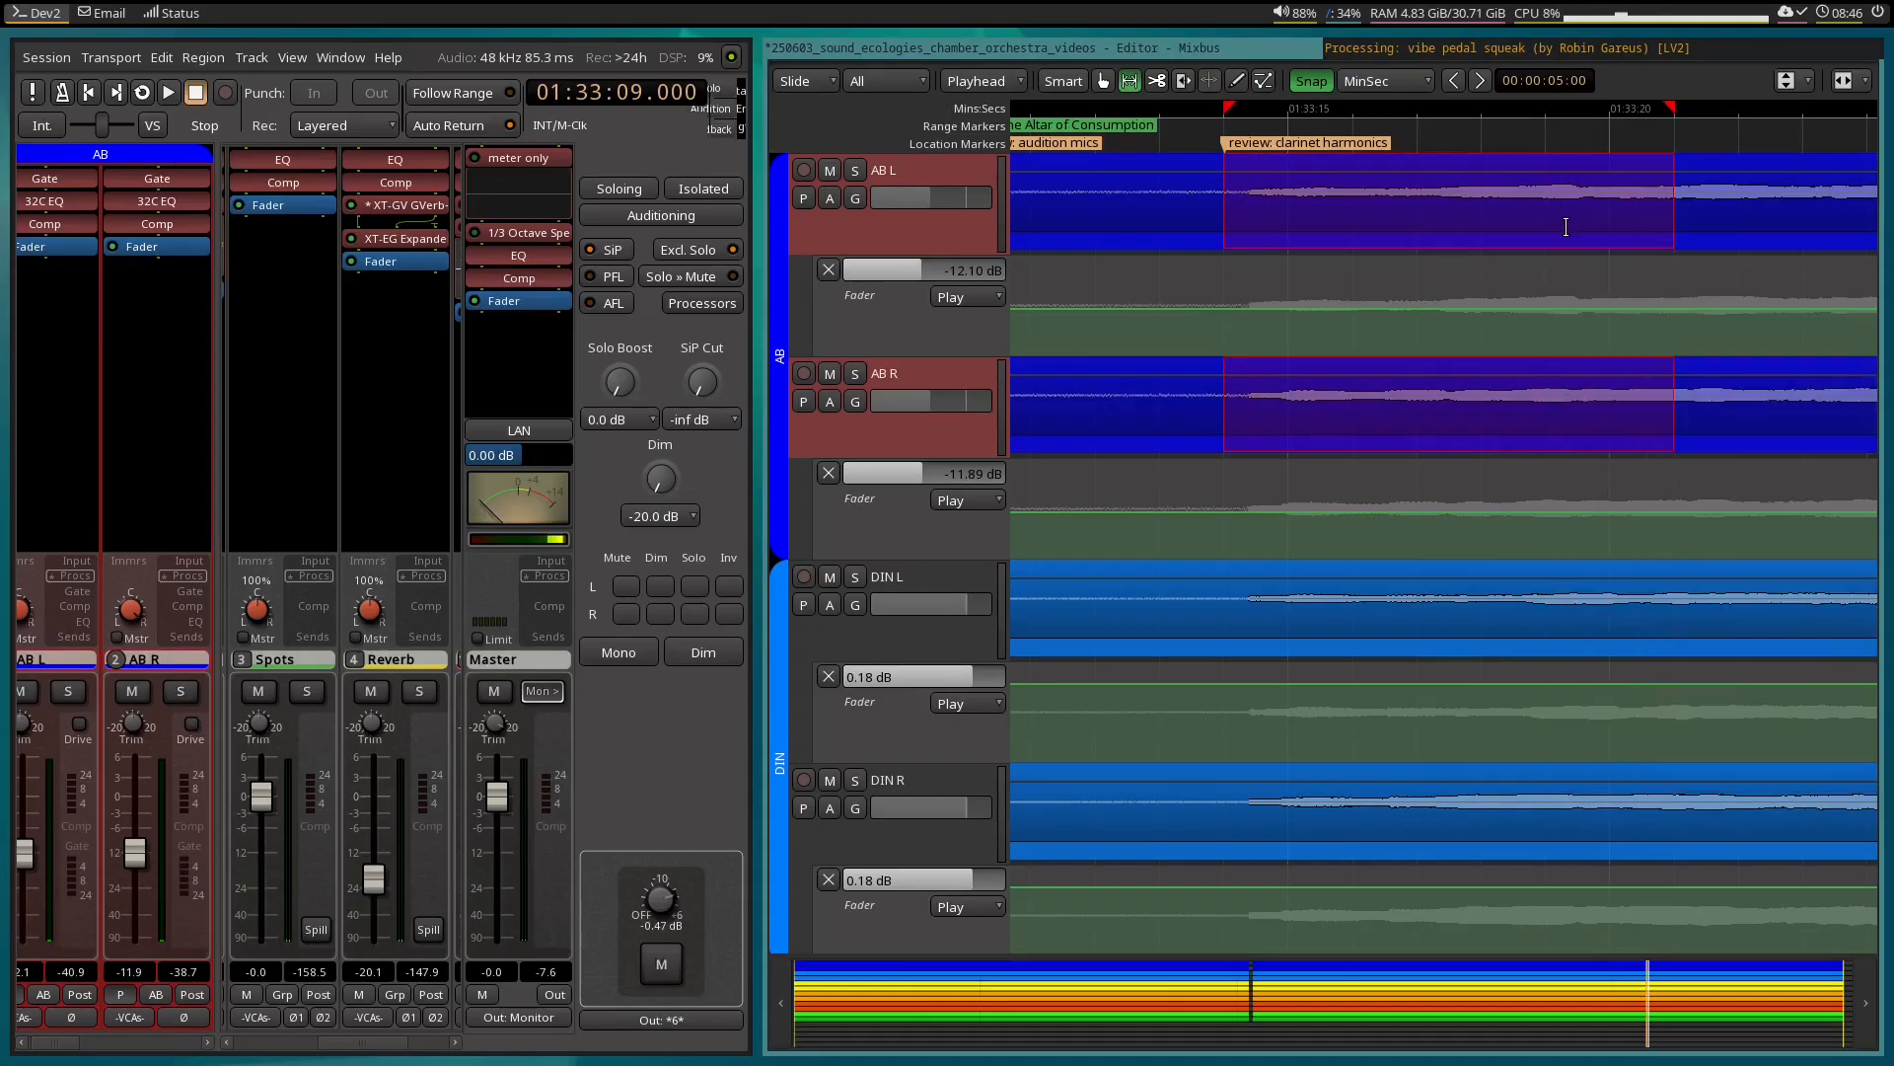
Select the range from 01:33:14 to 01:33:25 on the AB tracks, loop it to audition the clarinet harmonics, and stop playback.
{"action": "scroll", "coordinate": [1539, 216], "scroll_direction": "right", "scroll_amount": 3}
{"action": "left_click_drag", "start_coordinate": [1541, 286], "coordinate": [1121, 281]}
{"action": "left_click_drag", "start_coordinate": [1126, 165], "coordinate": [1778, 179]}
{"action": "right_click", "coordinate": [1436, 201]}
{"action": "left_click", "coordinate": [1468, 227]}
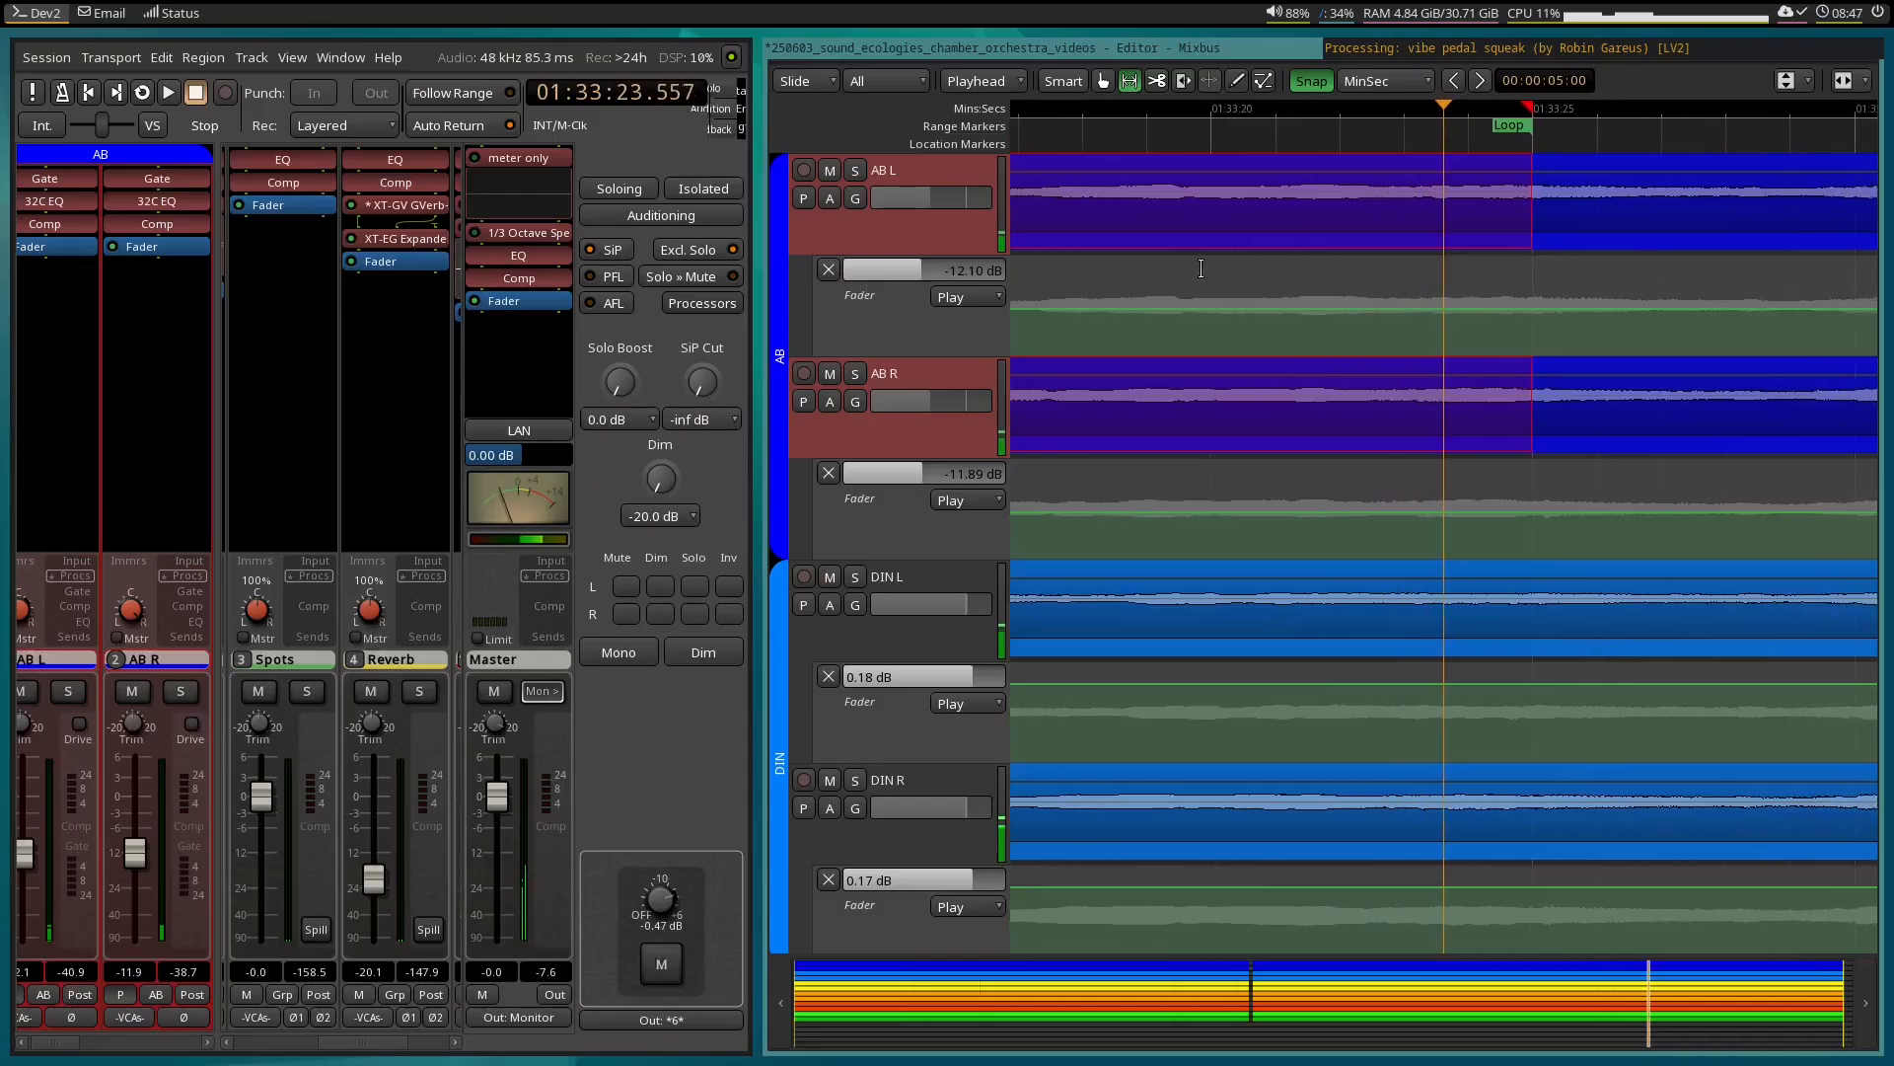
{"action": "key", "text": "space"}
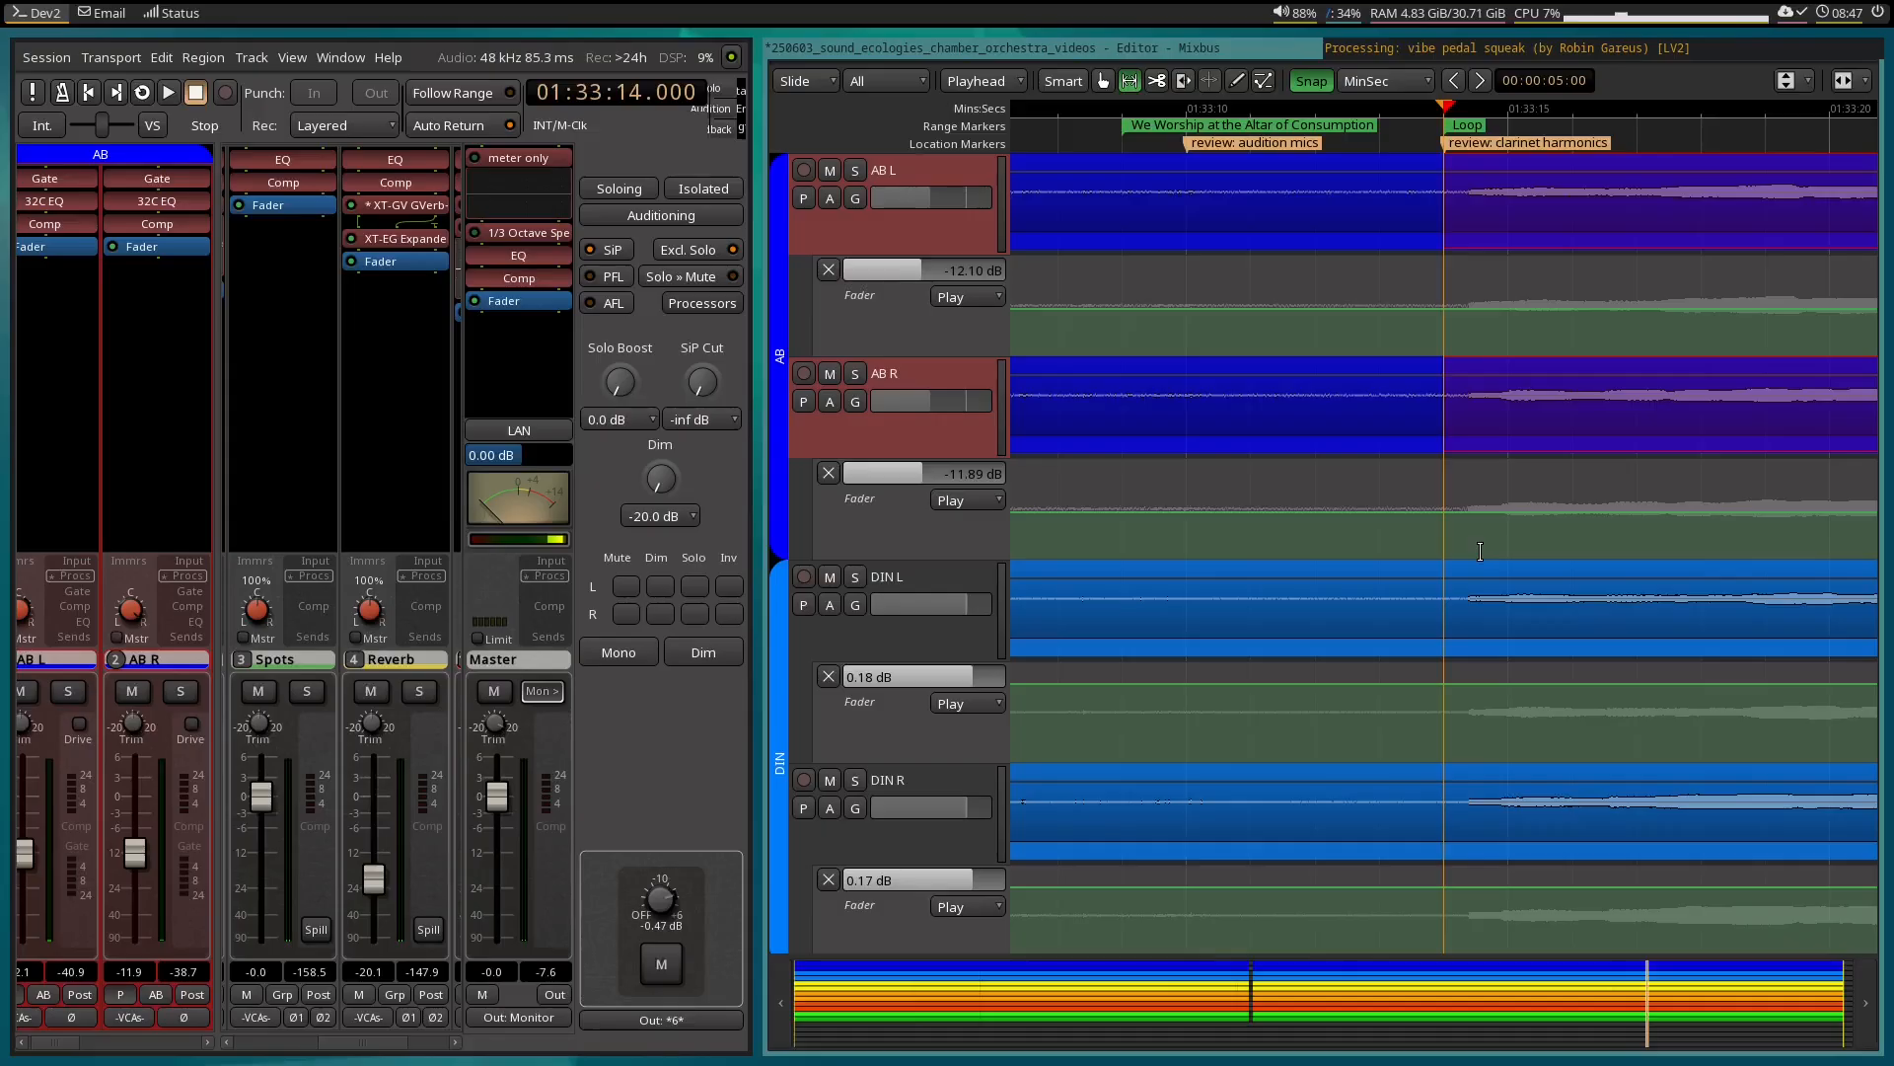
Add an x42-eq Parametric Equalizer Stereo plugin to the Processing bus and place it before the fader, below the vibe pedal squeak EQ.
{"action": "scroll", "coordinate": [1480, 552], "scroll_direction": "down", "scroll_amount": 1}
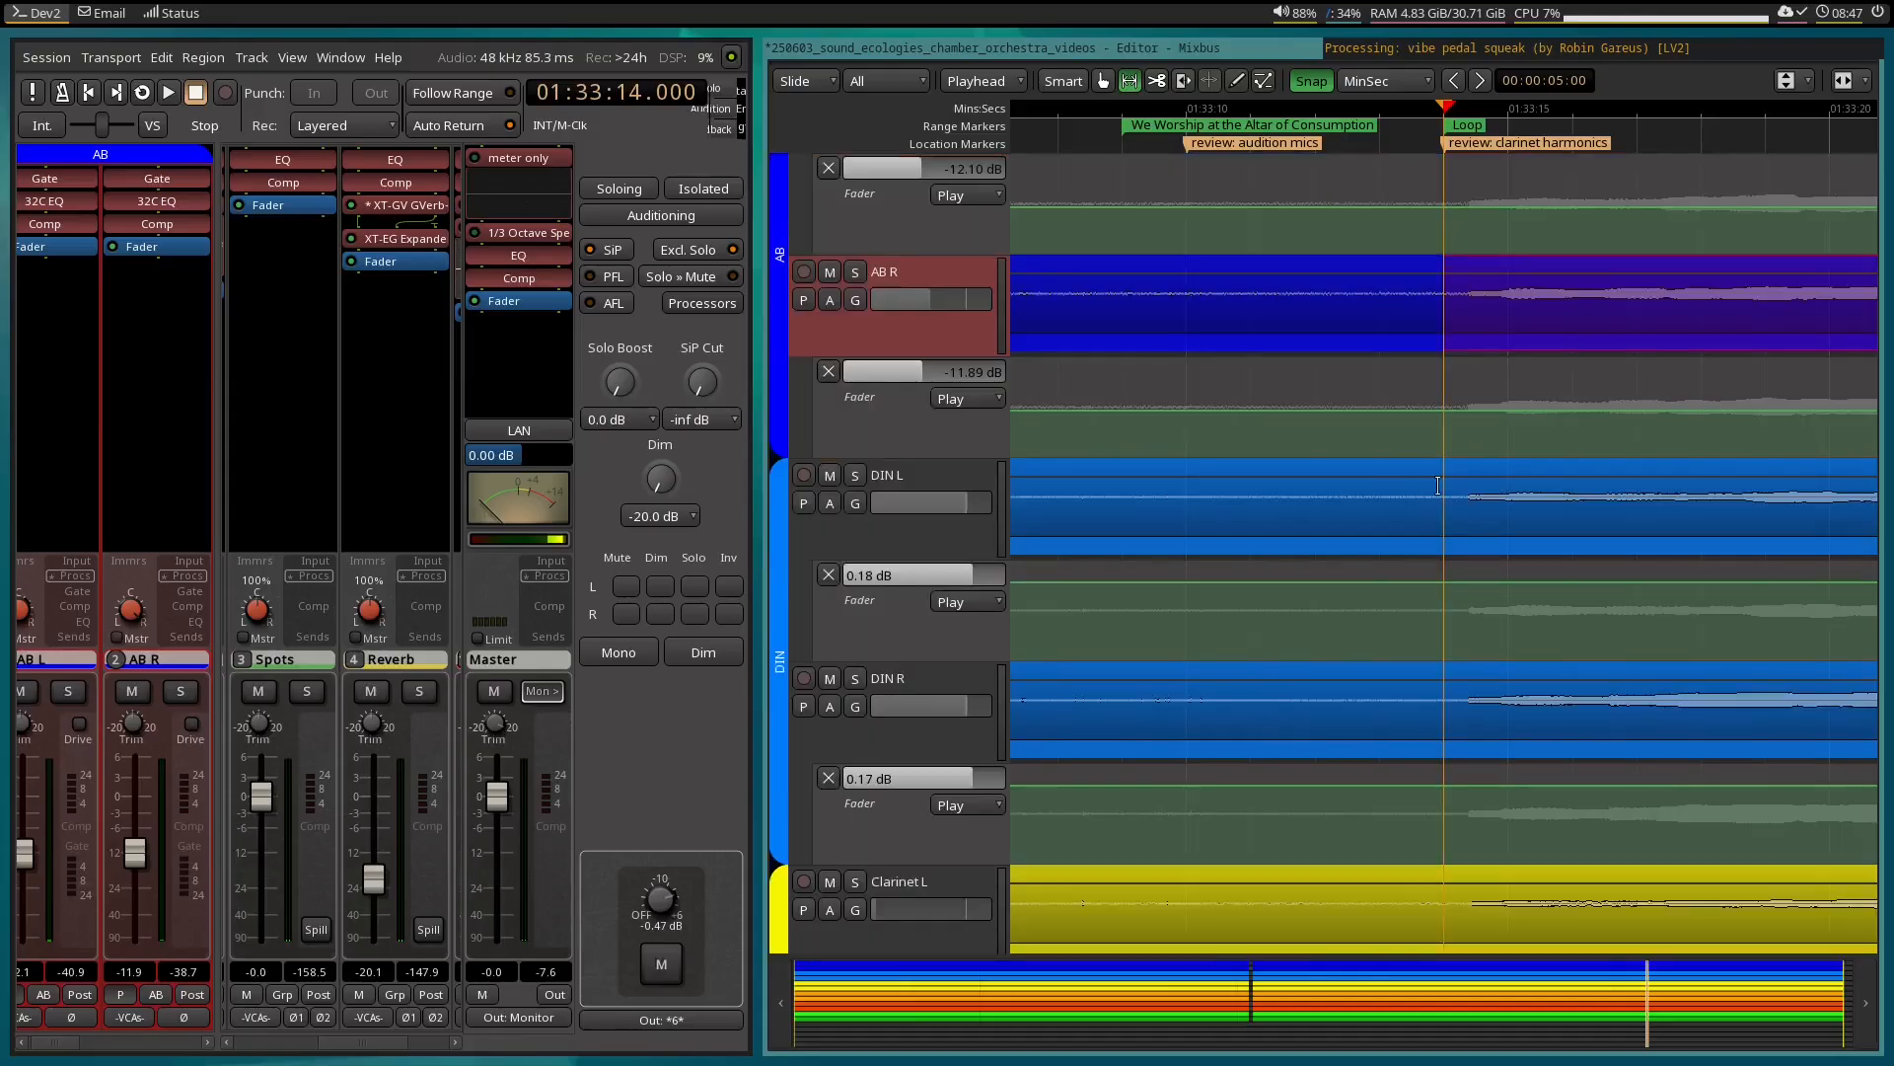
{"action": "scroll", "coordinate": [1480, 552], "scroll_direction": "up", "scroll_amount": 1}
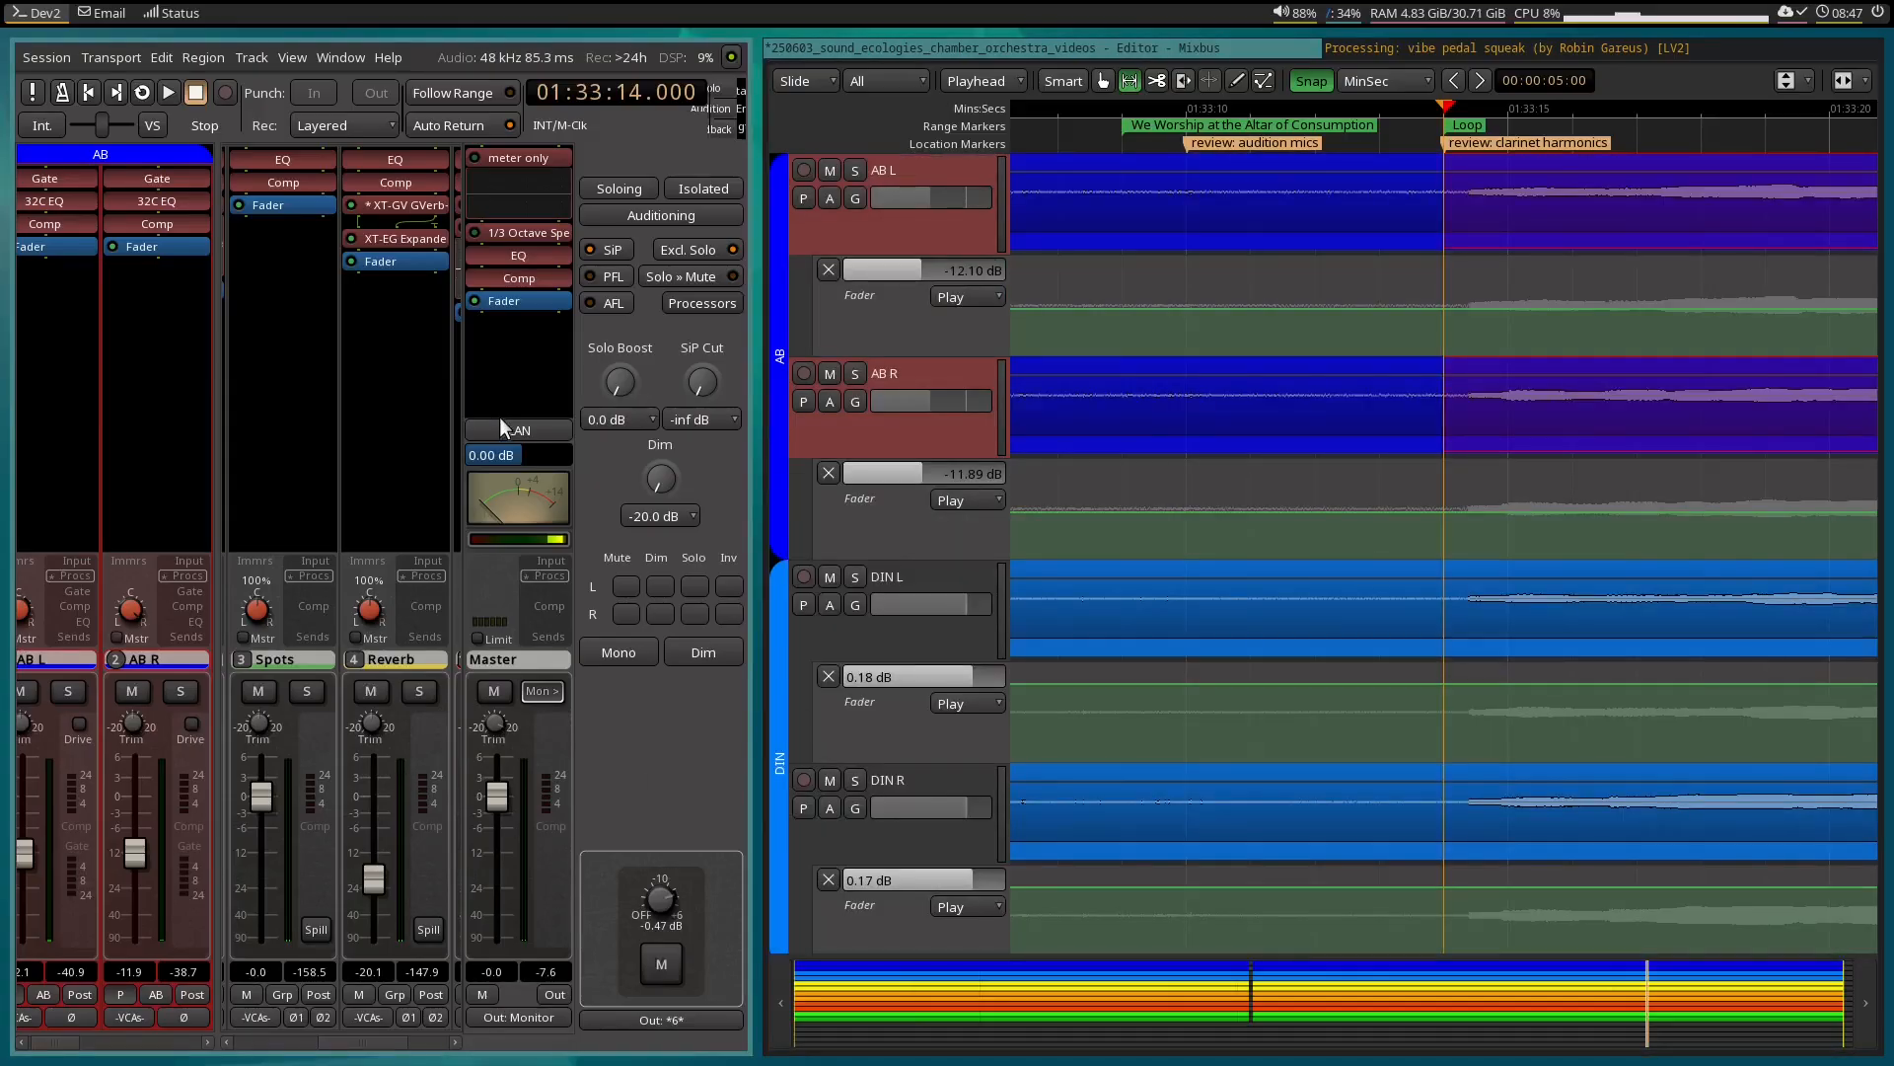
{"action": "scroll", "coordinate": [419, 428], "scroll_direction": "right", "scroll_amount": 1}
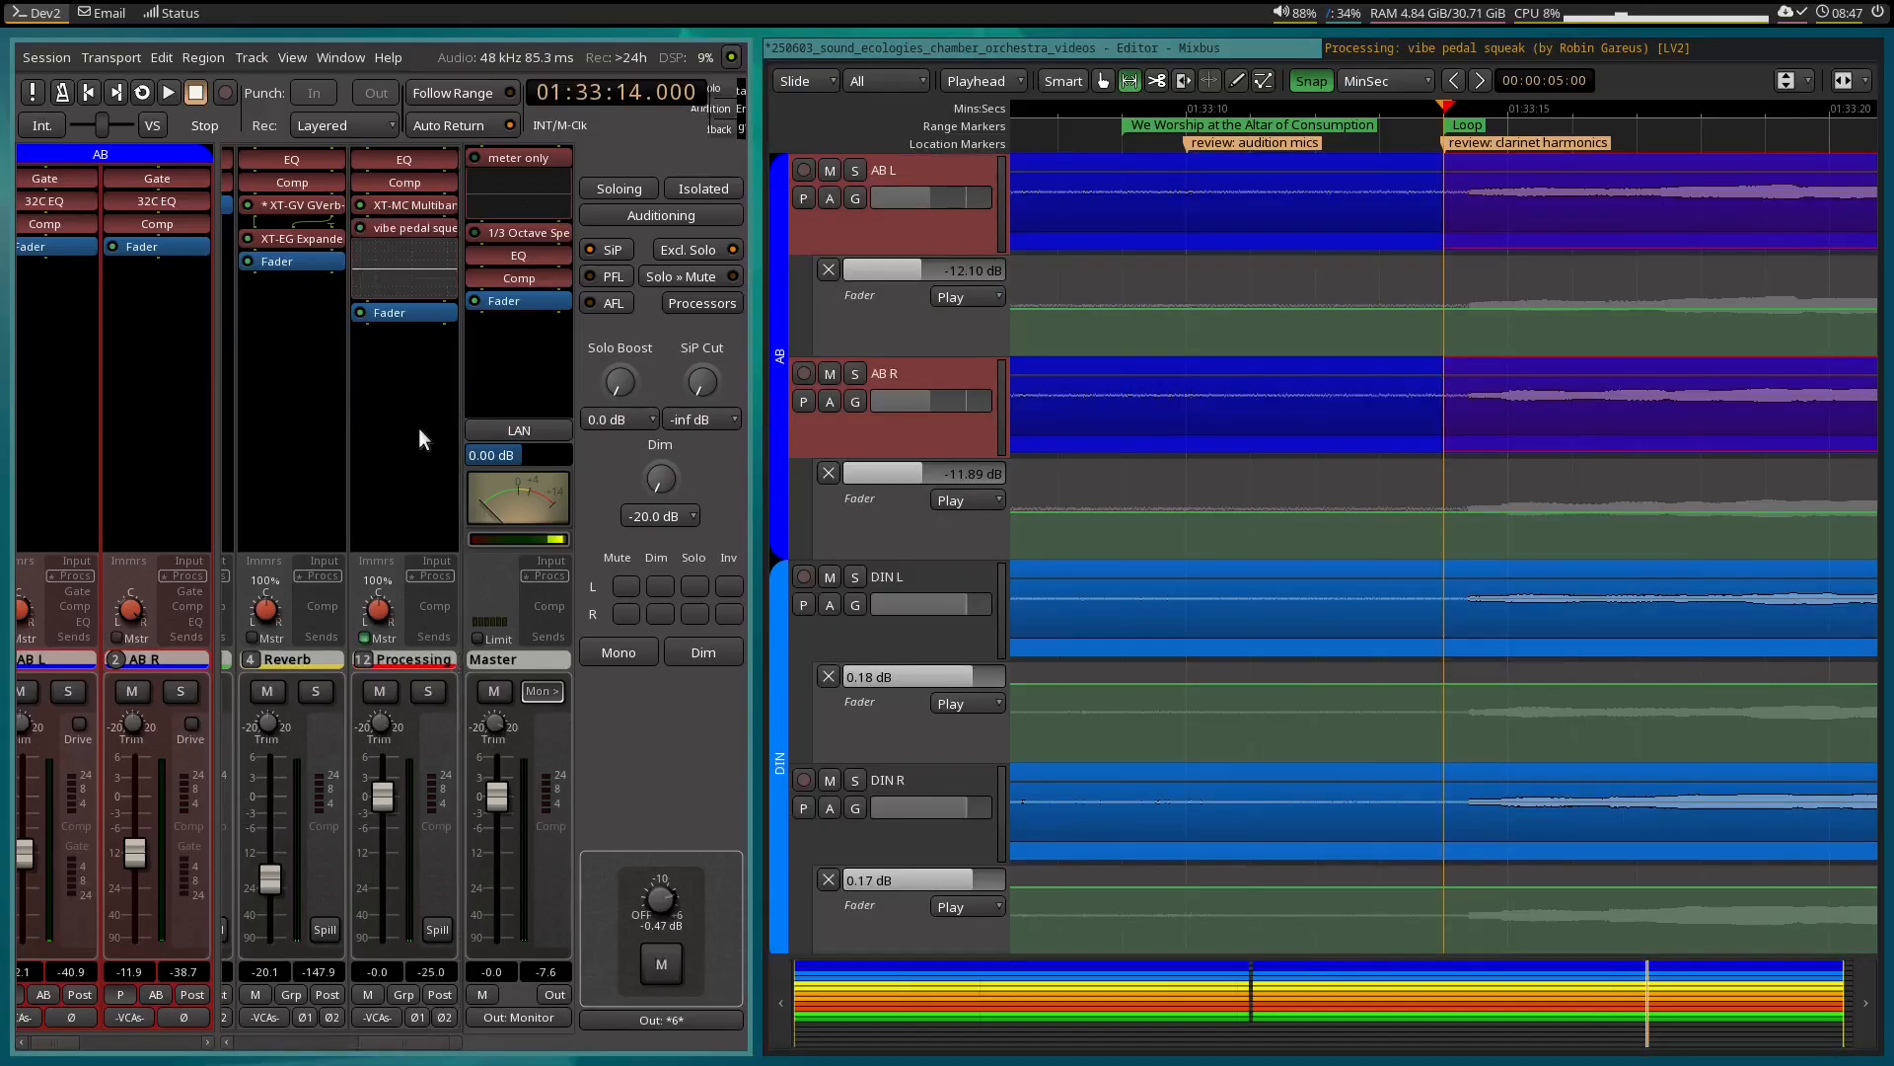
{"action": "right_click", "coordinate": [419, 406]}
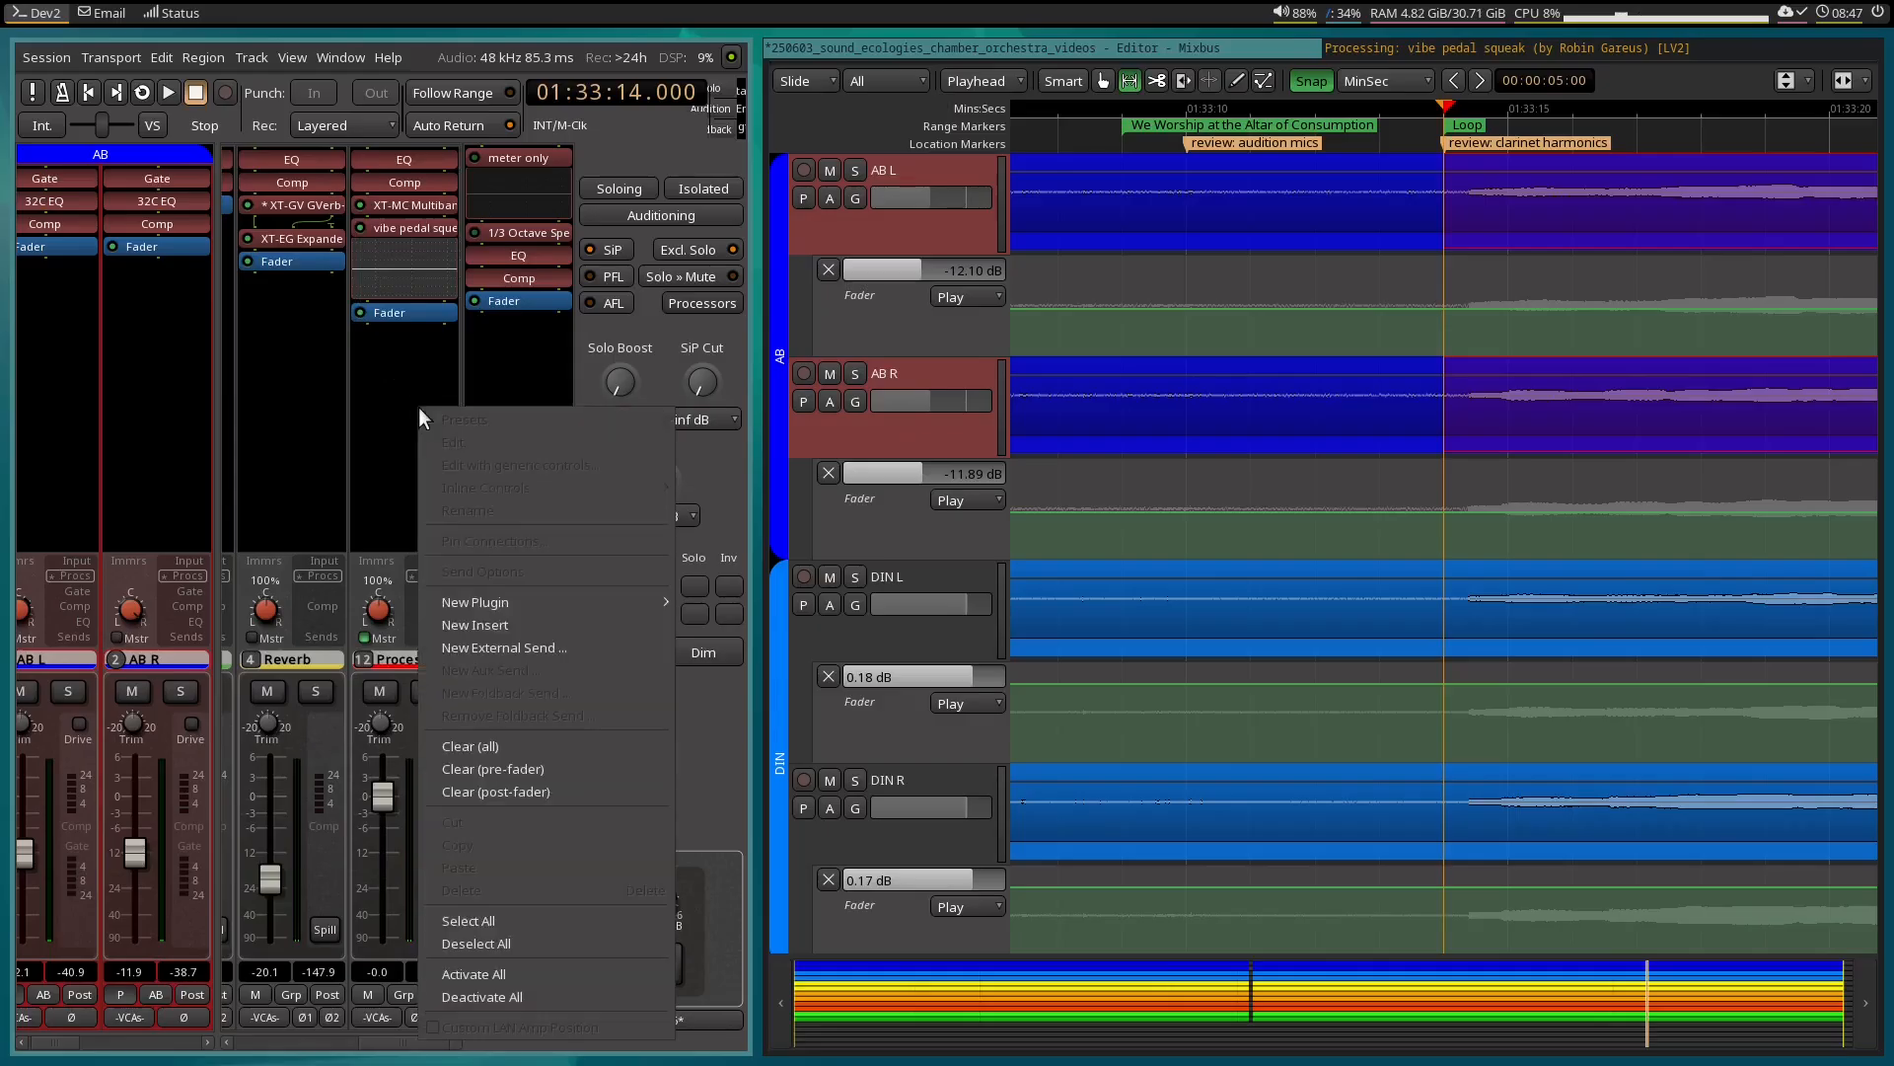
{"action": "mouse_move", "coordinate": [575, 598]}
{"action": "mouse_move", "coordinate": [796, 602]}
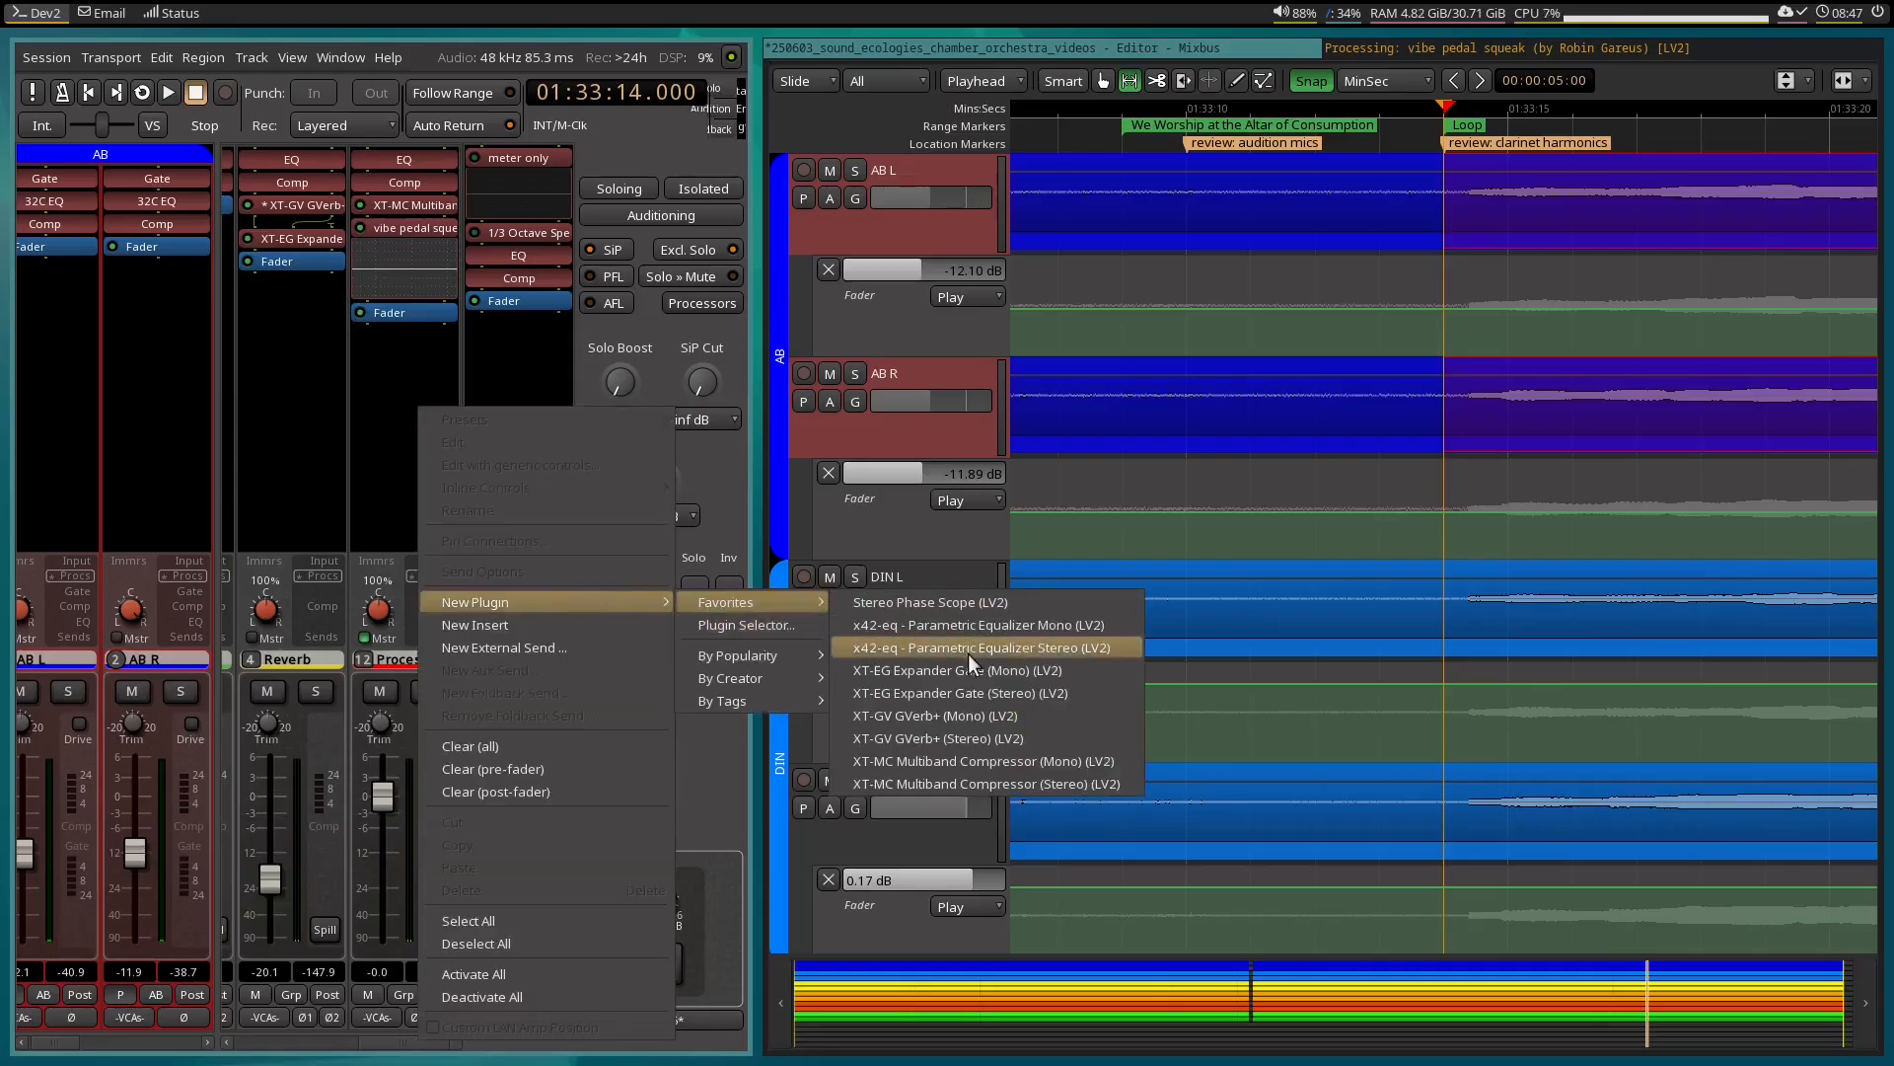
{"action": "left_click", "coordinate": [1135, 650]}
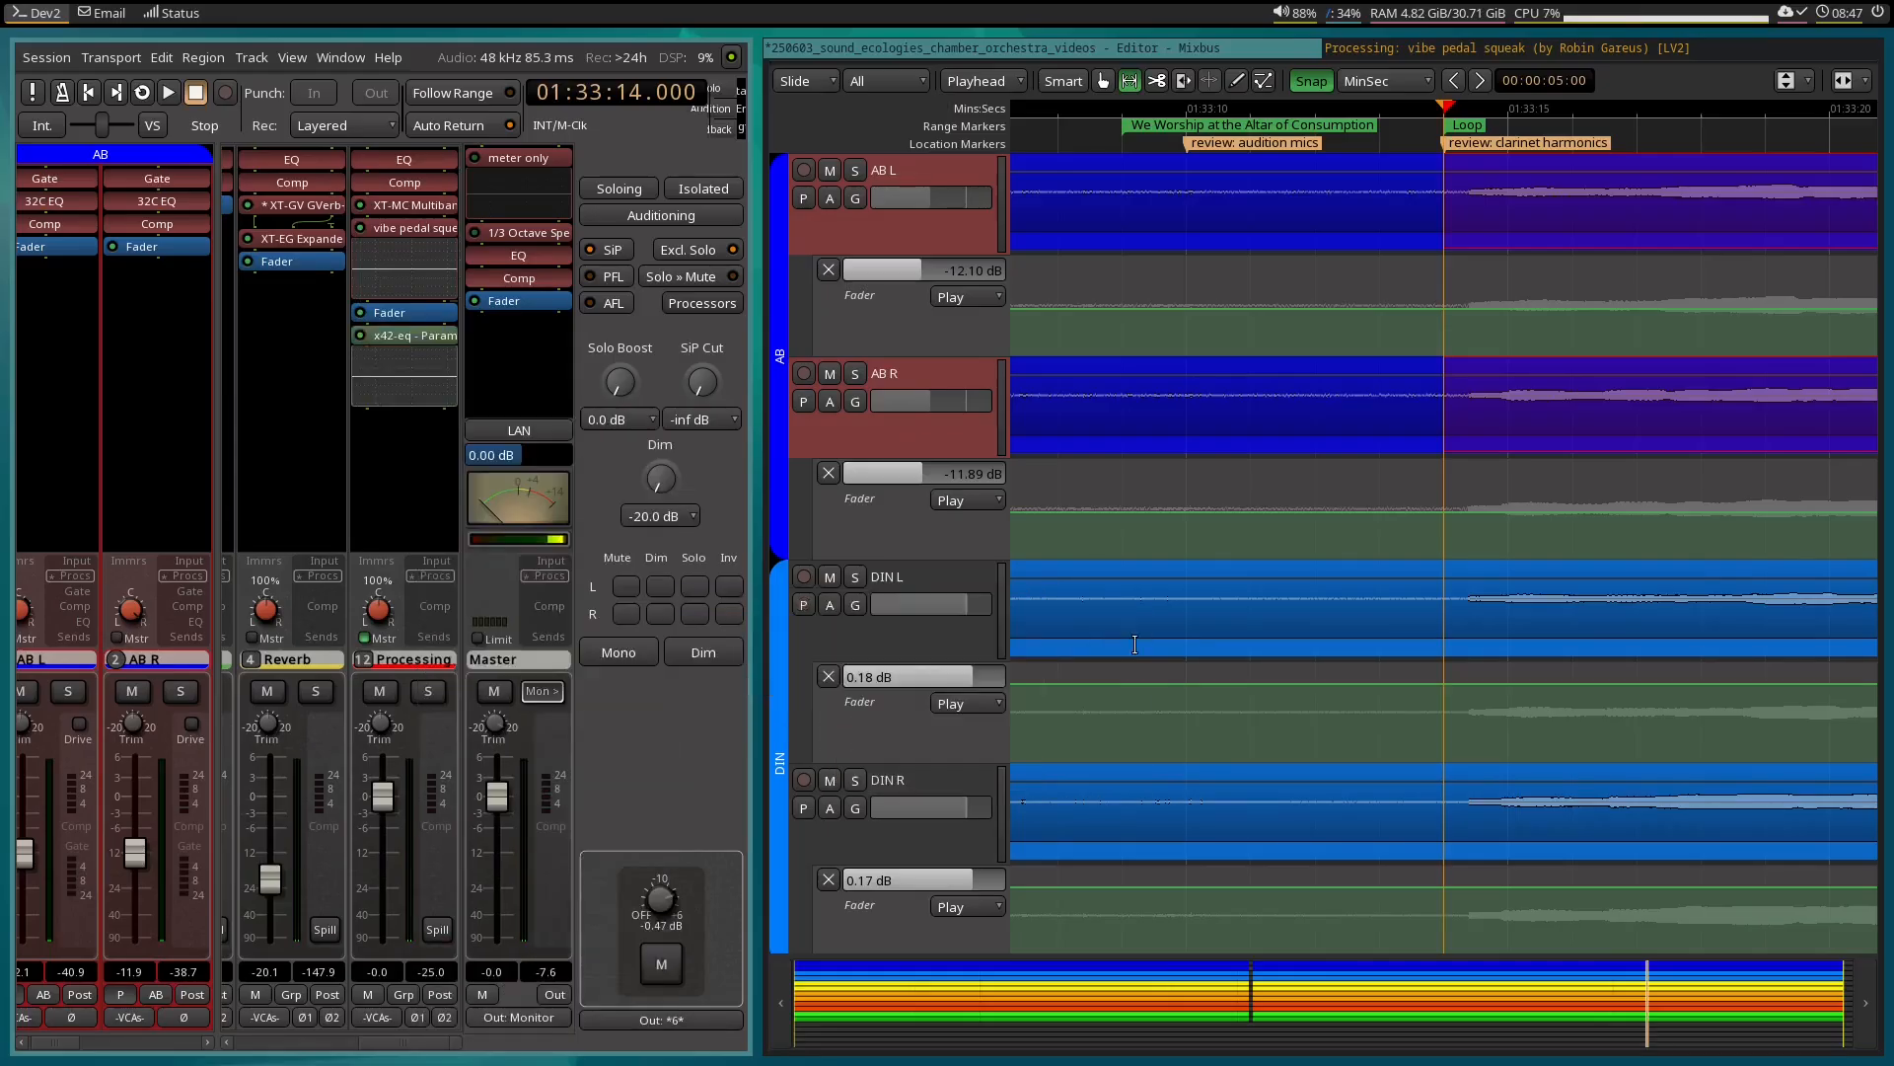
{"action": "left_click_drag", "start_coordinate": [411, 337], "coordinate": [408, 312]}
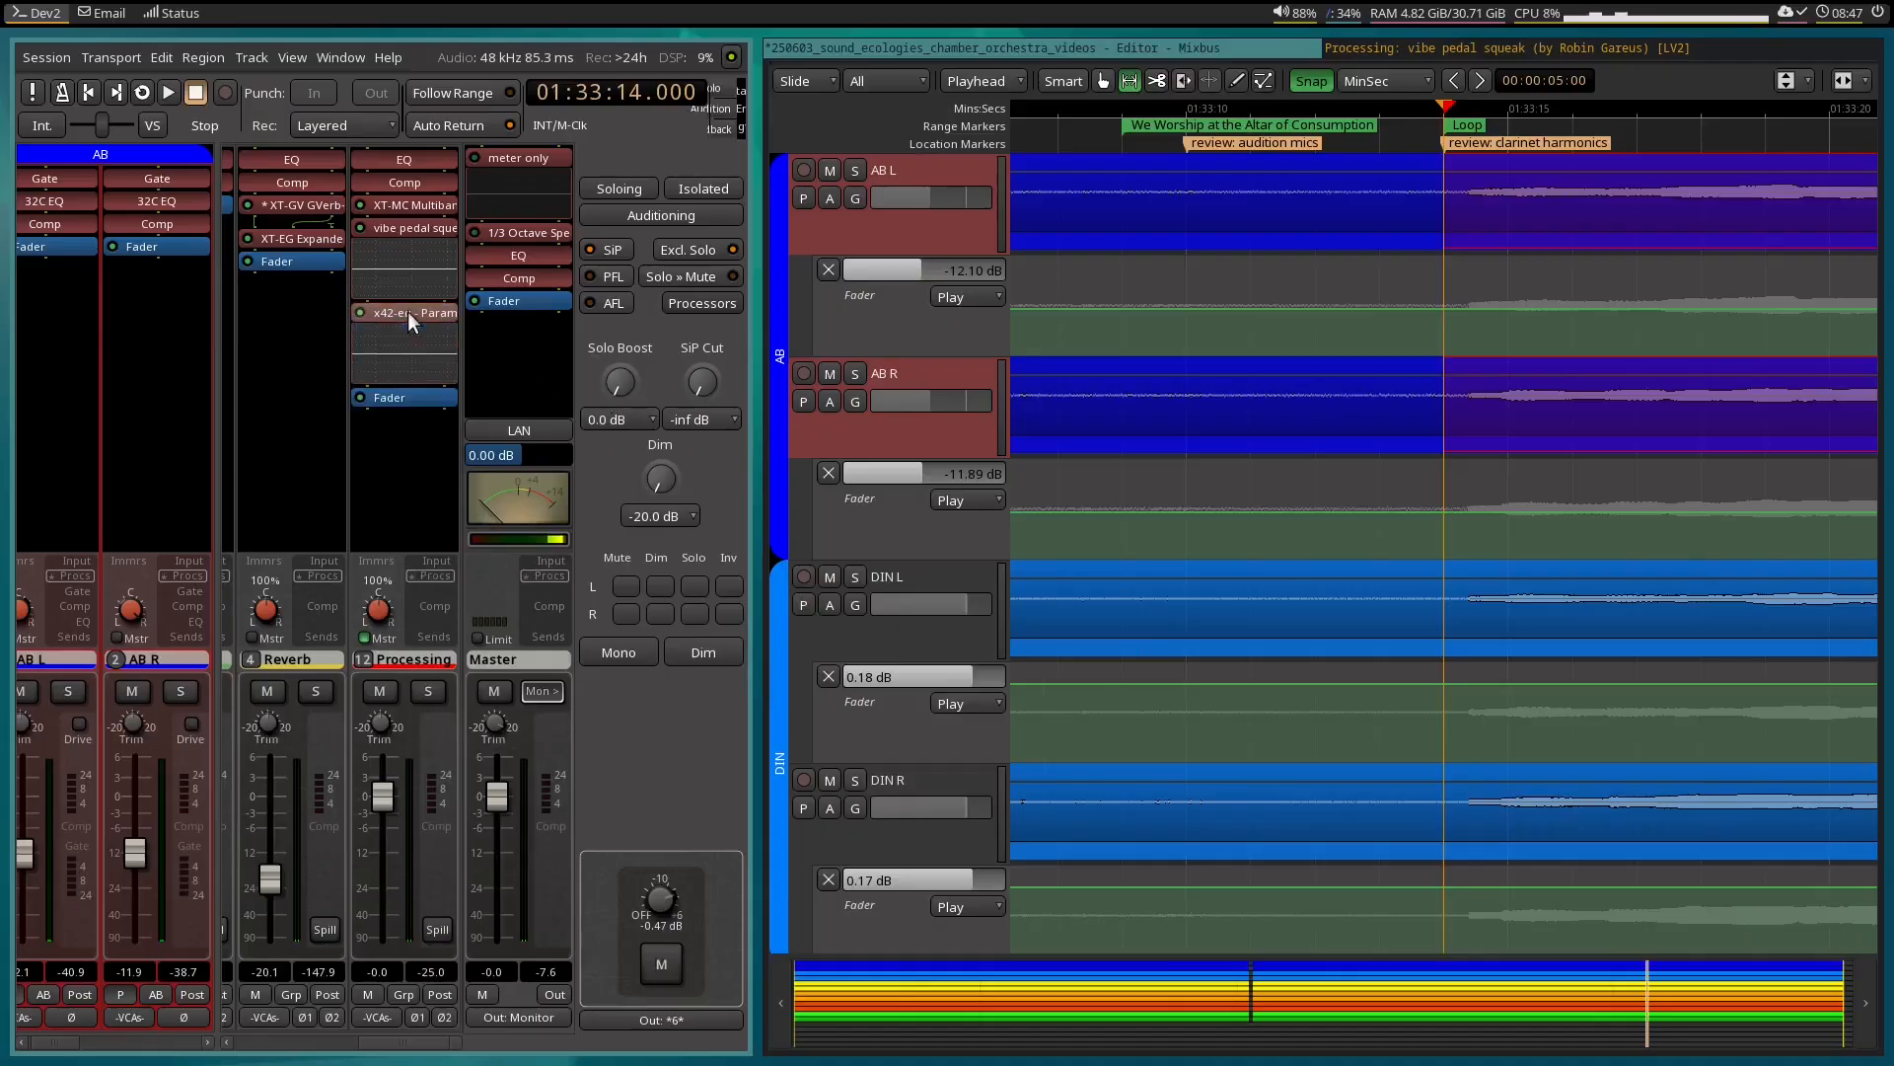
Rename the new x42-eq plugin on the Processing bus to "clarinet overtones".
{"action": "double_click", "coordinate": [410, 313]}
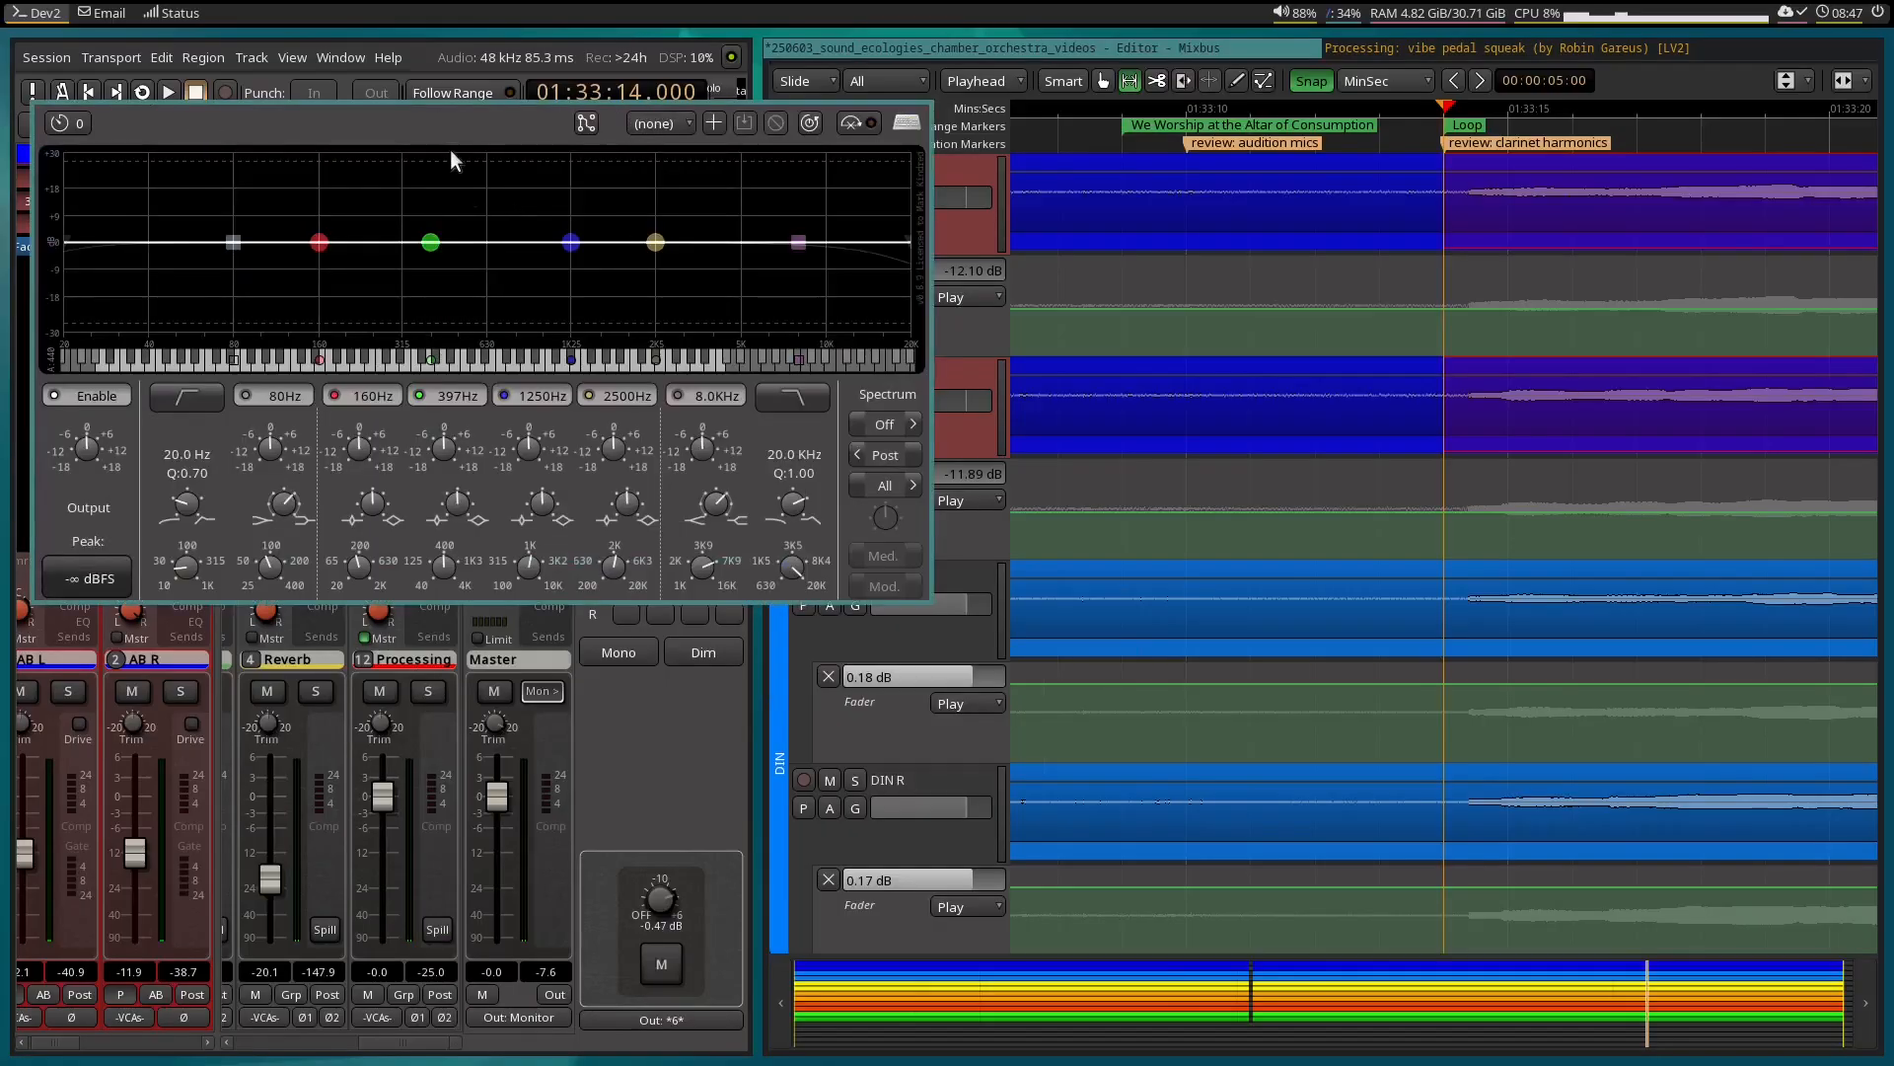
{"action": "key", "text": "ctrl+w"}
{"action": "right_click", "coordinate": [399, 314]}
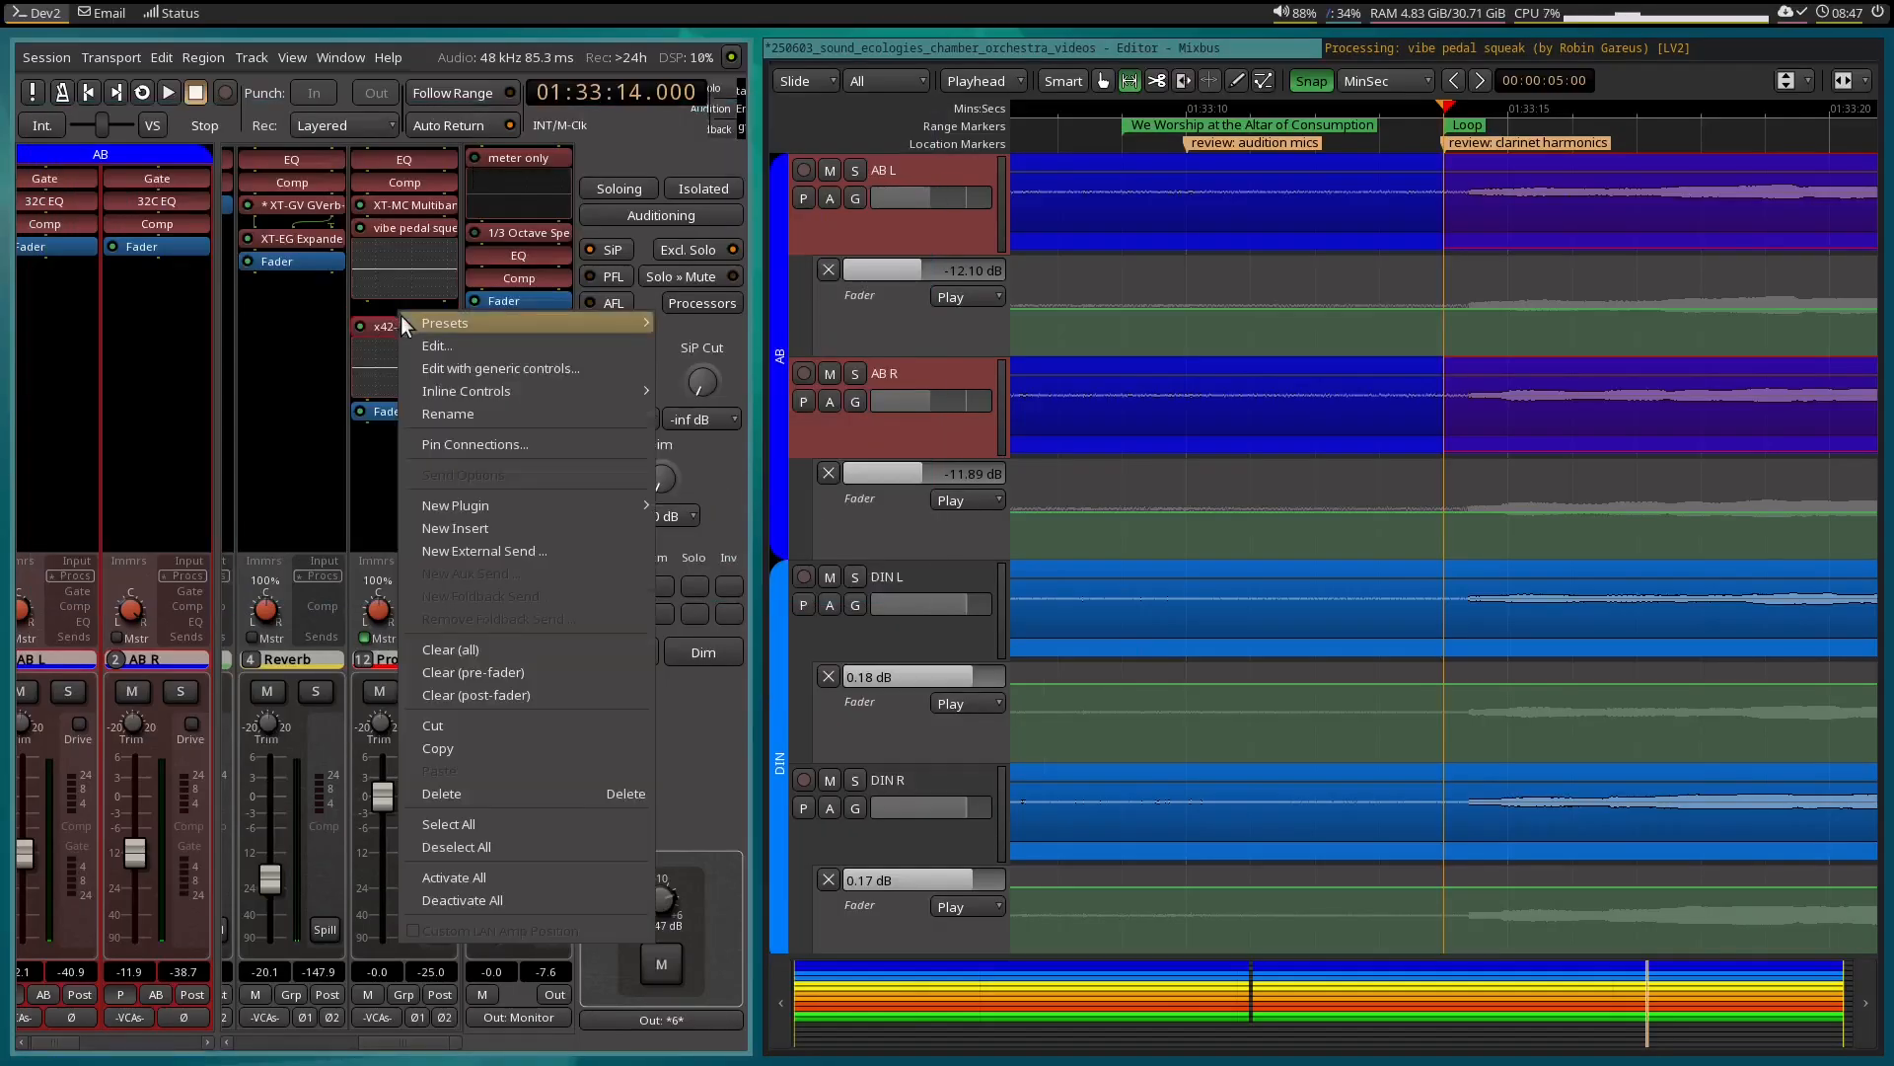
{"action": "left_click", "coordinate": [482, 424]}
{"action": "type", "text": "cla"}
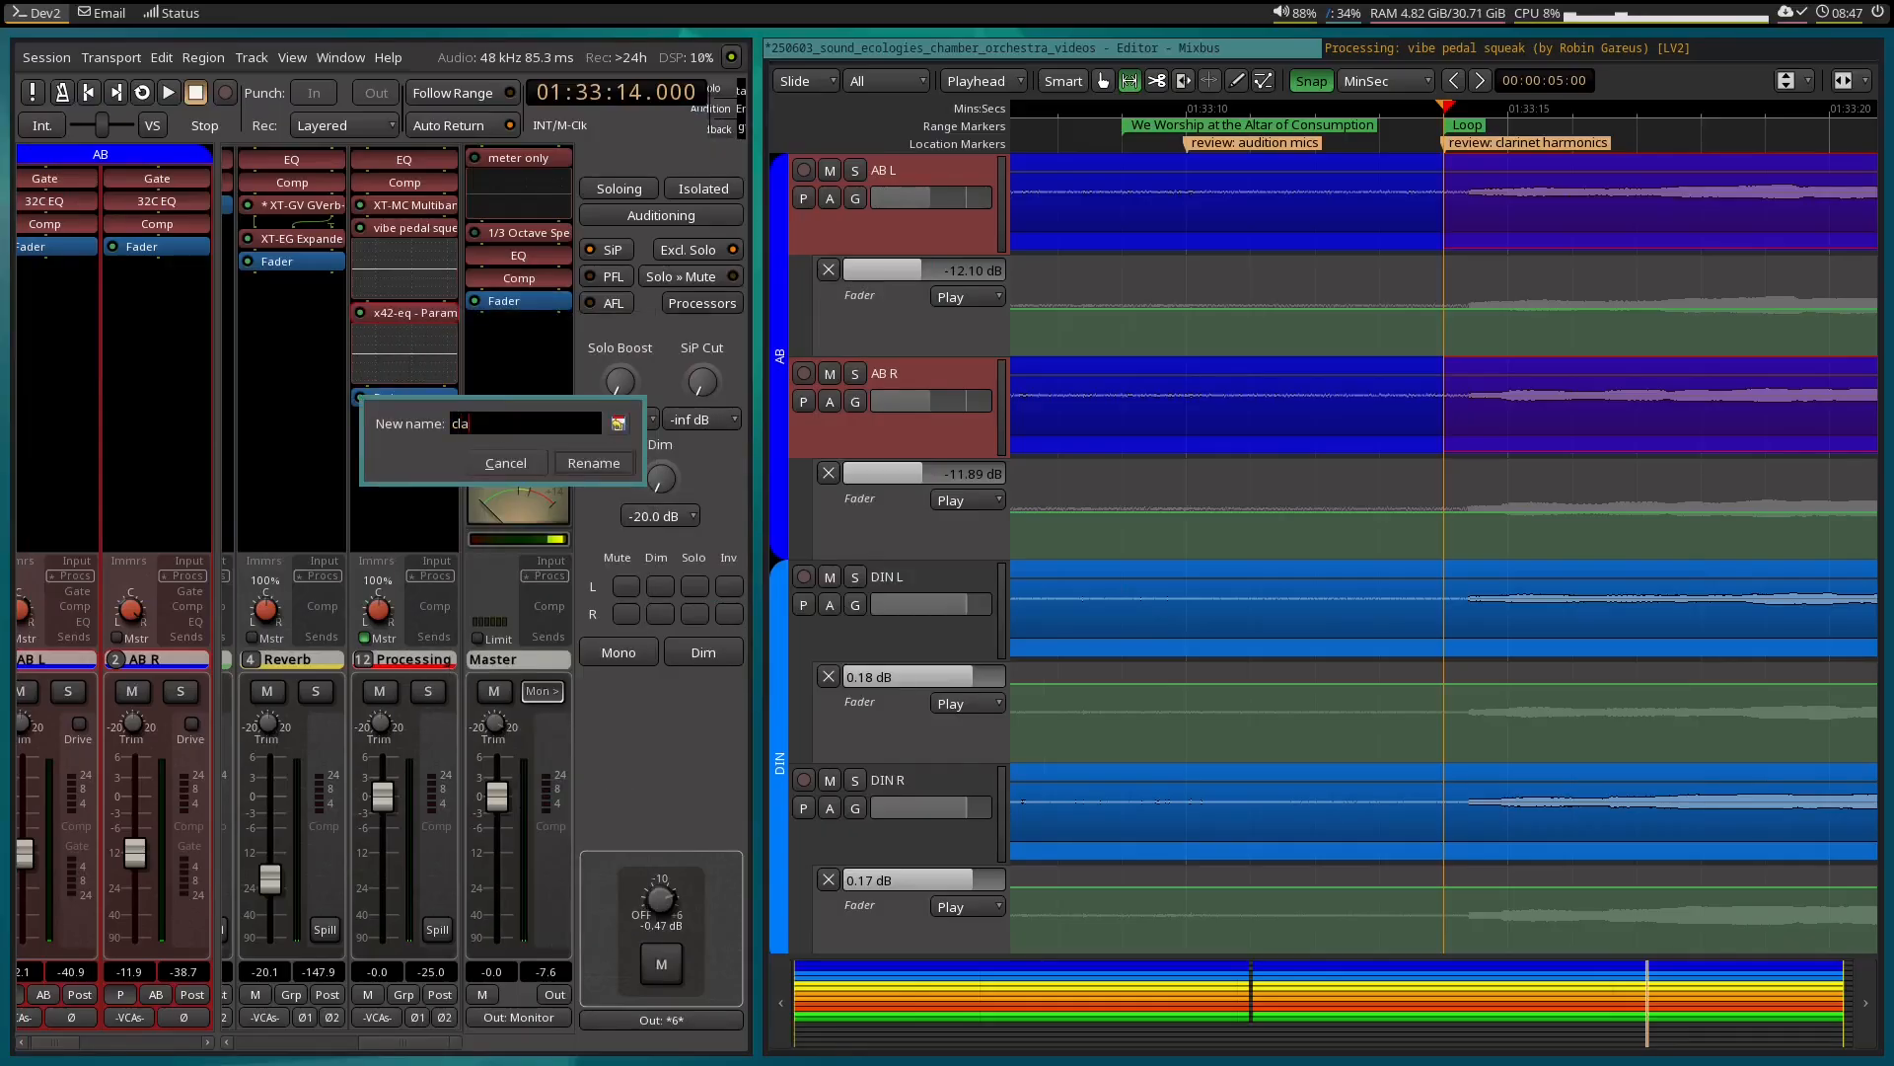
{"action": "type", "text": "rinet overtones"}
{"action": "key", "text": "Return"}
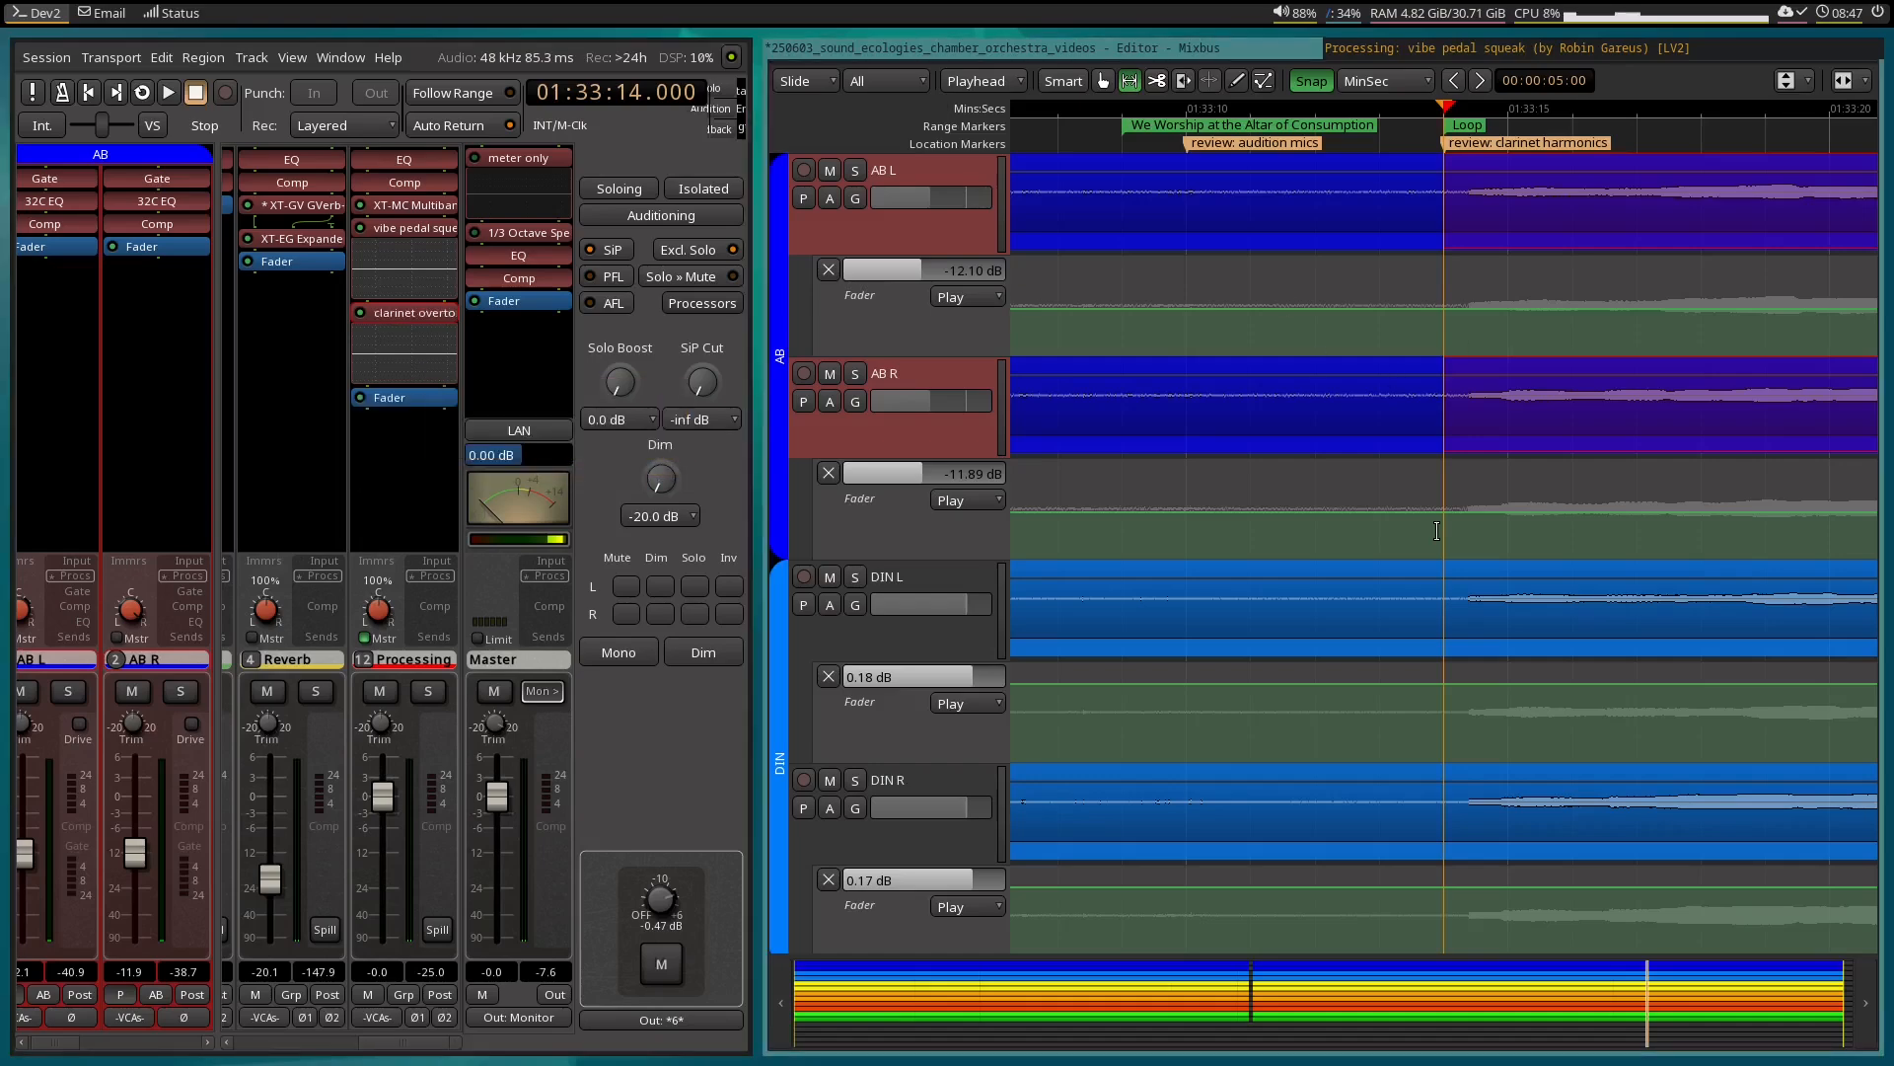
Open the clarinet overtones EQ as a large window over the editor and set its spectrum display to Spec.
{"action": "double_click", "coordinate": [392, 312]}
{"action": "left_click_drag", "start_coordinate": [505, 117], "coordinate": [1868, 170]}
{"action": "left_click_drag", "start_coordinate": [1677, 39], "coordinate": [1678, 44]}
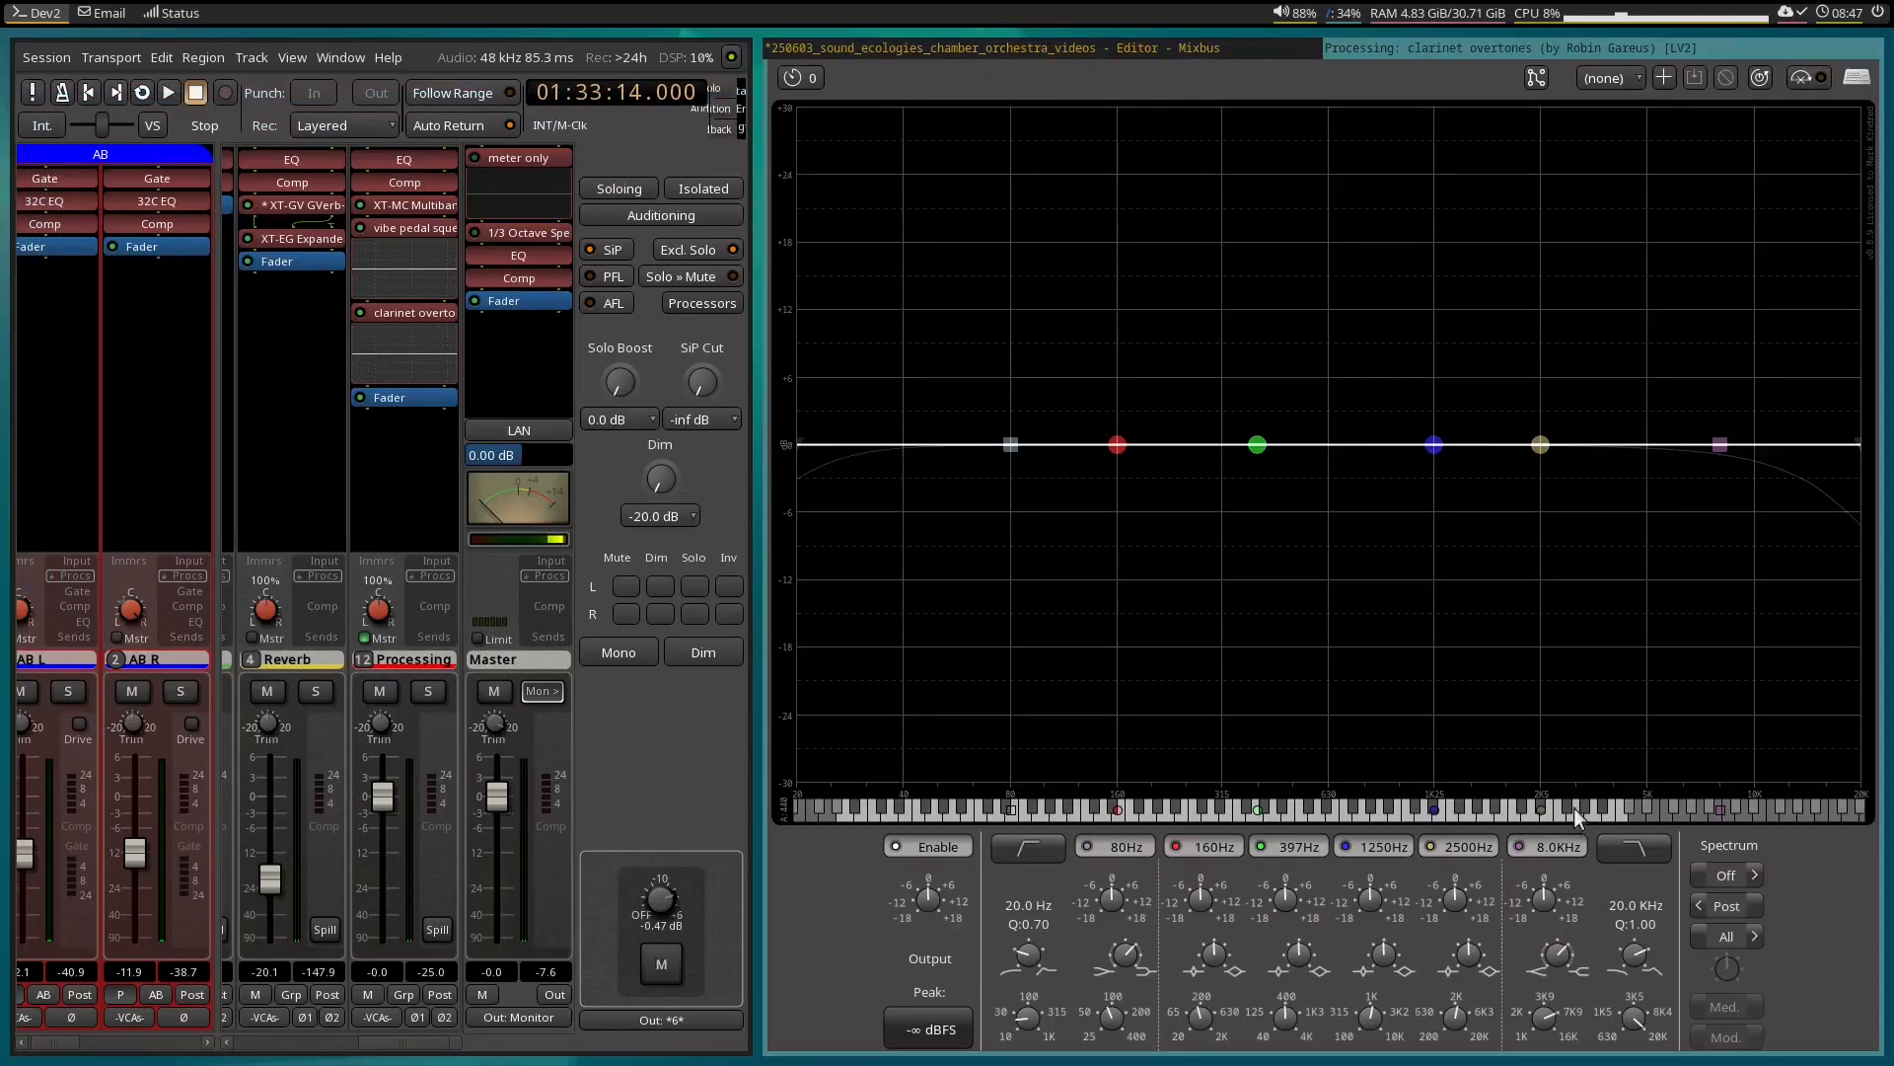
{"action": "left_click", "coordinate": [1756, 870]}
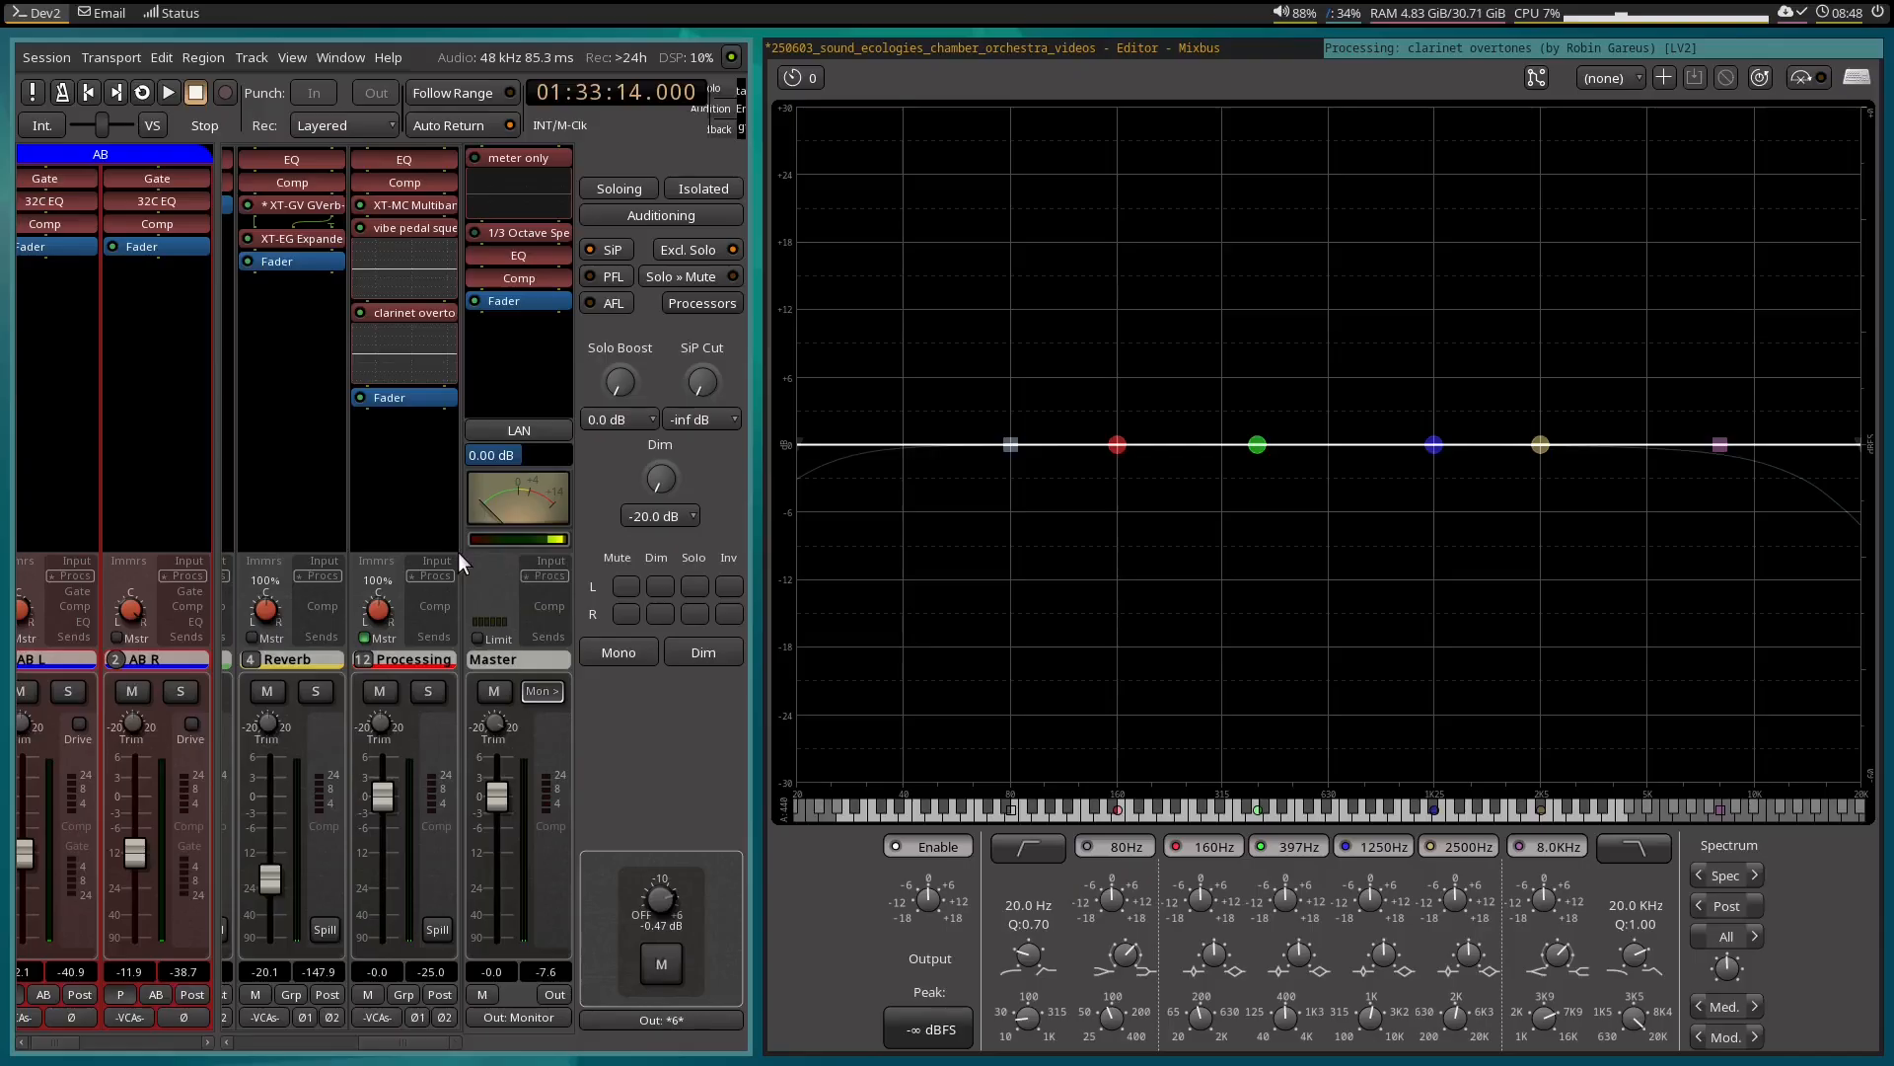
Play the clarinet loop from 01:33:14 with the EQ's spectrum gain raised to examine the overtone peaks, and stop playback.
{"action": "key", "text": "space"}
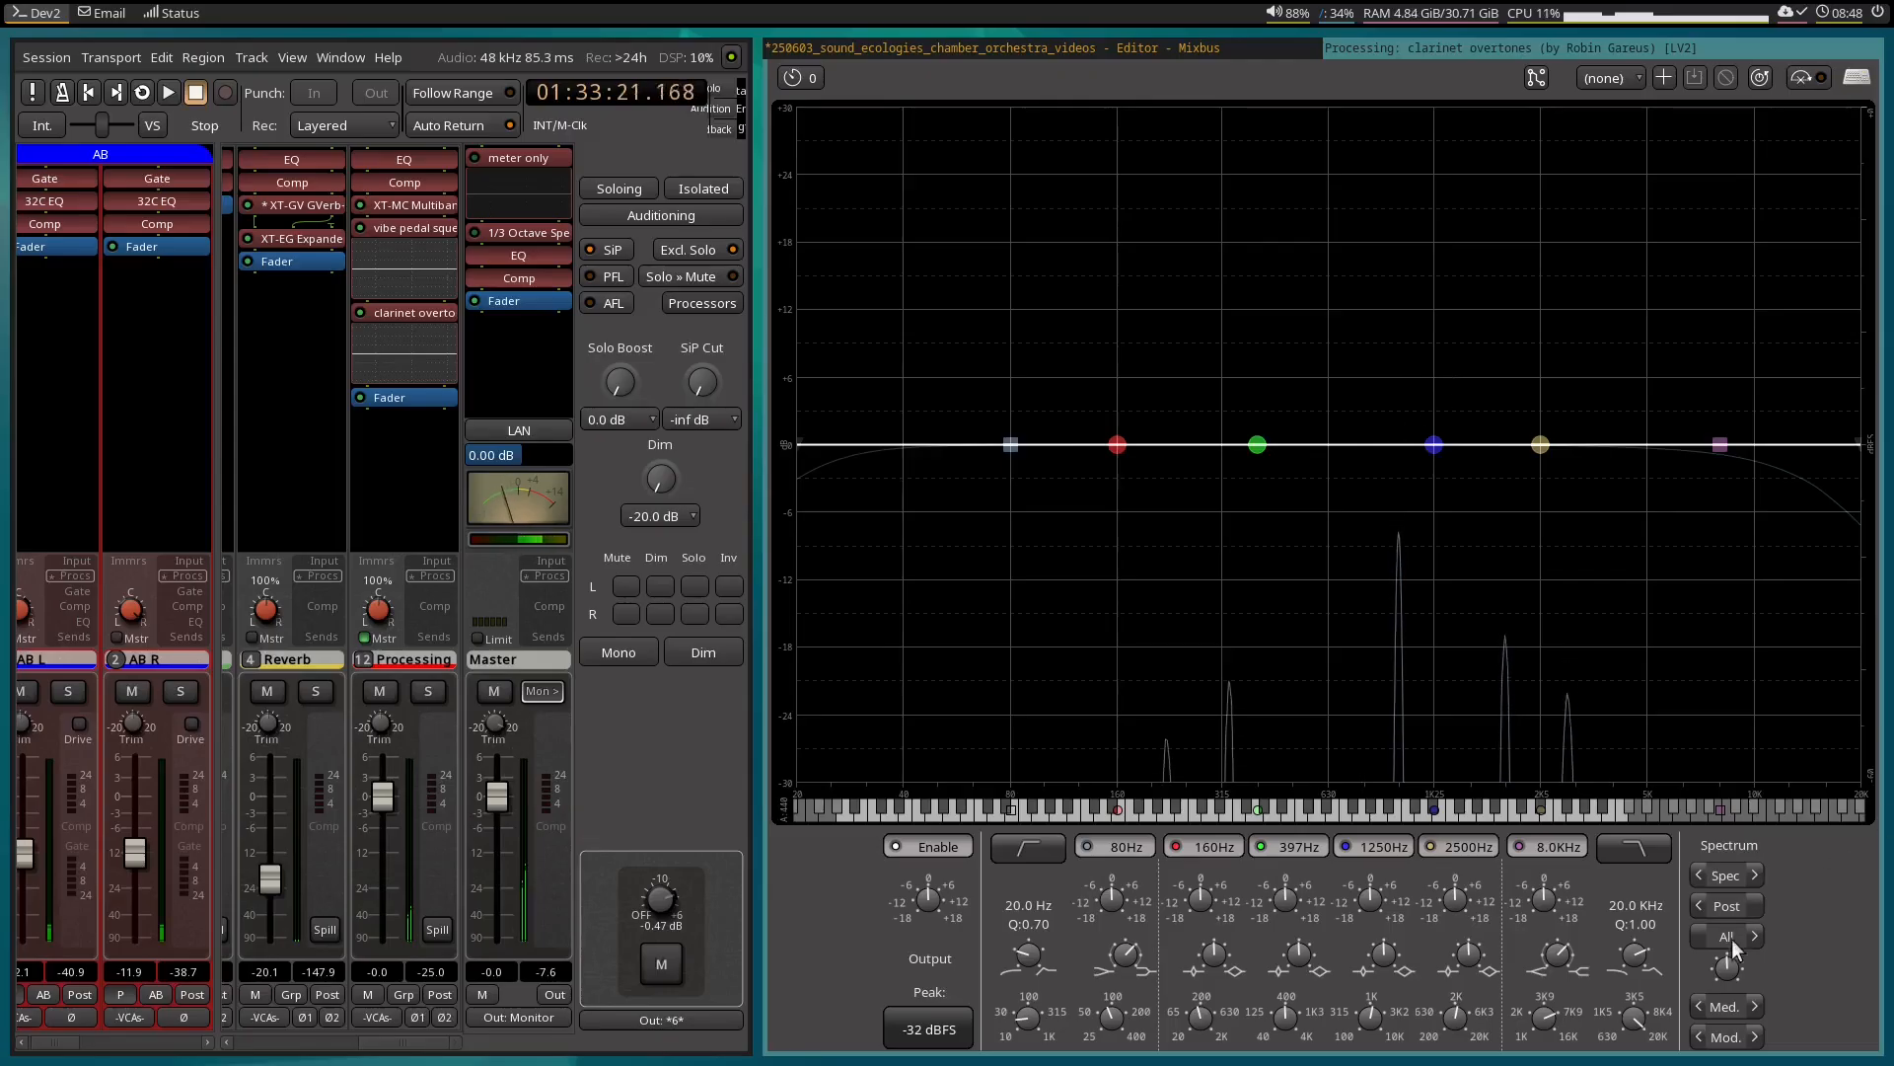
{"action": "left_click_drag", "start_coordinate": [1722, 963], "coordinate": [1711, 873]}
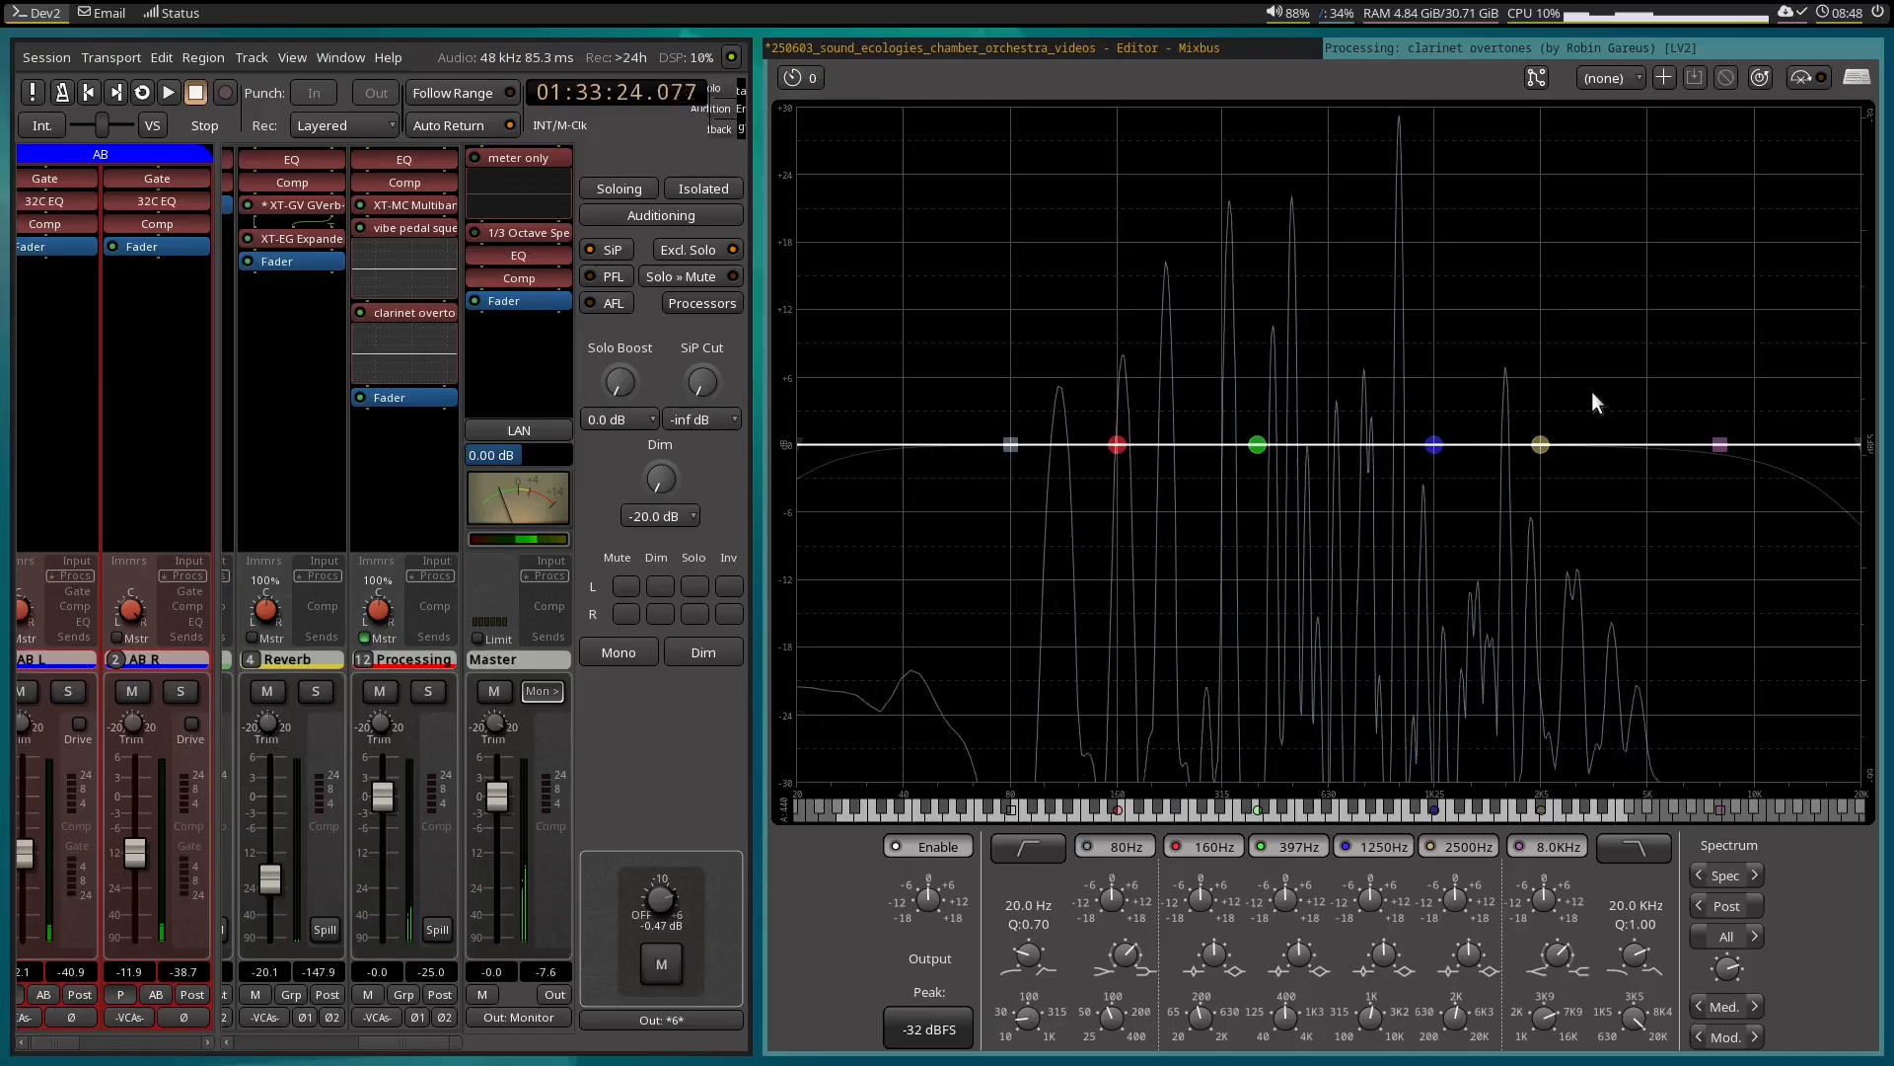
{"action": "key", "text": "space"}
{"action": "key", "text": "space"}
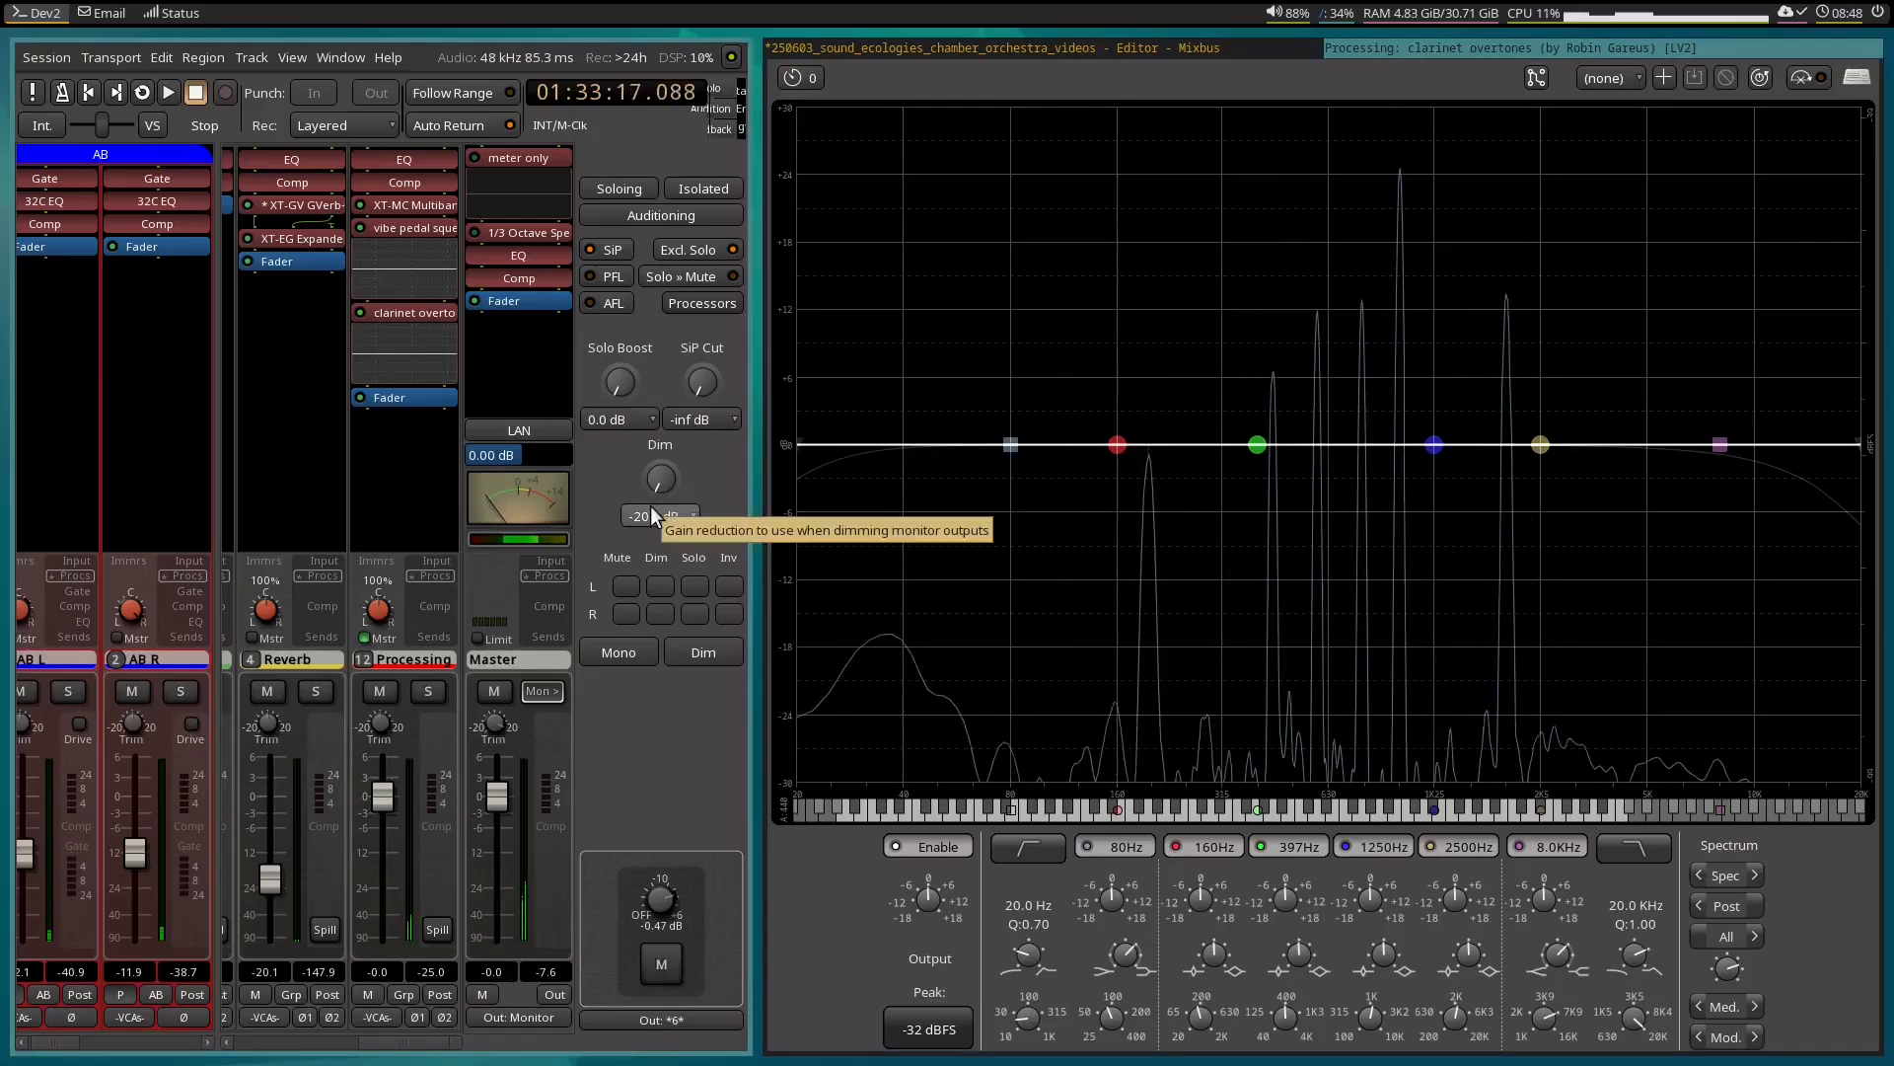
{"action": "key", "text": "space"}
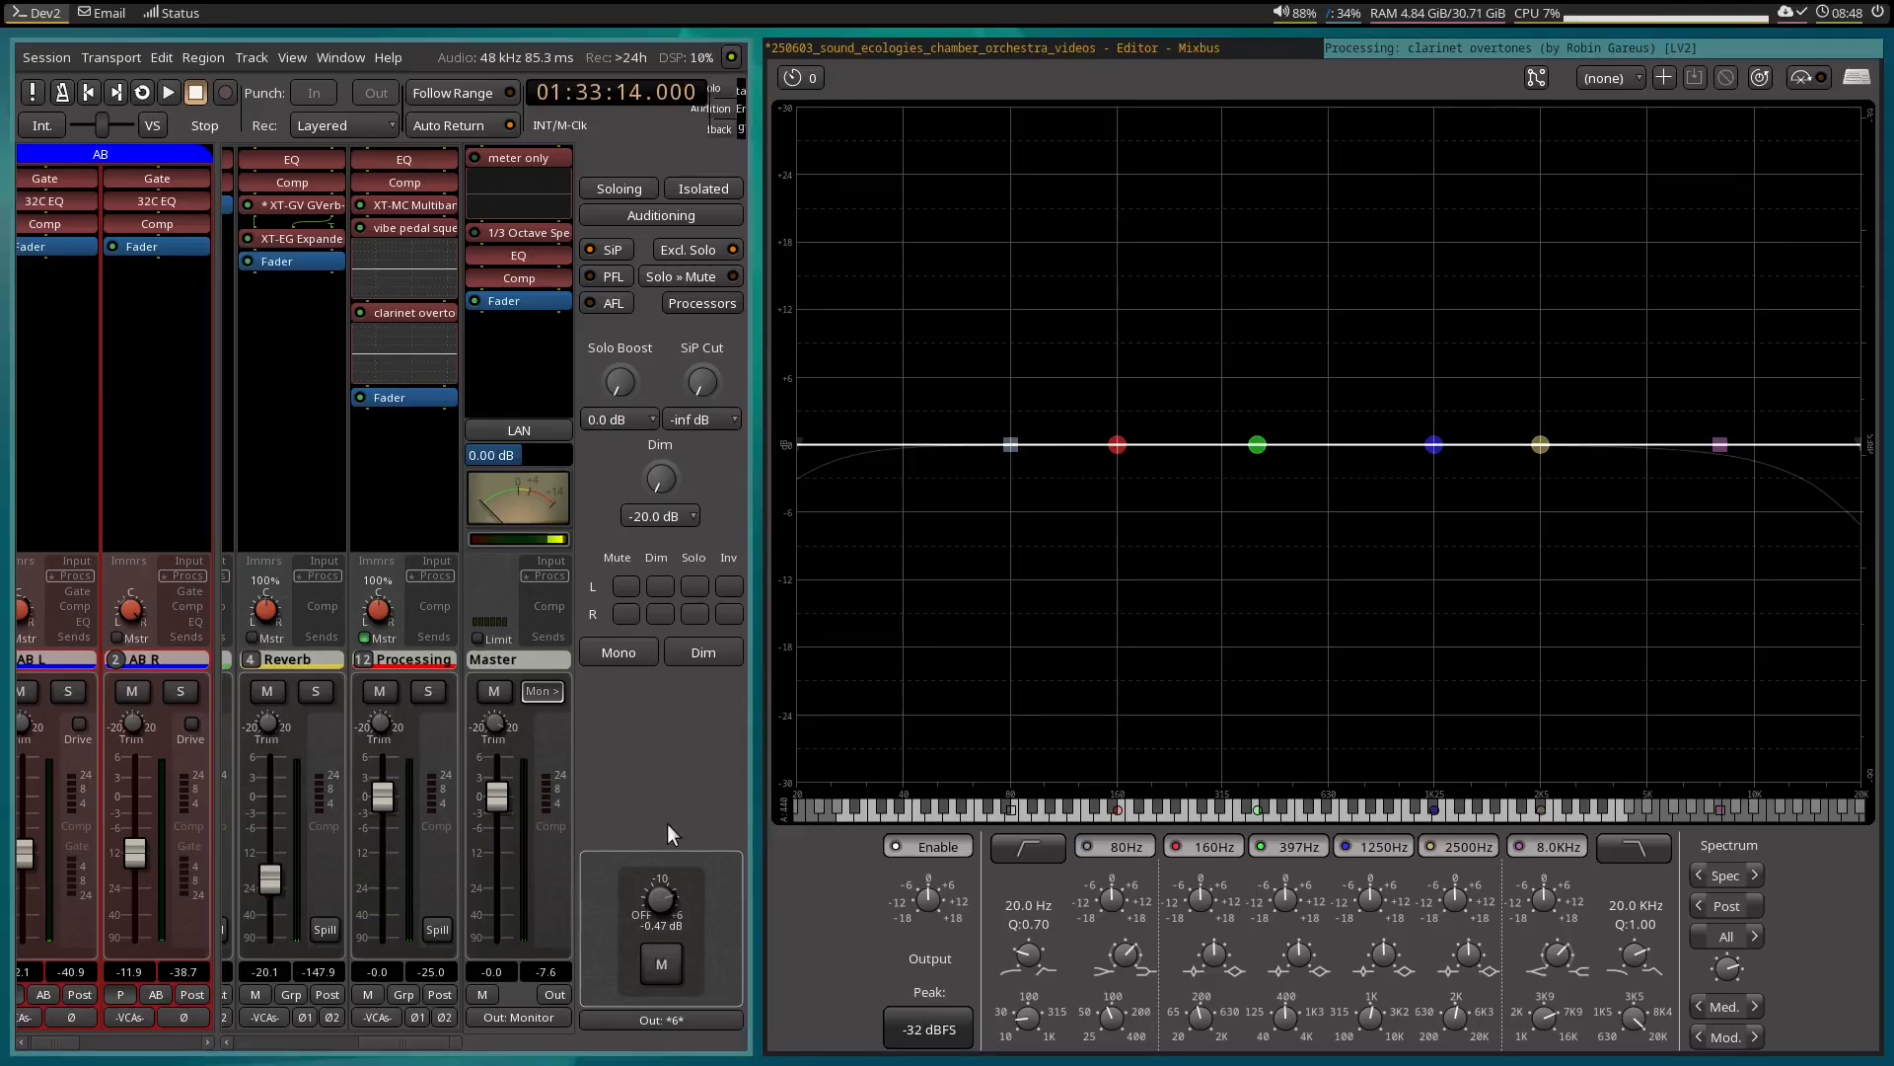
Cut the blue and yellow EQ bands by 18 dB as narrow notches at about 2766 Hz and 4010 Hz.
{"action": "left_click_drag", "start_coordinate": [1540, 445], "coordinate": [1617, 646]}
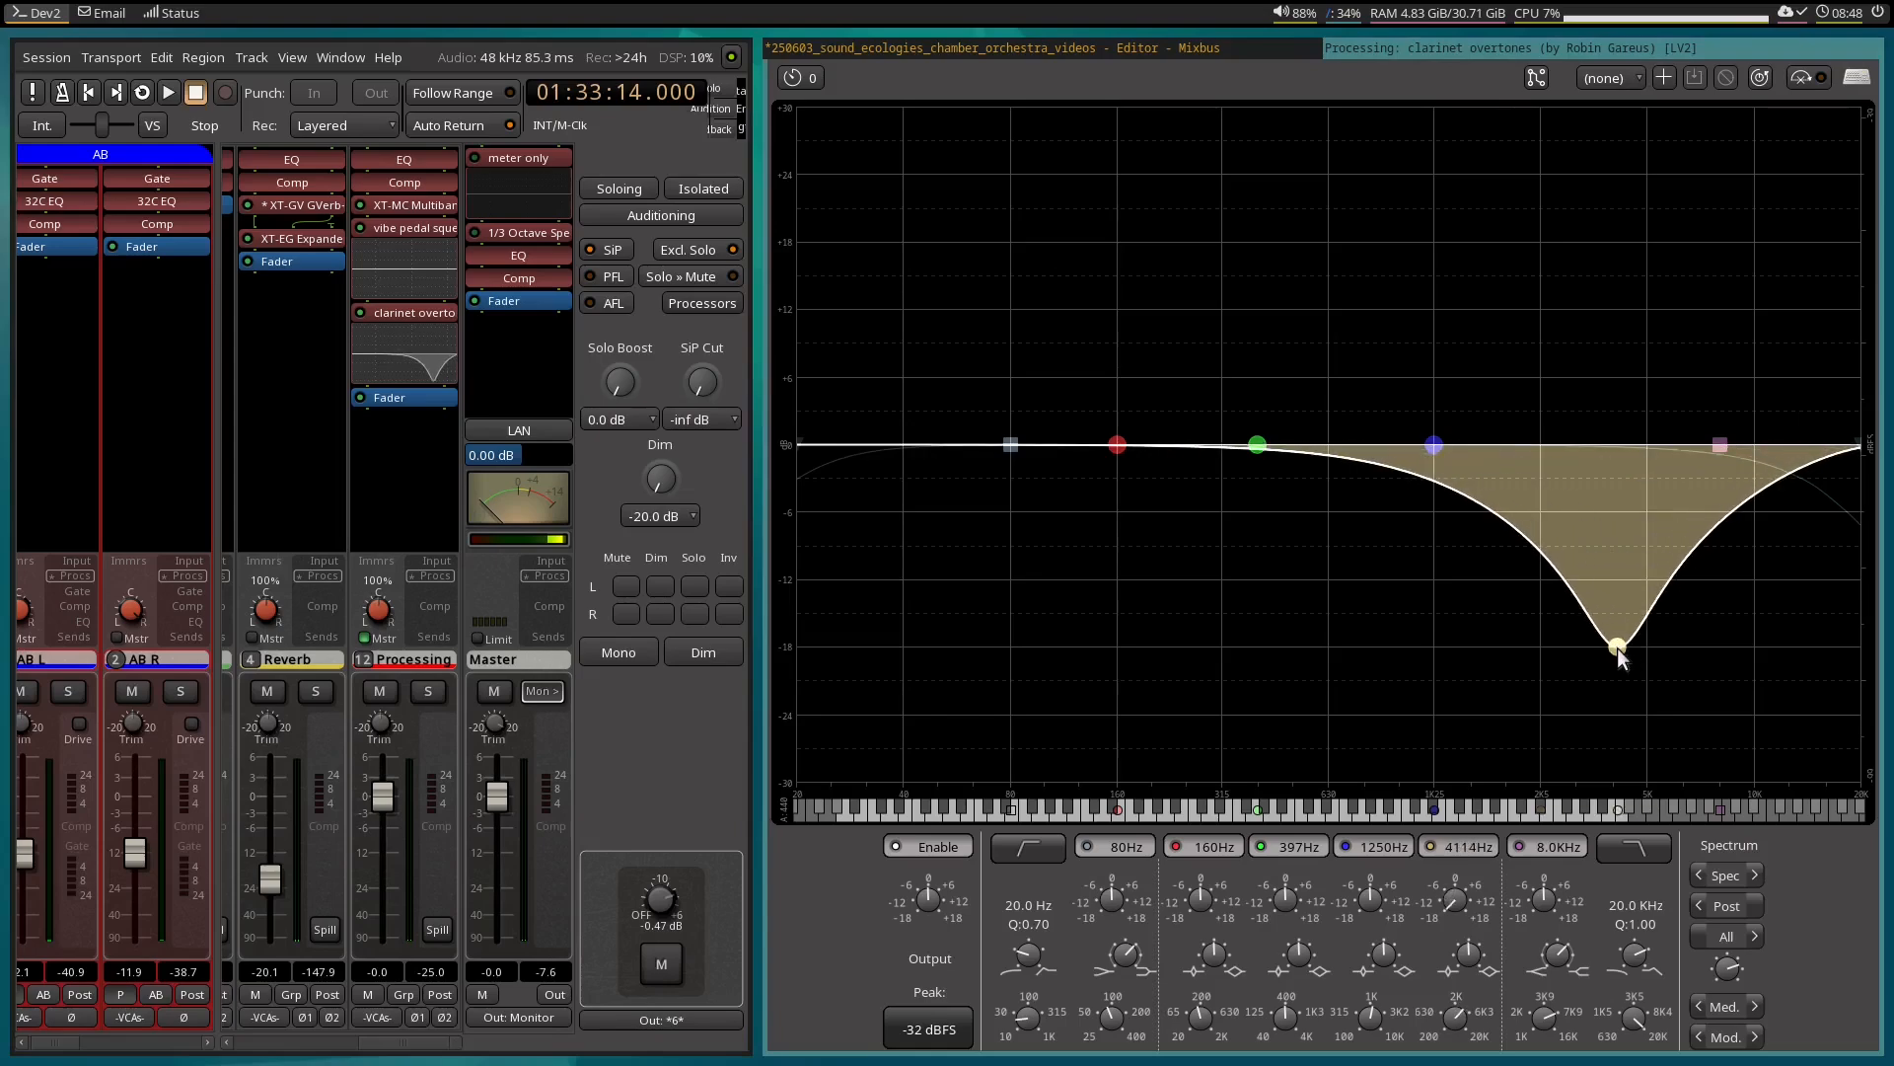
{"action": "left_click_drag", "start_coordinate": [1433, 445], "coordinate": [1555, 671]}
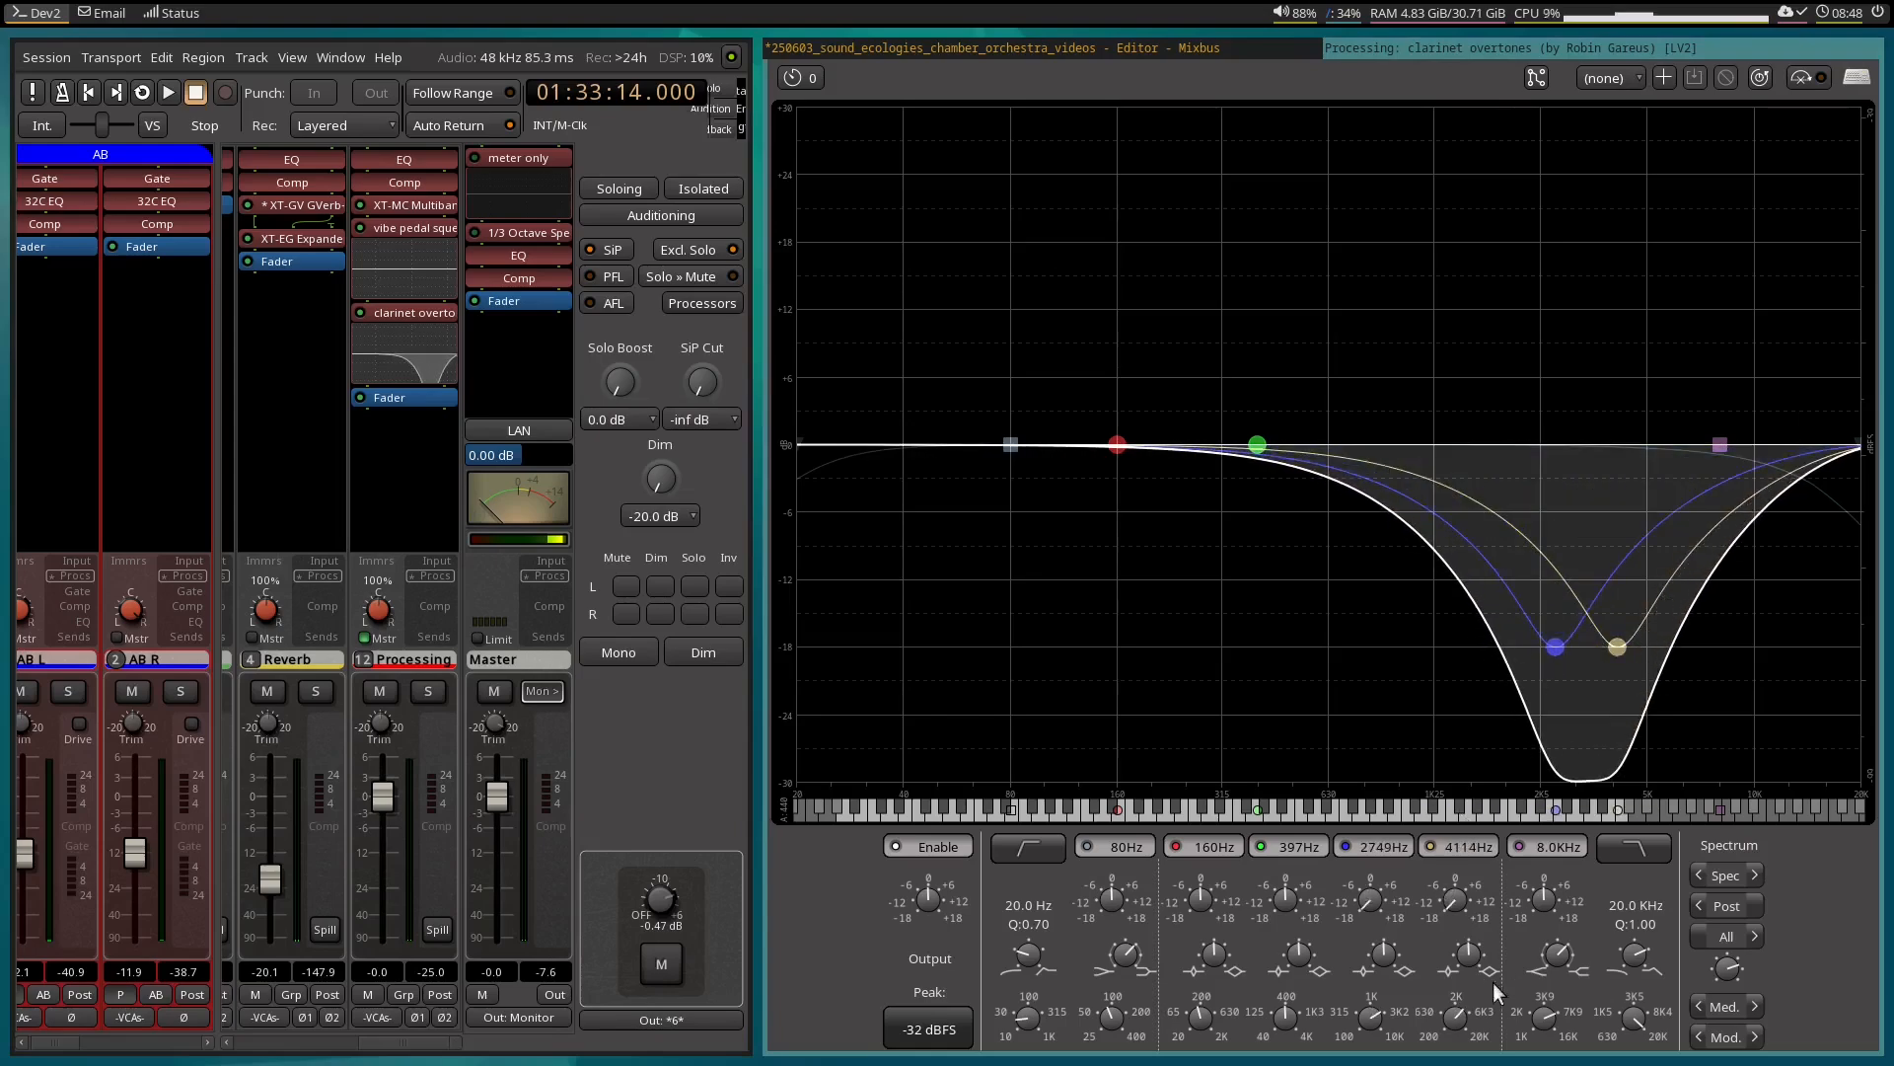
{"action": "left_click_drag", "start_coordinate": [1383, 961], "coordinate": [1468, 945]}
{"action": "left_click_drag", "start_coordinate": [1556, 648], "coordinate": [1613, 651]}
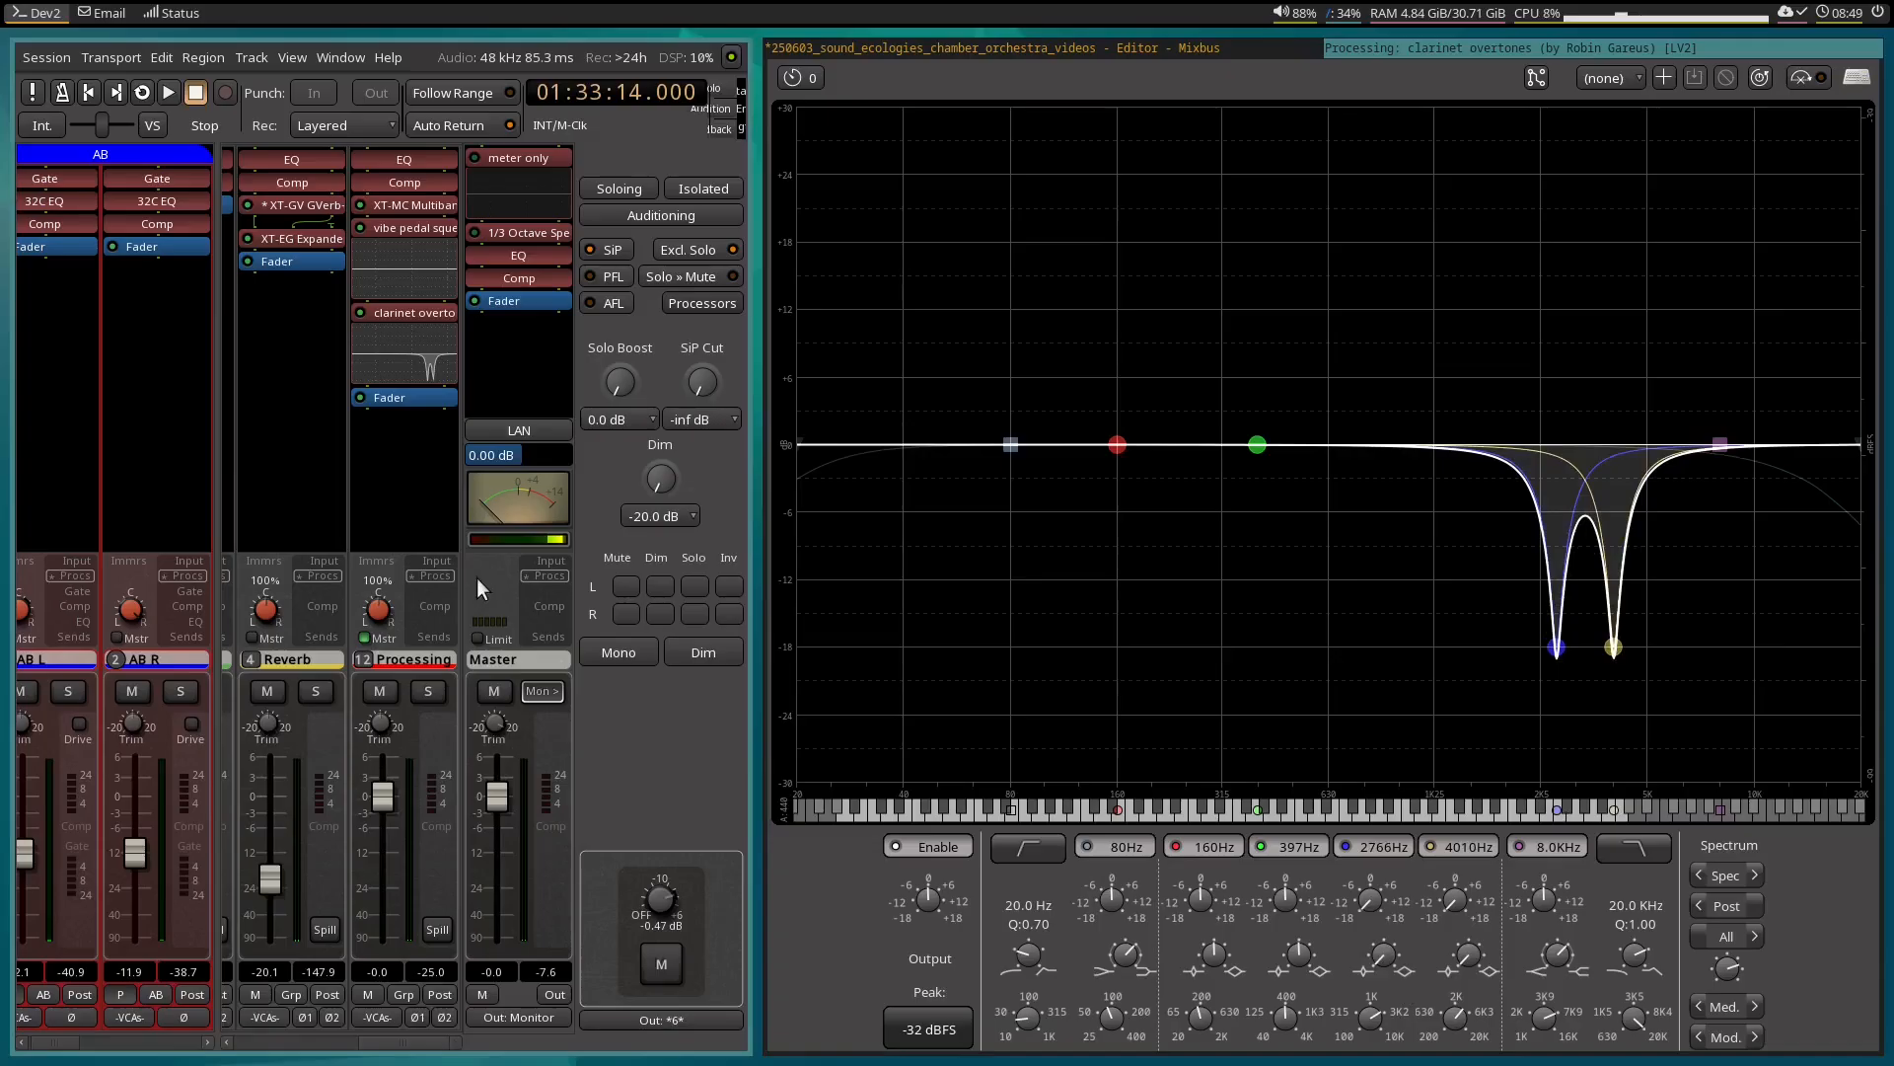
Play the clarinet loop, retune the two notches to about 2968 Hz and 3934 Hz, and adjust the EQ's spectrum gain.
{"action": "key", "text": "space"}
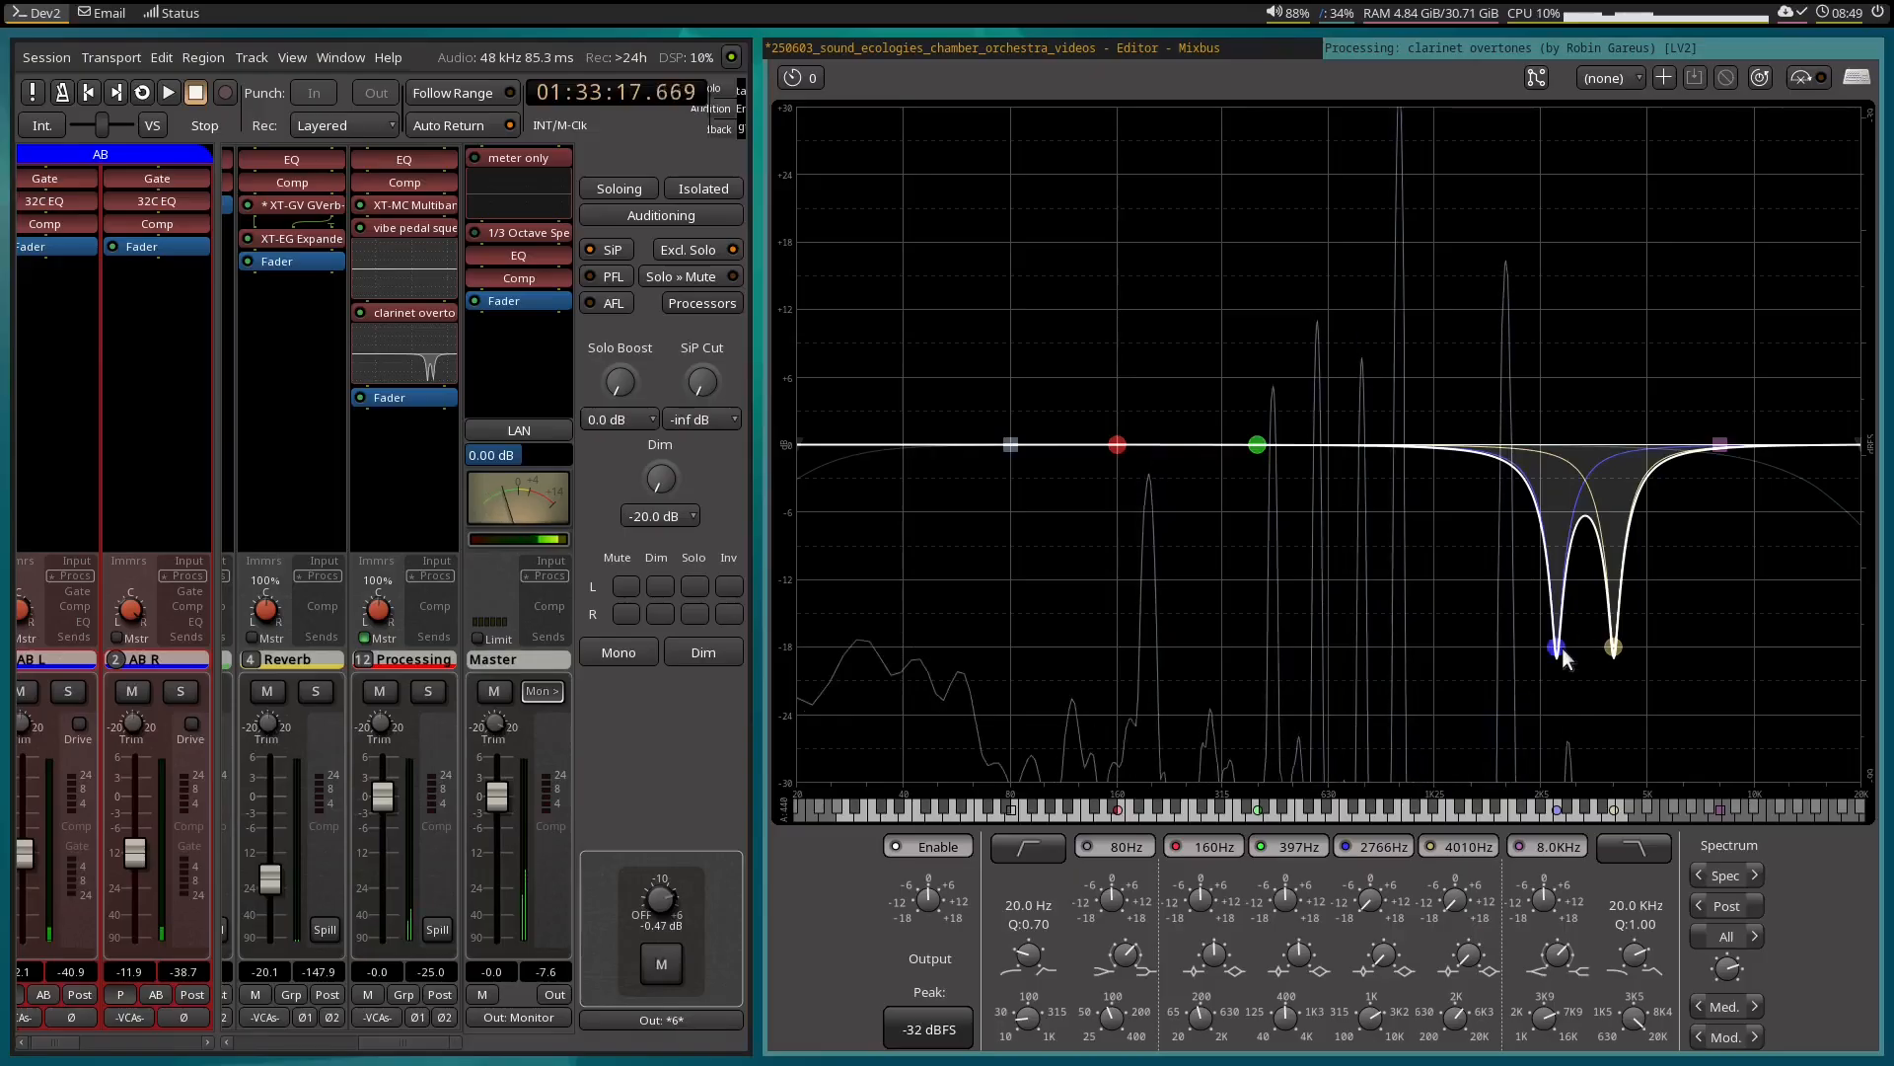
{"action": "left_click_drag", "start_coordinate": [1559, 647], "coordinate": [1611, 648]}
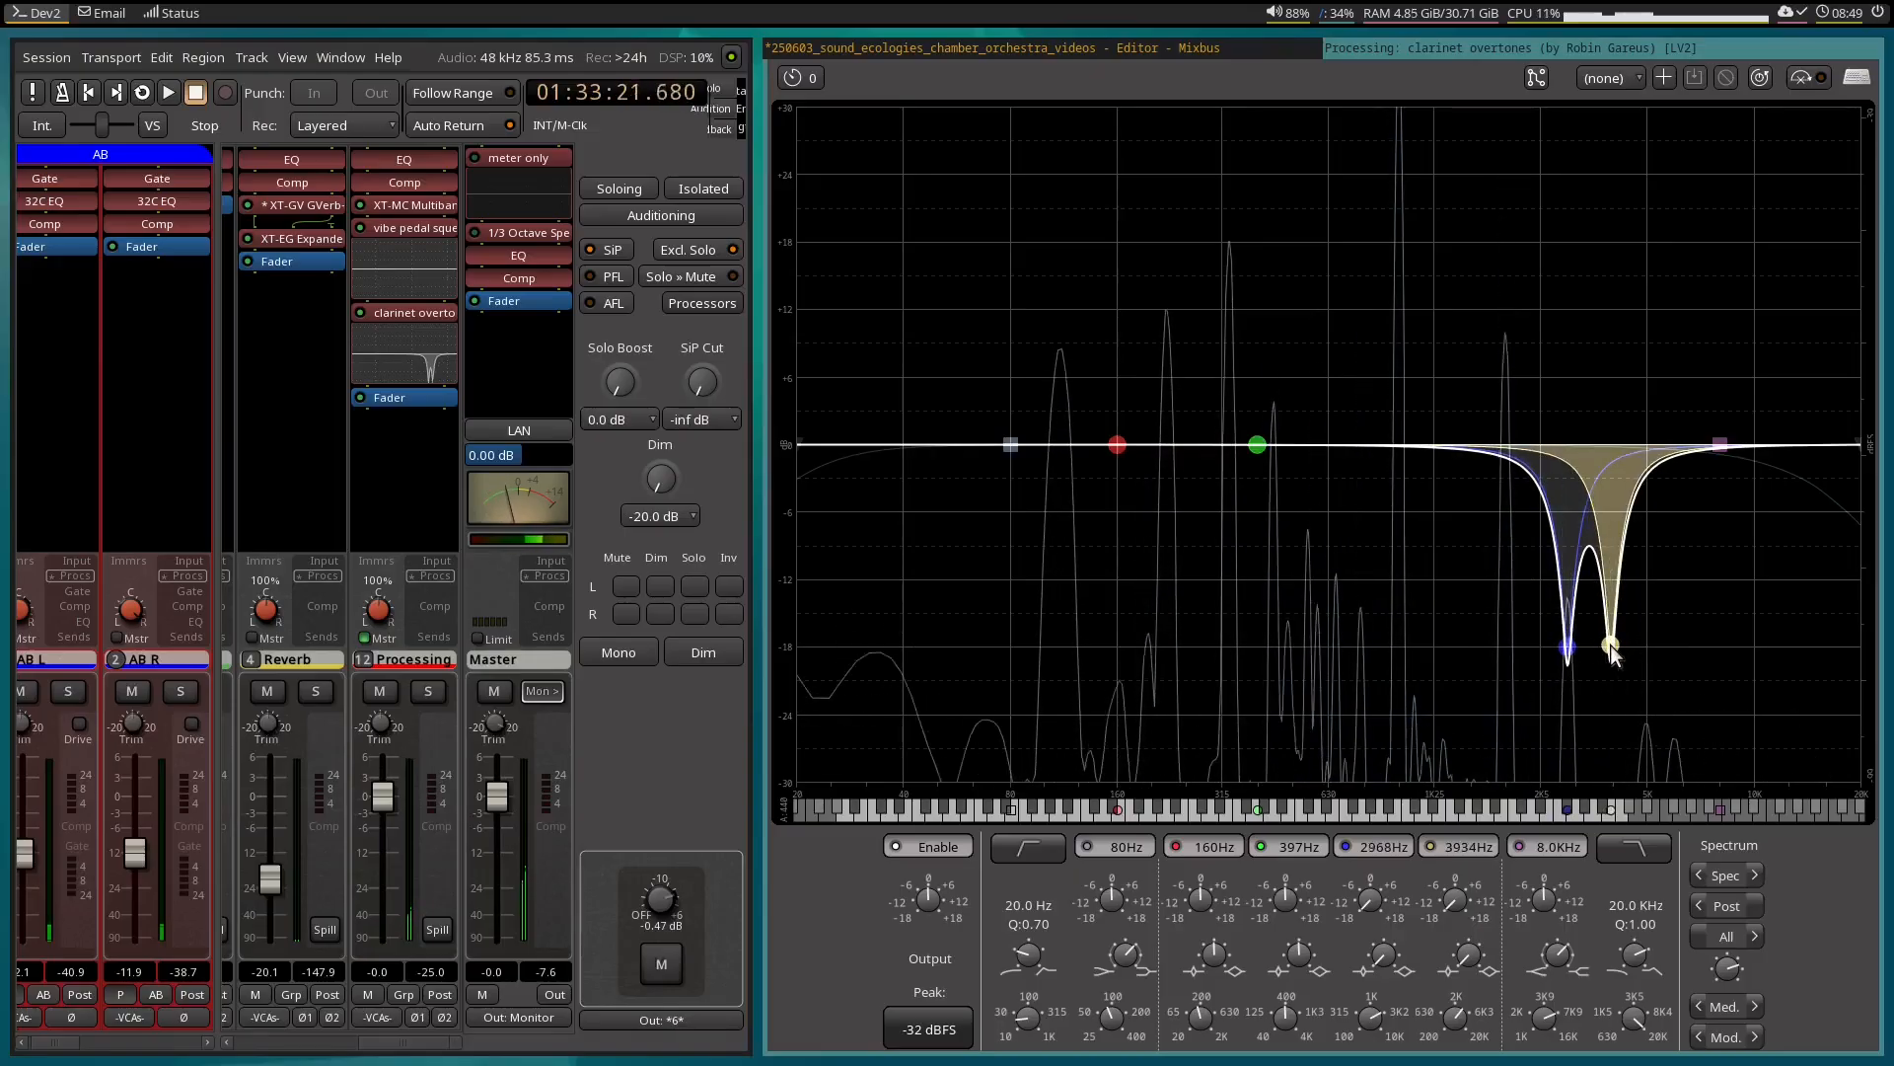
{"action": "left_click_drag", "start_coordinate": [1725, 967], "coordinate": [1723, 950]}
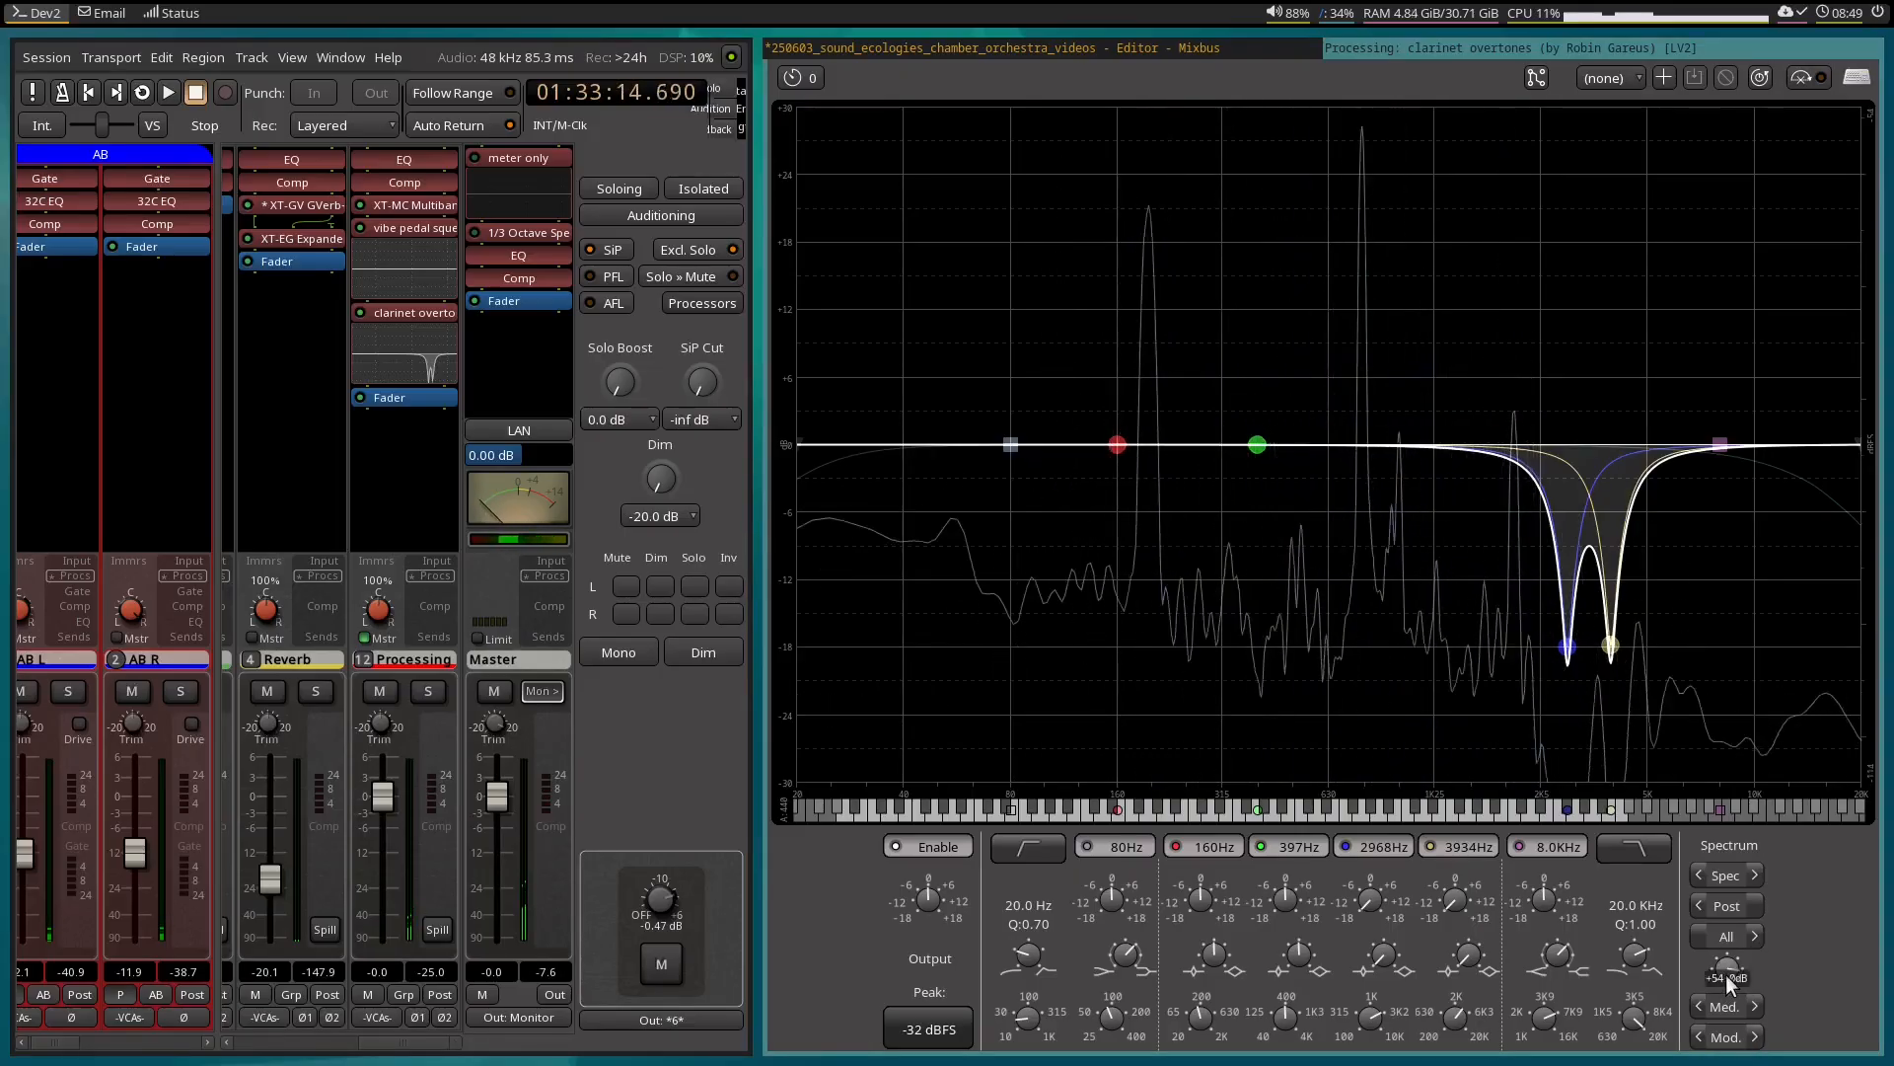
{"action": "scroll", "coordinate": [1727, 973], "scroll_direction": "down", "scroll_amount": 1}
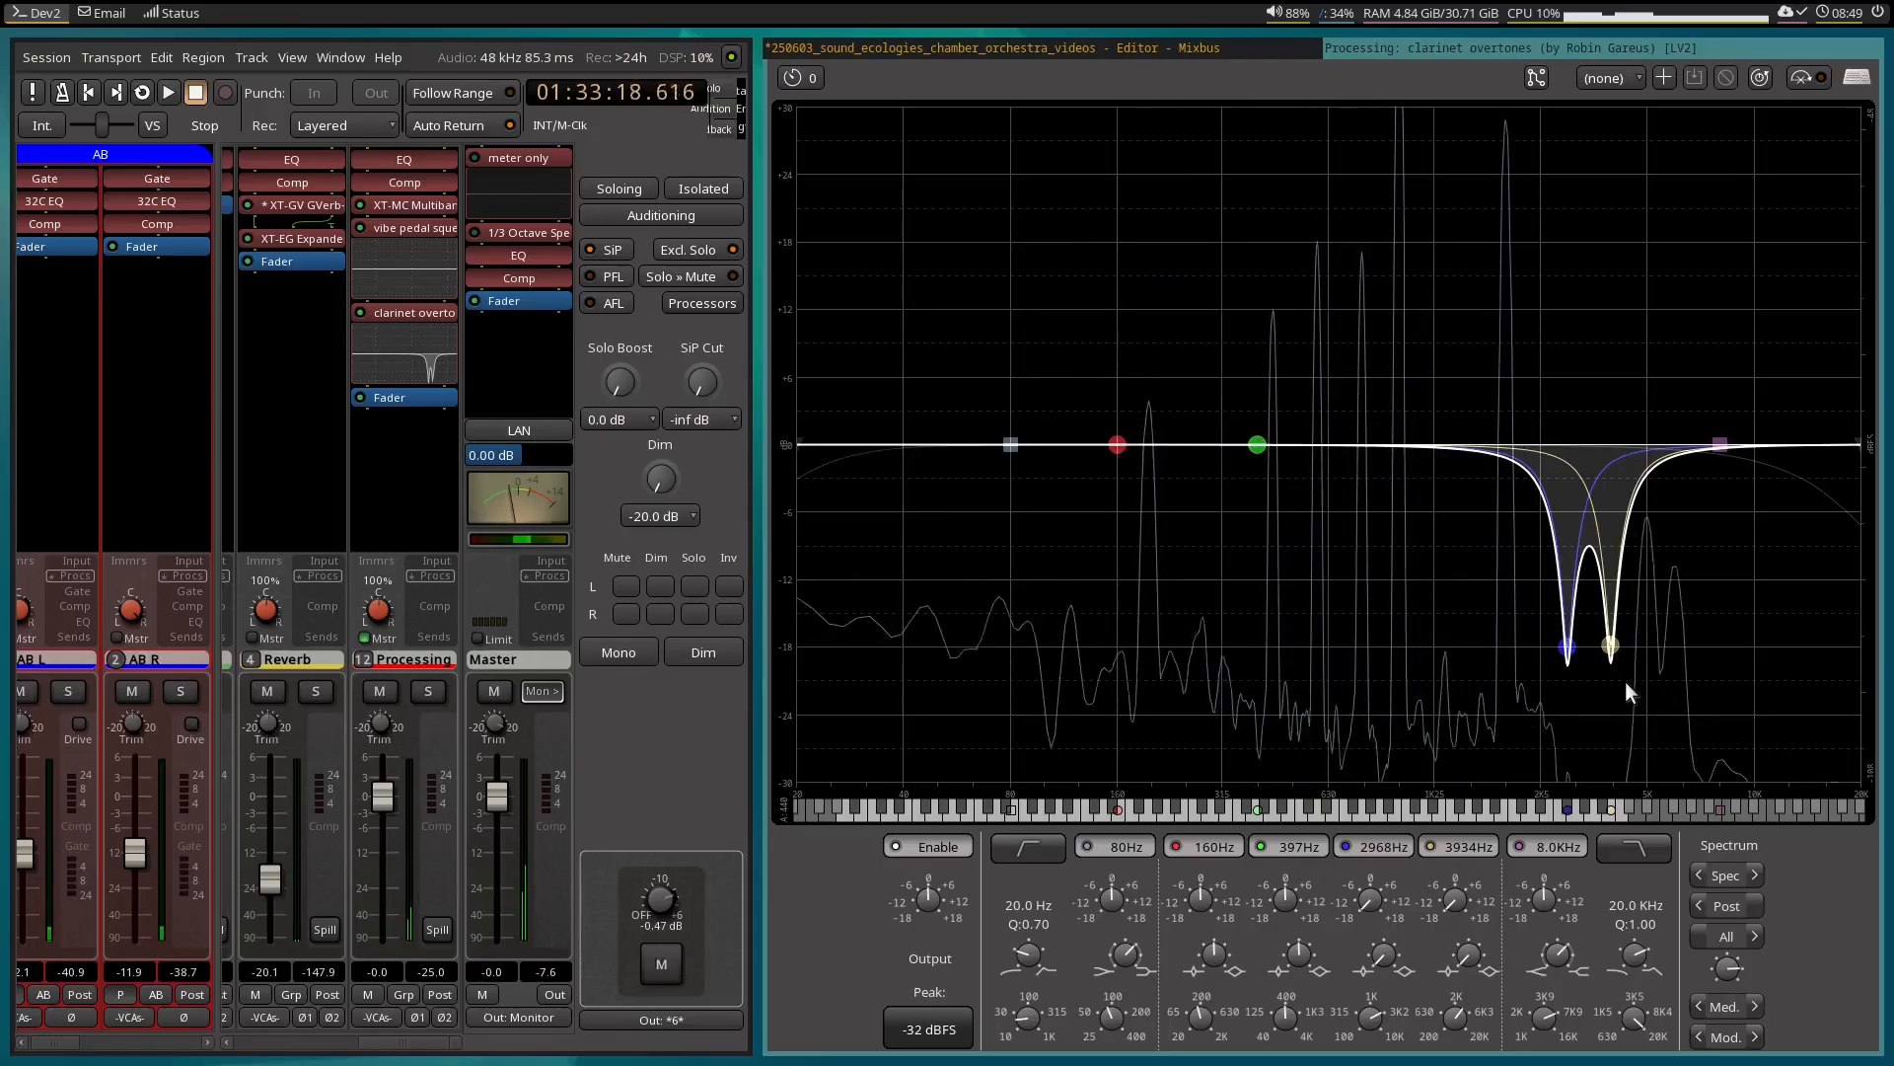
Retune the yellow notch to about 3985 Hz and play the clarinet loop to audition the two cuts.
{"action": "left_click_drag", "start_coordinate": [1604, 659], "coordinate": [1612, 655]}
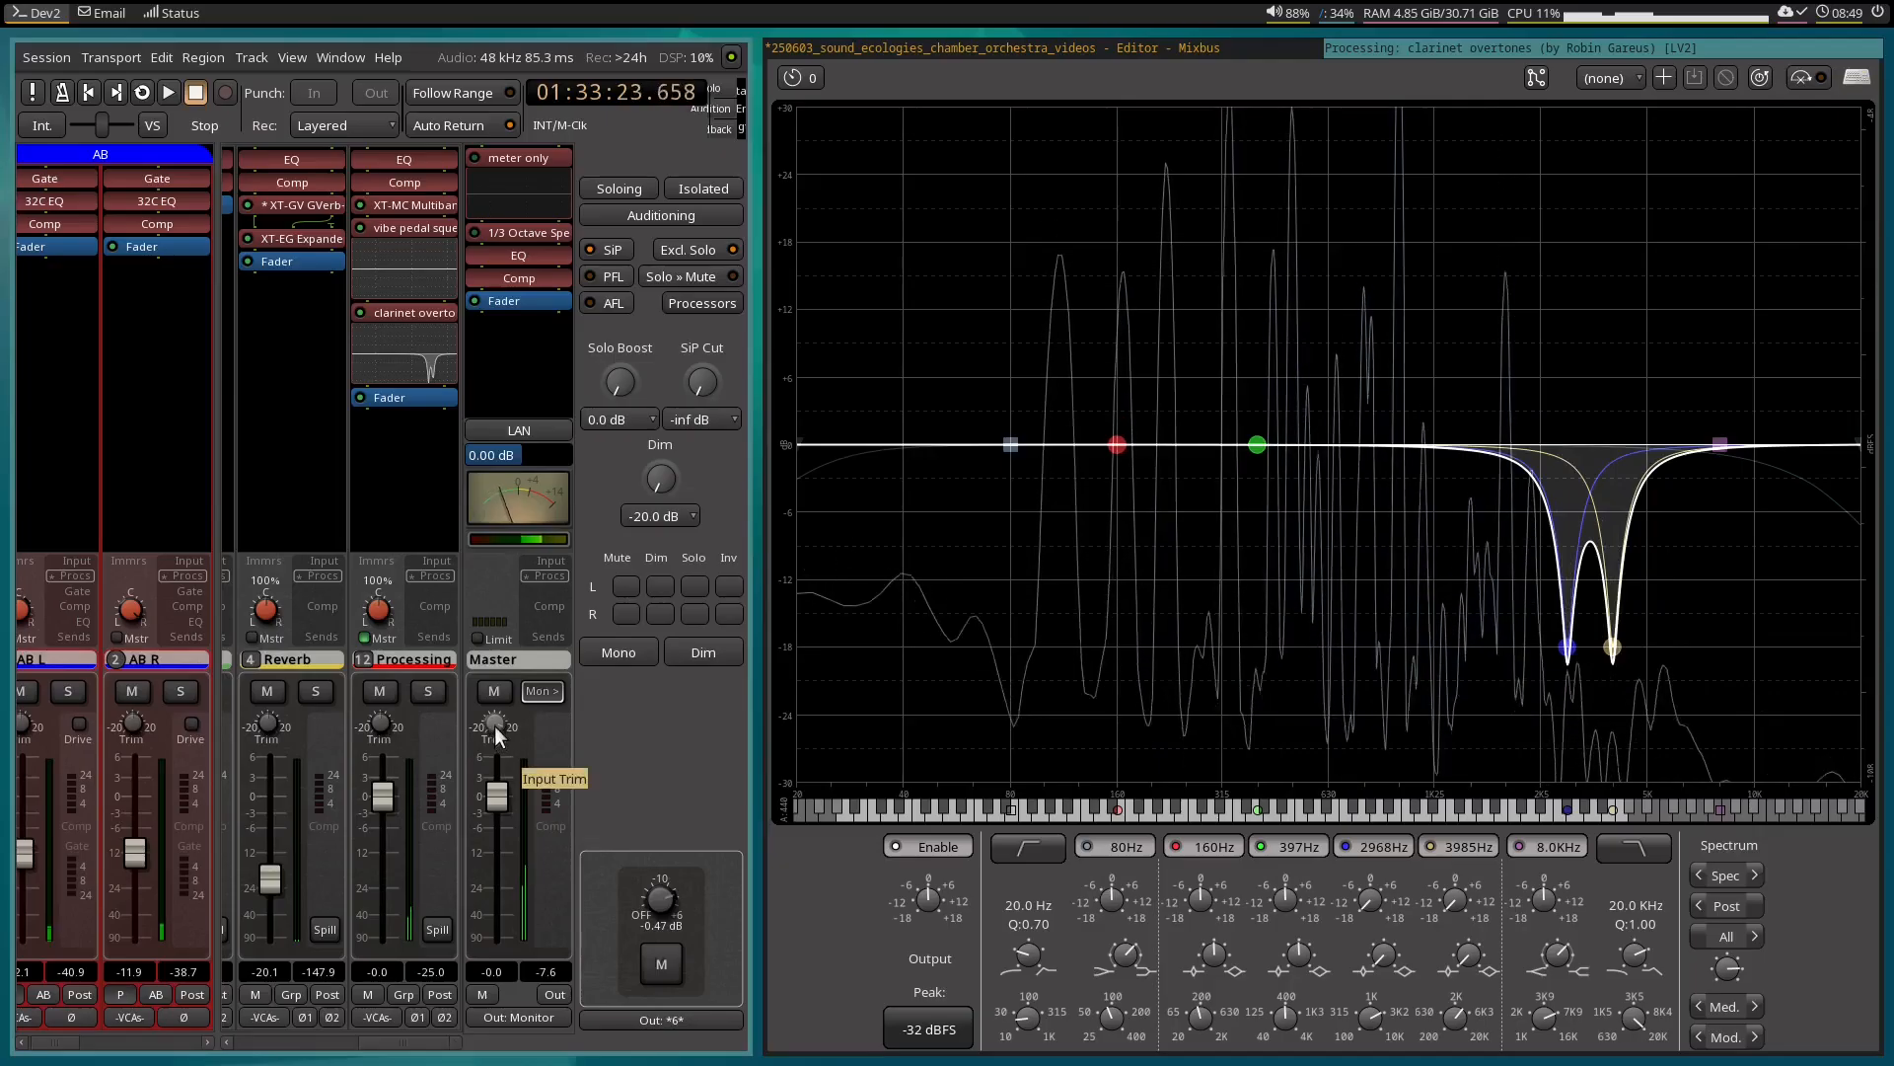
{"action": "key", "text": "space"}
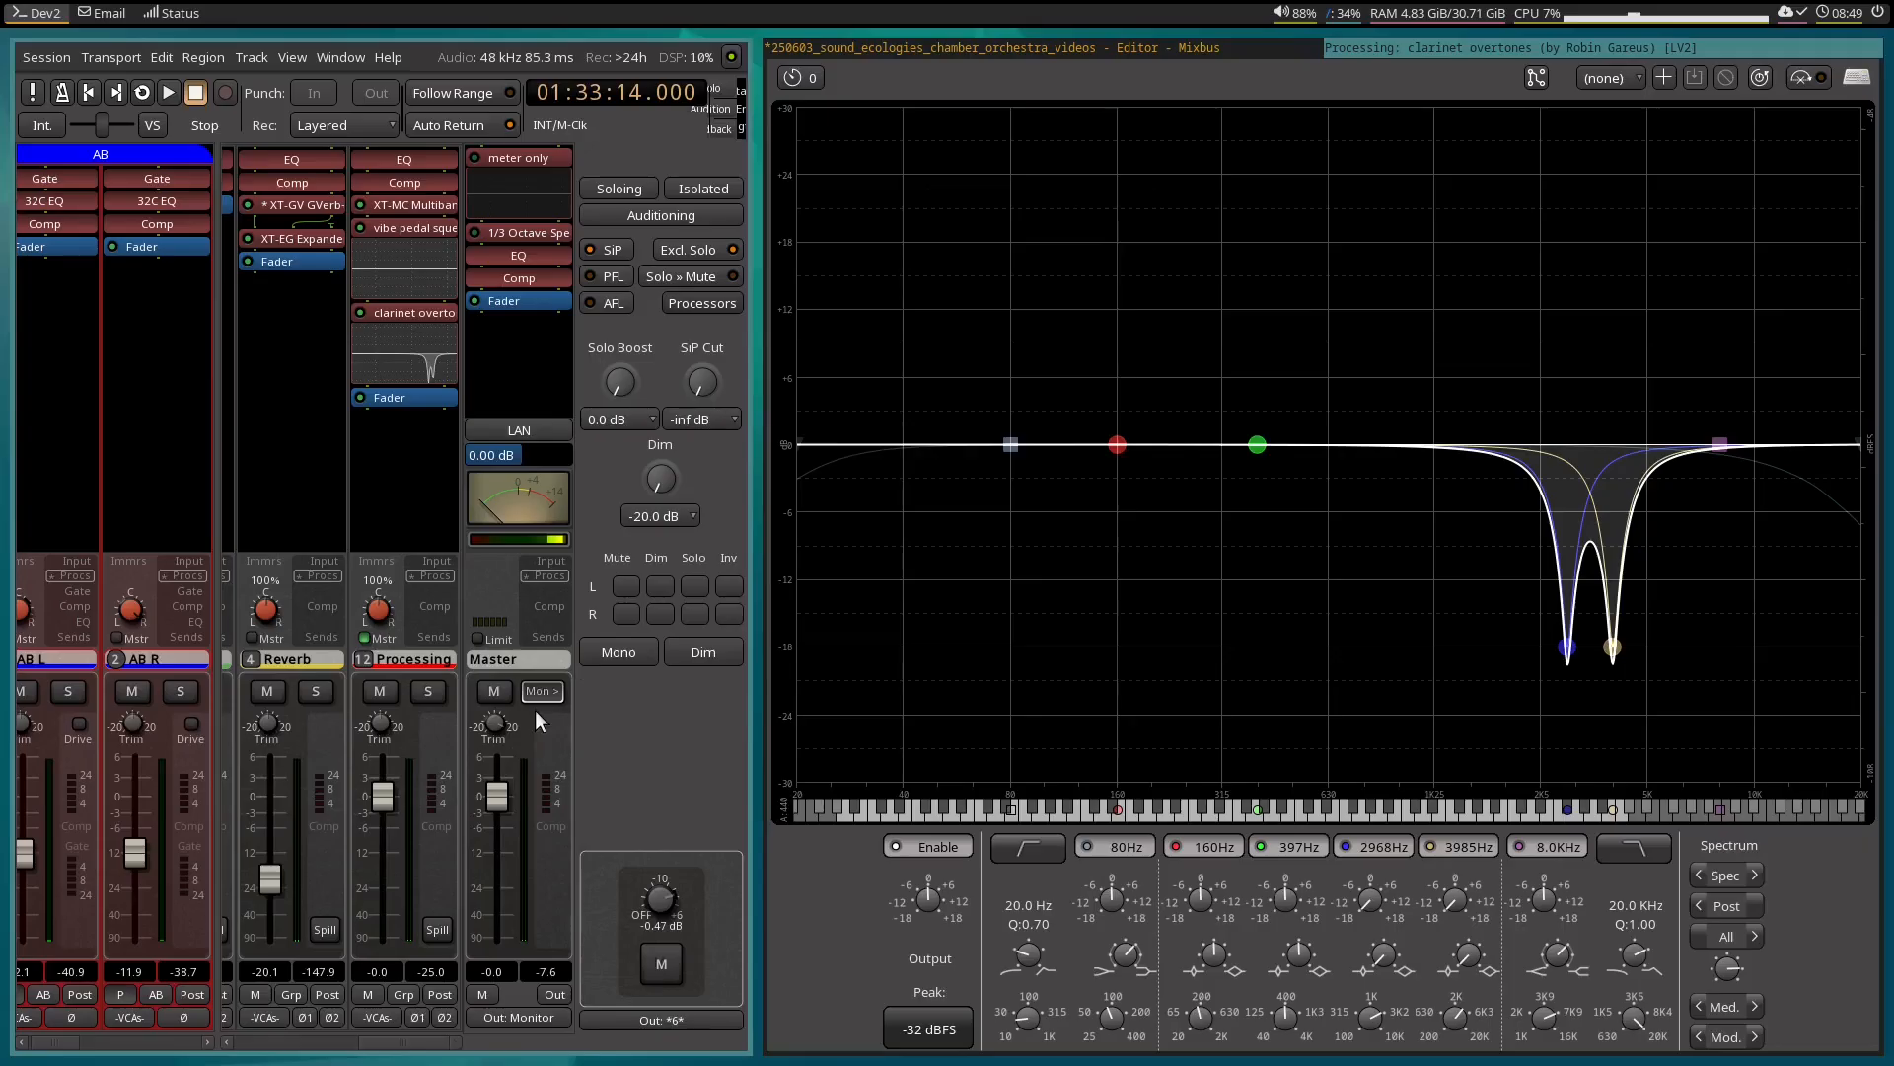
{"action": "key", "text": "space"}
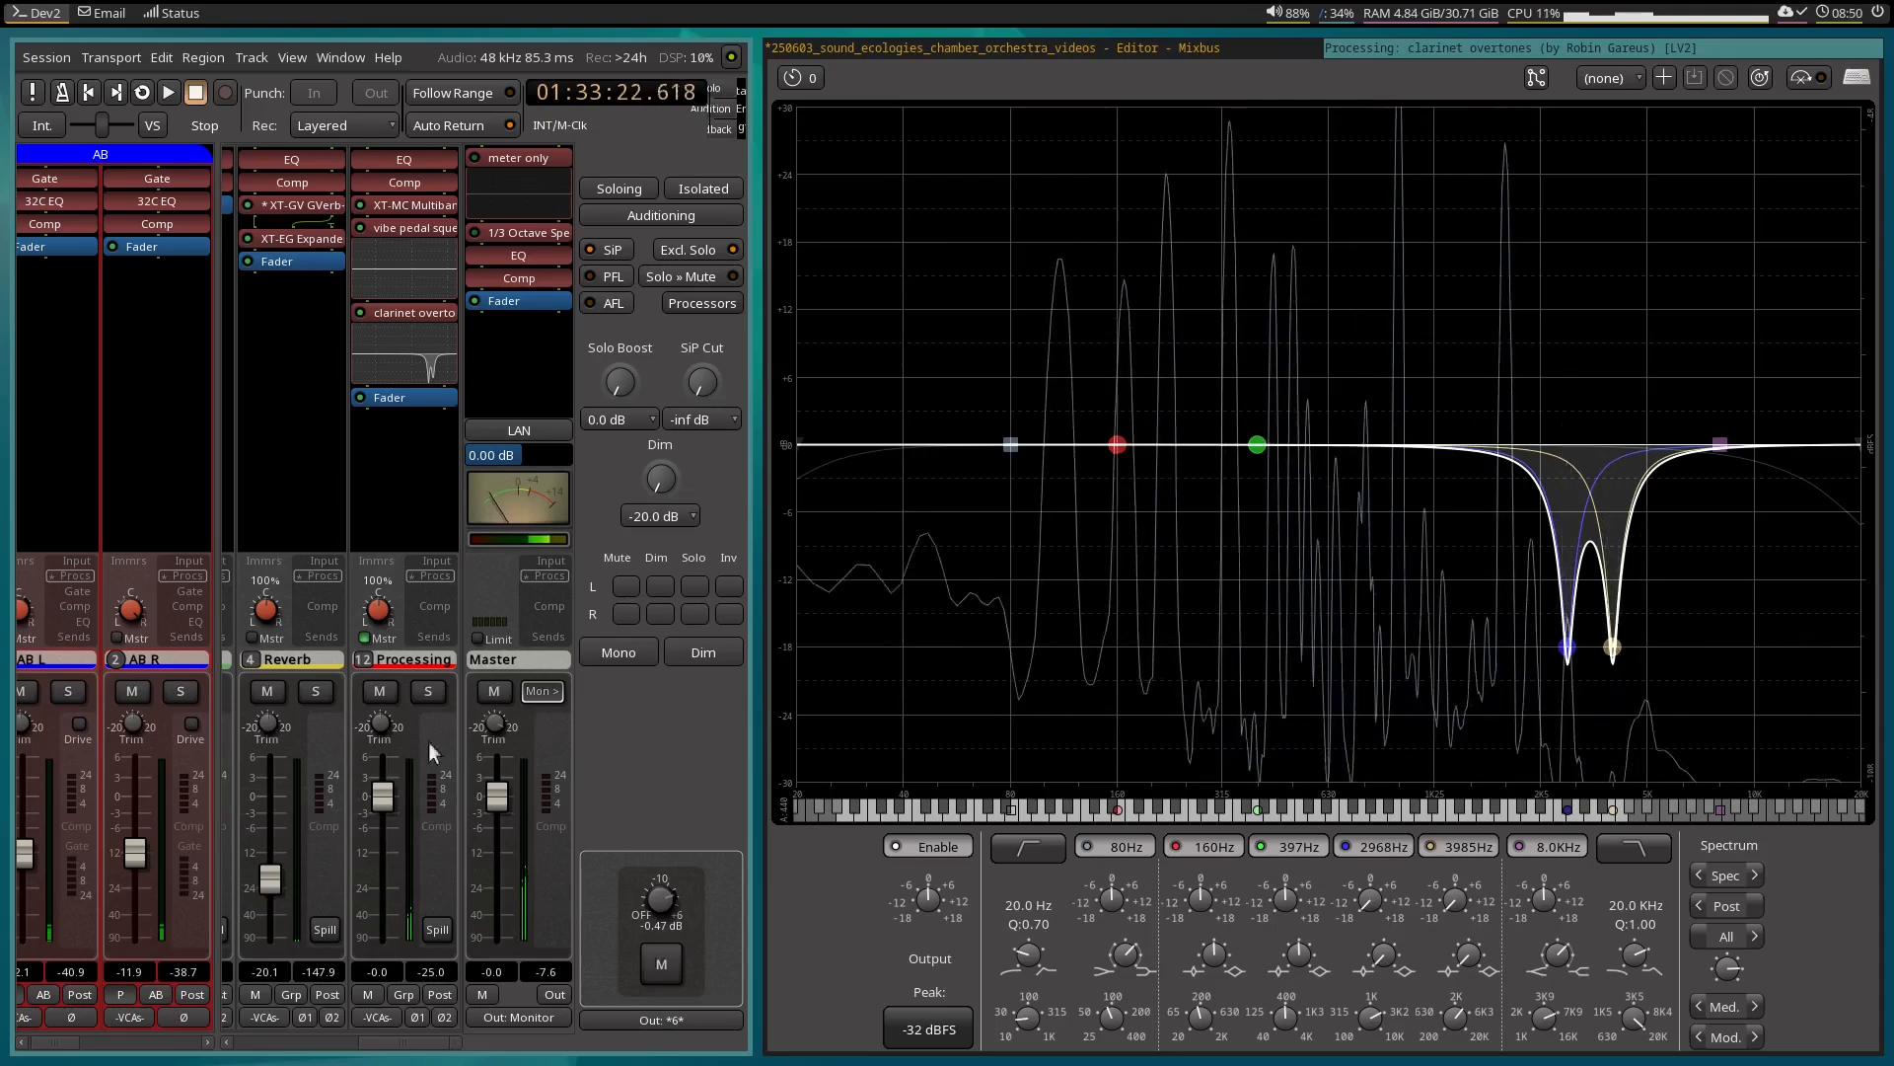
{"action": "key", "text": "space"}
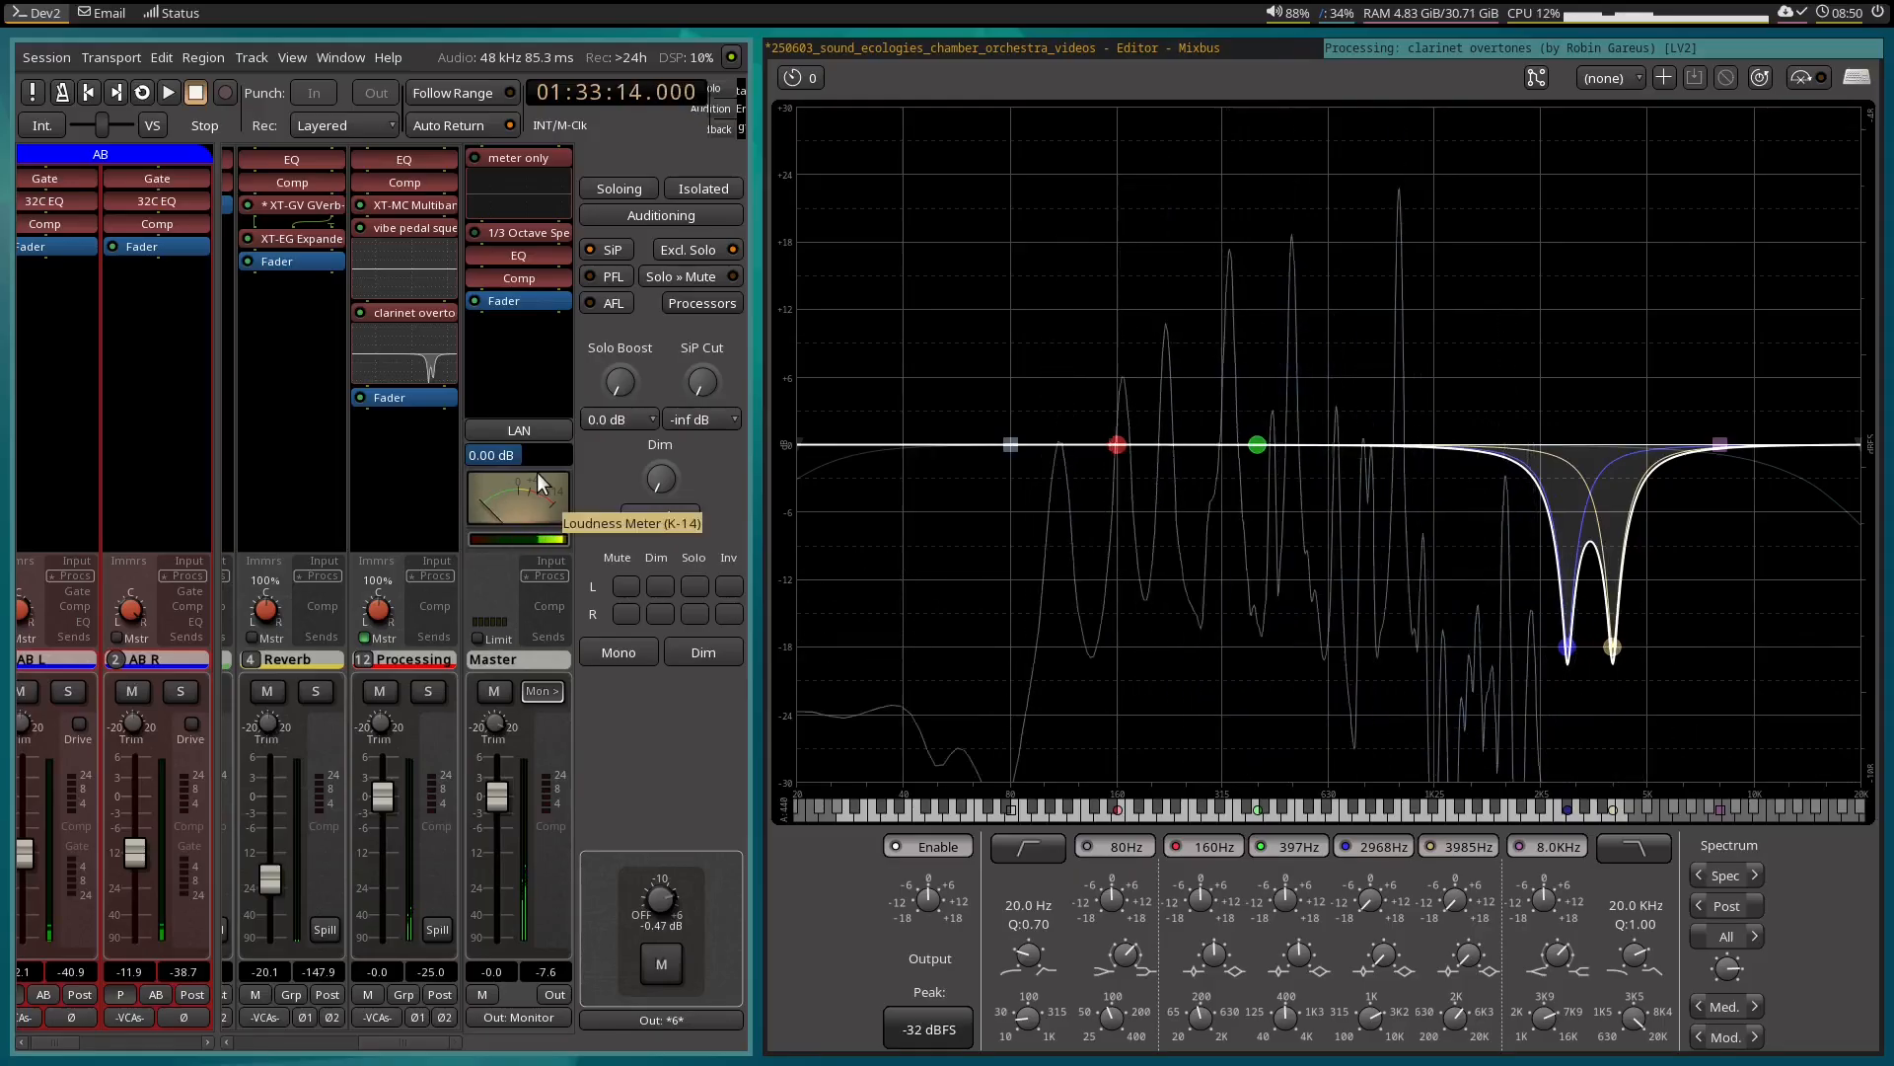
Return to the editor, play the clarinet loop to locate the harsh overtones, and place the playhead at 01:33:19.000.
{"action": "left_click", "coordinate": [1253, 54]}
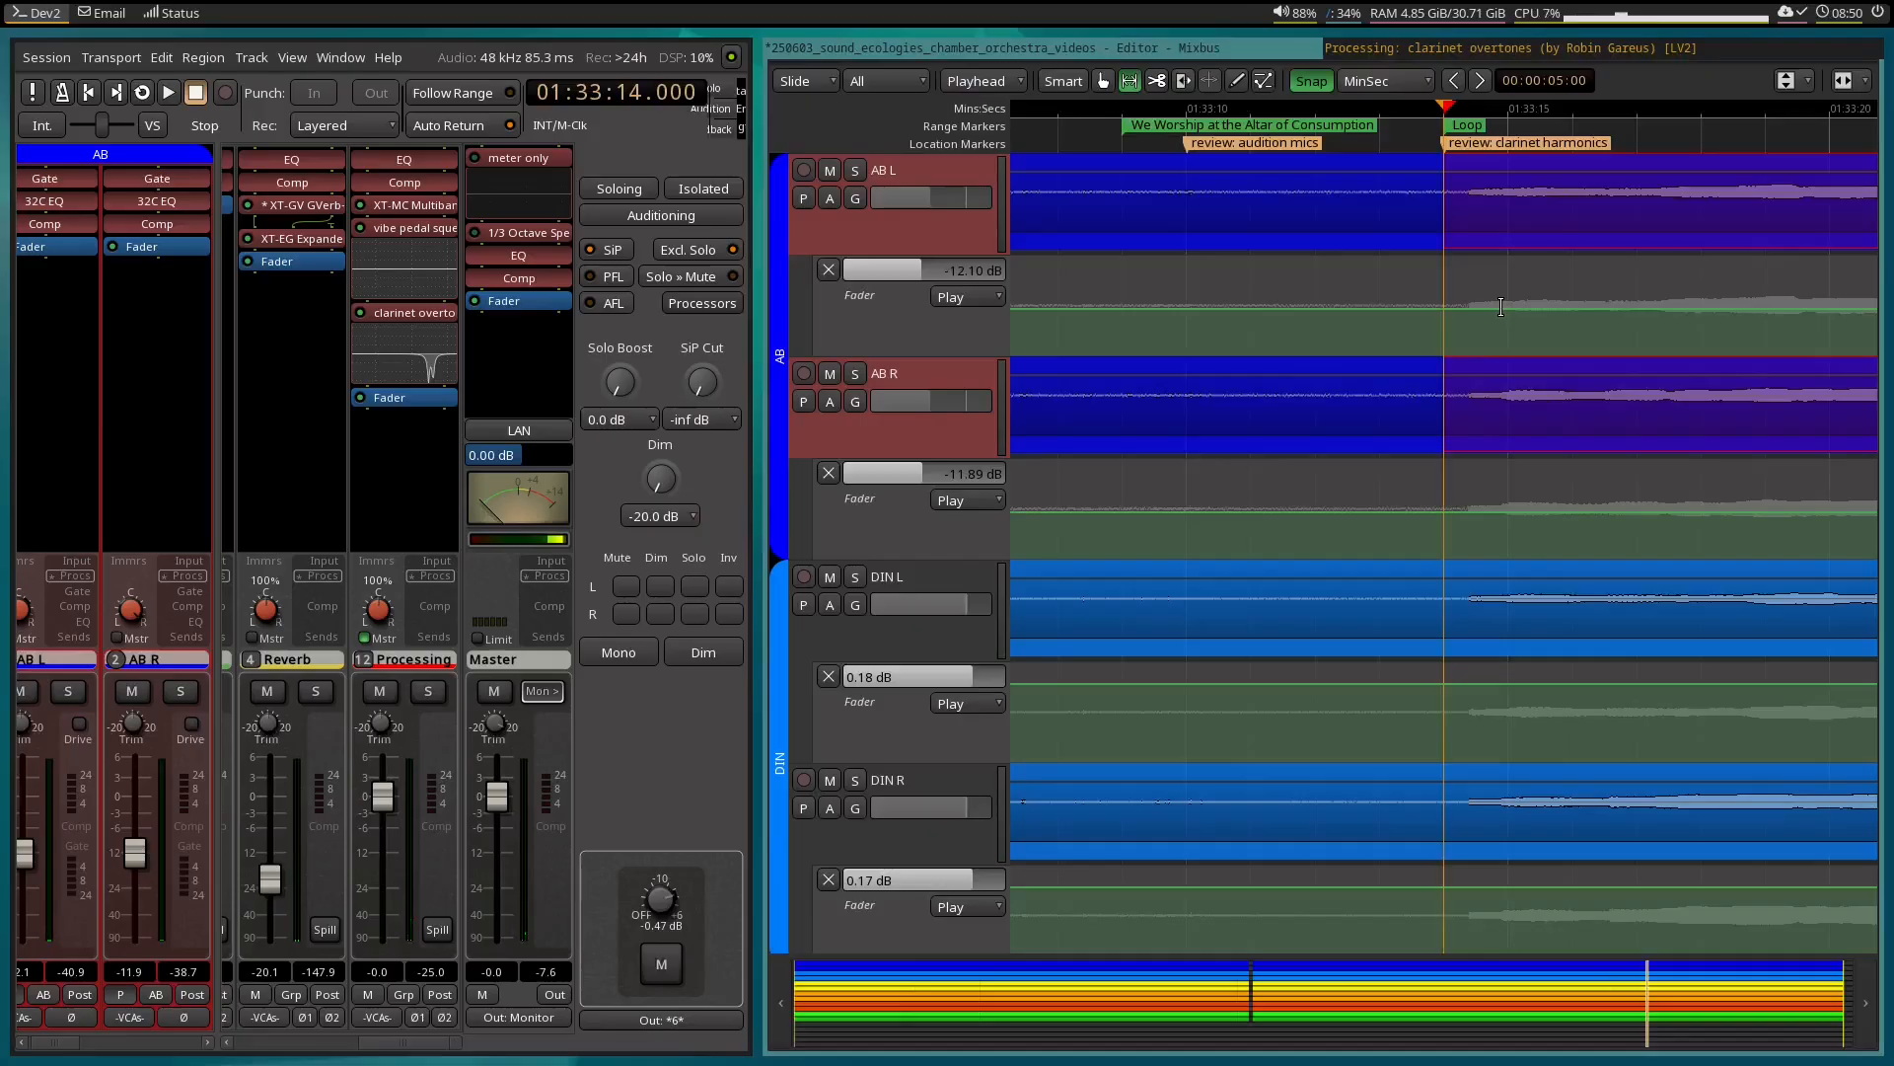
{"action": "key", "text": "space"}
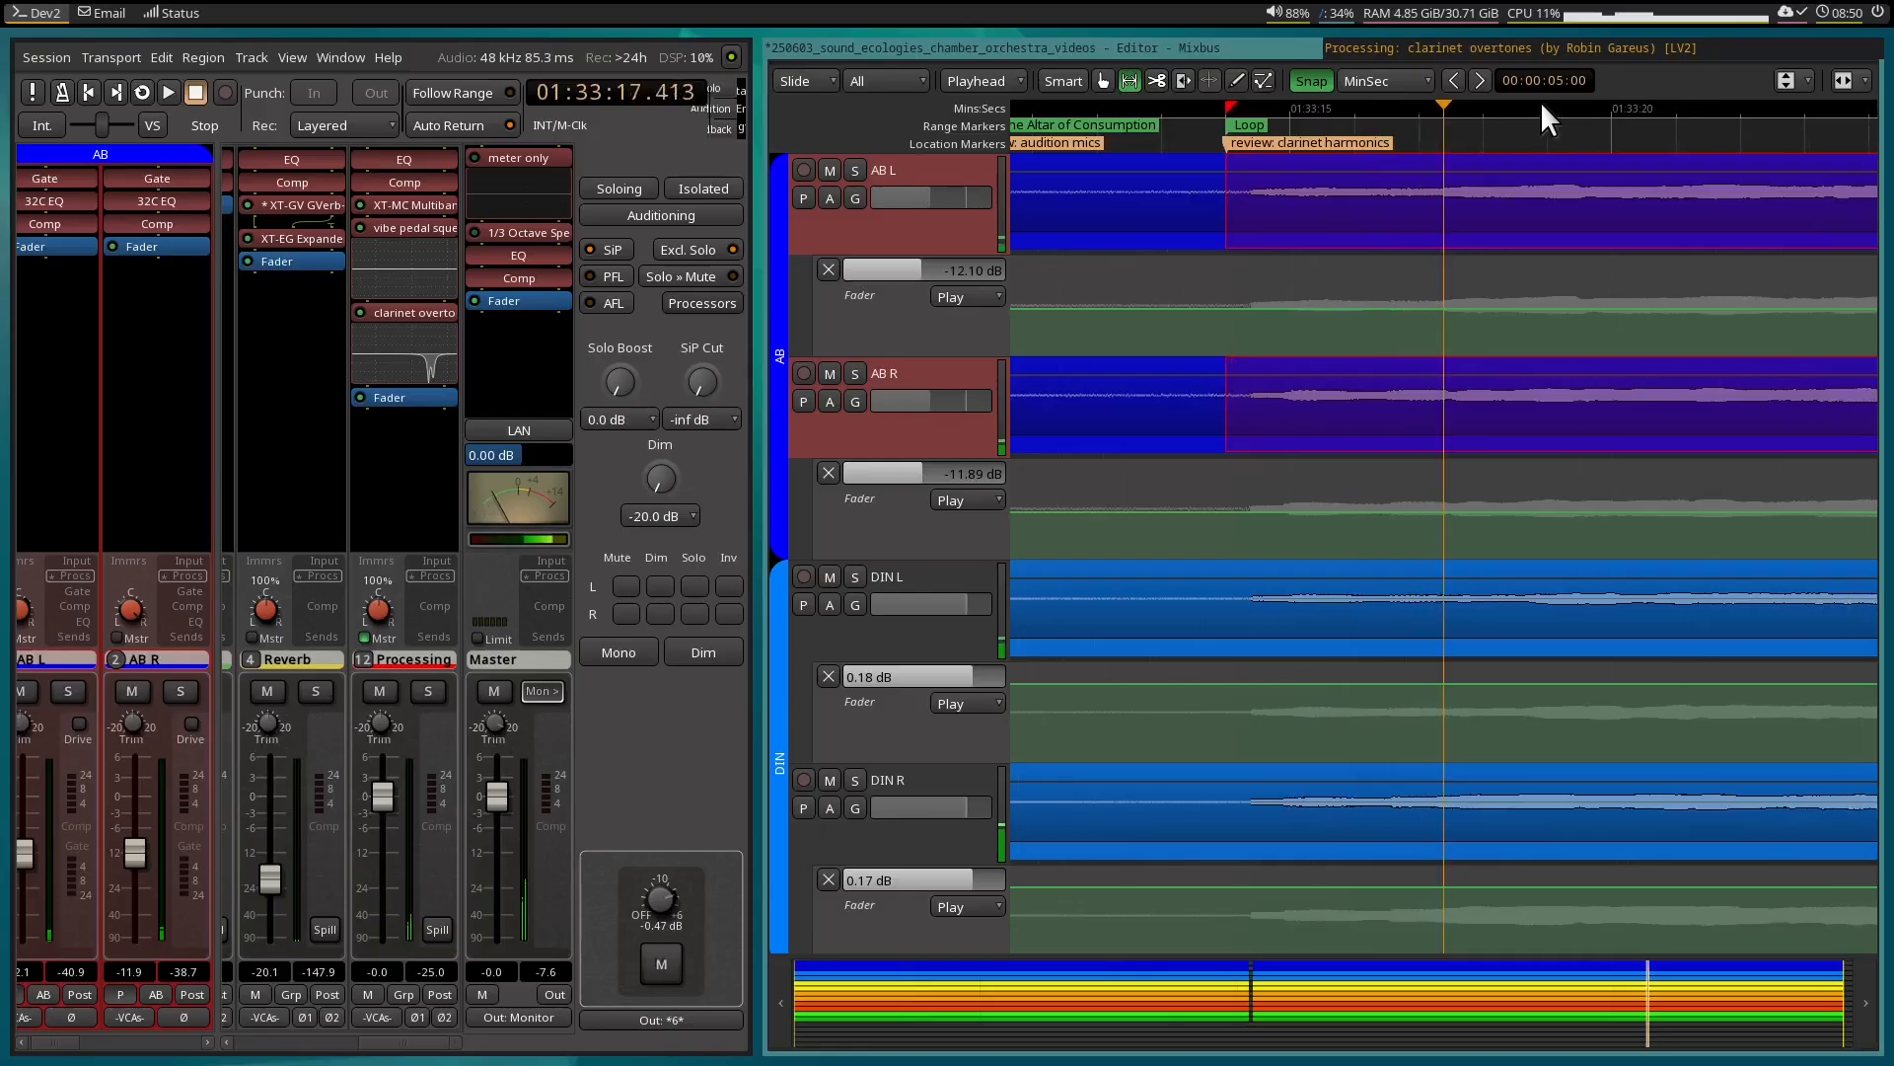
{"action": "key", "text": "space"}
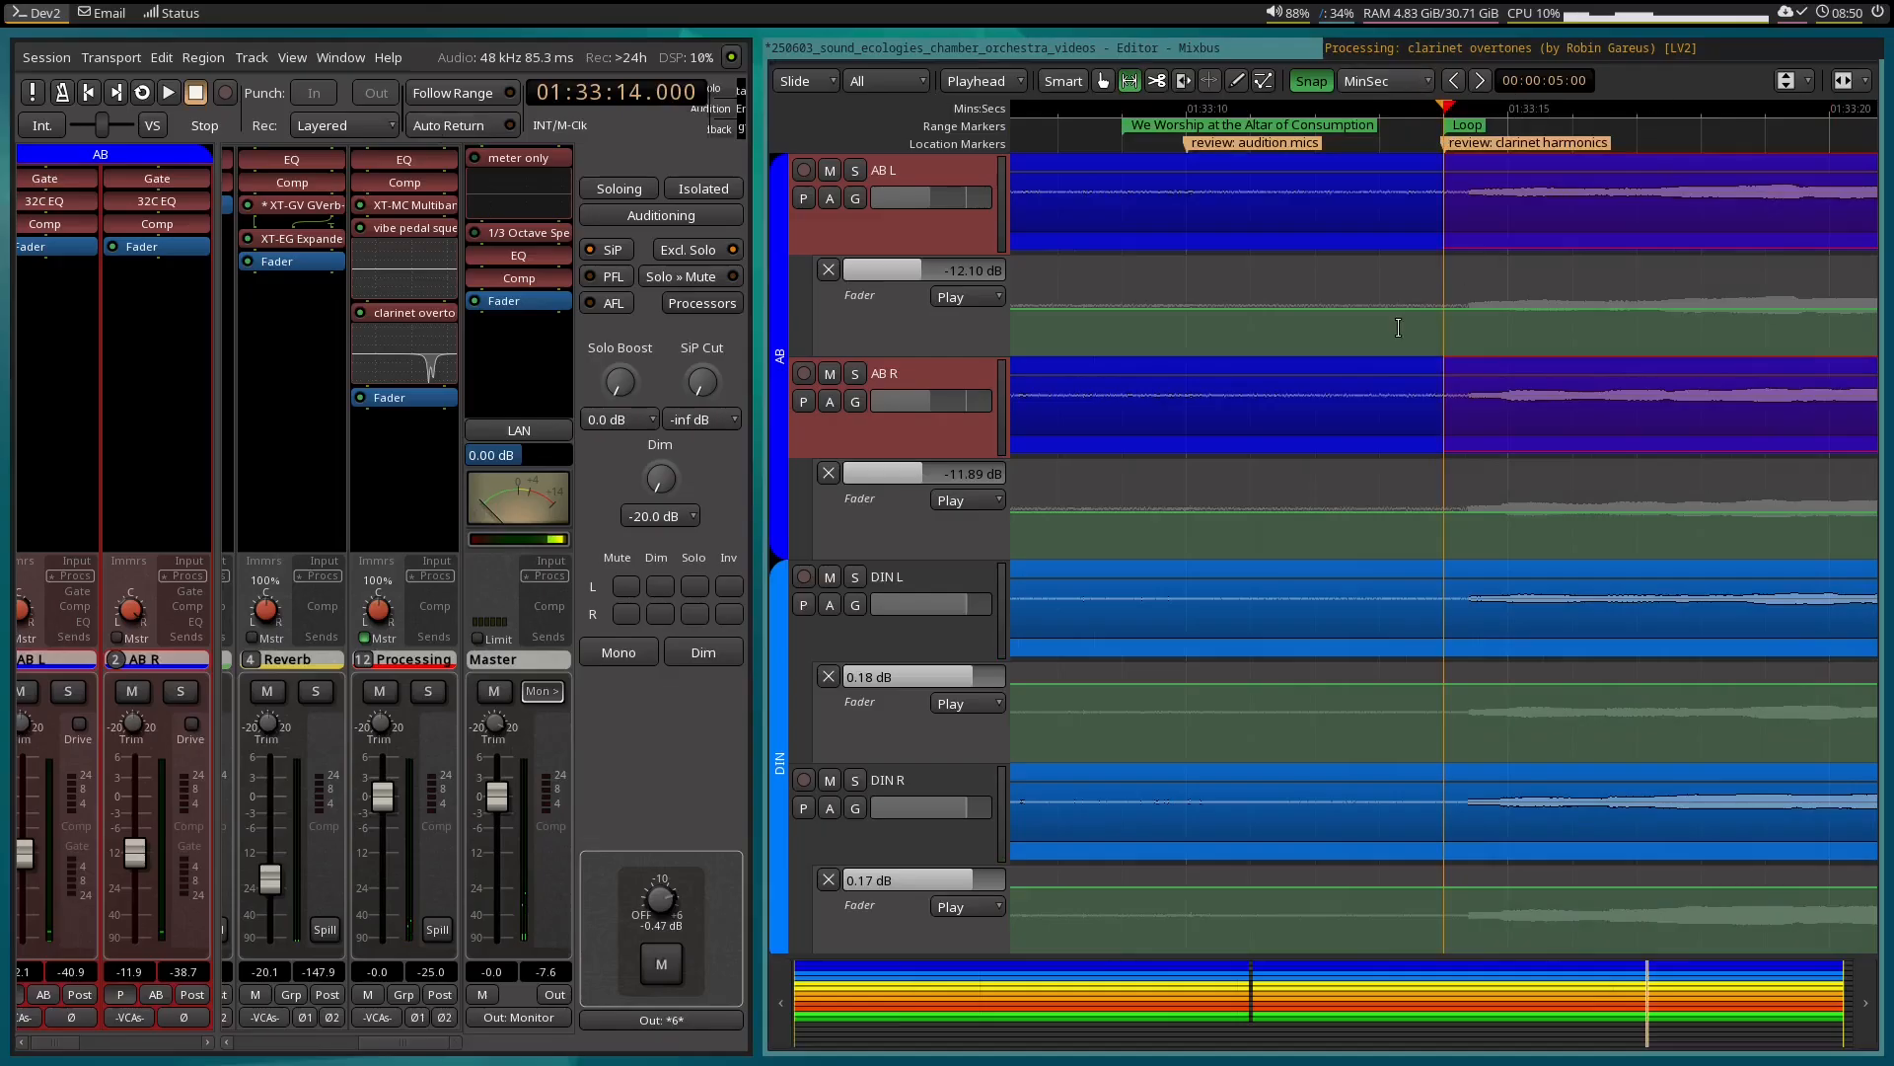
{"action": "key", "text": "space"}
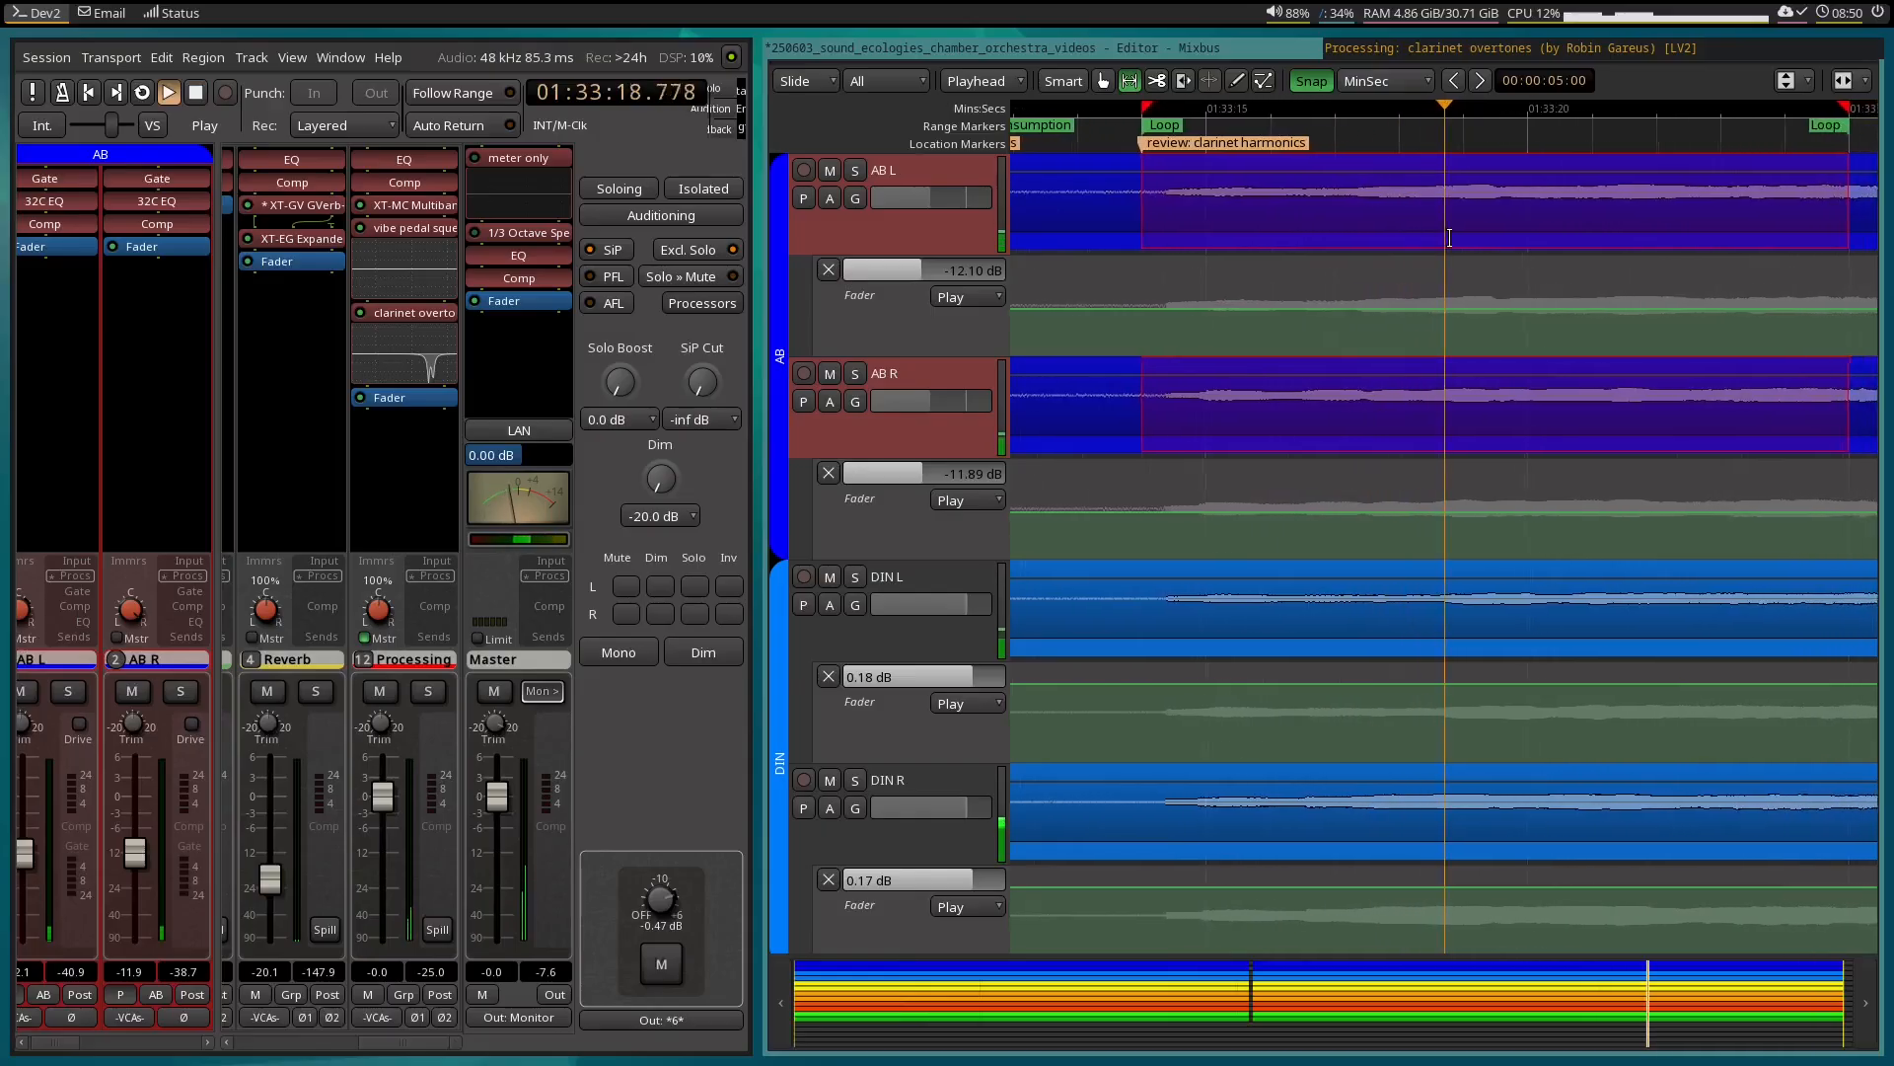
{"action": "key", "text": "space"}
{"action": "left_click_drag", "start_coordinate": [1439, 101], "coordinate": [1423, 108]}
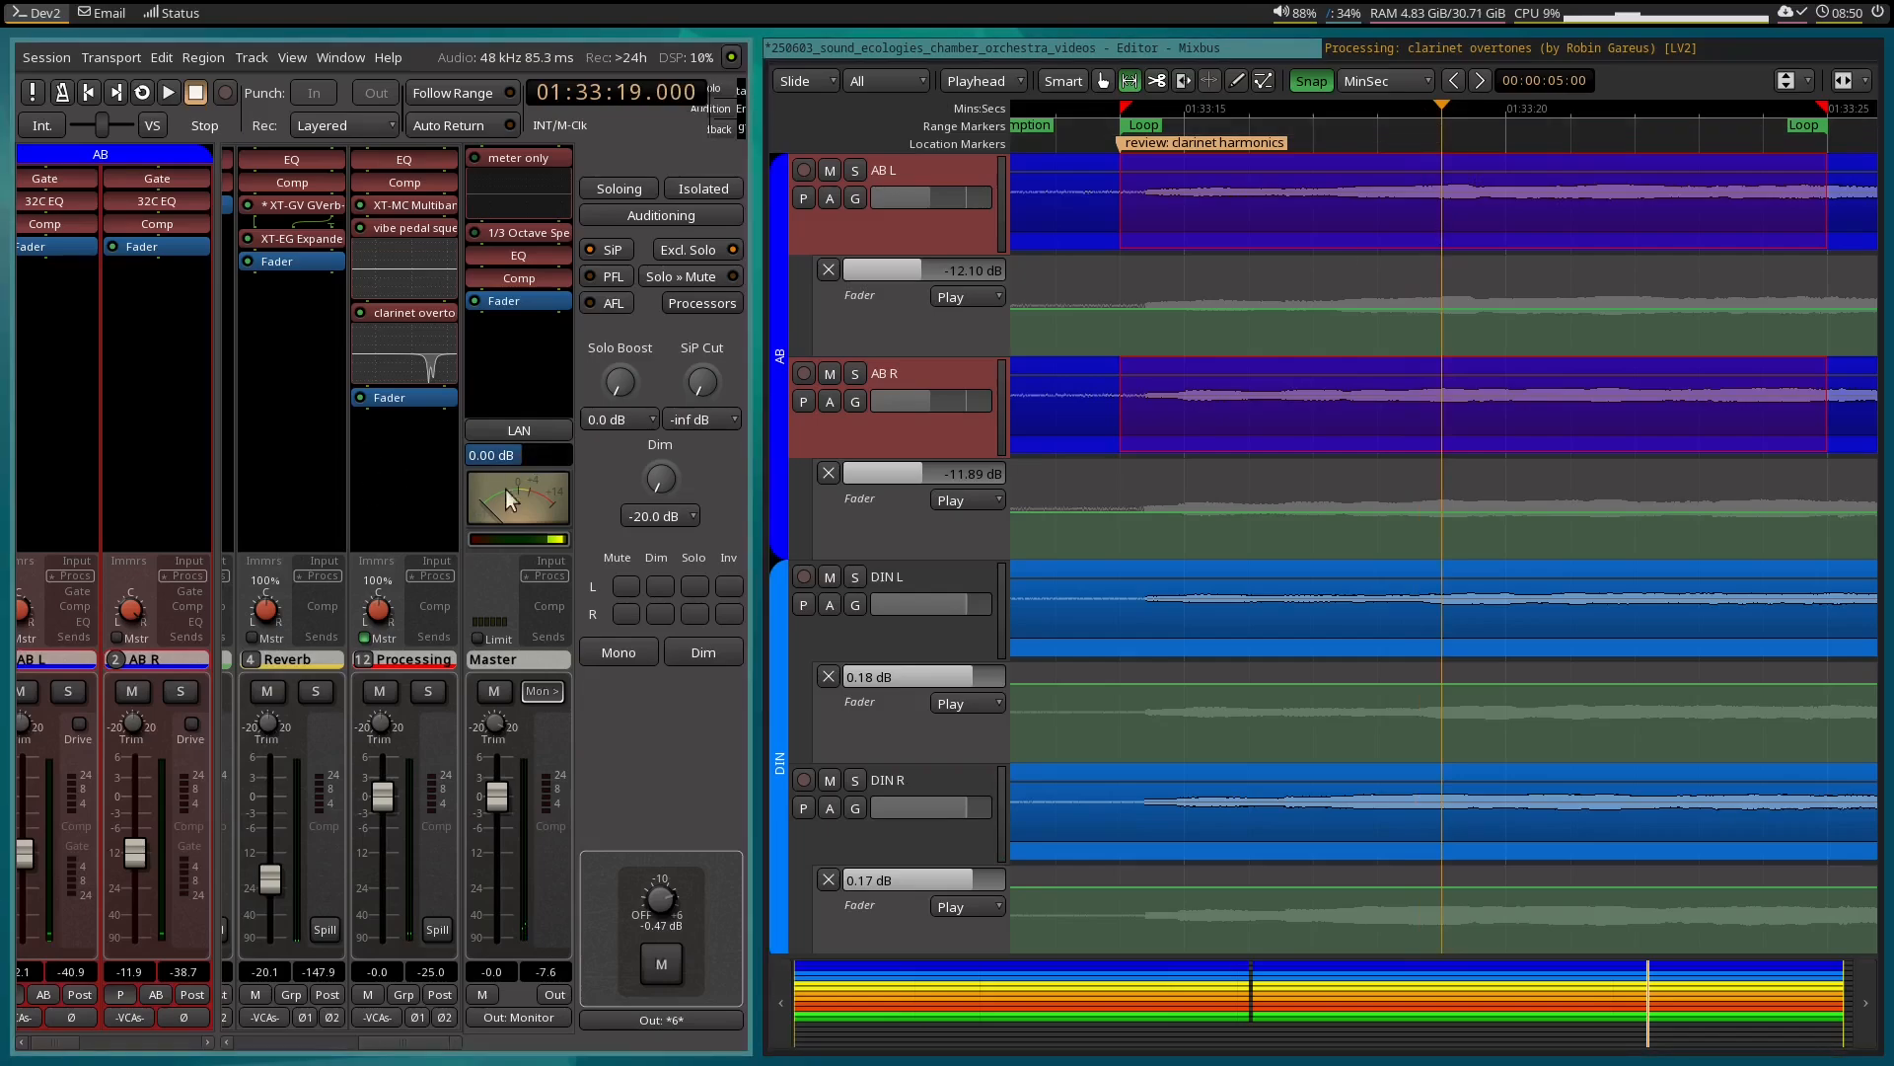
Show the clarinet overtones EQ's Gain 3 and Gain 4 automation lanes on the MB 12 : Processing bus.
{"action": "scroll", "coordinate": [1087, 675], "scroll_direction": "down", "scroll_amount": 20}
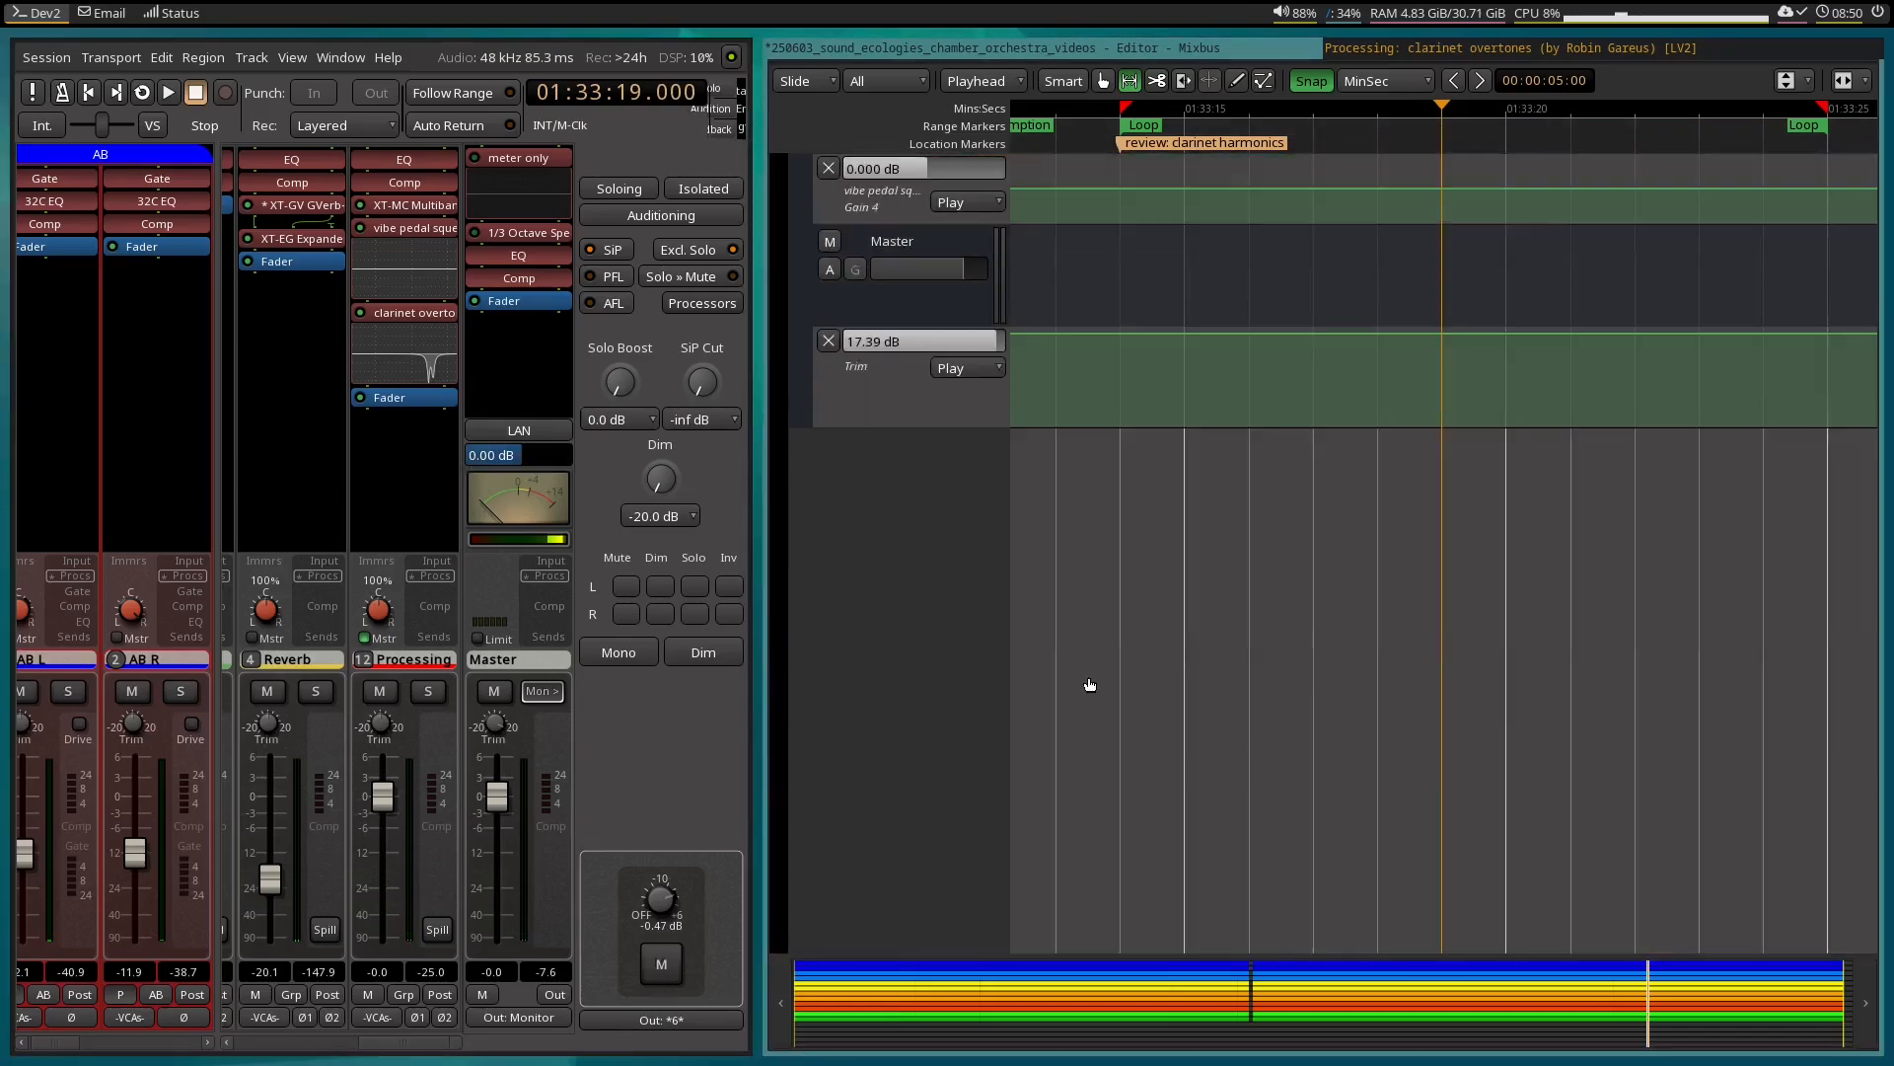
{"action": "scroll", "coordinate": [1087, 674], "scroll_direction": "down", "scroll_amount": 1}
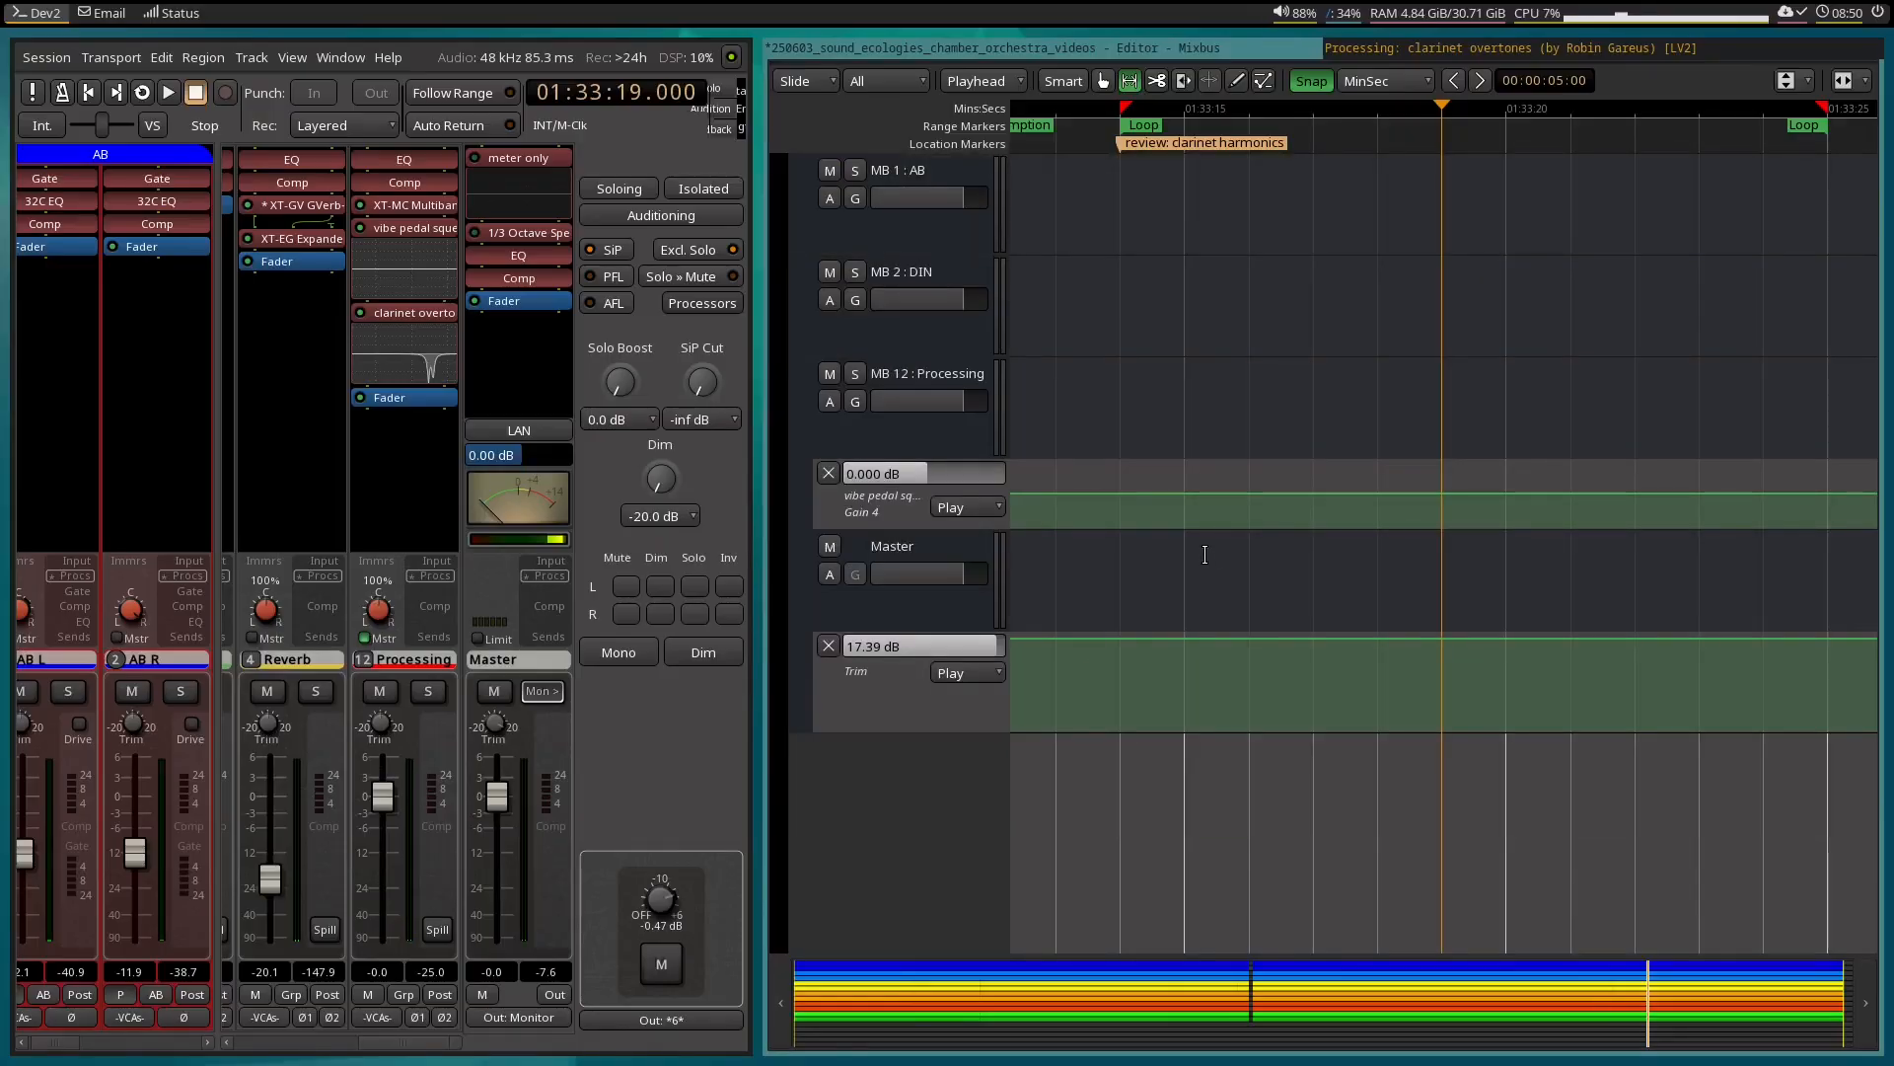
{"action": "scroll", "coordinate": [1183, 550], "scroll_direction": "up", "scroll_amount": 1}
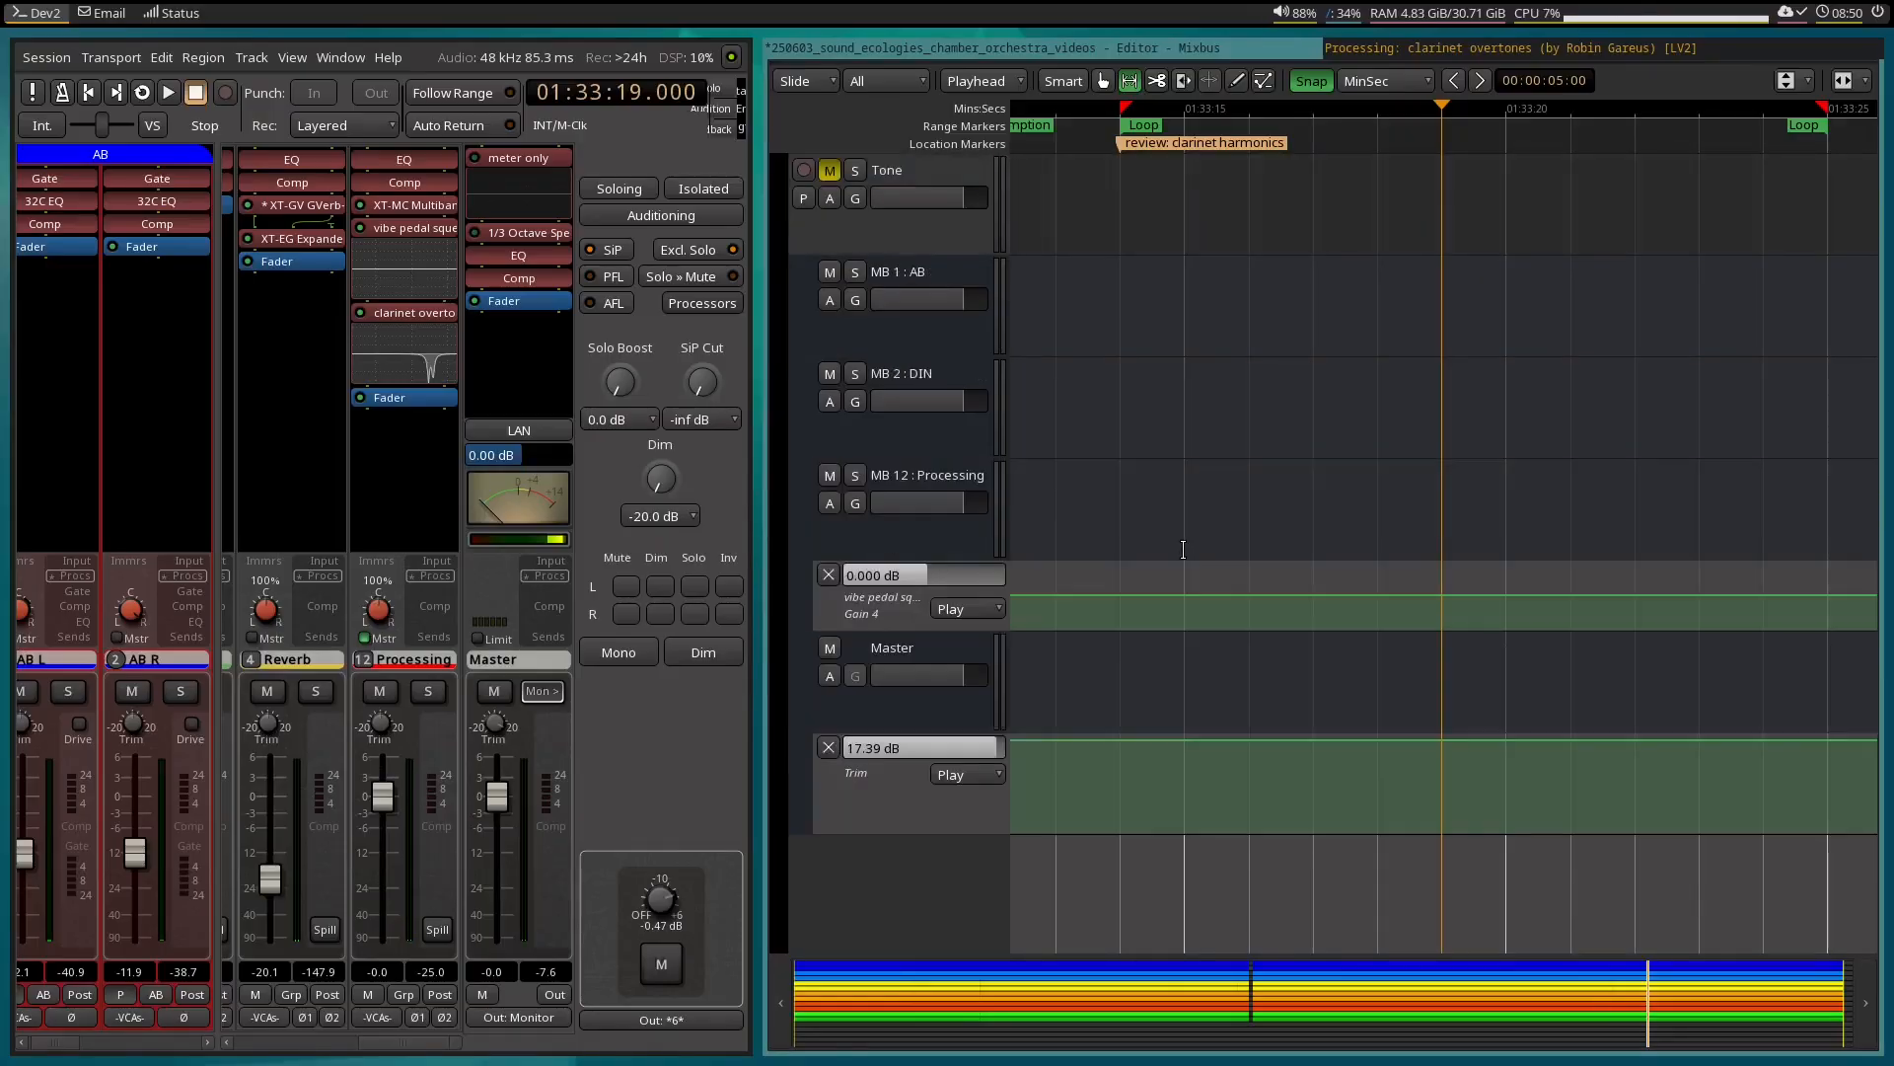
{"action": "left_click", "coordinate": [831, 502]}
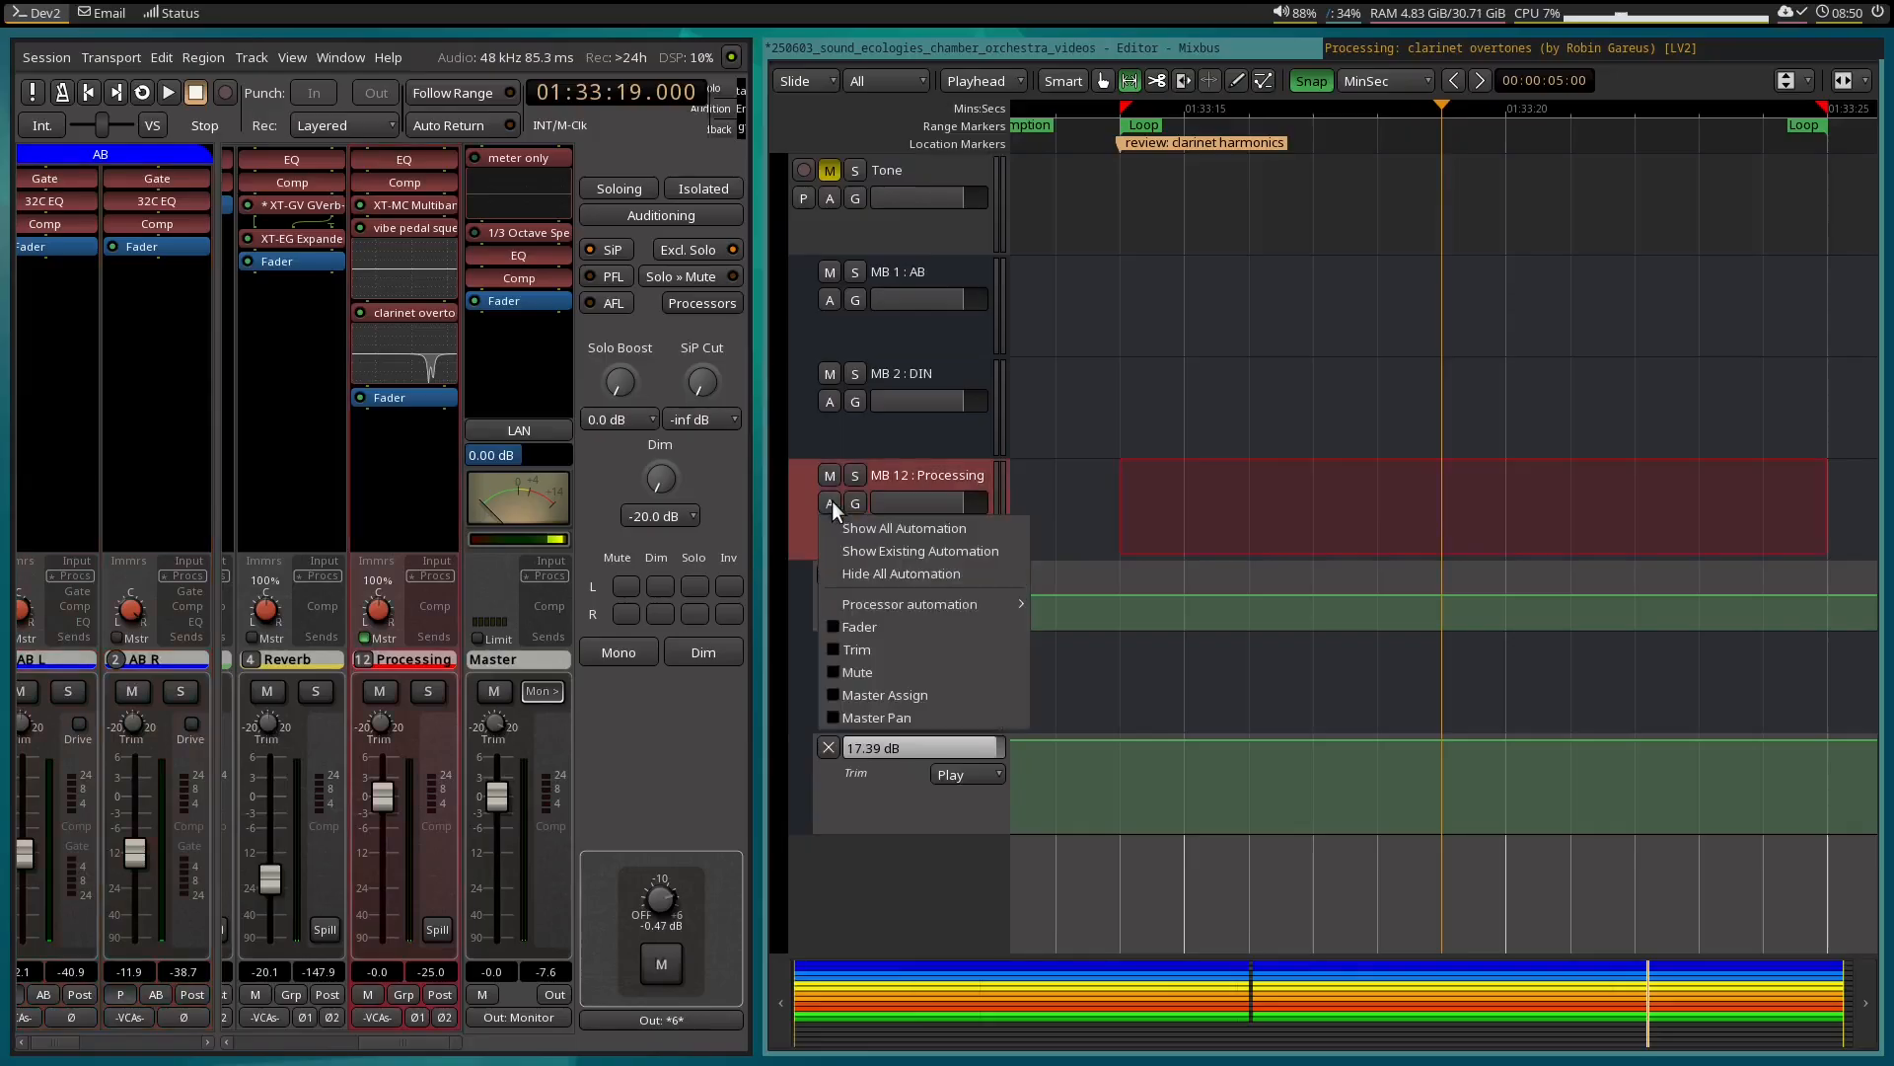
{"action": "mouse_move", "coordinate": [980, 602]}
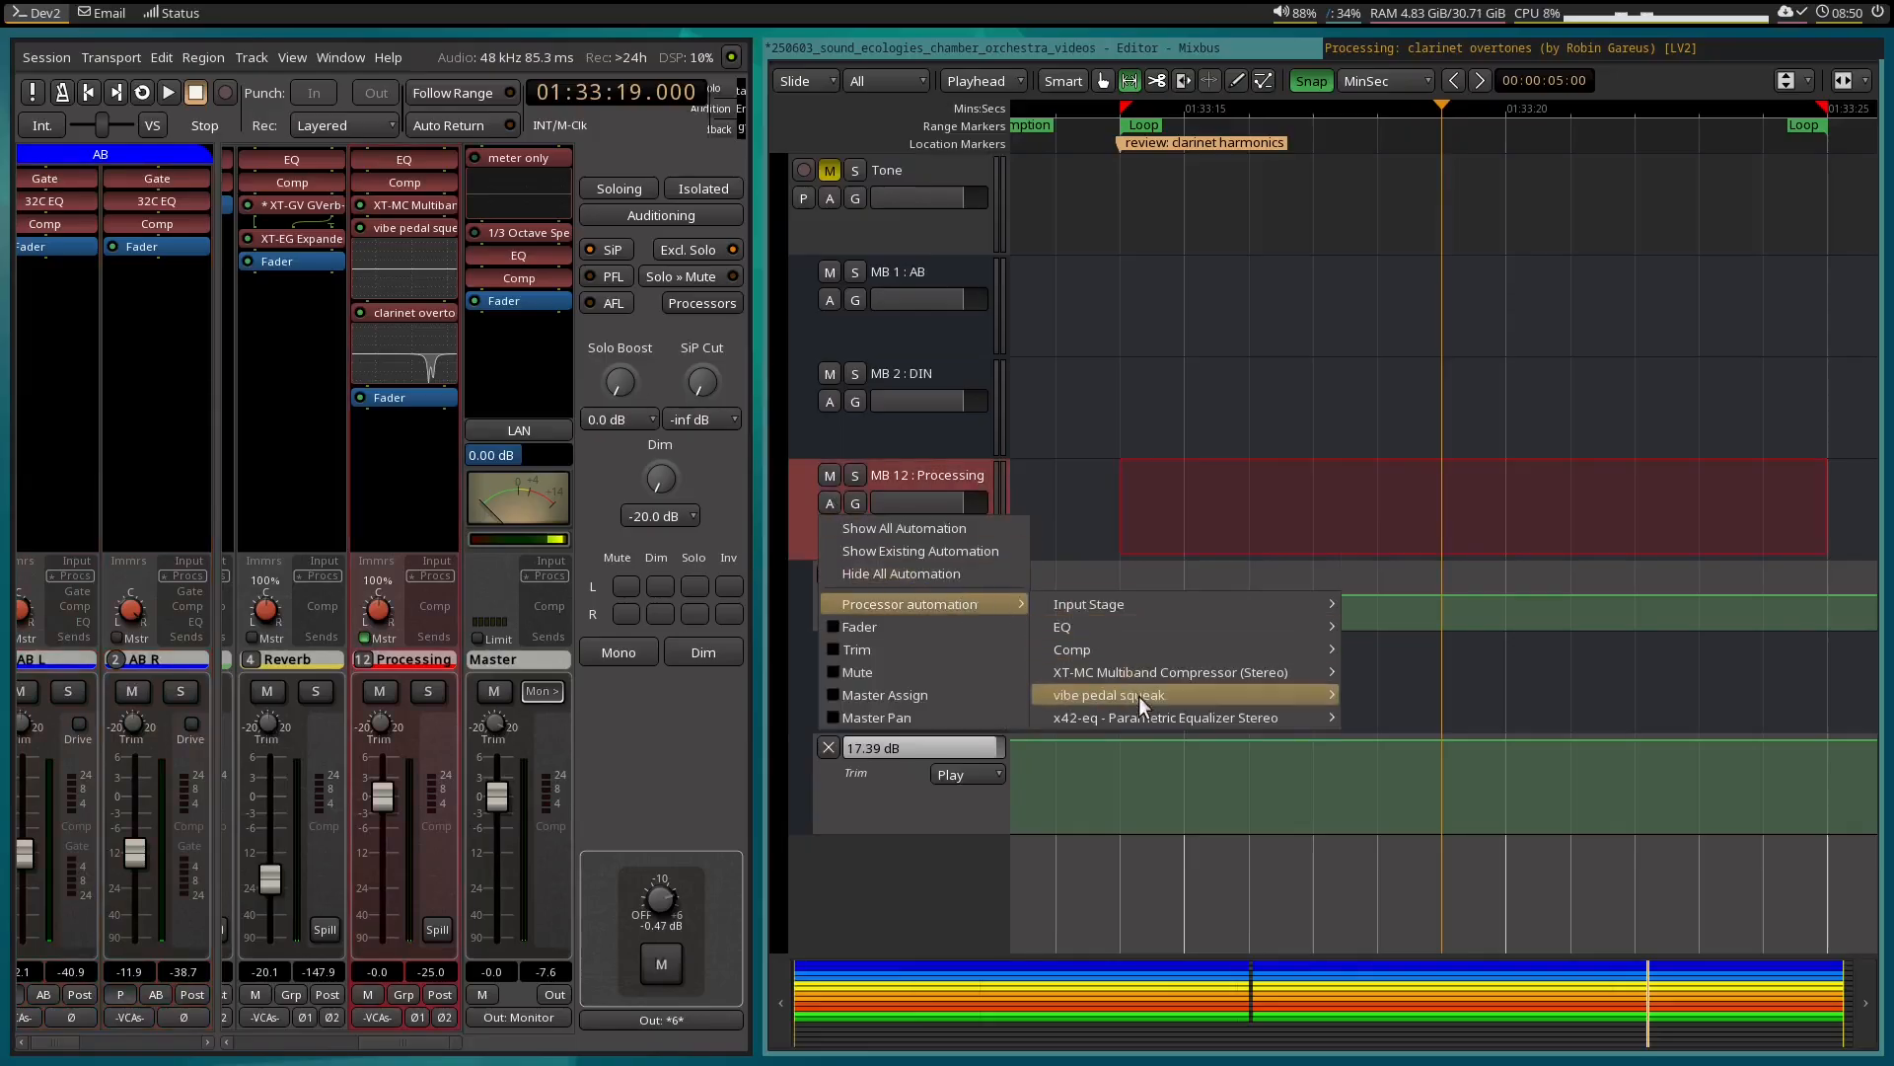
{"action": "mouse_move", "coordinate": [1138, 696]}
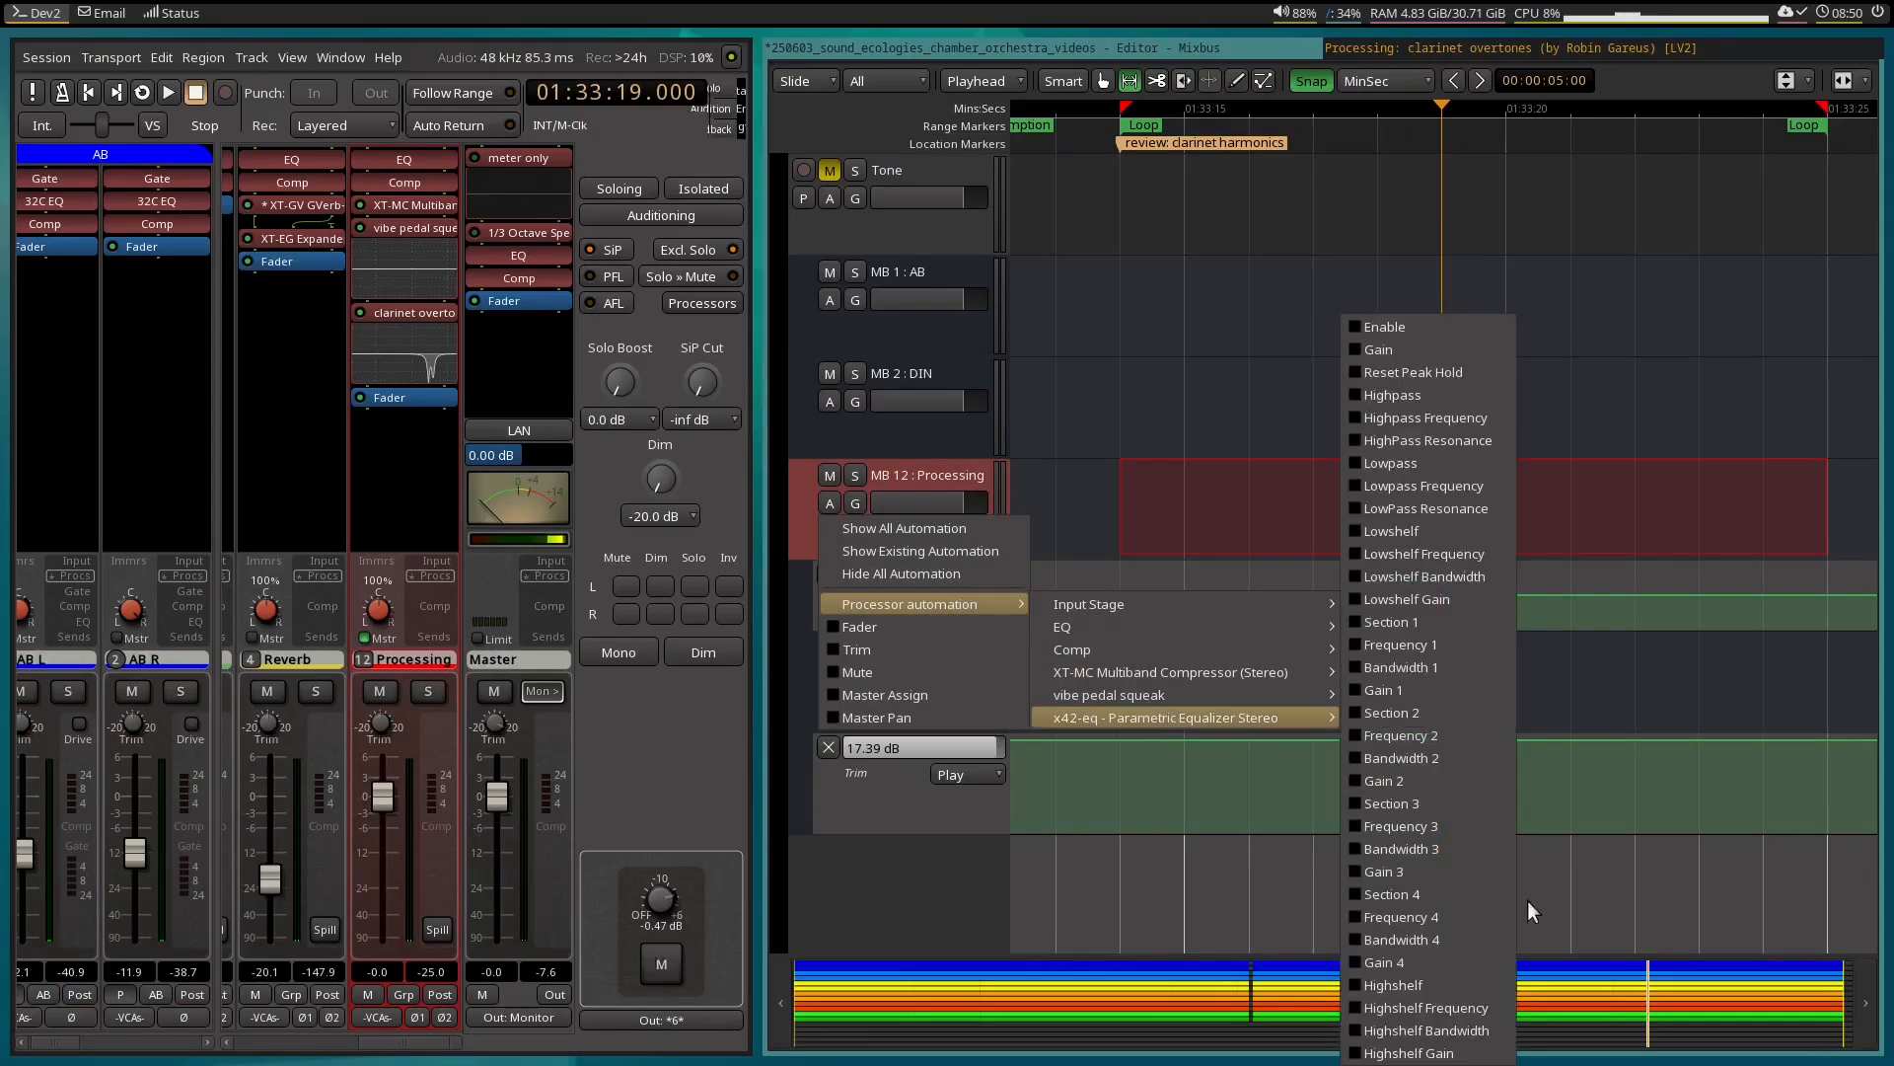
{"action": "left_click", "coordinate": [1474, 868]}
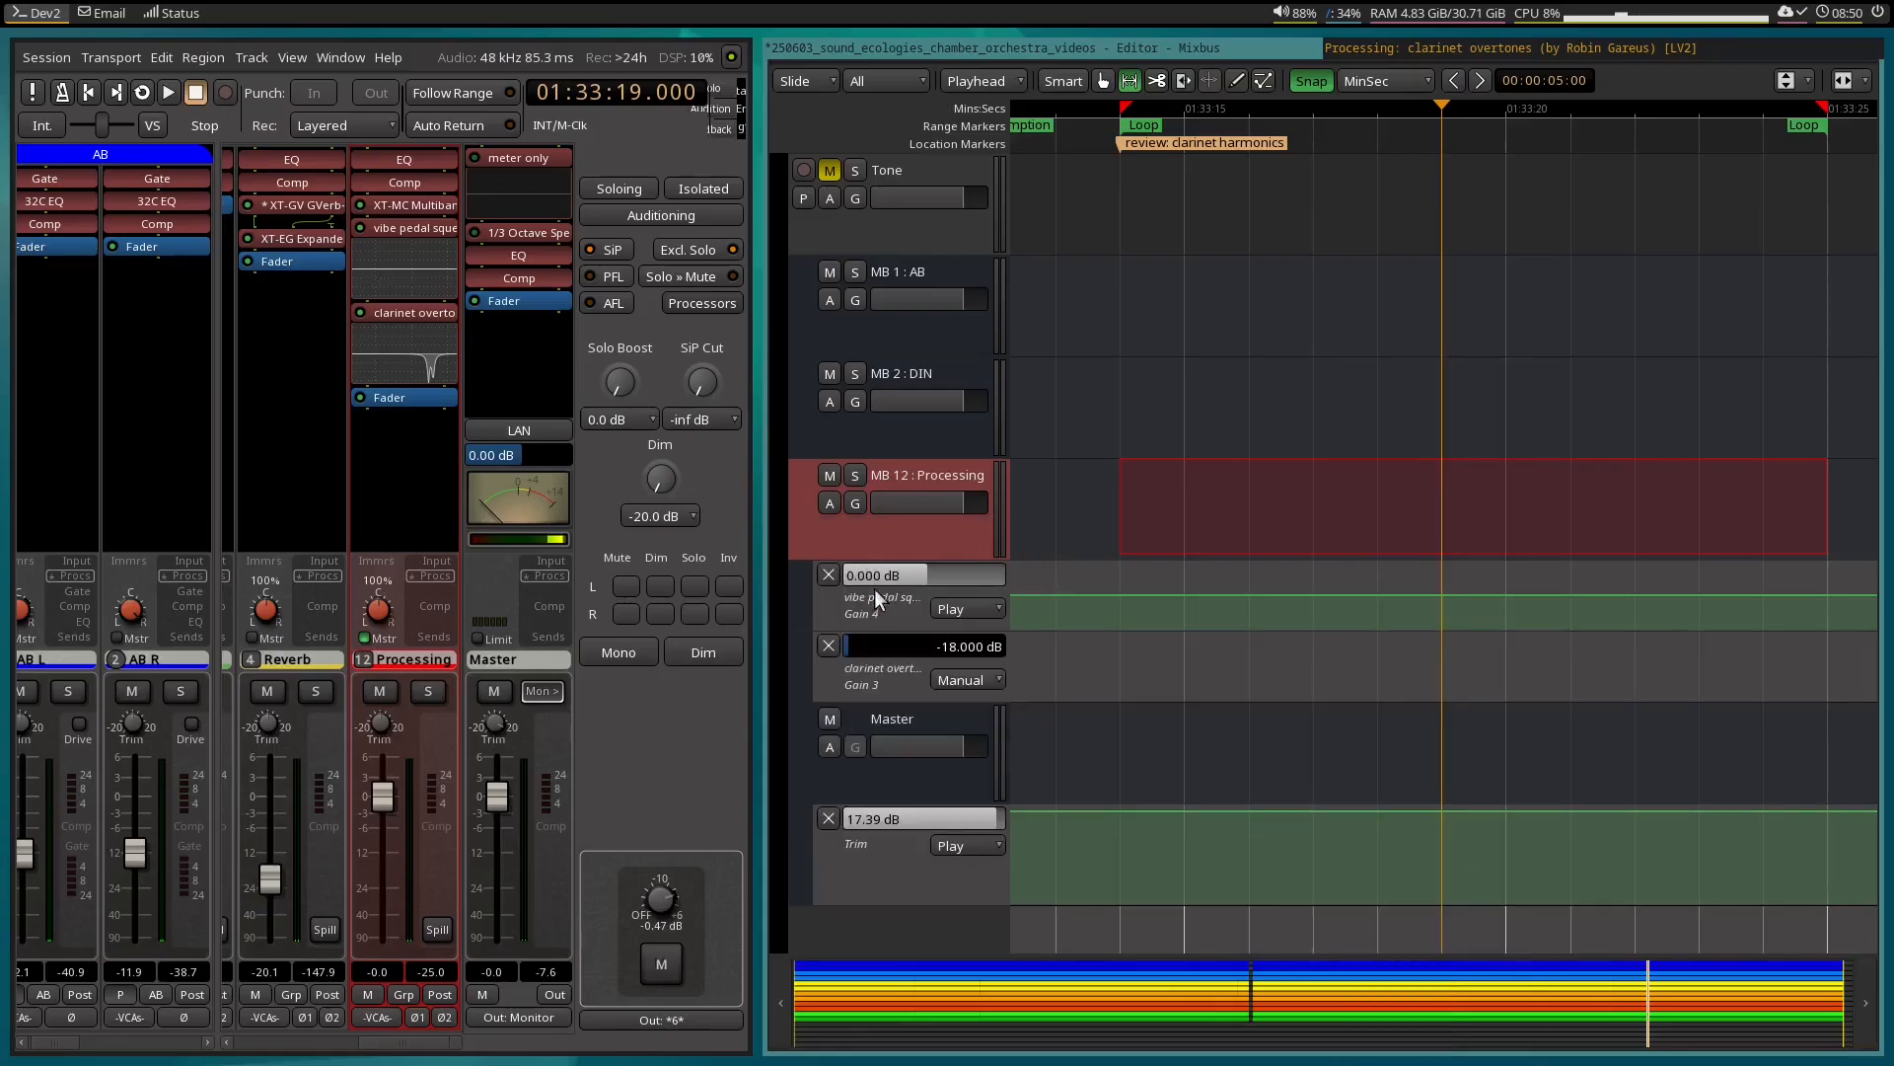
{"action": "left_click", "coordinate": [829, 504]}
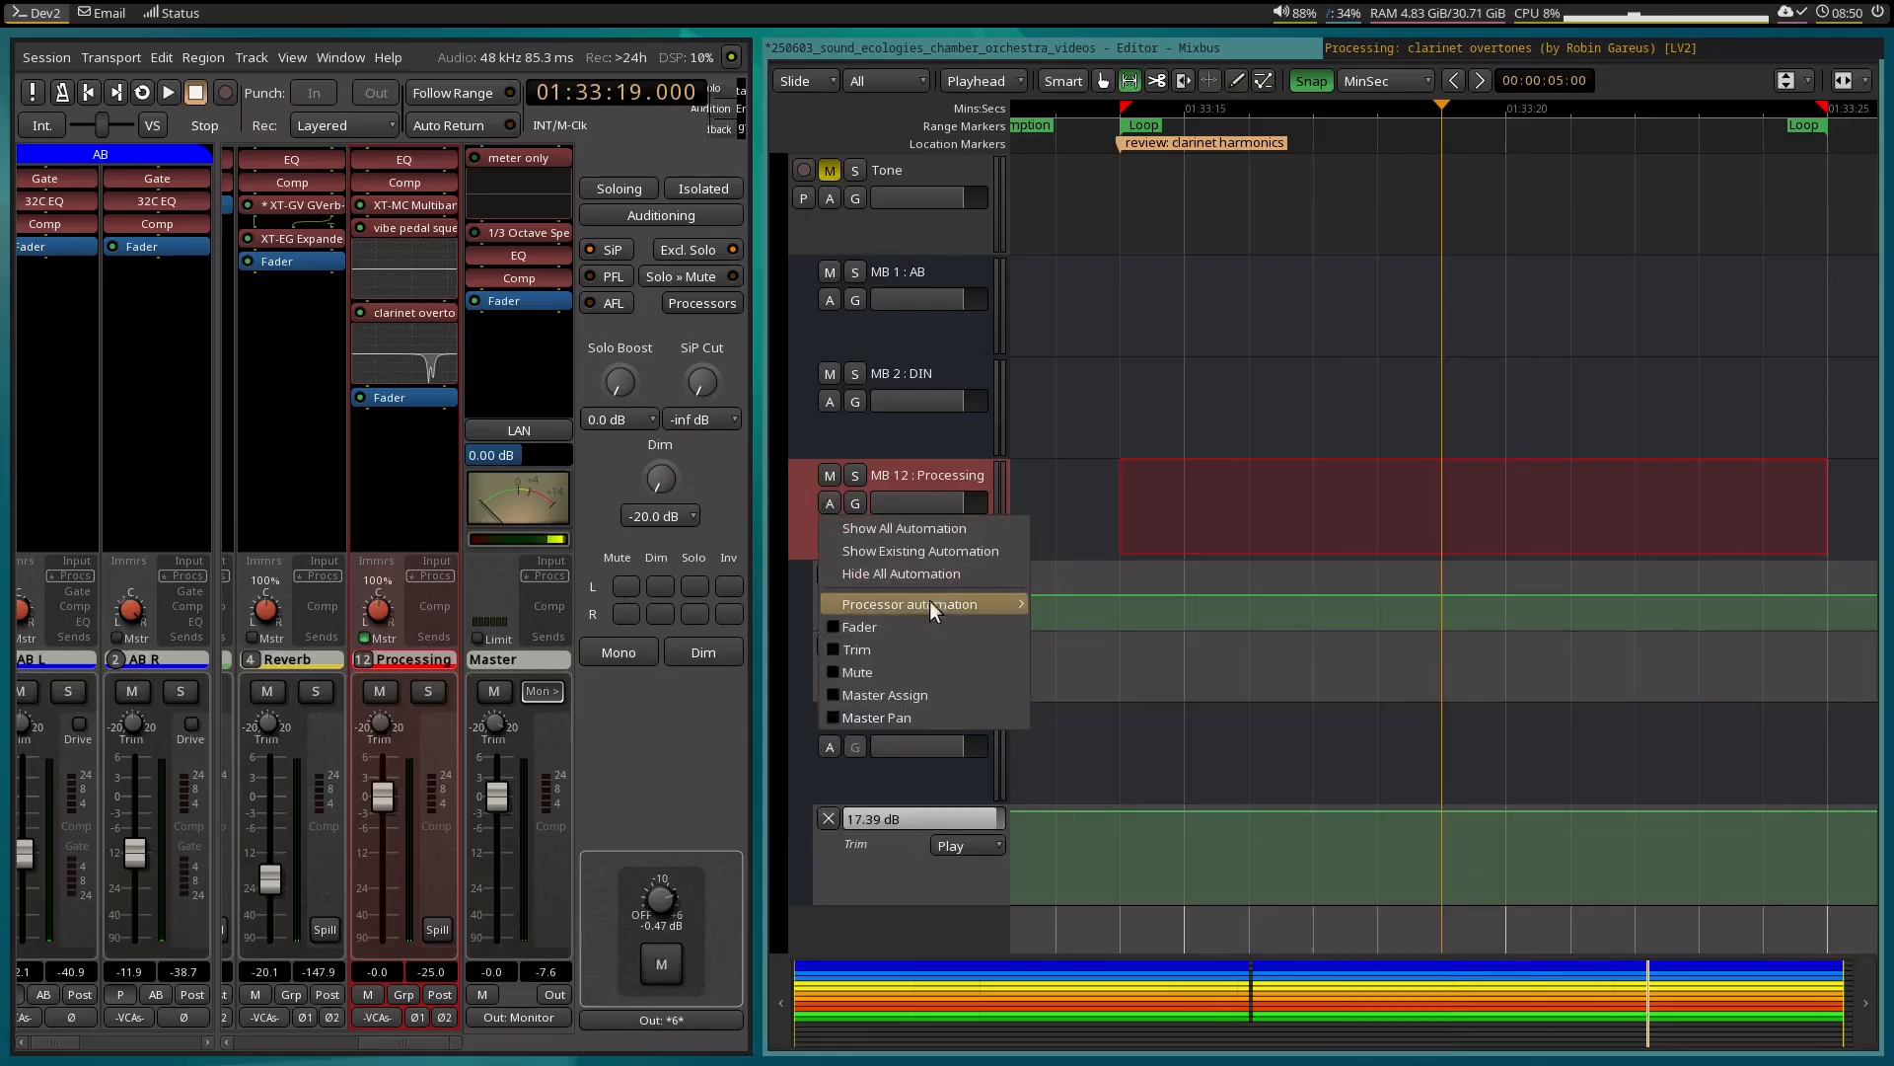
{"action": "mouse_move", "coordinate": [929, 602]}
{"action": "mouse_move", "coordinate": [1168, 711]}
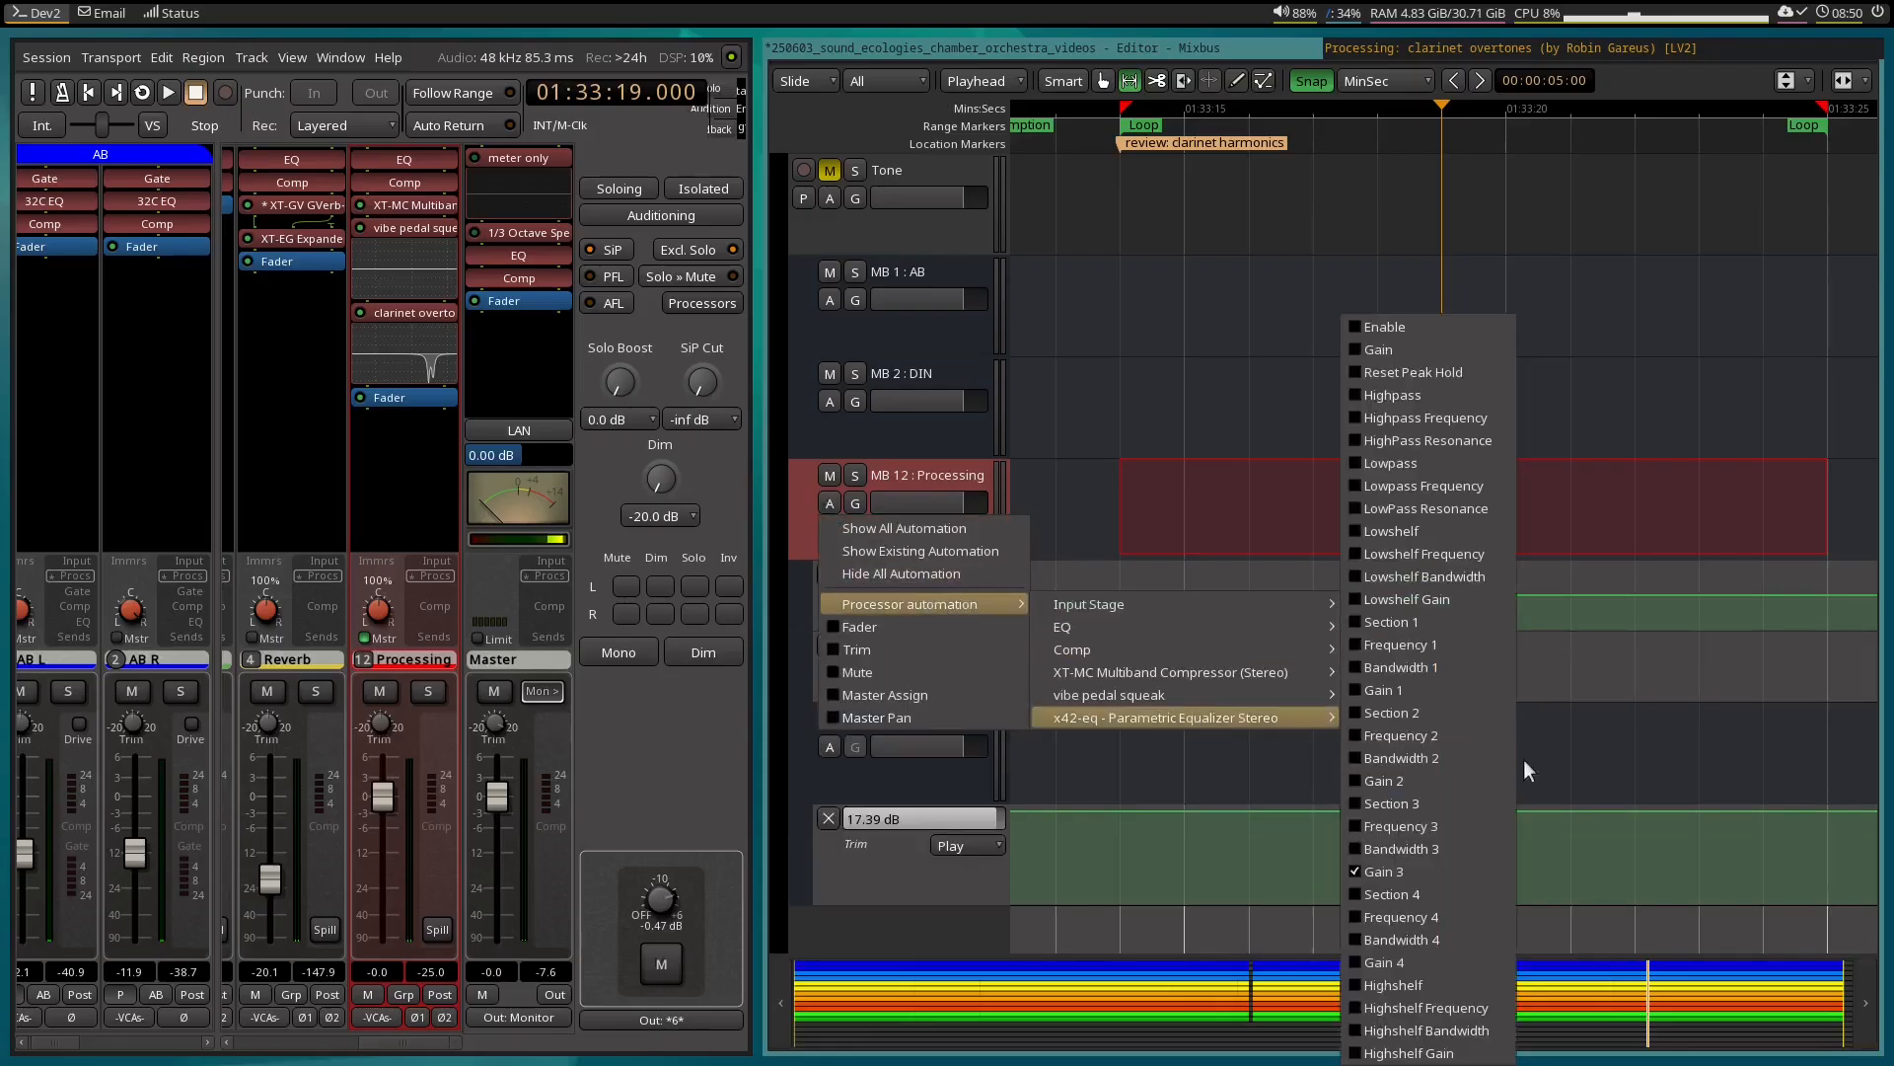
{"action": "left_click", "coordinate": [1375, 959]}
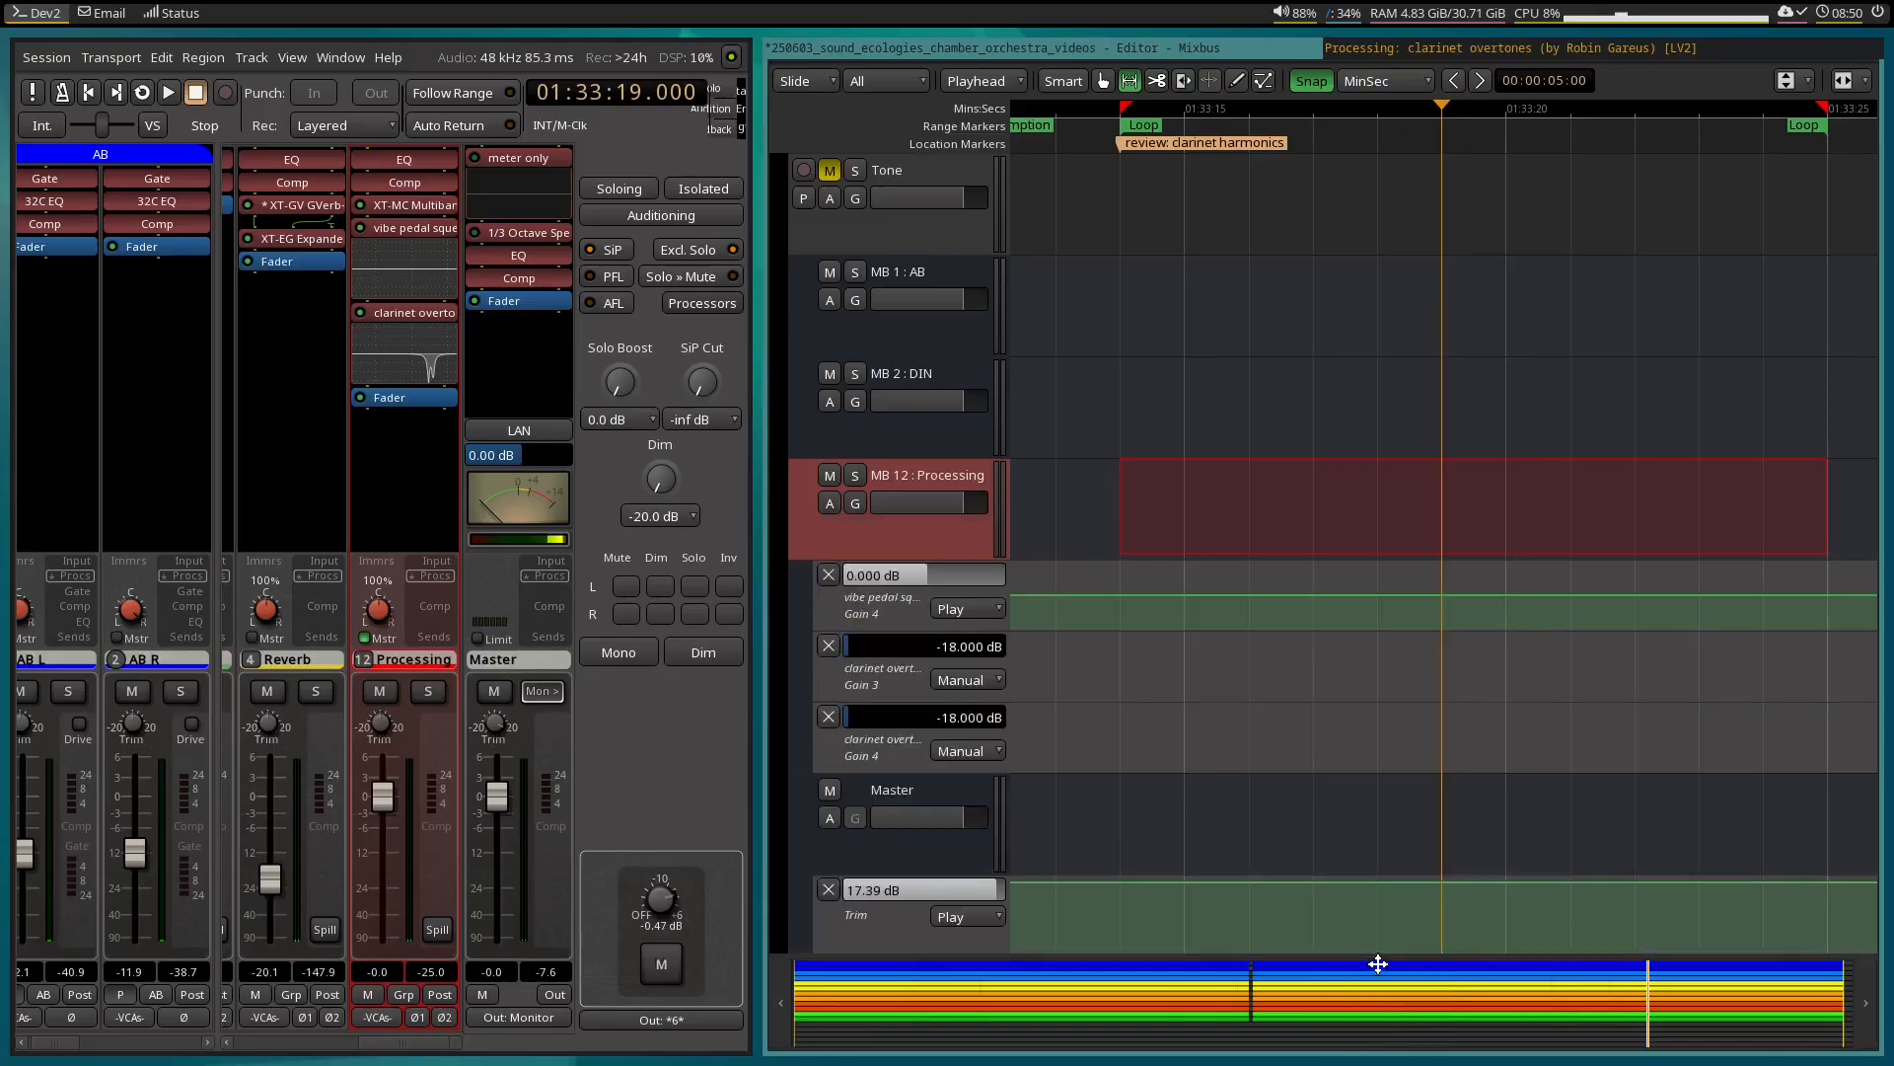
Reset the clarinet overtones Gain 3 and Gain 4 to 0 dB and check the curve in the EQ window.
{"action": "left_click", "coordinate": [947, 641], "text": "shift"}
{"action": "left_click", "coordinate": [942, 708], "text": "shift"}
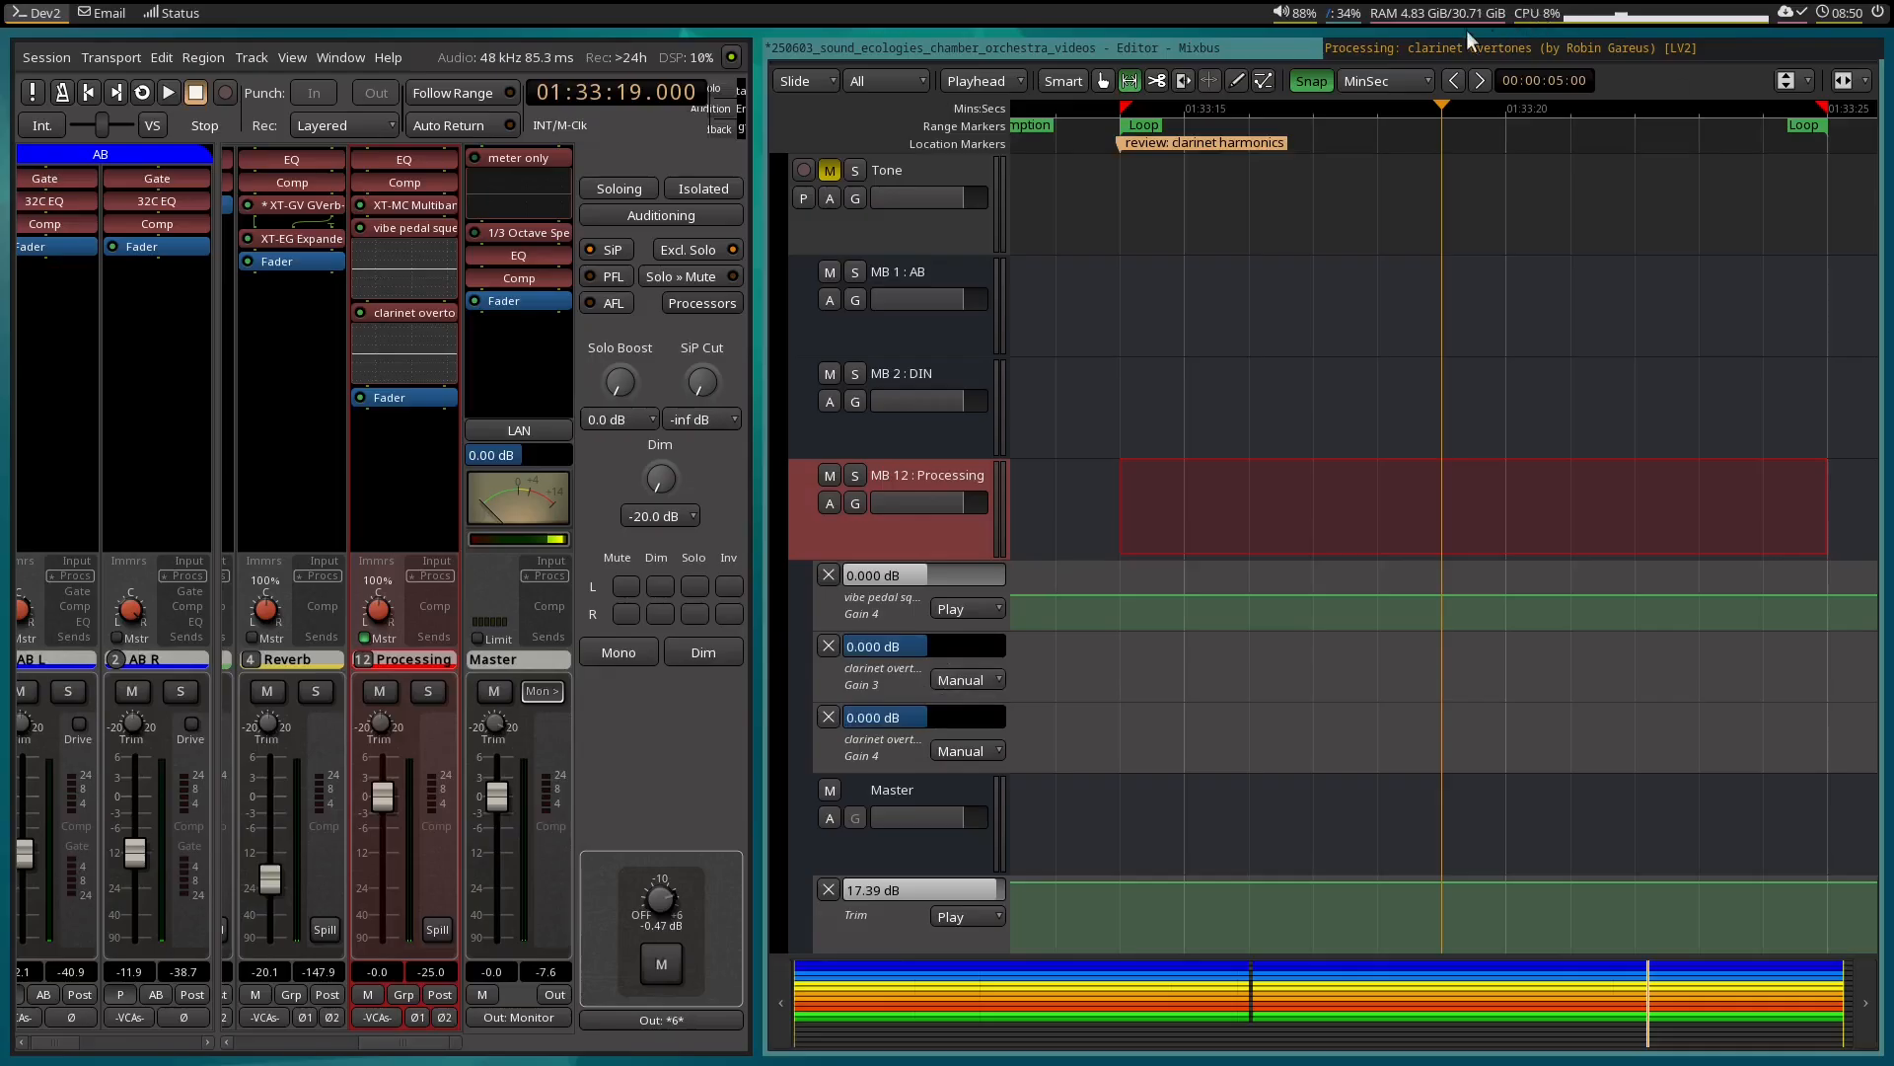
{"action": "left_click", "coordinate": [1436, 43]}
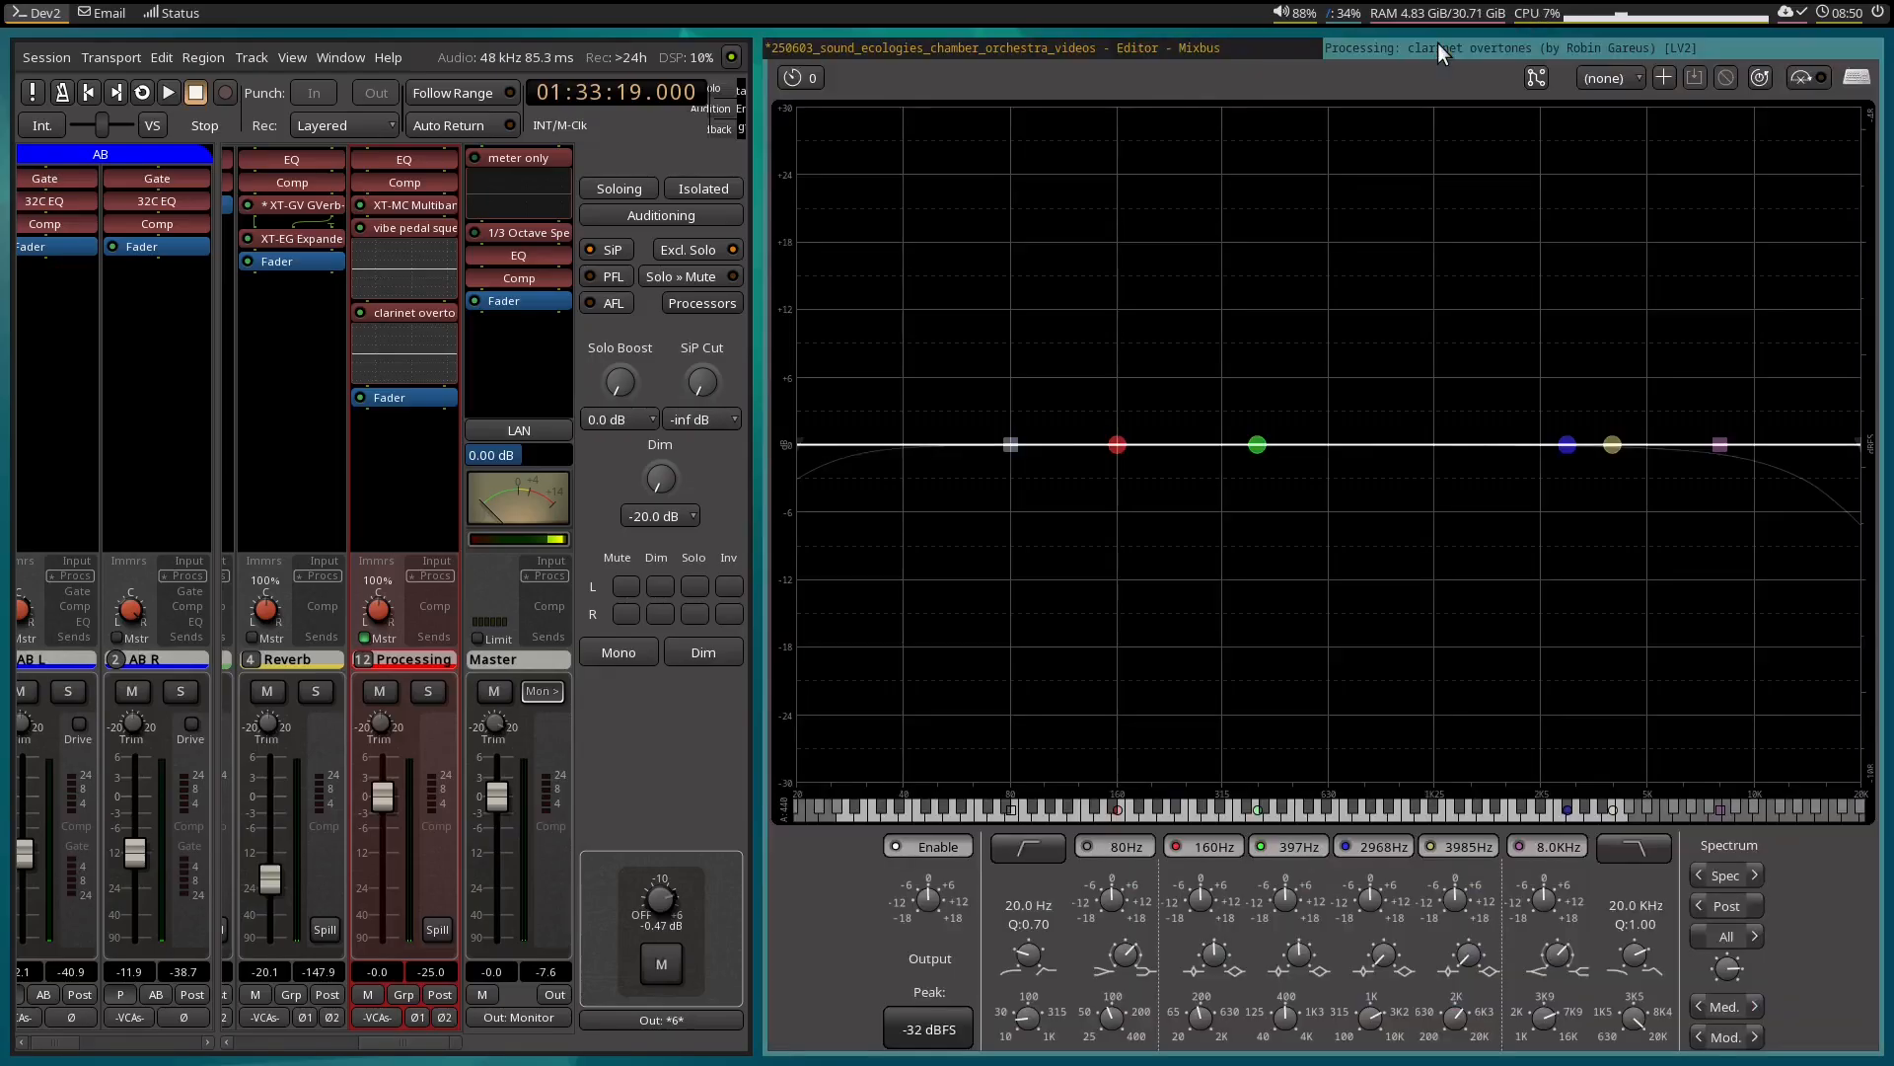
{"action": "left_click", "coordinate": [1261, 46]}
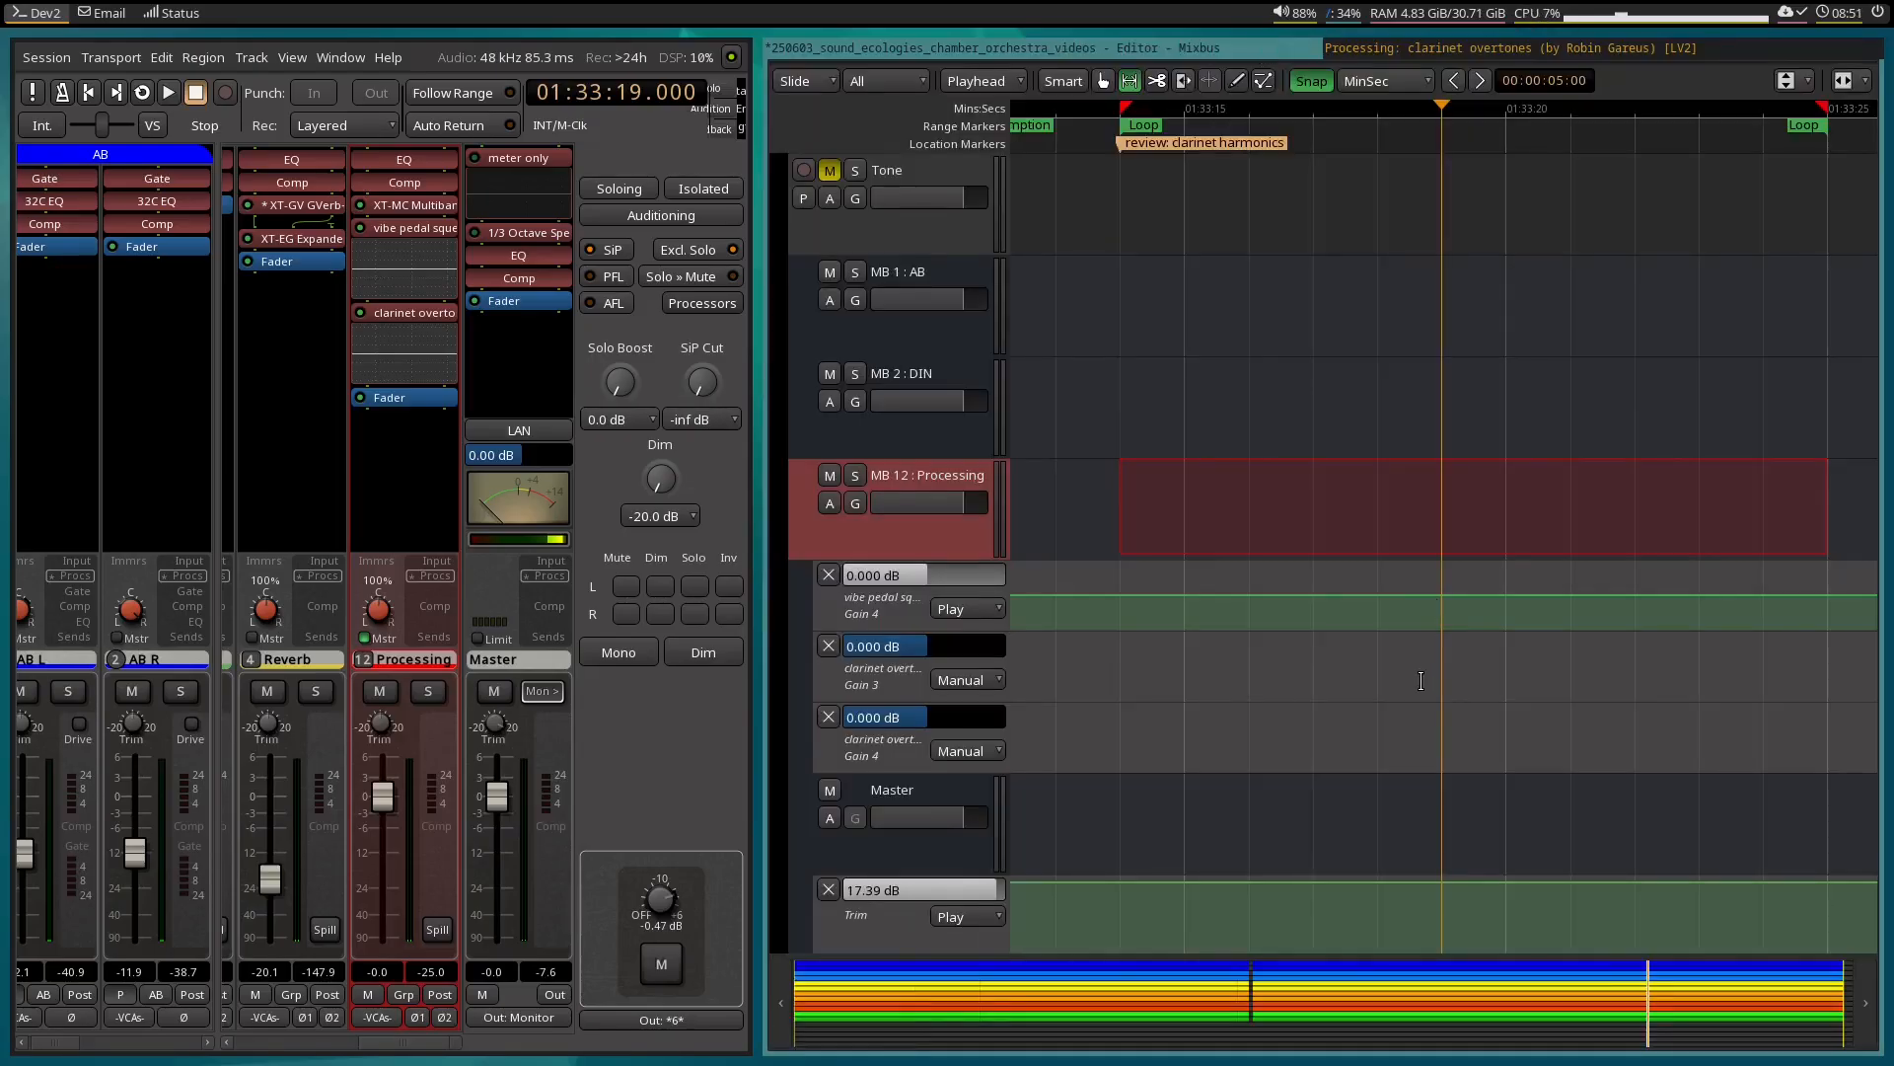
Increase the height of the clarinet overtones Gain 3 and Gain 4 automation lanes.
{"action": "scroll", "coordinate": [1421, 680], "scroll_direction": "down", "scroll_amount": 1}
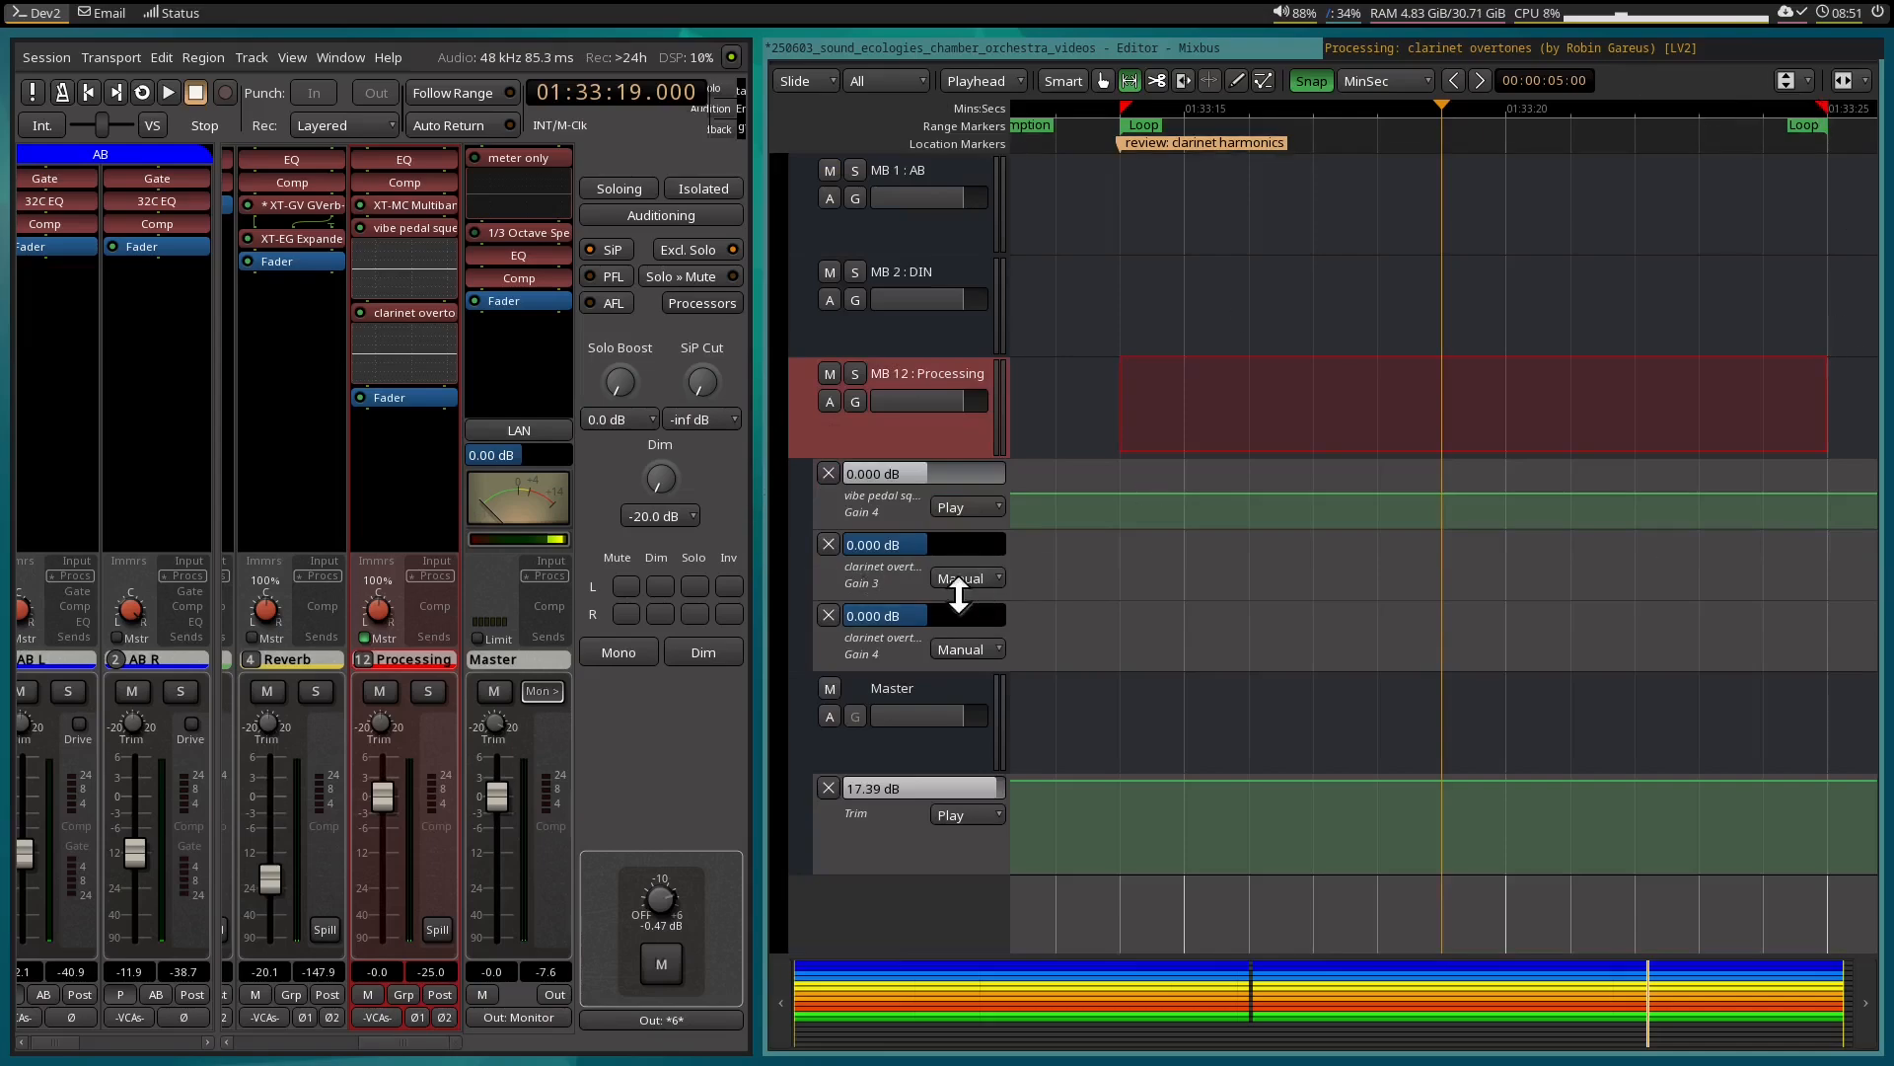
{"action": "left_click_drag", "start_coordinate": [949, 596], "coordinate": [940, 806]}
{"action": "scroll", "coordinate": [1553, 454], "scroll_direction": "right", "scroll_amount": 2}
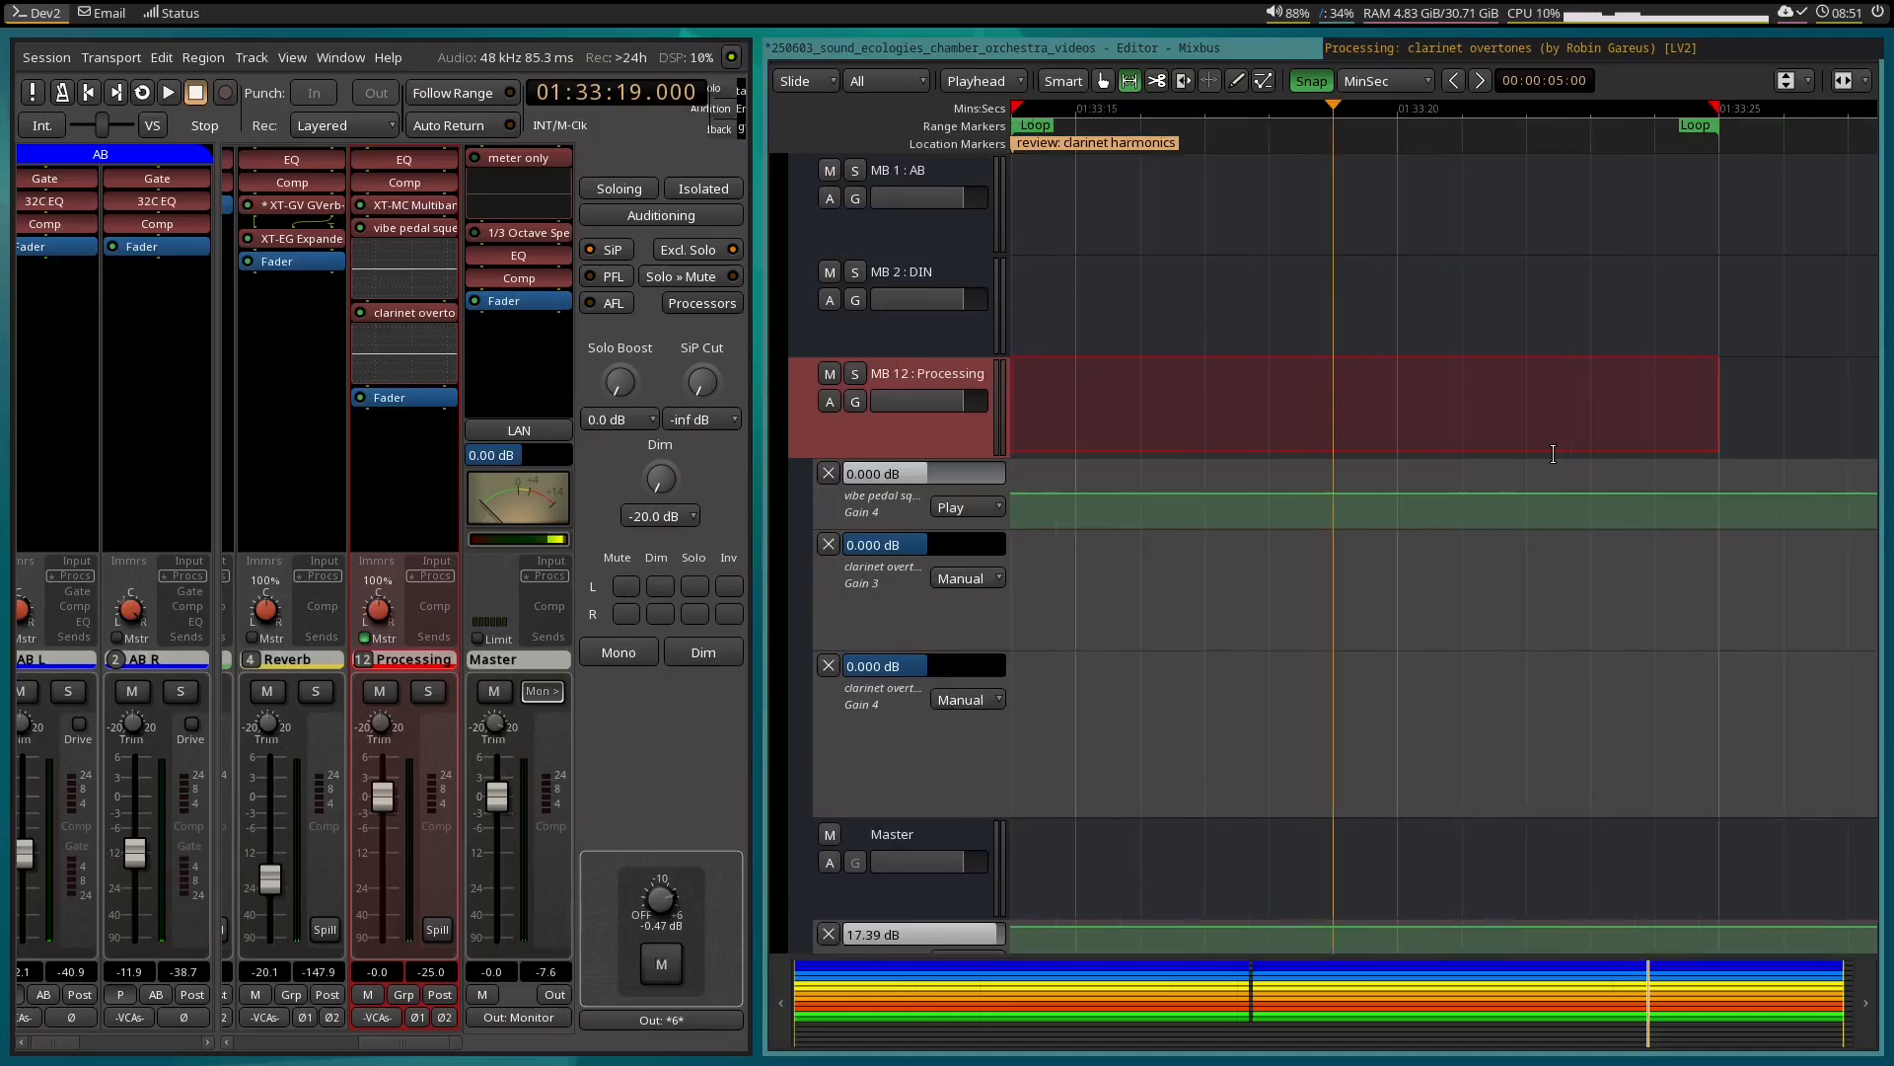
{"action": "scroll", "coordinate": [1346, 407], "scroll_direction": "up", "scroll_amount": 1}
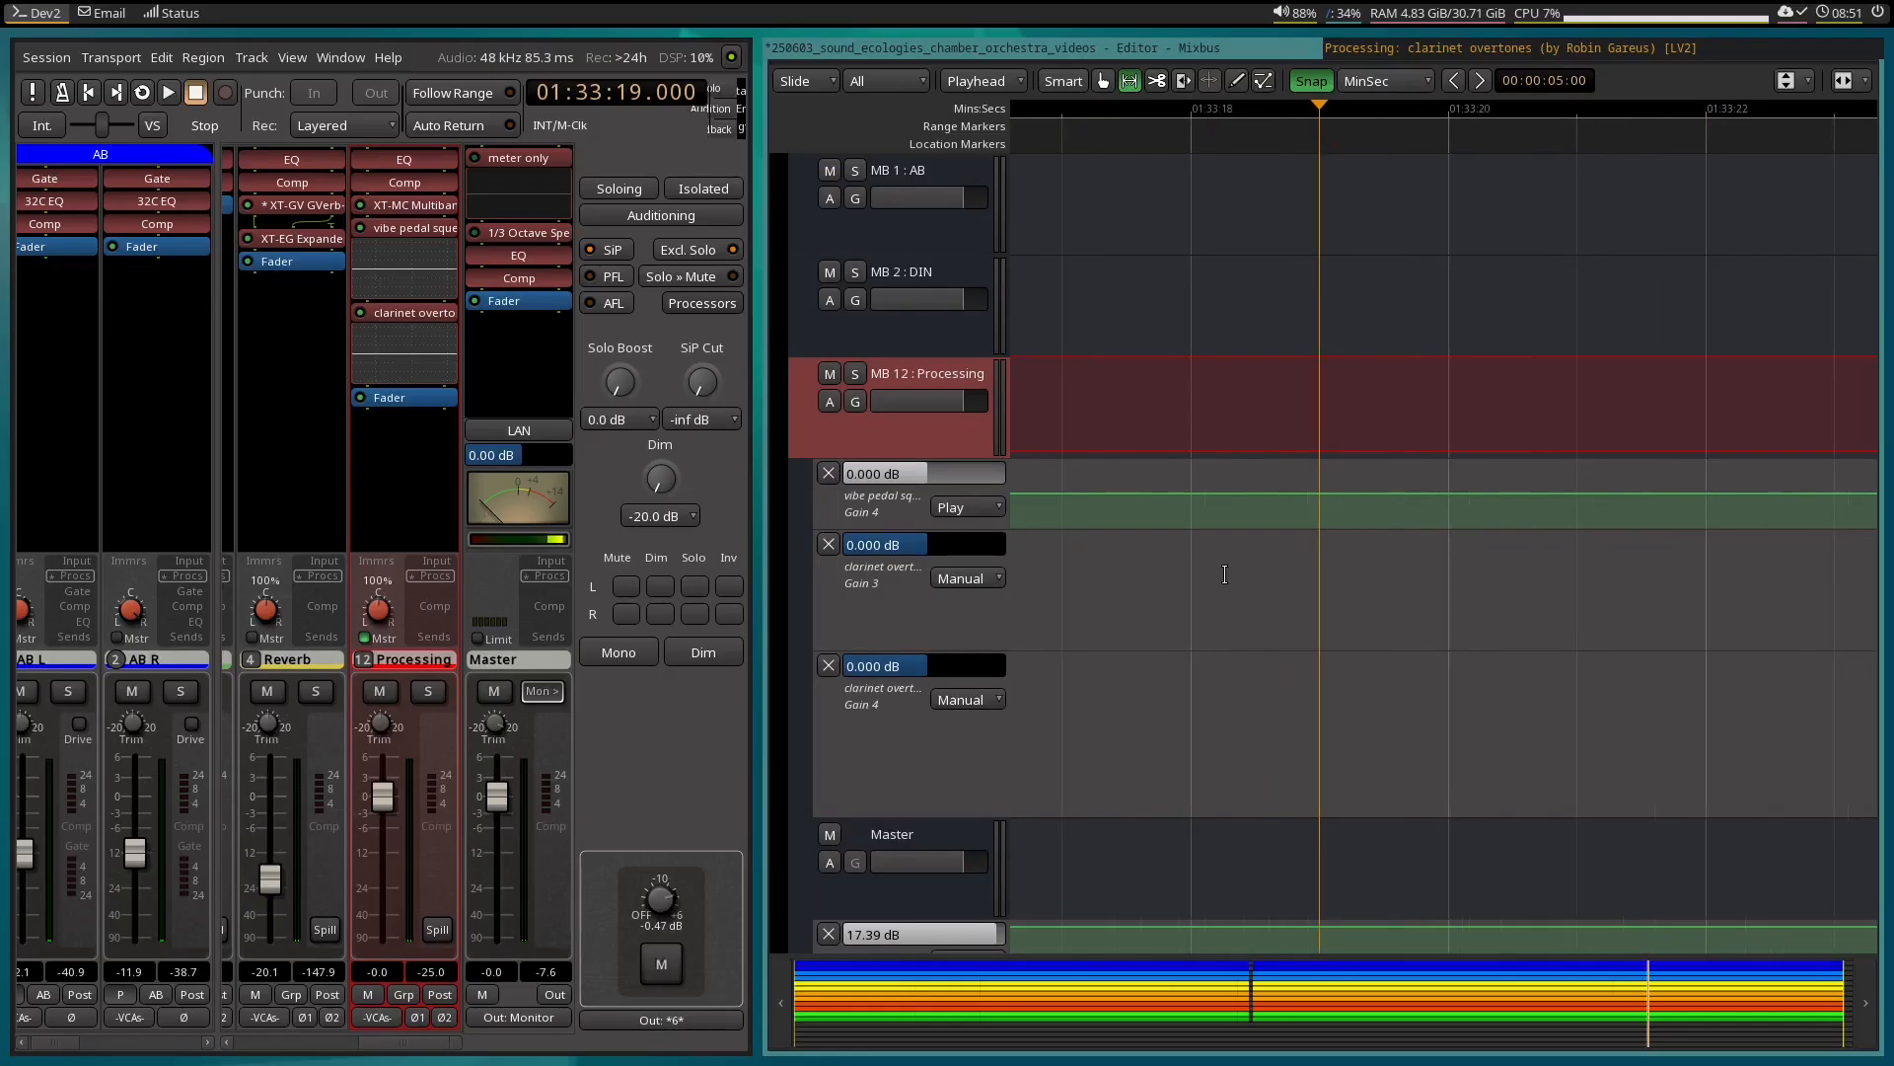
Add a pair of 0 dB automation points near 01:33:19 in both the Gain 3 and Gain 4 lanes.
{"action": "key", "text": "e"}
{"action": "left_click", "coordinate": [1298, 598]}
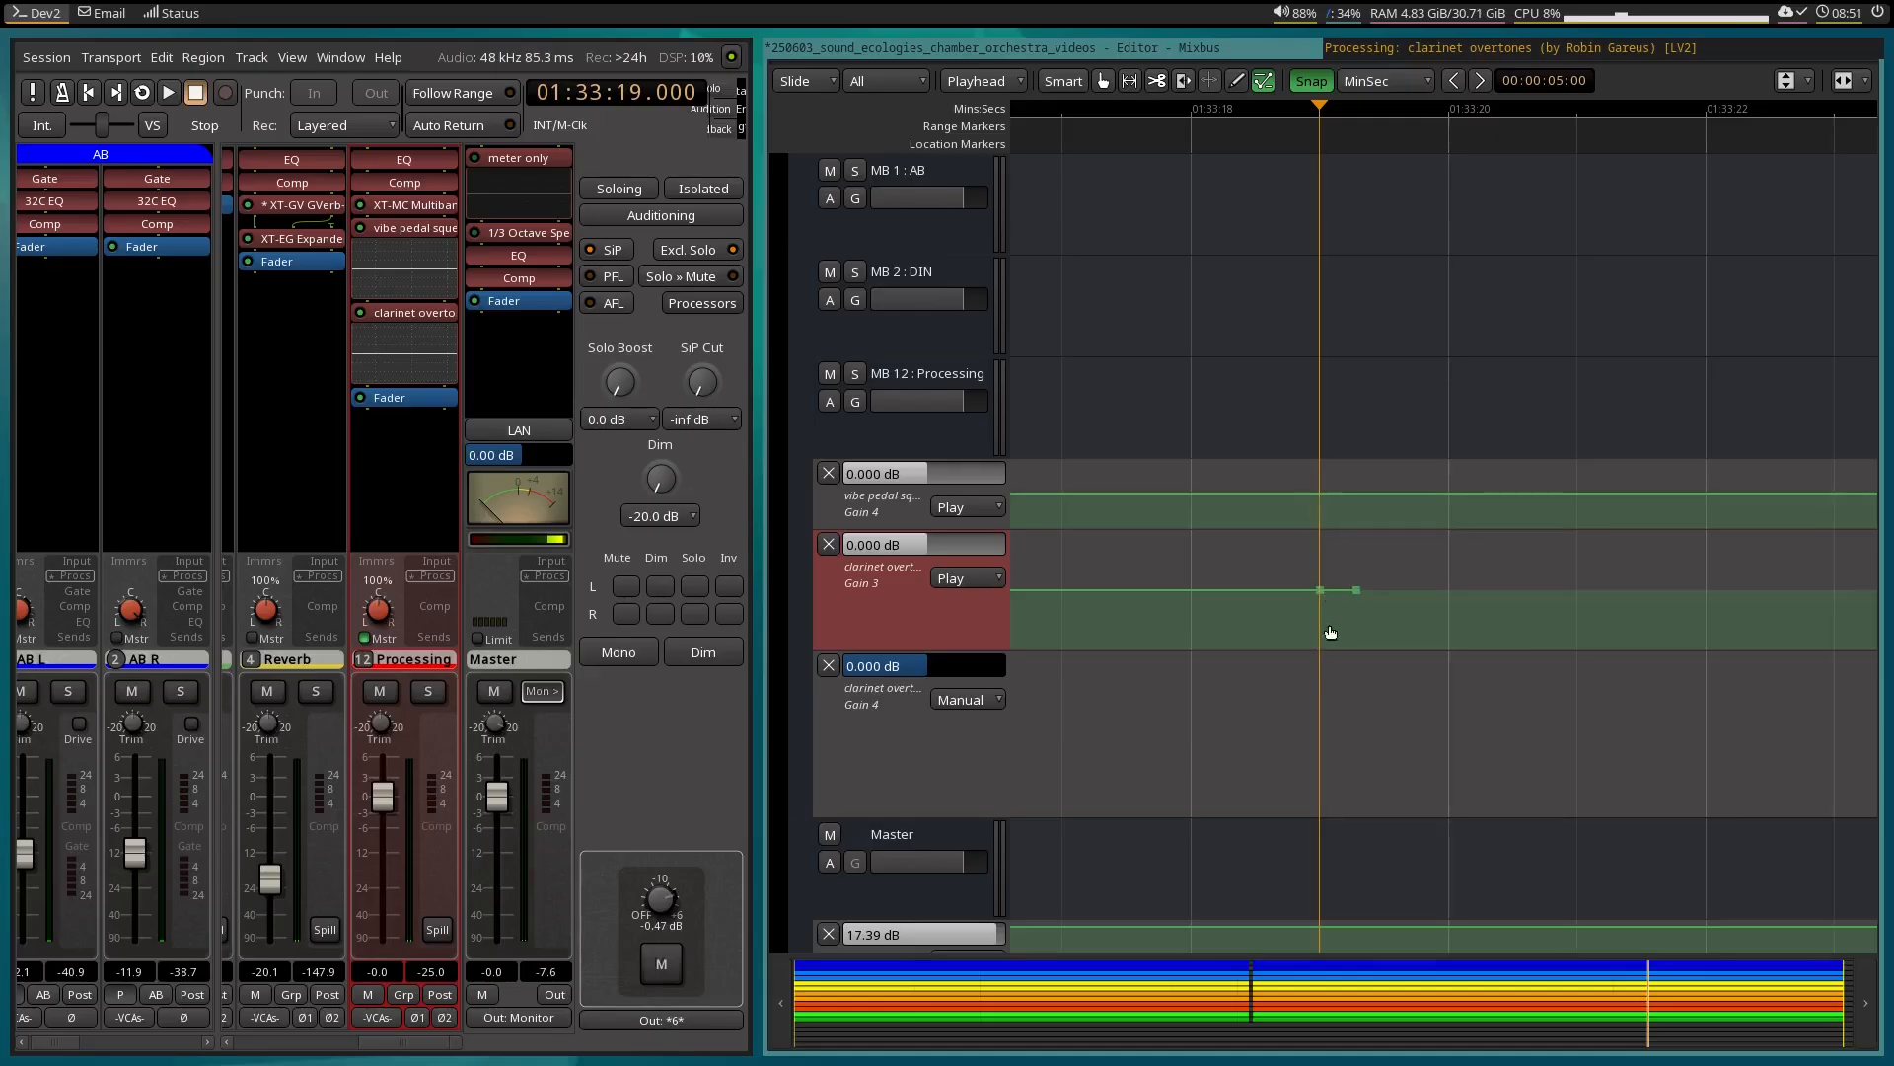
{"action": "left_click", "coordinate": [1320, 687]}
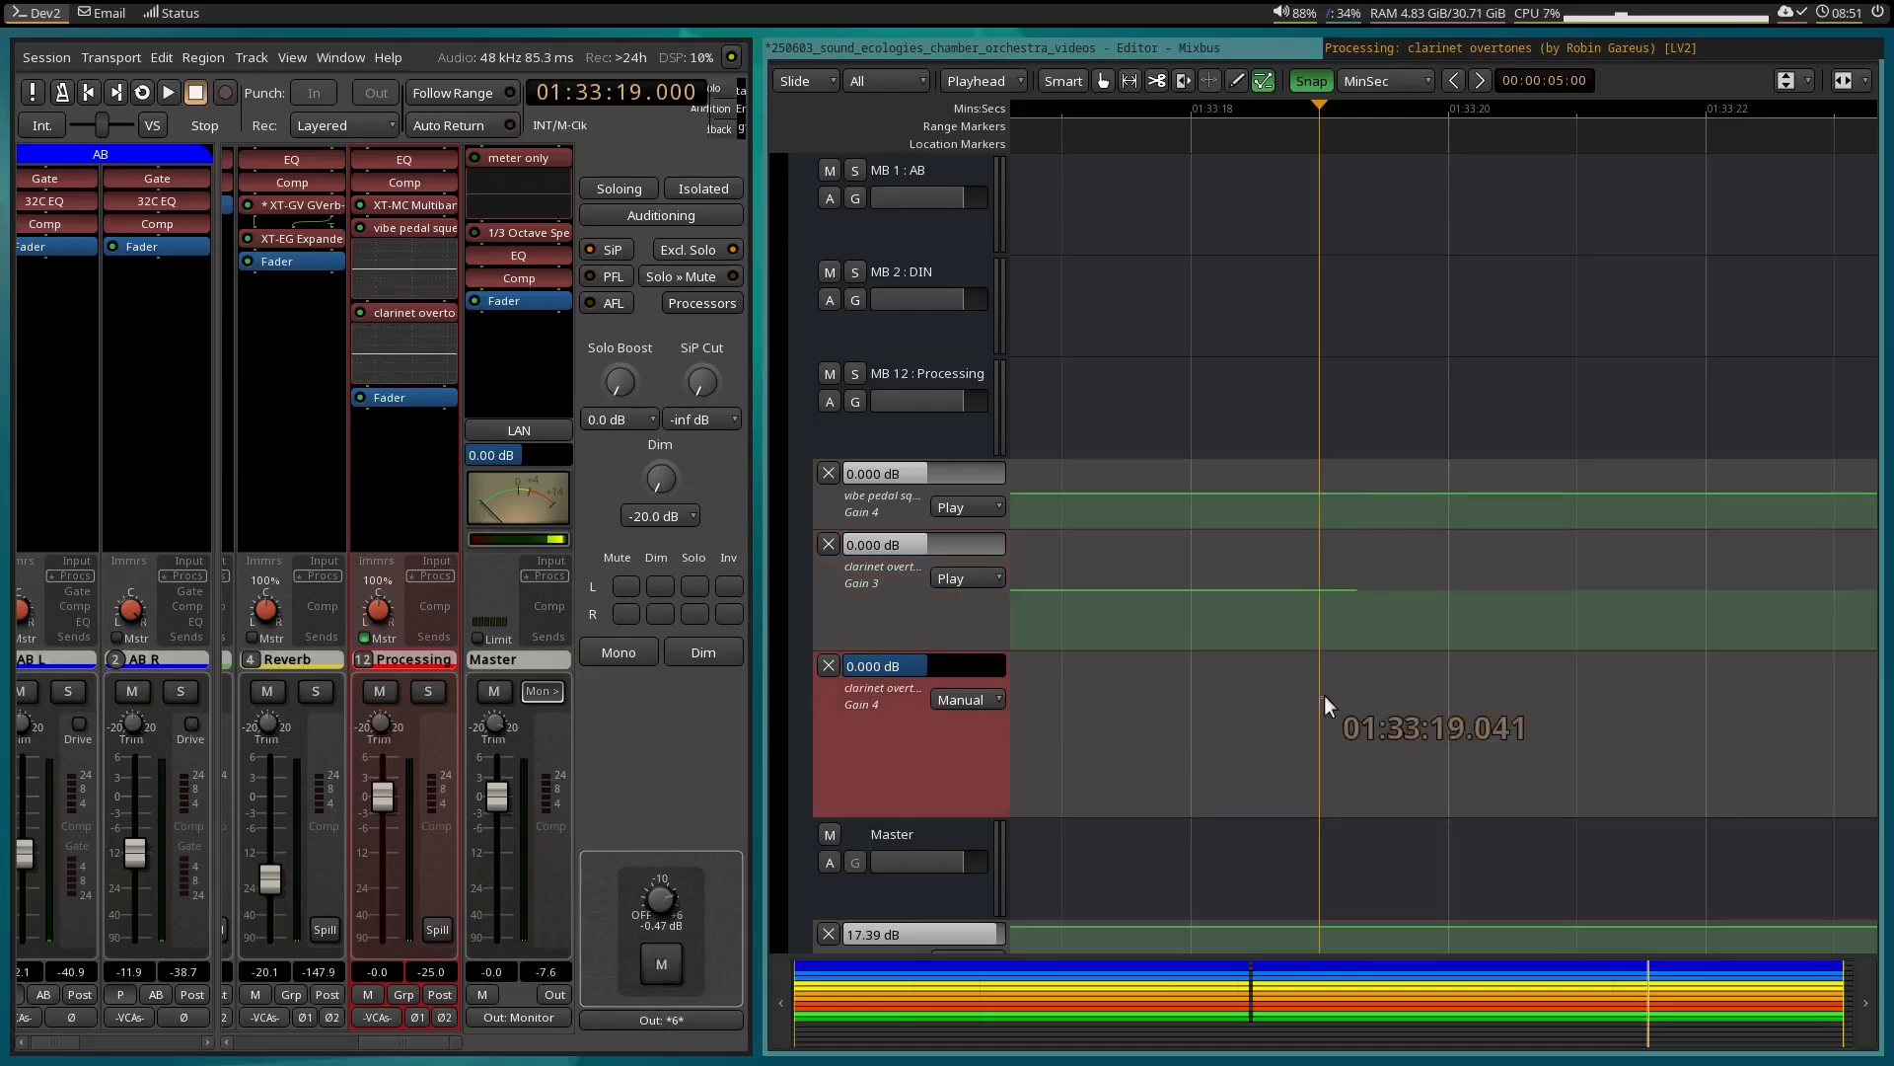
{"action": "left_click", "coordinate": [1319, 712]}
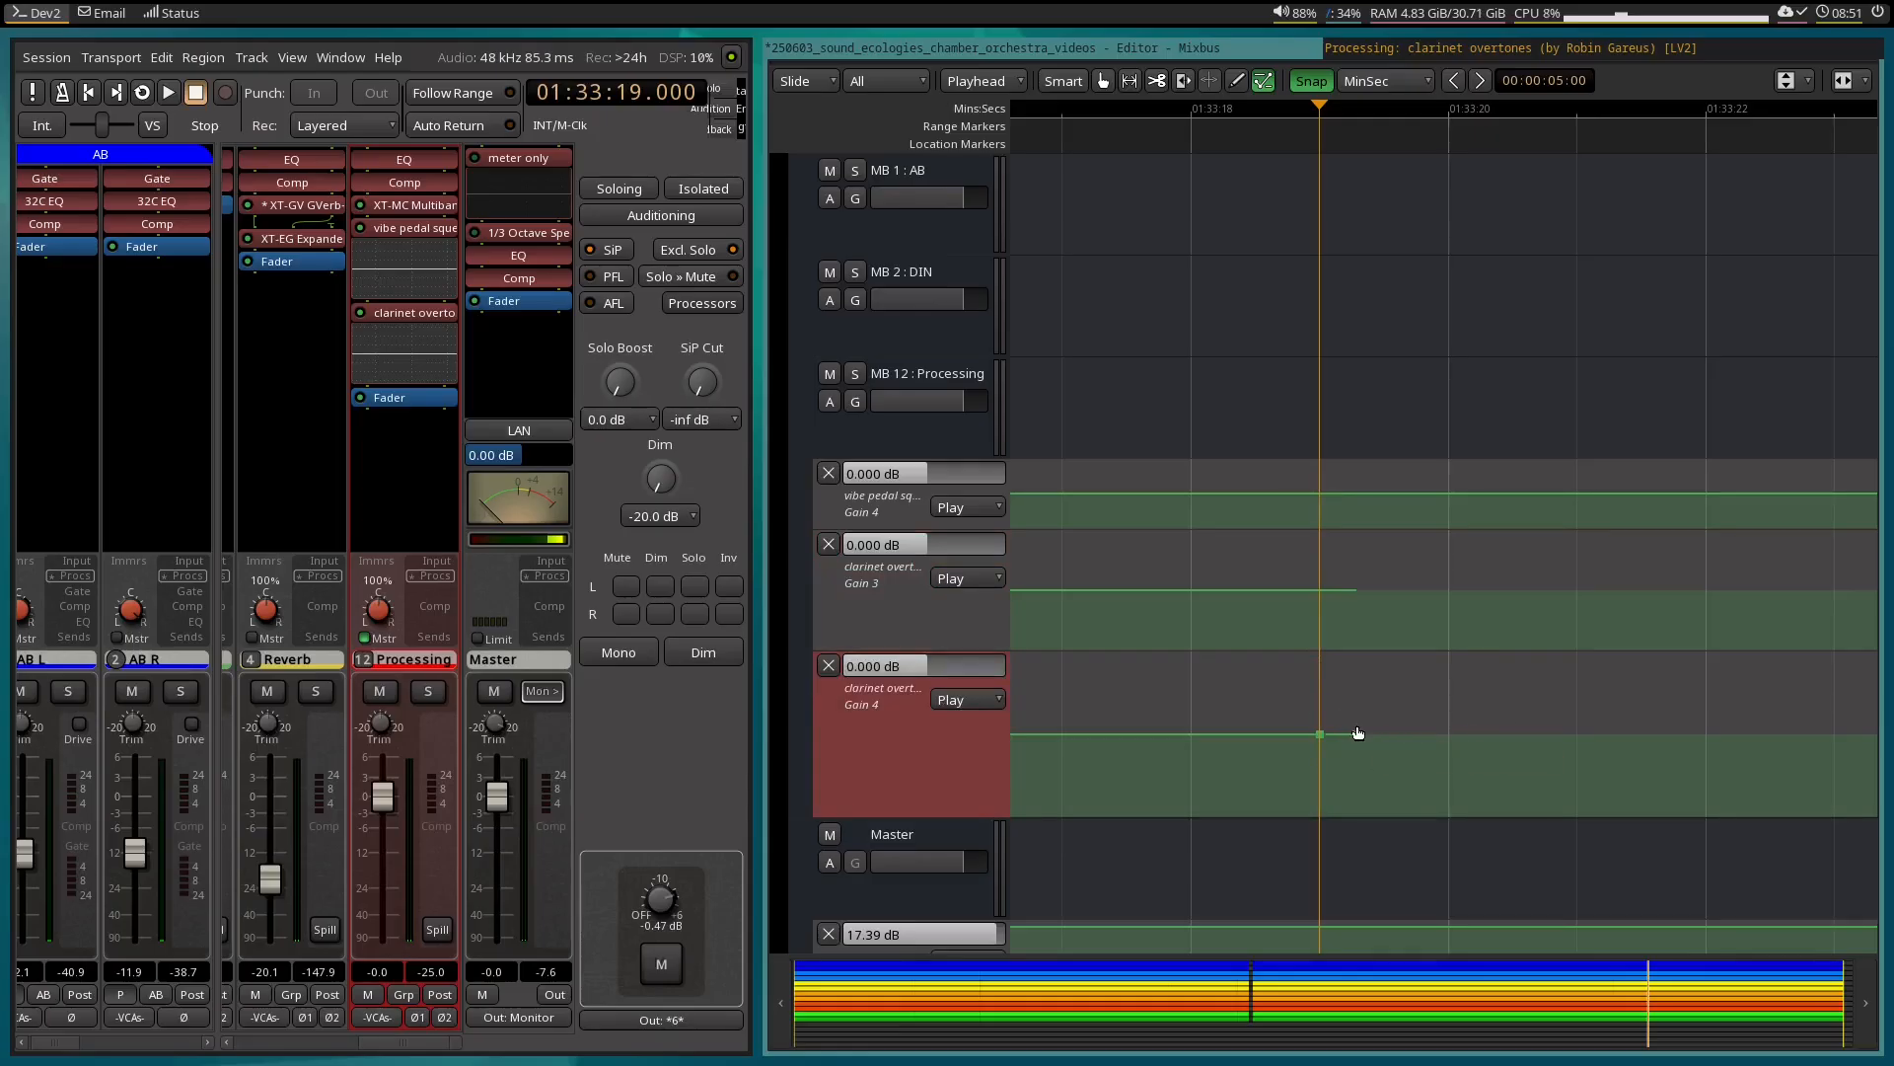
{"action": "left_click", "coordinate": [1358, 733]}
Move the first point of each pair in the Gain 4 and Gain 3 lanes slightly earlier, and check the EQ window.
{"action": "left_click_drag", "start_coordinate": [1334, 725], "coordinate": [1300, 726]}
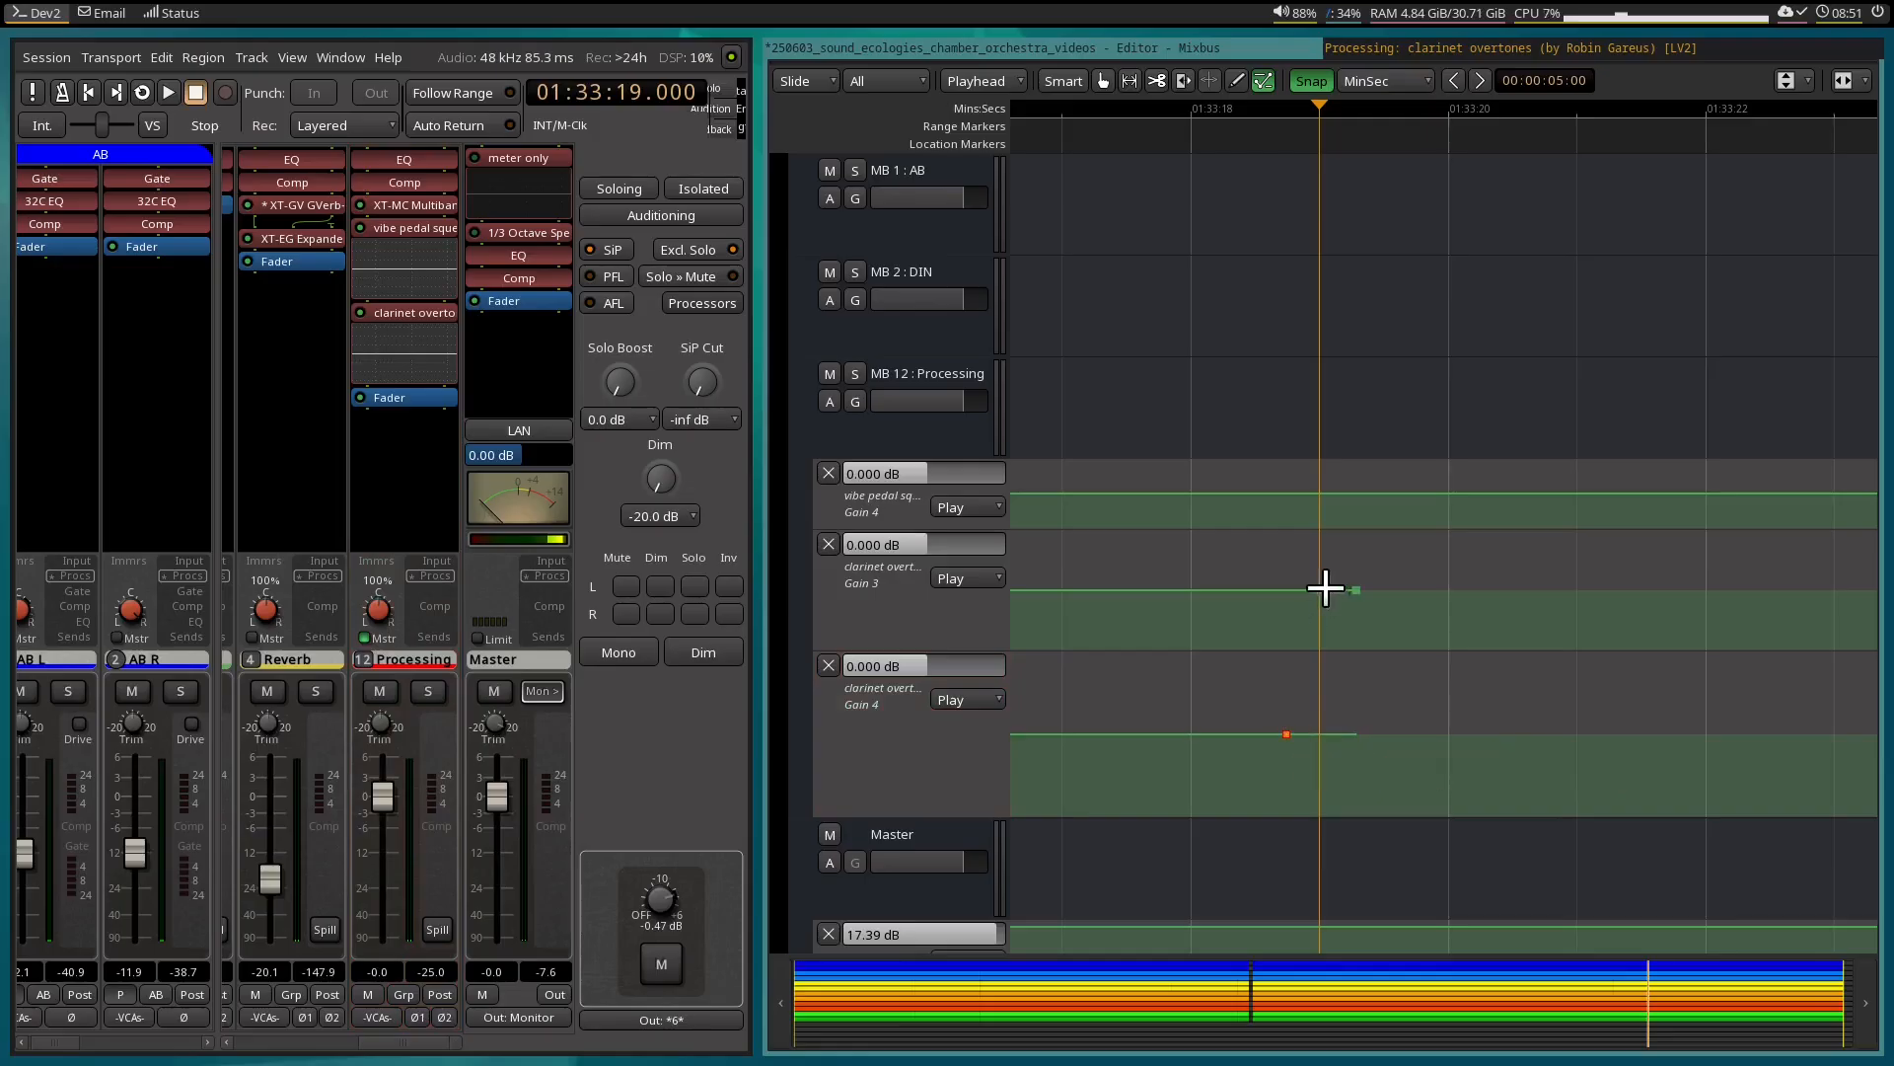
{"action": "left_click_drag", "start_coordinate": [1300, 582], "coordinate": [1298, 580]}
{"action": "left_click", "coordinate": [1375, 49]}
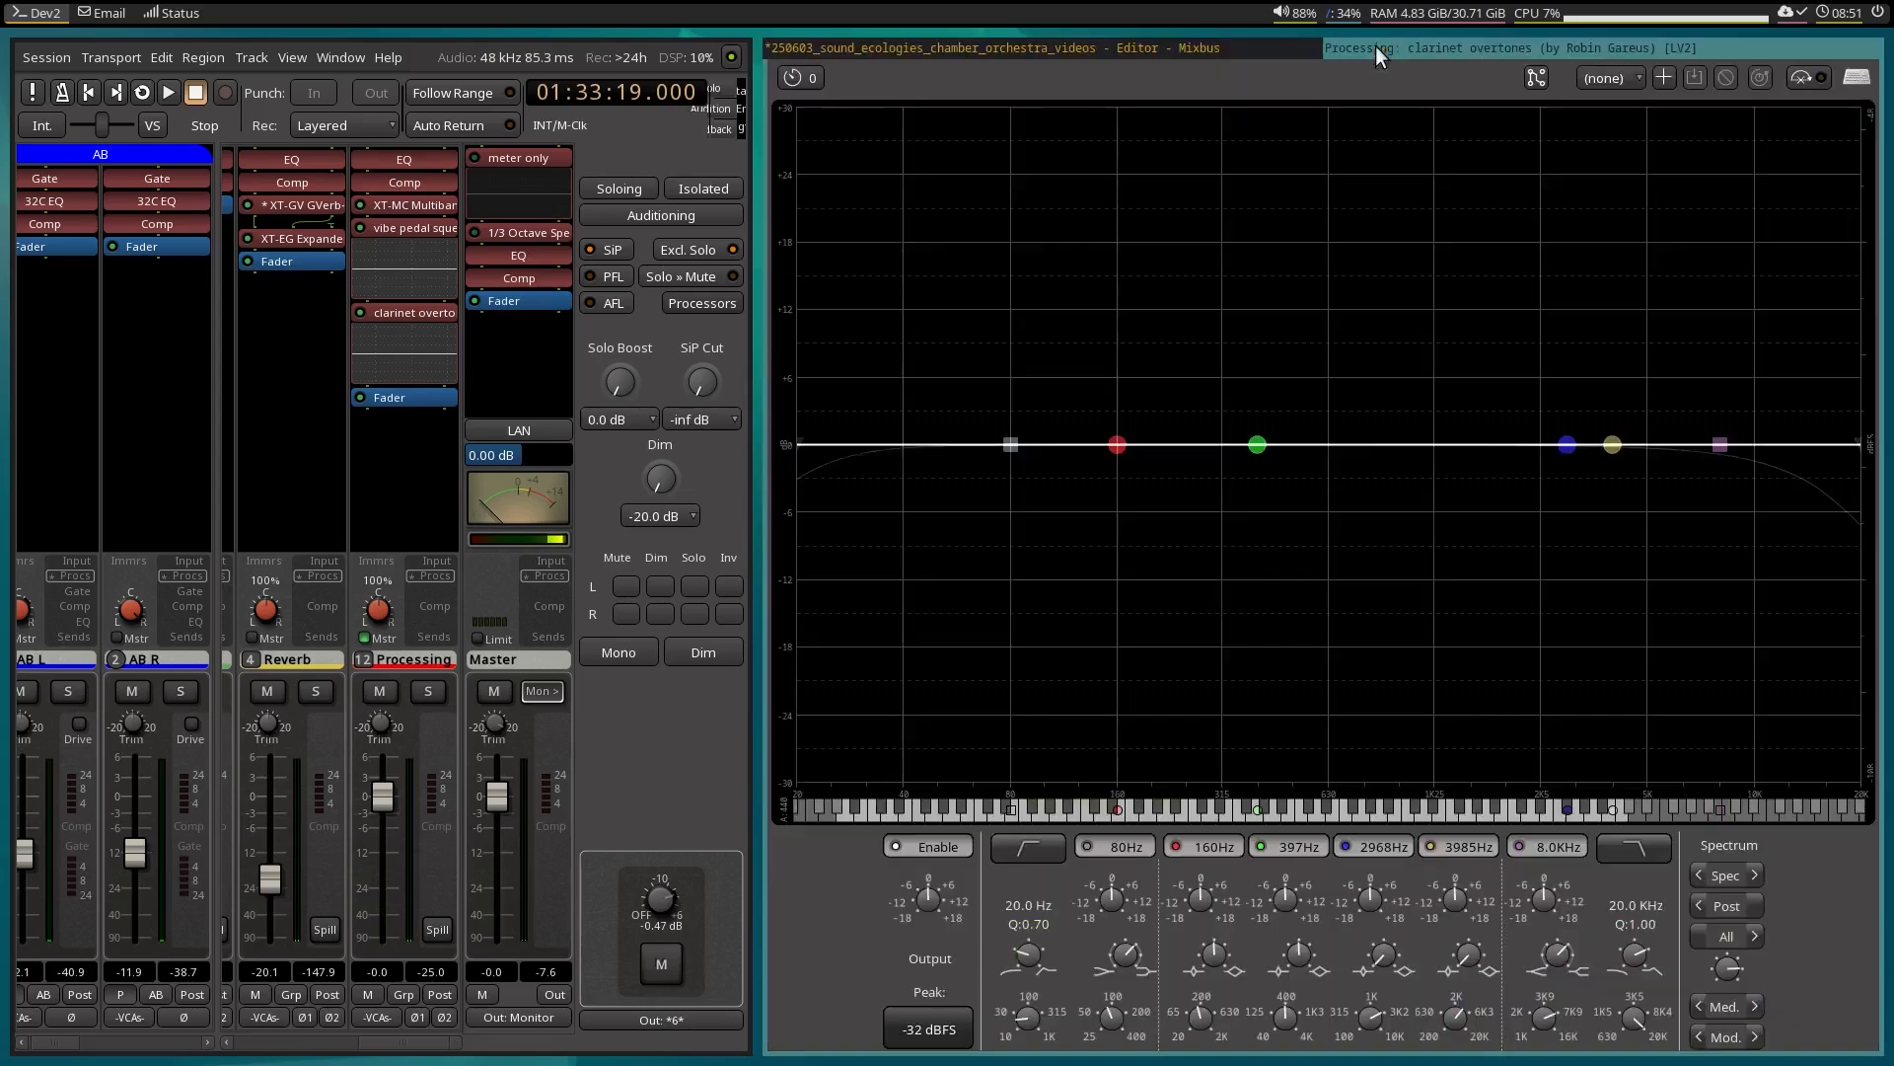
{"action": "left_click", "coordinate": [1228, 47]}
Play on to about 01:33:21.560 and add a closing pair of 0 dB points there in the Gain 3 and Gain 4 lanes.
{"action": "key", "text": "space"}
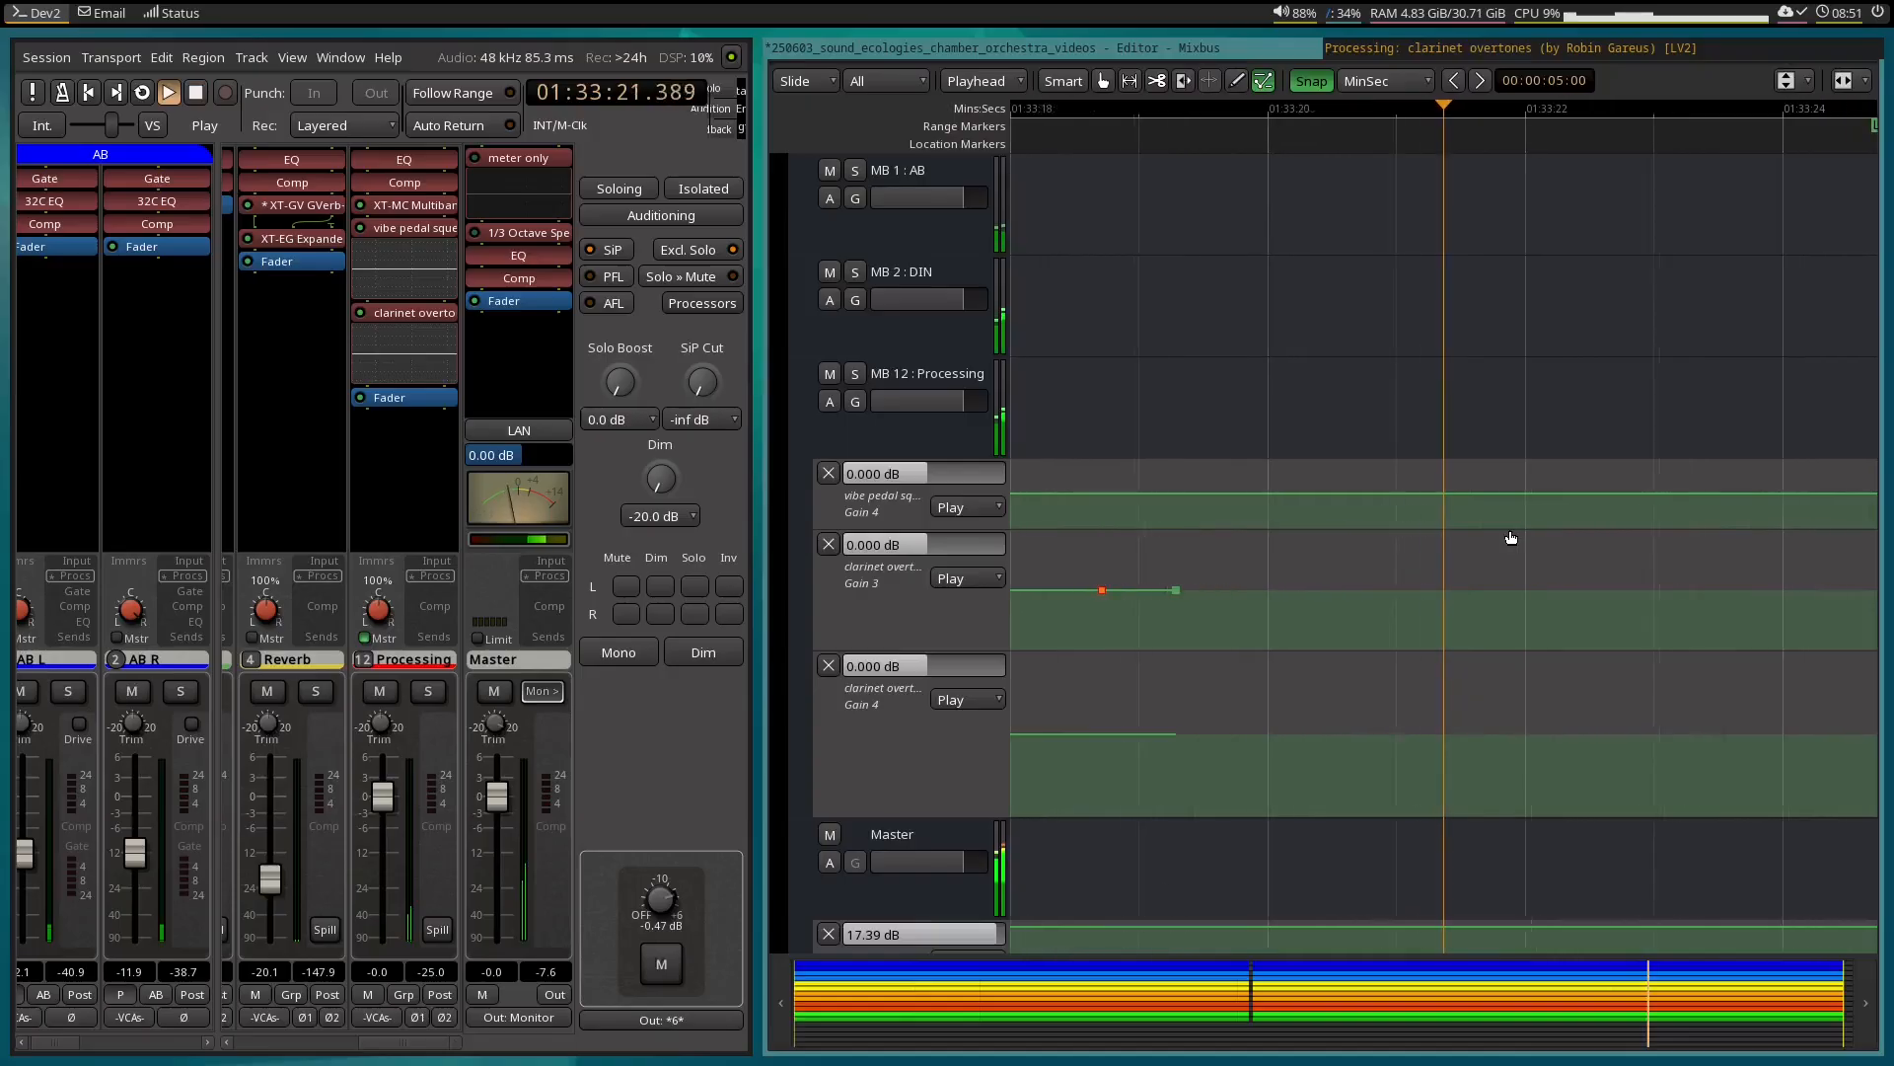
{"action": "key", "text": "space"}
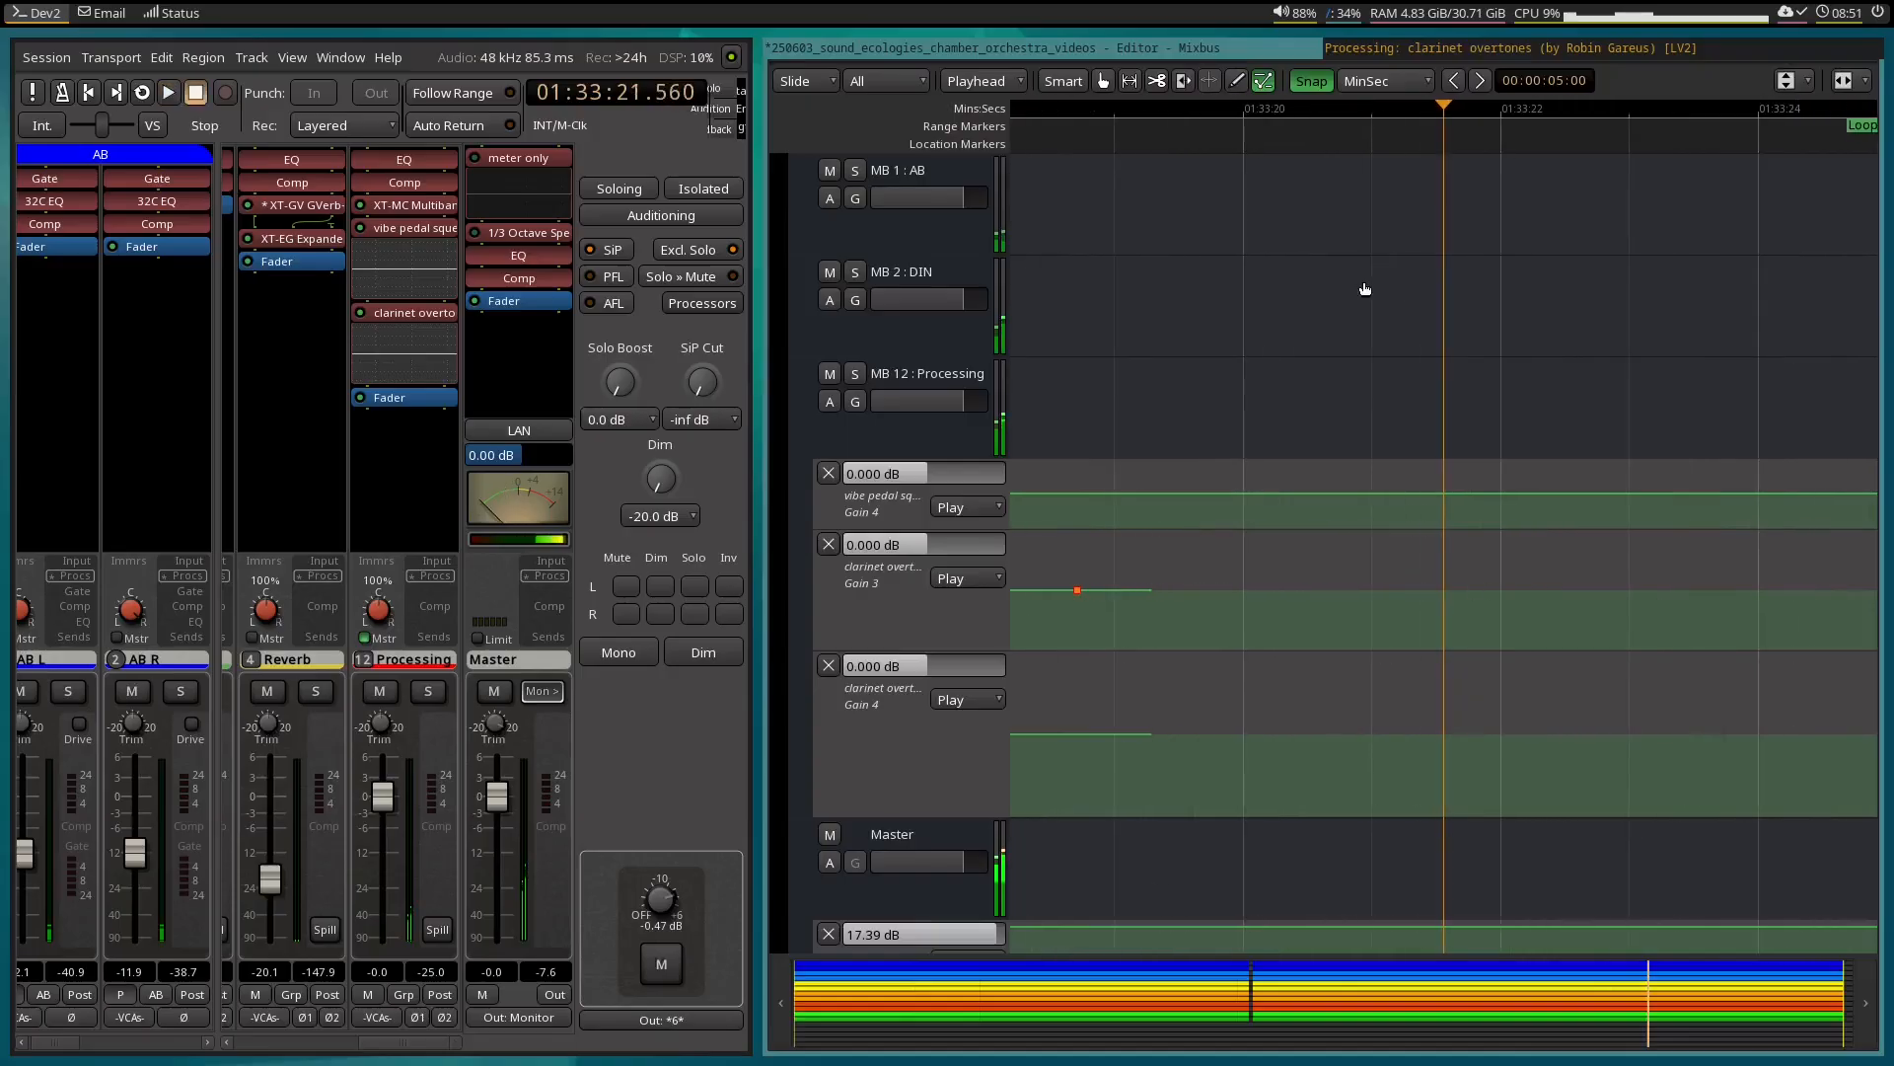
{"action": "left_click", "coordinate": [1405, 589]}
{"action": "left_click", "coordinate": [1438, 590]}
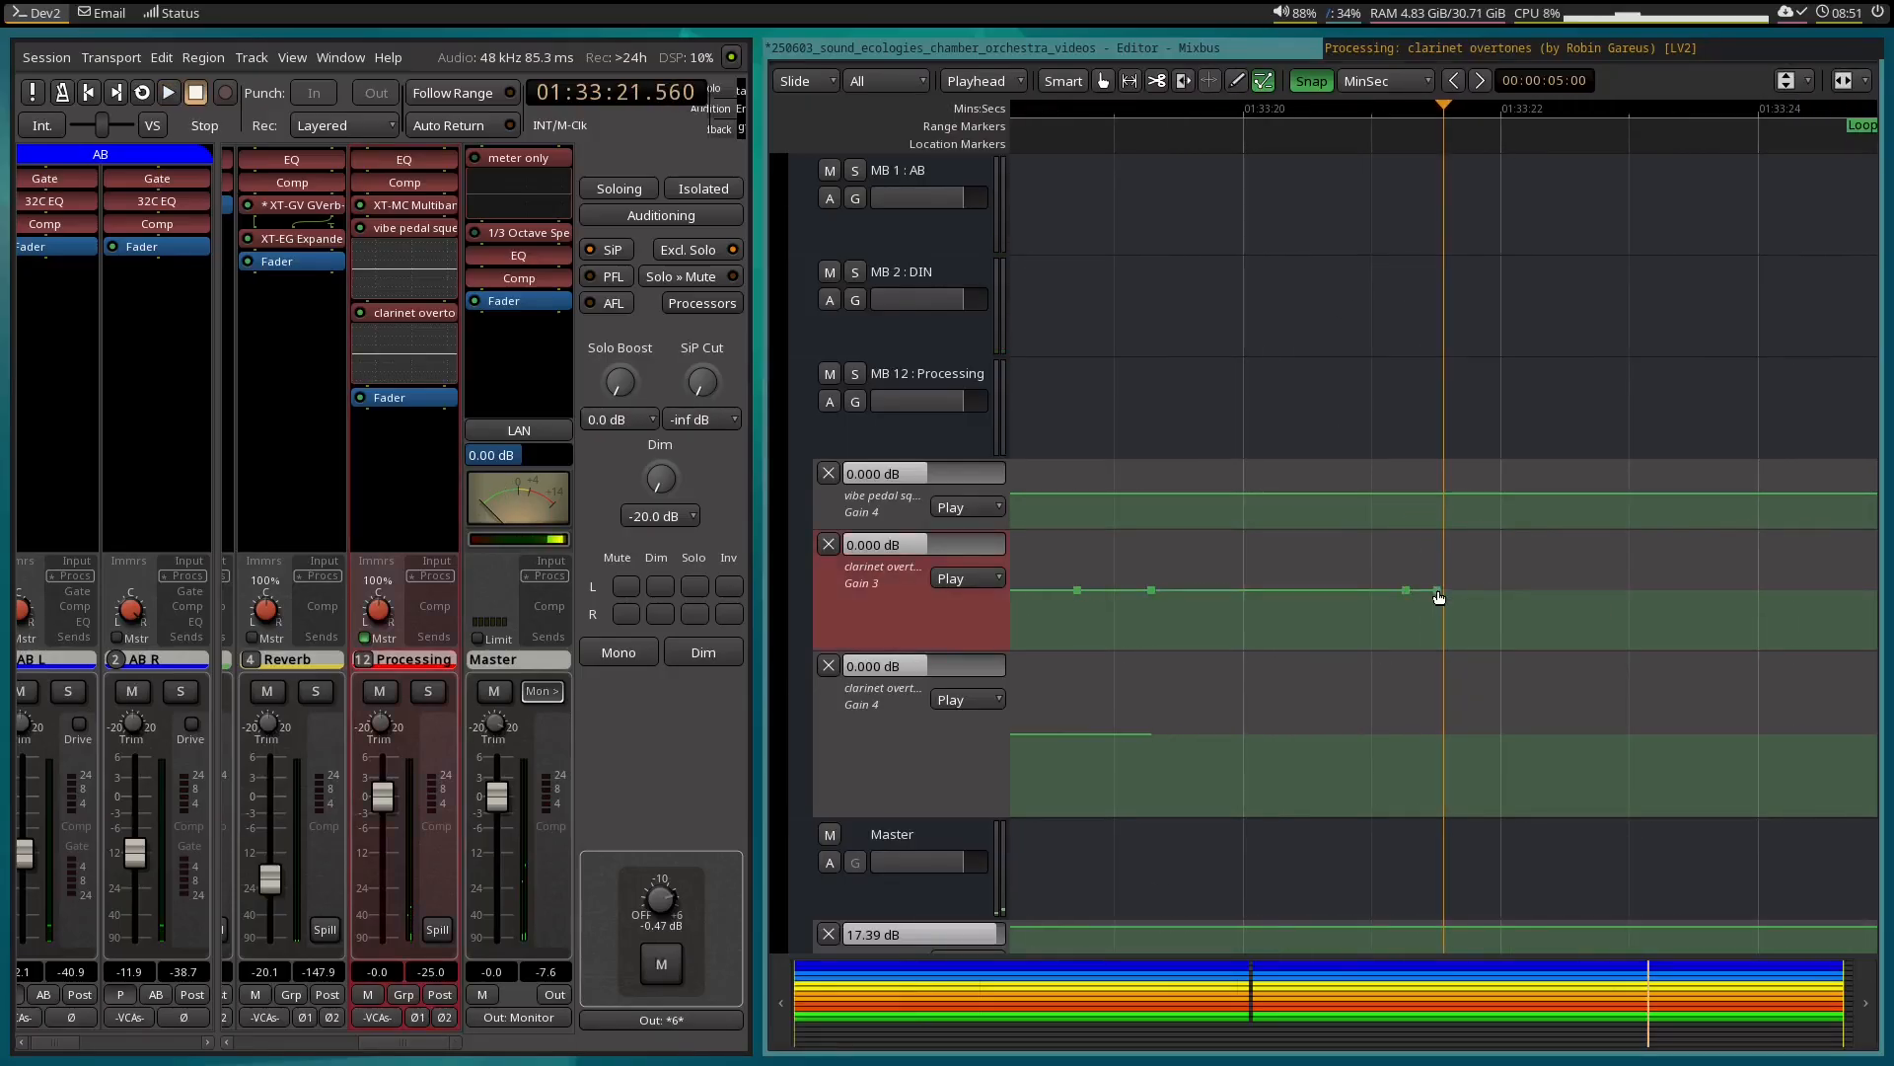
{"action": "left_click", "coordinate": [1407, 735]}
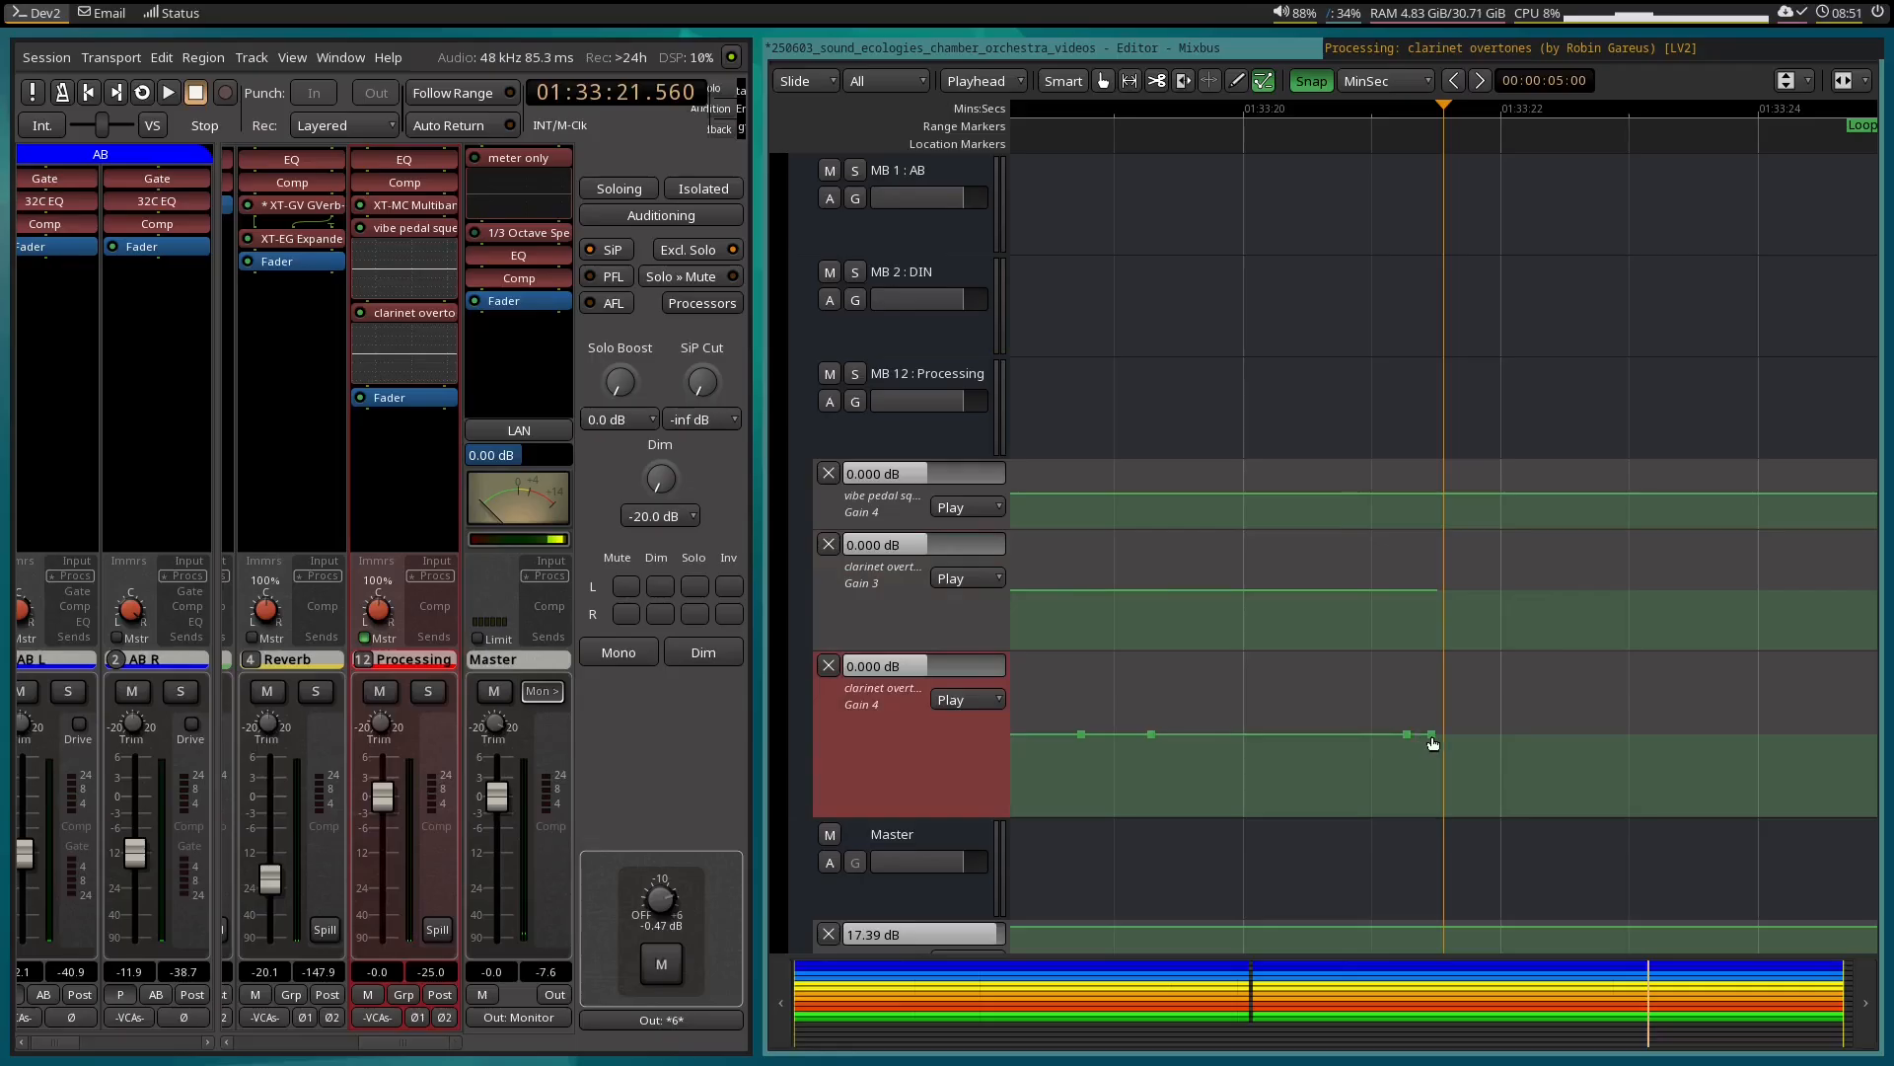
Lower the automation between the inner points of the clarinet overtones Gain 3 and Gain 4 lanes to -18 dB, and check the EQ window.
{"action": "left_click_drag", "start_coordinate": [1289, 589], "coordinate": [1288, 864]}
{"action": "left_click", "coordinate": [1354, 46]}
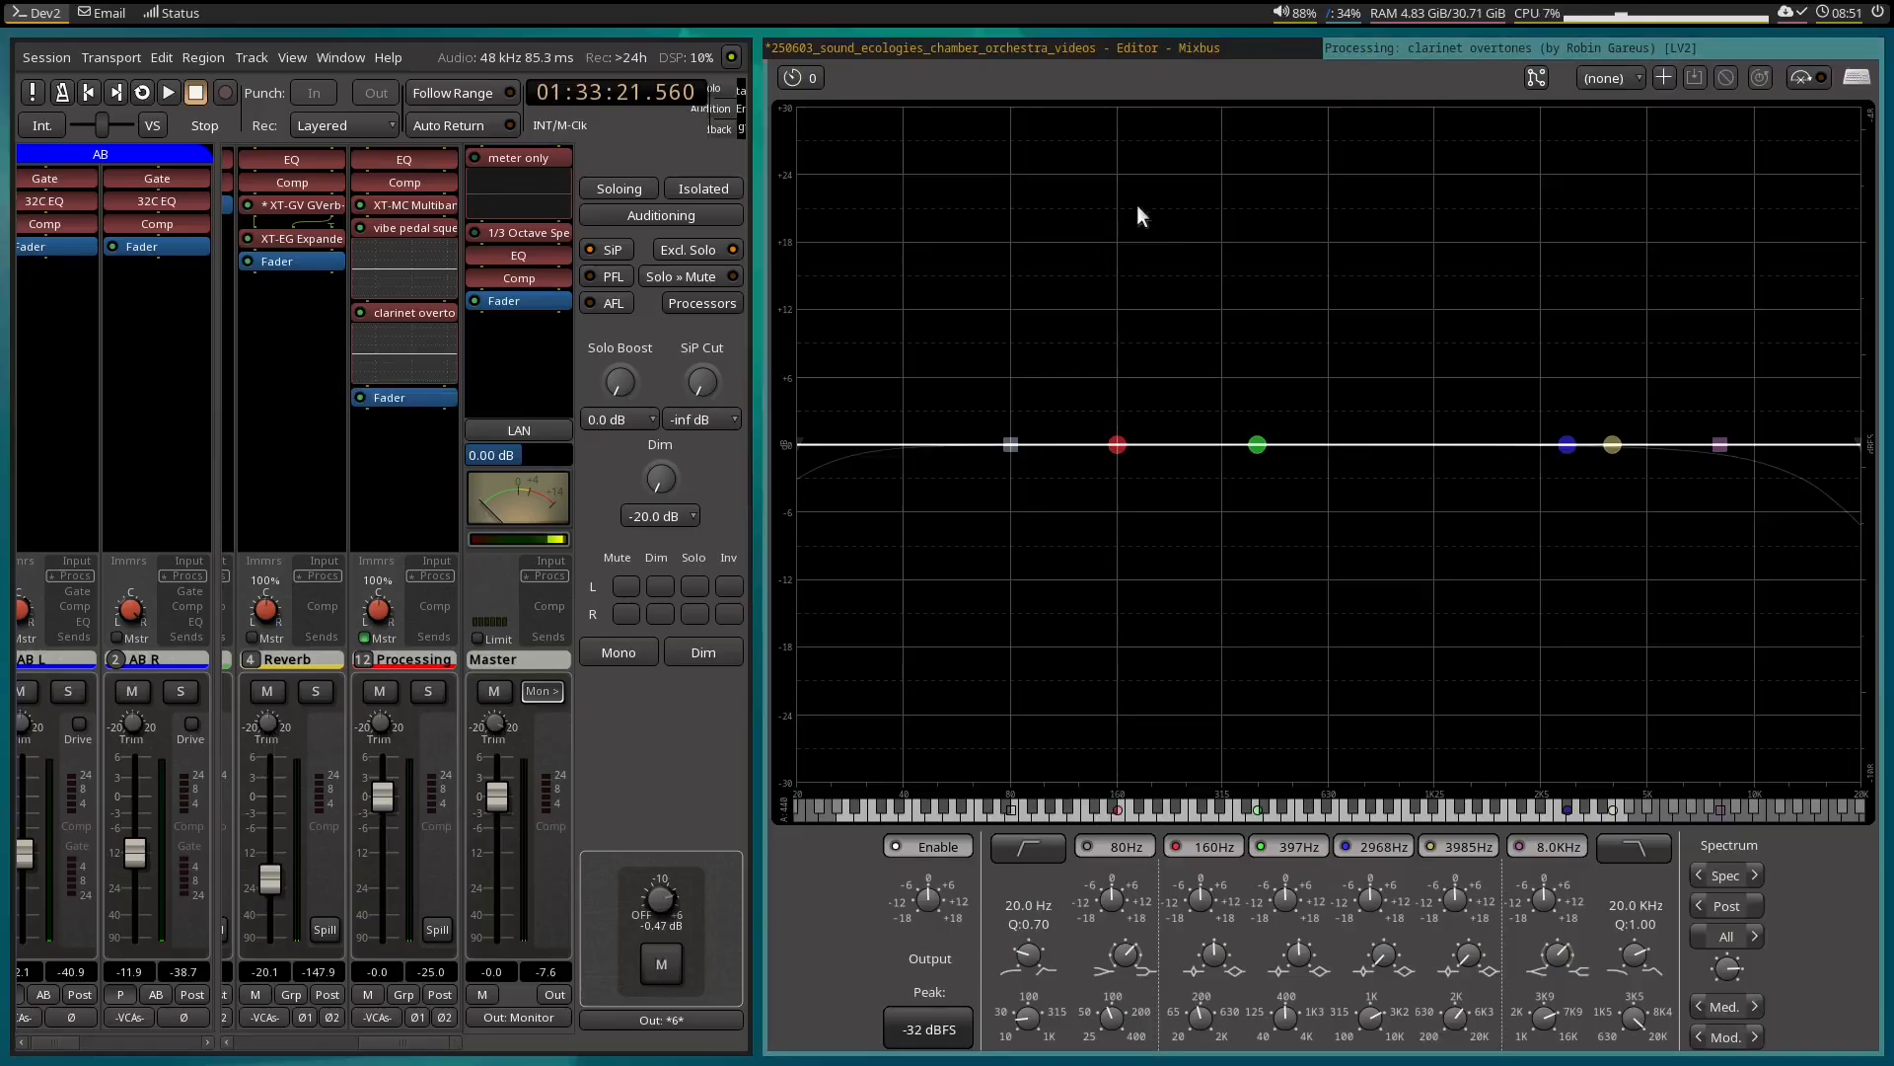
{"action": "left_click", "coordinate": [980, 44]}
{"action": "scroll", "coordinate": [1380, 426], "scroll_direction": "up", "scroll_amount": 13}
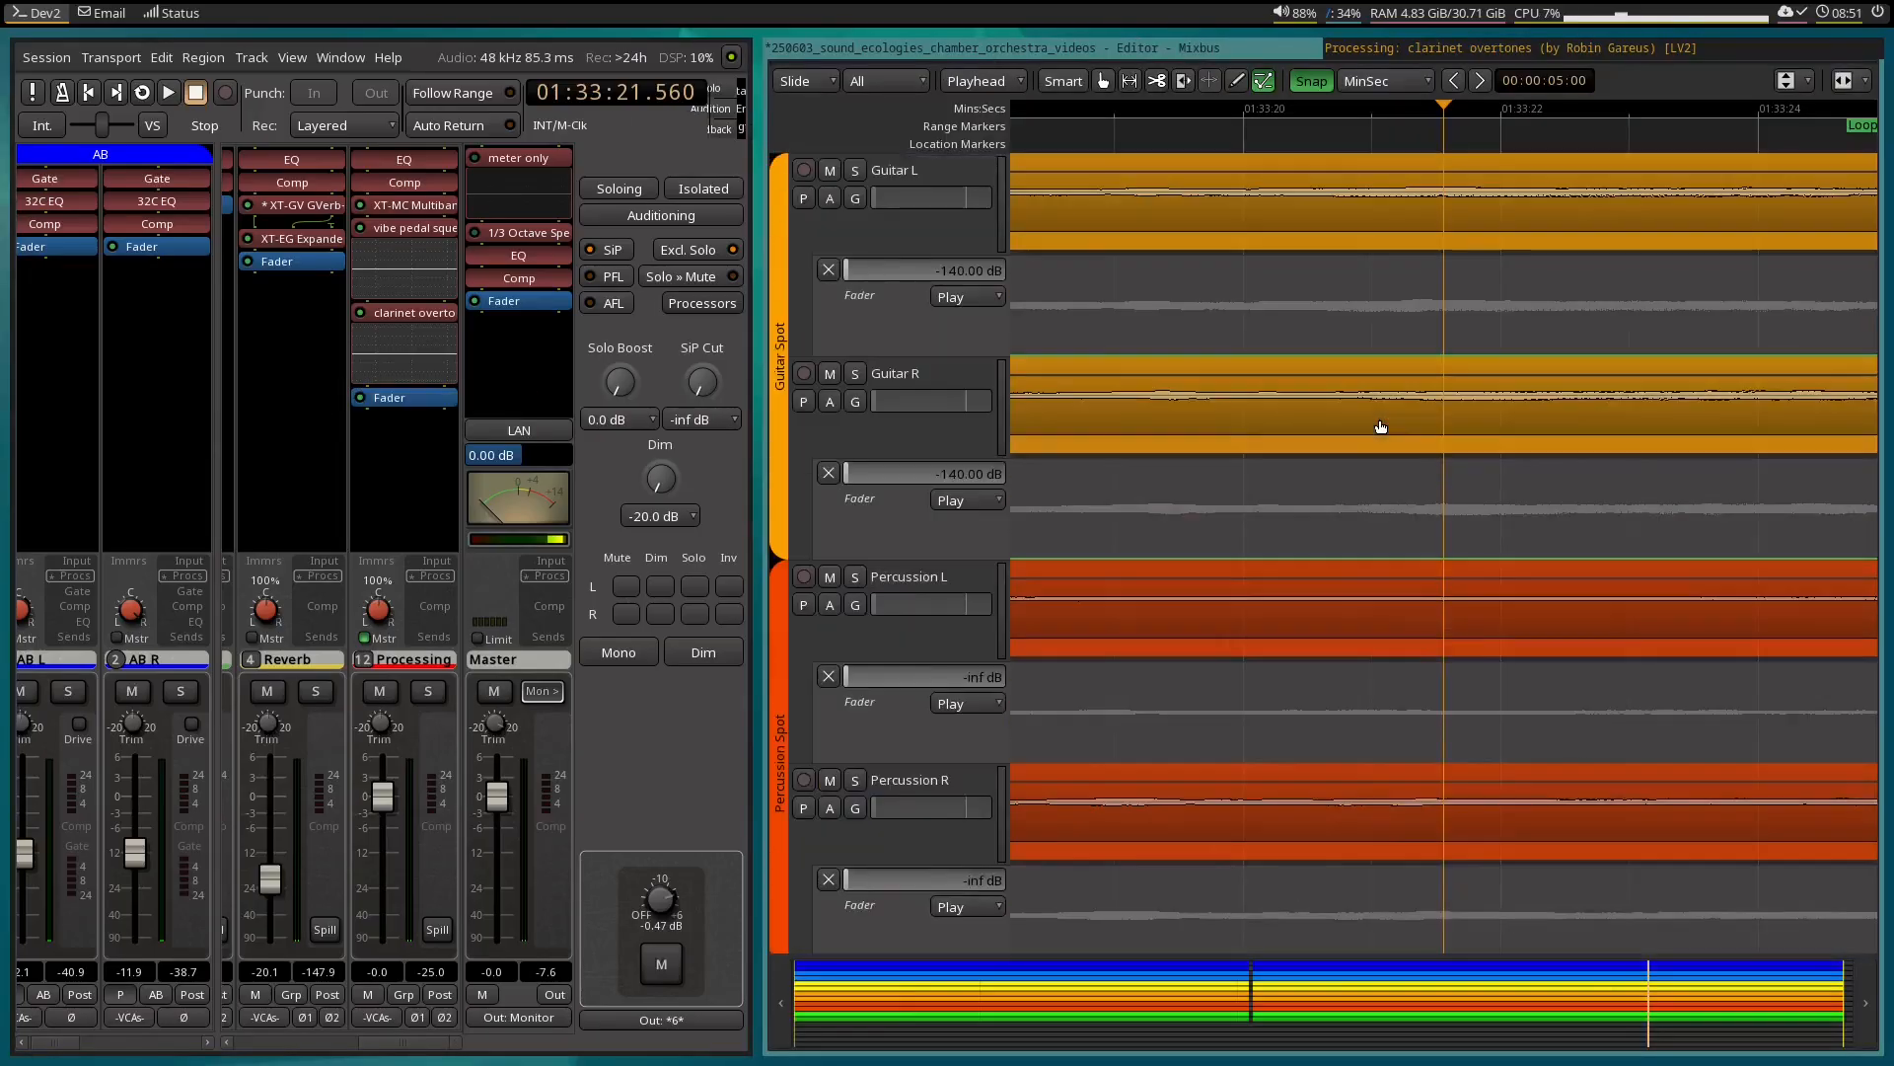
Find the clarinet harmonics loop in the timeline and play it while watching the clarinet overtones EQ spectrum.
{"action": "scroll", "coordinate": [1380, 427], "scroll_direction": "left", "scroll_amount": 6}
{"action": "scroll", "coordinate": [1381, 427], "scroll_direction": "up", "scroll_amount": 7}
{"action": "scroll", "coordinate": [1380, 427], "scroll_direction": "up", "scroll_amount": 5}
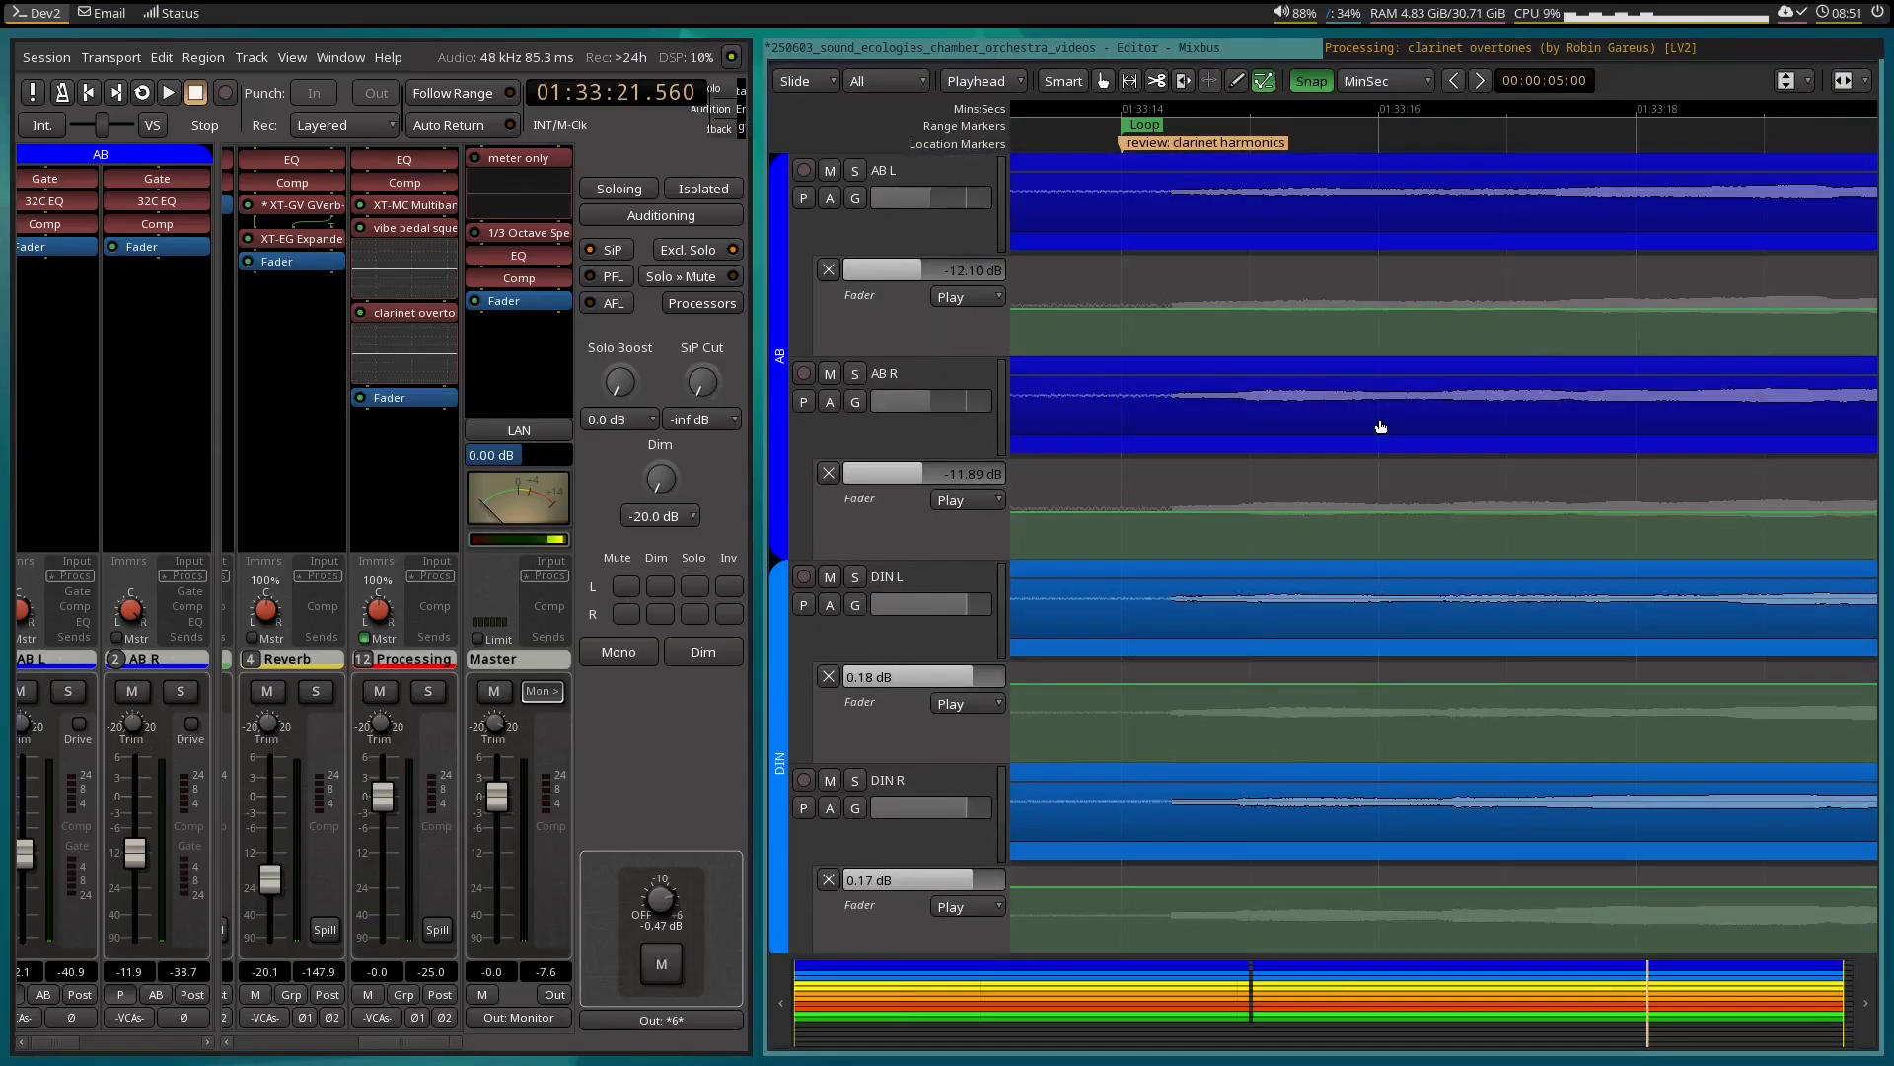
{"action": "scroll", "coordinate": [1380, 426], "scroll_direction": "down", "scroll_amount": 1}
{"action": "scroll", "coordinate": [1380, 427], "scroll_direction": "up", "scroll_amount": 1}
{"action": "scroll", "coordinate": [1381, 426], "scroll_direction": "right", "scroll_amount": 3}
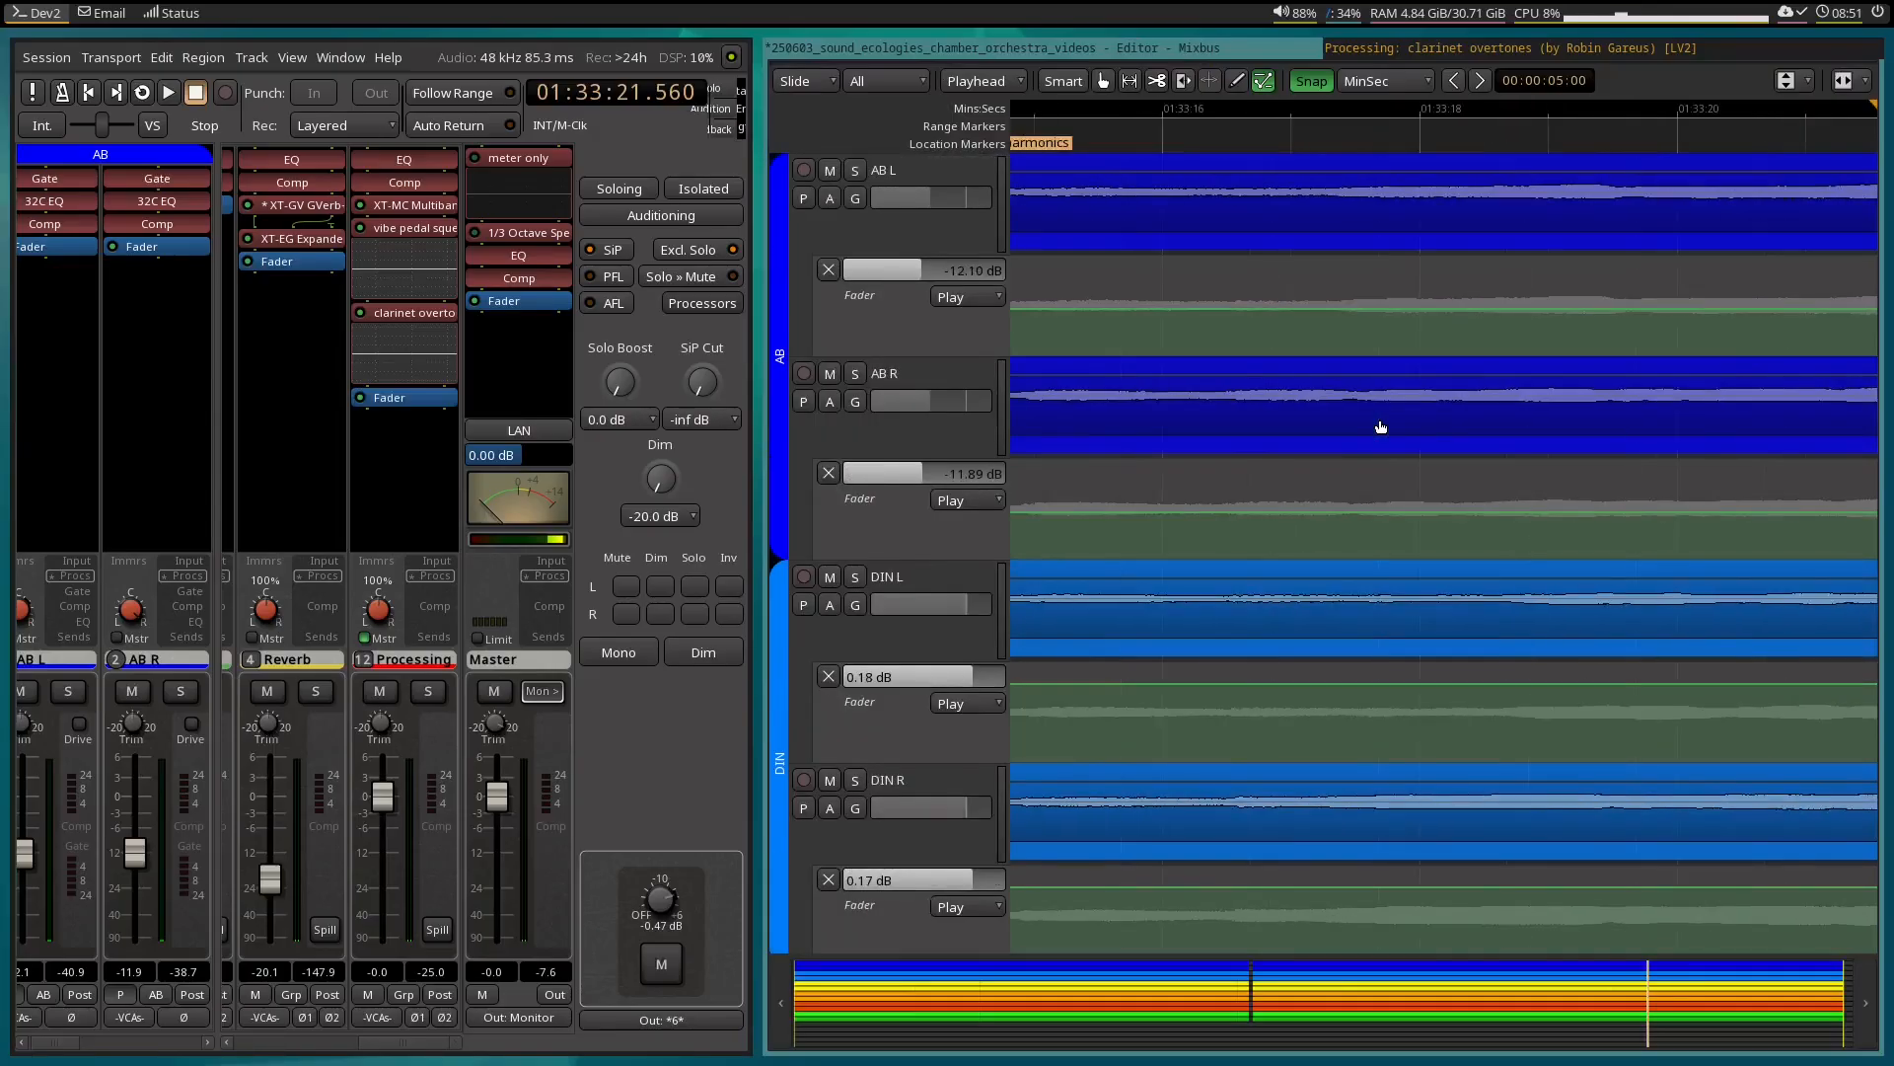
{"action": "scroll", "coordinate": [1380, 426], "scroll_direction": "left", "scroll_amount": 3}
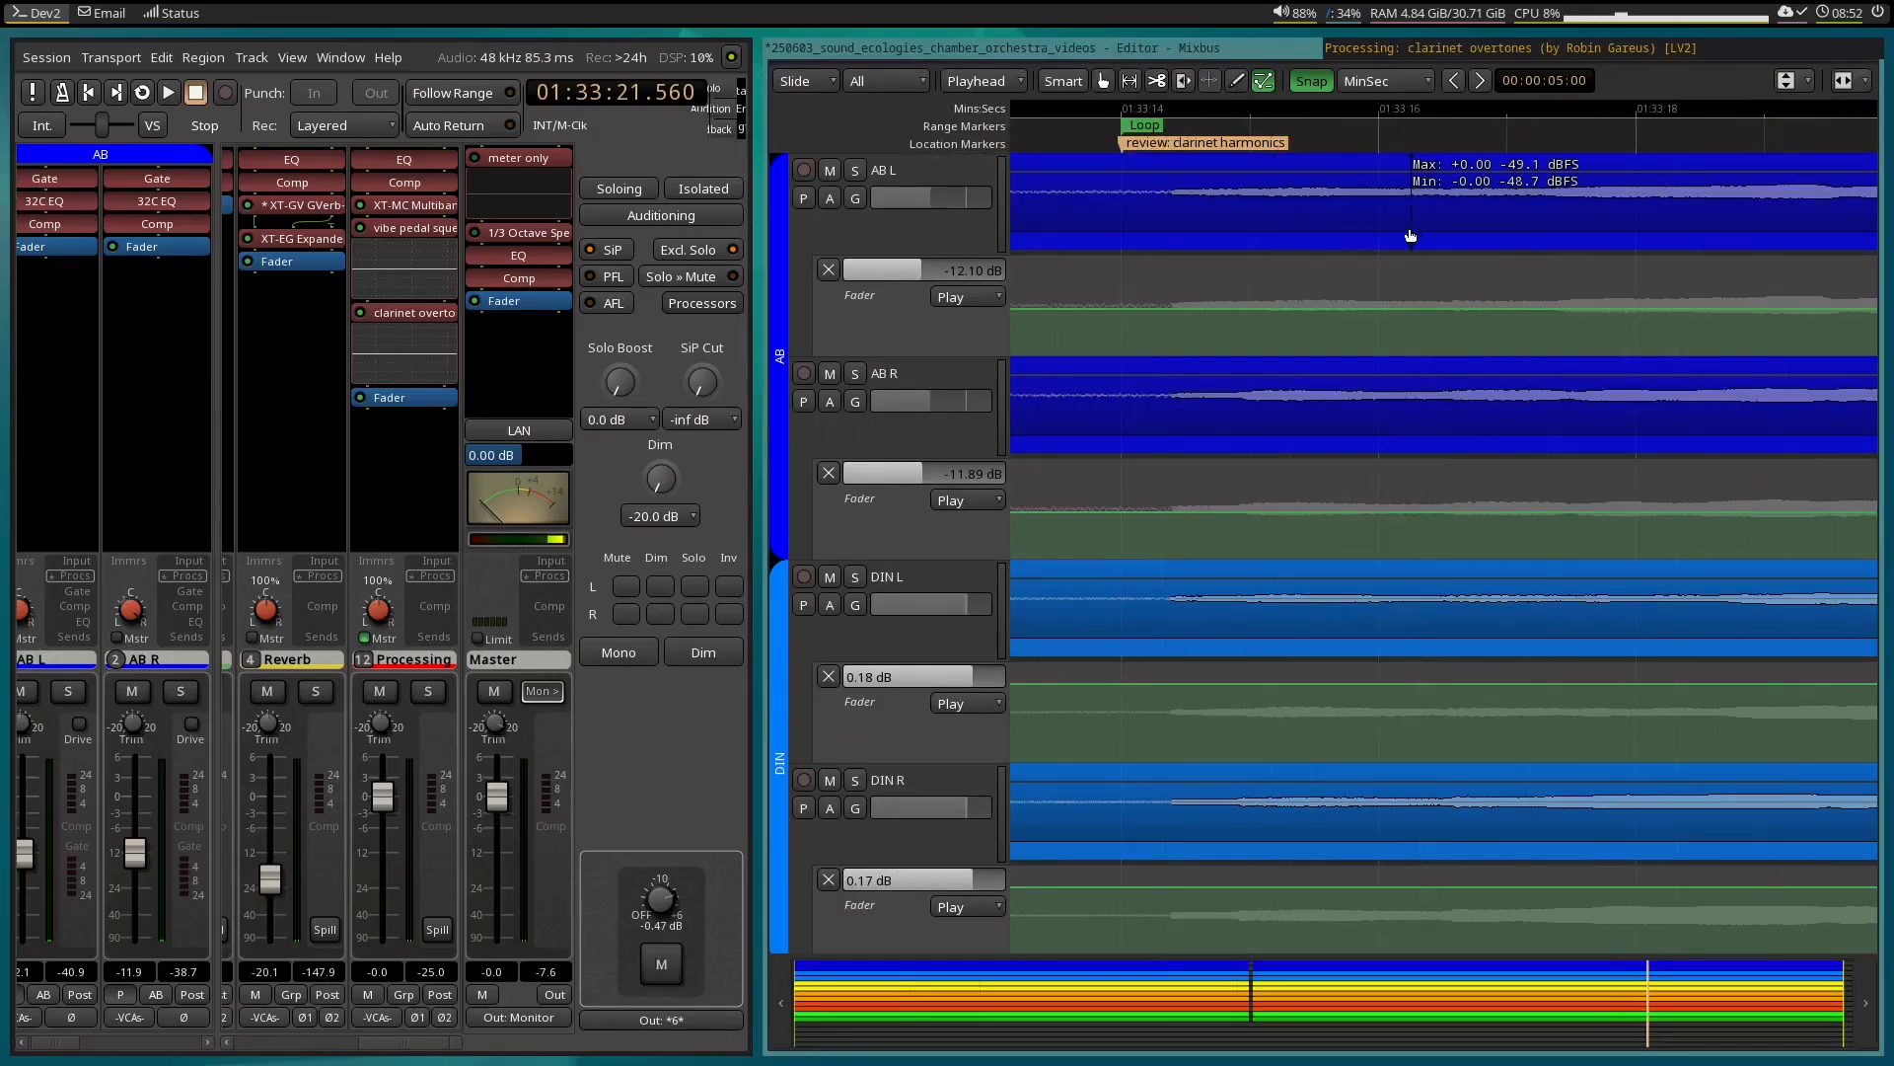
{"action": "scroll", "coordinate": [1310, 237], "scroll_direction": "right", "scroll_amount": 5}
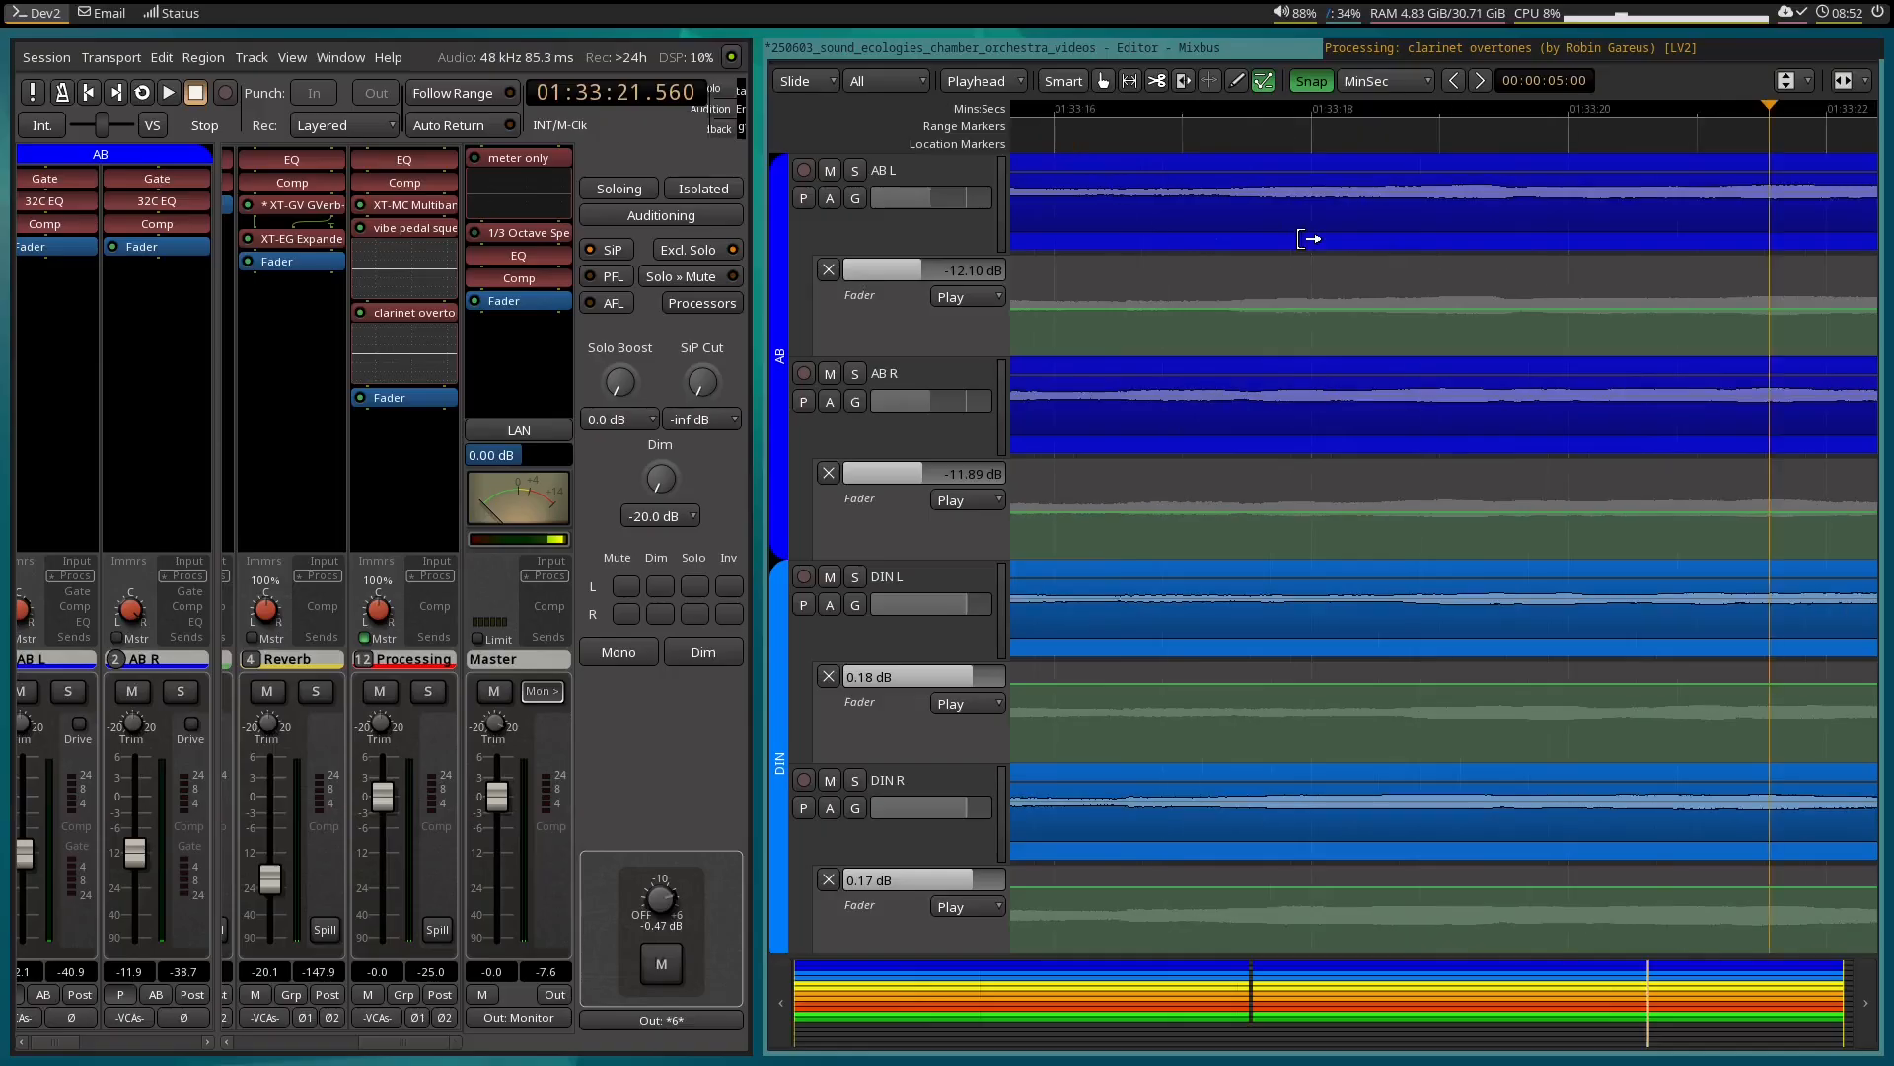
{"action": "scroll", "coordinate": [1309, 237], "scroll_direction": "down", "scroll_amount": 2}
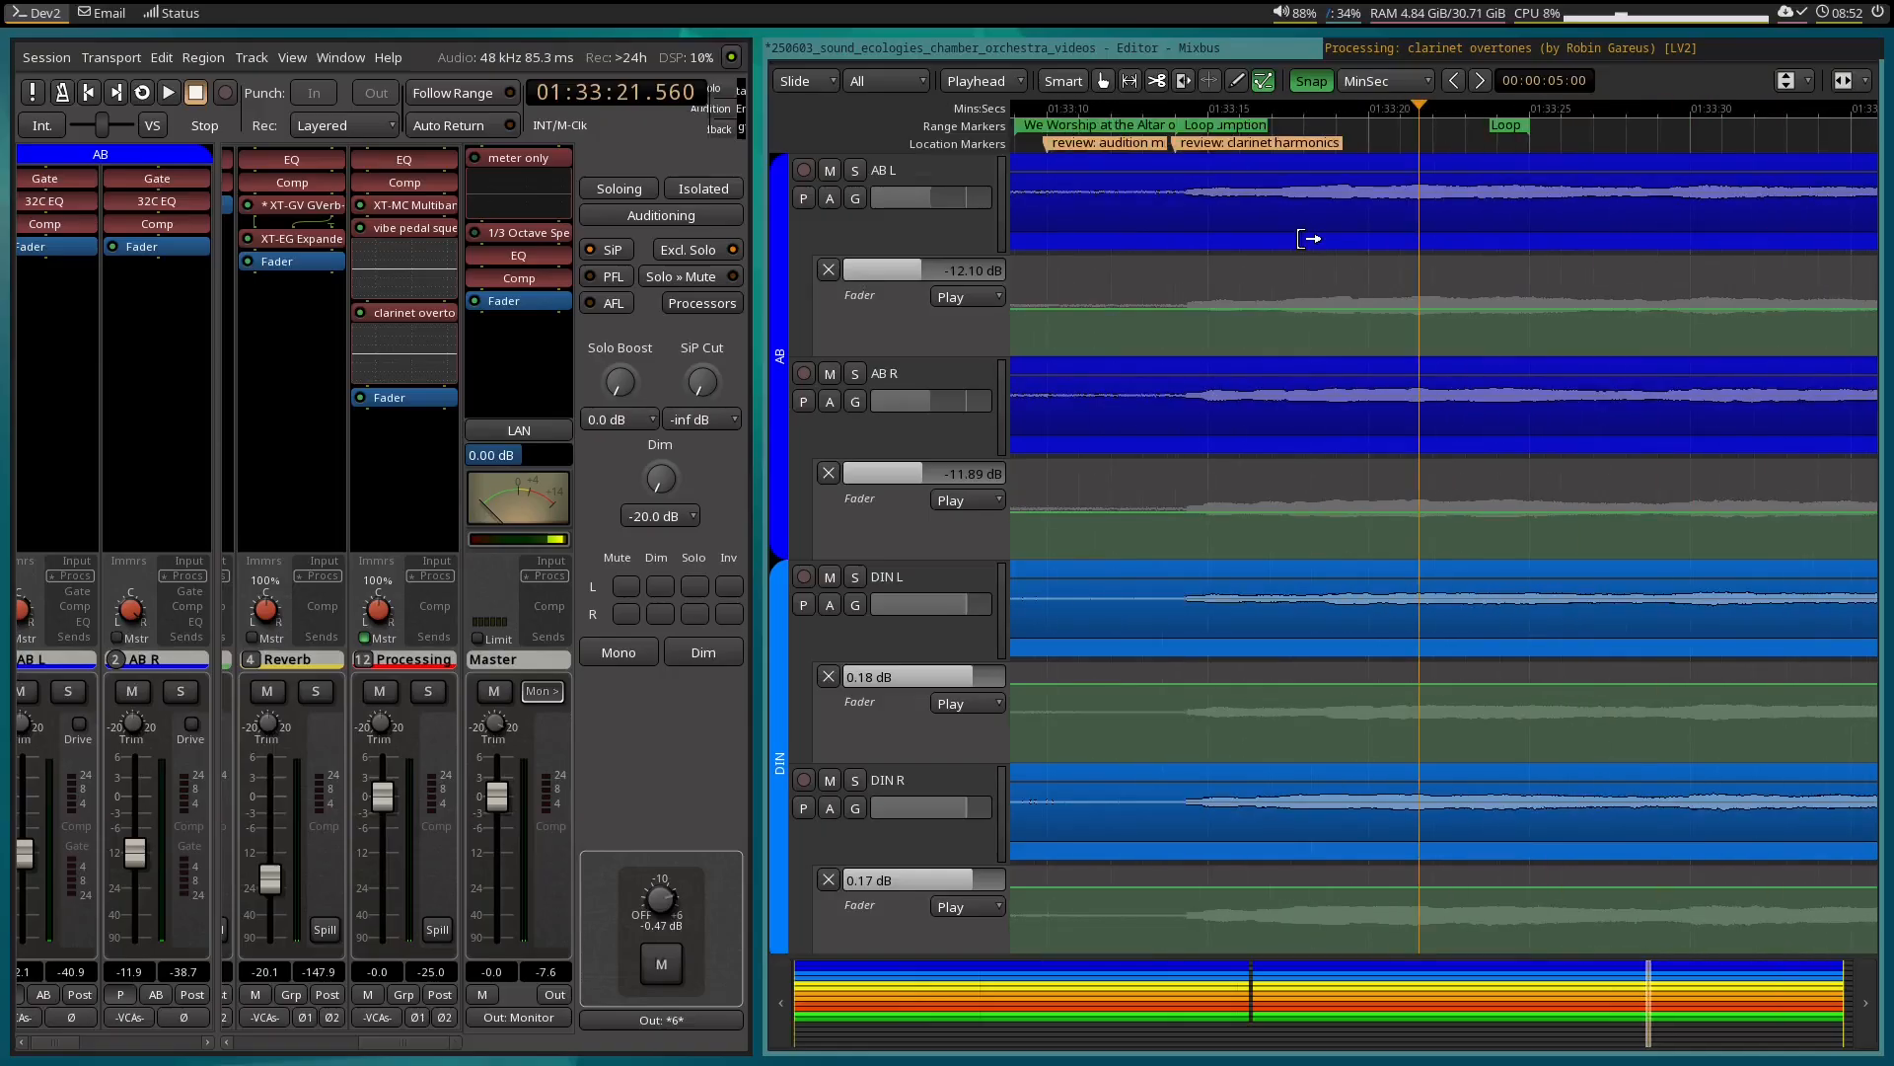
{"action": "key", "text": "l"}
{"action": "left_click", "coordinate": [1457, 45]}
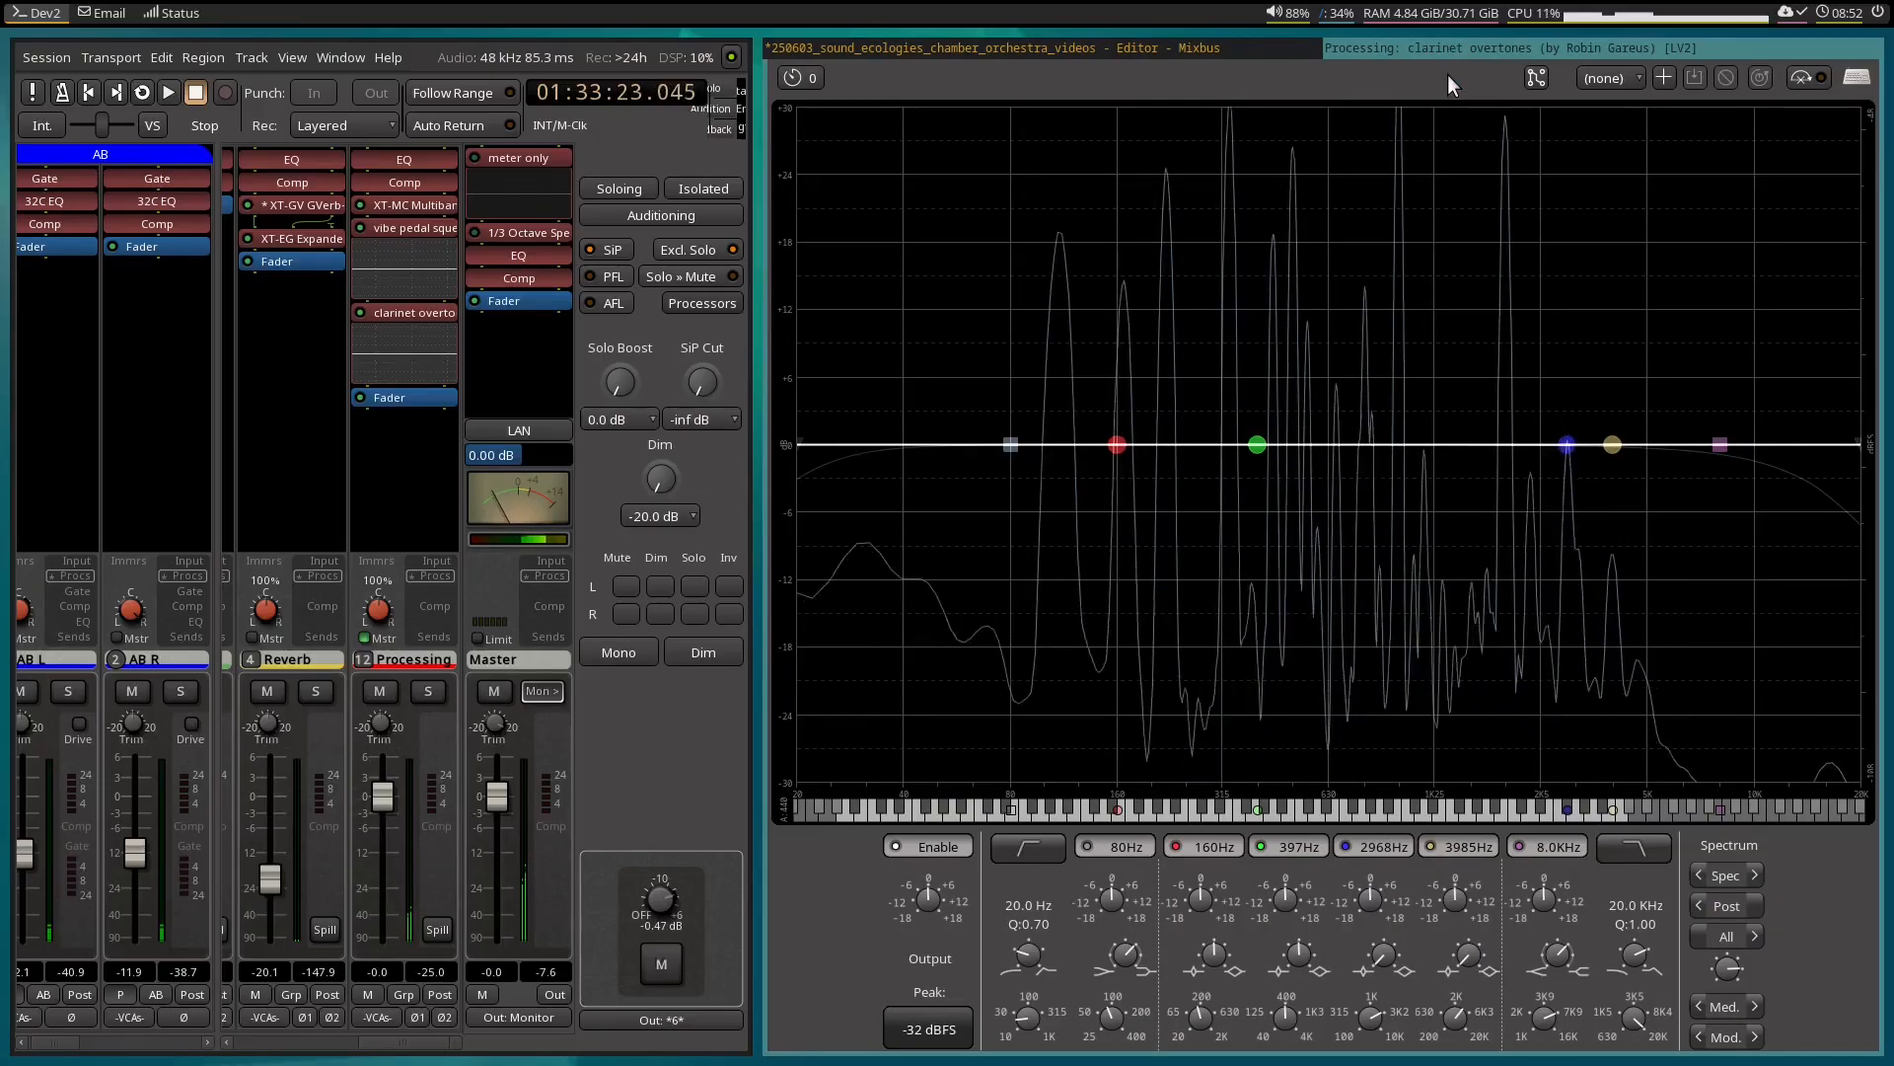
{"action": "key", "text": "space"}
Lengthen the ramps into the dip by moving the first -18 dB point to about 01:33:19.7 in the Gain 3 and Gain 4 lanes.
{"action": "left_click", "coordinate": [1172, 46]}
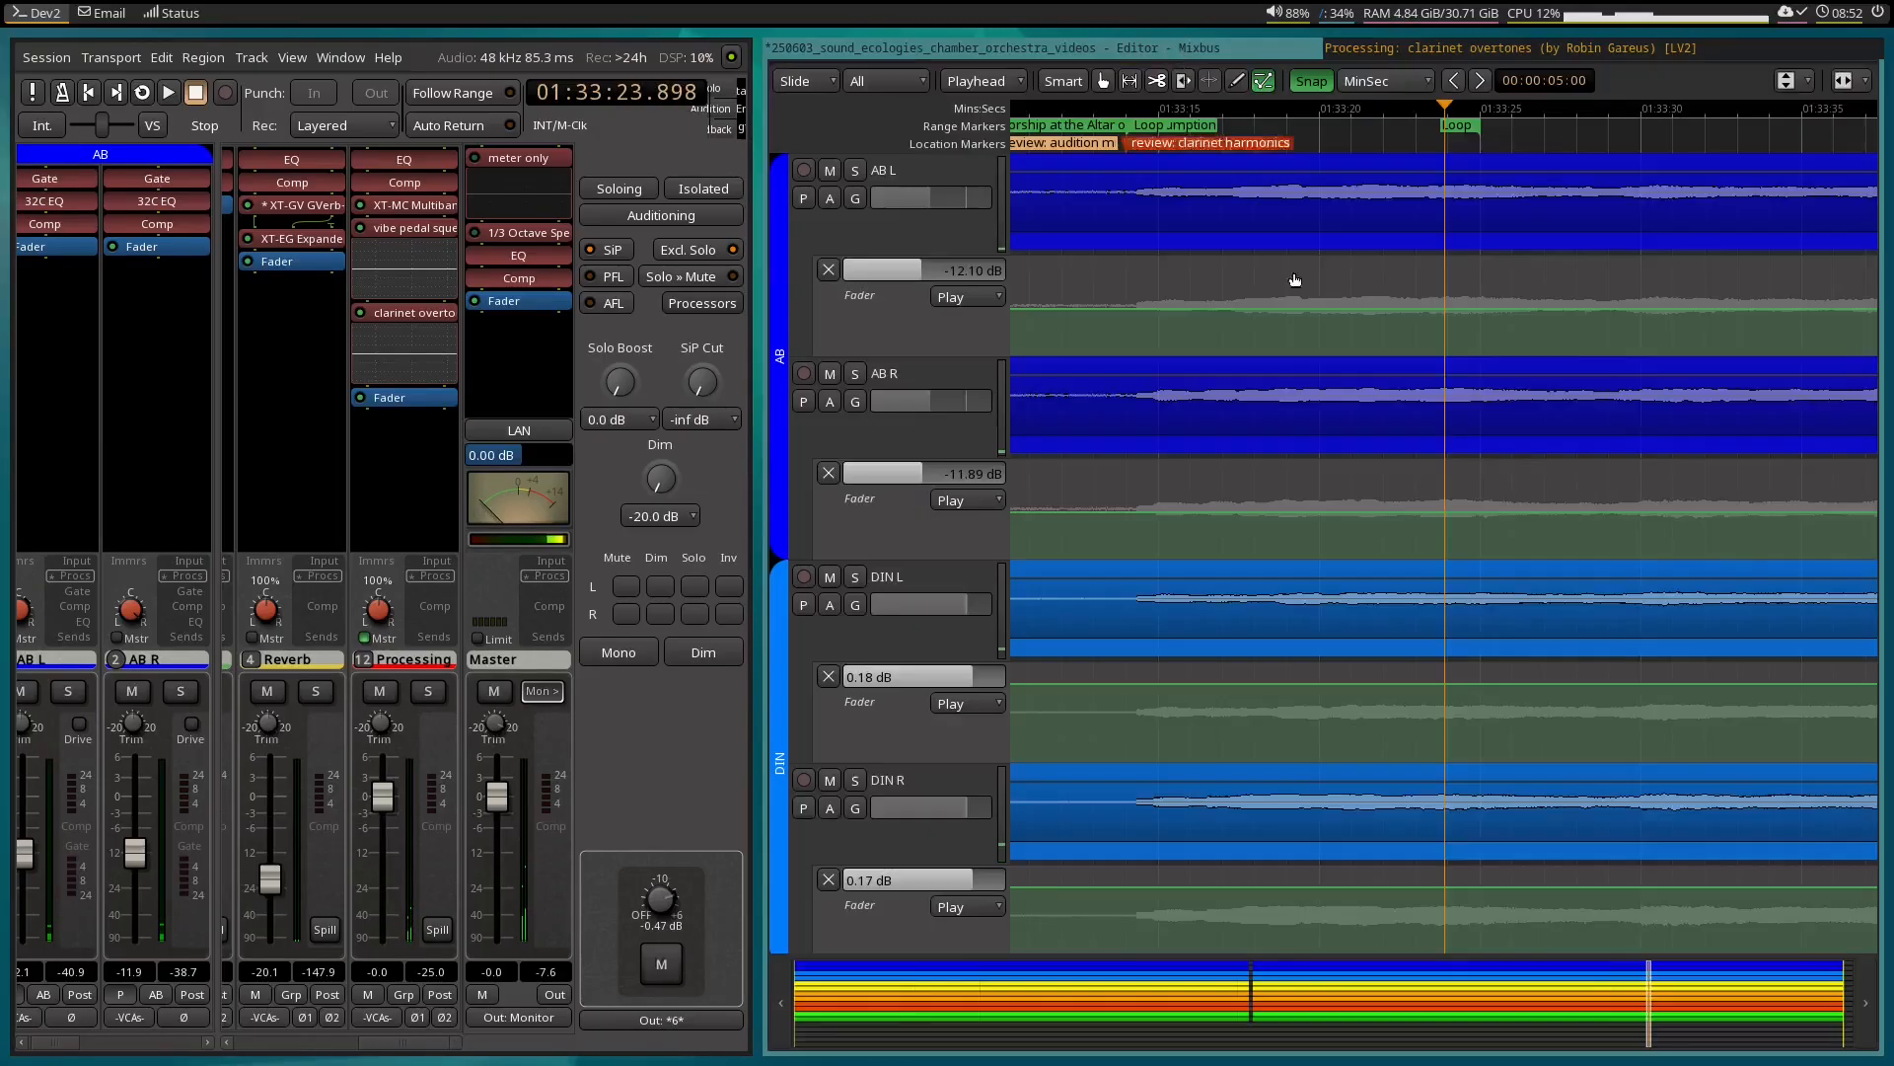
{"action": "scroll", "coordinate": [1521, 524], "scroll_direction": "down", "scroll_amount": 8}
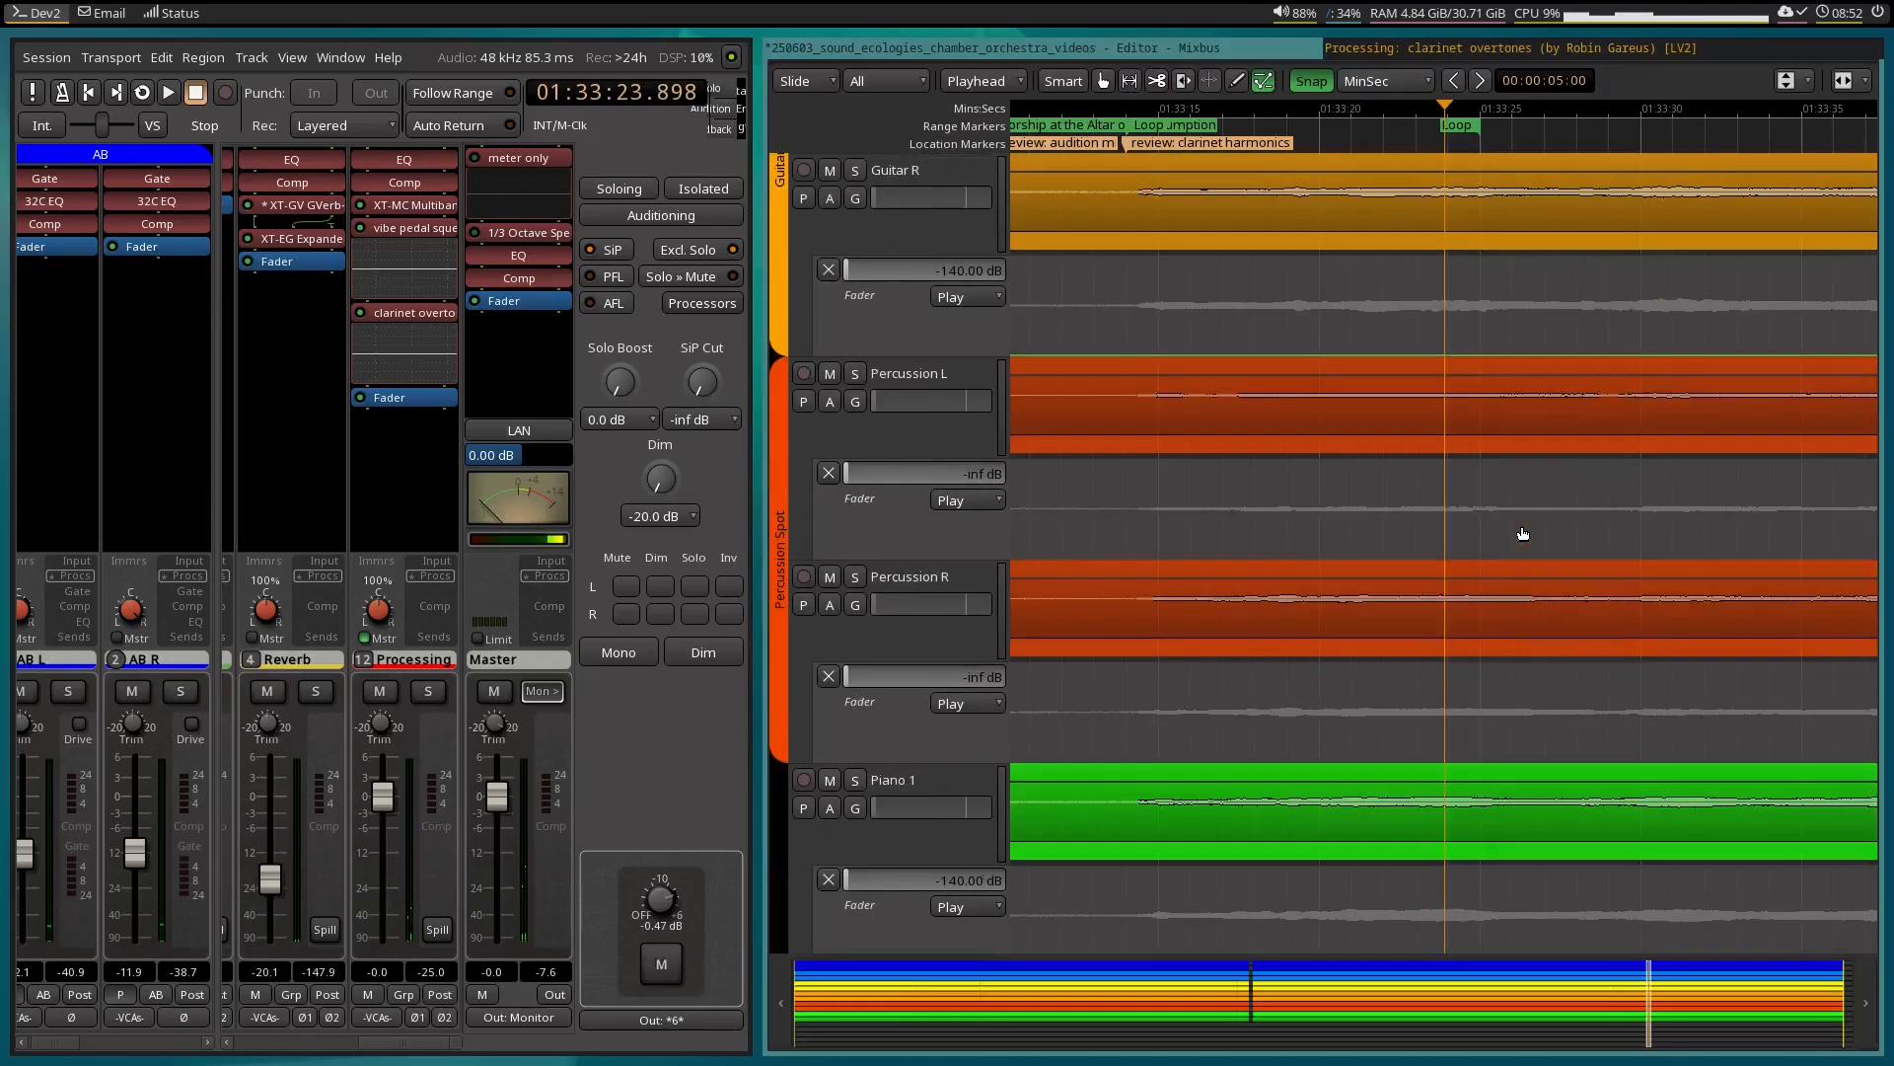
{"action": "scroll", "coordinate": [1522, 532], "scroll_direction": "down", "scroll_amount": 10}
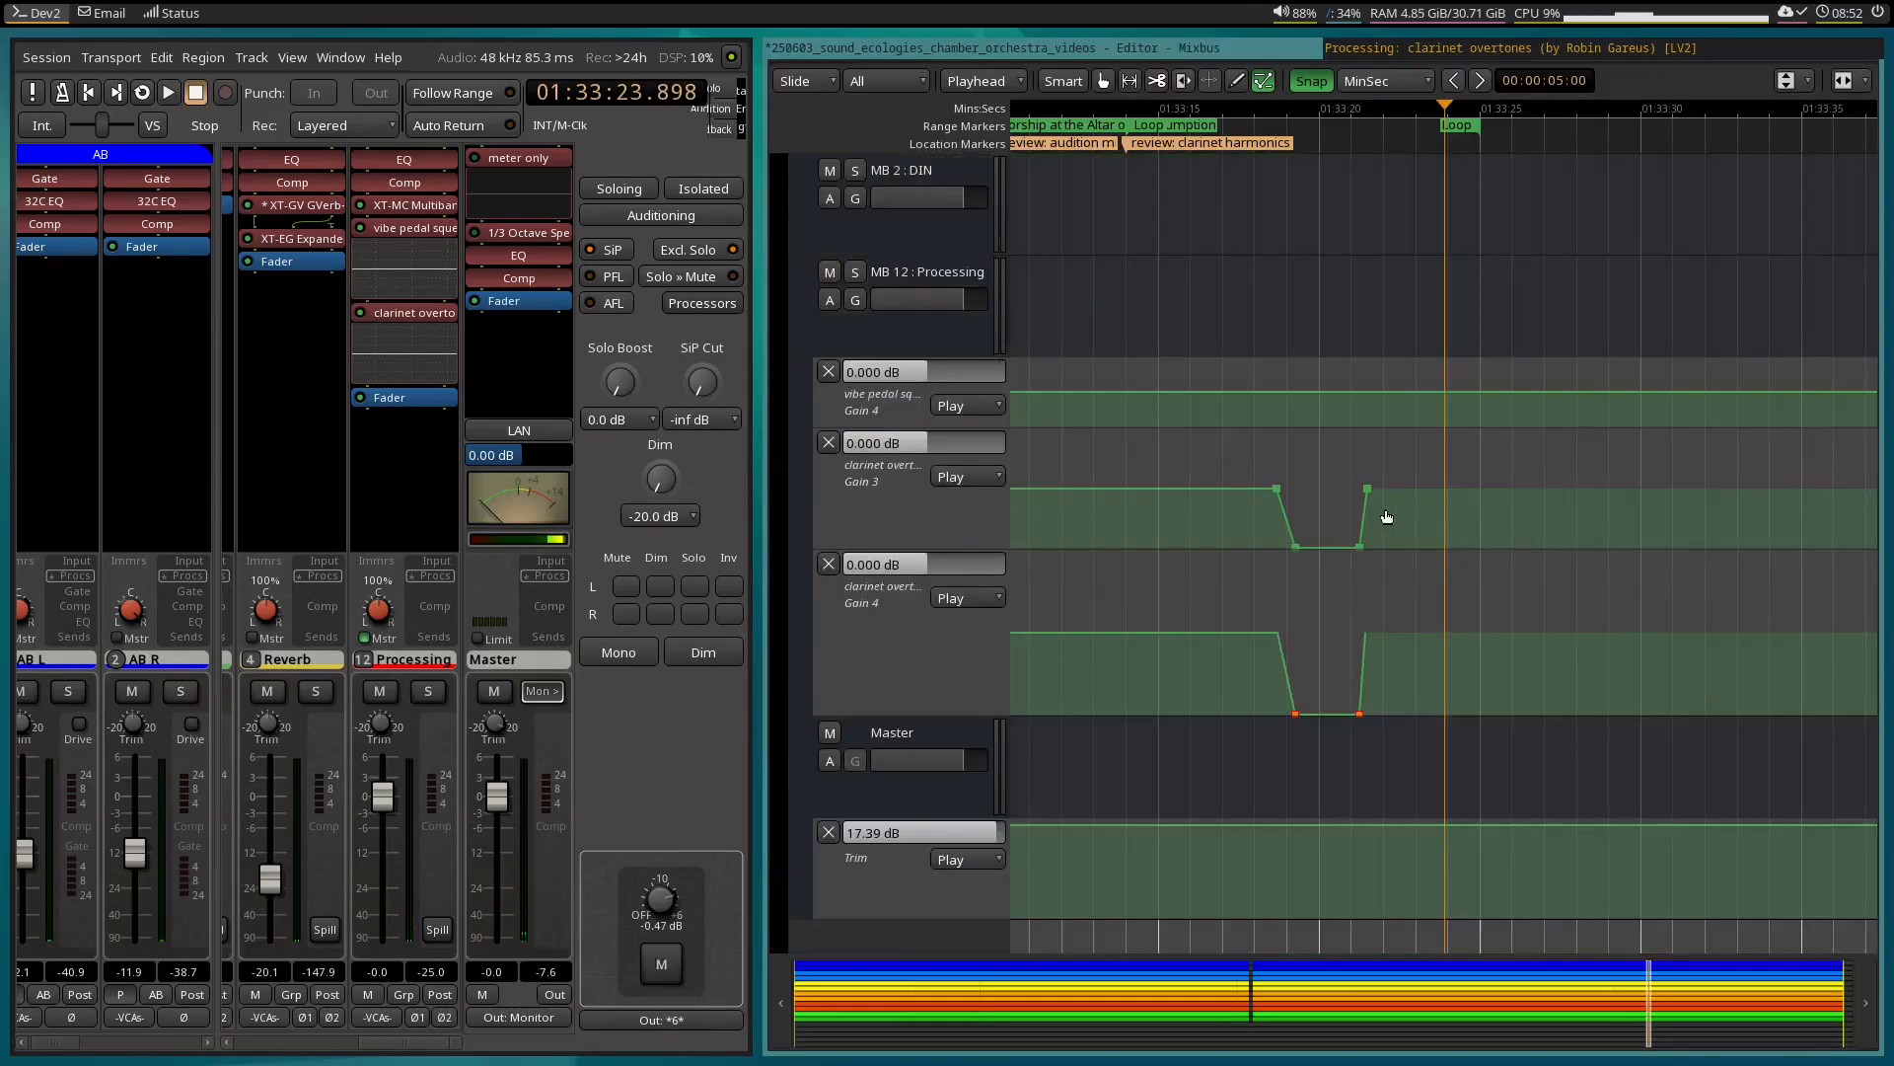
{"action": "scroll", "coordinate": [1316, 512], "scroll_direction": "up", "scroll_amount": 2}
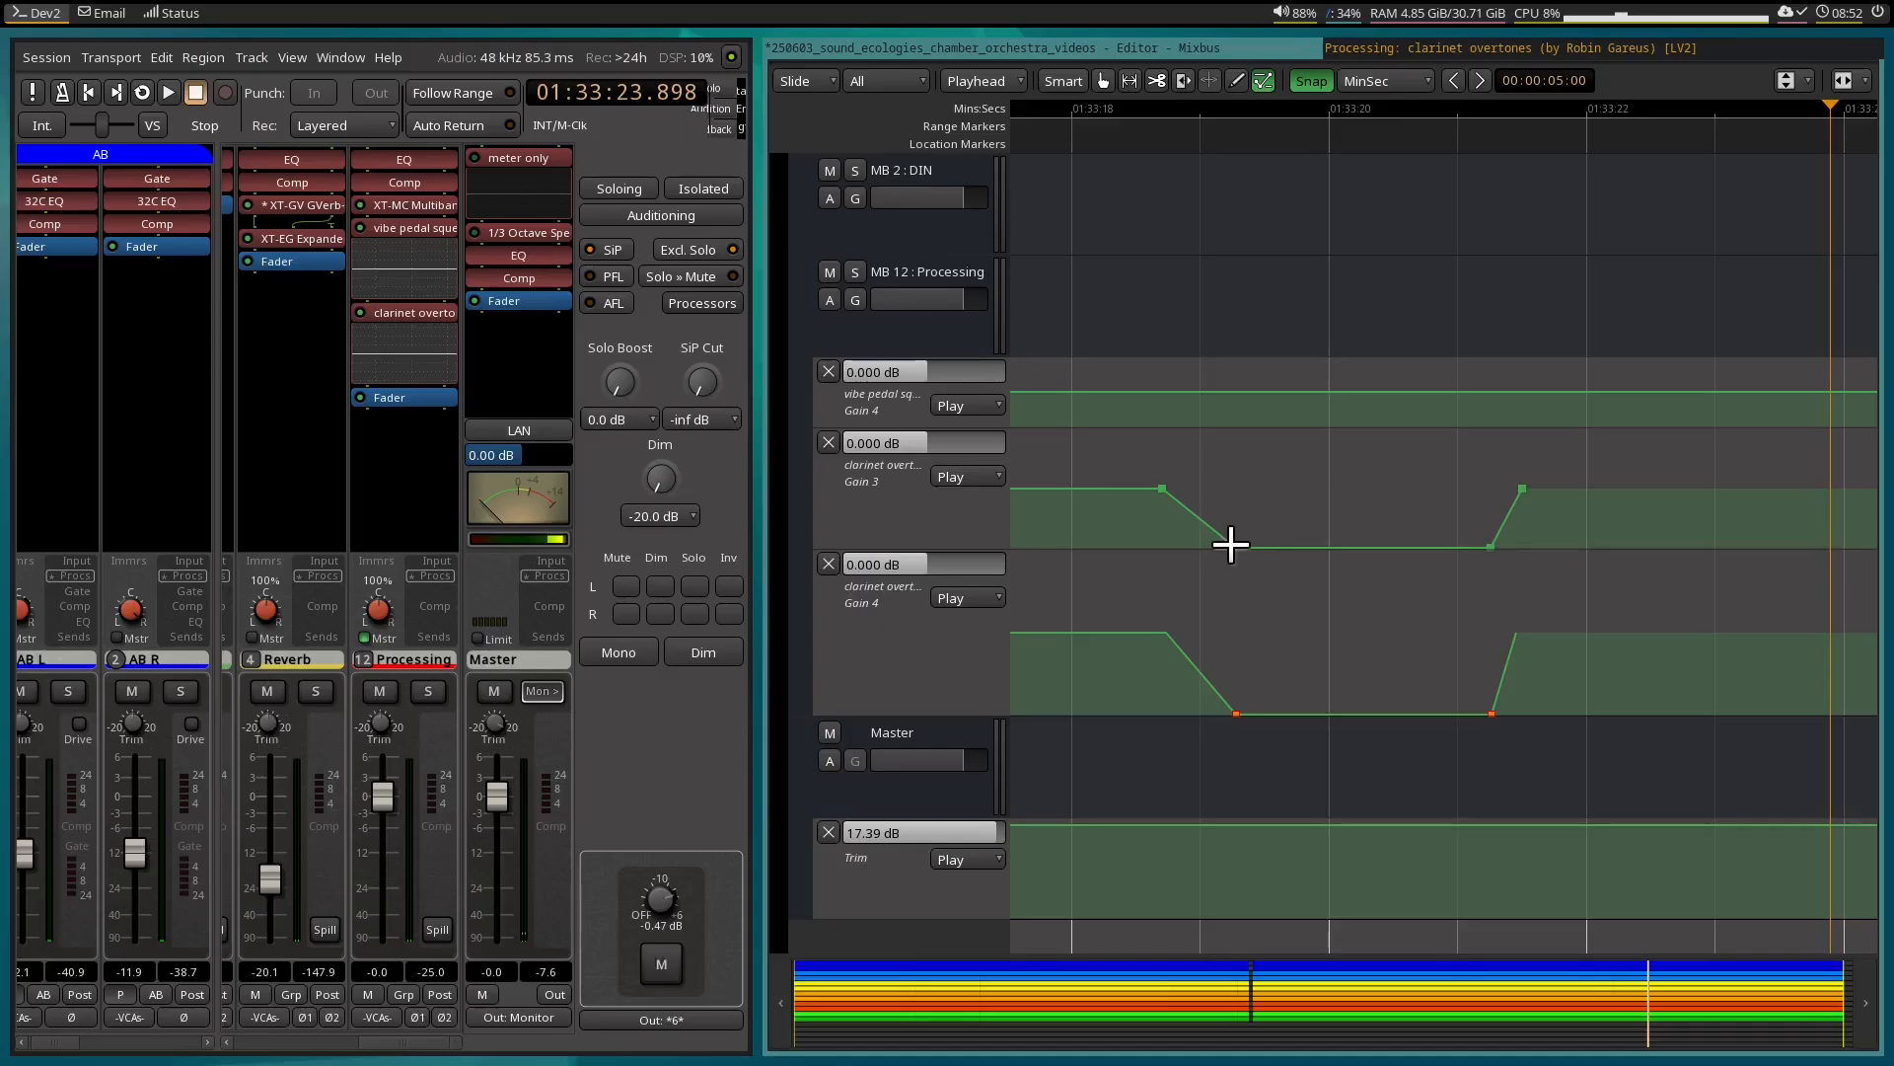
{"action": "left_click_drag", "start_coordinate": [1230, 544], "coordinate": [1308, 547]}
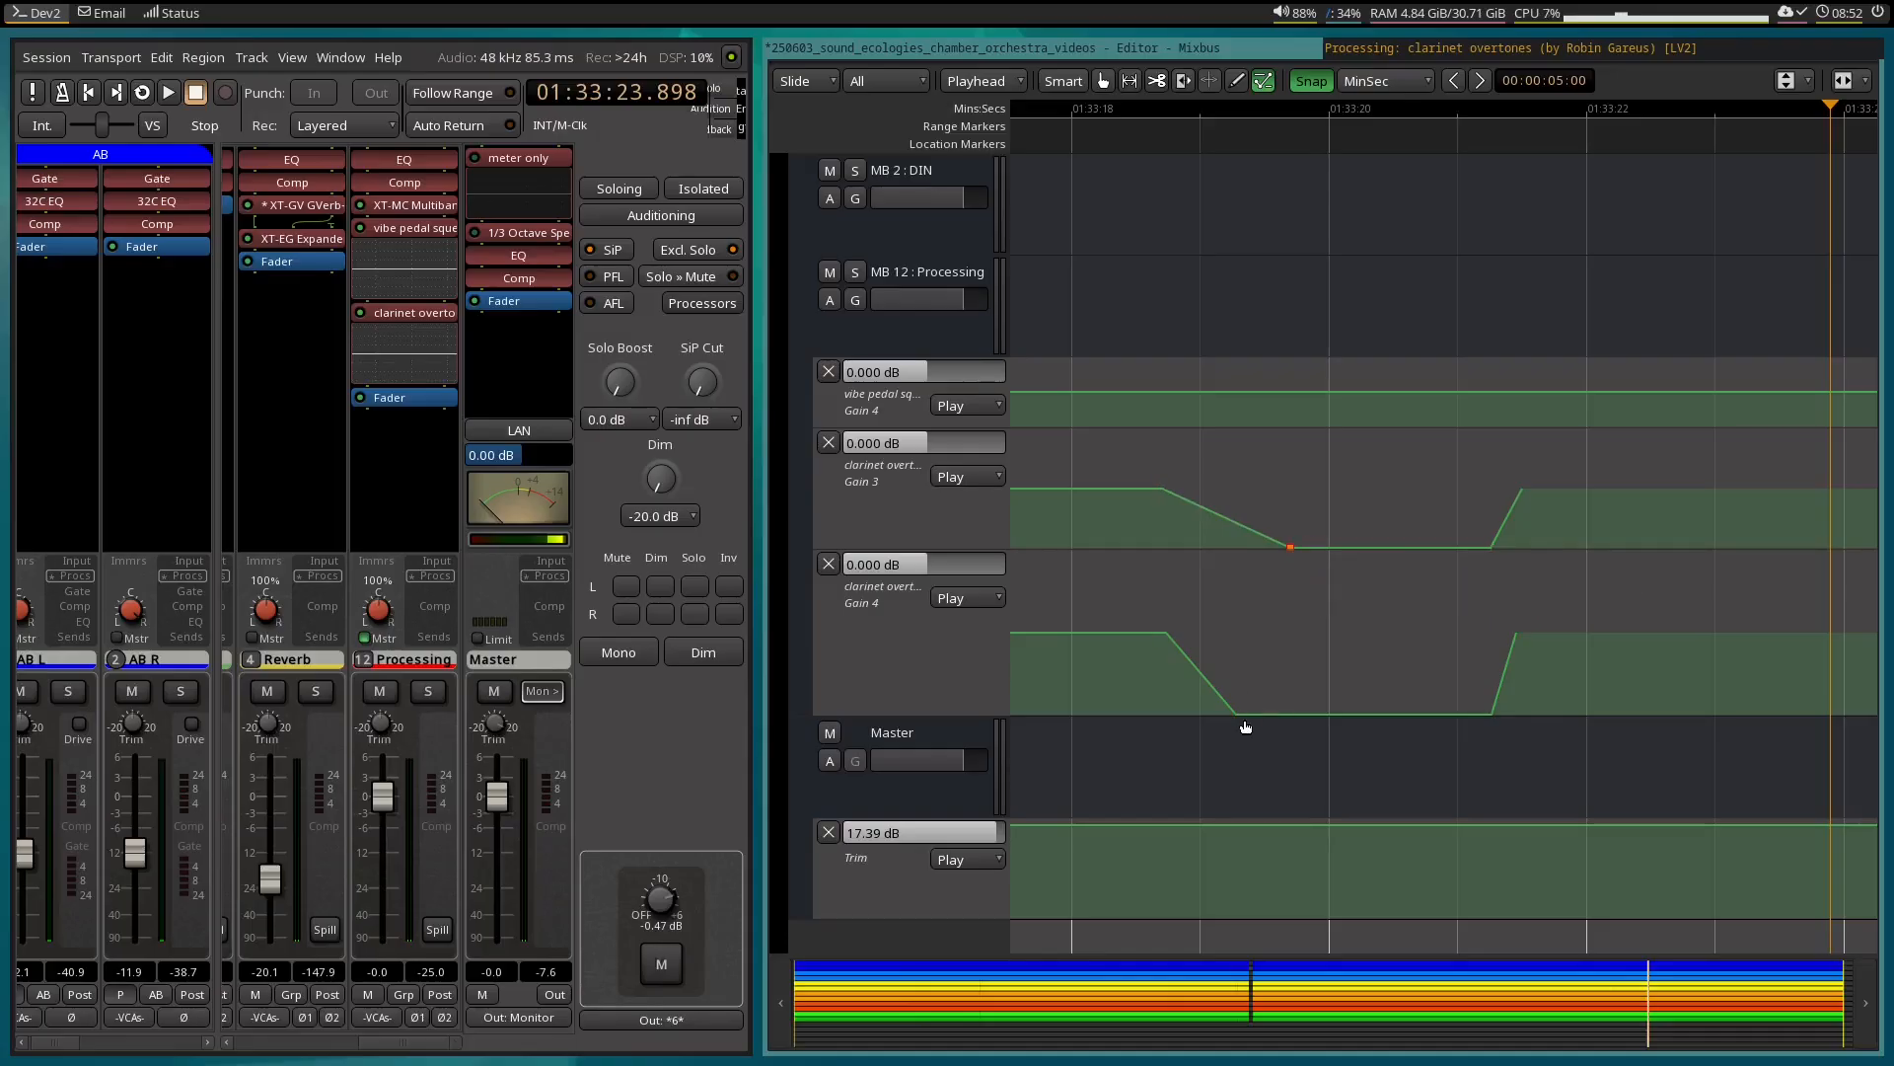
{"action": "left_click_drag", "start_coordinate": [1239, 723], "coordinate": [1305, 725]}
Move the closing 0 dB points in the Gain 3 and Gain 4 lanes to about 01:33:21.8 and play the passage with the EQ window open.
{"action": "left_click_drag", "start_coordinate": [1525, 491], "coordinate": [1579, 487]}
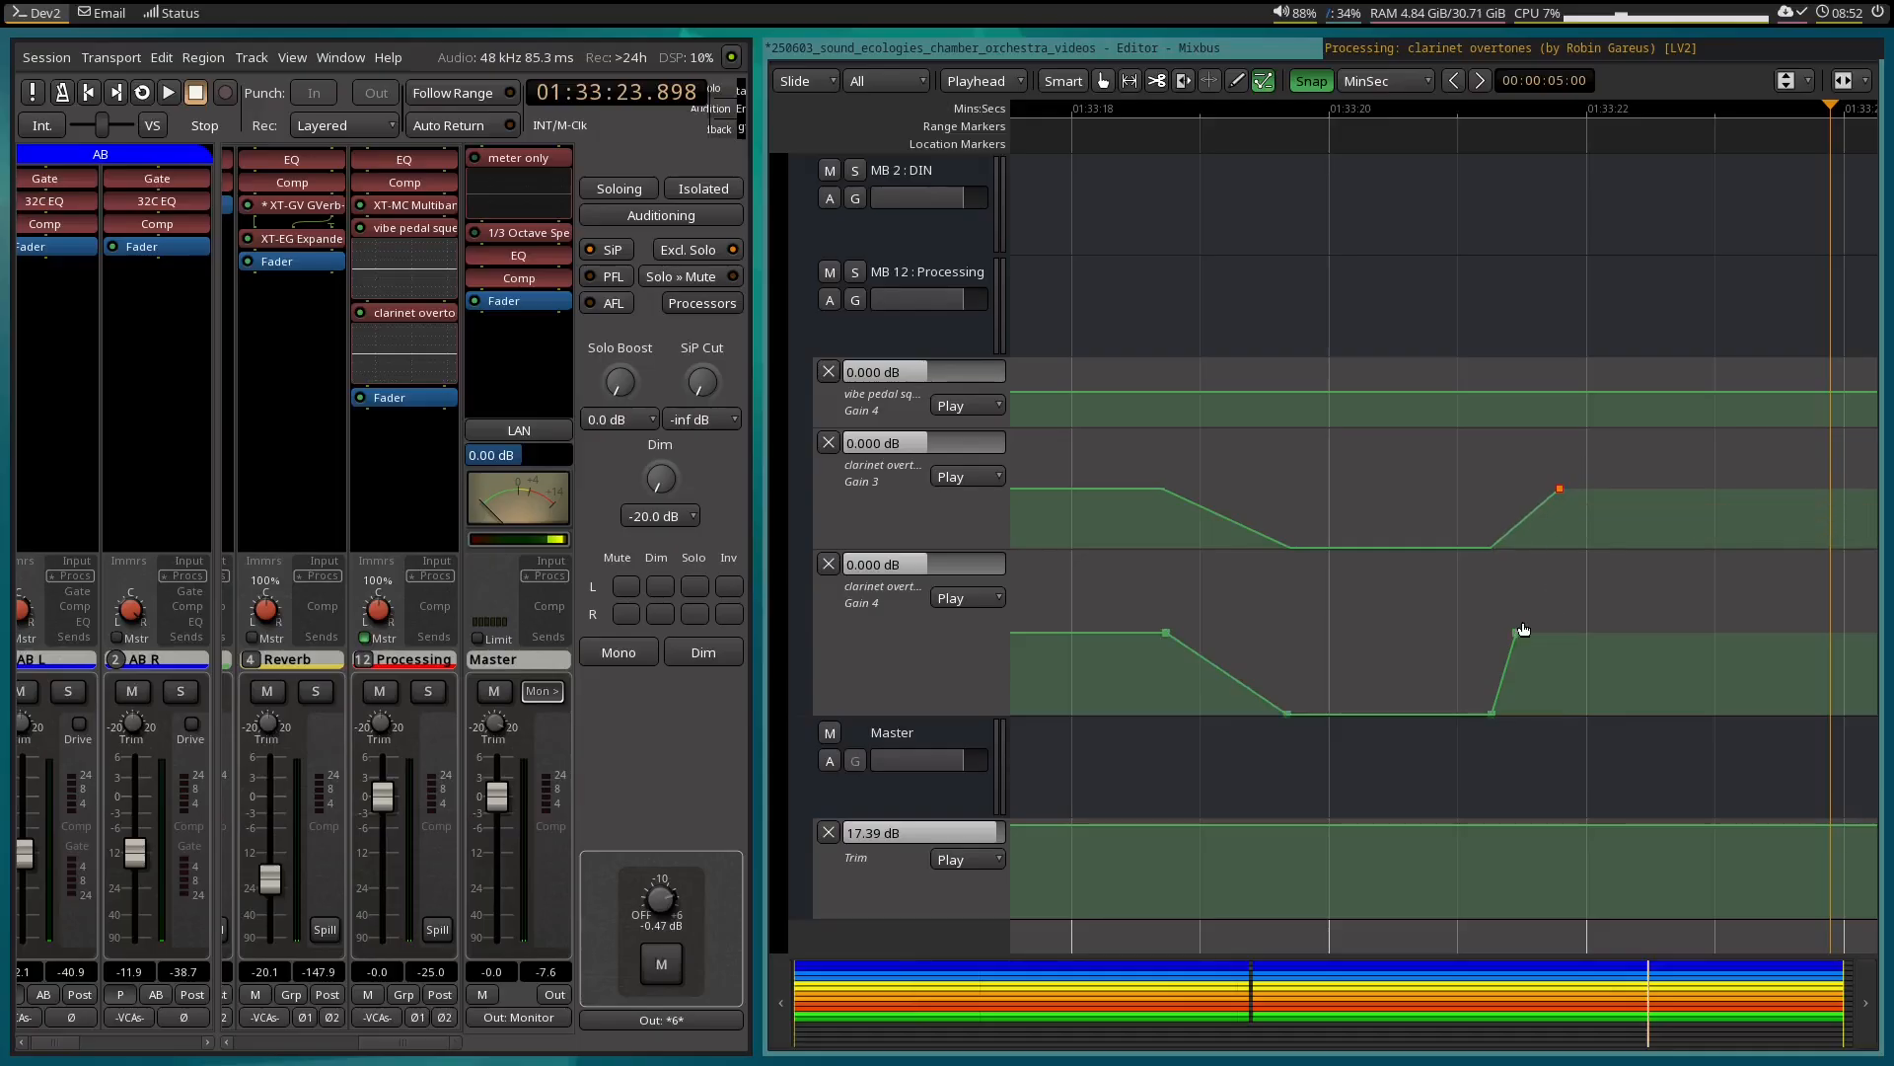
{"action": "left_click_drag", "start_coordinate": [1524, 629], "coordinate": [1563, 629]}
{"action": "left_click", "coordinate": [1455, 41]}
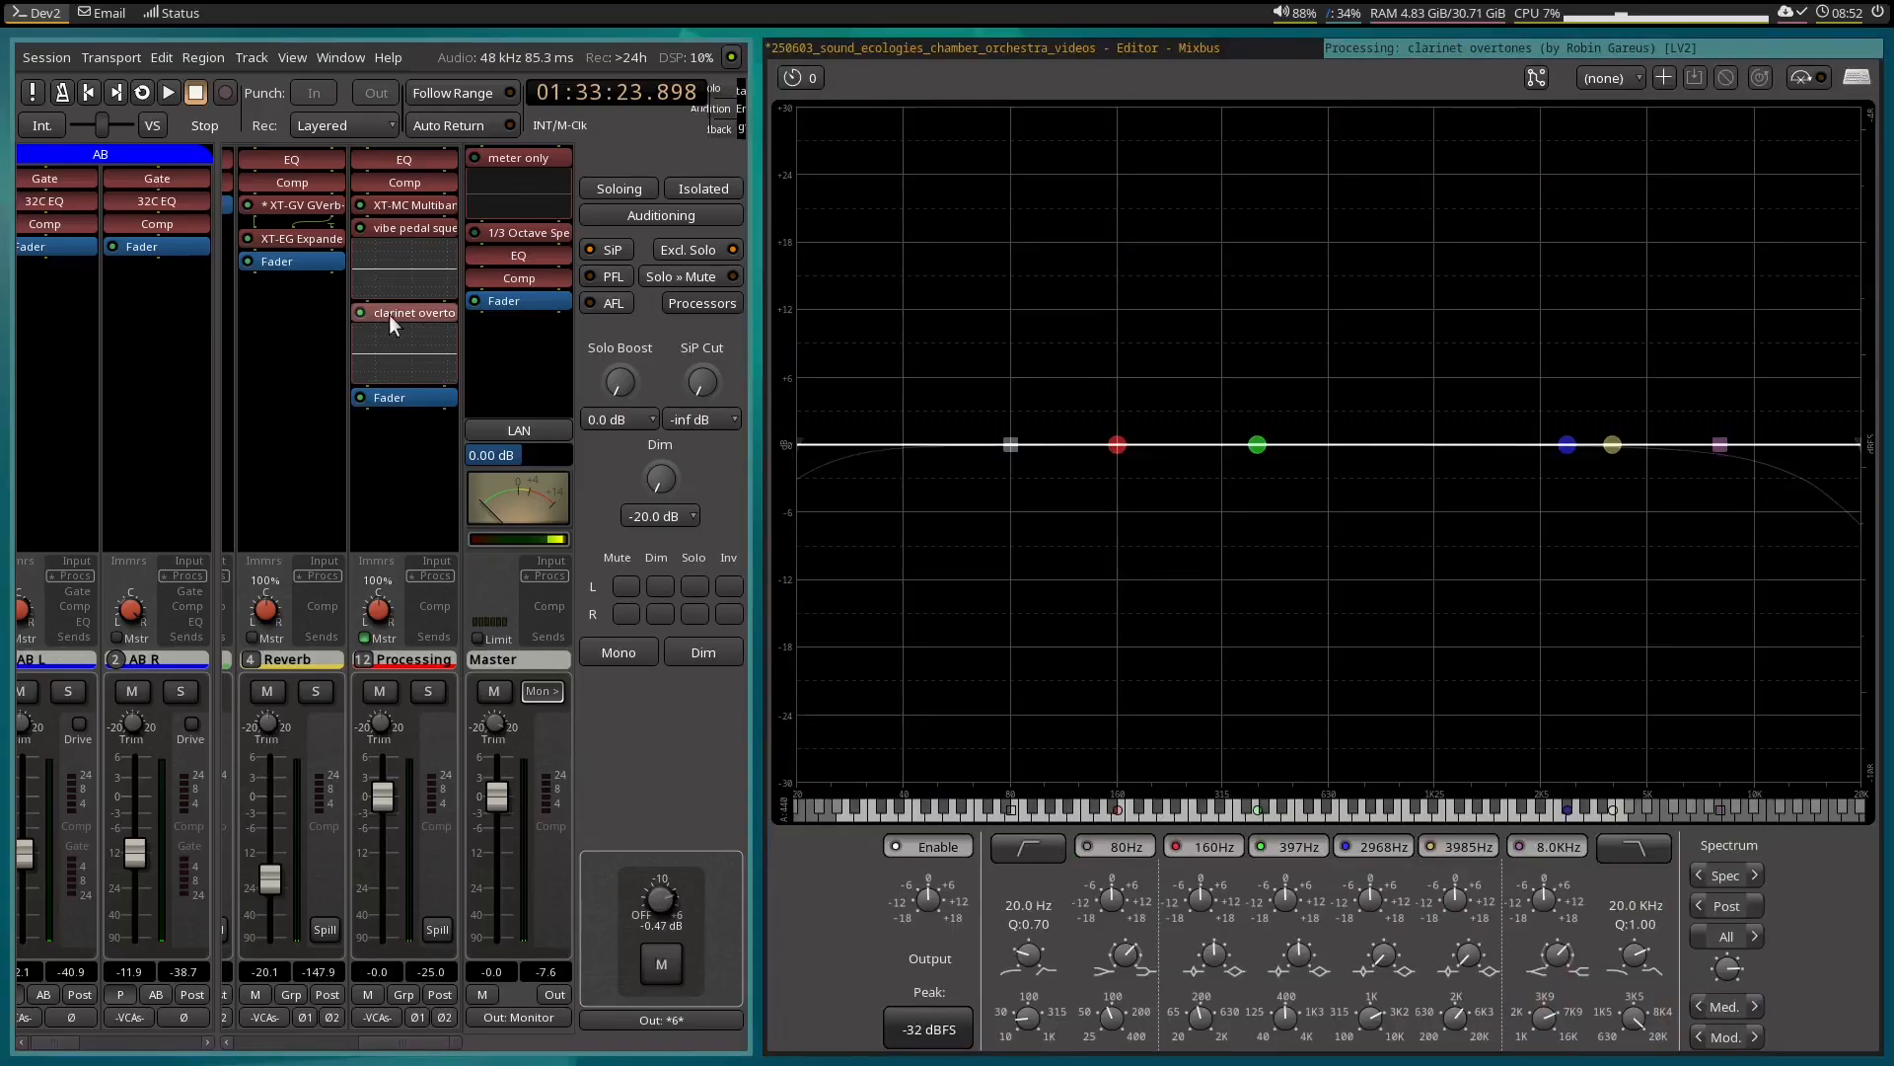
{"action": "key", "text": "space"}
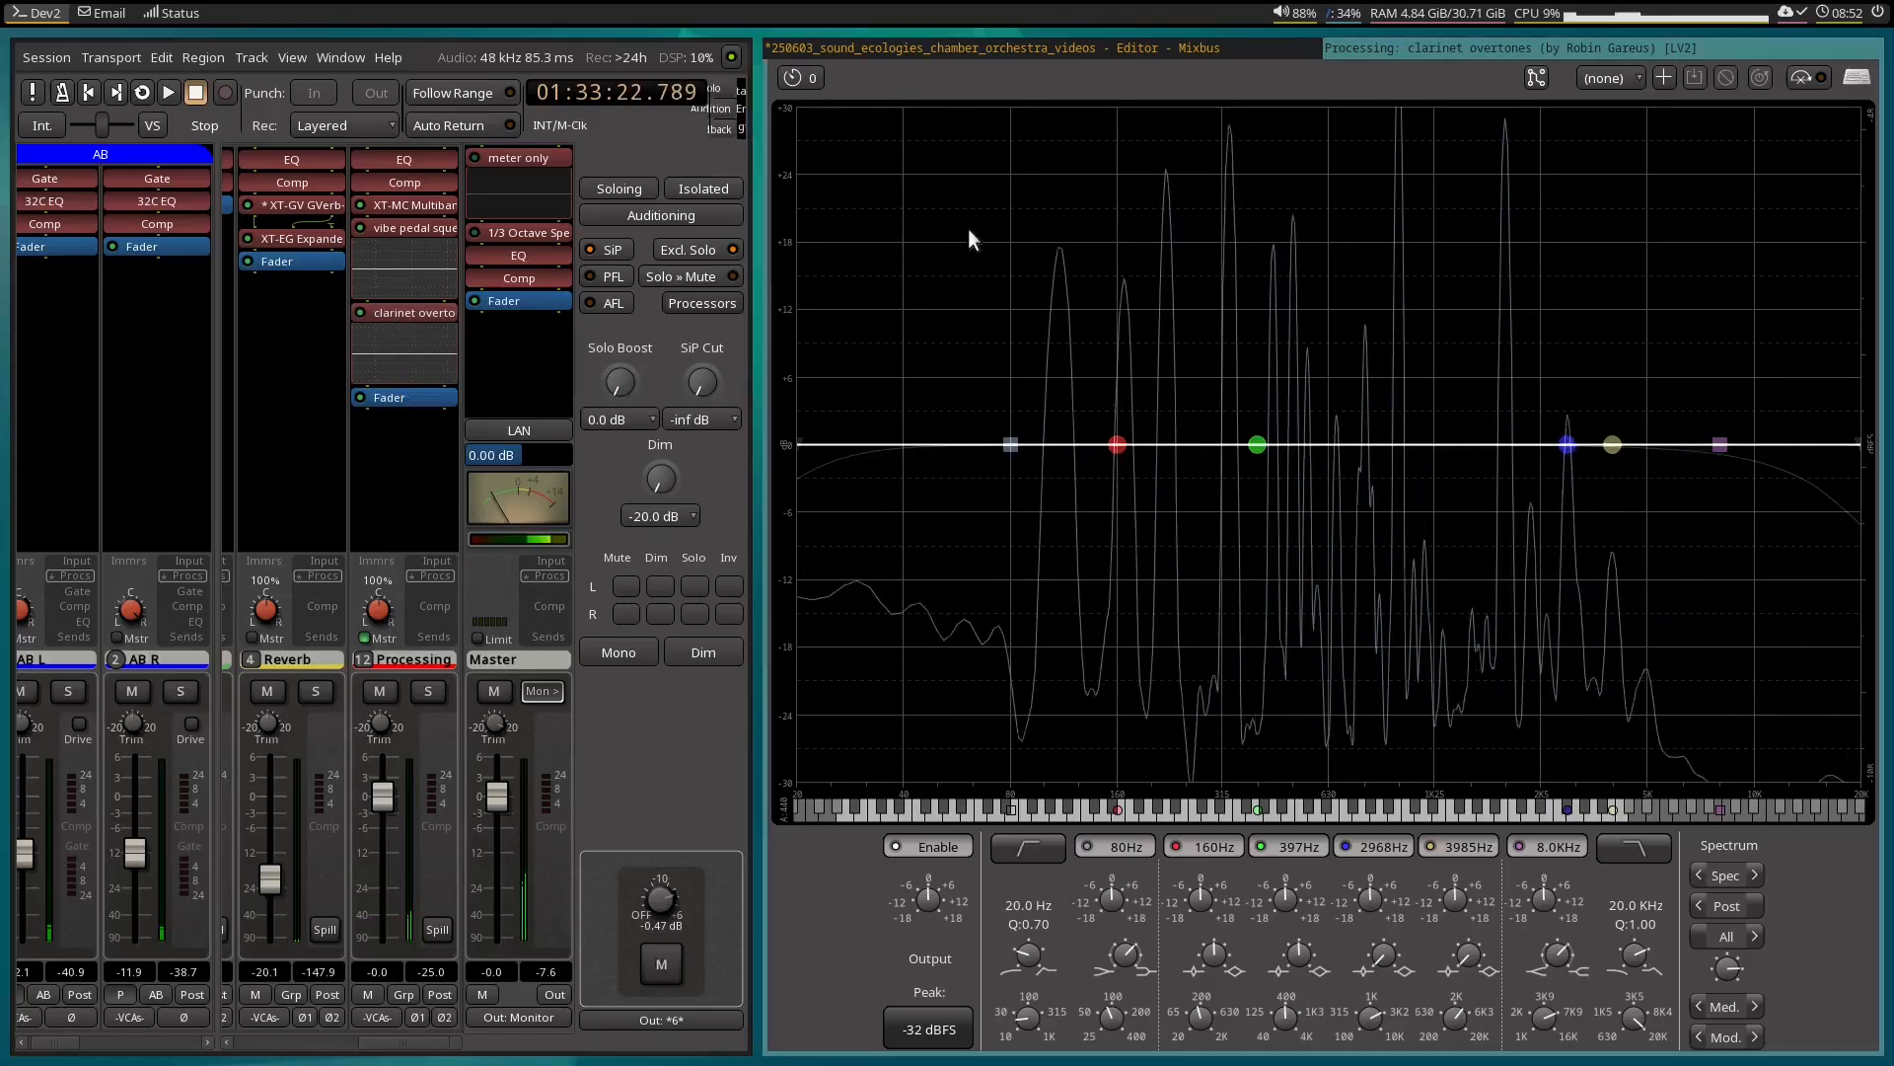
Move the closing 0 dB points in both clarinet overtones lanes to about 01:33:22.2 and replay the passage against the EQ display.
{"action": "left_click", "coordinate": [1228, 51]}
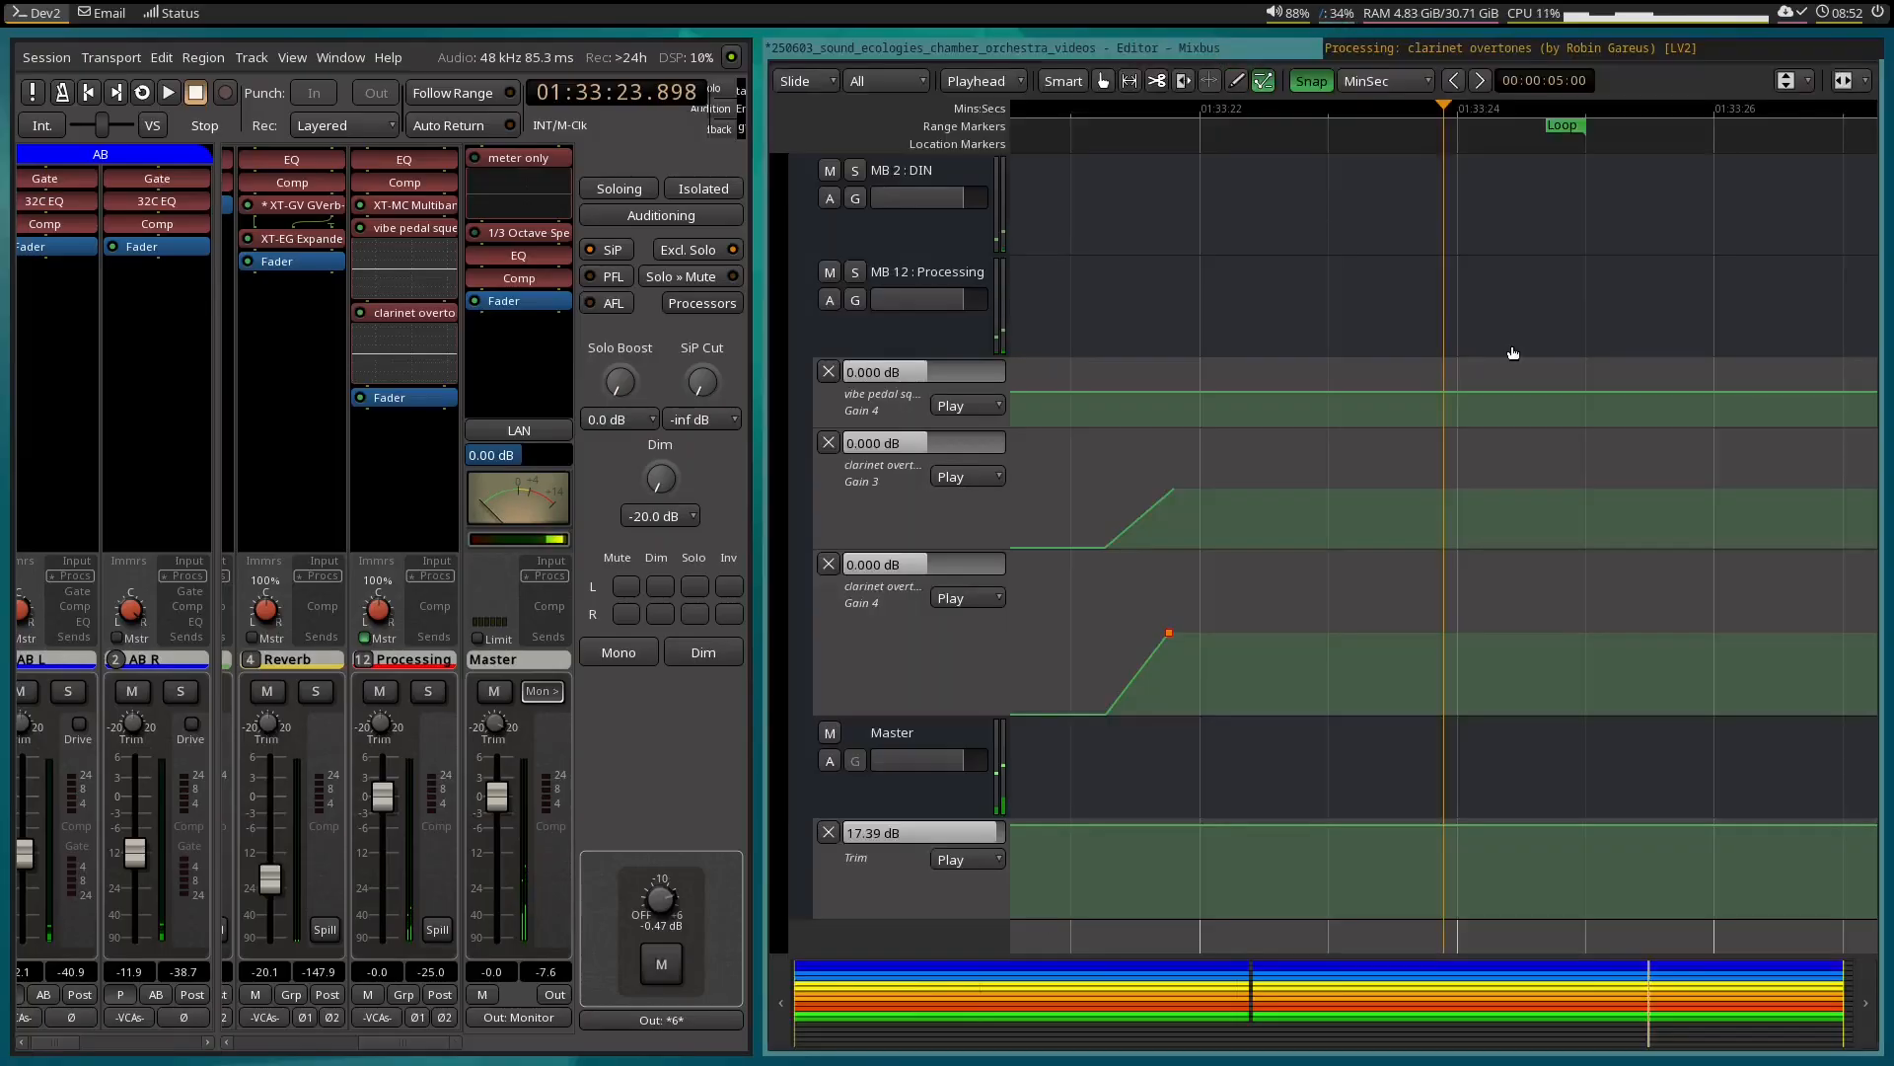
{"action": "left_click_drag", "start_coordinate": [1184, 493], "coordinate": [1247, 484]}
{"action": "left_click_drag", "start_coordinate": [1185, 619], "coordinate": [1243, 621]}
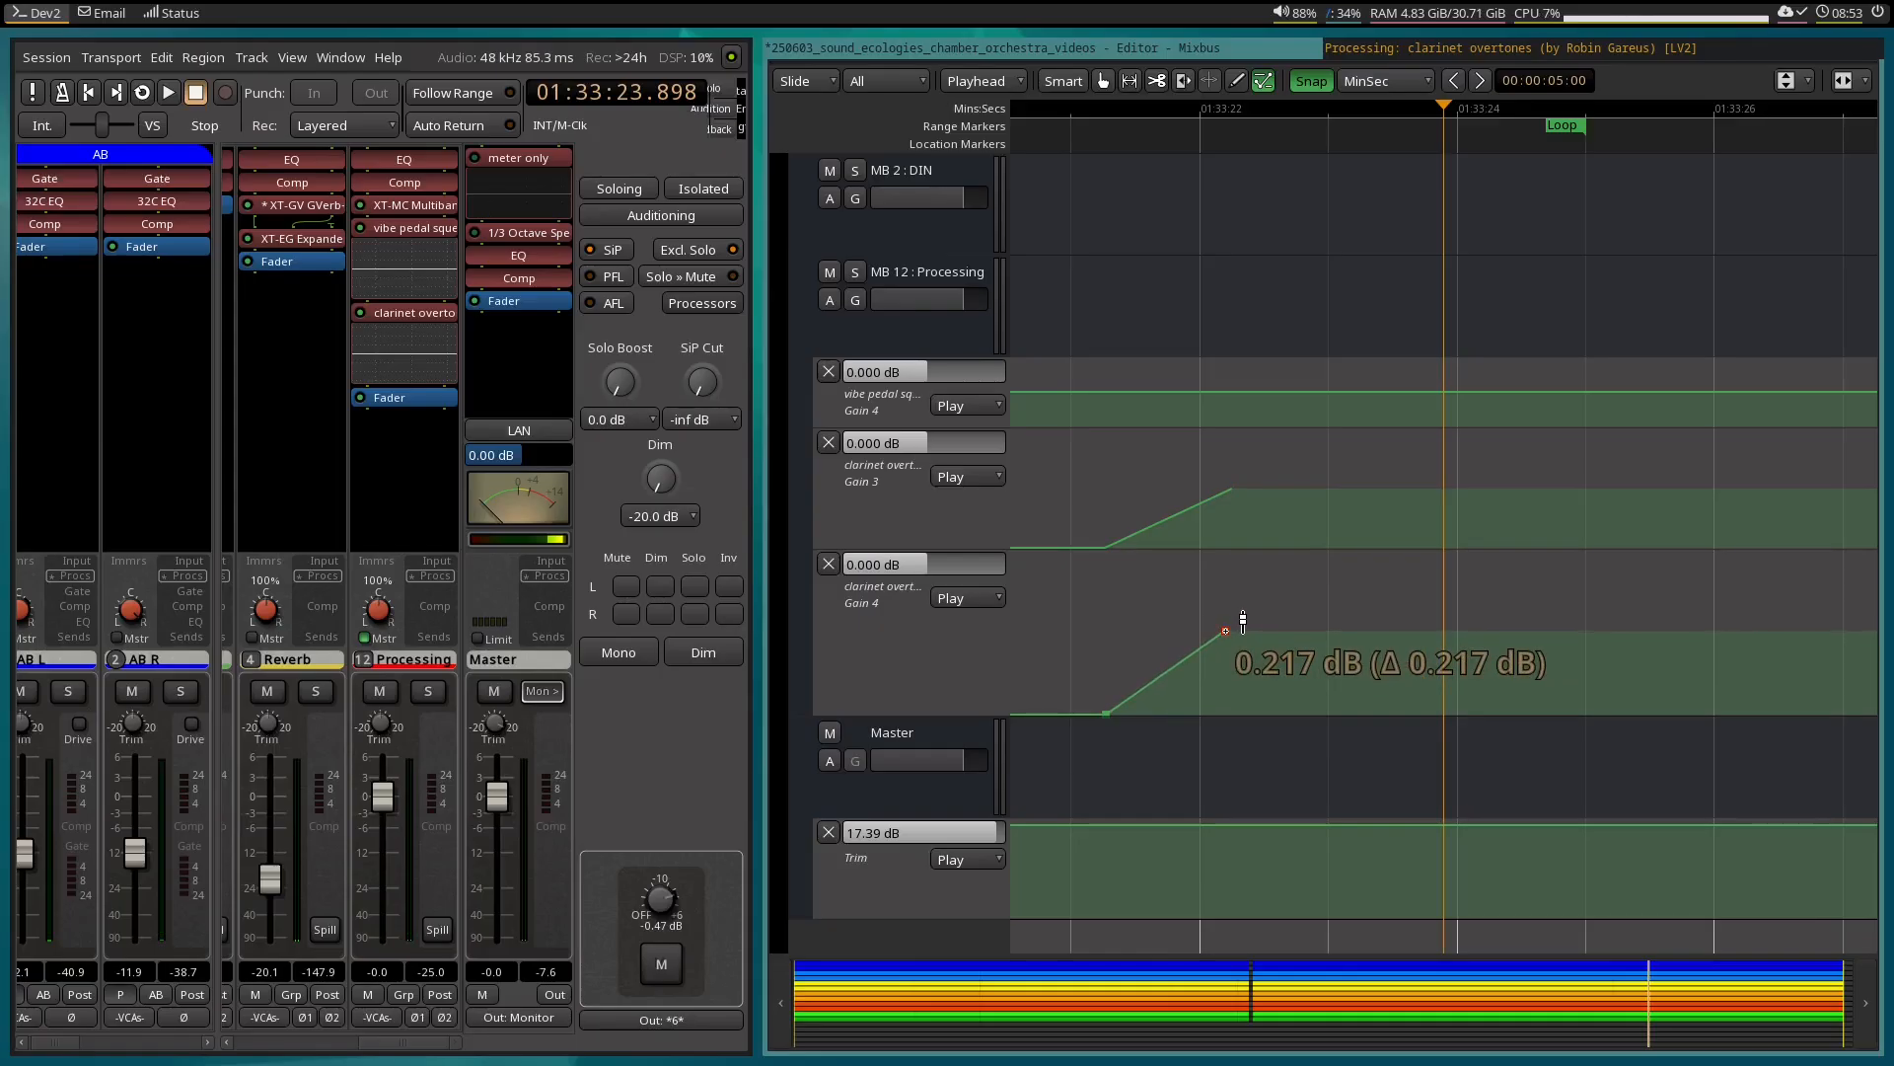
{"action": "left_click_drag", "start_coordinate": [1243, 621], "coordinate": [1247, 620]}
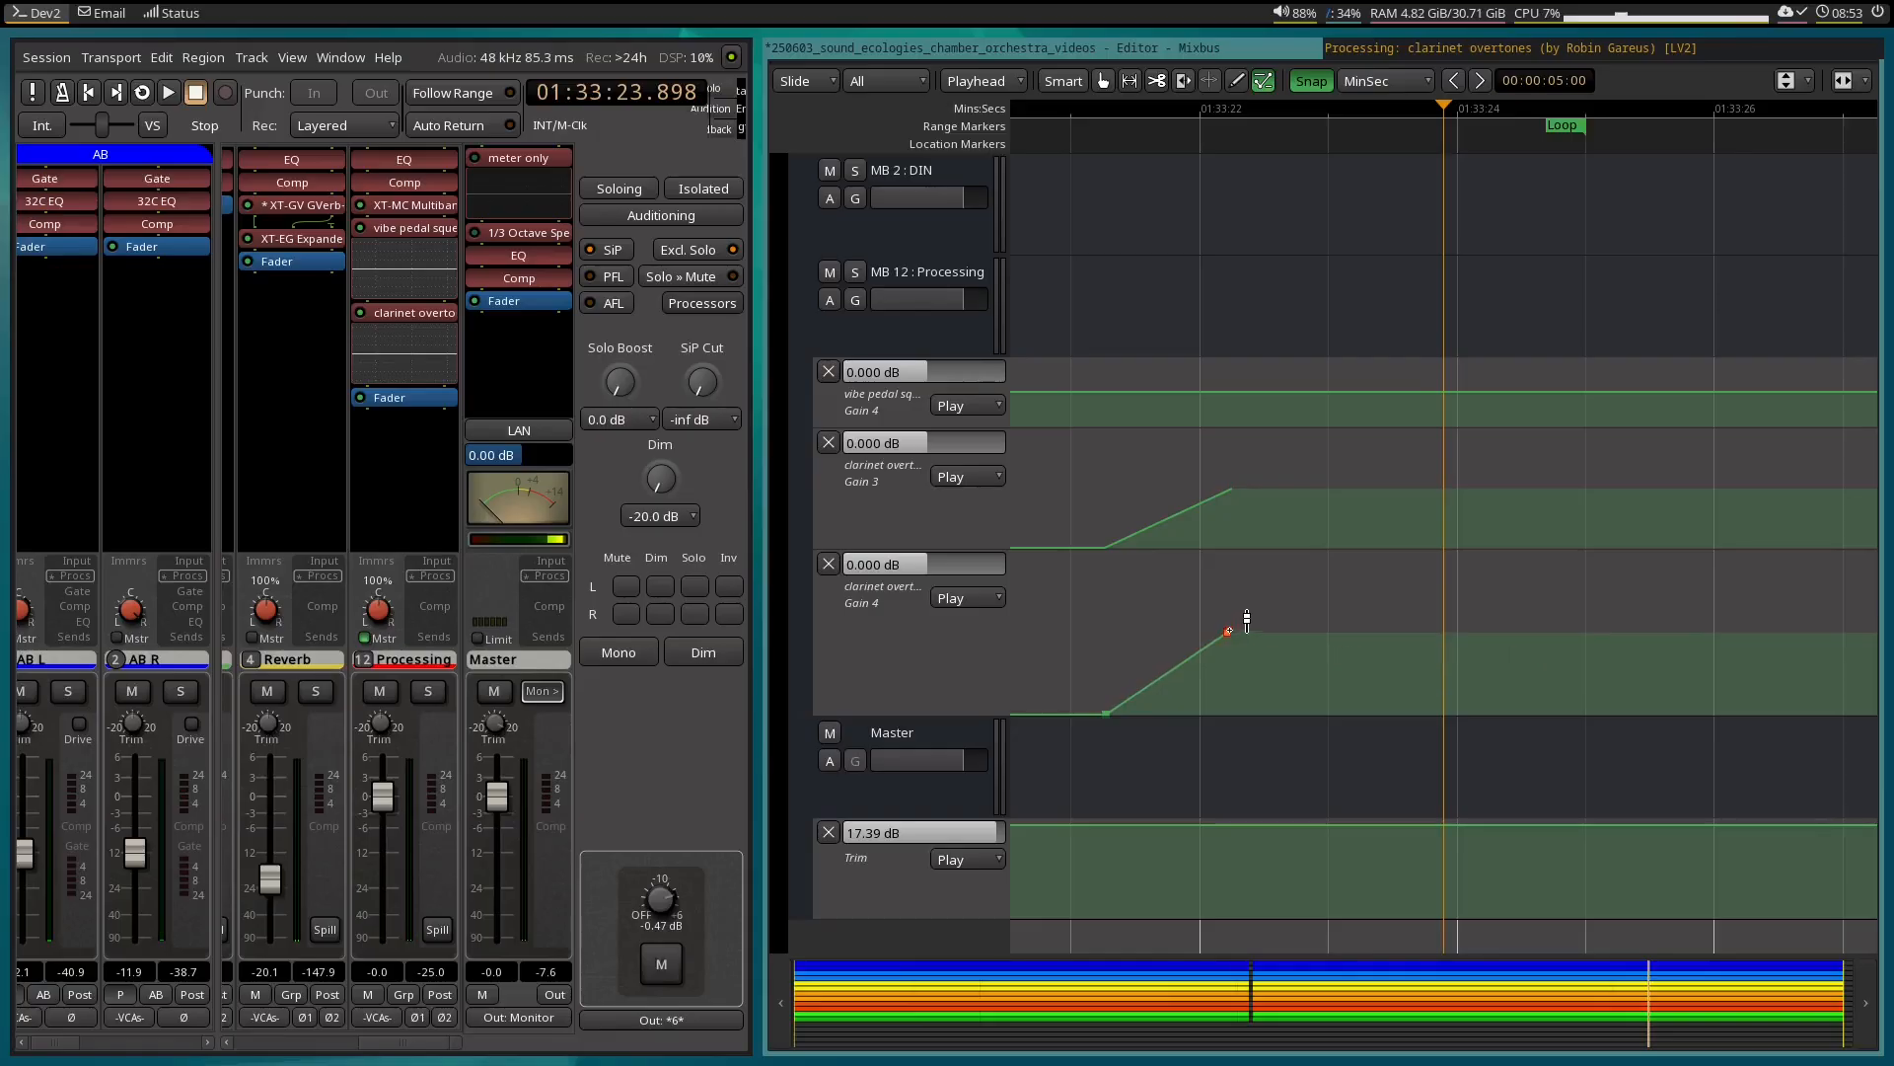
{"action": "left_click", "coordinate": [1405, 48]}
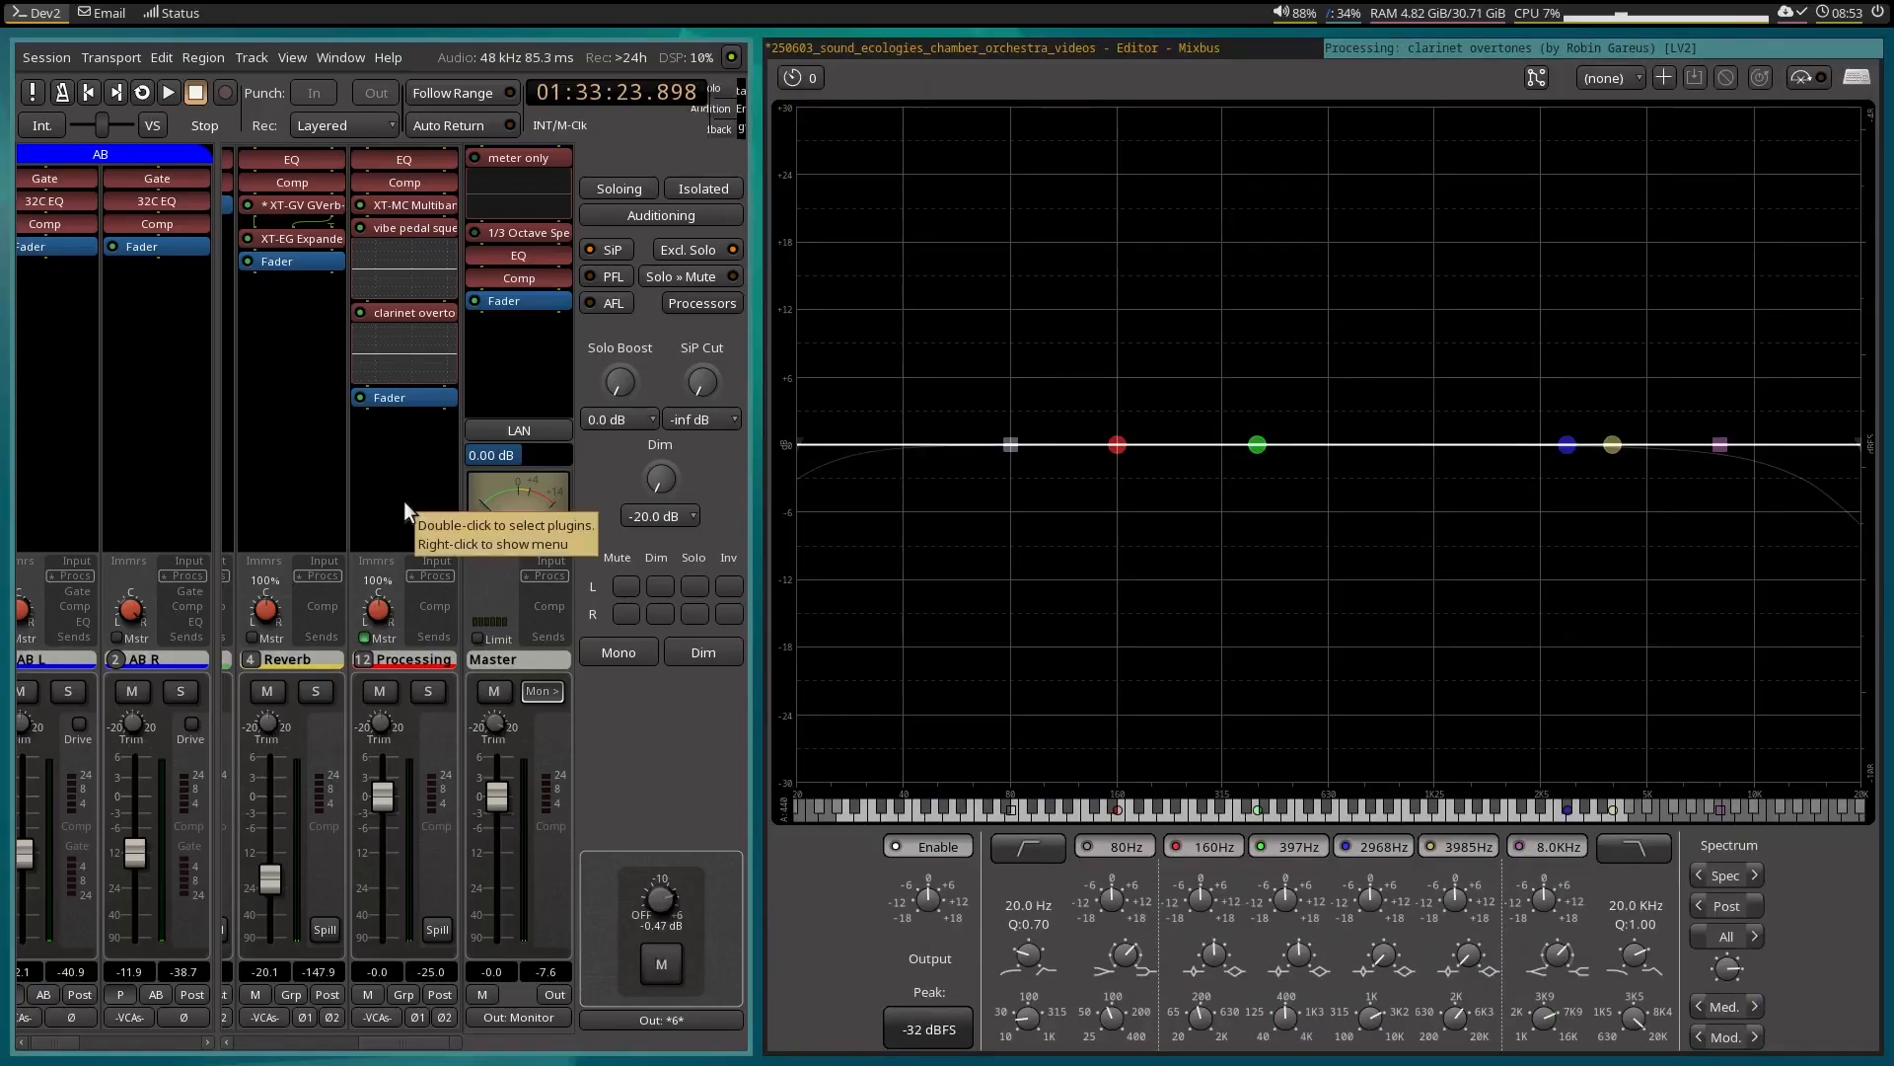
{"action": "key", "text": "space"}
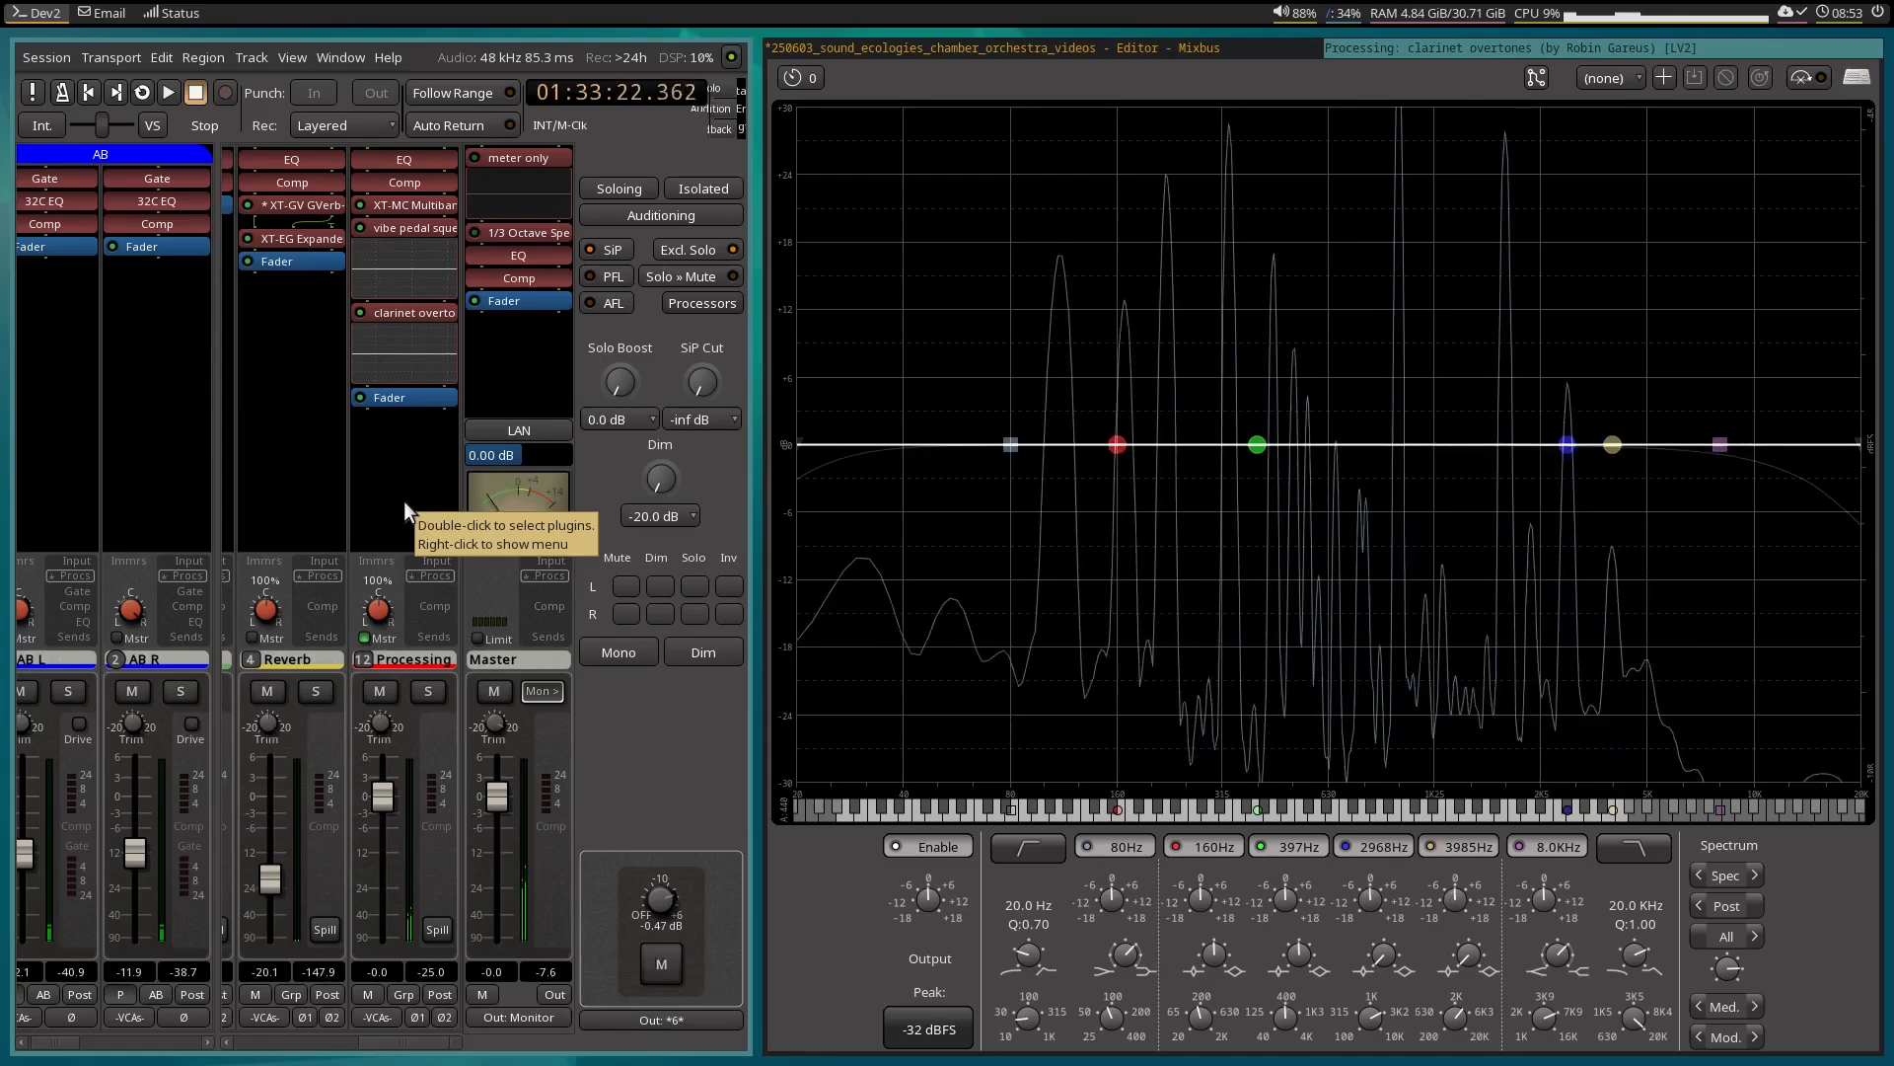
Move the closing 0 dB points in the Gain 3 and Gain 4 lanes to about 01:33:22.7 and play the loop with the EQ window open.
{"action": "left_click", "coordinate": [1178, 50]}
{"action": "left_click_drag", "start_coordinate": [1244, 480], "coordinate": [1309, 483]}
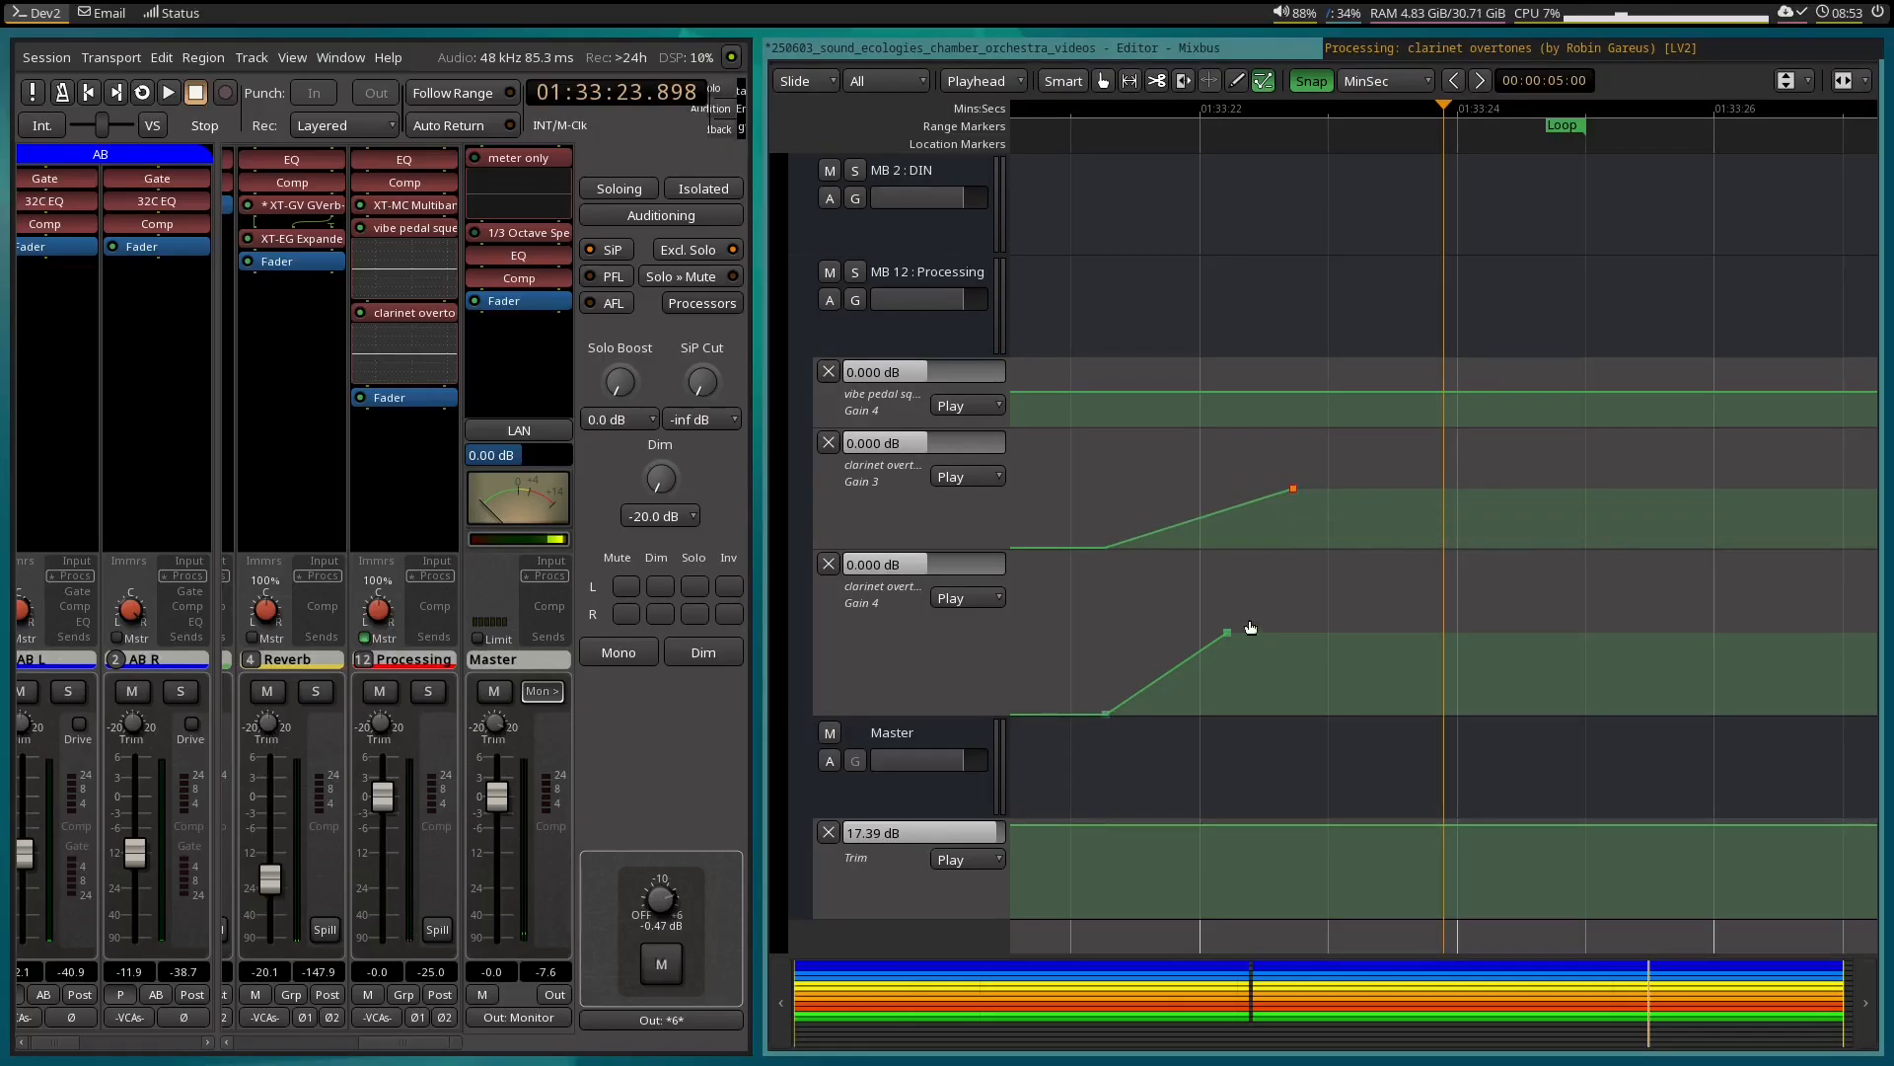
{"action": "left_click_drag", "start_coordinate": [1245, 627], "coordinate": [1298, 627]}
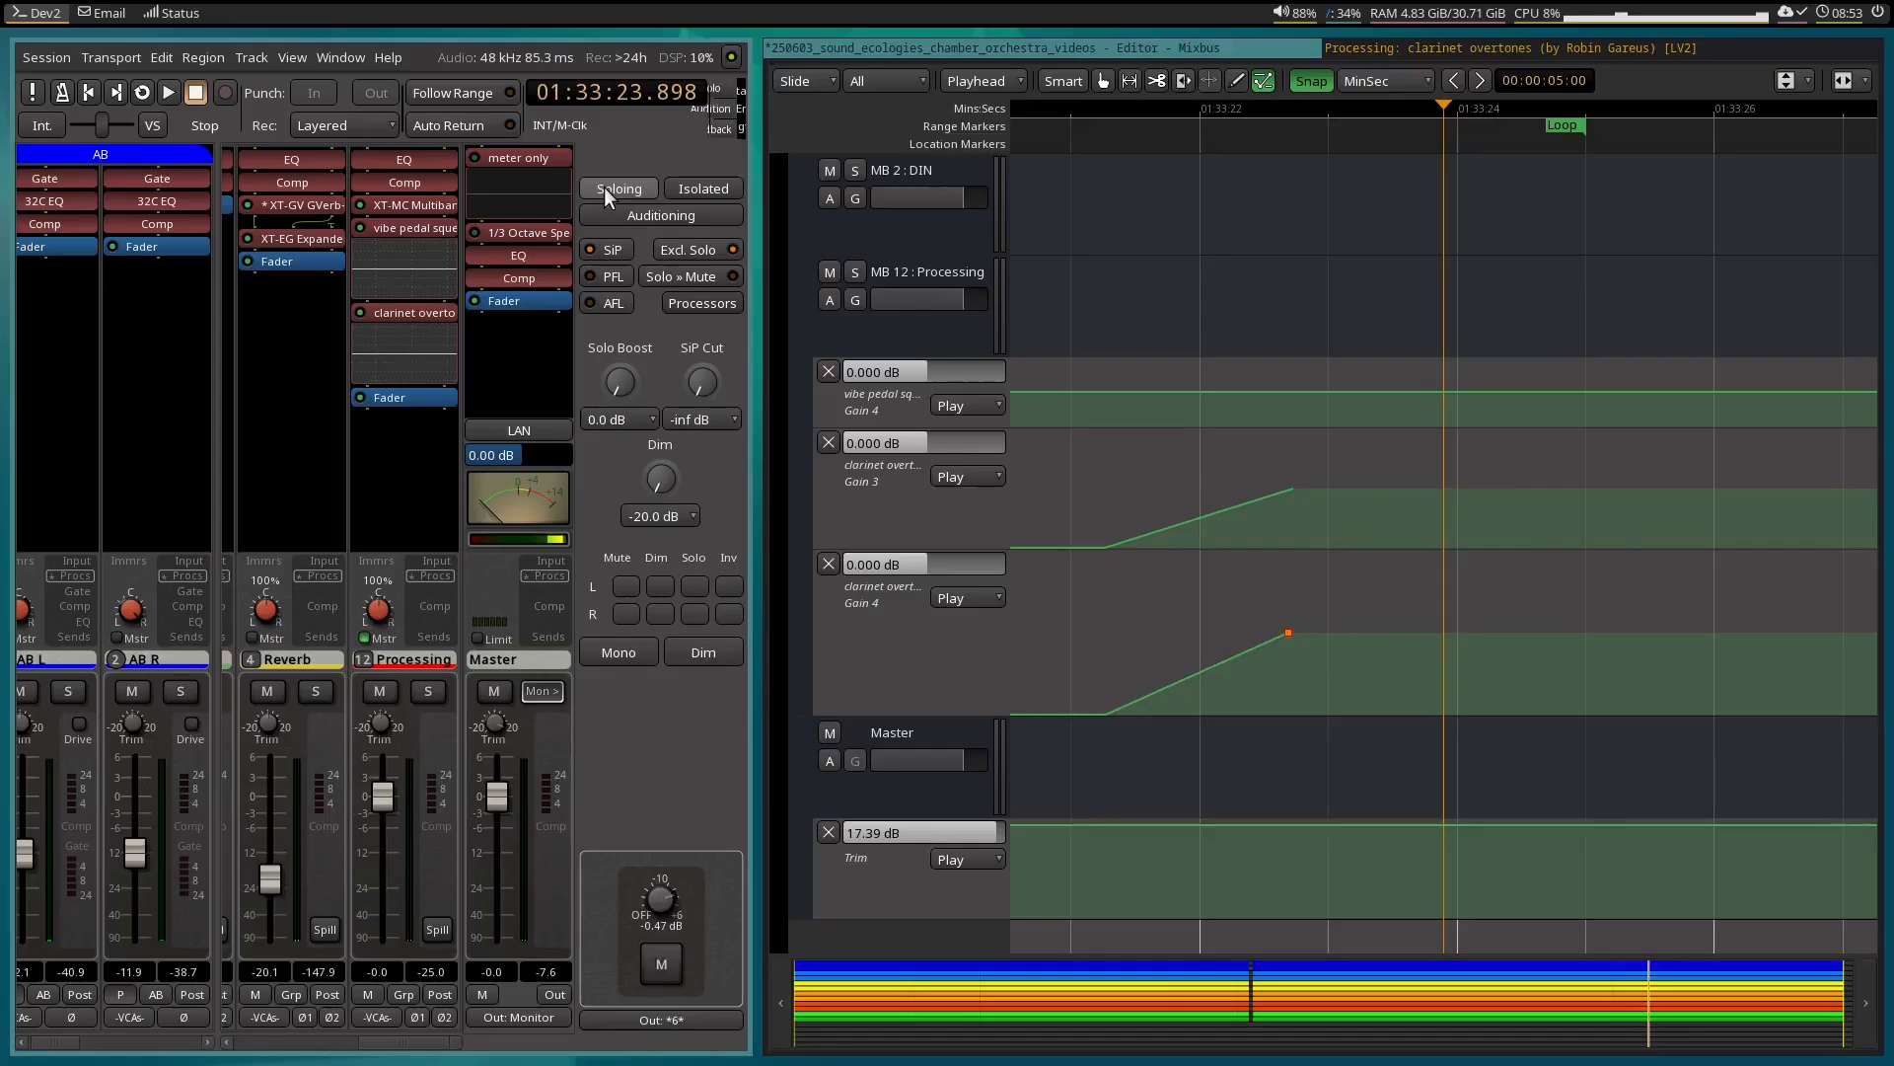
{"action": "key", "text": "l"}
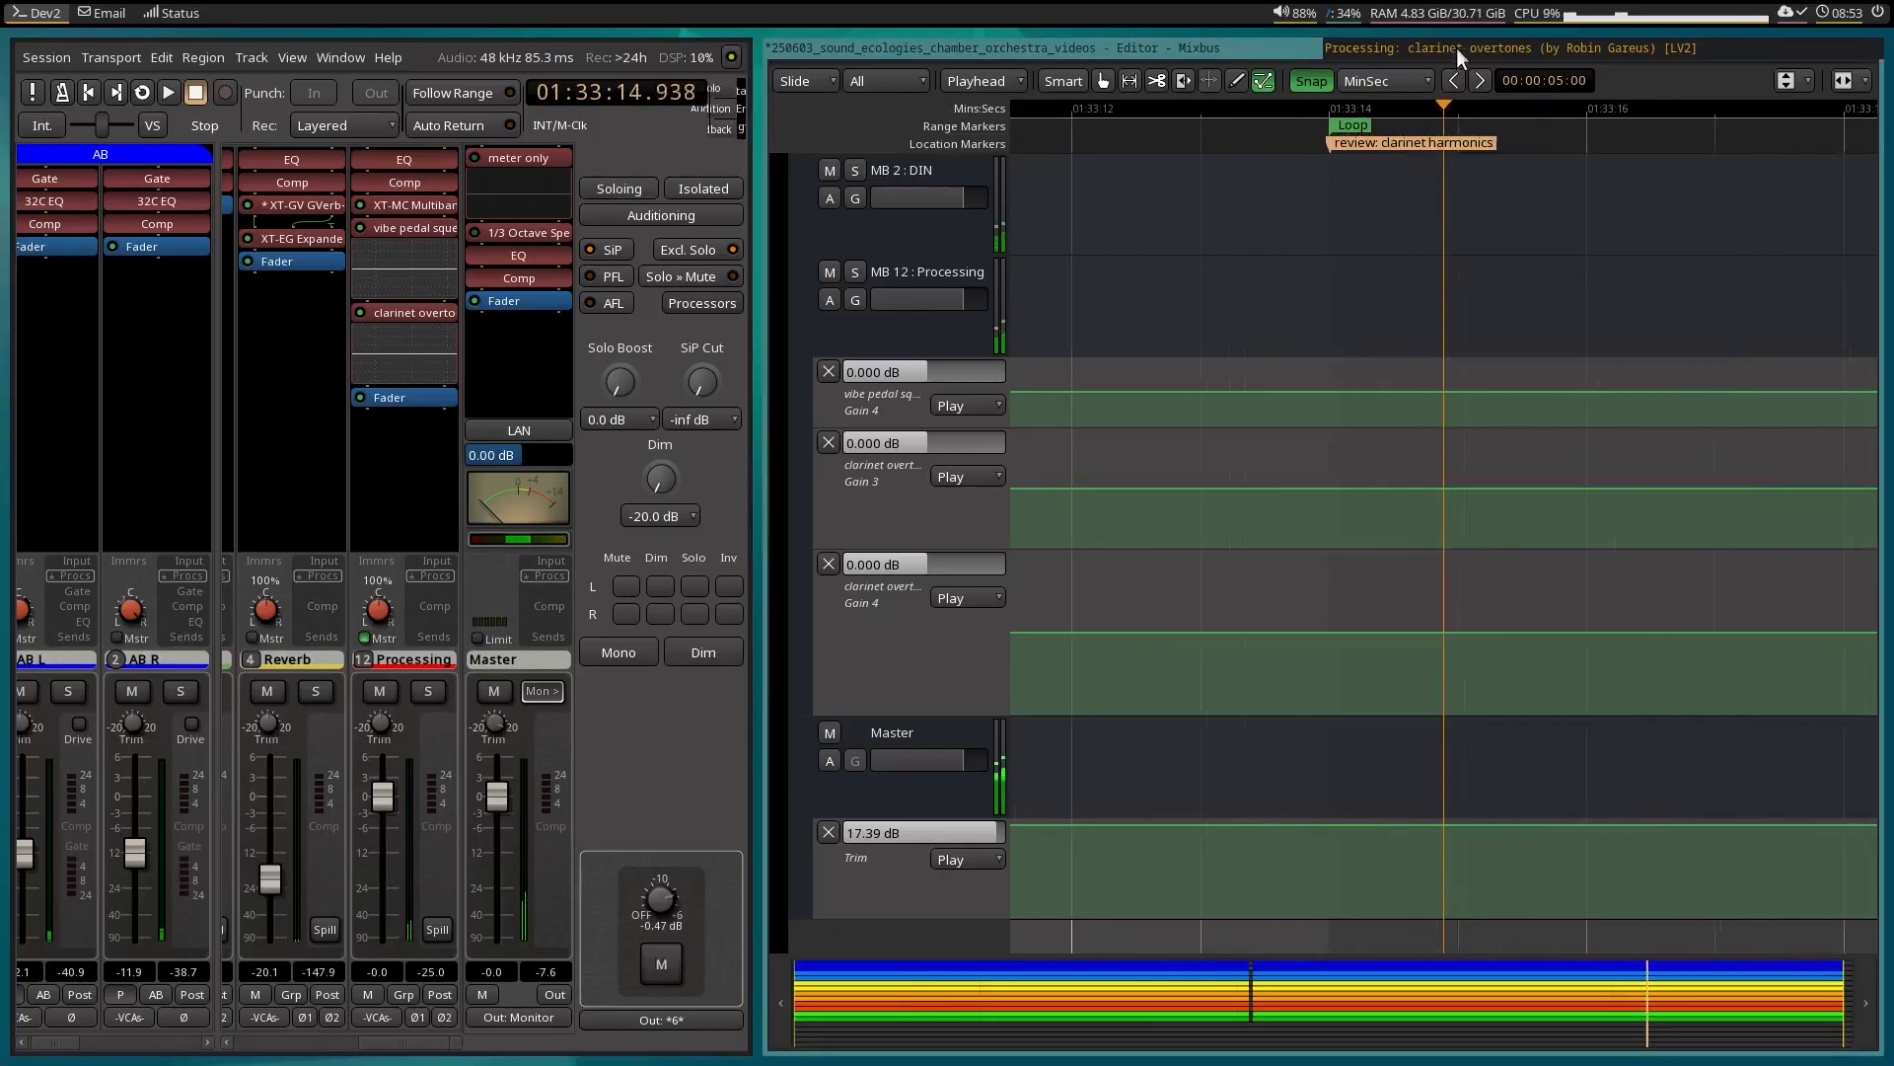
{"action": "left_click", "coordinate": [1456, 47]}
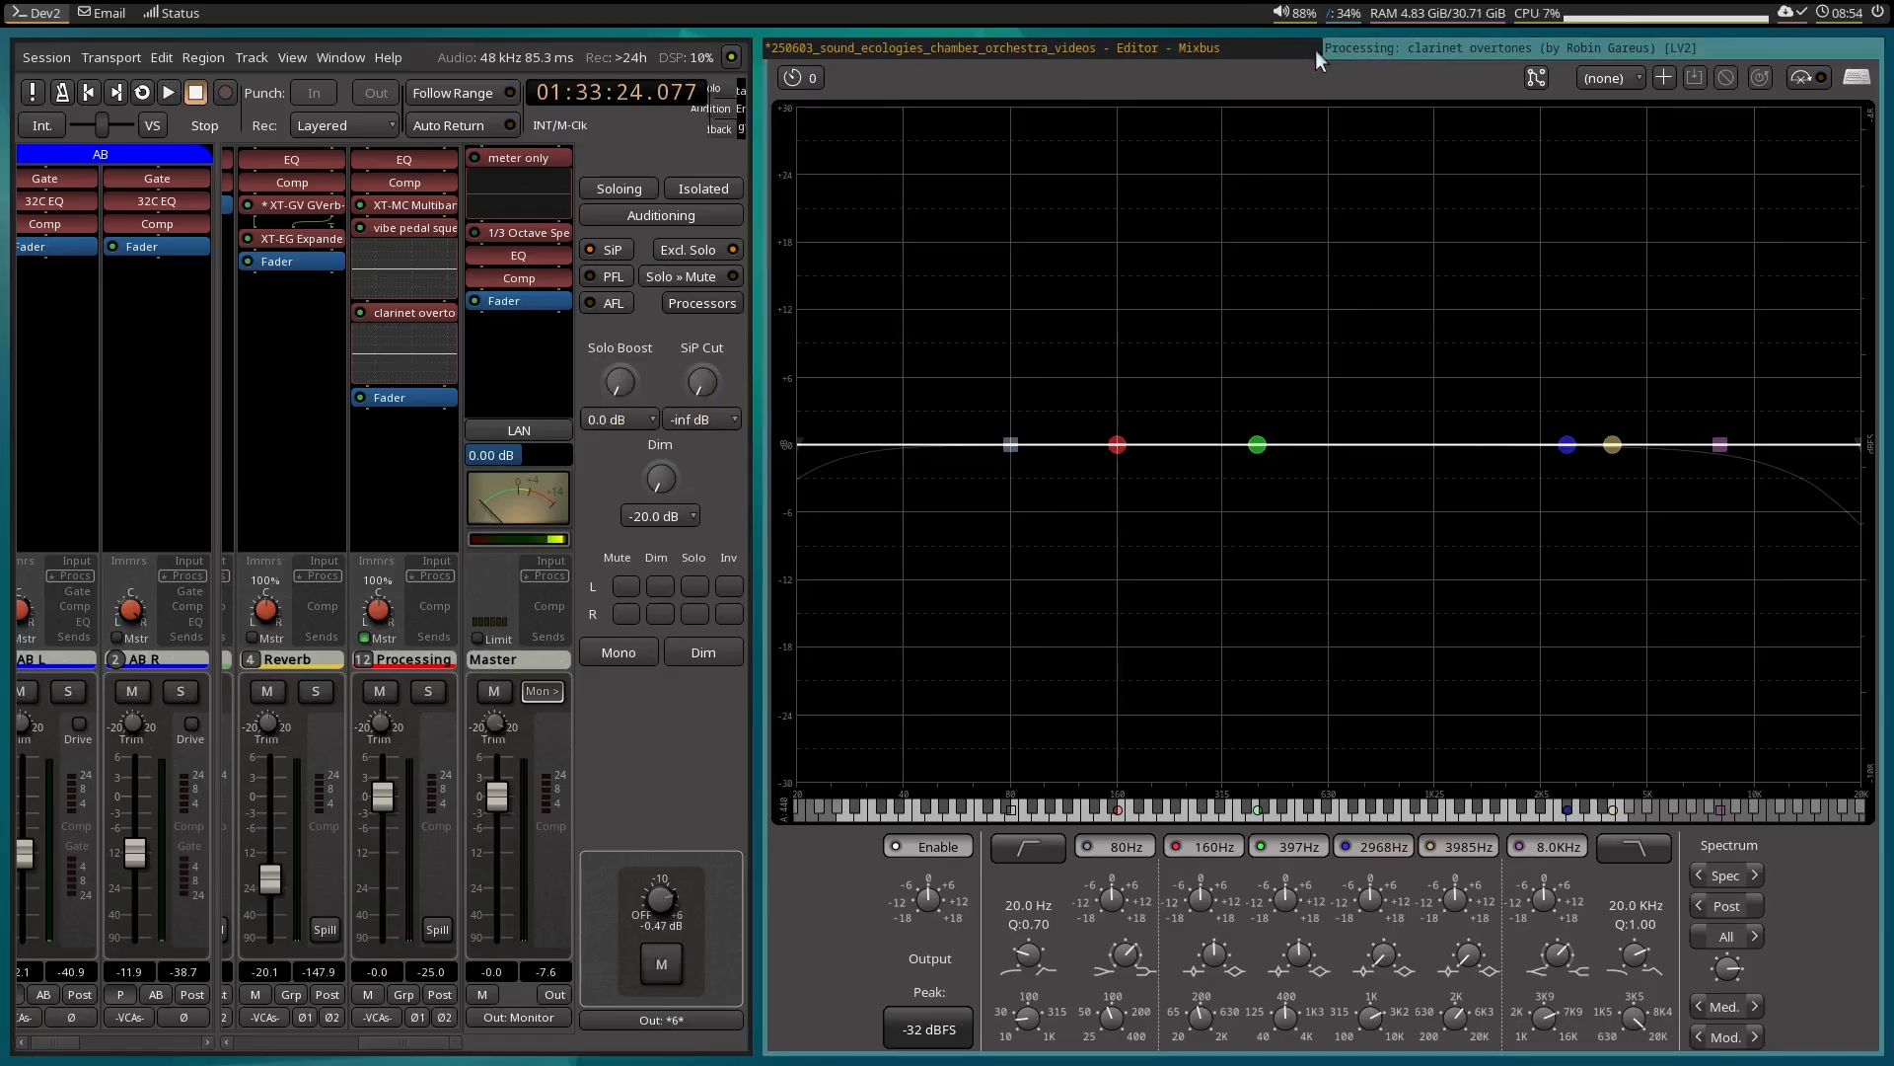
Compare the looped passage with the clarinet overtones EQ disabled and enabled, leaving the EQ enabled.
{"action": "left_click", "coordinate": [1819, 74]}
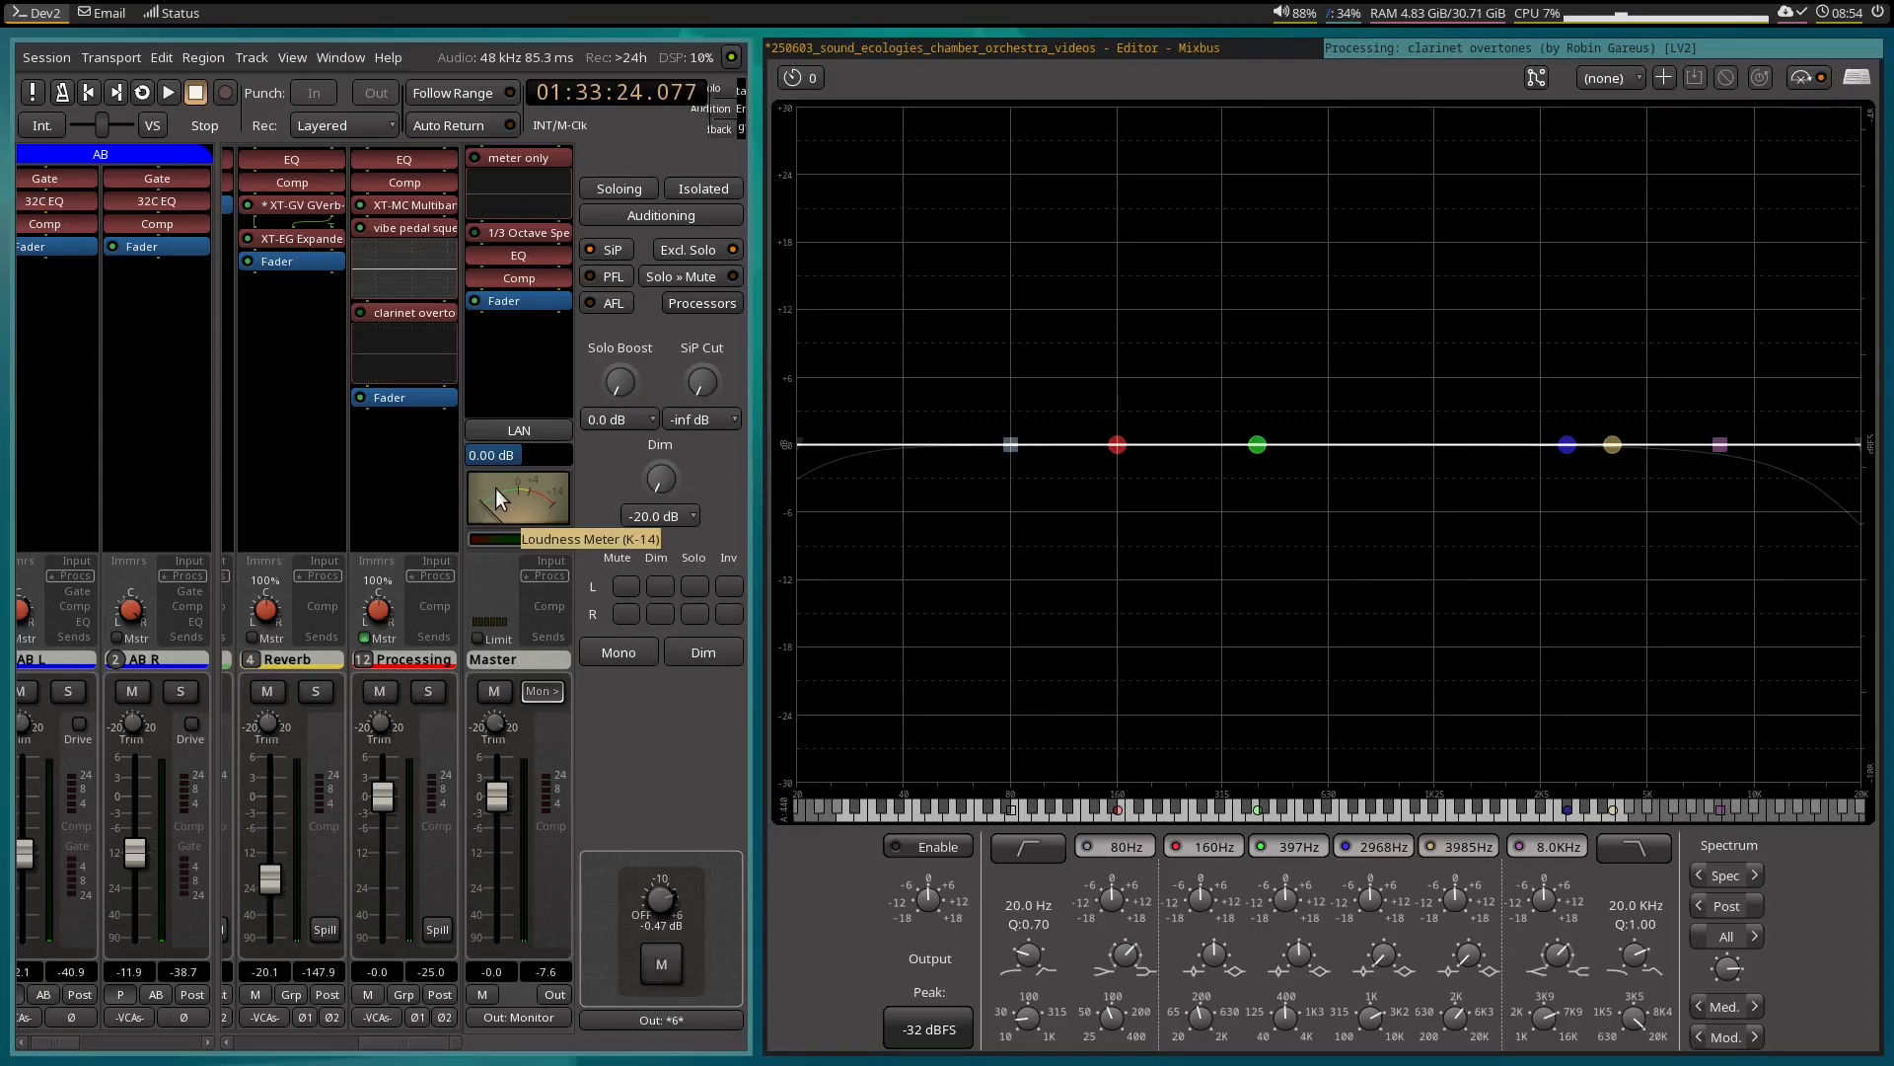
{"action": "key", "text": "space"}
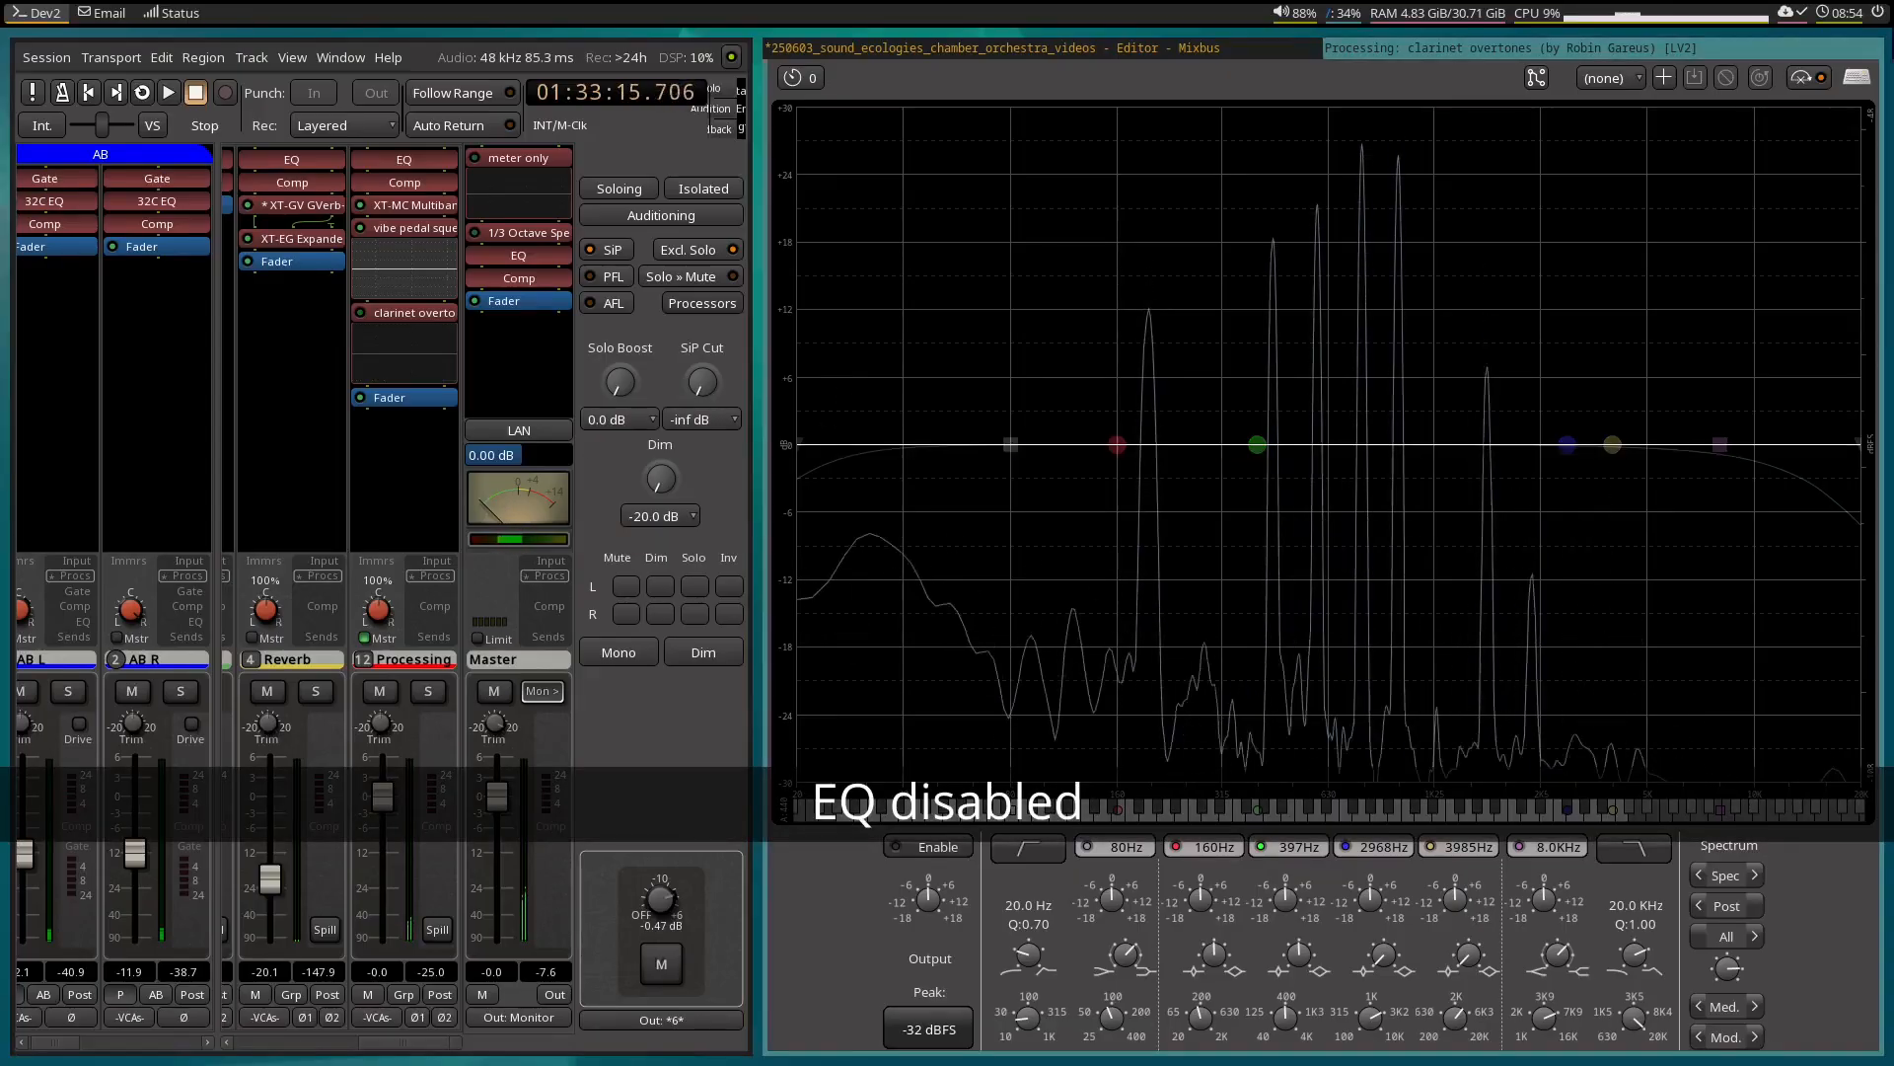
{"action": "left_click", "coordinate": [1807, 79]}
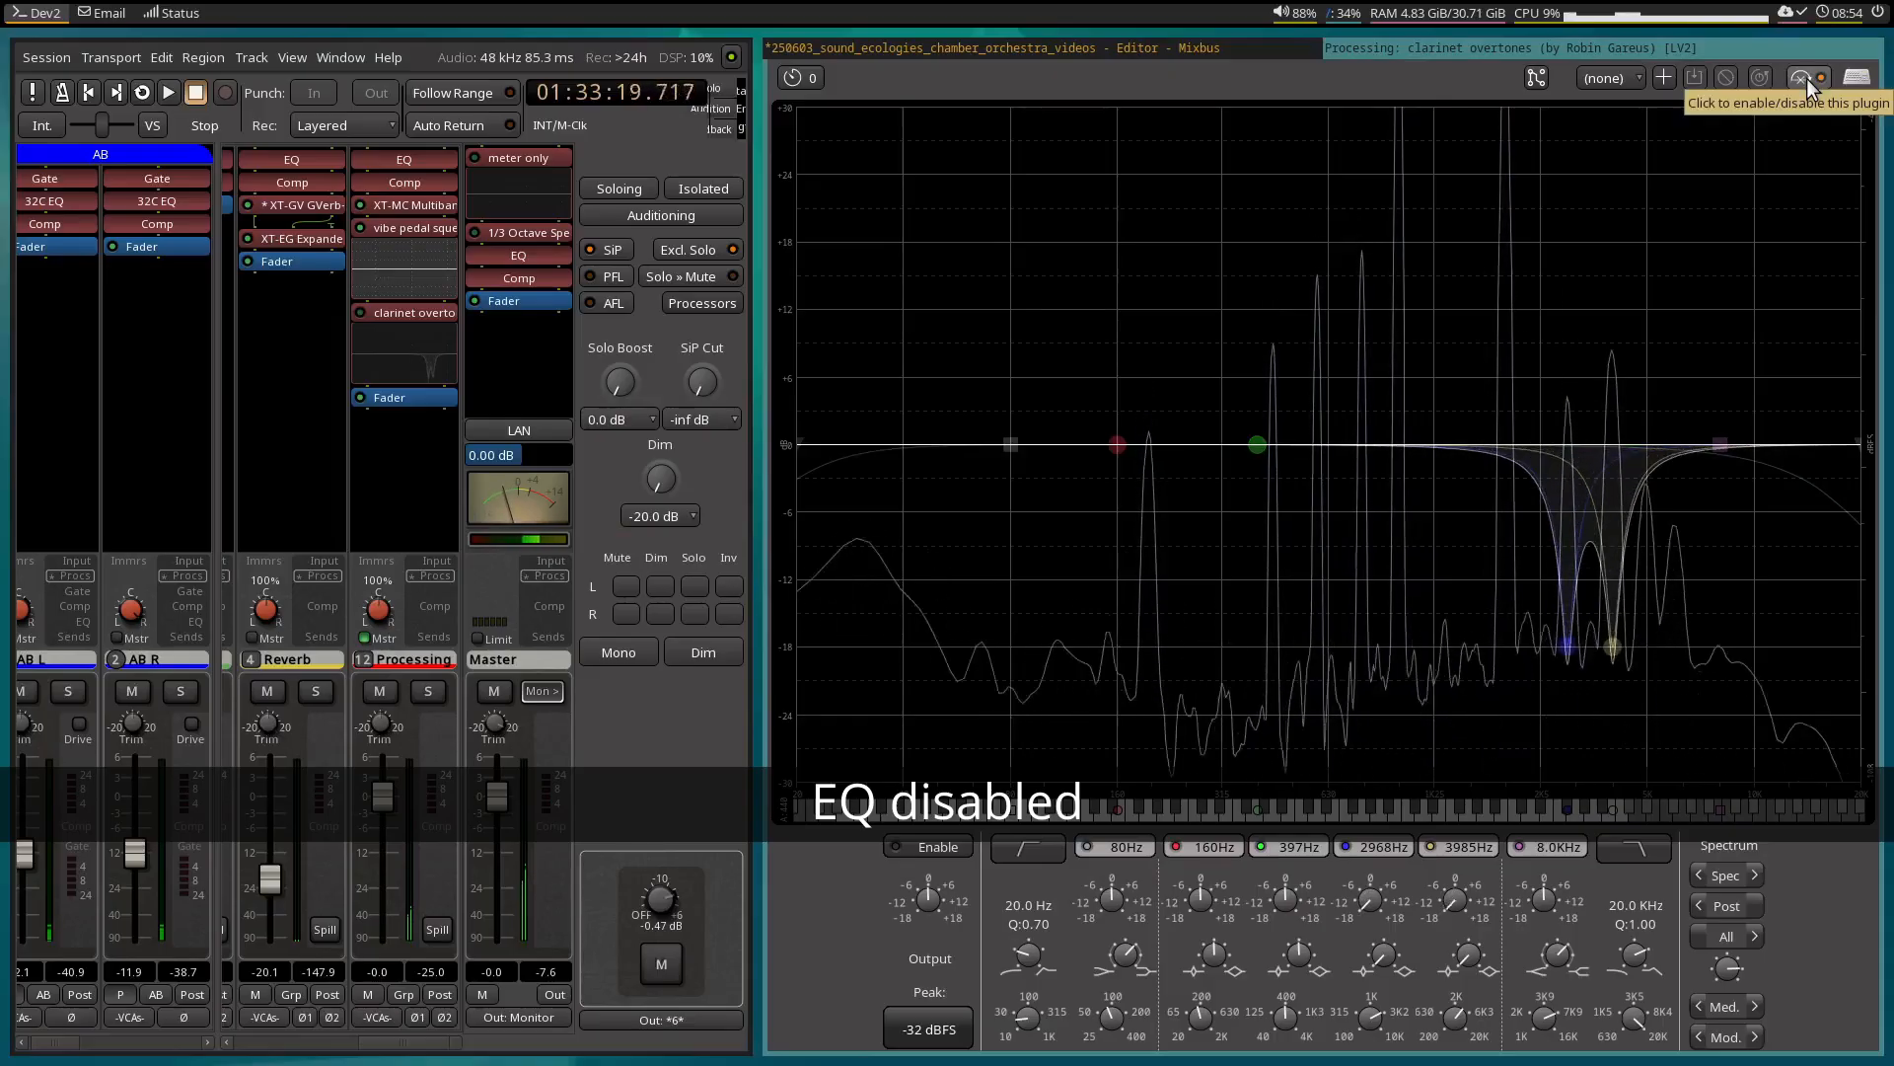
{"action": "left_click", "coordinate": [1808, 78]}
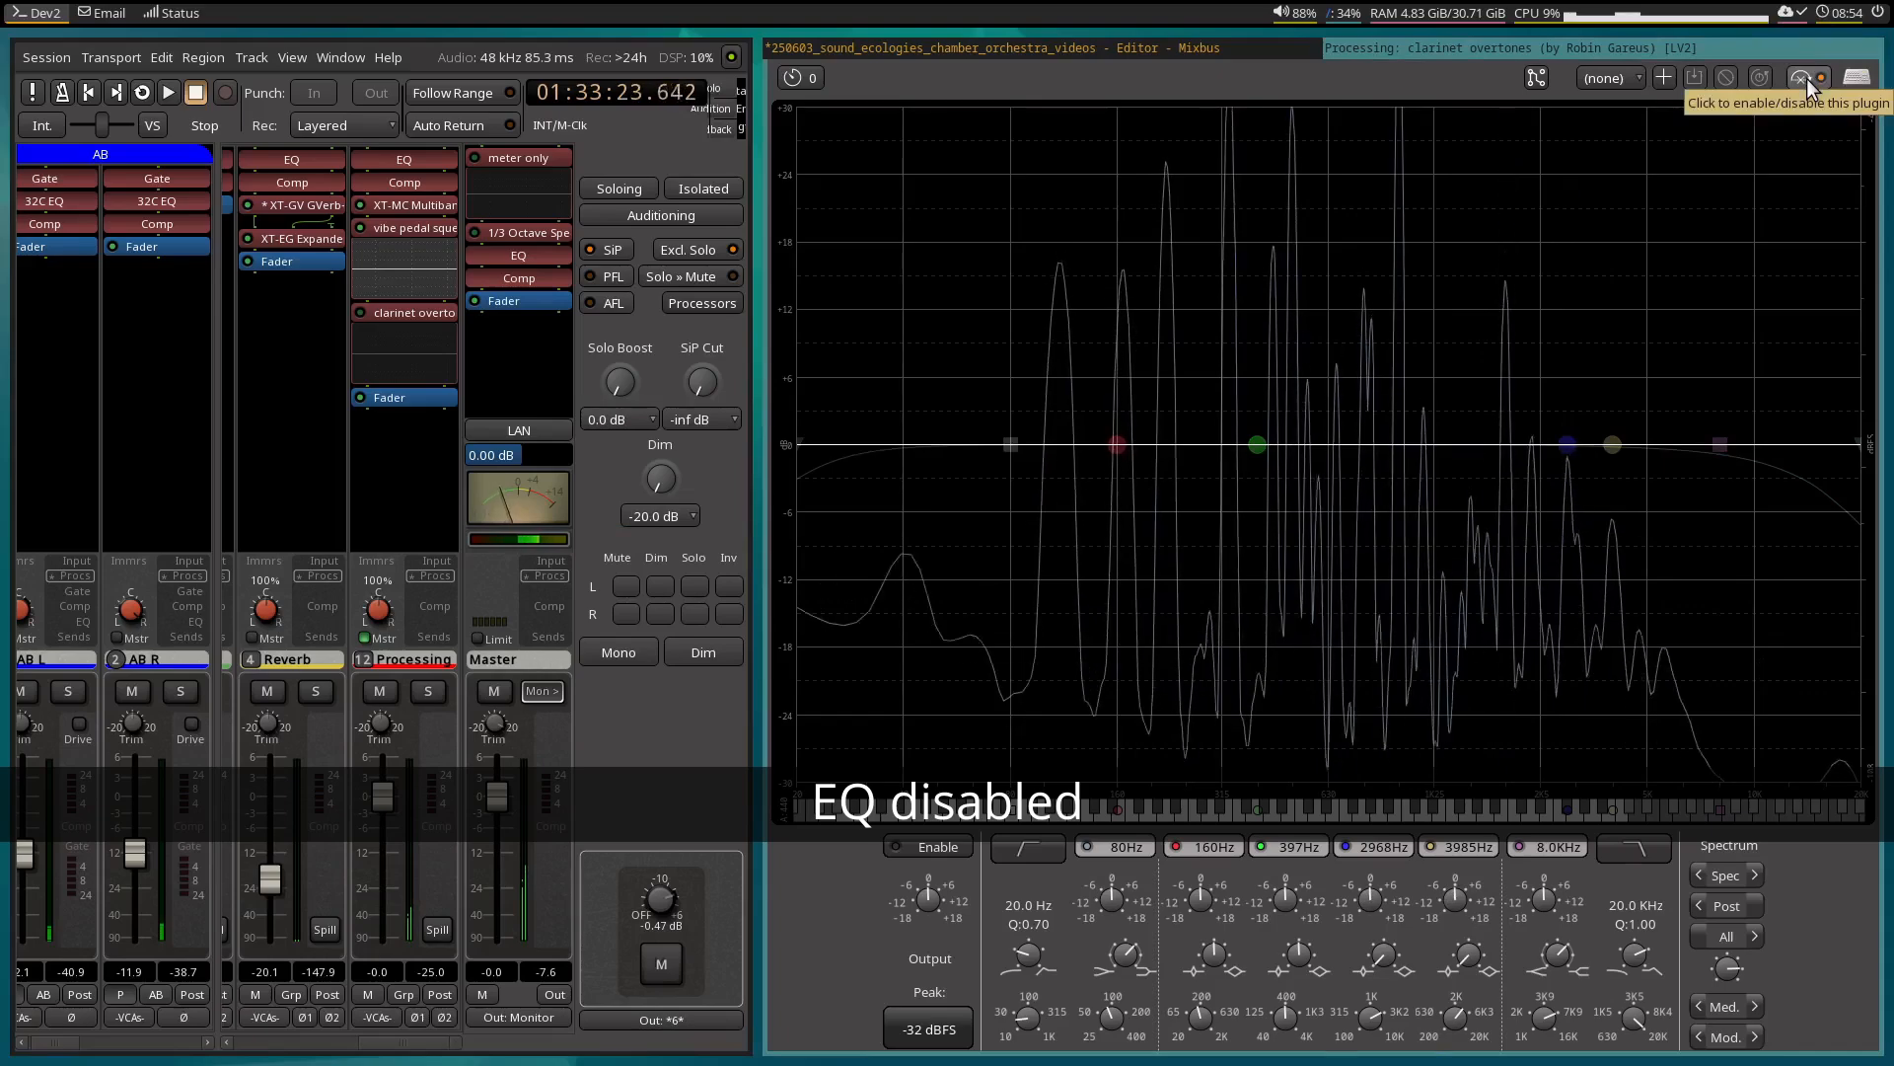
{"action": "left_click", "coordinate": [1808, 79]}
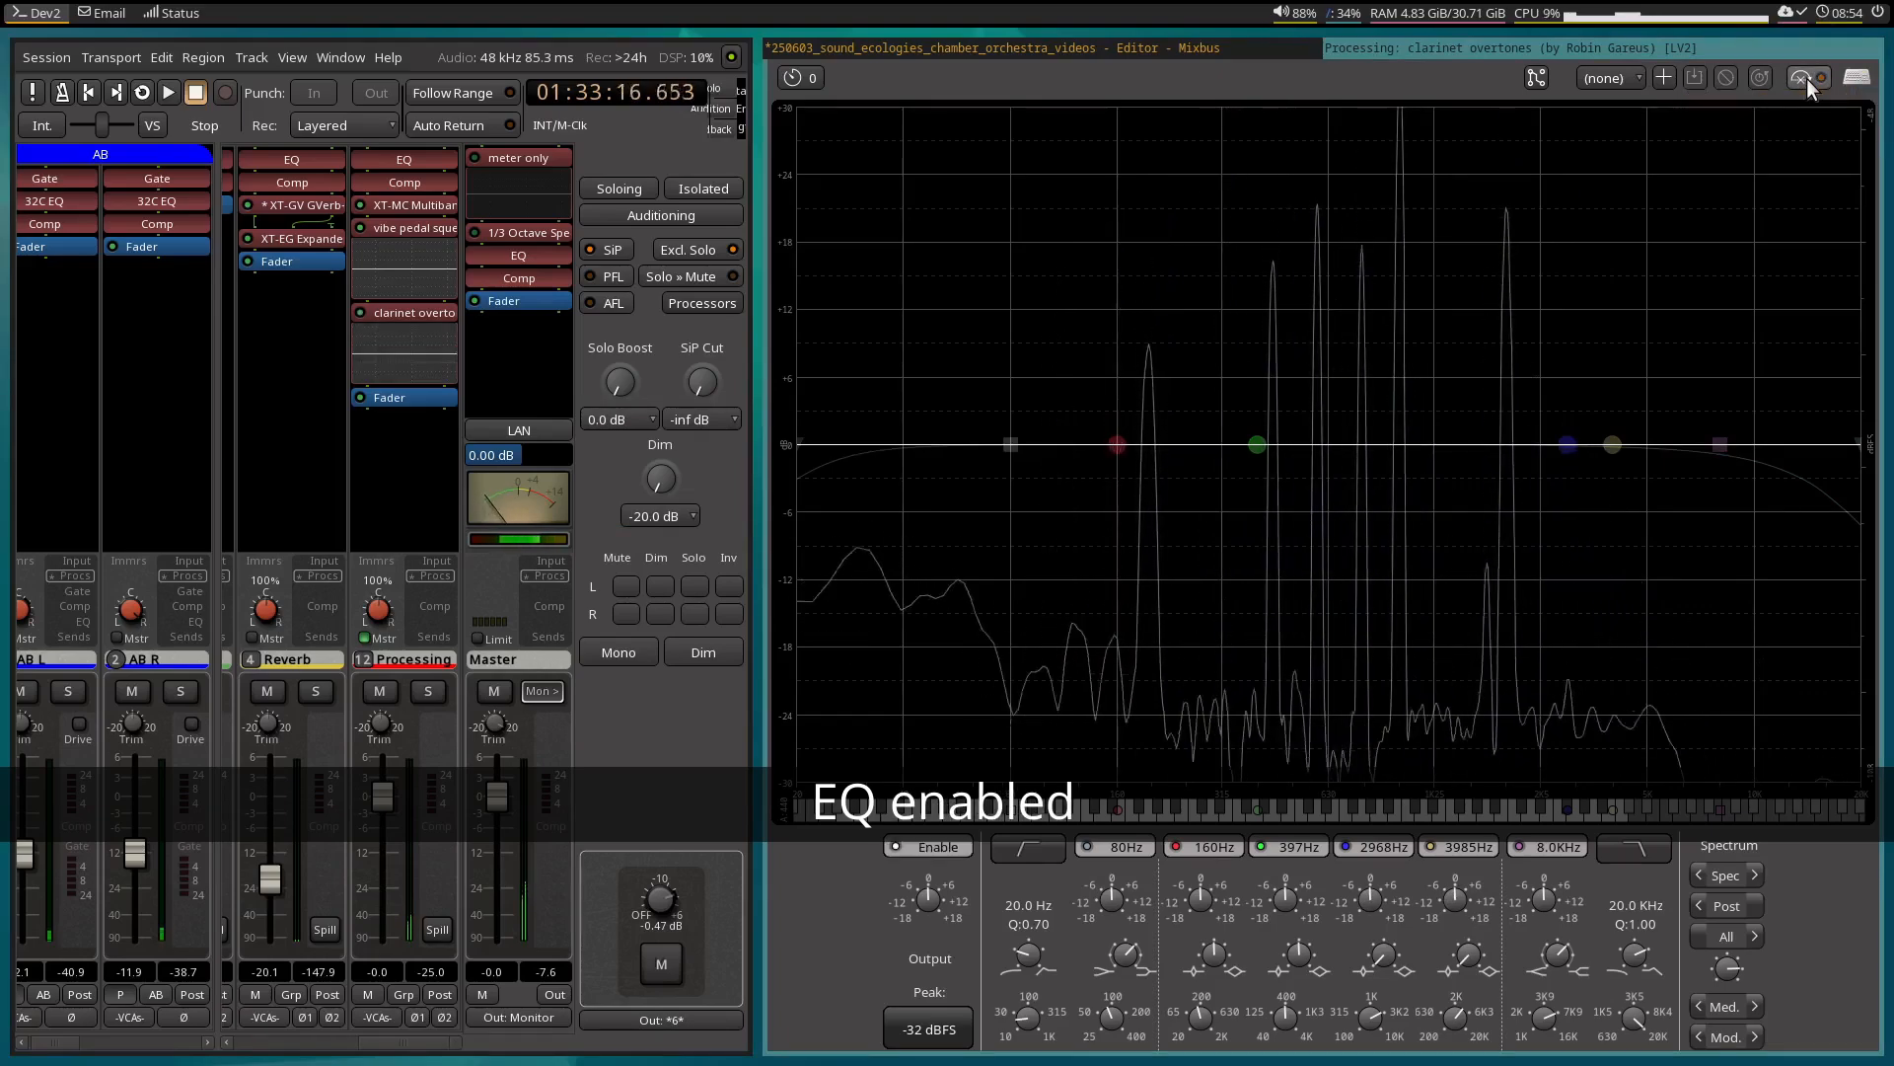
{"action": "left_click", "coordinate": [1808, 79]}
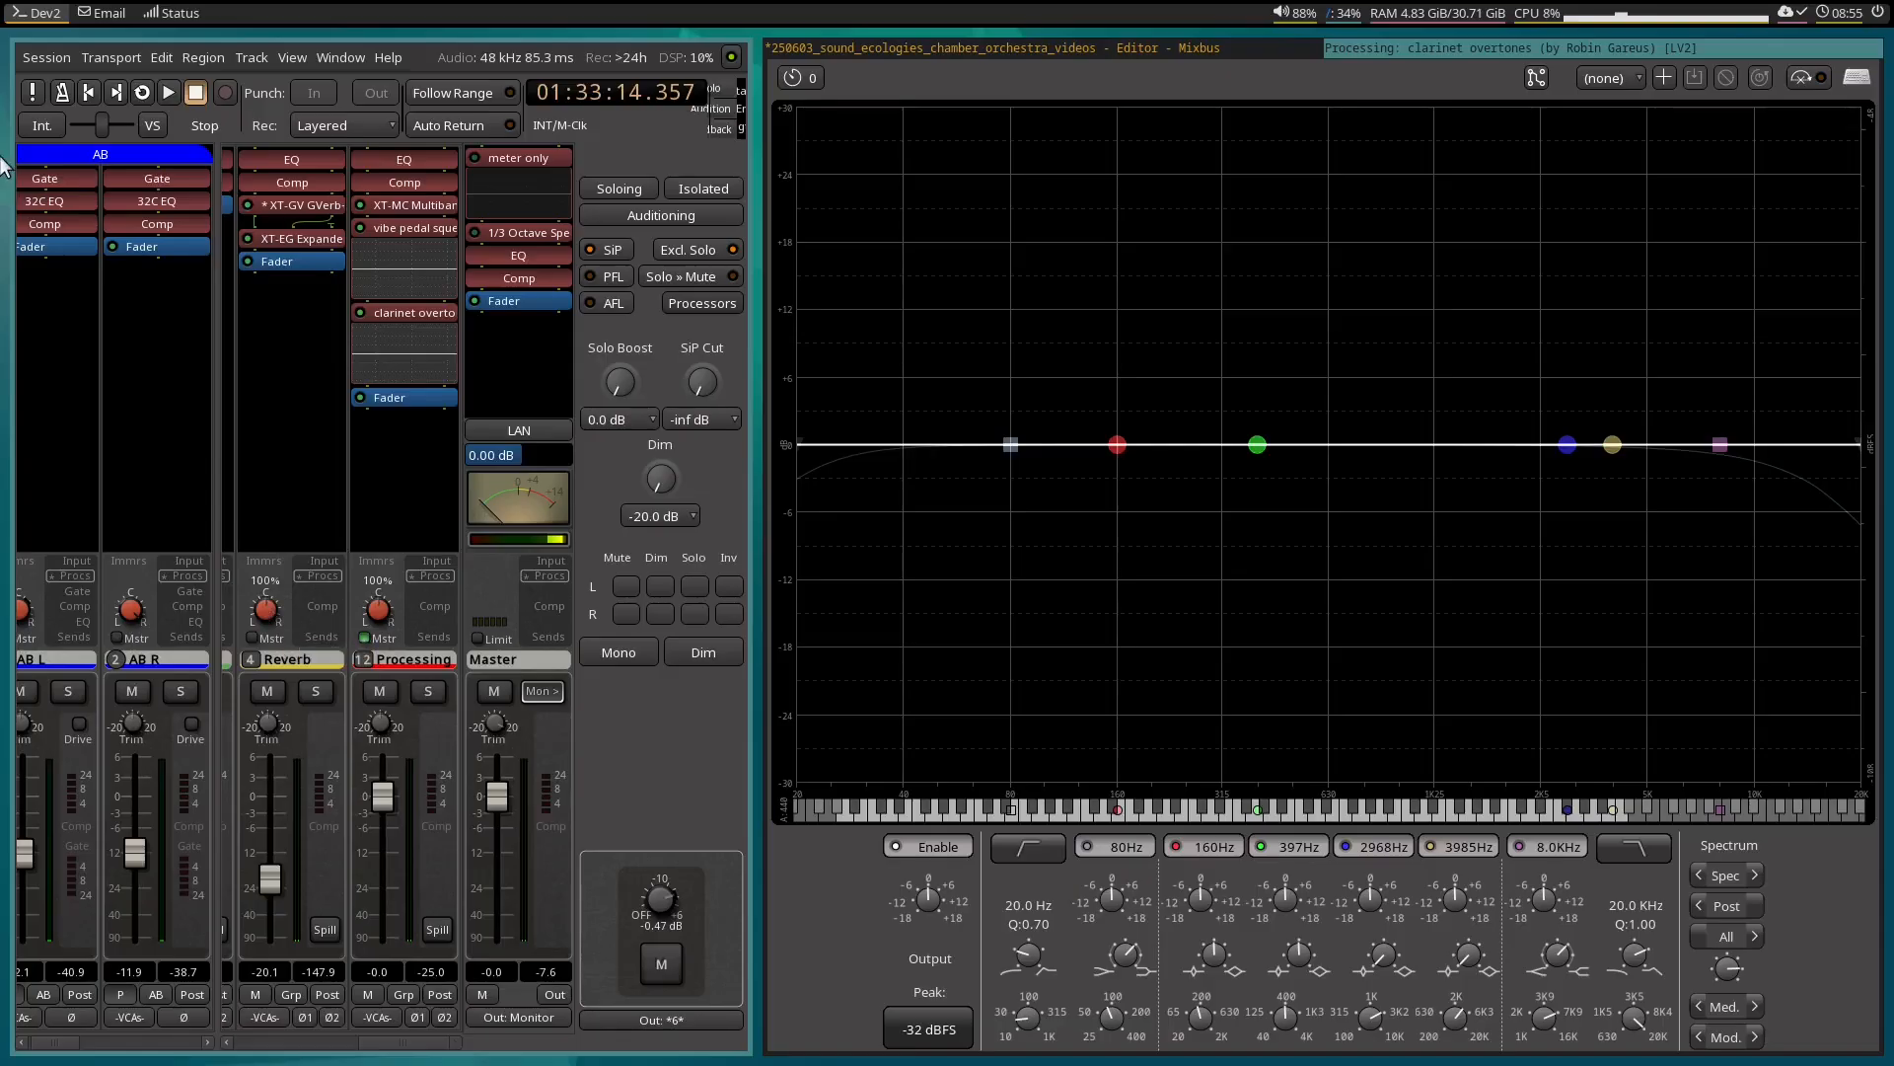
Return to the editor, move the playhead to the vibe pedal squeaks 2 range at 01:37:40.000, and bring the Percussion and Piano tracks into view.
{"action": "left_click", "coordinate": [1271, 43]}
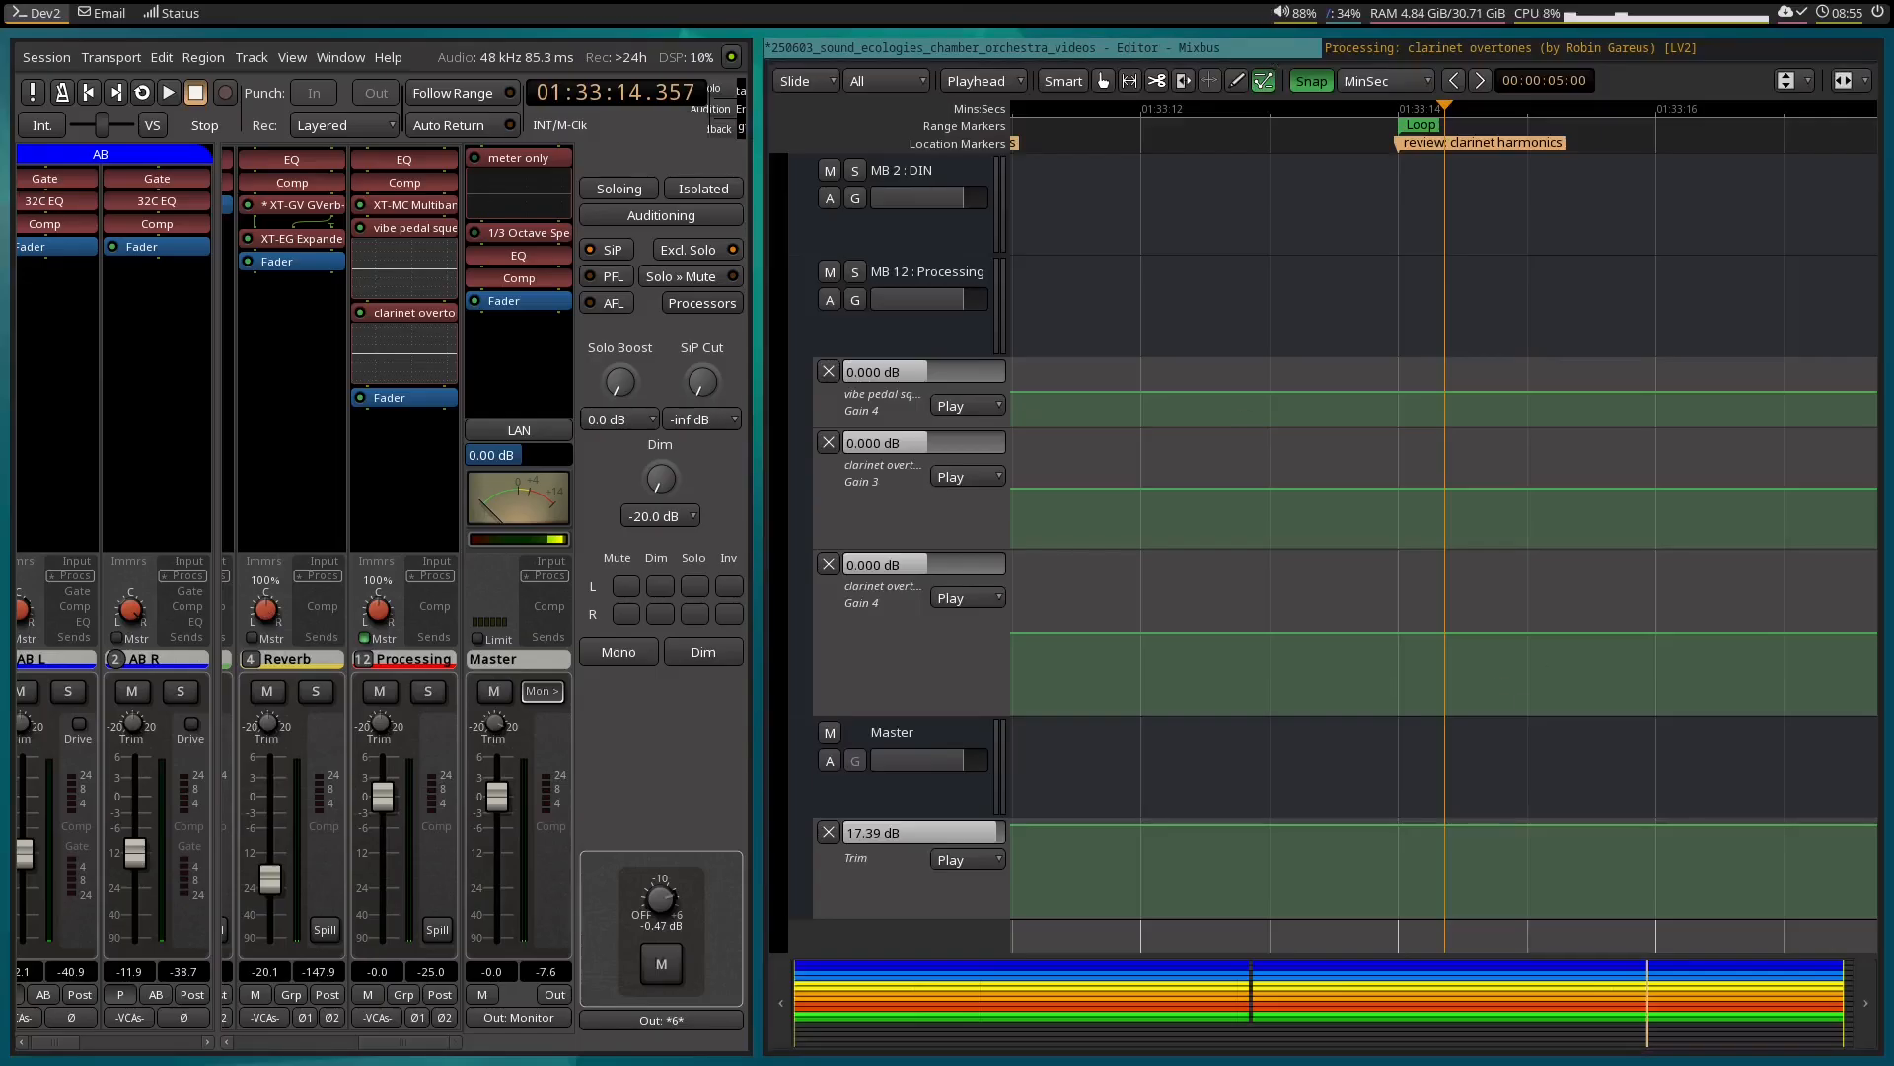
{"action": "key", "text": "w"}
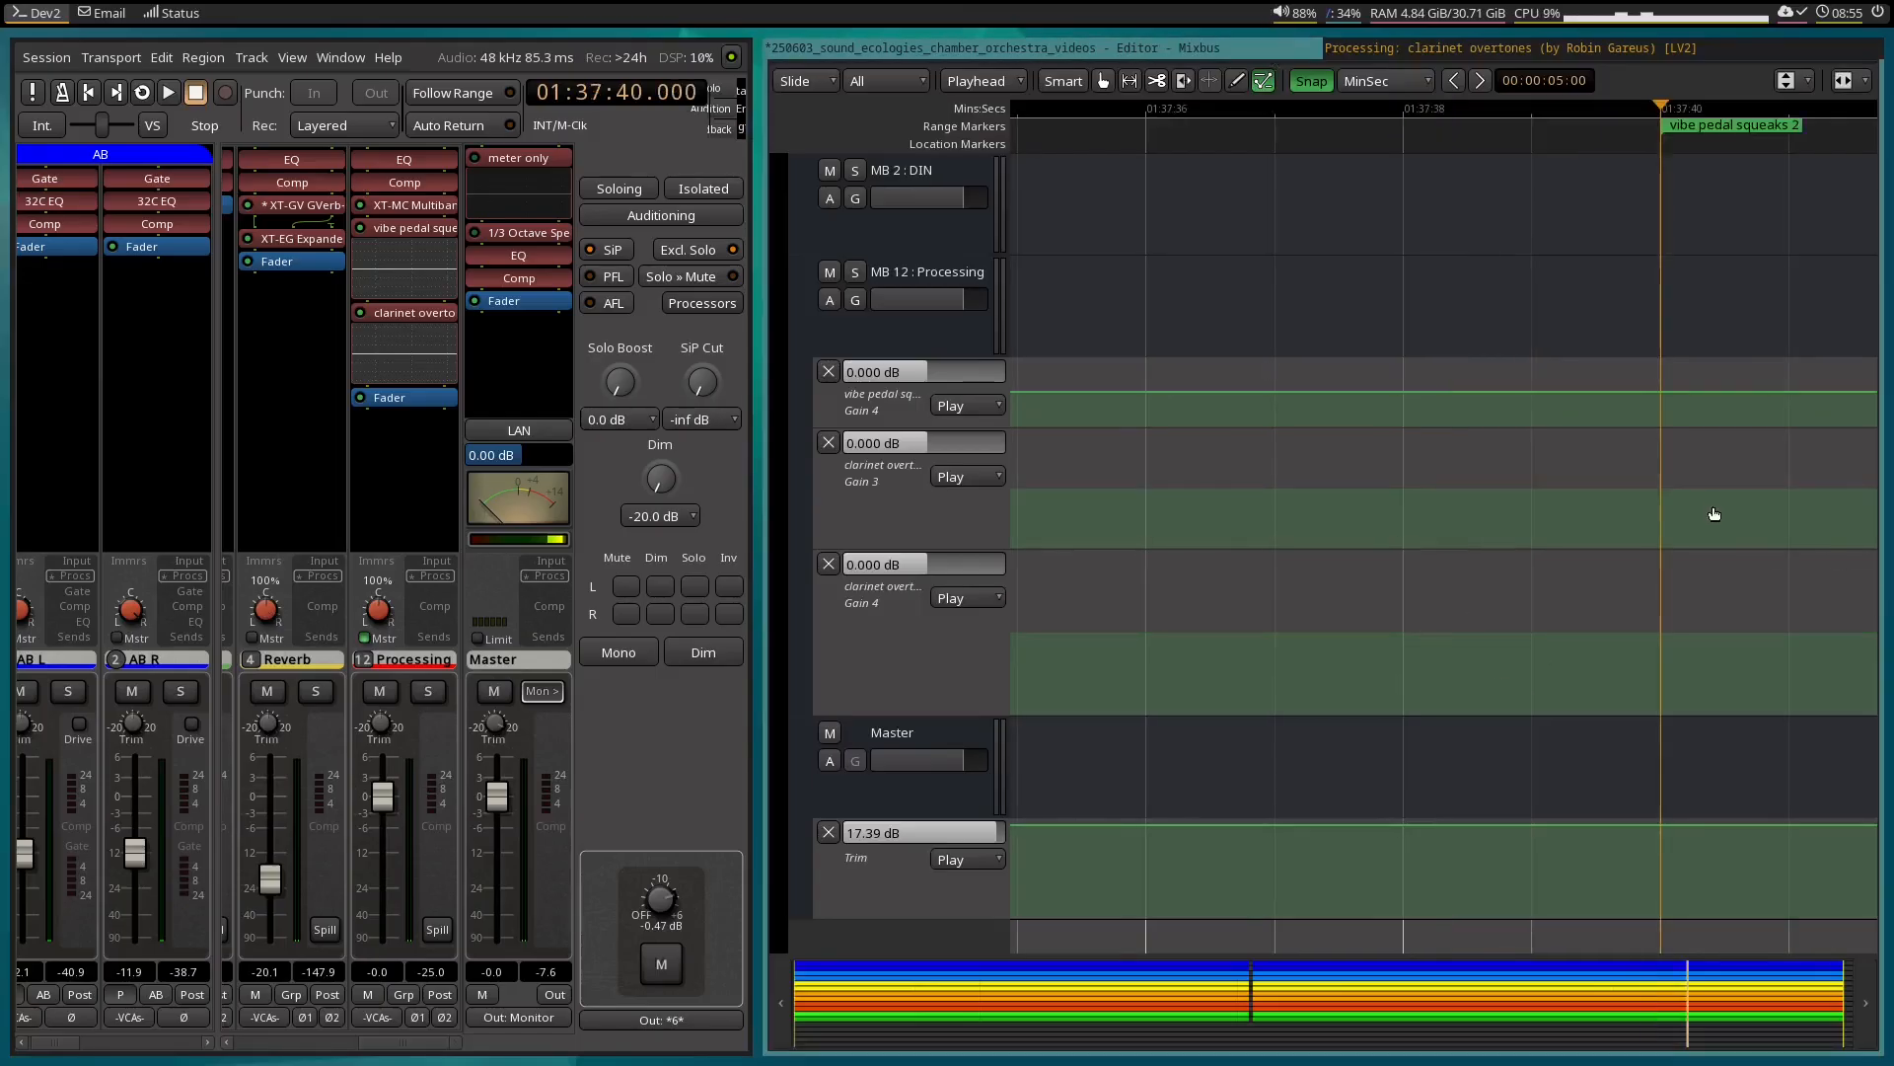
{"action": "scroll", "coordinate": [1668, 511], "scroll_direction": "up", "scroll_amount": 5}
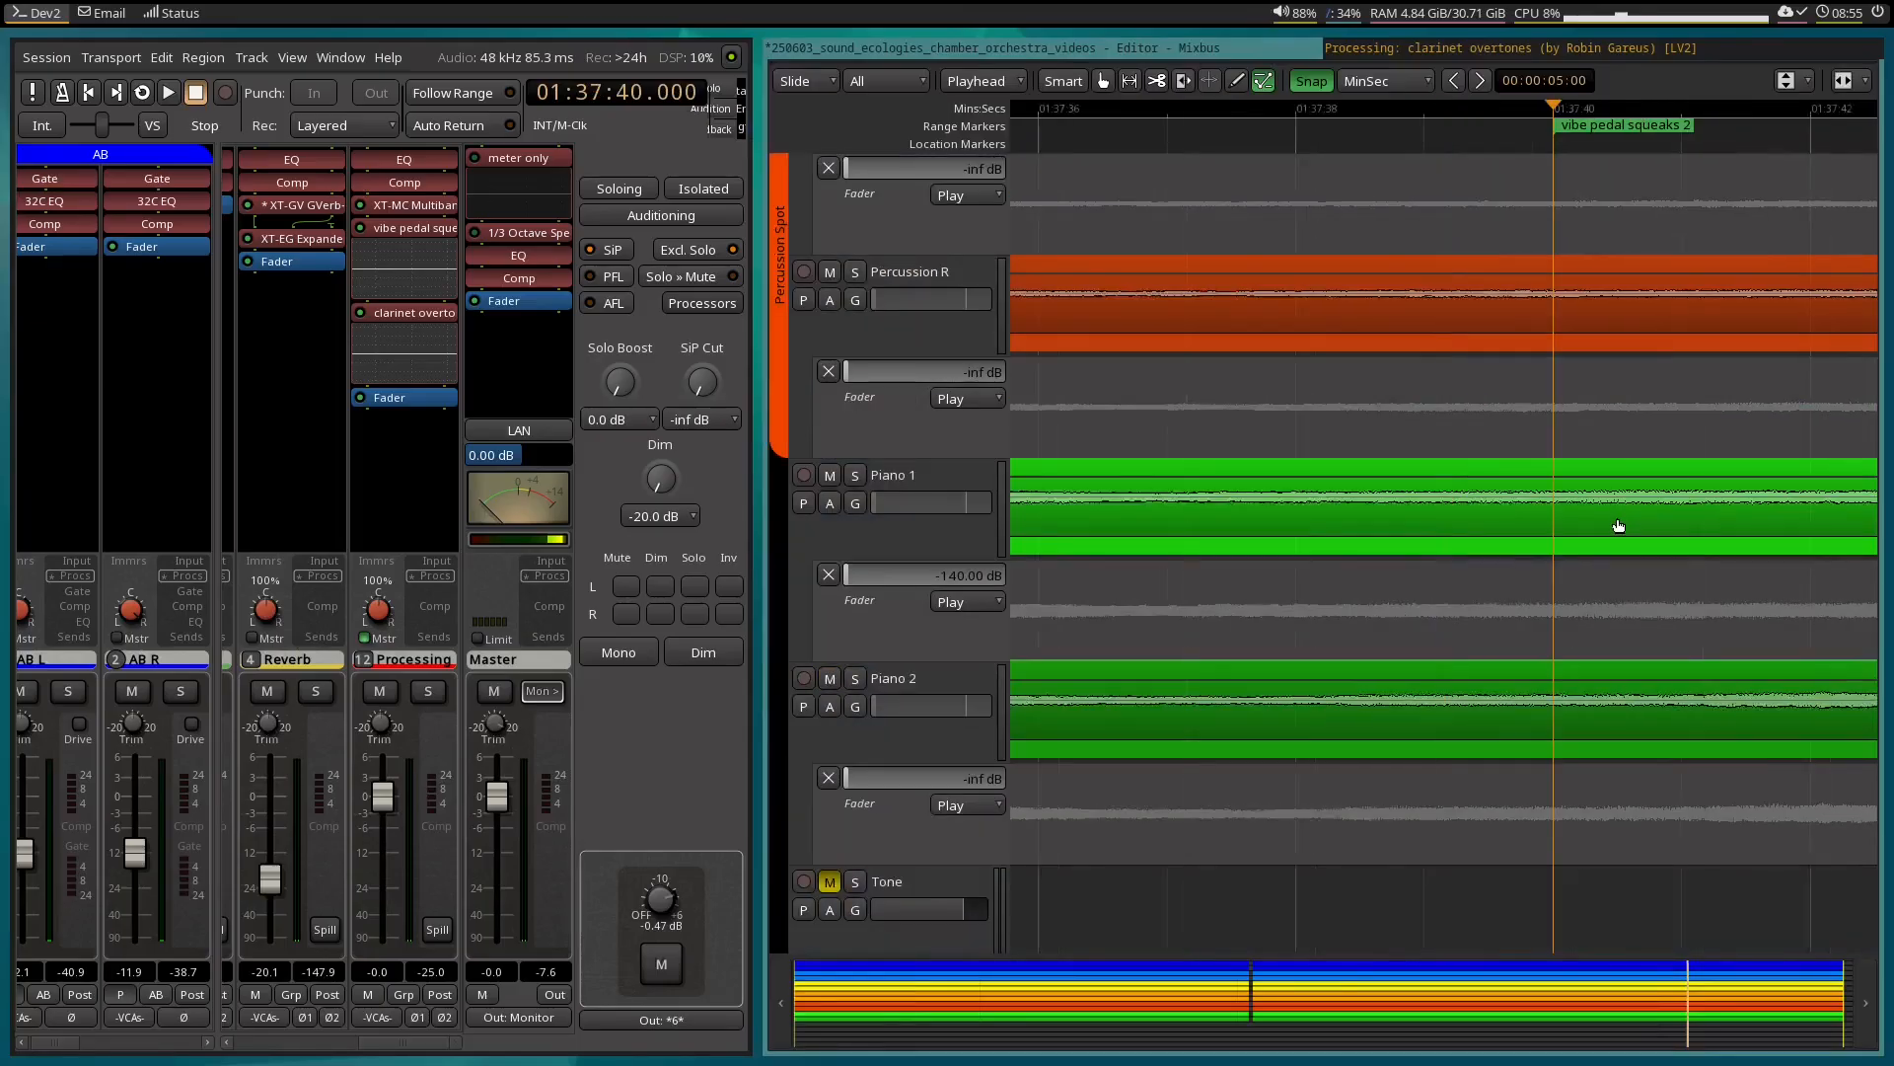
{"action": "scroll", "coordinate": [1618, 525], "scroll_direction": "left", "scroll_amount": 5}
{"action": "scroll", "coordinate": [1618, 524], "scroll_direction": "right", "scroll_amount": 7}
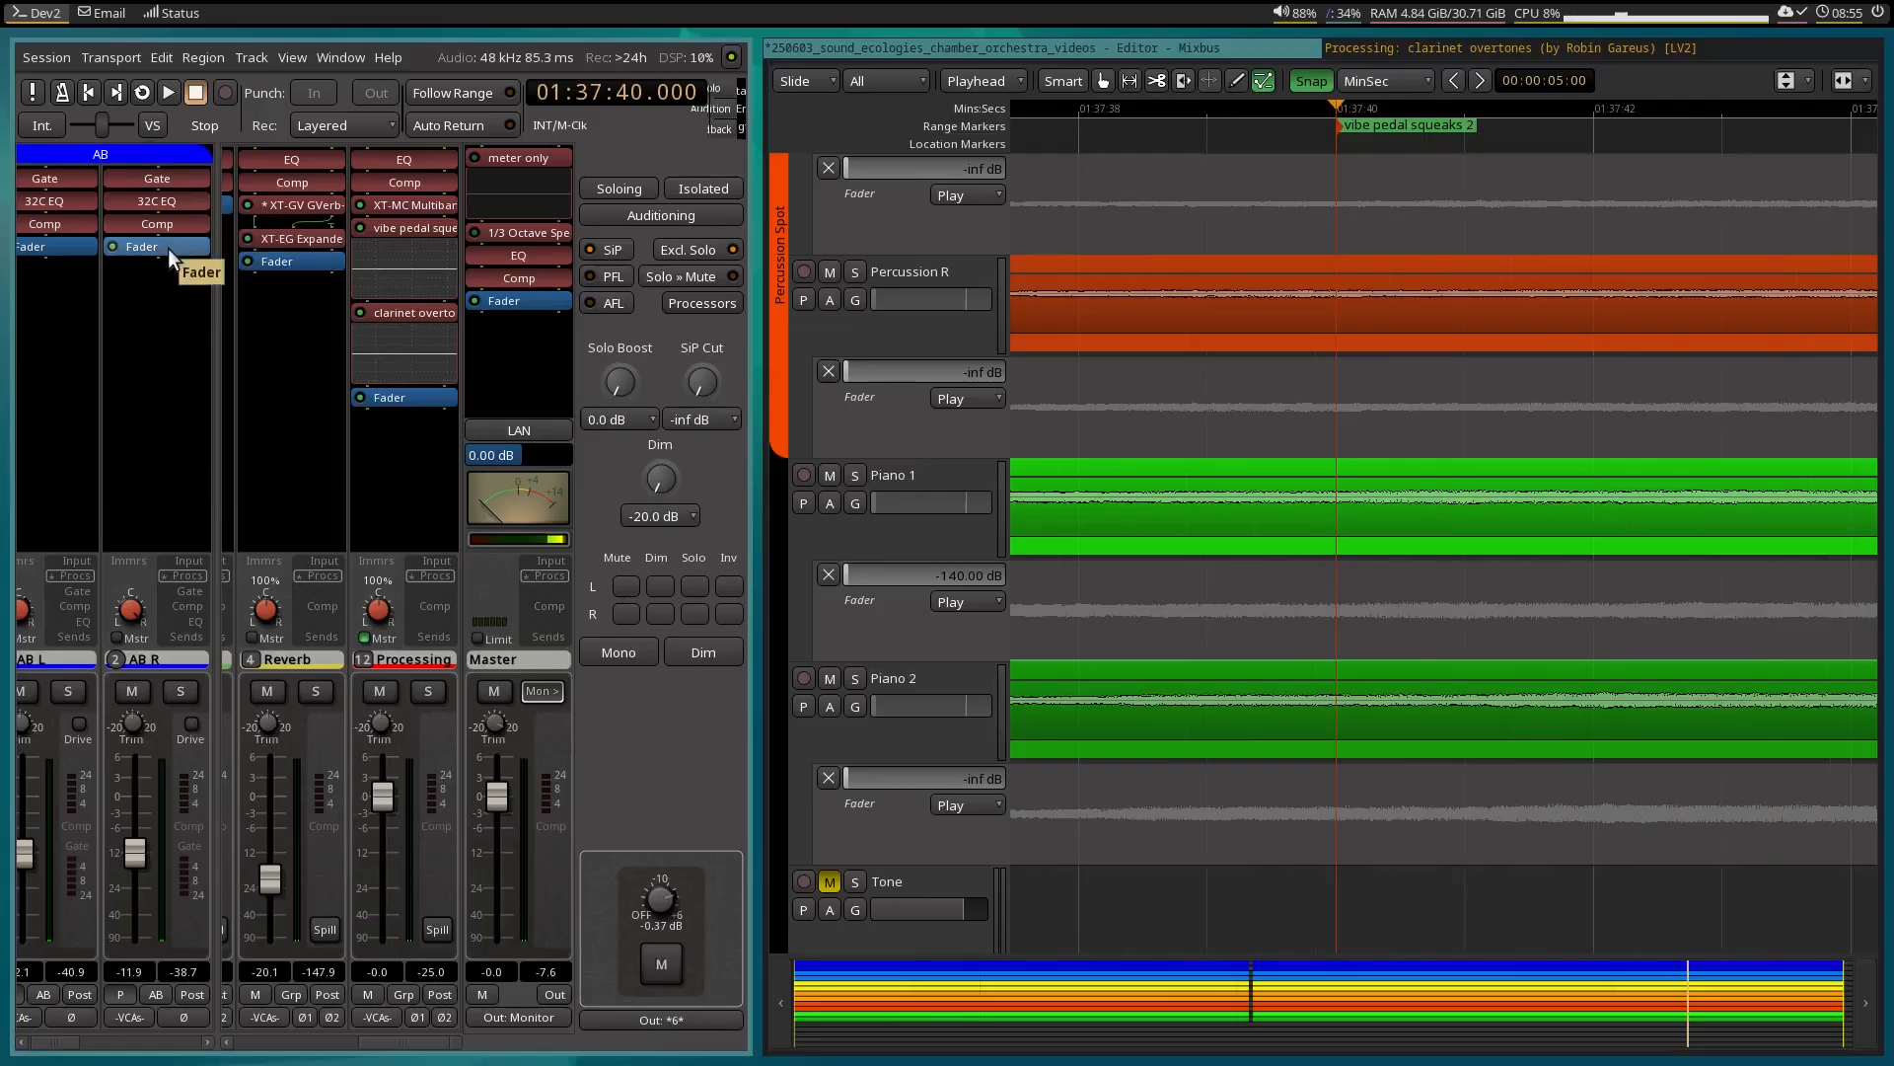
Export the vibe pedal squeaks 2 range as 24-bit FLAC with an empty filename label, and close the analysis report.
{"action": "key", "text": "alt+e"}
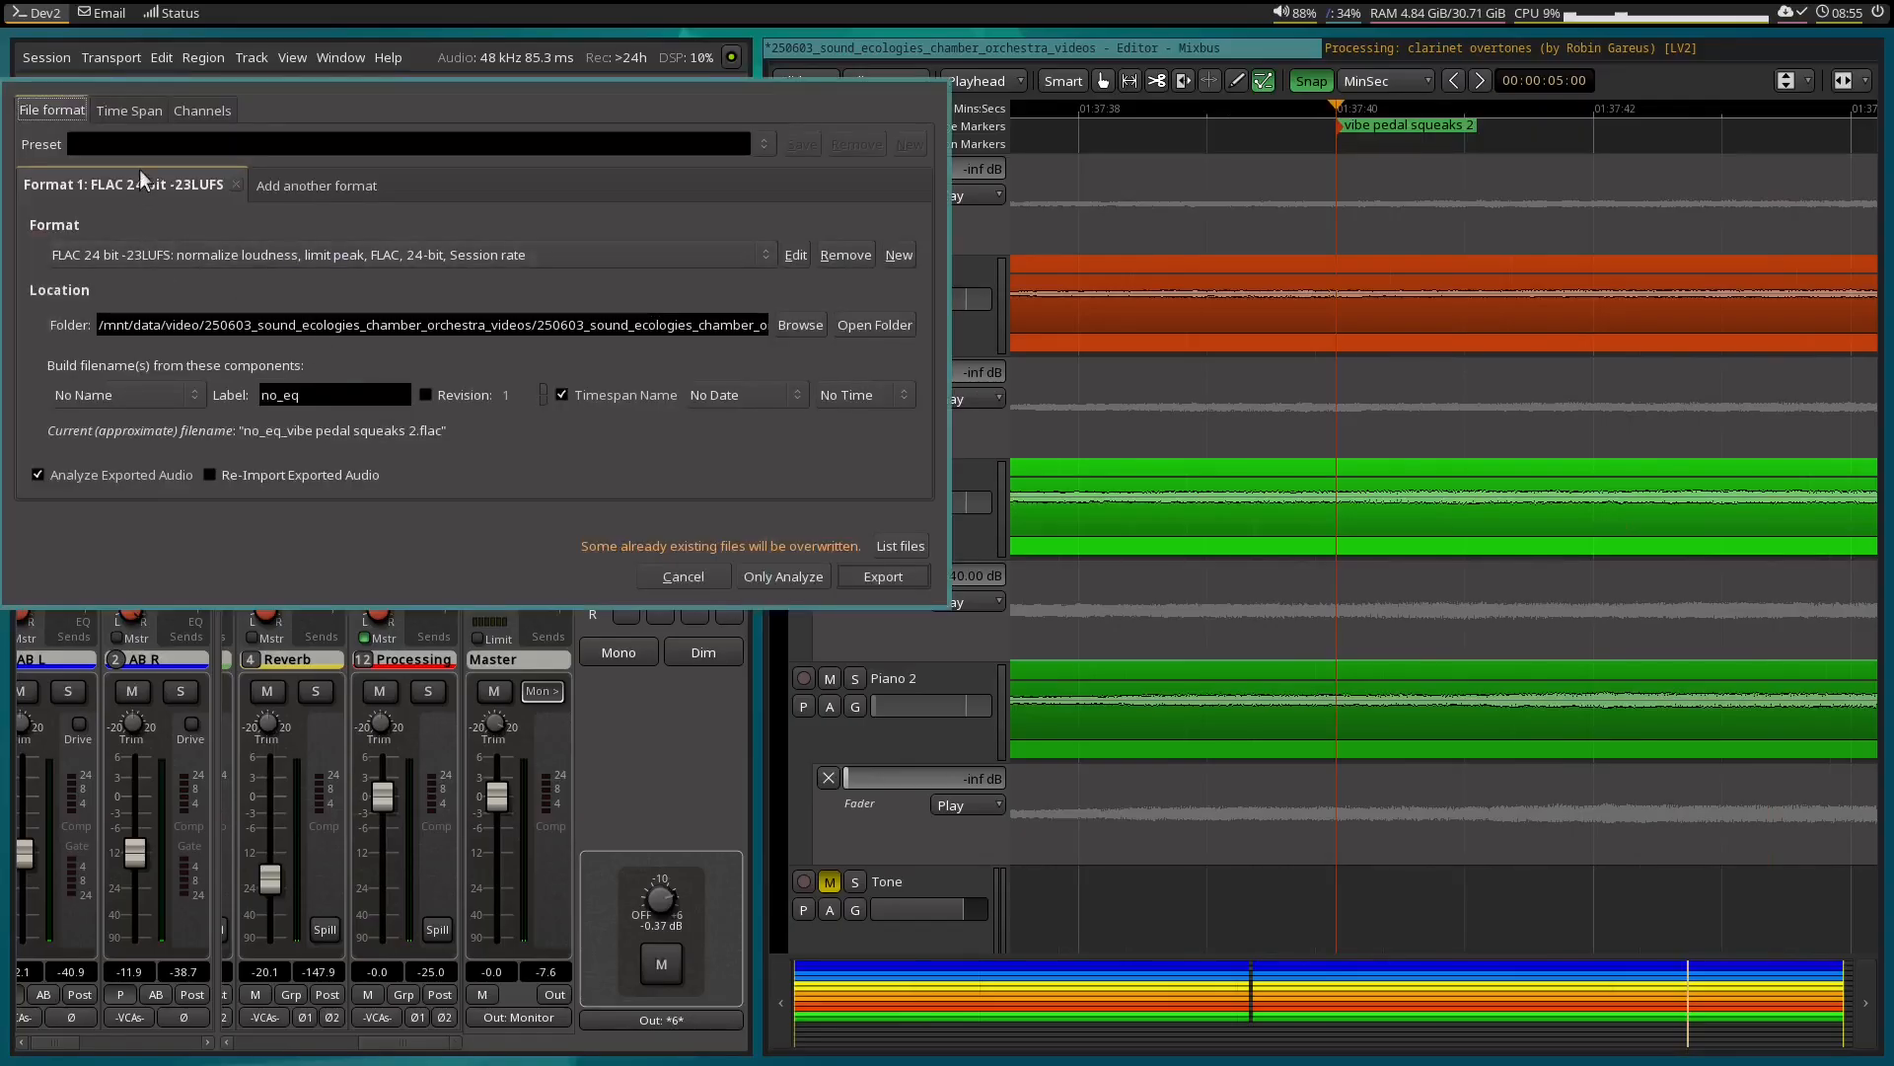
{"action": "left_click", "coordinate": [148, 114]}
{"action": "left_click", "coordinate": [113, 424]}
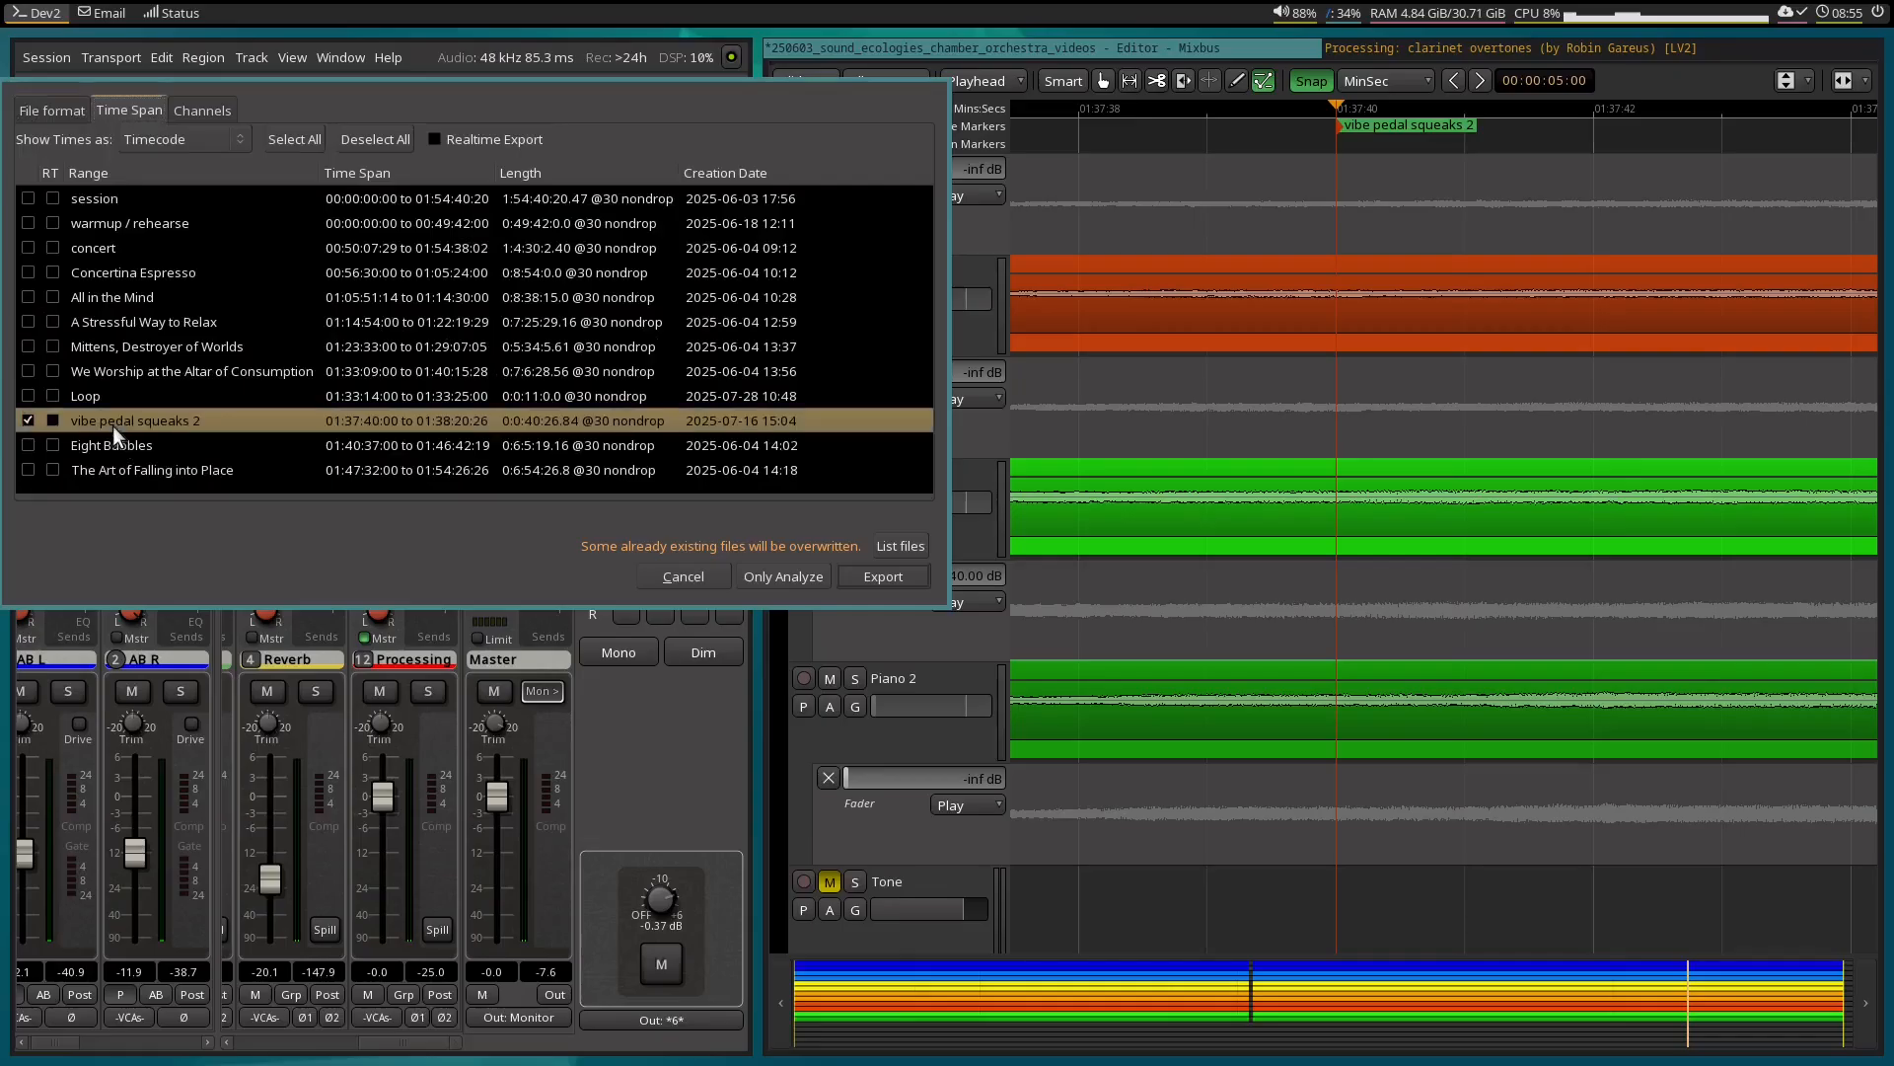
{"action": "left_click", "coordinate": [57, 107]}
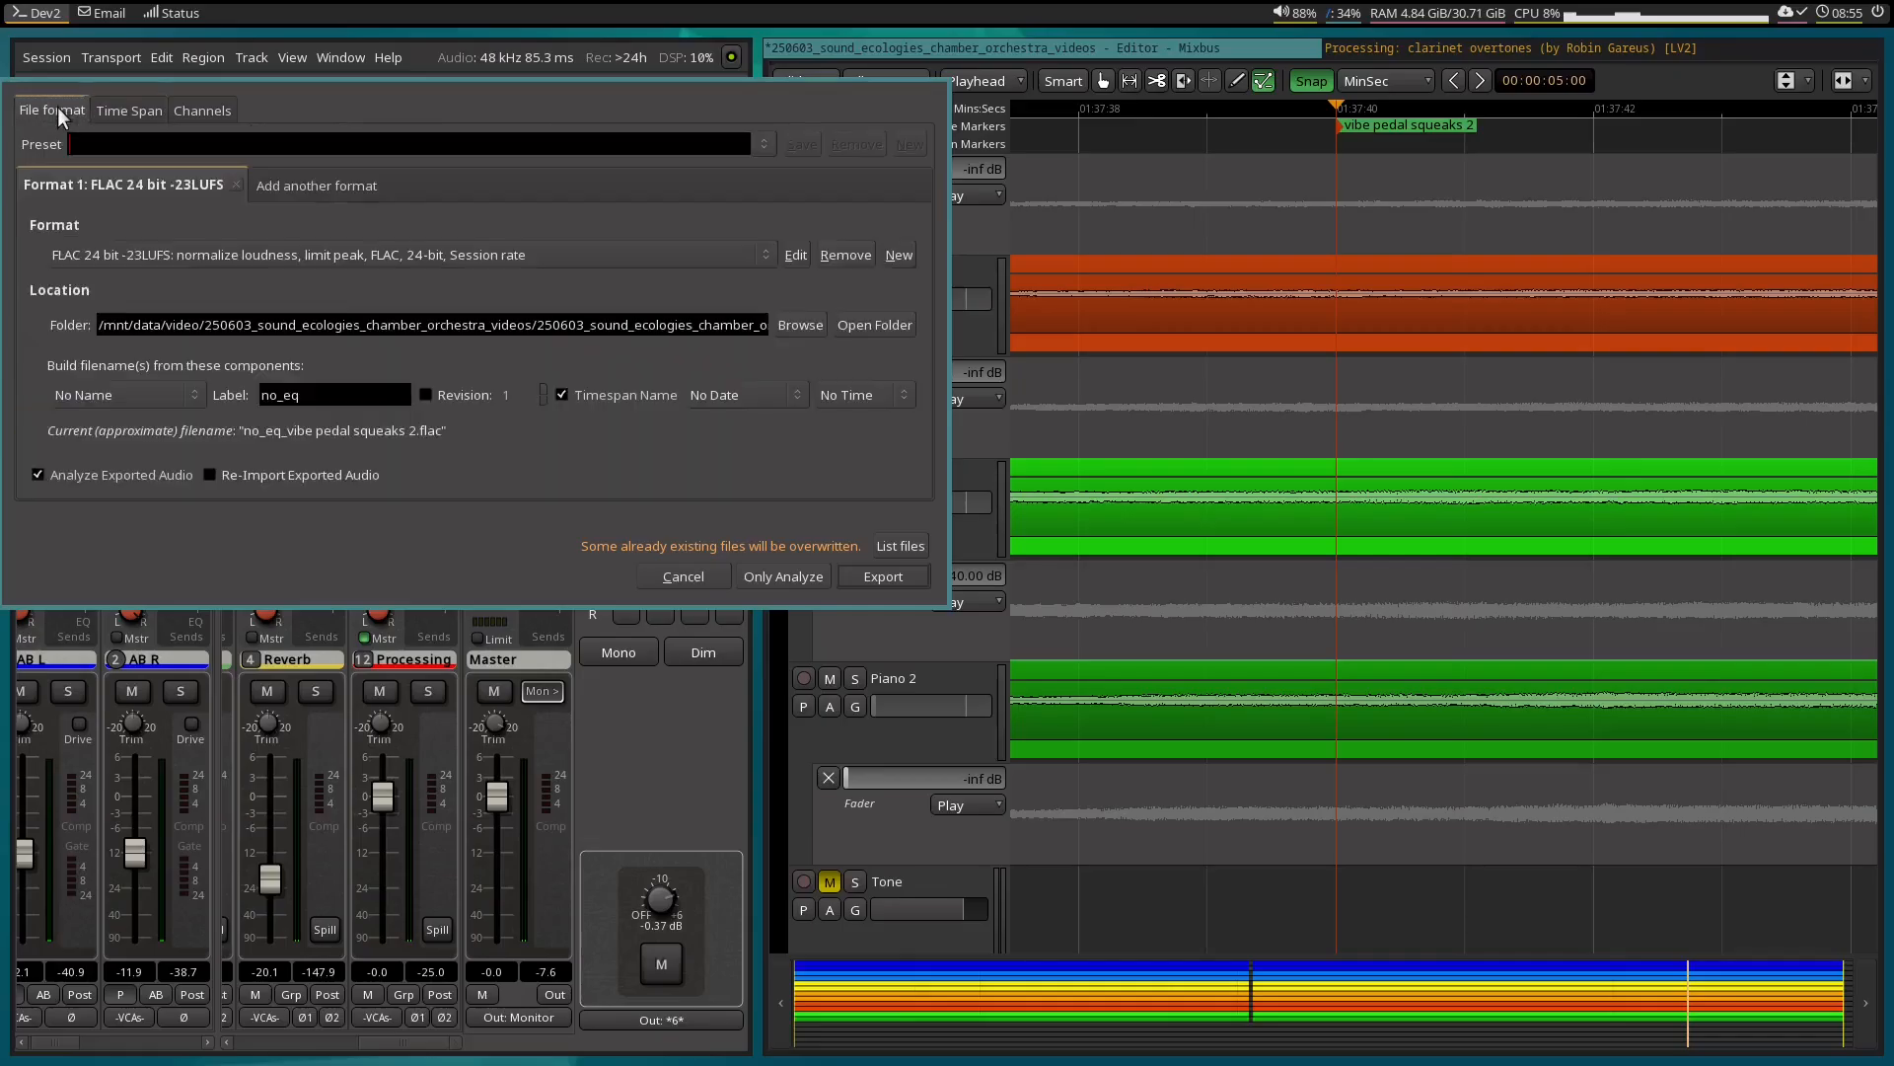
{"action": "double_click", "coordinate": [314, 394]}
{"action": "key", "text": "BackSpace"}
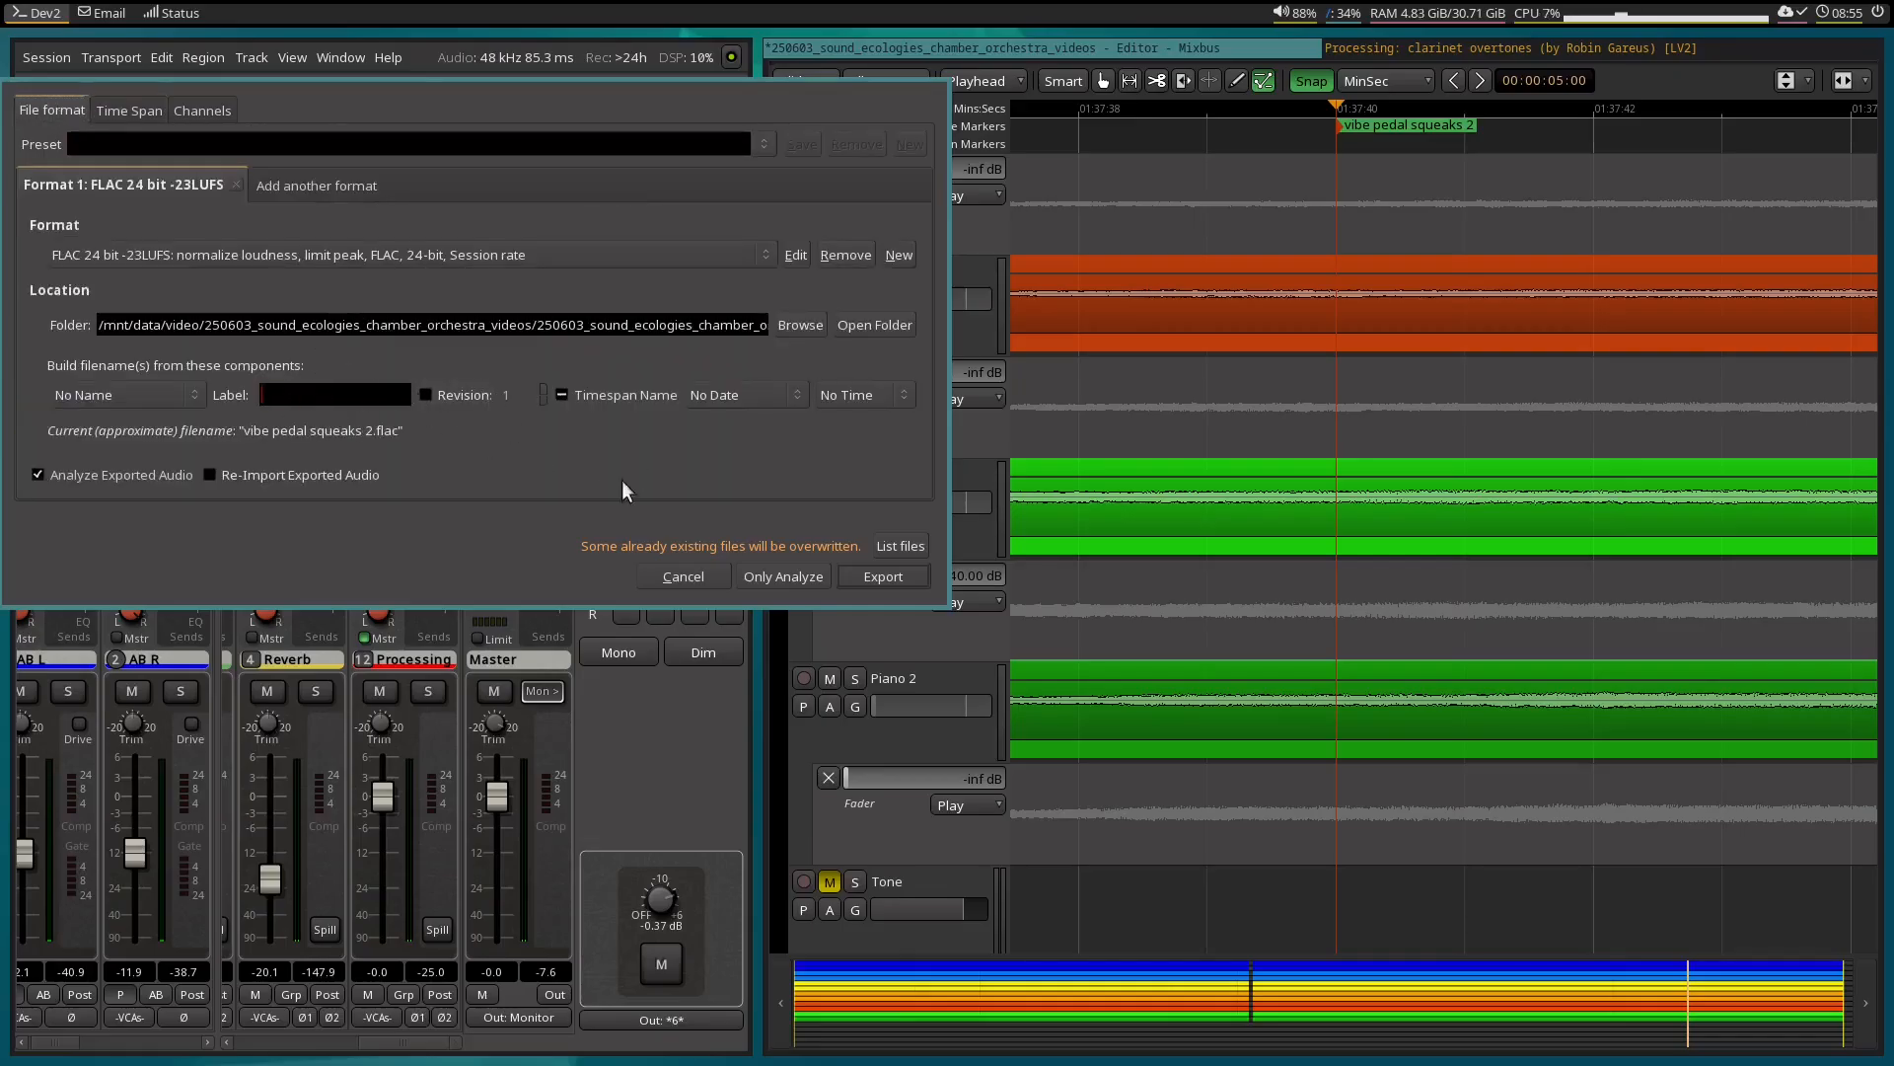
{"action": "left_click", "coordinate": [874, 576]}
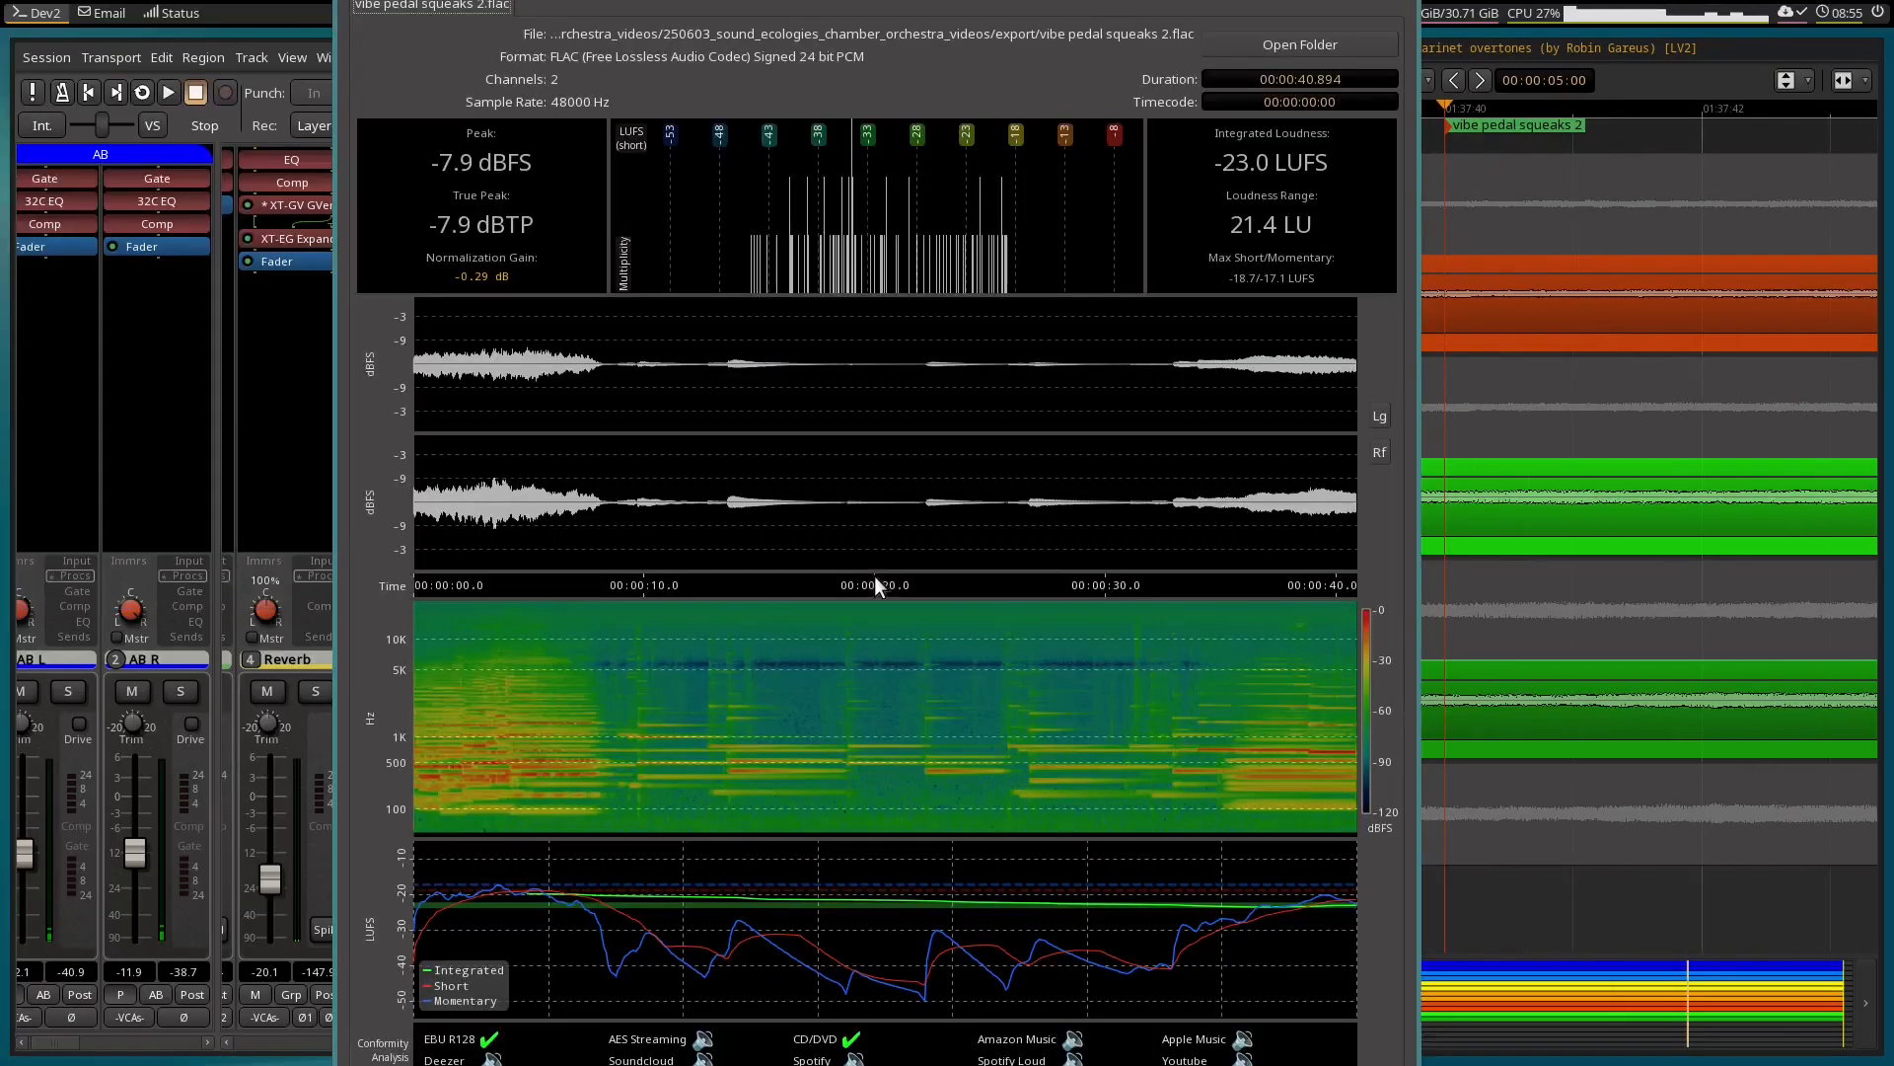
{"action": "key", "text": "Escape"}
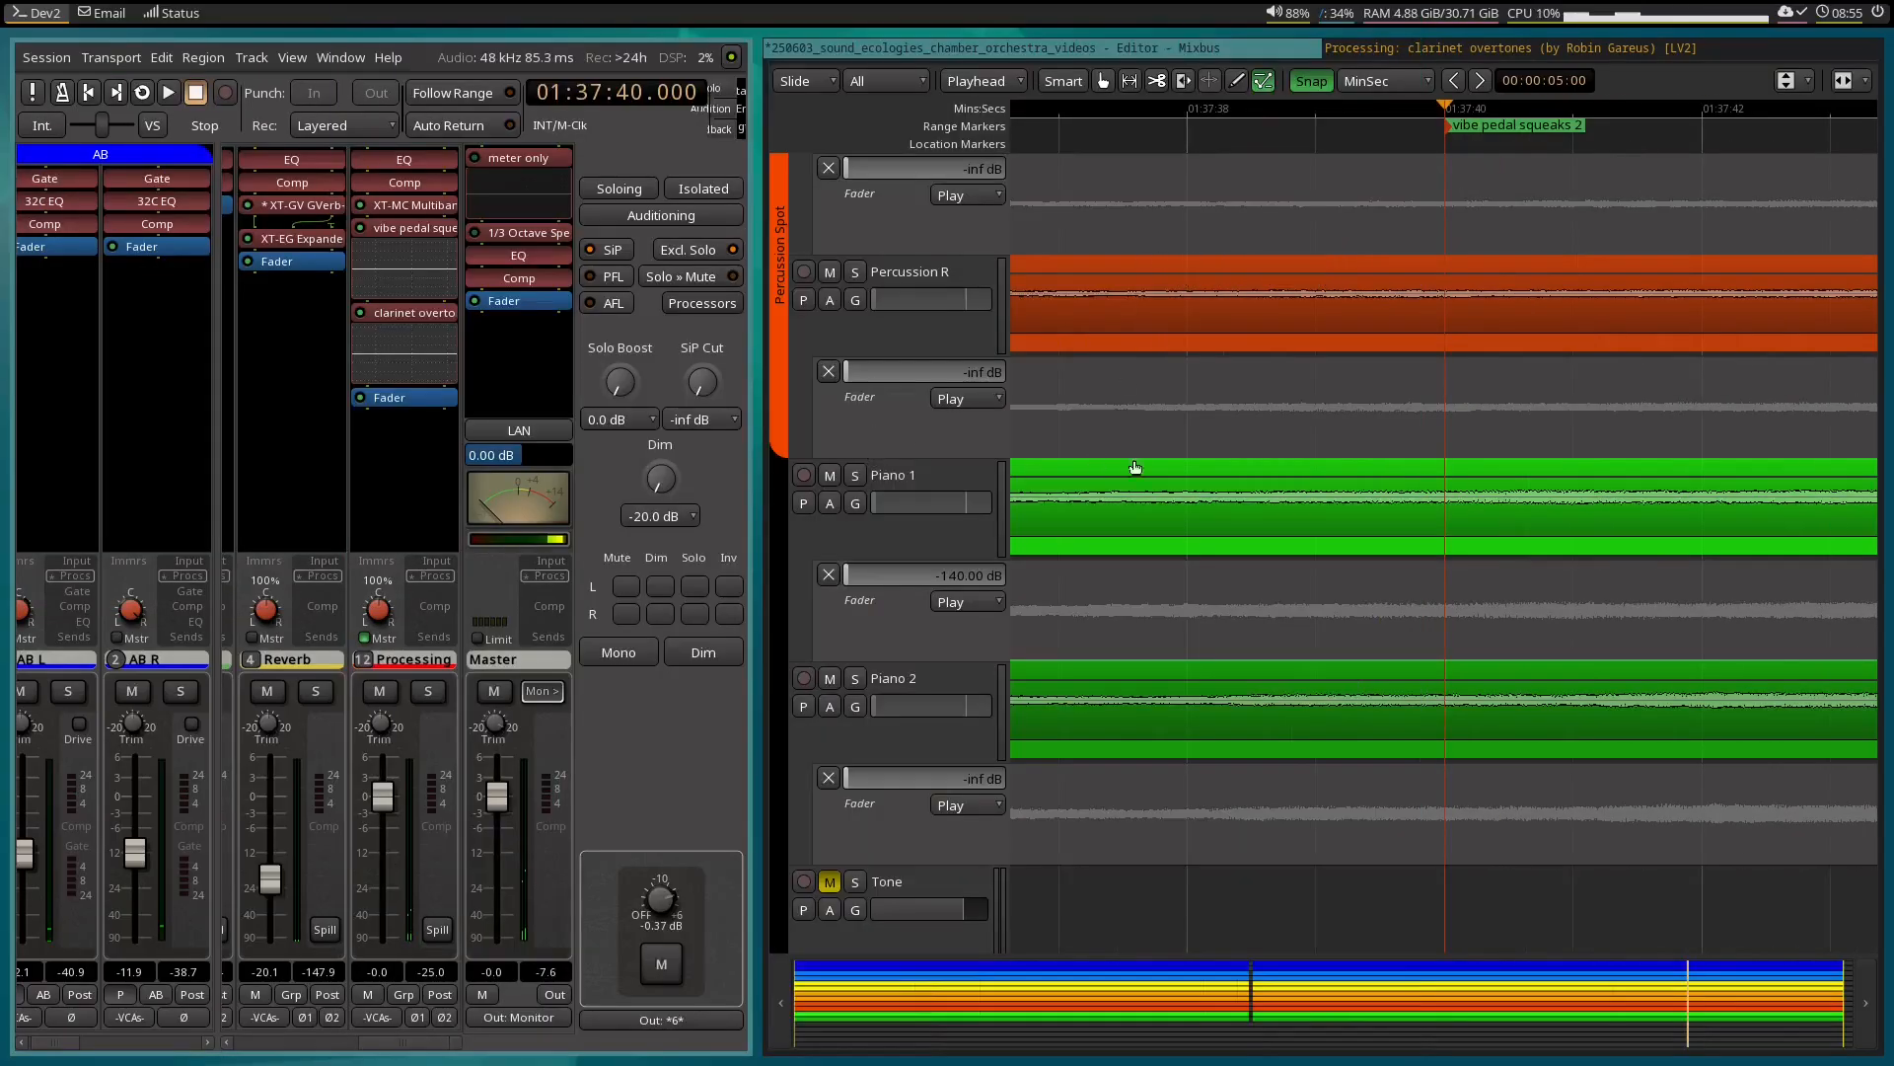
Set the Gain 4 automation lane of the vibe pedal squeaks EQ on the Processing bus to Manual.
{"action": "scroll", "coordinate": [1330, 537], "scroll_direction": "down", "scroll_amount": 10}
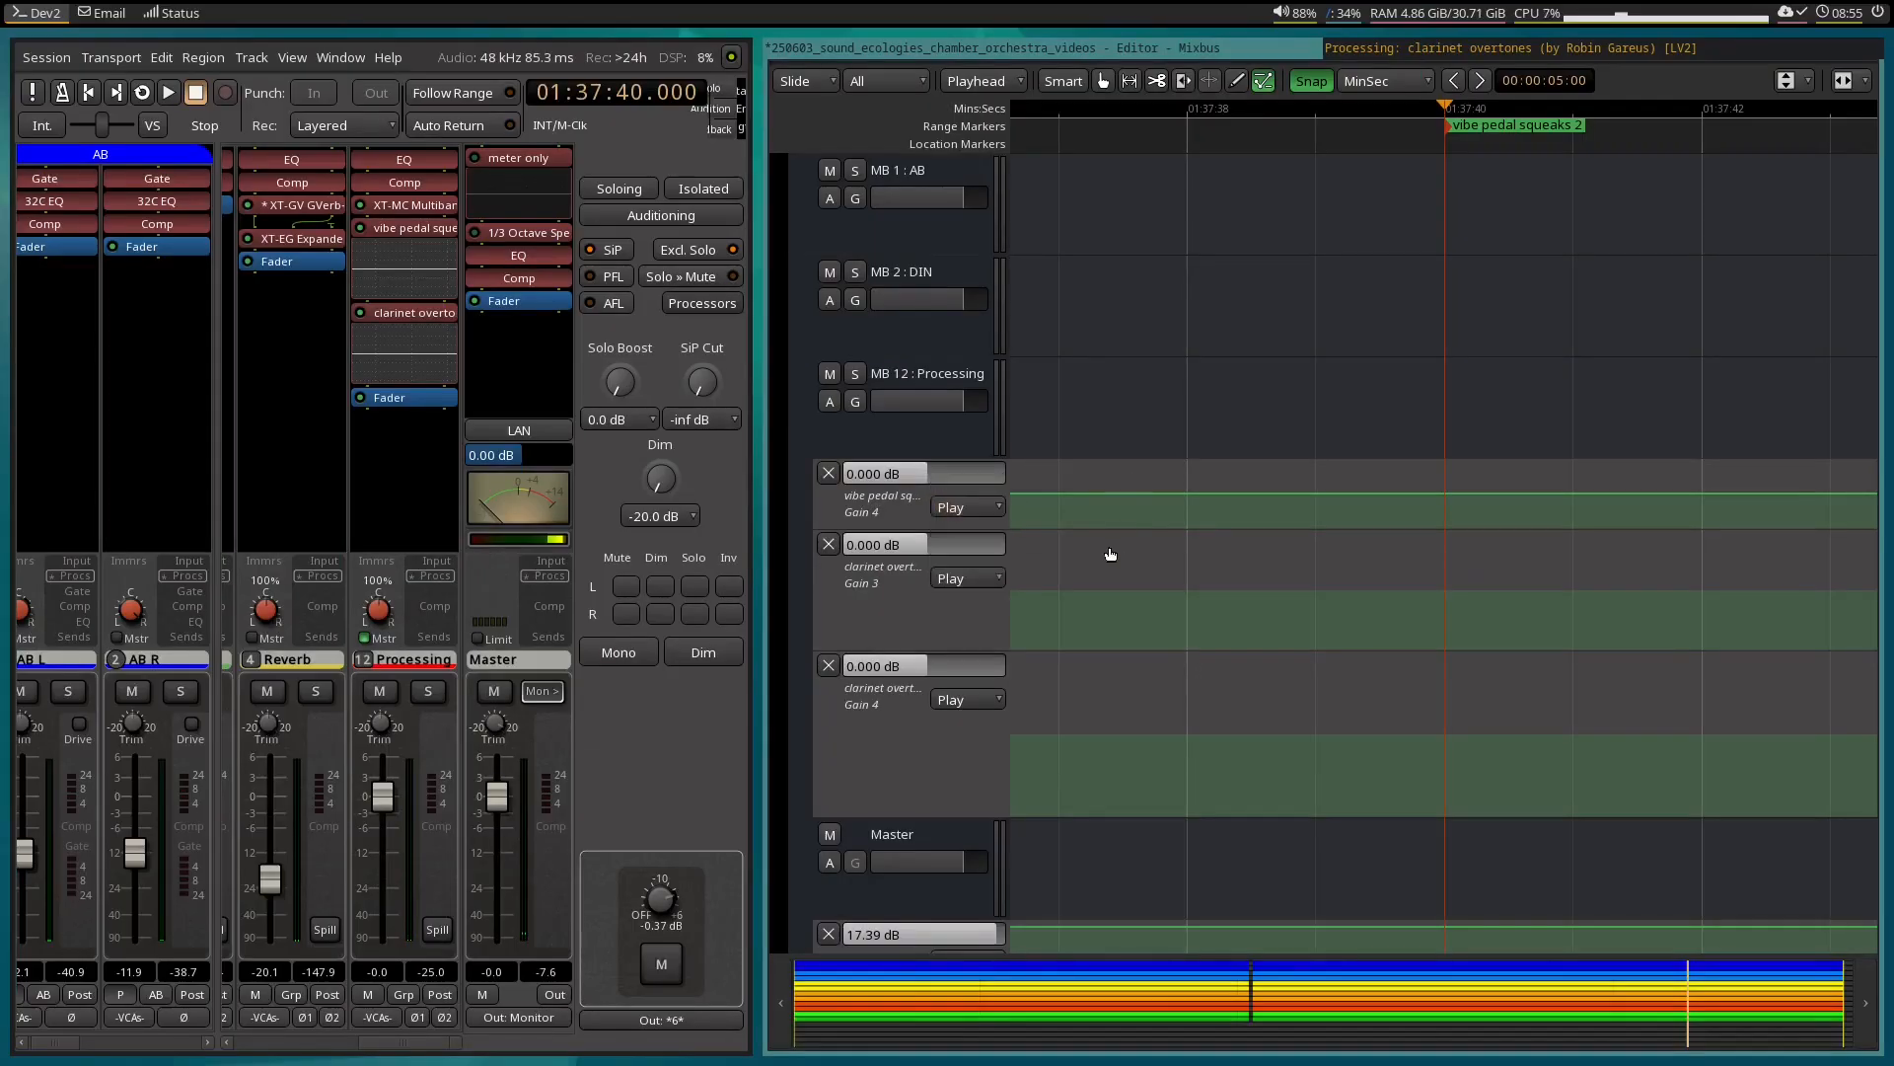
{"action": "left_click", "coordinate": [973, 507]}
{"action": "left_click", "coordinate": [962, 485]}
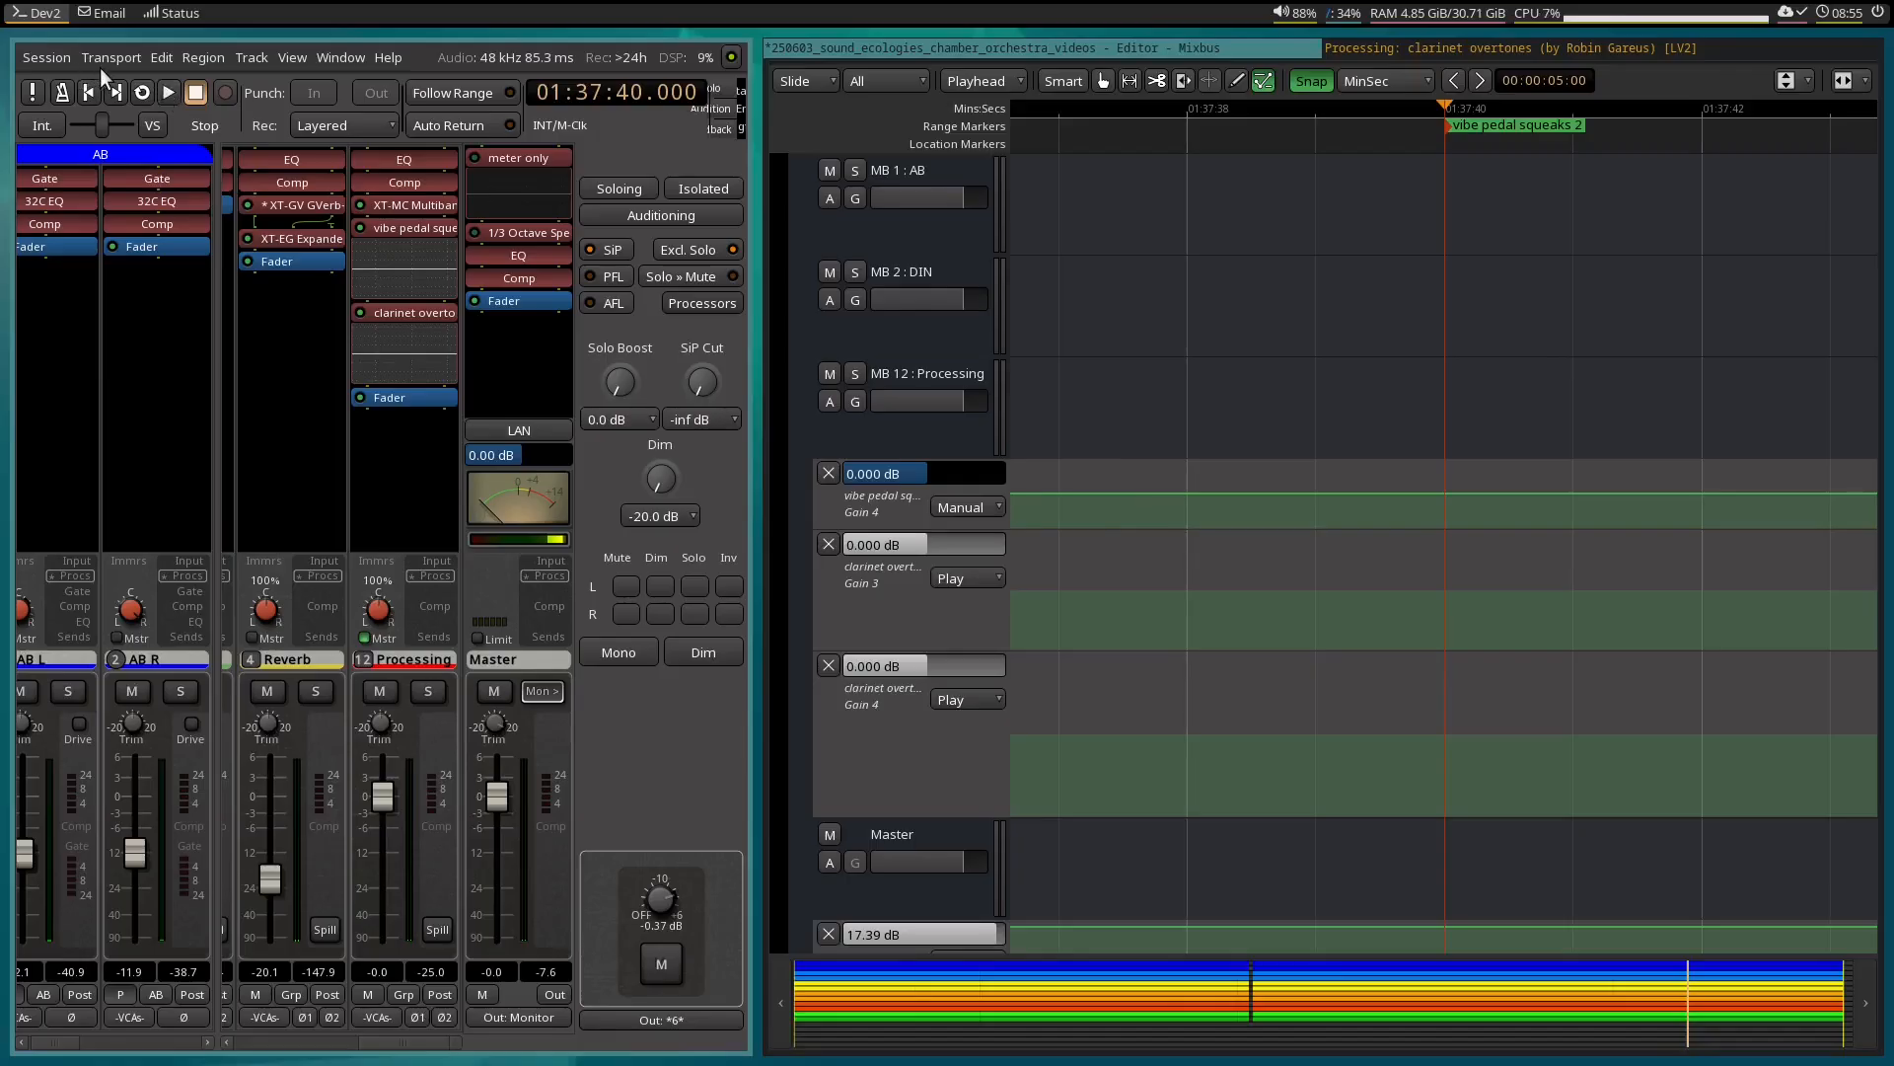
Export the vibe pedal squeaks 2 range again with the filename label no_eq, and close the analysis report.
{"action": "key", "text": "alt+e"}
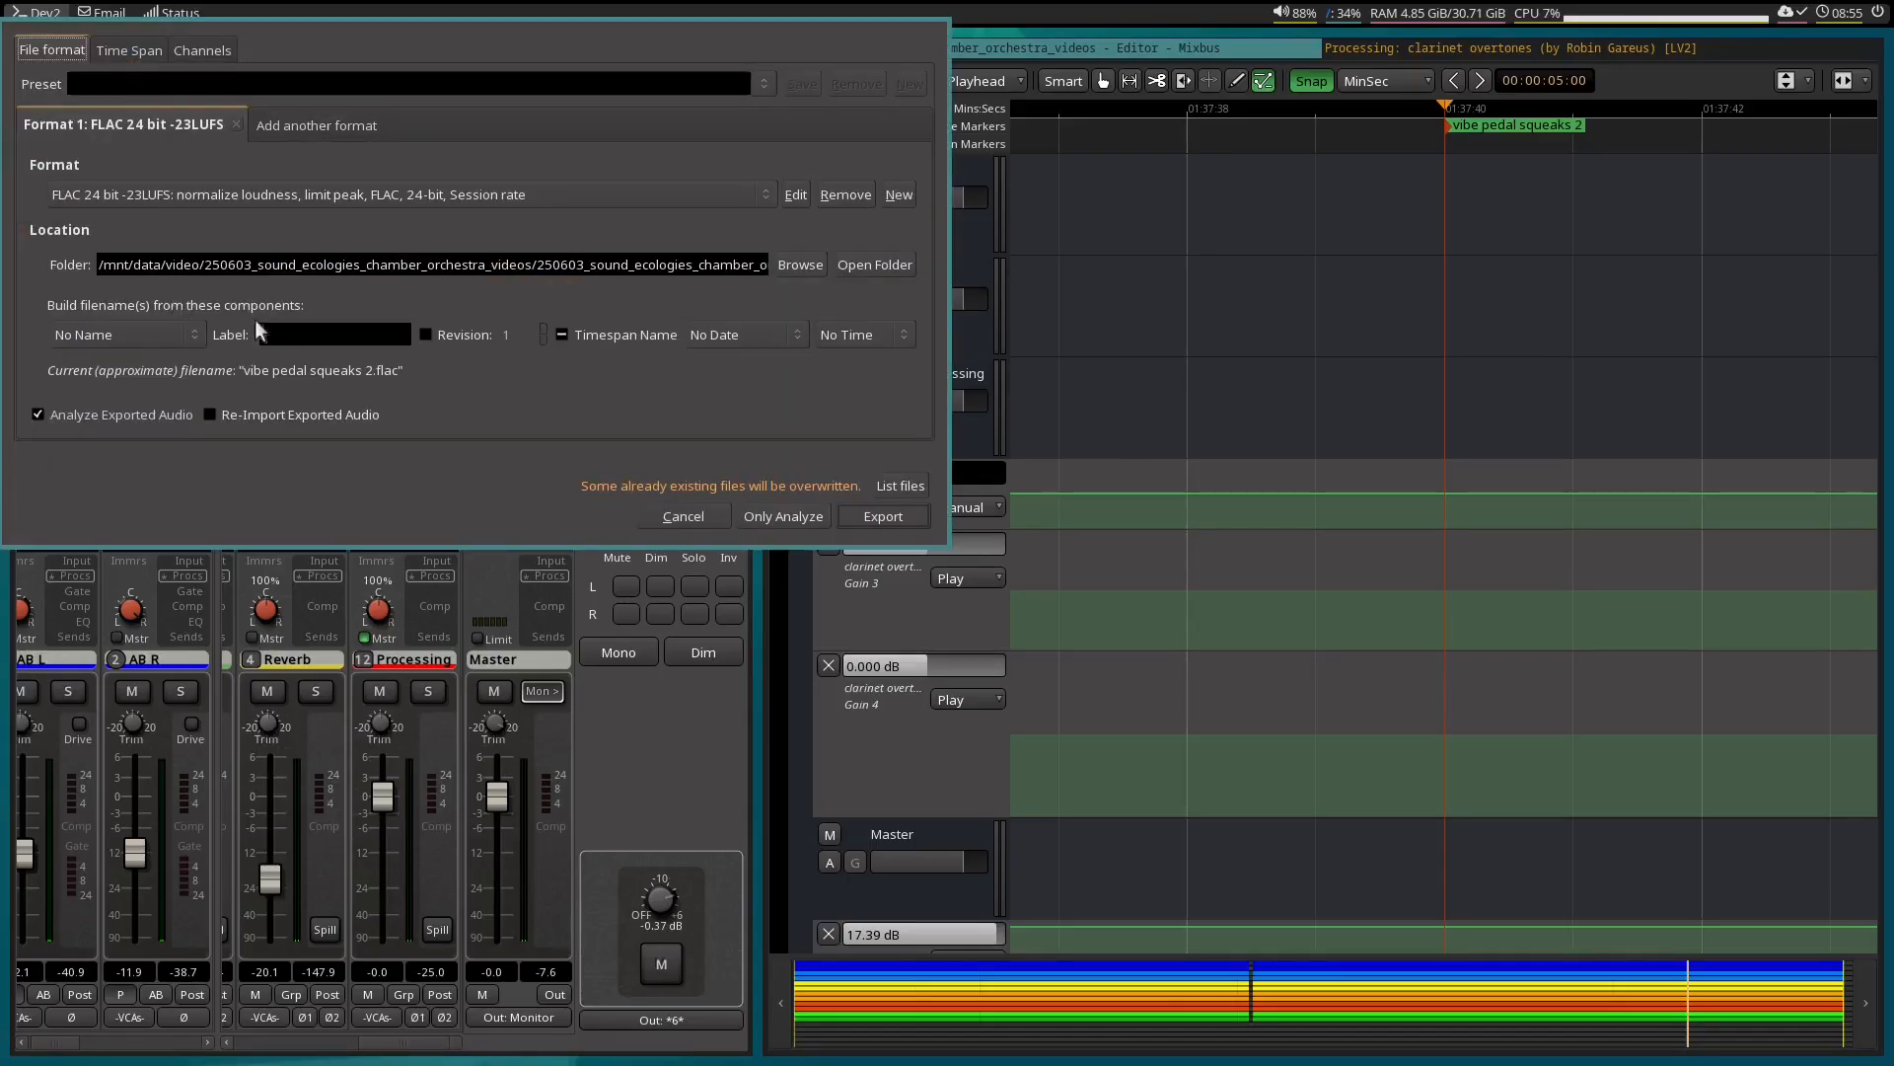
{"action": "type", "text": "no_eq"}
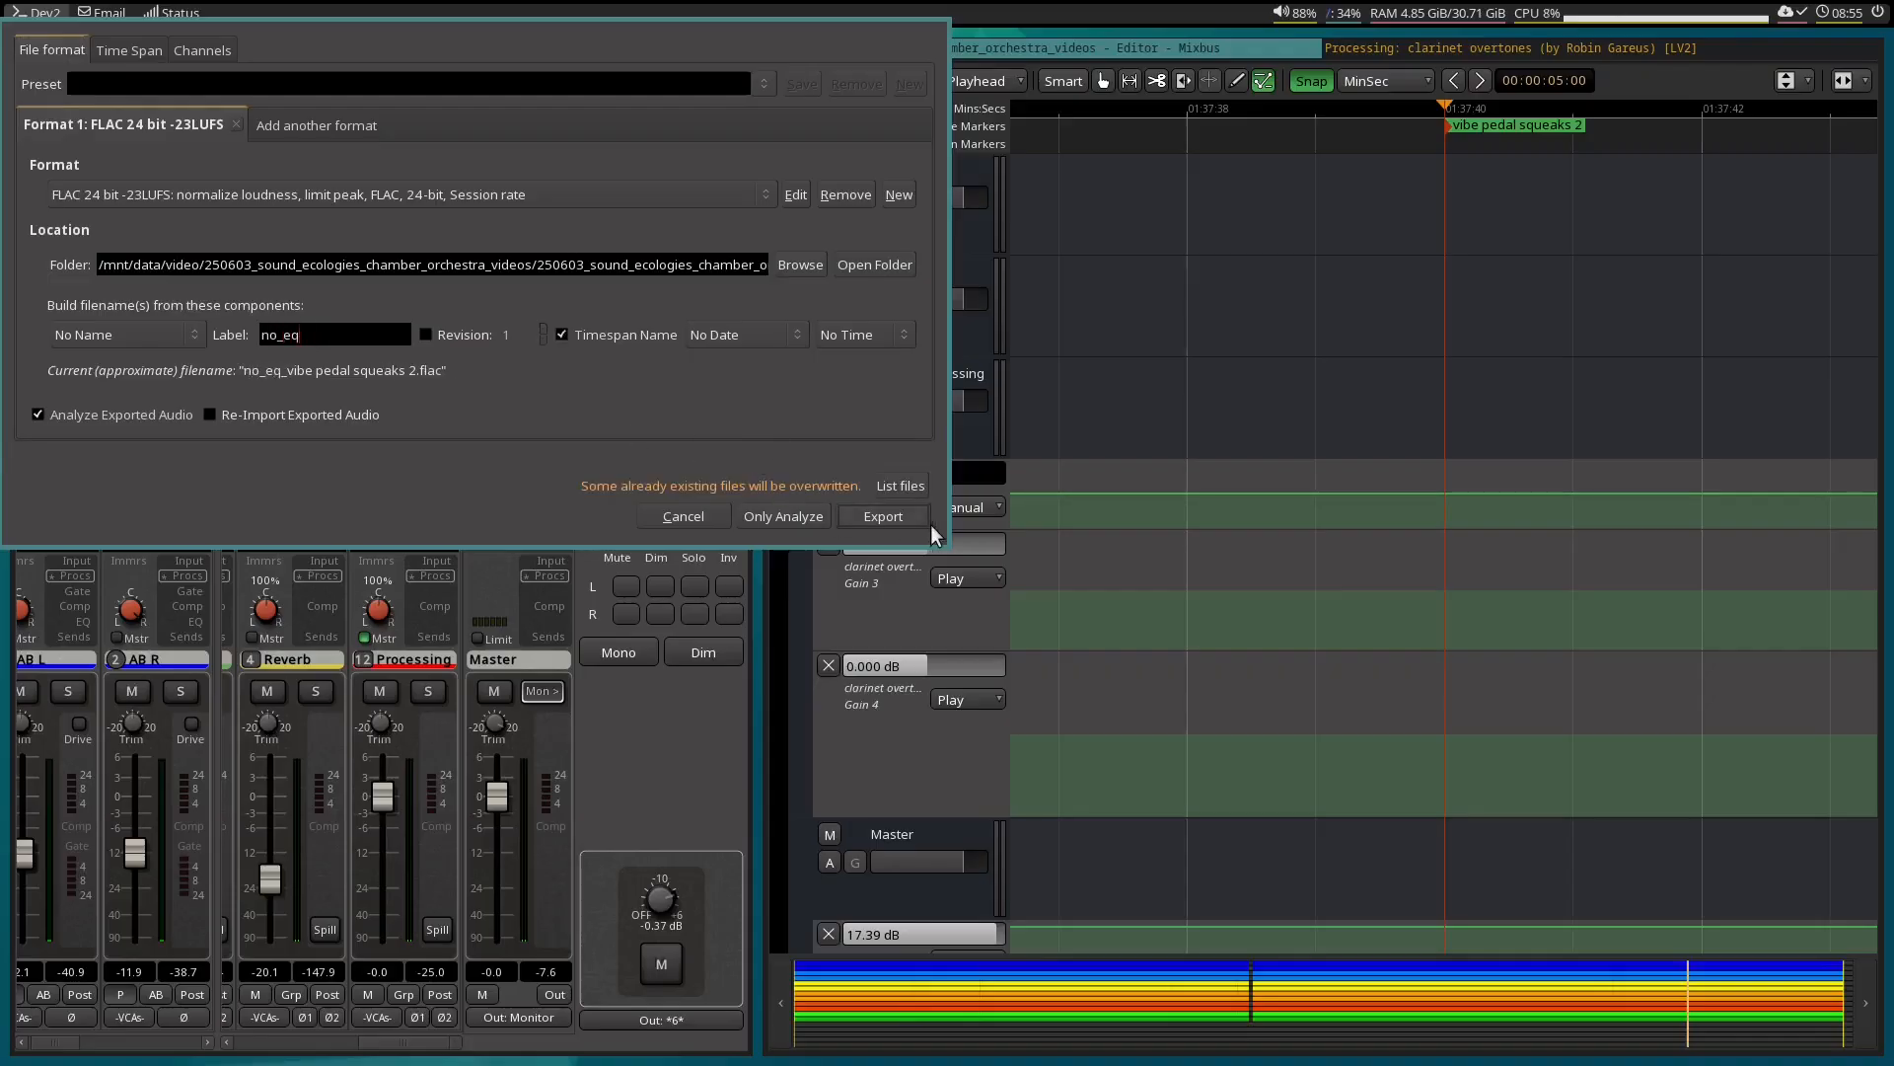
{"action": "left_click", "coordinate": [872, 509]}
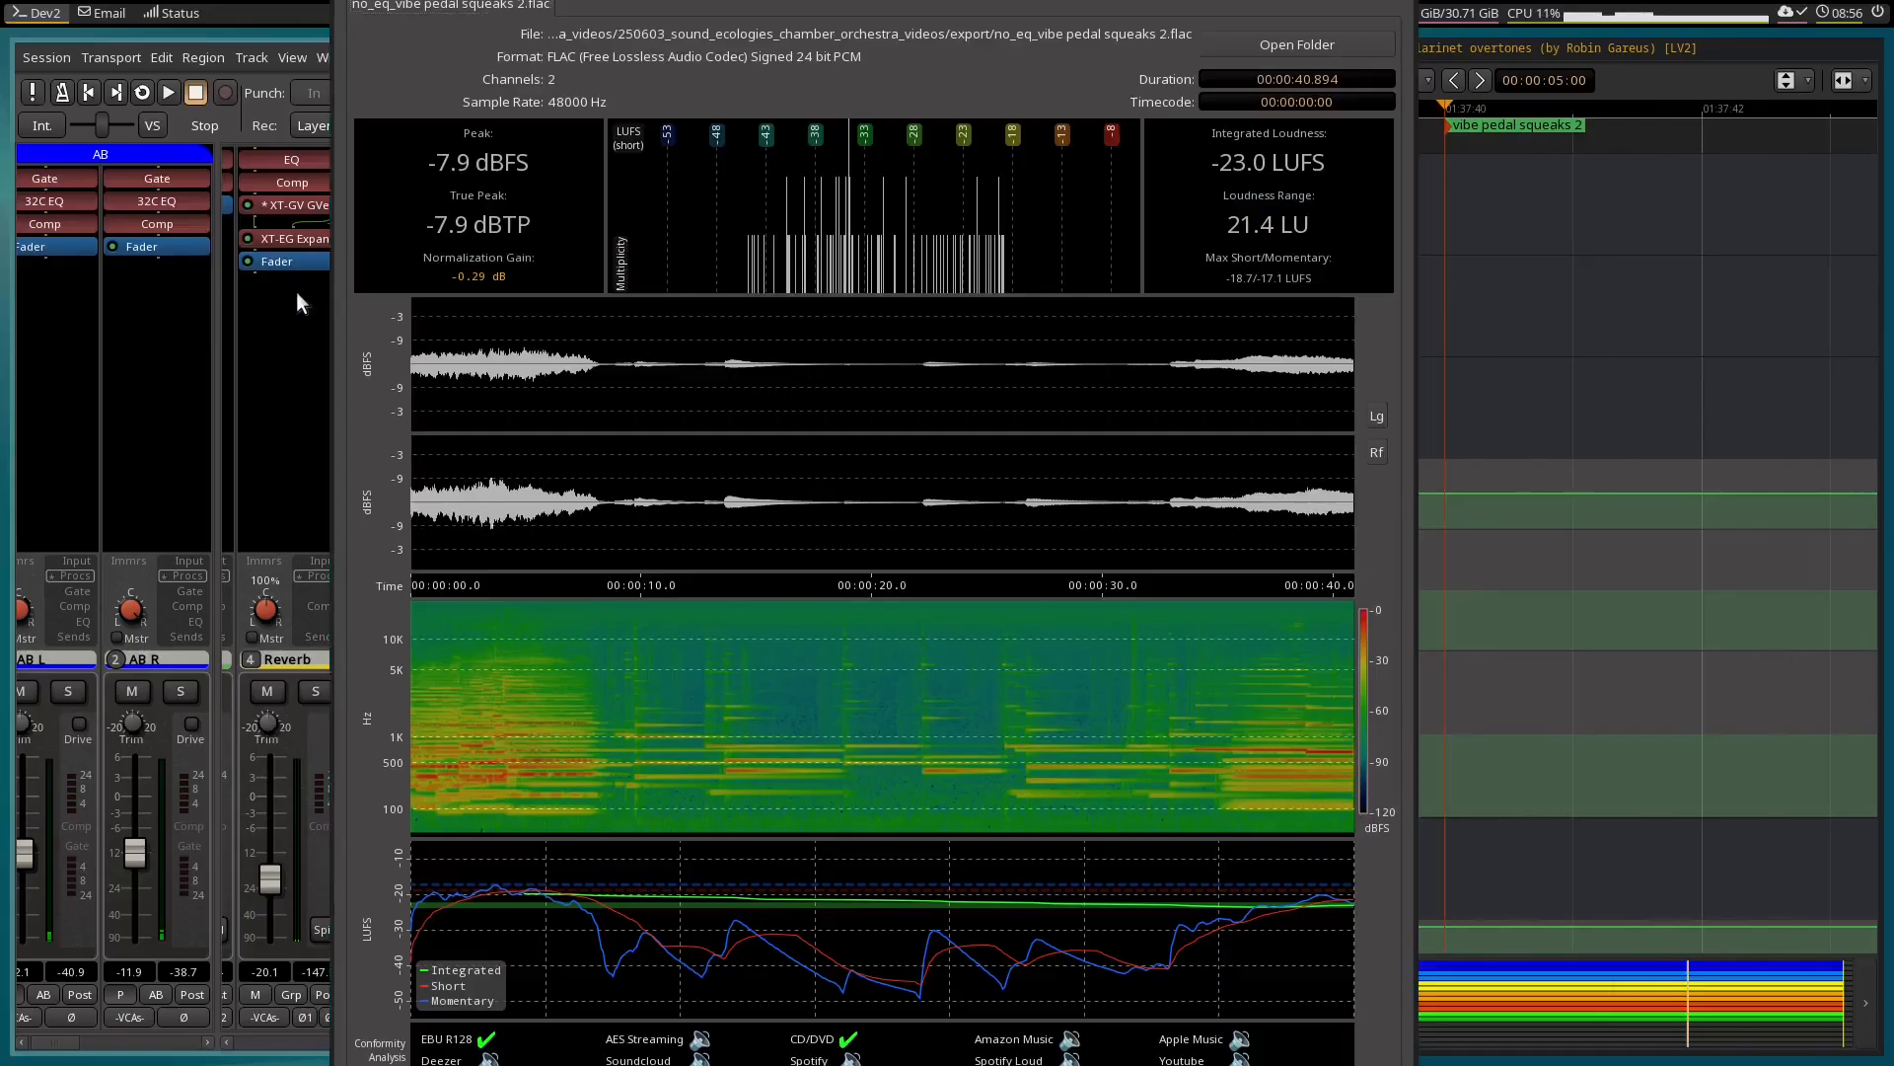
{"action": "key", "text": "Escape"}
Save the session and create a new one named comps from the Empty Template.
{"action": "key", "text": "ctrl+s"}
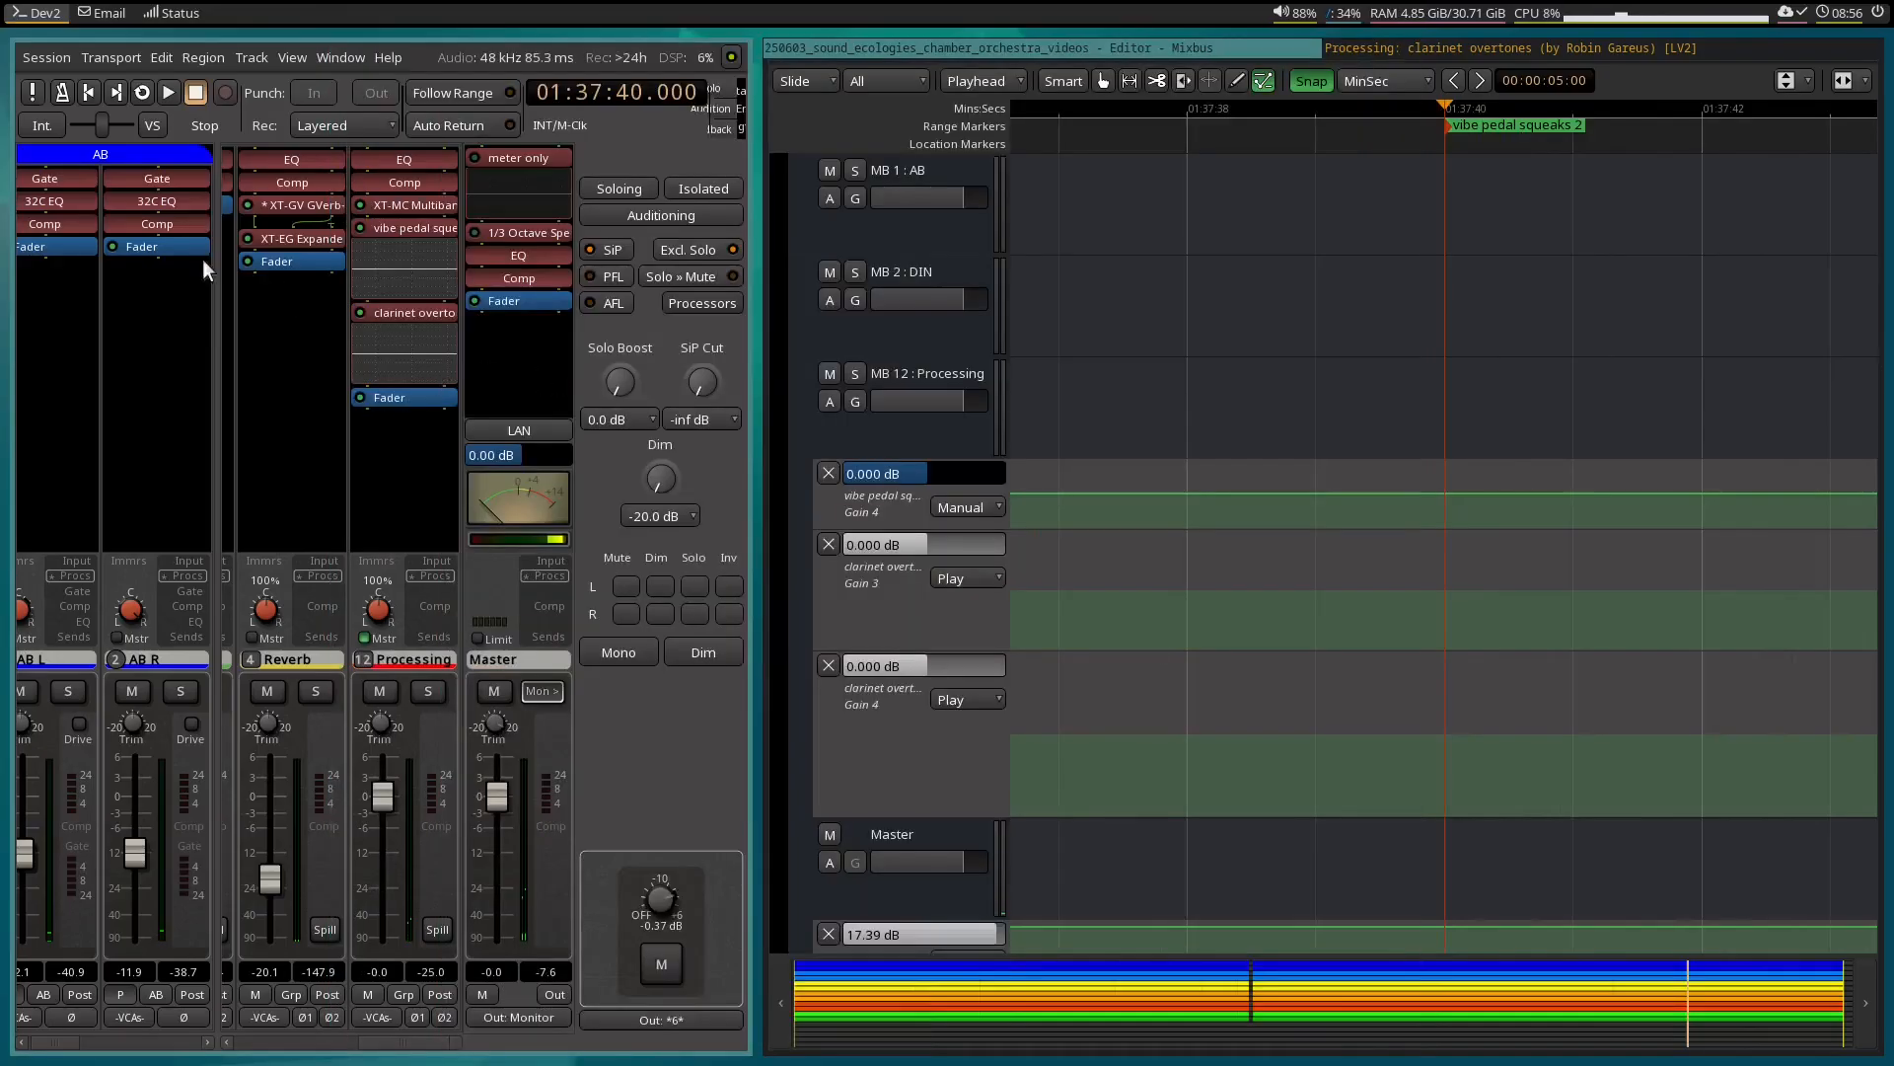
{"action": "left_click", "coordinate": [44, 57]}
{"action": "left_click", "coordinate": [68, 89]}
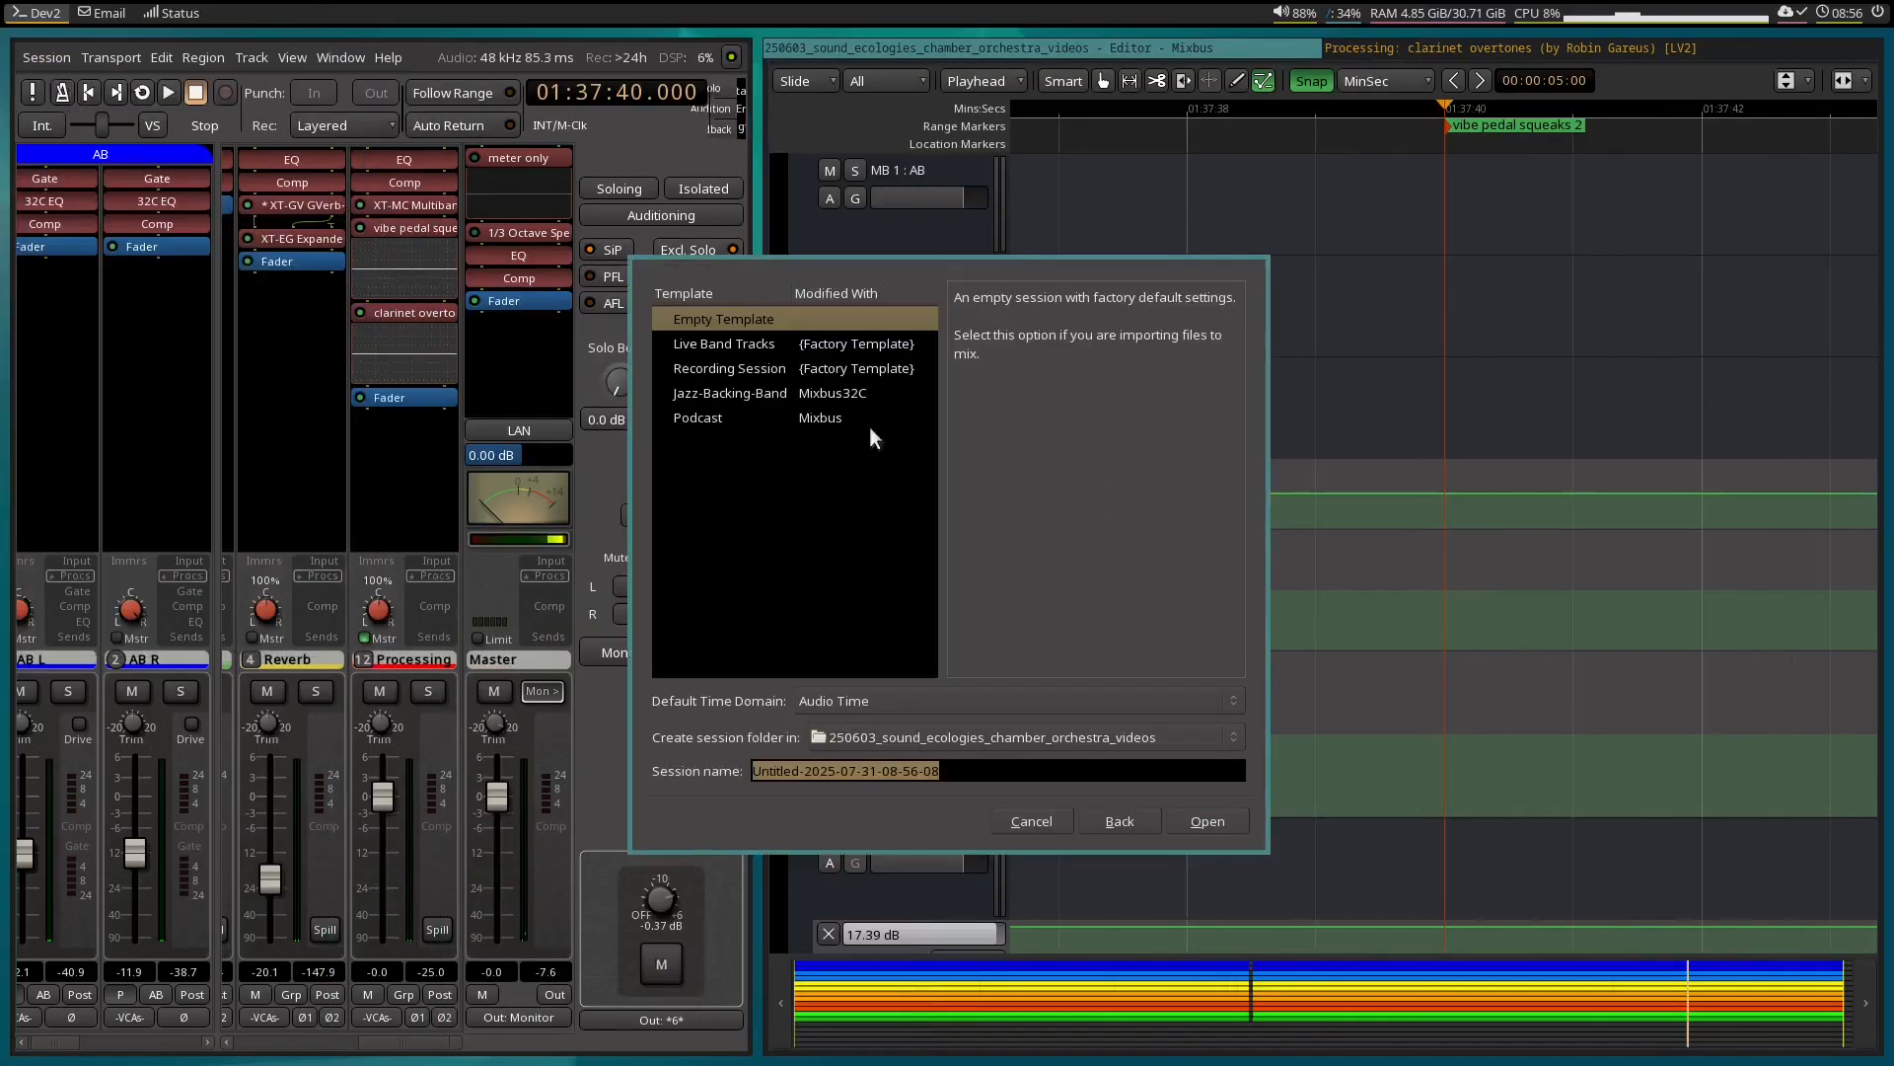
{"action": "left_click", "coordinate": [949, 770]}
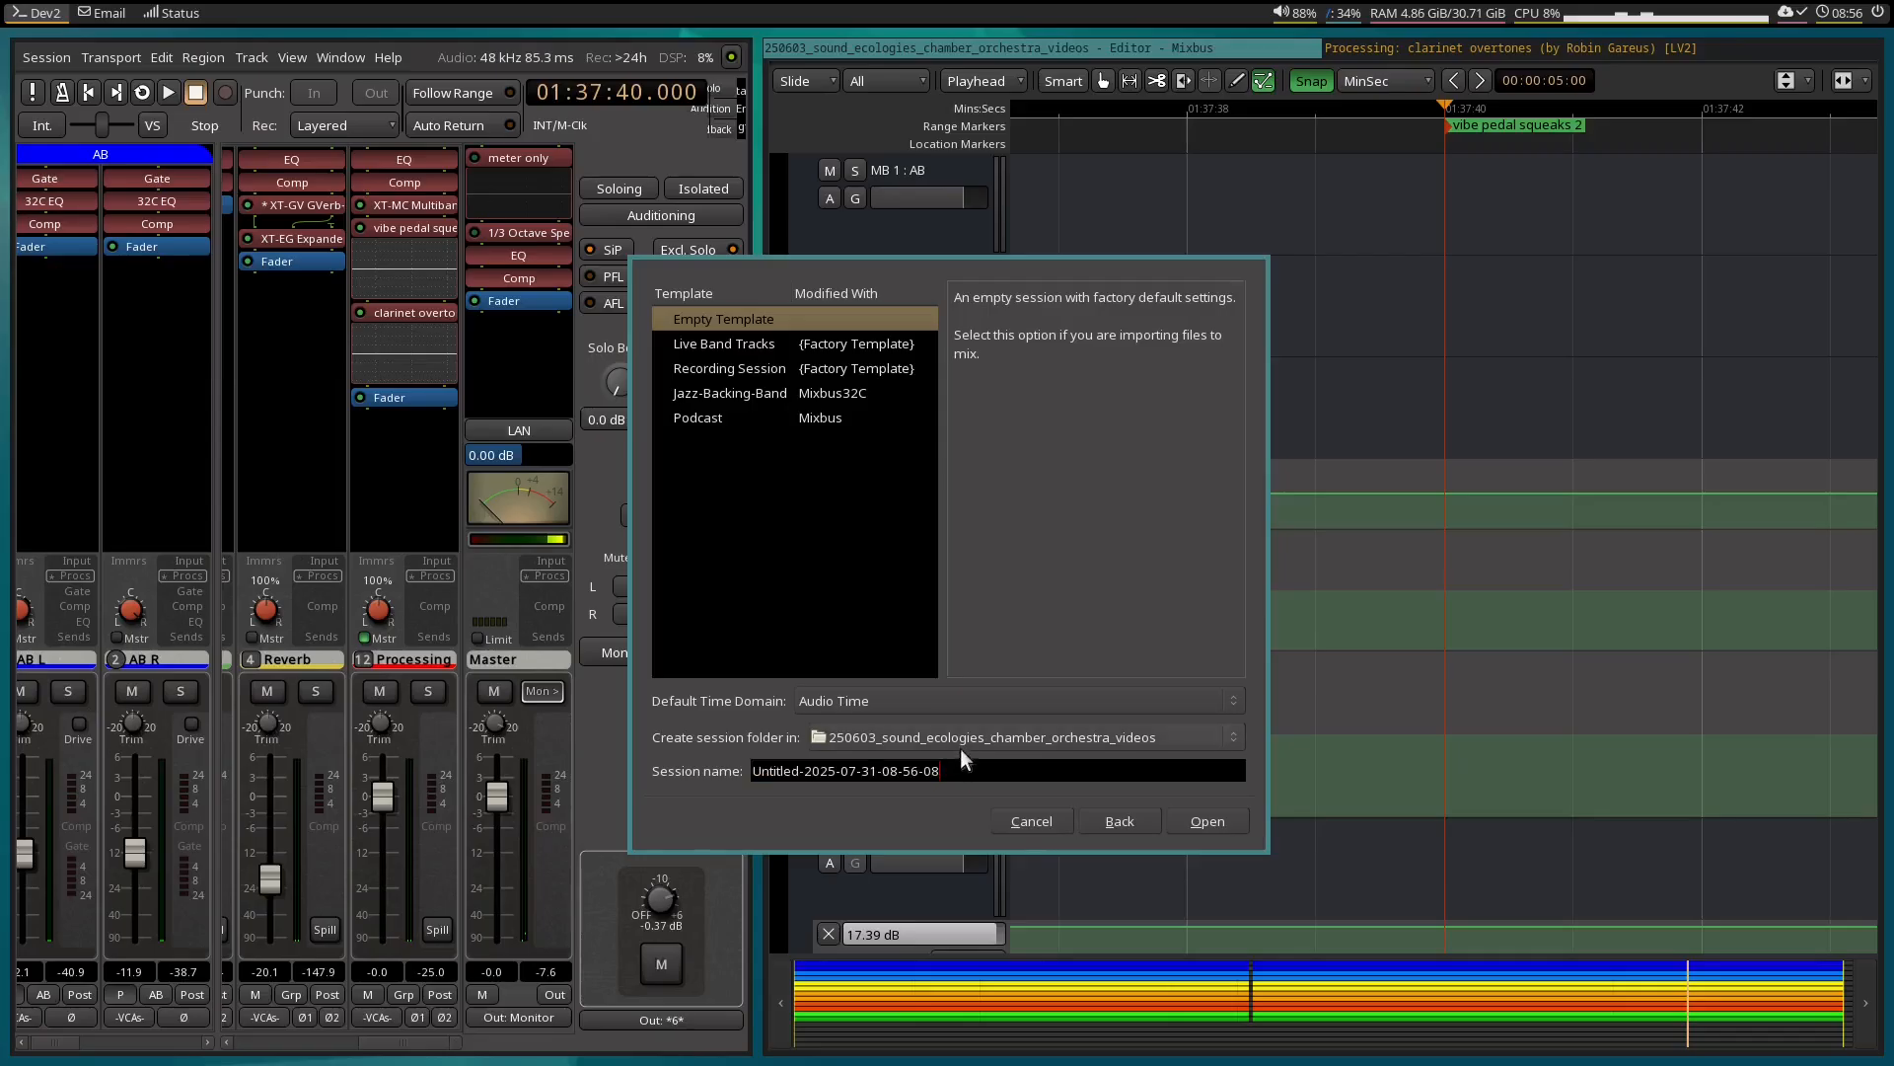
{"action": "triple_click", "coordinate": [1001, 767]}
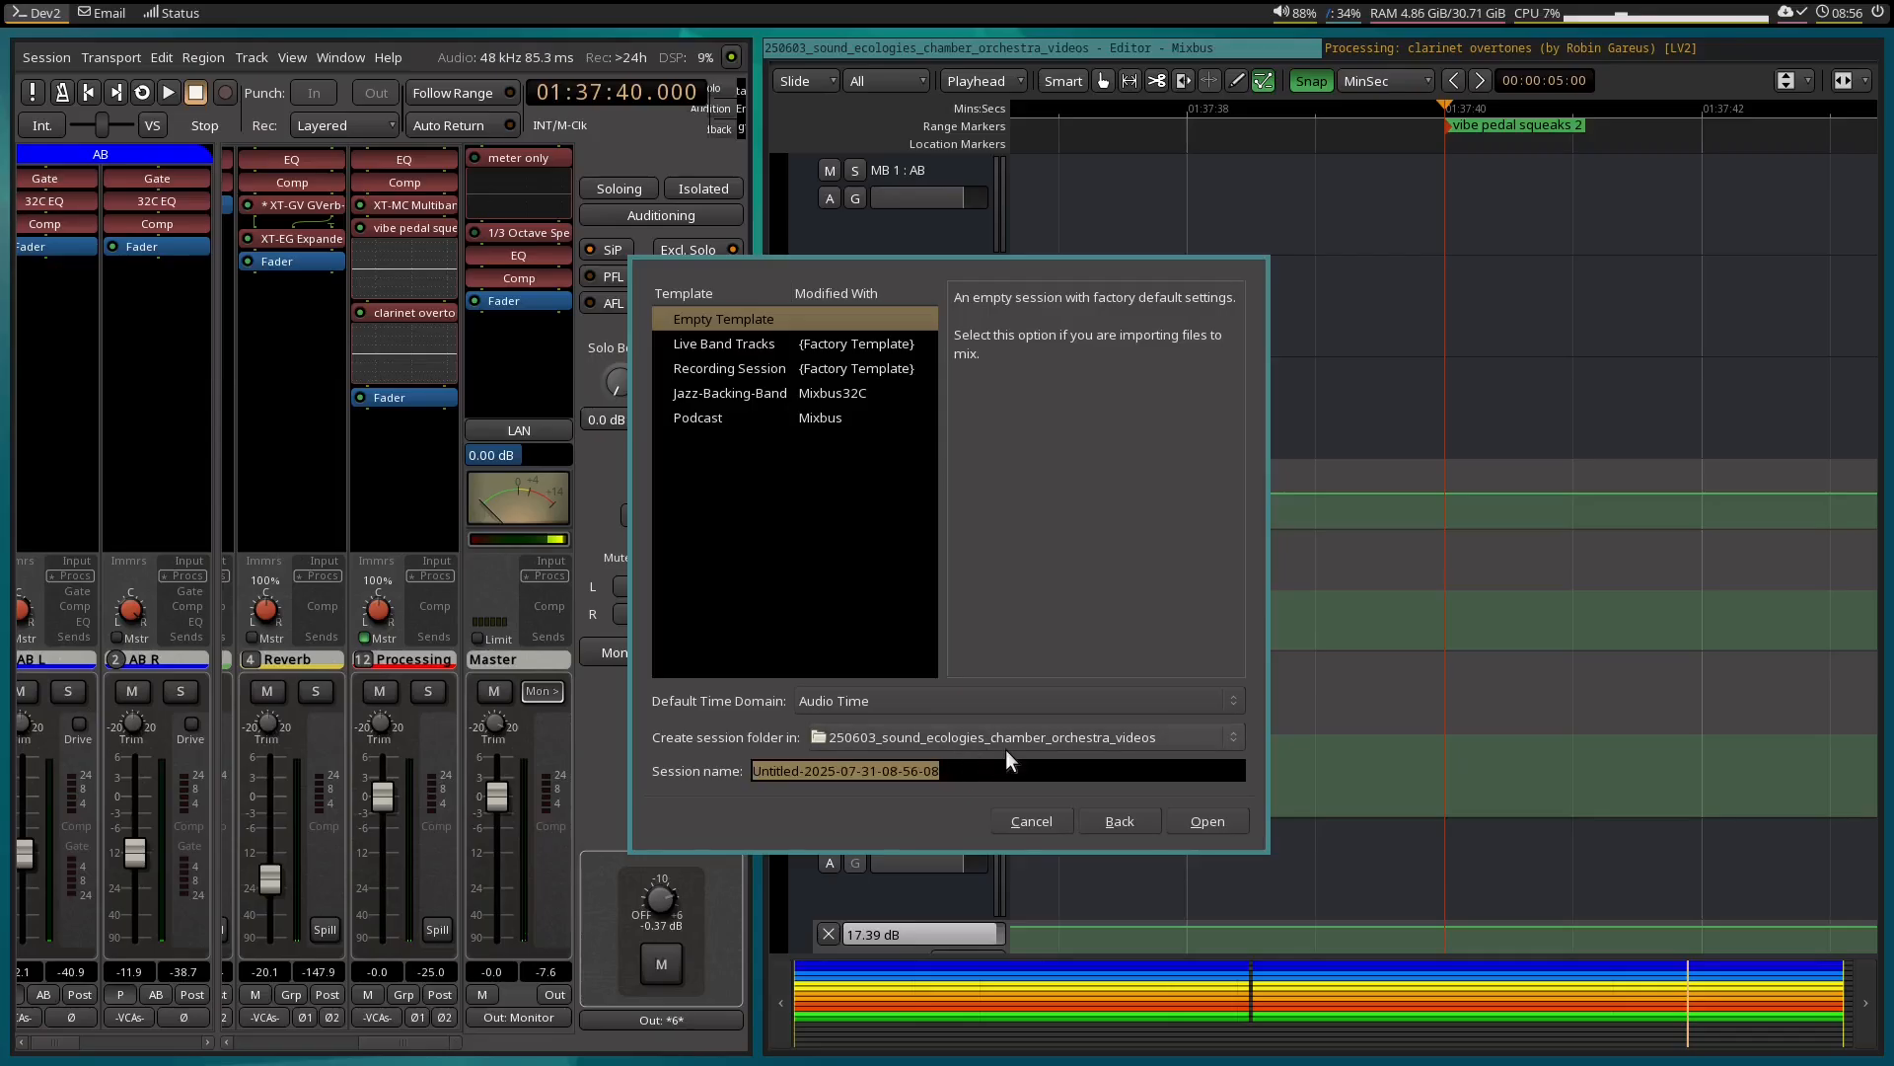
{"action": "type", "text": "comps"}
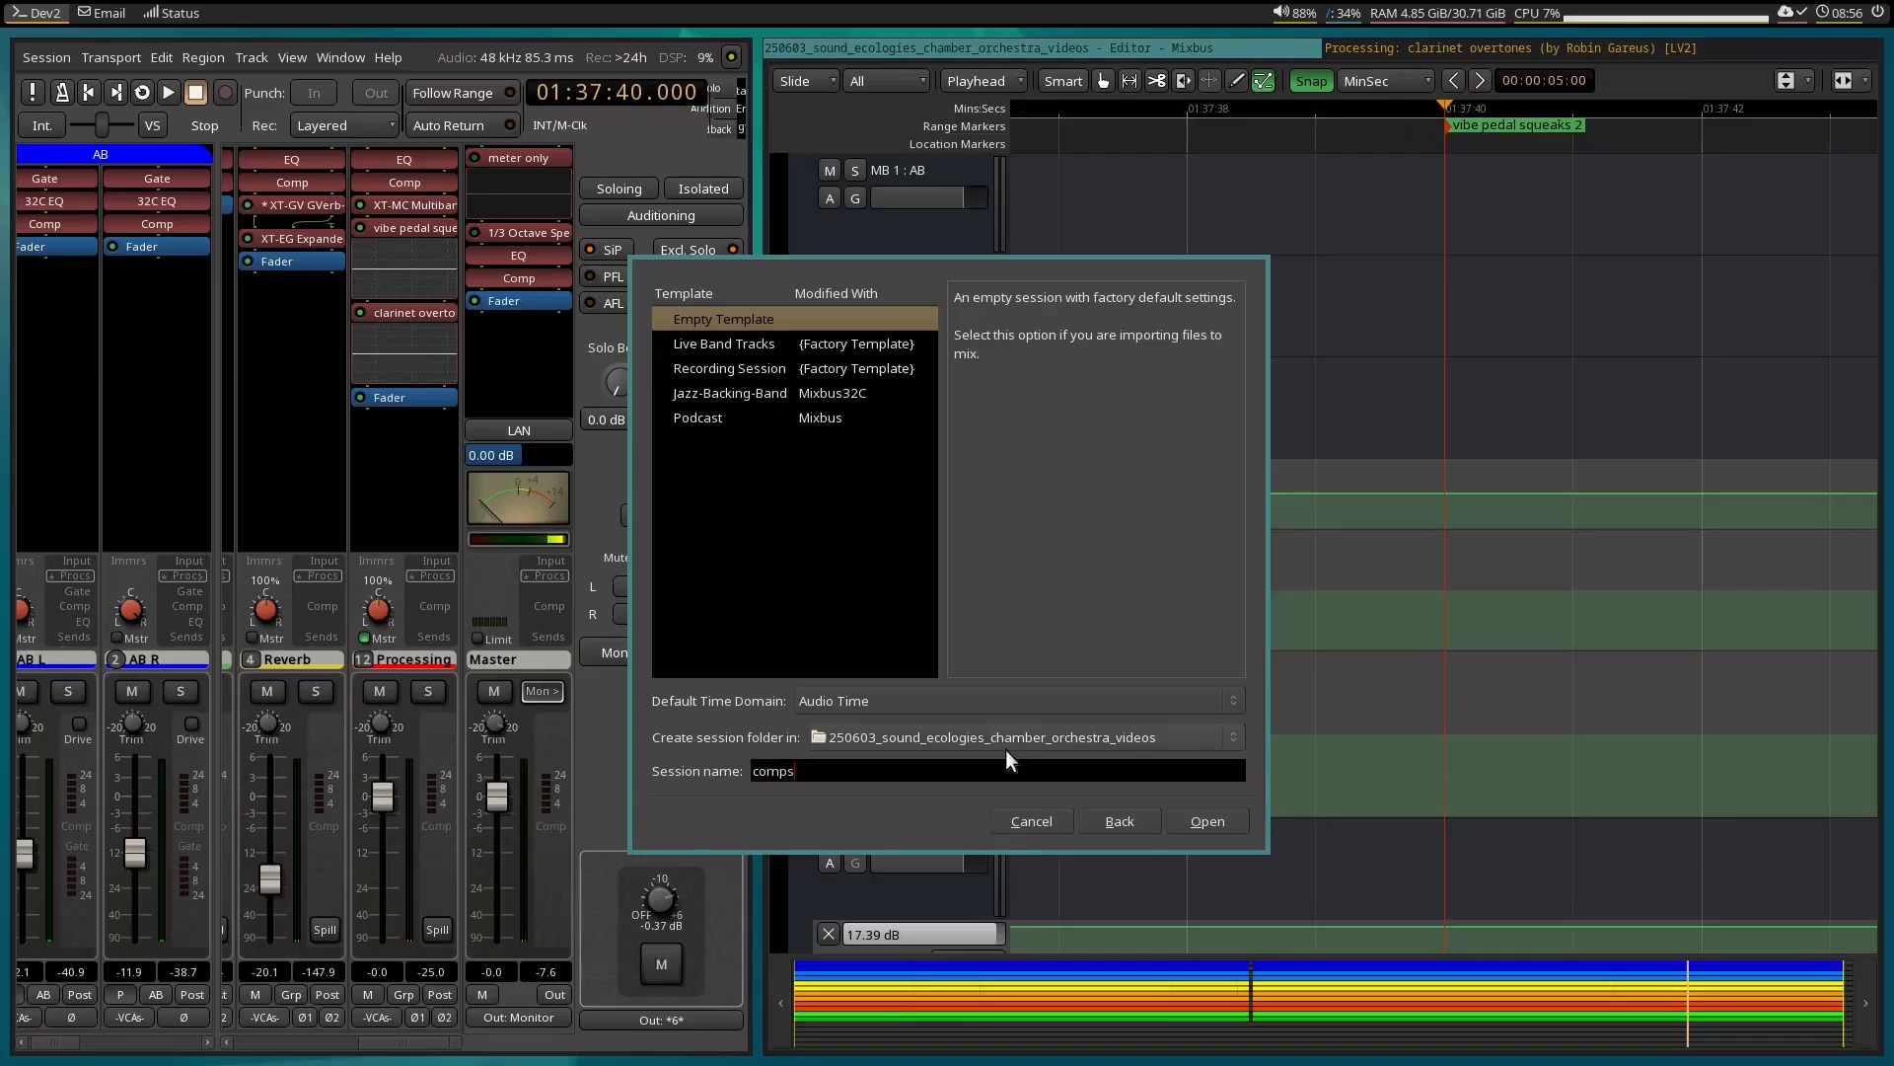
{"action": "left_click", "coordinate": [1211, 823]}
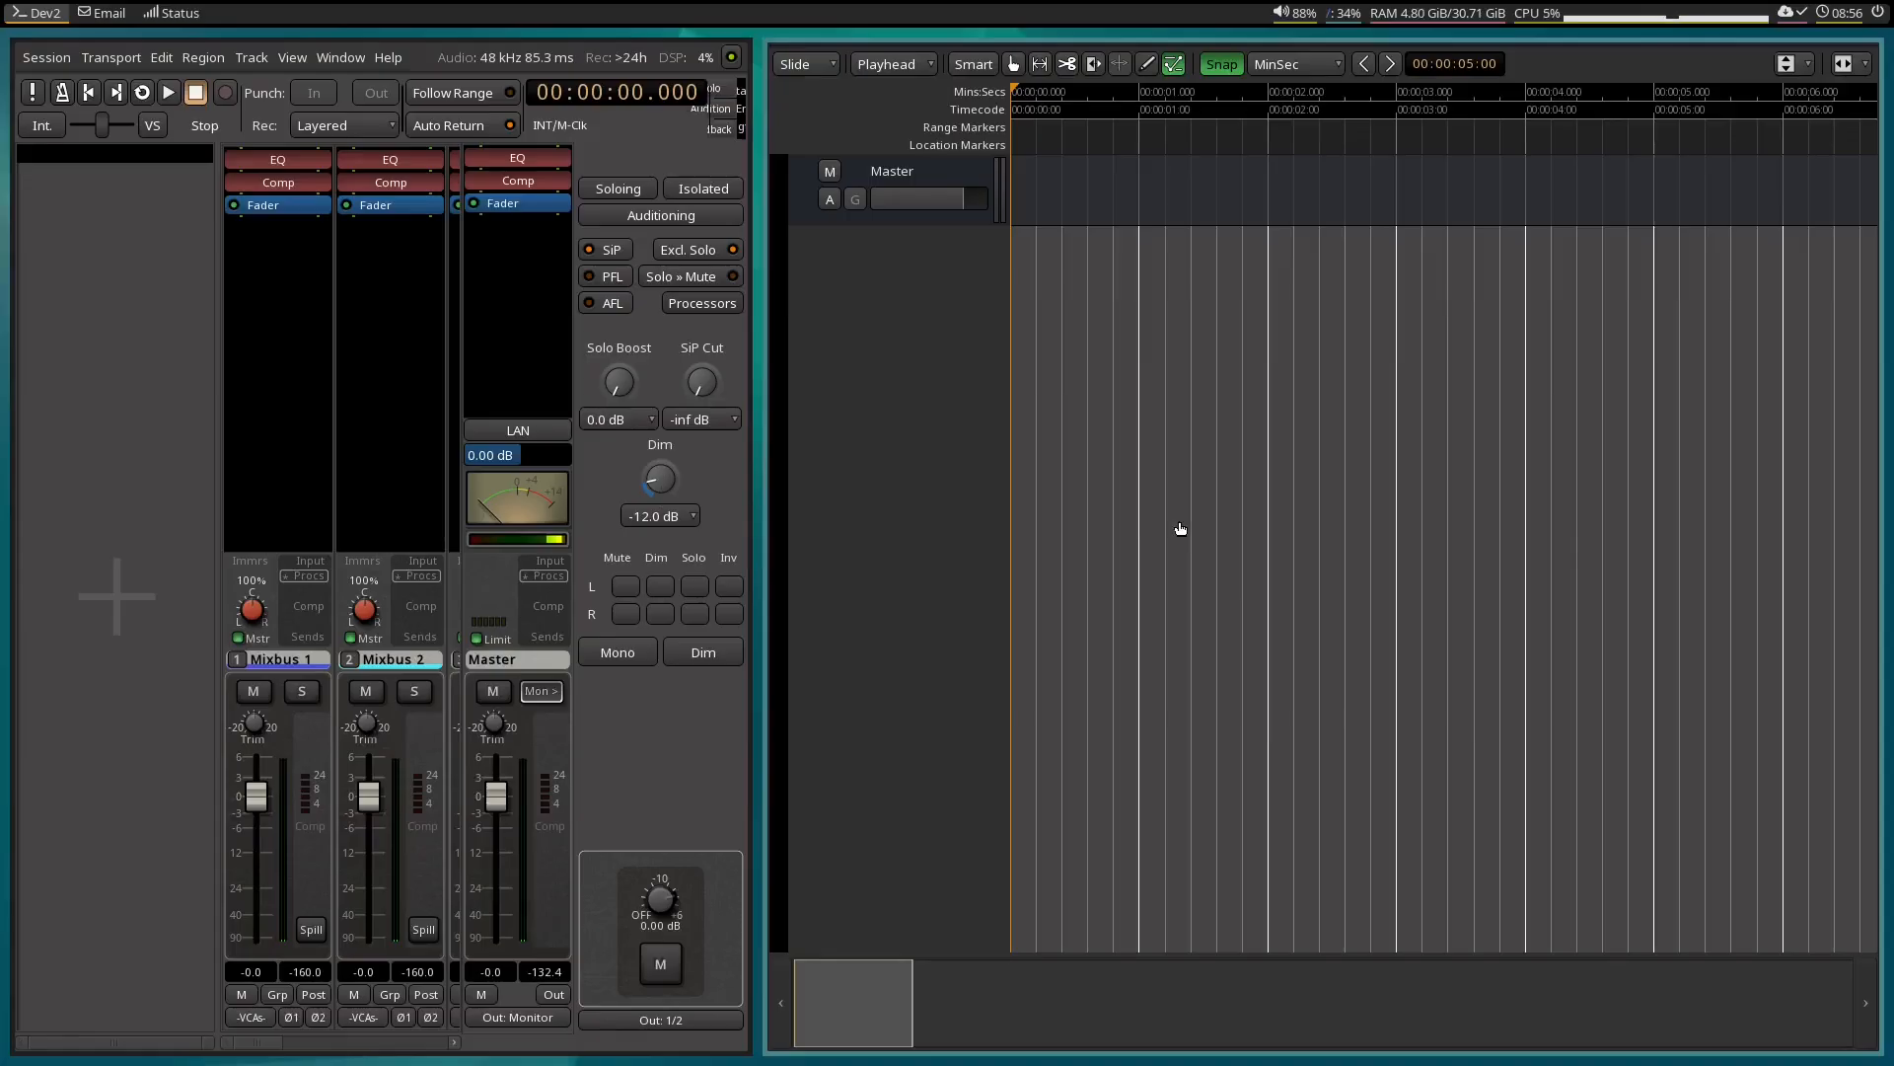
Import no_eq_vibe pedal squeaks 2.flac and vibe pedal squeaks 2.flac from the orchestra session's export folder as new tracks at session start.
{"action": "key", "text": "ctrl+i"}
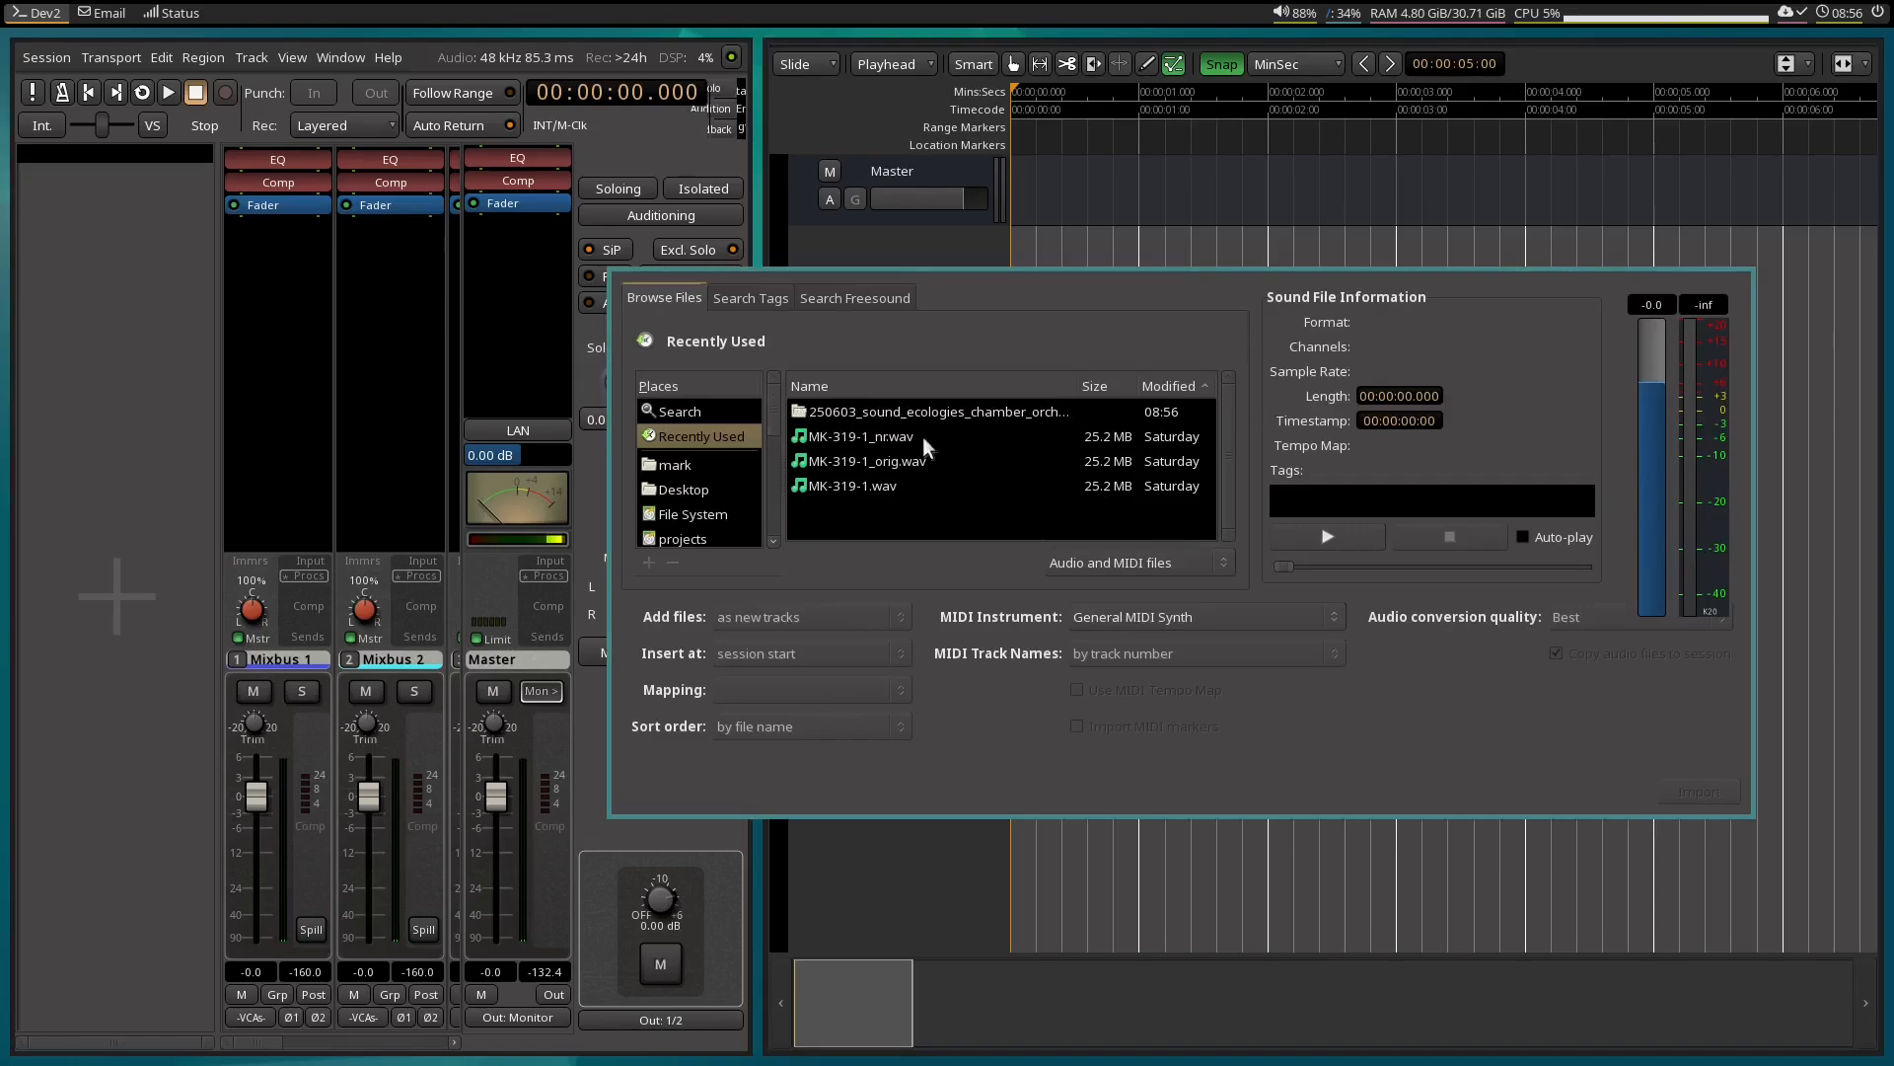
{"action": "double_click", "coordinate": [873, 412]}
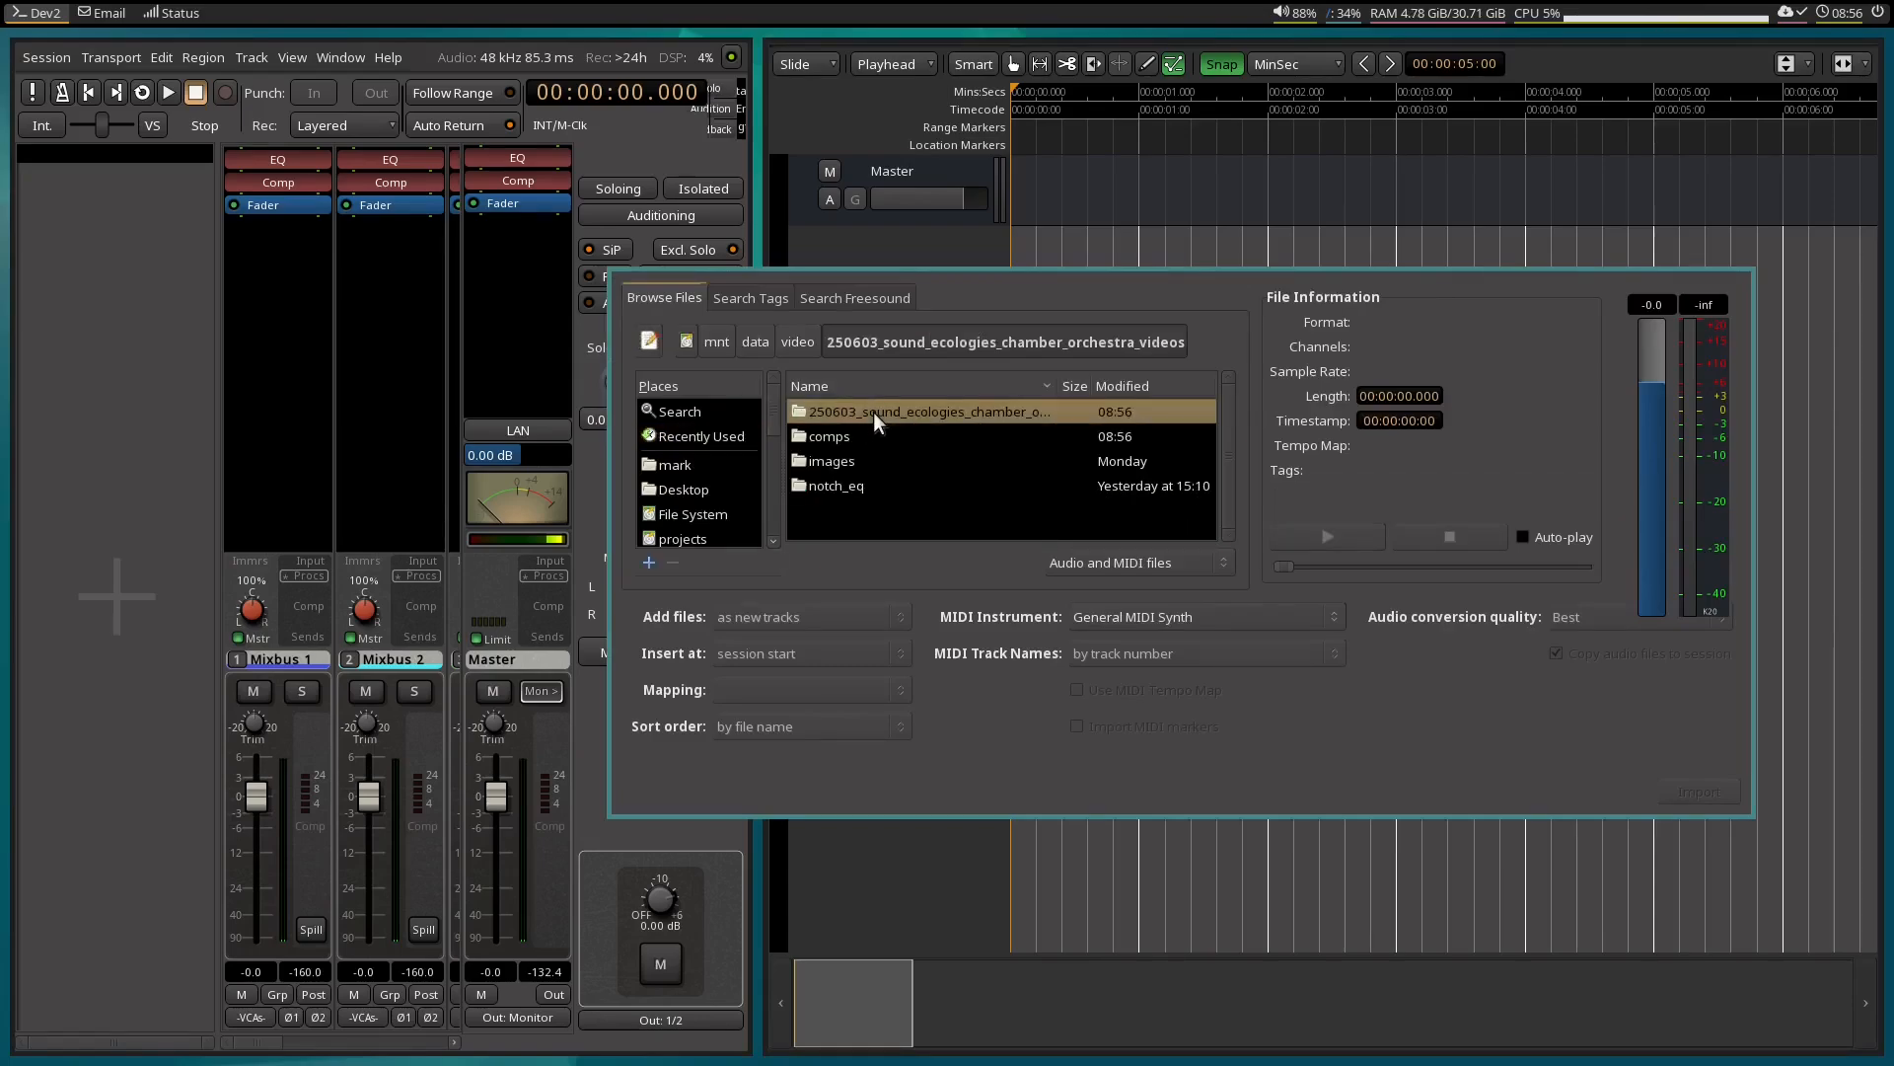
{"action": "double_click", "coordinate": [876, 411]}
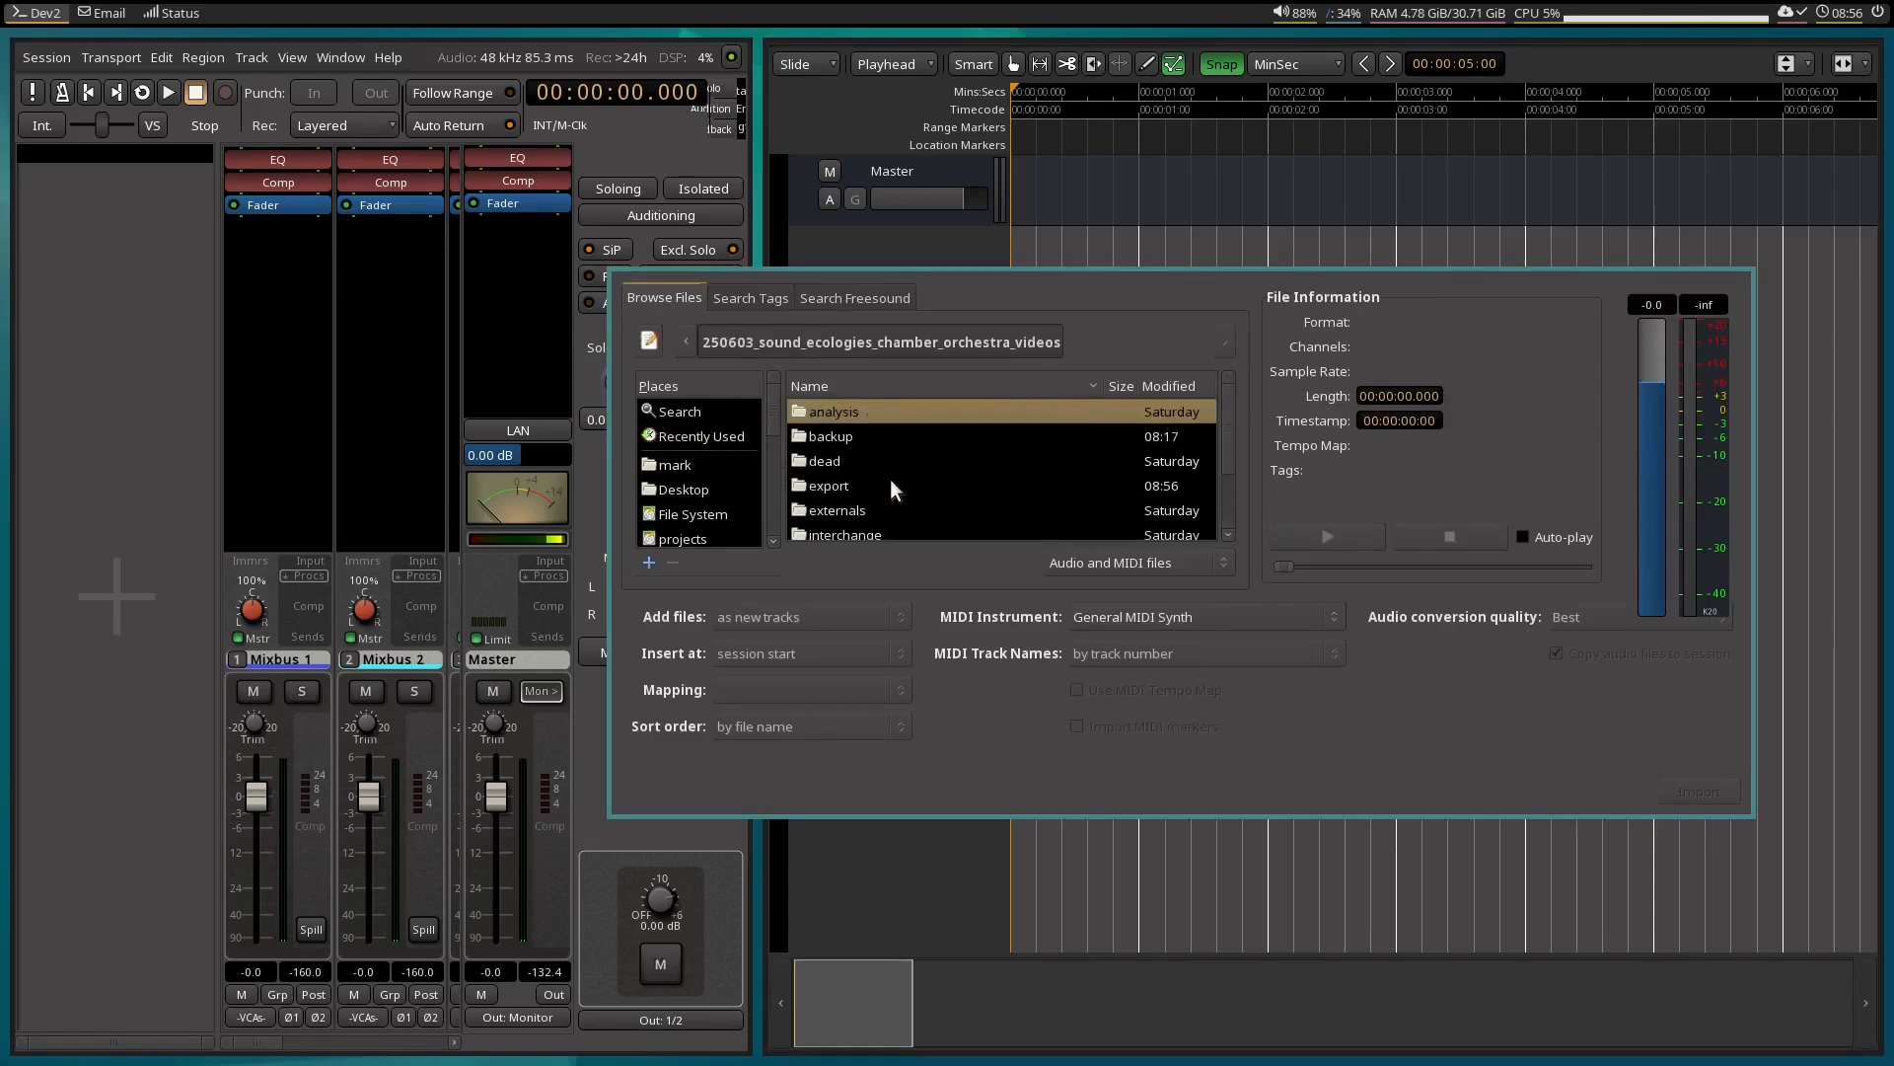
{"action": "double_click", "coordinate": [882, 483]}
{"action": "left_click", "coordinate": [879, 436], "text": "shift"}
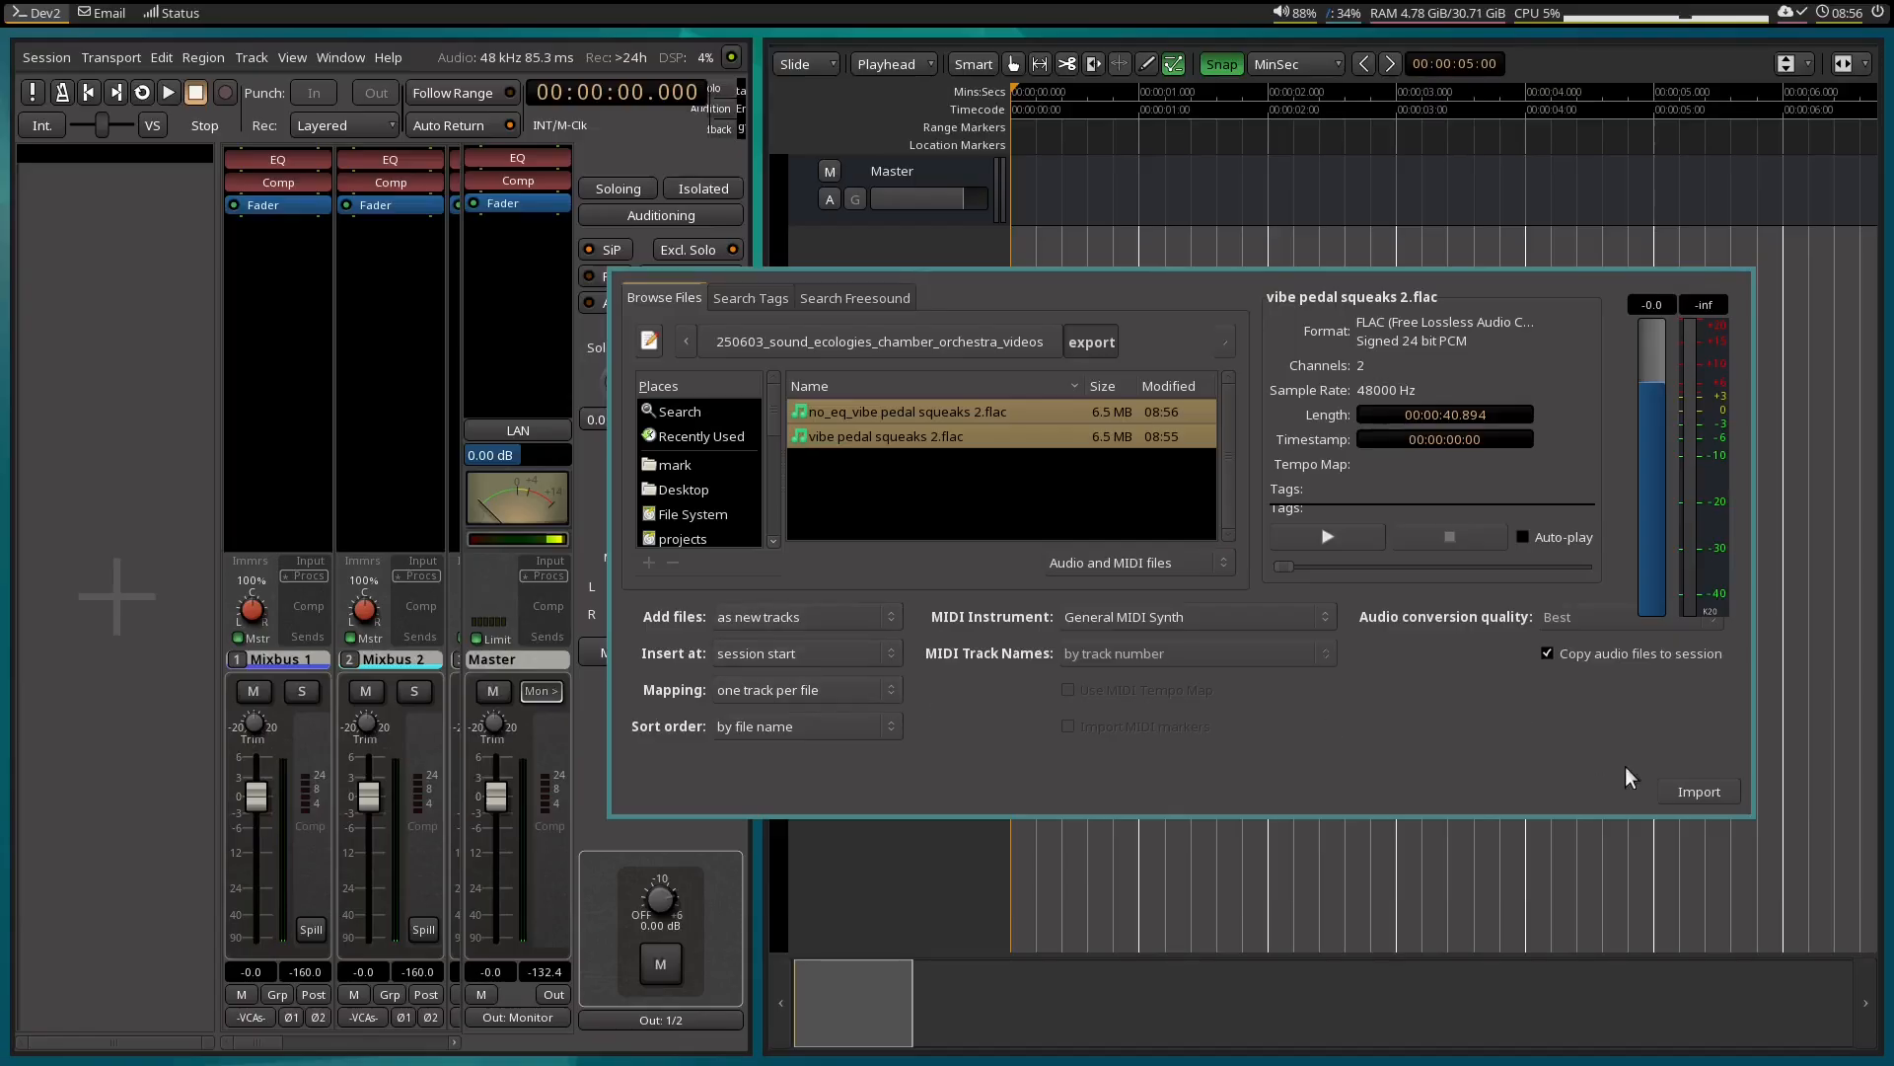
{"action": "left_click", "coordinate": [1698, 791]}
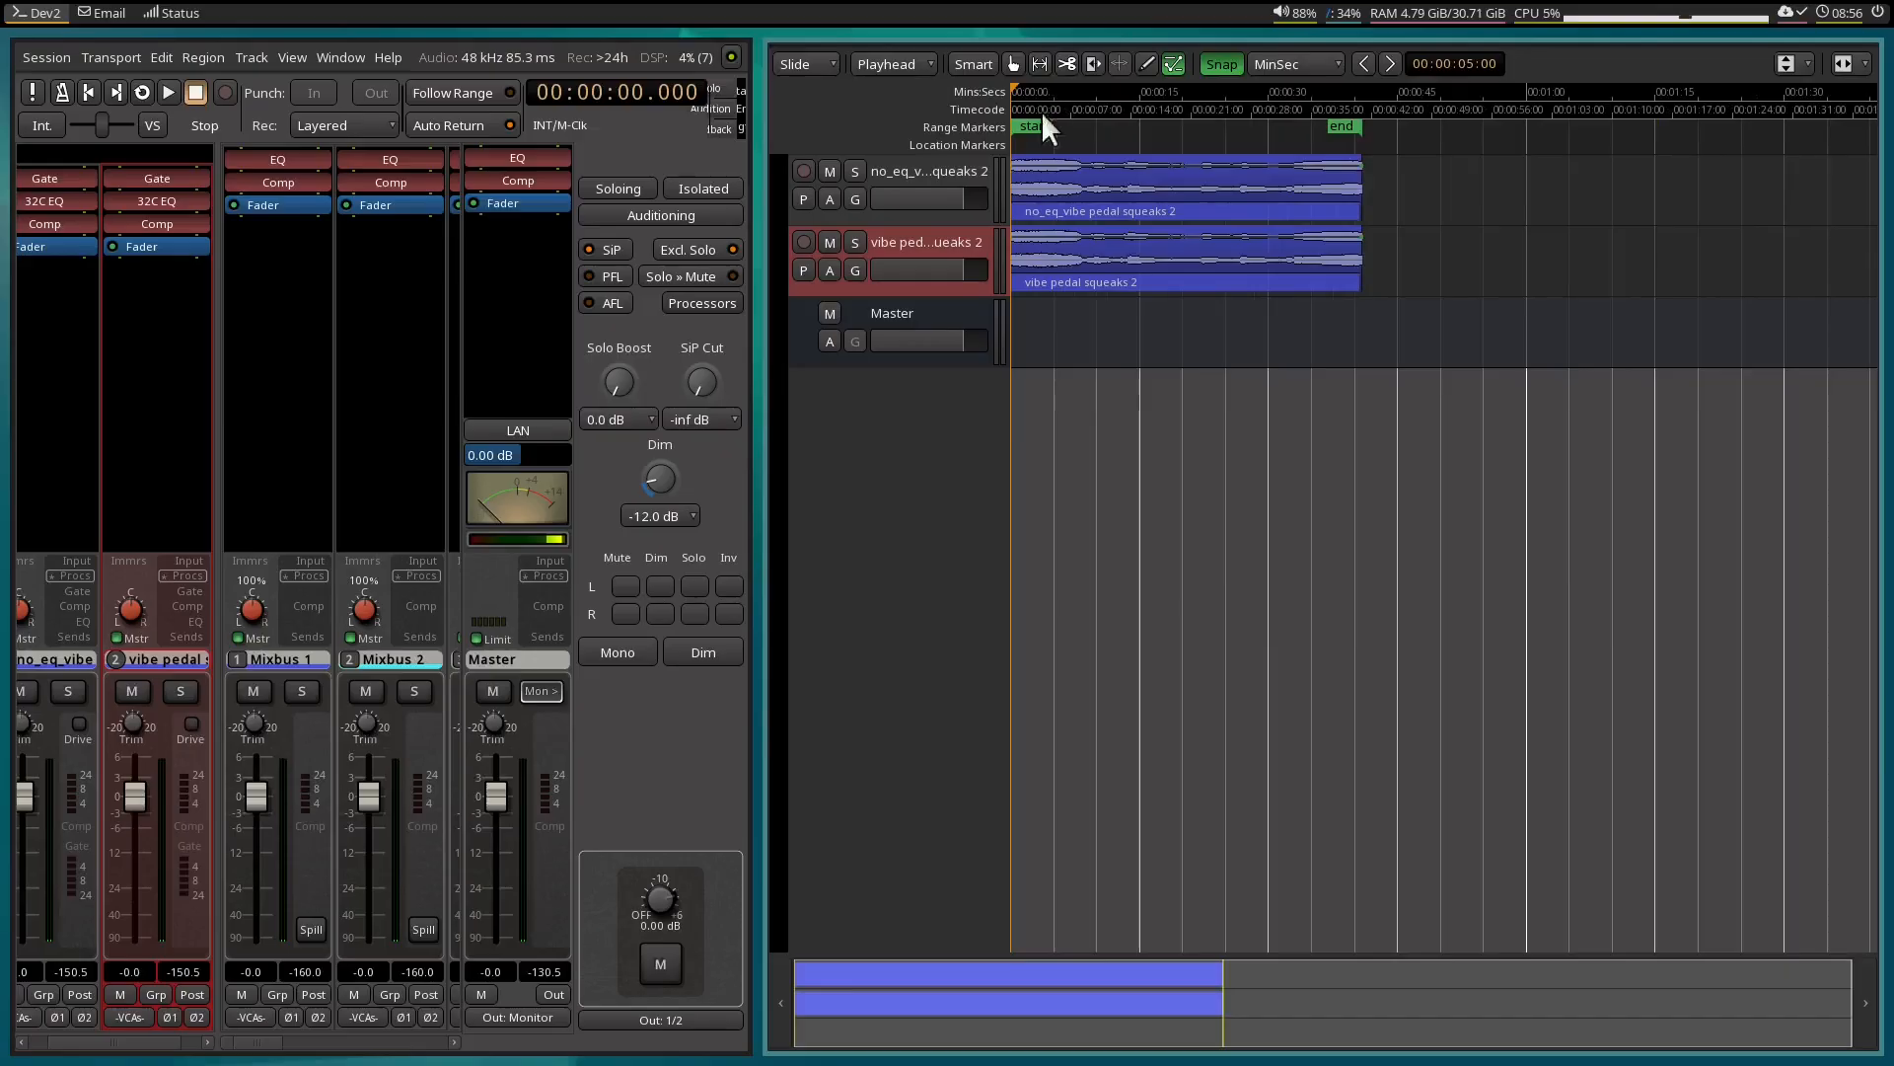
Lower the monitor level to about -13.78 dB and briefly play both imported tracks together from the start.
{"action": "left_click_drag", "start_coordinate": [659, 899], "coordinate": [663, 1052]}
{"action": "key", "text": "space"}
{"action": "key", "text": "space"}
{"action": "key", "text": "space"}
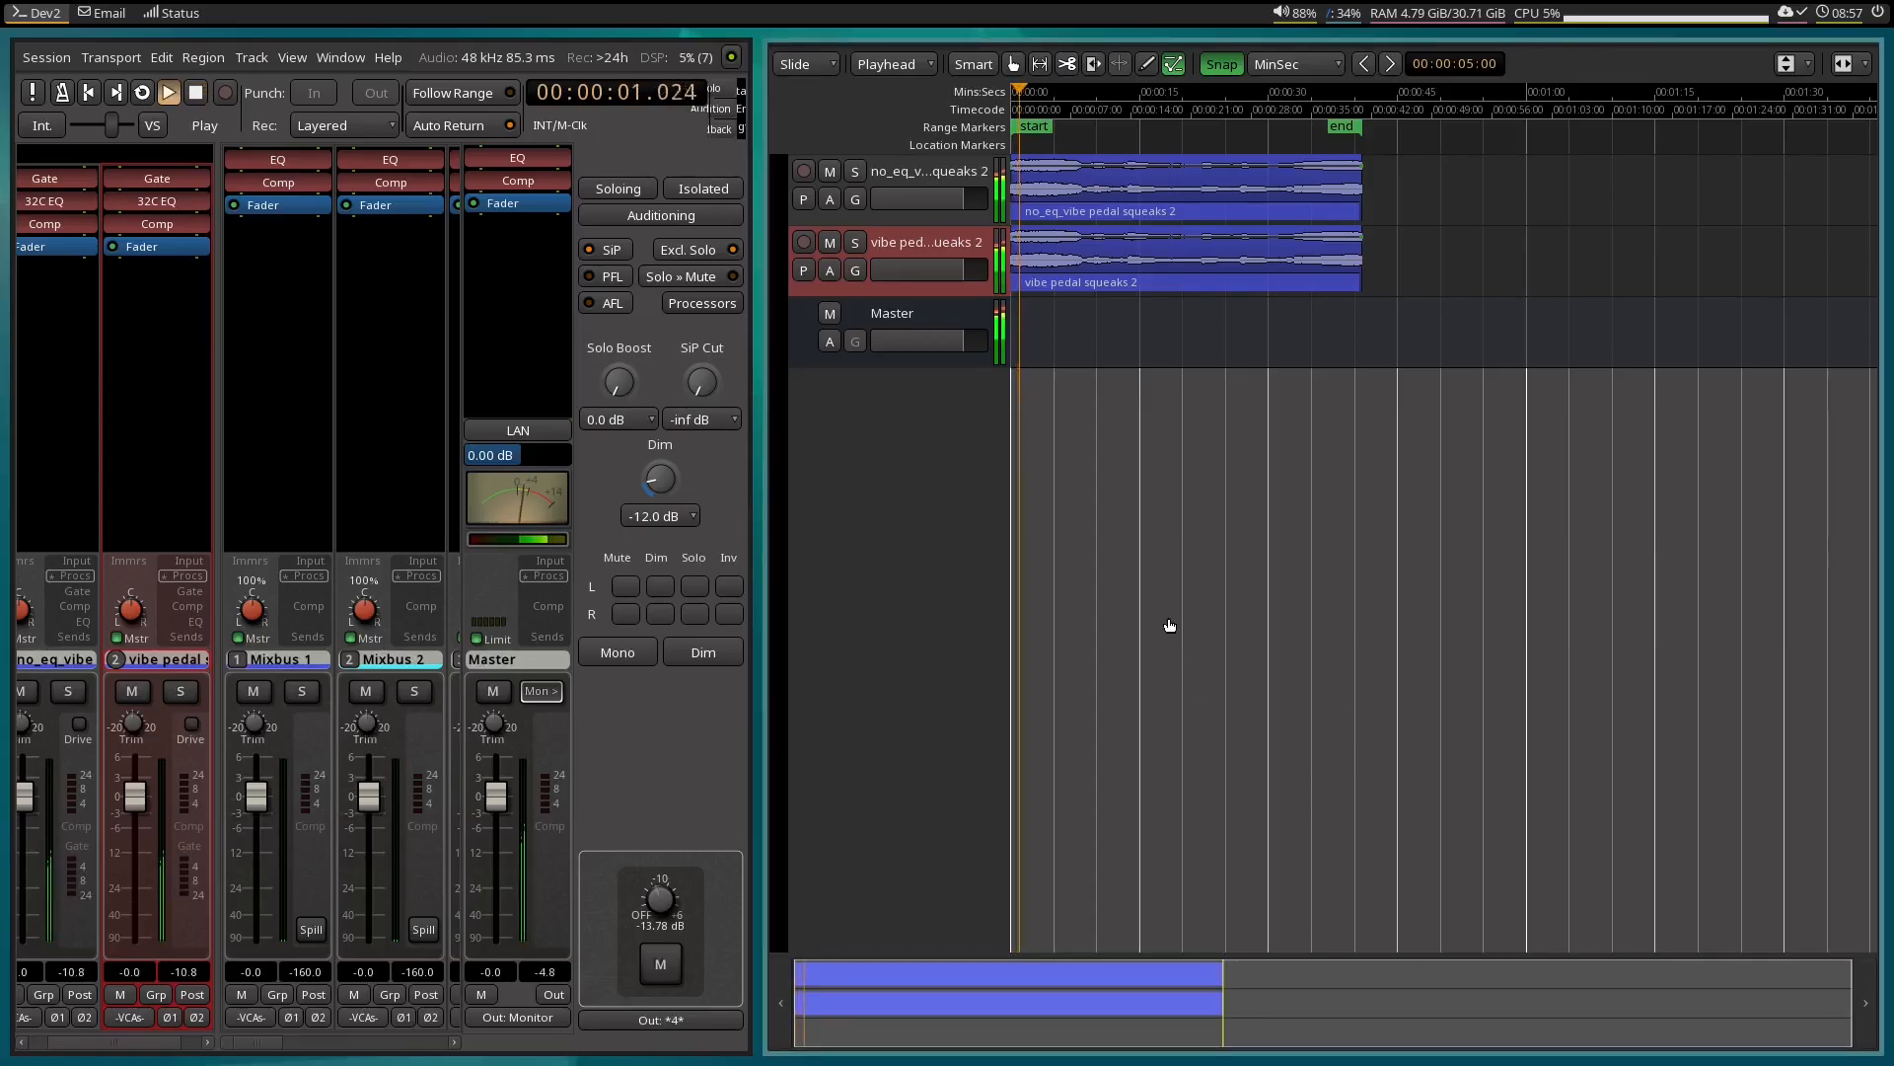
{"action": "key", "text": "space"}
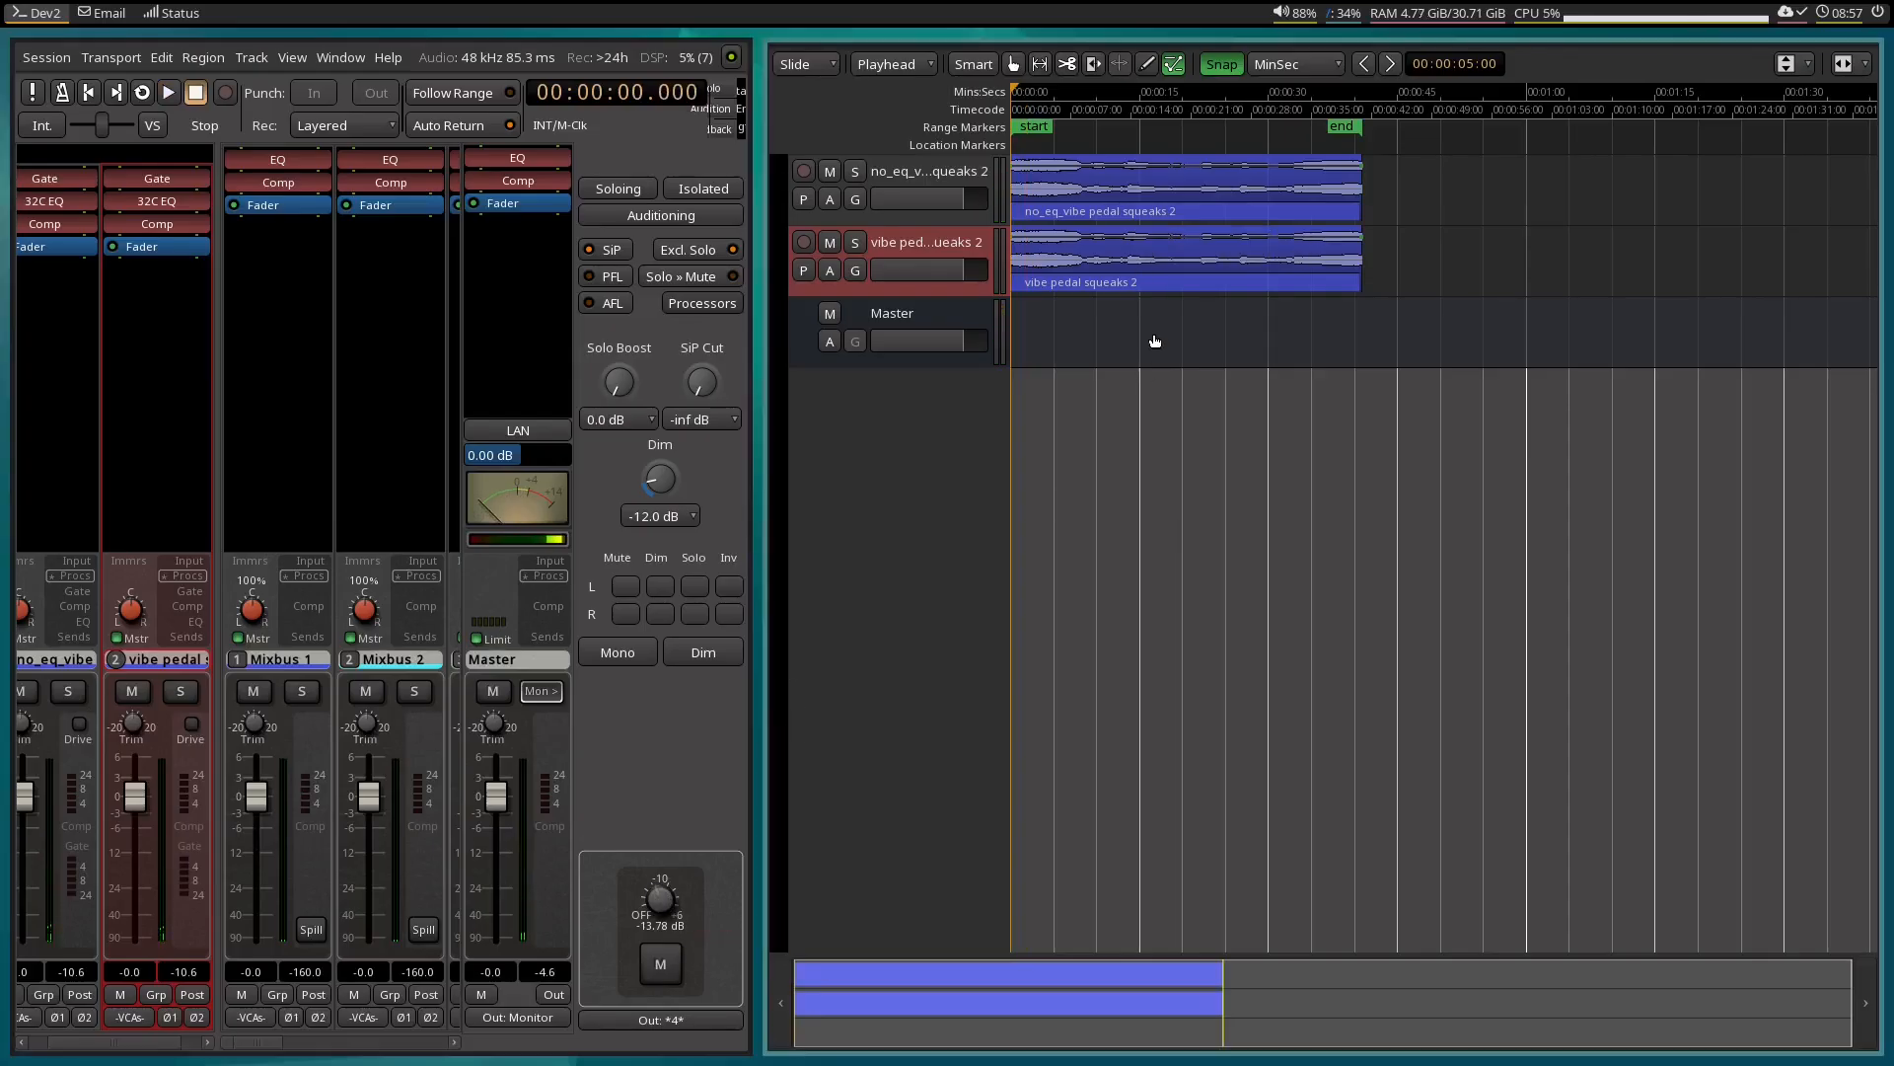
Invert the polarity of both channels on the vibe pedal squeaks 2 track and play the null test with the monitor level at 0 dB.
{"action": "left_click", "coordinate": [170, 1019]}
{"action": "left_click", "coordinate": [197, 1018]}
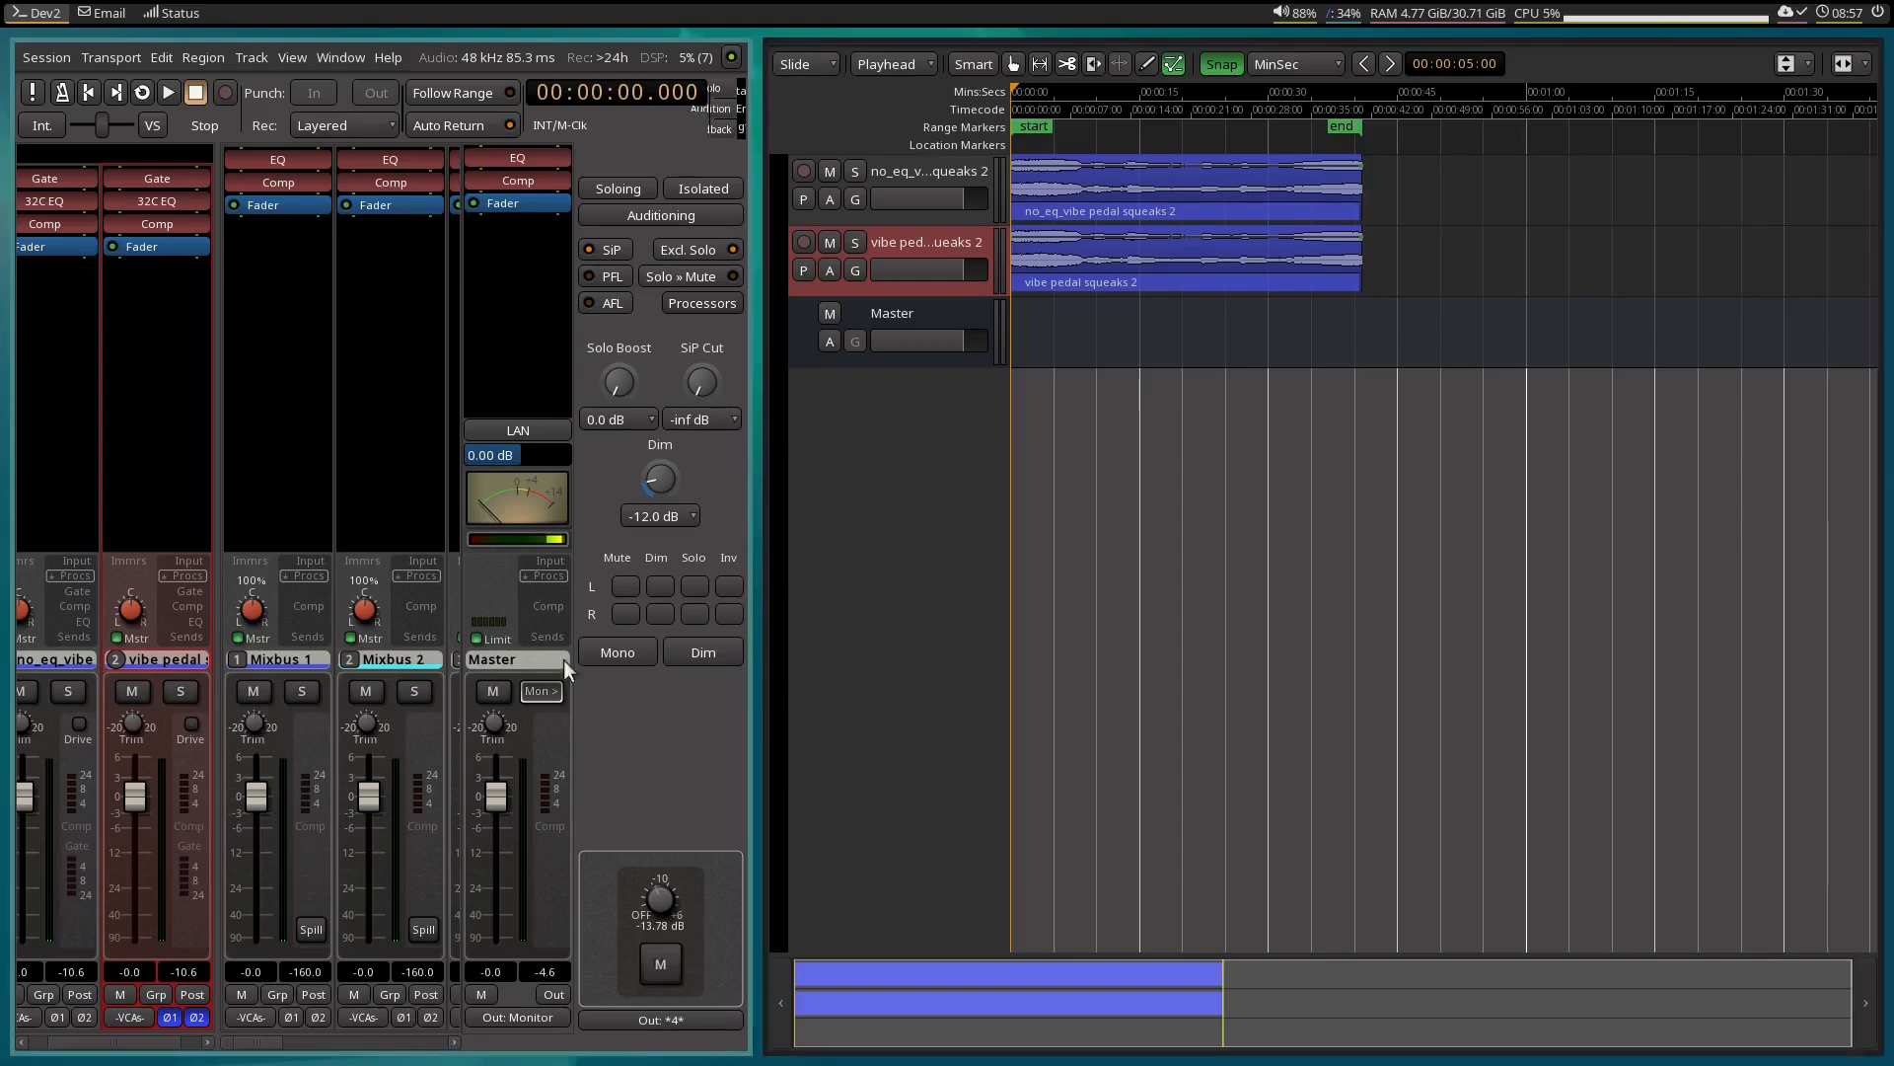
{"action": "left_click", "coordinate": [667, 900], "text": "shift"}
{"action": "key", "text": "space"}
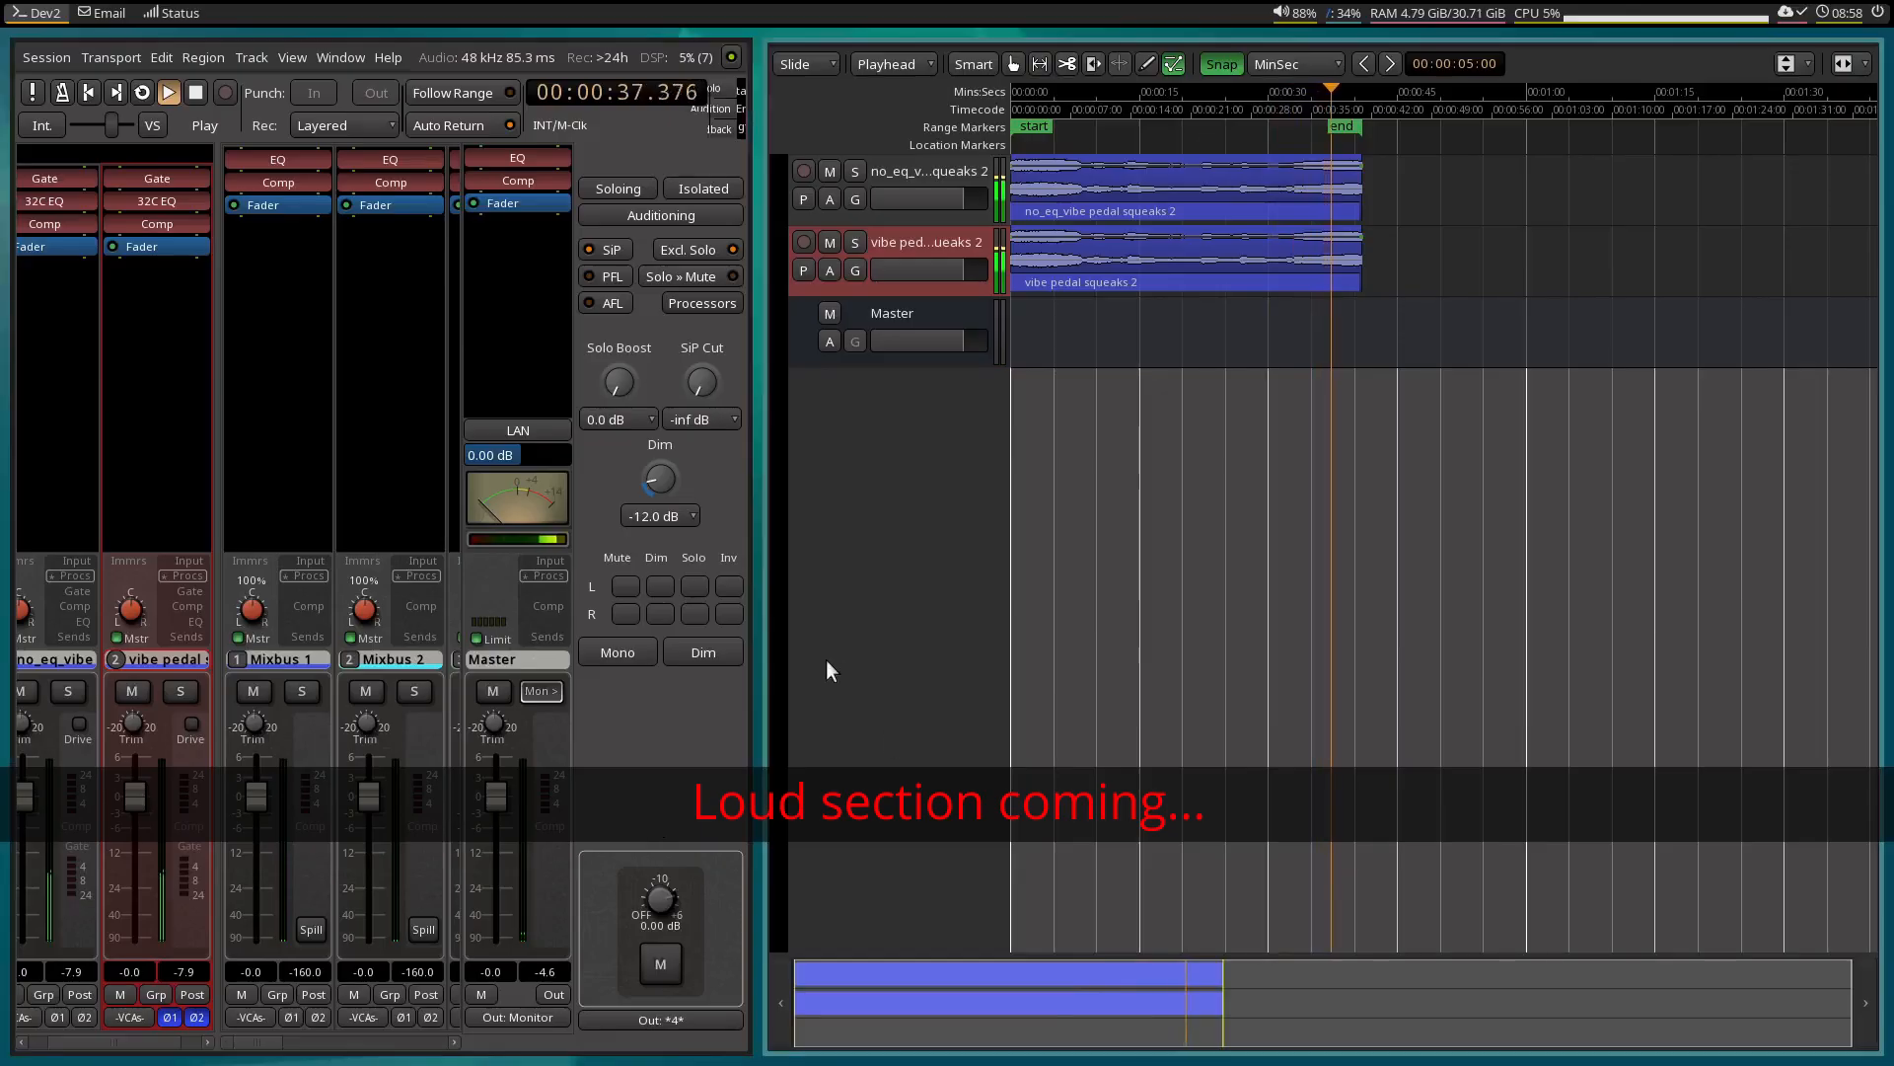
{"action": "key", "text": "space"}
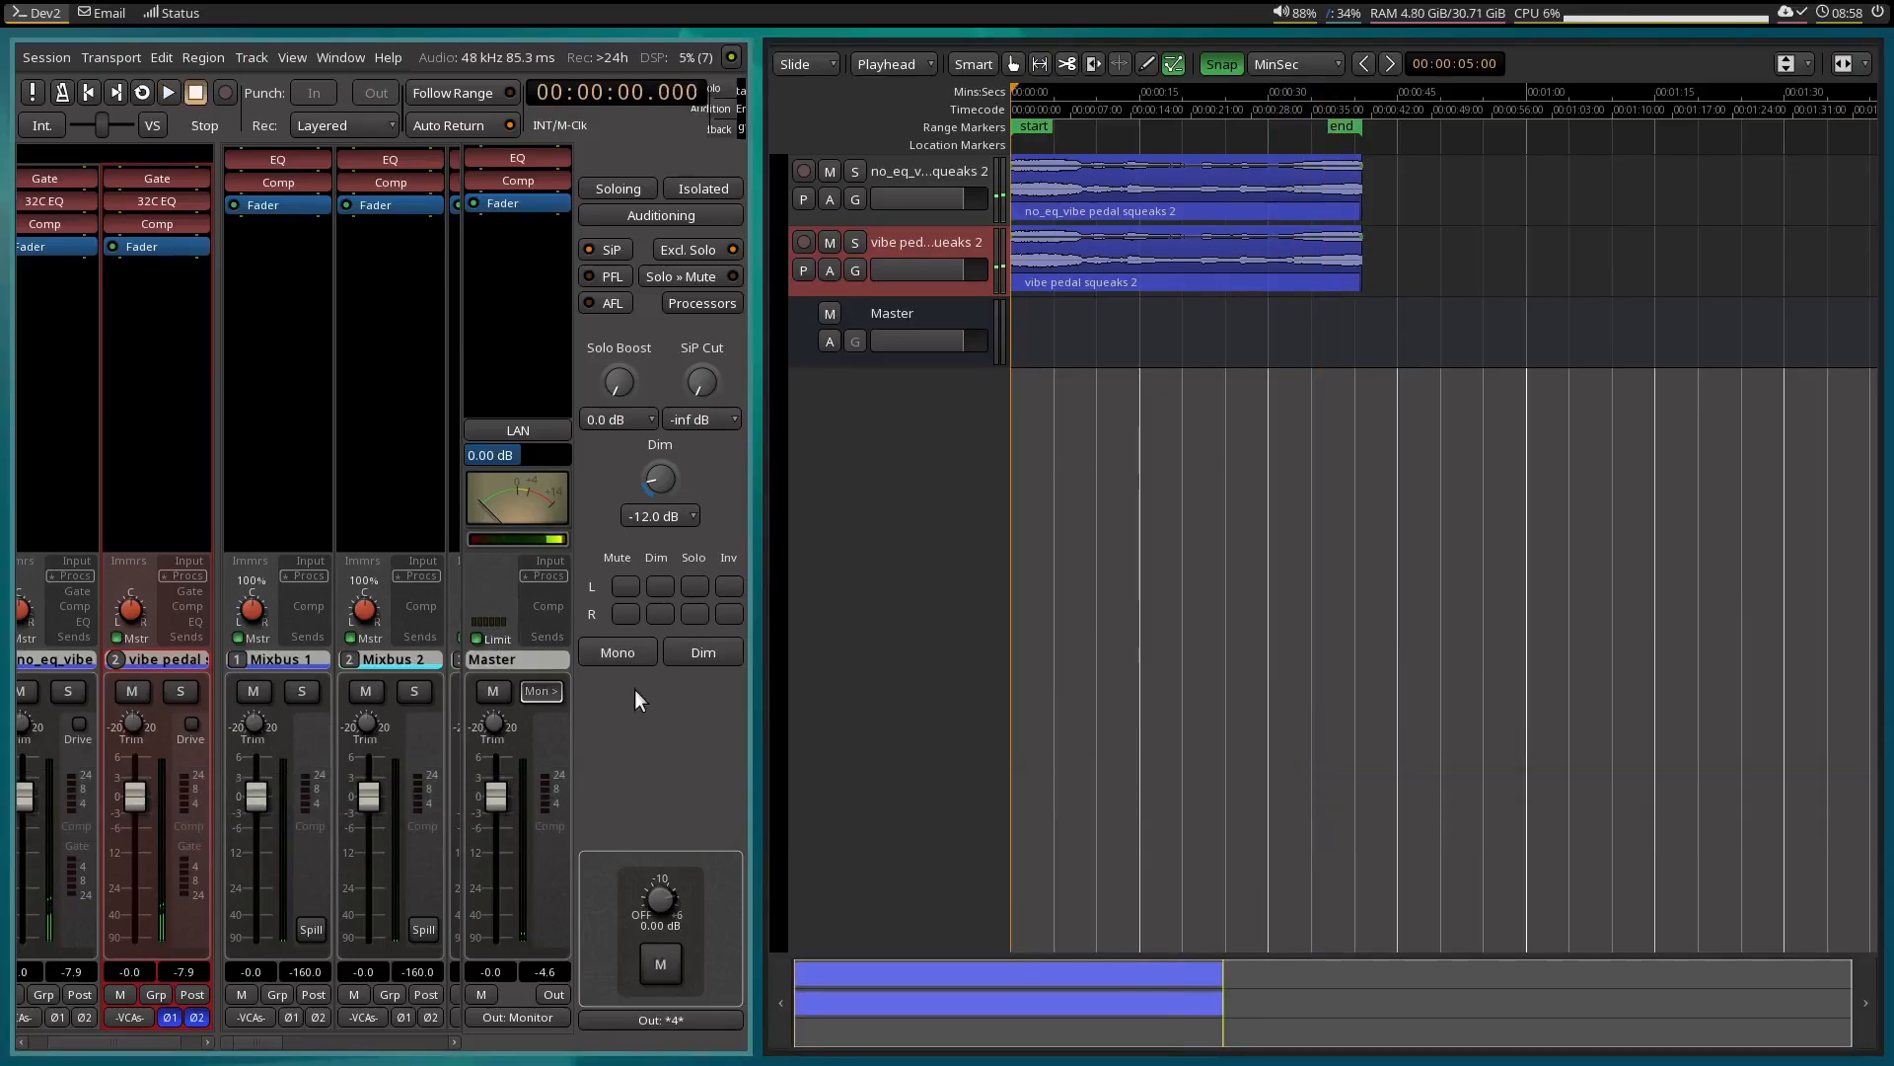